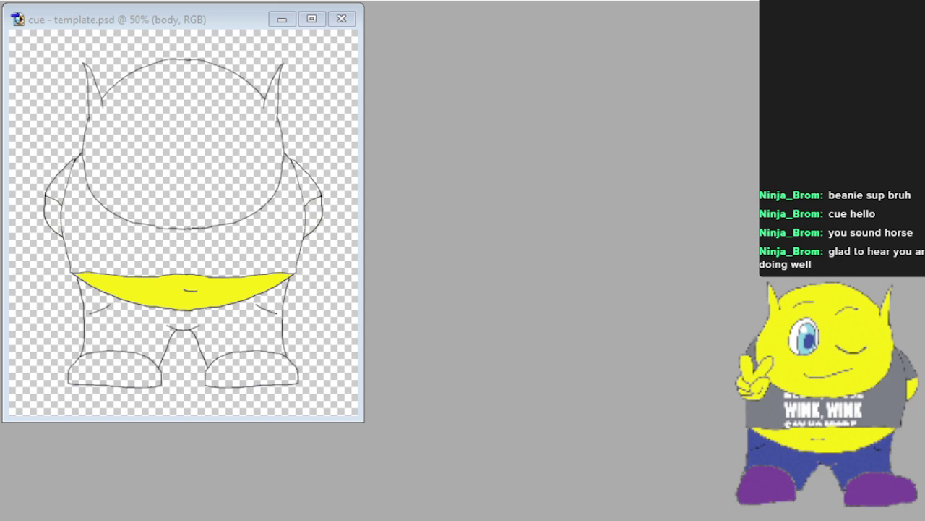
Open the MiraSachiko.jpg reference image, place it beside the template and enlarge its view to 33.3%.
{"action": "key", "text": "alt+Tab"}
{"action": "left_click", "coordinate": [400, 431]}
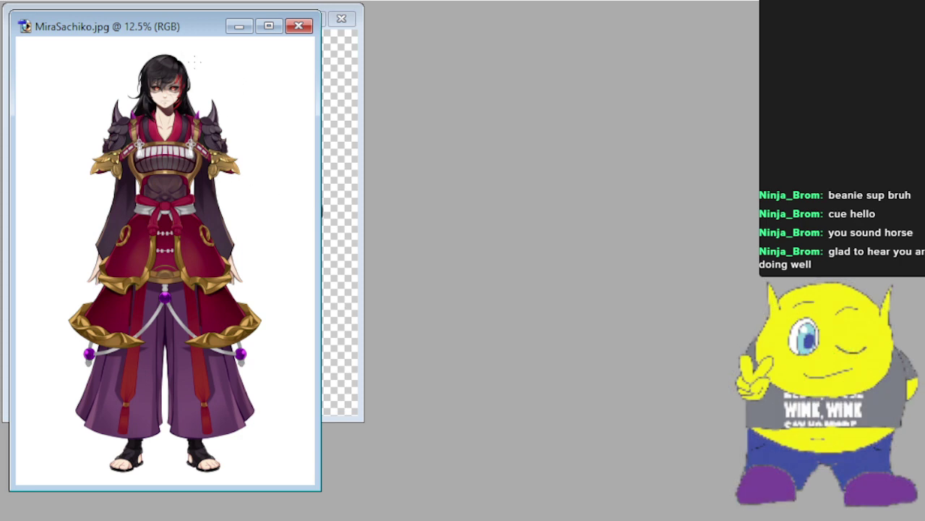
{"action": "mouse_move", "coordinate": [190, 29]}
{"action": "left_mouse_down"}
{"action": "mouse_move", "coordinate": [616, 82]}
{"action": "mouse_move", "coordinate": [661, 79]}
{"action": "mouse_move", "coordinate": [687, 118]}
{"action": "left_mouse_up"}
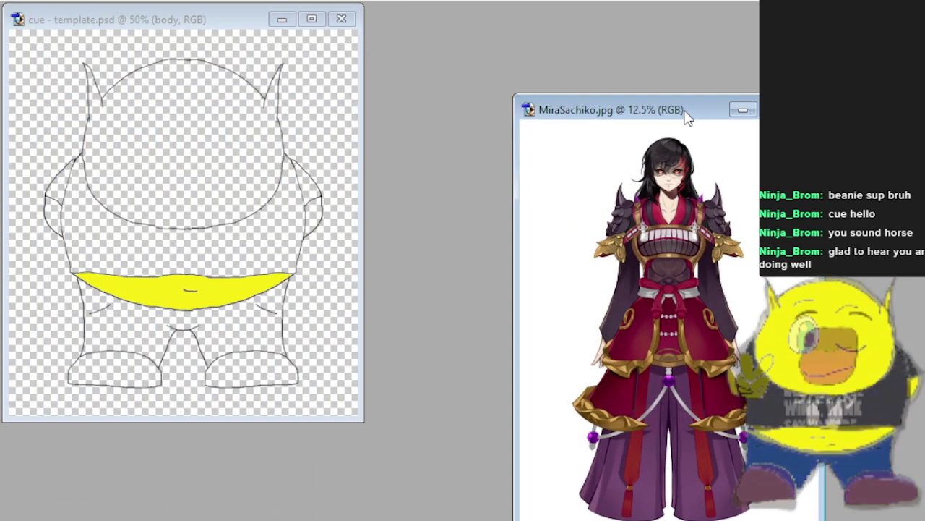
{"action": "key", "text": "ctrl+plus"}
{"action": "key", "text": "ctrl+plus"}
{"action": "key", "text": "ctrl+plus"}
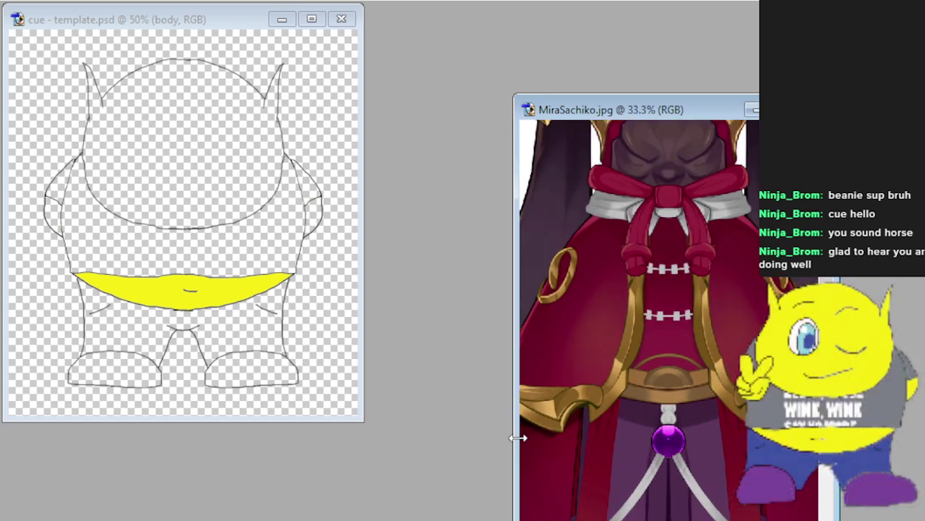
Widen the MiraSachiko.jpg window and arrange it beside the template with the character's head and upper body in view.
{"action": "left_click_drag", "start_coordinate": [513, 436], "coordinate": [398, 459]}
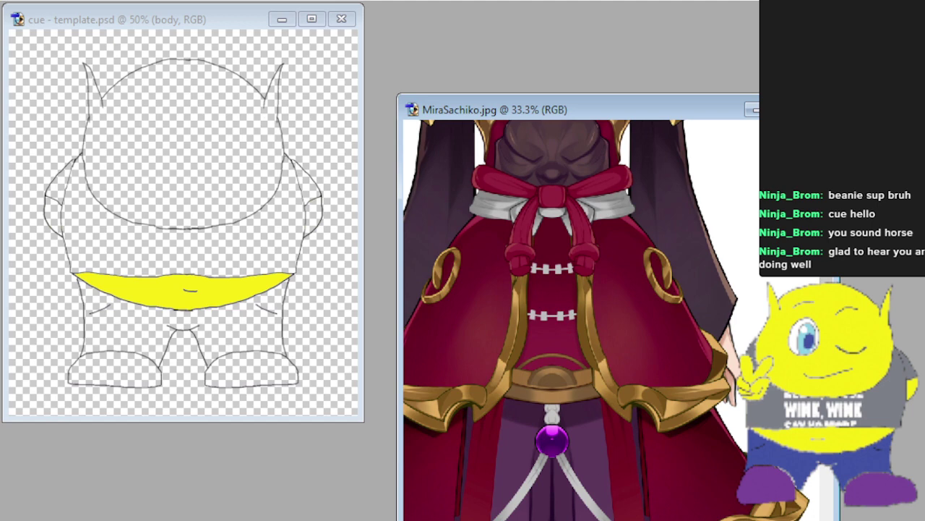
{"action": "scroll", "coordinate": [579, 320], "scroll_direction": "up", "scroll_amount": 1}
{"action": "scroll", "coordinate": [578, 320], "scroll_direction": "up", "scroll_amount": 5}
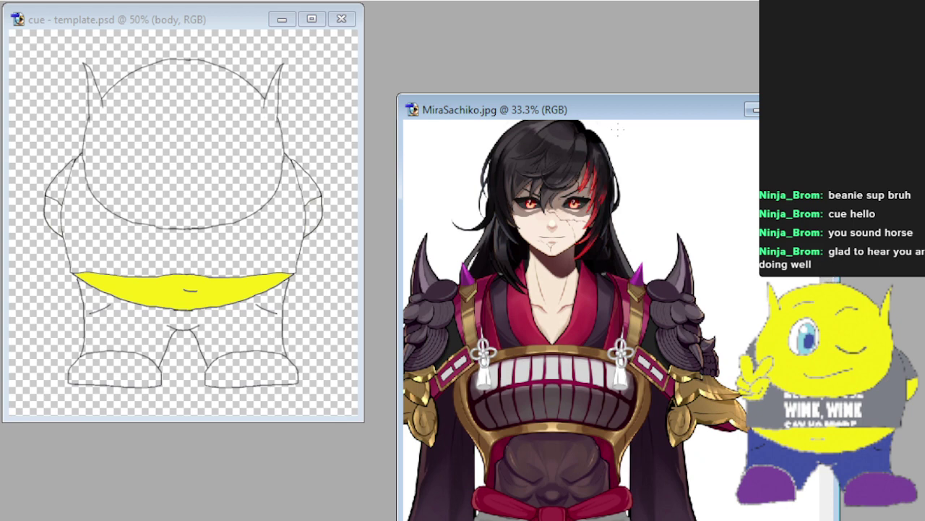
{"action": "left_click_drag", "start_coordinate": [660, 112], "coordinate": [705, 70]}
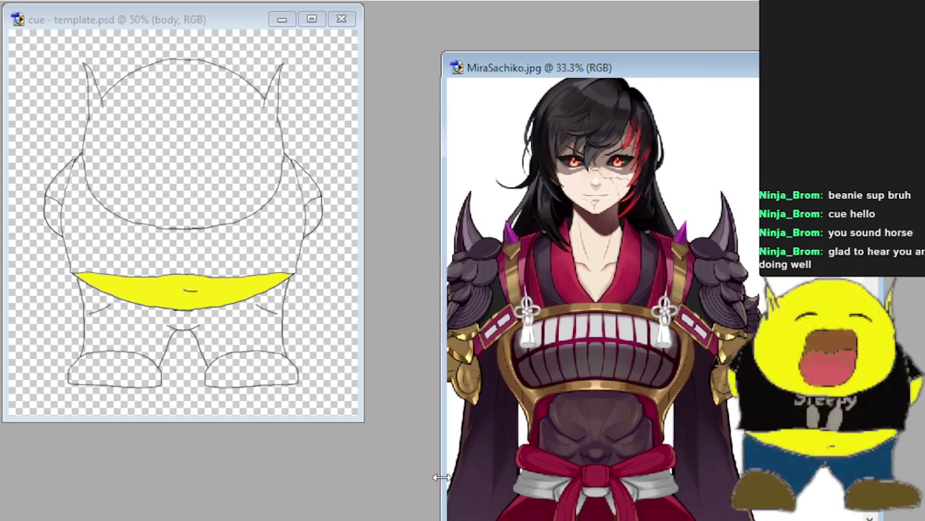
{"action": "left_click_drag", "start_coordinate": [442, 479], "coordinate": [407, 480]}
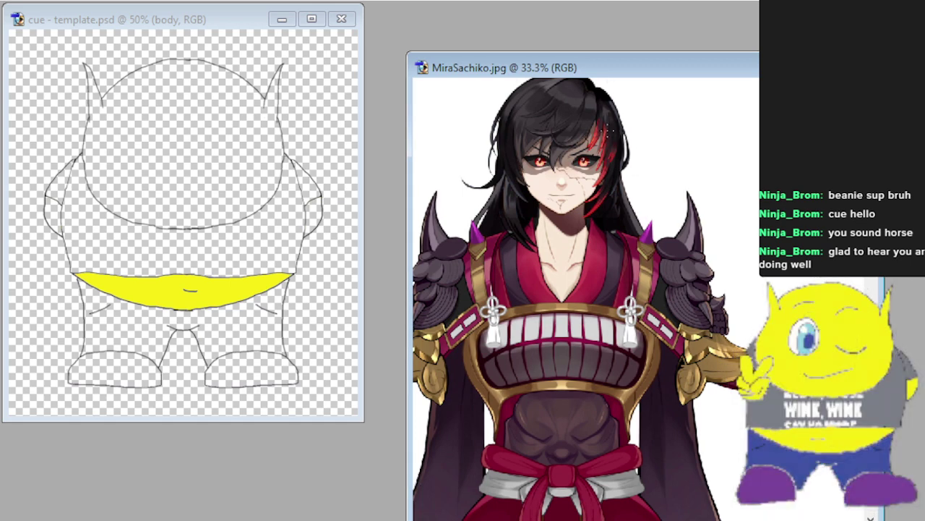
{"action": "left_click_drag", "start_coordinate": [672, 74], "coordinate": [707, 68]}
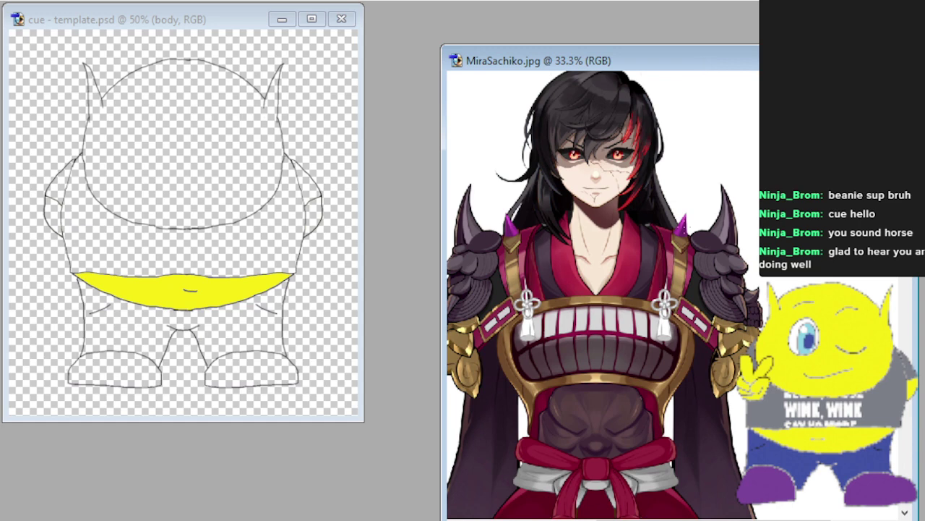
Add the waifu-style eyes to the character's face in cue - template.psd.
{"action": "scroll", "coordinate": [603, 289], "scroll_direction": "down", "scroll_amount": 5}
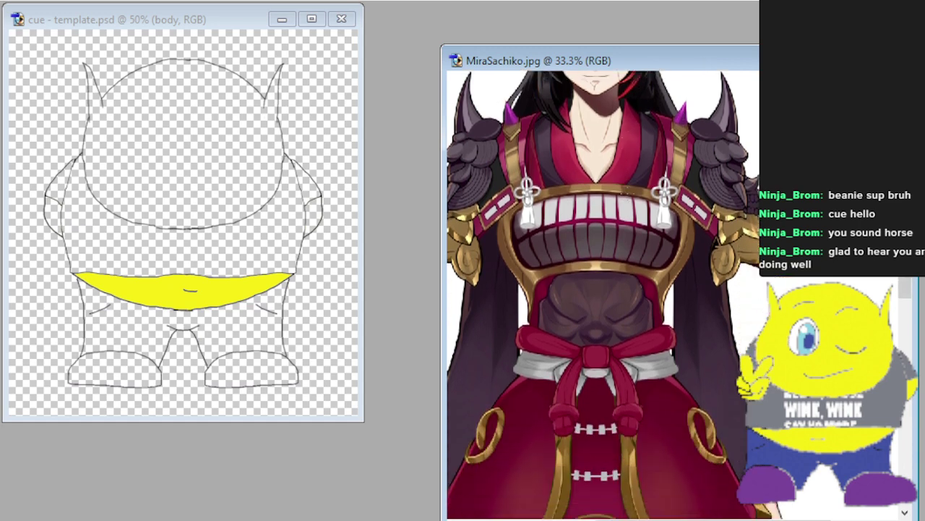
{"action": "scroll", "coordinate": [603, 290], "scroll_direction": "down", "scroll_amount": 1}
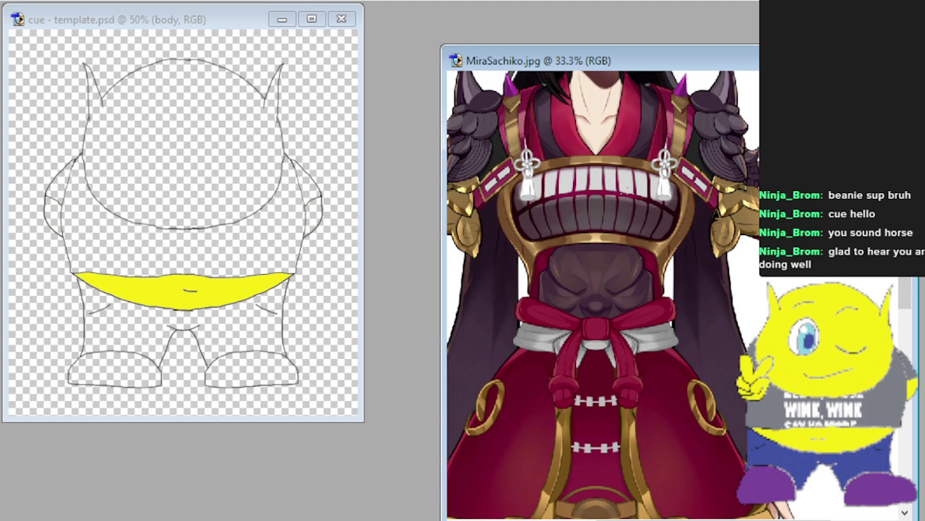
{"action": "scroll", "coordinate": [603, 289], "scroll_direction": "down", "scroll_amount": 1}
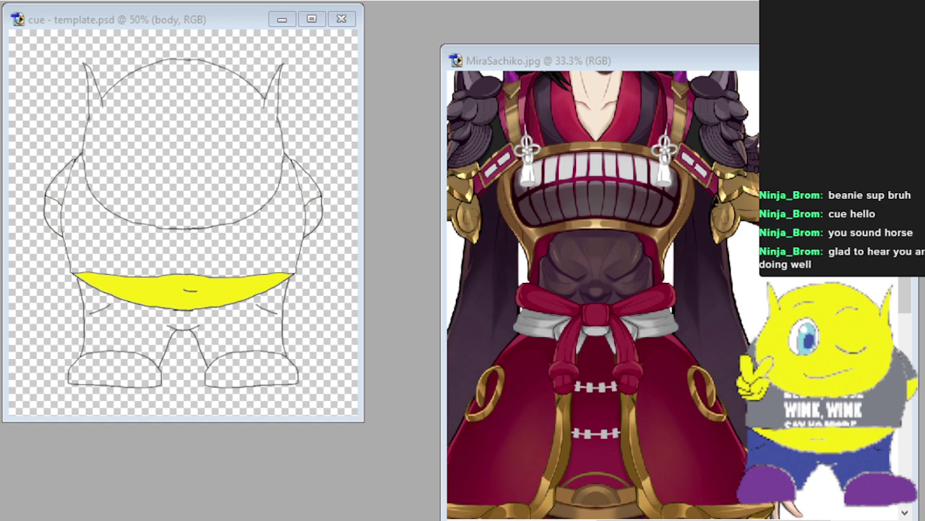
{"action": "scroll", "coordinate": [600, 289], "scroll_direction": "up", "scroll_amount": 2}
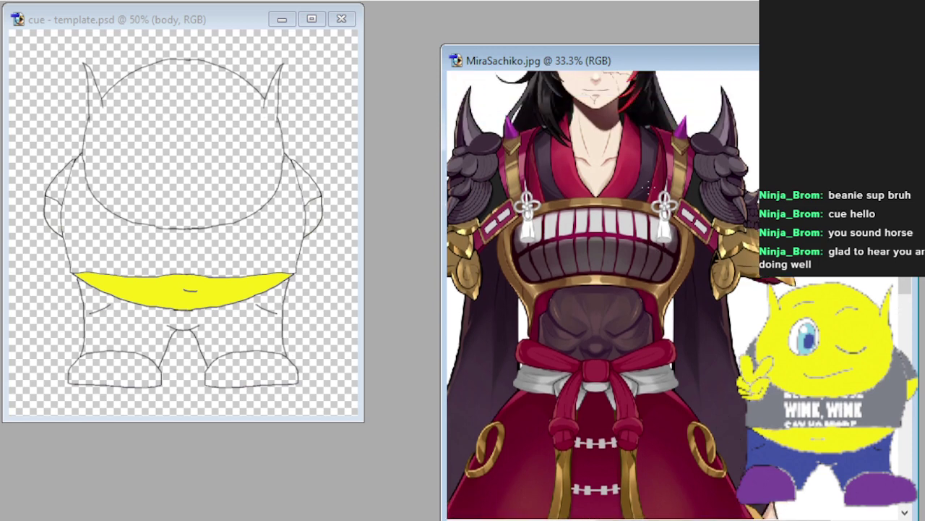
{"action": "scroll", "coordinate": [600, 290], "scroll_direction": "up", "scroll_amount": 4}
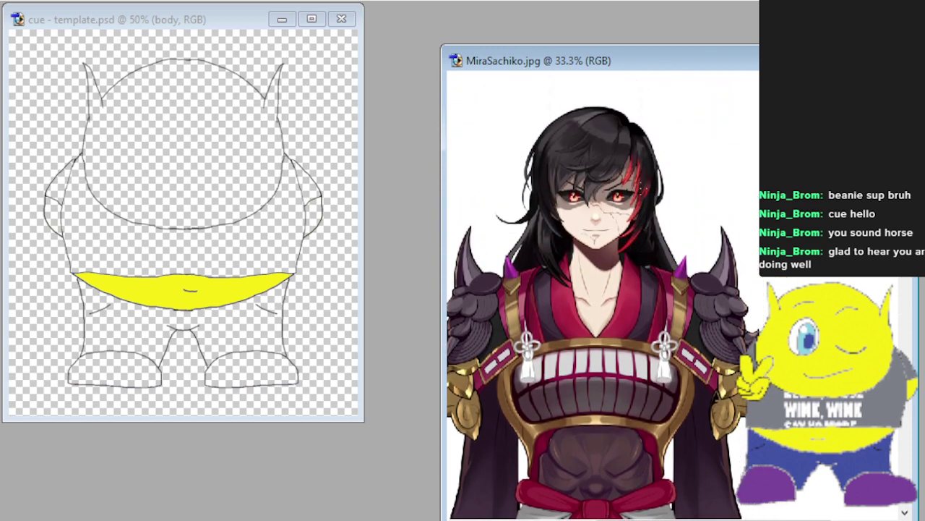
{"action": "left_click", "coordinate": [223, 22]}
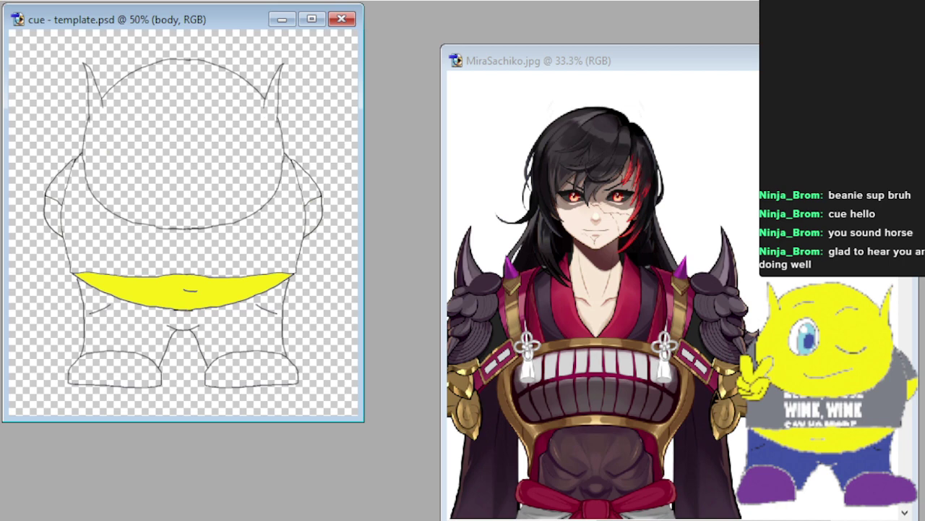
{"action": "key", "text": "ctrl+v"}
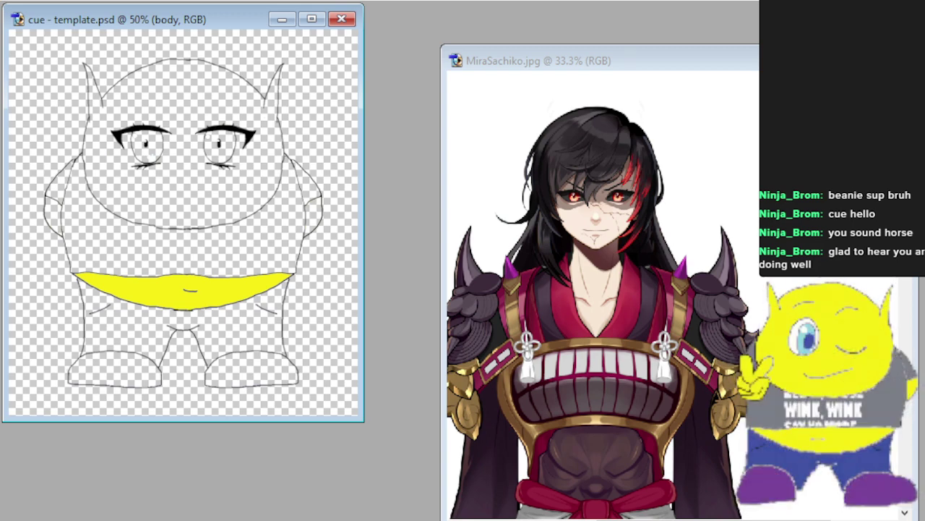
Examine the reference character's outfit from the chest armor down to the trousers and sandals, and back up to the head.
{"action": "scroll", "coordinate": [672, 389], "scroll_direction": "down", "scroll_amount": 5}
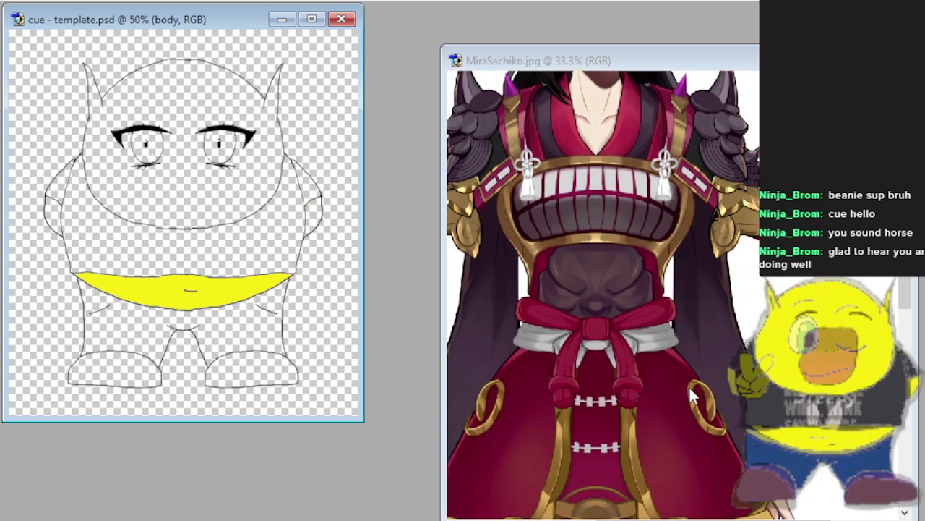
{"action": "scroll", "coordinate": [689, 386], "scroll_direction": "down", "scroll_amount": 12}
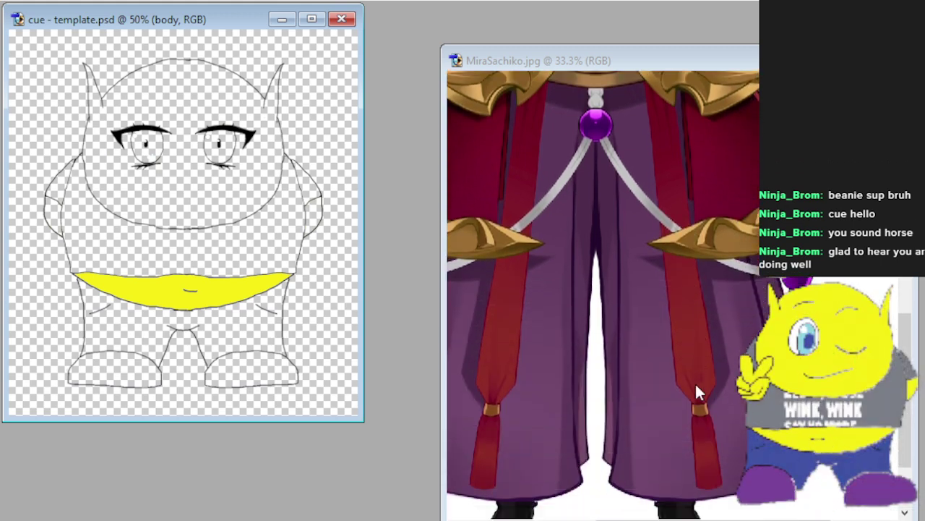
{"action": "scroll", "coordinate": [696, 391], "scroll_direction": "down", "scroll_amount": 3}
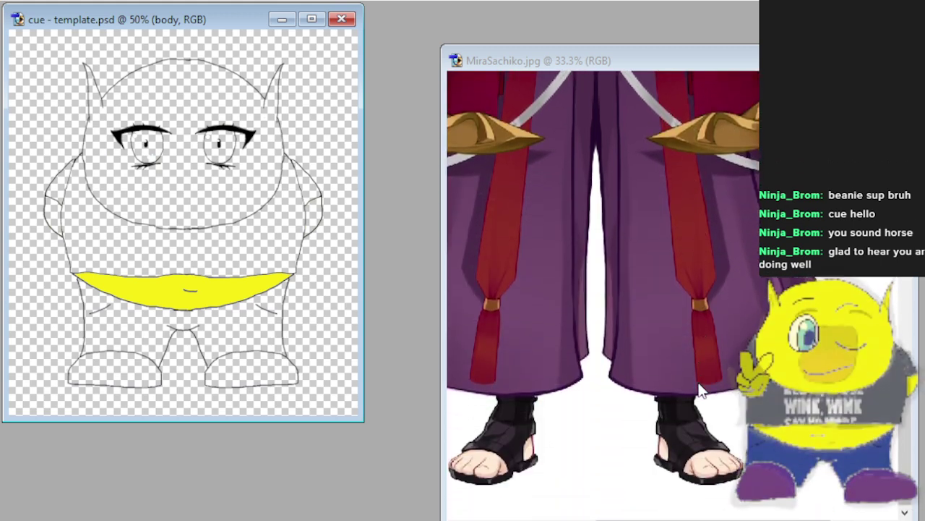
{"action": "scroll", "coordinate": [643, 352], "scroll_direction": "up", "scroll_amount": 2}
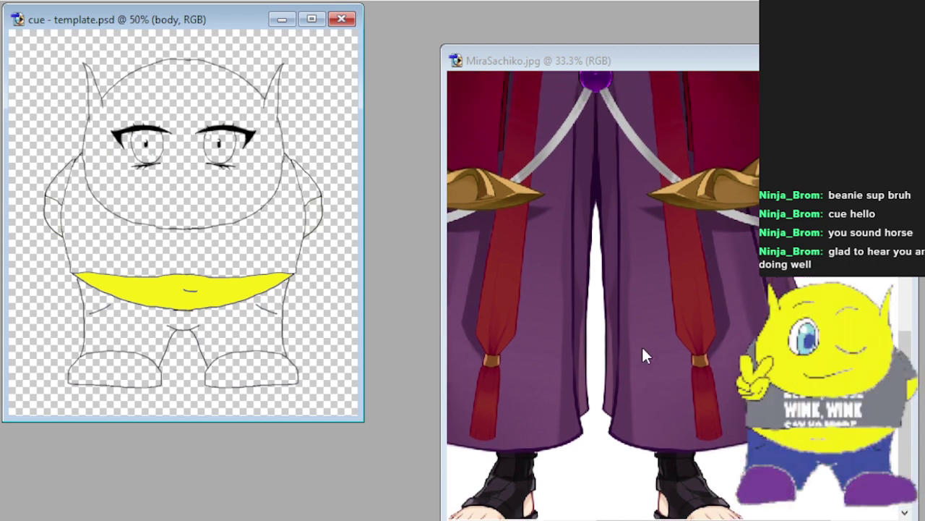
{"action": "scroll", "coordinate": [643, 358], "scroll_direction": "down", "scroll_amount": 1}
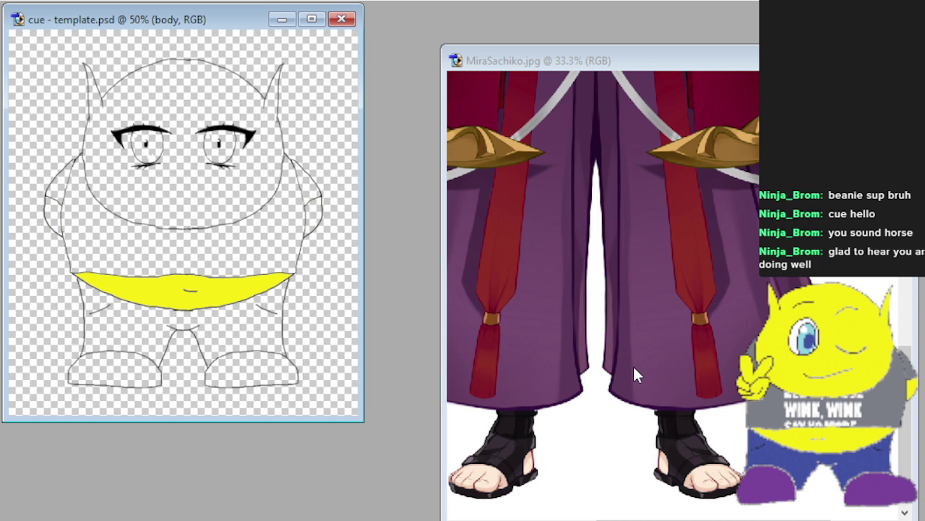
{"action": "scroll", "coordinate": [634, 374], "scroll_direction": "up", "scroll_amount": 4}
{"action": "scroll", "coordinate": [631, 377], "scroll_direction": "down", "scroll_amount": 2}
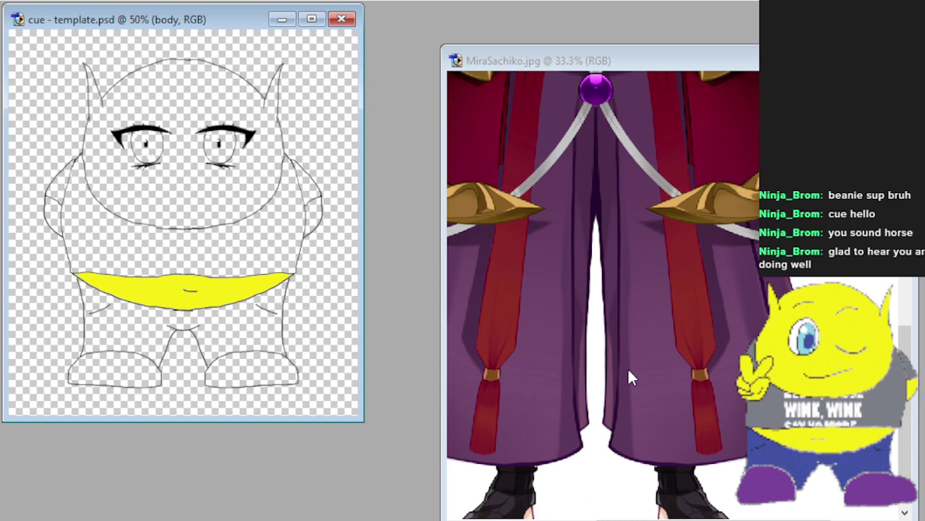
{"action": "scroll", "coordinate": [629, 372], "scroll_direction": "up", "scroll_amount": 4}
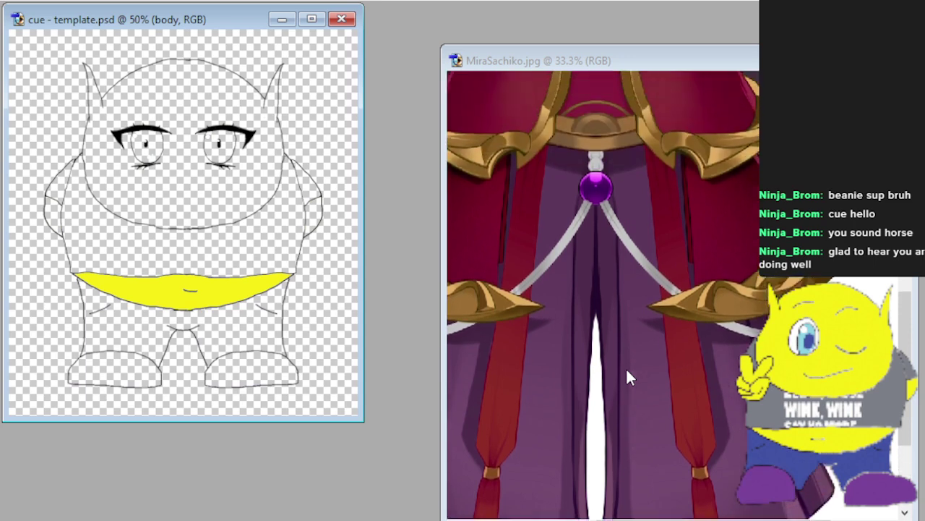
{"action": "scroll", "coordinate": [627, 371], "scroll_direction": "up", "scroll_amount": 1}
{"action": "scroll", "coordinate": [626, 367], "scroll_direction": "up", "scroll_amount": 5}
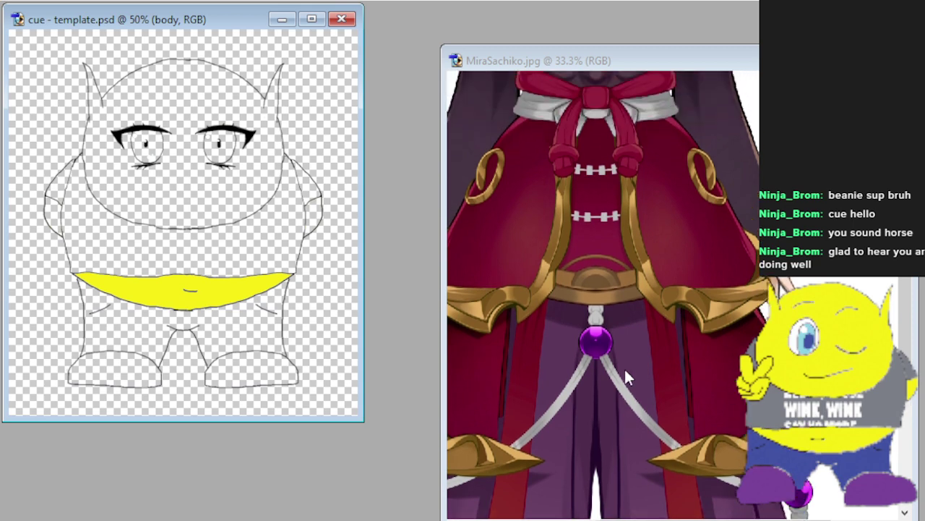
{"action": "scroll", "coordinate": [625, 368], "scroll_direction": "up", "scroll_amount": 5}
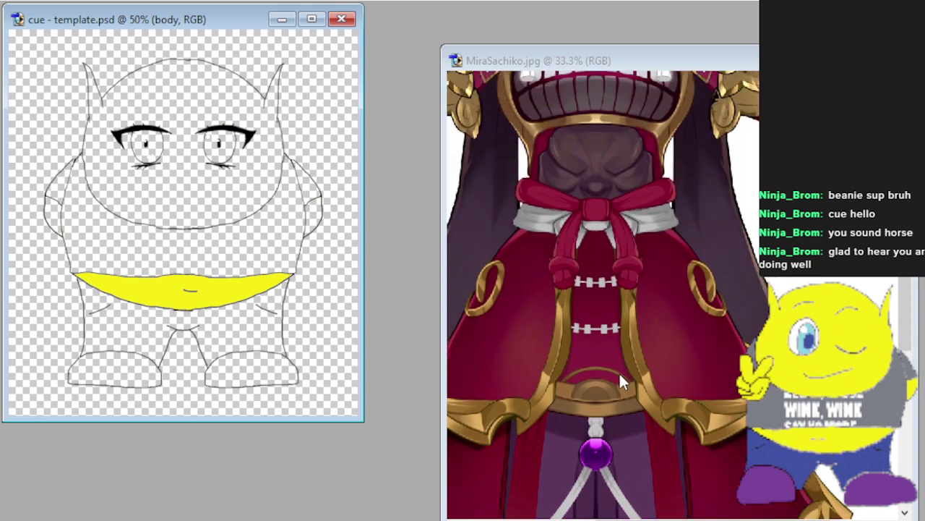
{"action": "scroll", "coordinate": [619, 371], "scroll_direction": "up", "scroll_amount": 2}
{"action": "scroll", "coordinate": [619, 372], "scroll_direction": "up", "scroll_amount": 3}
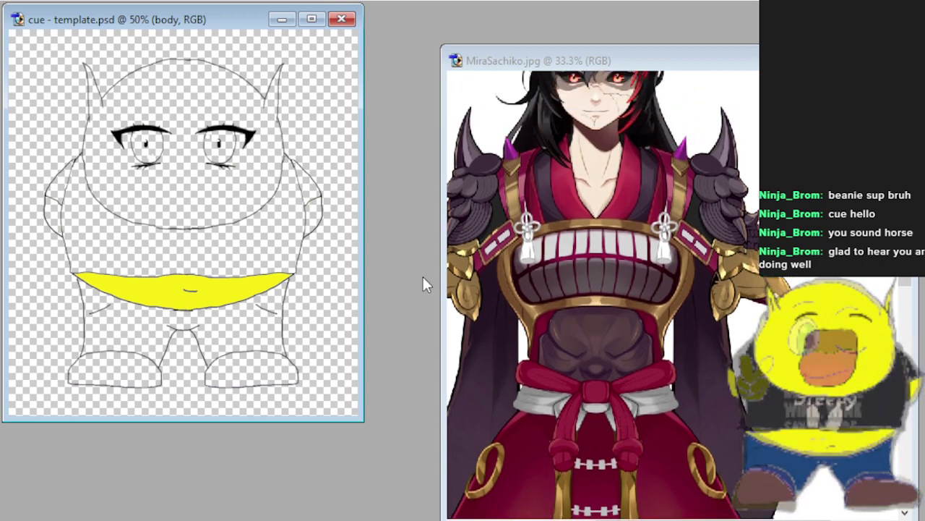
{"action": "scroll", "coordinate": [652, 285], "scroll_direction": "up", "scroll_amount": 1}
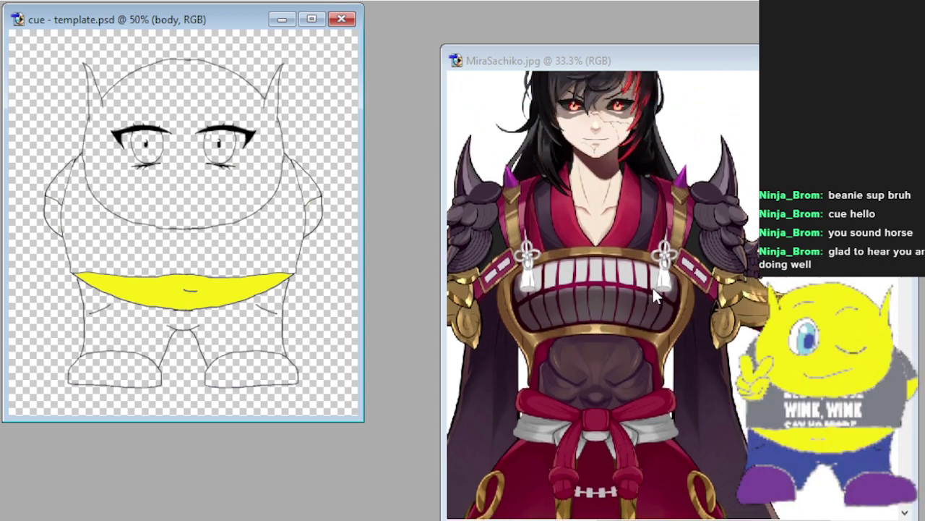
{"action": "scroll", "coordinate": [645, 290], "scroll_direction": "up", "scroll_amount": 3}
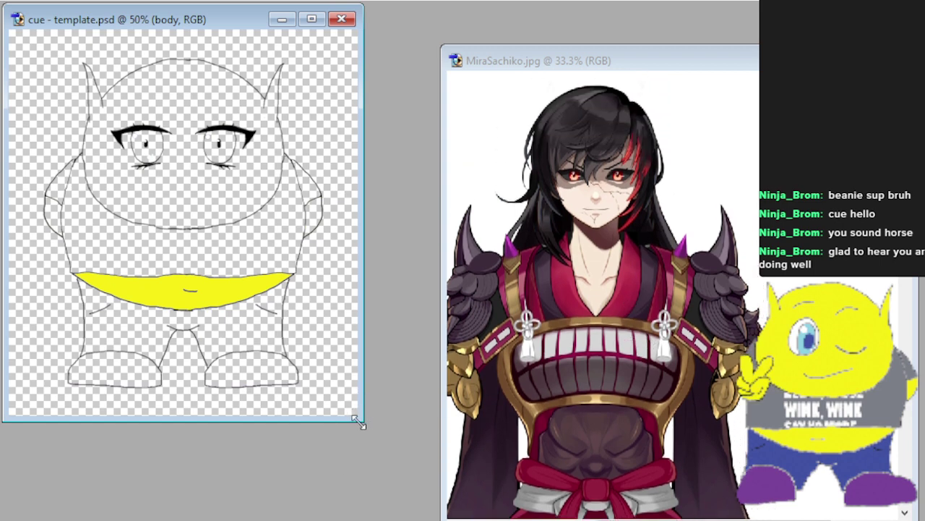
Enlarge the cue - template.psd window, magnify it to 200% and position it next to the reference image.
{"action": "left_click_drag", "start_coordinate": [363, 423], "coordinate": [439, 518]}
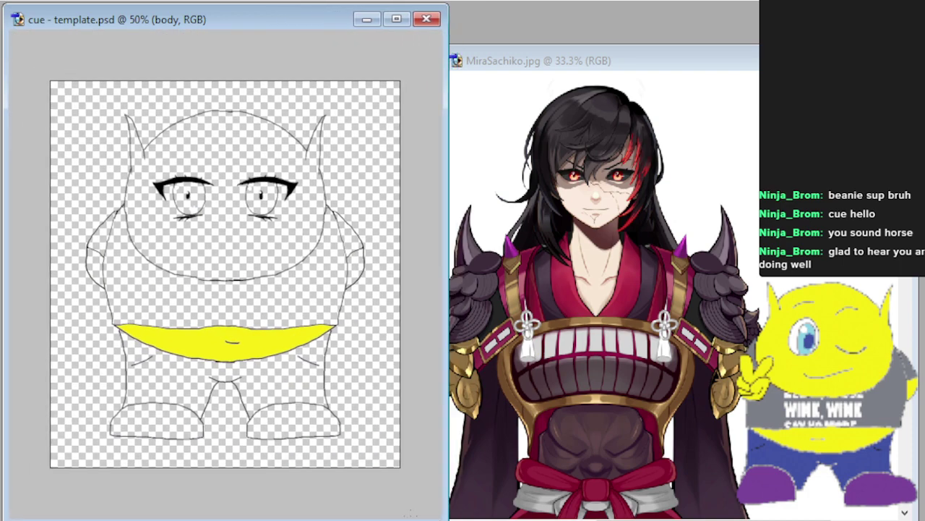
{"action": "key", "text": "ctrl+plus"}
{"action": "key", "text": "ctrl+plus"}
{"action": "key", "text": "ctrl+plus"}
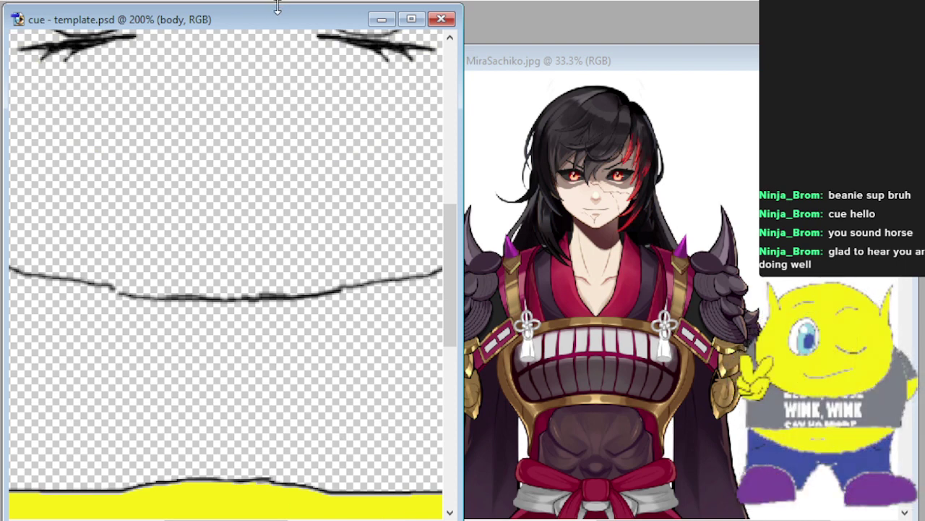
{"action": "mouse_move", "coordinate": [275, 6]}
{"action": "left_mouse_down"}
{"action": "mouse_move", "coordinate": [277, 41]}
{"action": "mouse_move", "coordinate": [288, 15]}
{"action": "mouse_move", "coordinate": [311, 22]}
{"action": "mouse_move", "coordinate": [302, 19]}
{"action": "left_mouse_up"}
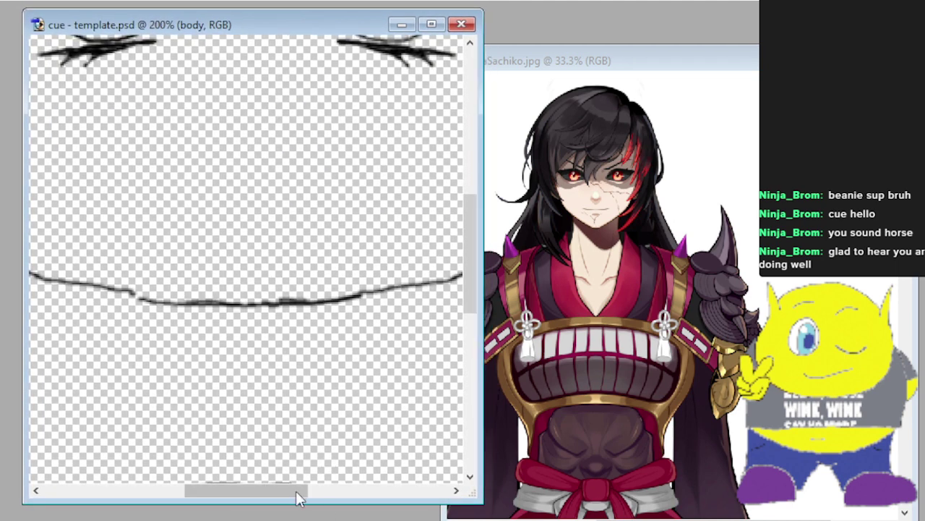
Create a new layer above the eyes - waifu layer and bring the eye on the template's right side into view.
{"action": "left_click_drag", "start_coordinate": [283, 494], "coordinate": [403, 516]}
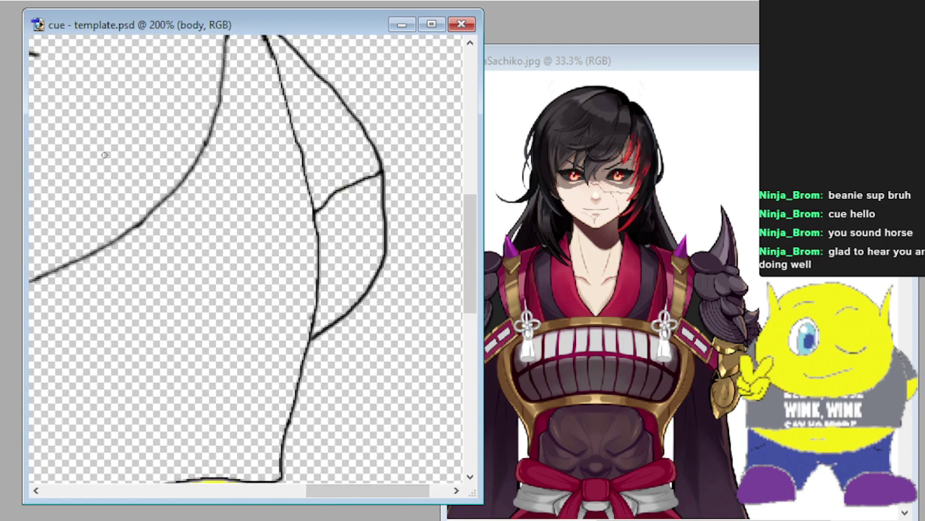
{"action": "scroll", "coordinate": [104, 155], "scroll_direction": "up", "scroll_amount": 8}
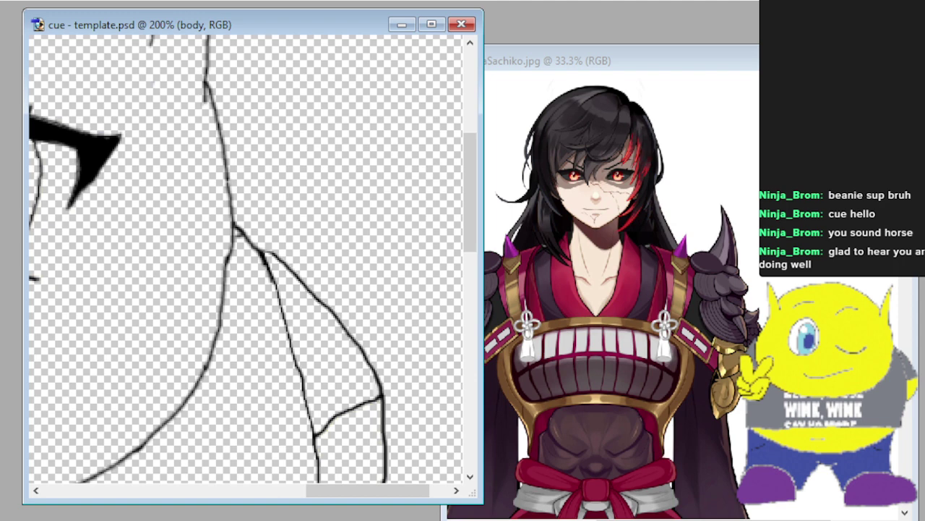
{"action": "key", "text": "alt+bracketright"}
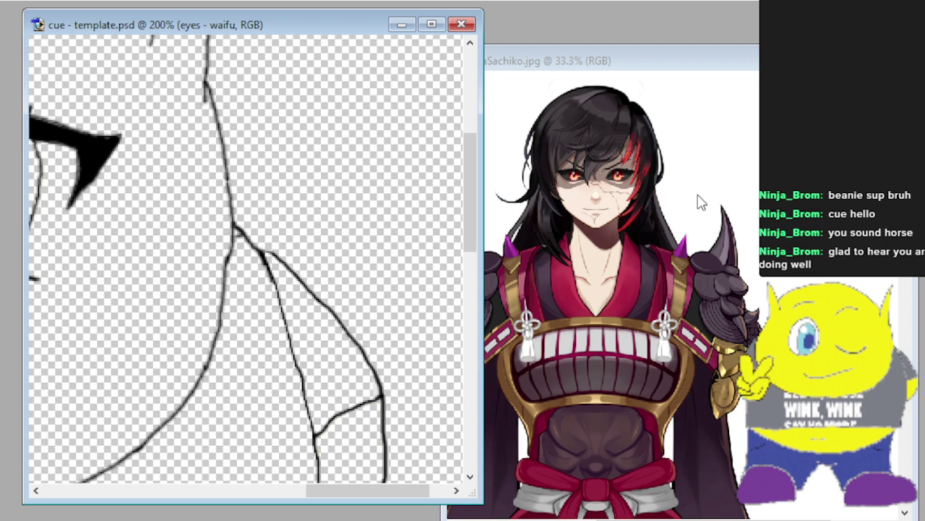
{"action": "key", "text": "alt+bracketright"}
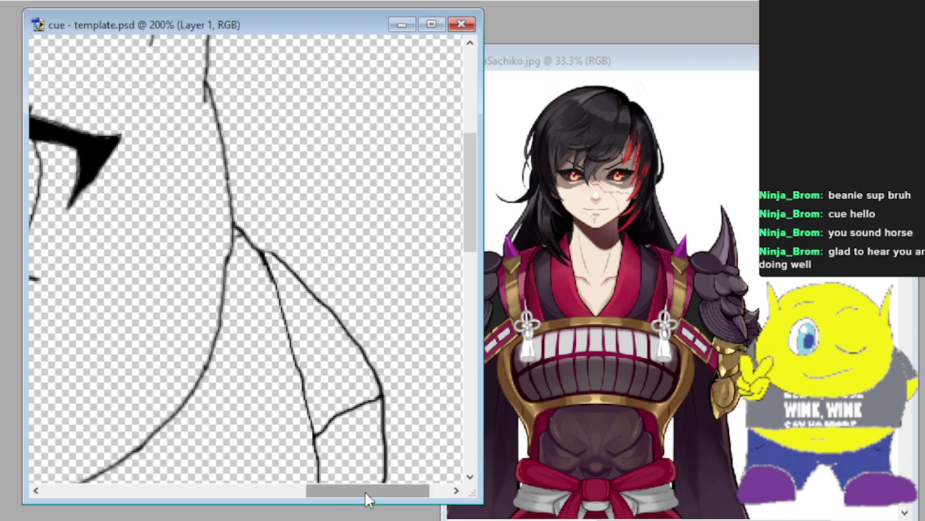
{"action": "left_click_drag", "start_coordinate": [367, 492], "coordinate": [313, 491]}
{"action": "scroll", "coordinate": [258, 385], "scroll_direction": "up", "scroll_amount": 5}
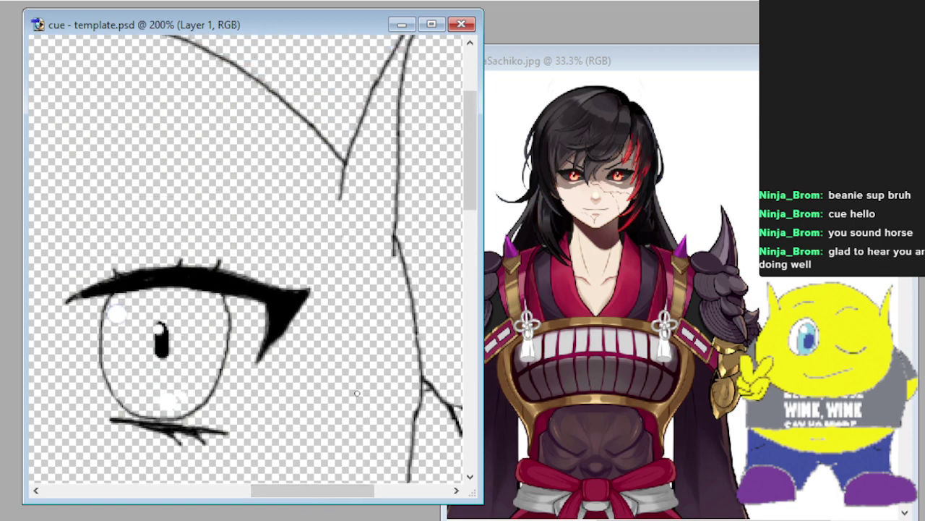
Draw jagged hair locks from the outer corner of the template's right-side eye down past the jaw, with an outer edge up to the head.
{"action": "scroll", "coordinate": [354, 389], "scroll_direction": "down", "scroll_amount": 2}
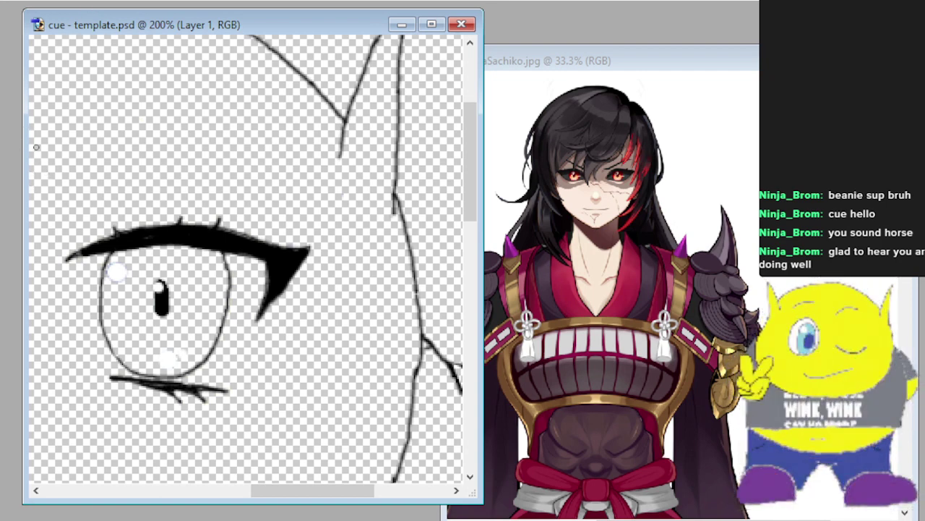
{"action": "scroll", "coordinate": [272, 301], "scroll_direction": "down", "scroll_amount": 2}
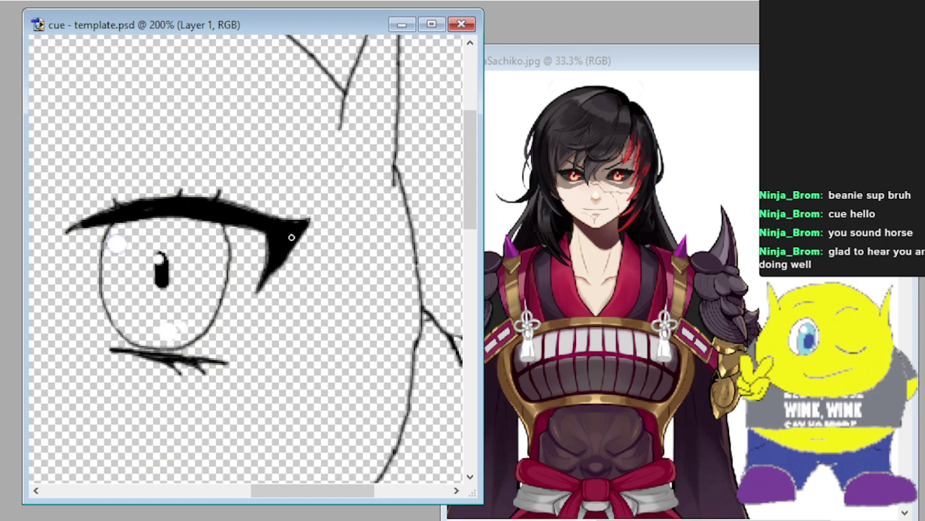
{"action": "scroll", "coordinate": [289, 244], "scroll_direction": "down", "scroll_amount": 3}
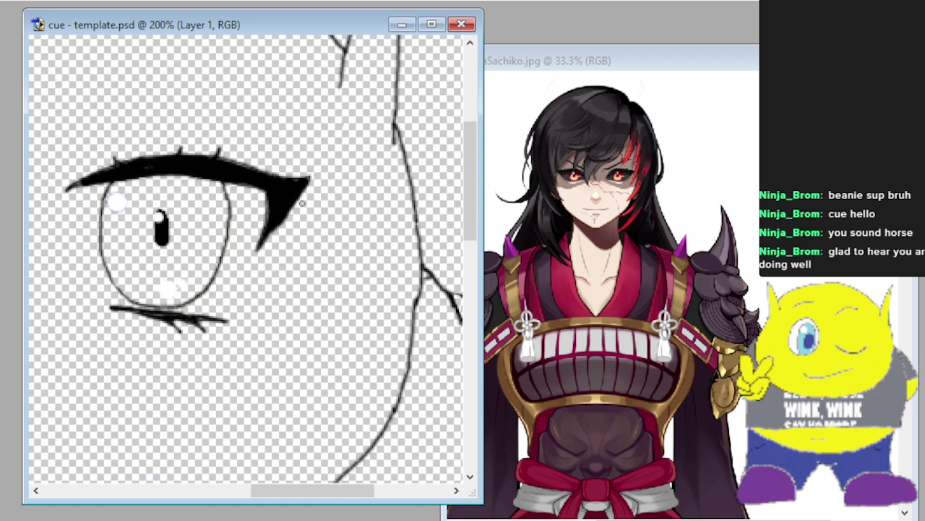
{"action": "left_click_drag", "start_coordinate": [298, 202], "coordinate": [286, 268]}
{"action": "mouse_move", "coordinate": [266, 313]}
{"action": "left_mouse_down"}
{"action": "mouse_move", "coordinate": [322, 239]}
{"action": "mouse_move", "coordinate": [318, 300]}
{"action": "mouse_move", "coordinate": [294, 368]}
{"action": "mouse_move", "coordinate": [266, 412]}
{"action": "mouse_move", "coordinate": [307, 396]}
{"action": "mouse_move", "coordinate": [359, 304]}
{"action": "mouse_move", "coordinate": [337, 438]}
{"action": "mouse_move", "coordinate": [317, 474]}
{"action": "mouse_move", "coordinate": [349, 454]}
{"action": "mouse_move", "coordinate": [382, 397]}
{"action": "mouse_move", "coordinate": [375, 298]}
{"action": "mouse_move", "coordinate": [386, 281]}
{"action": "mouse_move", "coordinate": [384, 247]}
{"action": "left_mouse_up"}
{"action": "scroll", "coordinate": [382, 398], "scroll_direction": "down", "scroll_amount": 1}
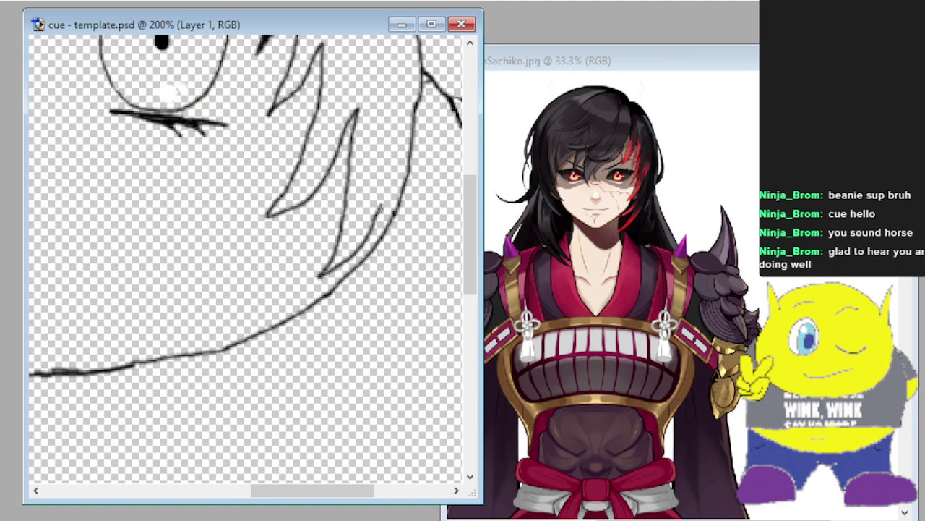
{"action": "mouse_move", "coordinate": [377, 209]}
{"action": "left_mouse_down"}
{"action": "mouse_move", "coordinate": [380, 248]}
{"action": "mouse_move", "coordinate": [331, 341]}
{"action": "mouse_move", "coordinate": [368, 326]}
{"action": "mouse_move", "coordinate": [403, 283]}
{"action": "mouse_move", "coordinate": [377, 348]}
{"action": "mouse_move", "coordinate": [355, 365]}
{"action": "mouse_move", "coordinate": [398, 341]}
{"action": "mouse_move", "coordinate": [427, 299]}
{"action": "mouse_move", "coordinate": [438, 217]}
{"action": "mouse_move", "coordinate": [419, 91]}
{"action": "left_mouse_up"}
{"action": "scroll", "coordinate": [273, 244], "scroll_direction": "up", "scroll_amount": 3}
{"action": "scroll", "coordinate": [274, 245], "scroll_direction": "up", "scroll_amount": 5}
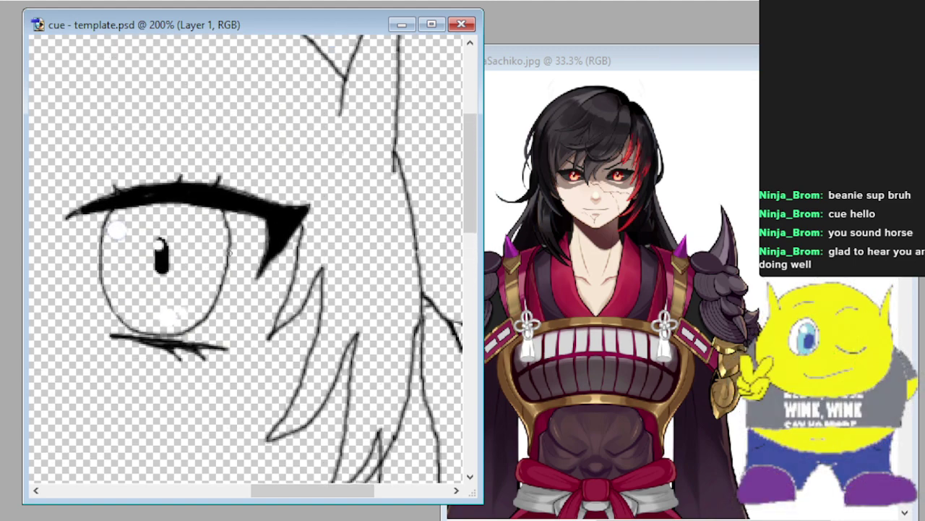
{"action": "scroll", "coordinate": [220, 256], "scroll_direction": "down", "scroll_amount": 5}
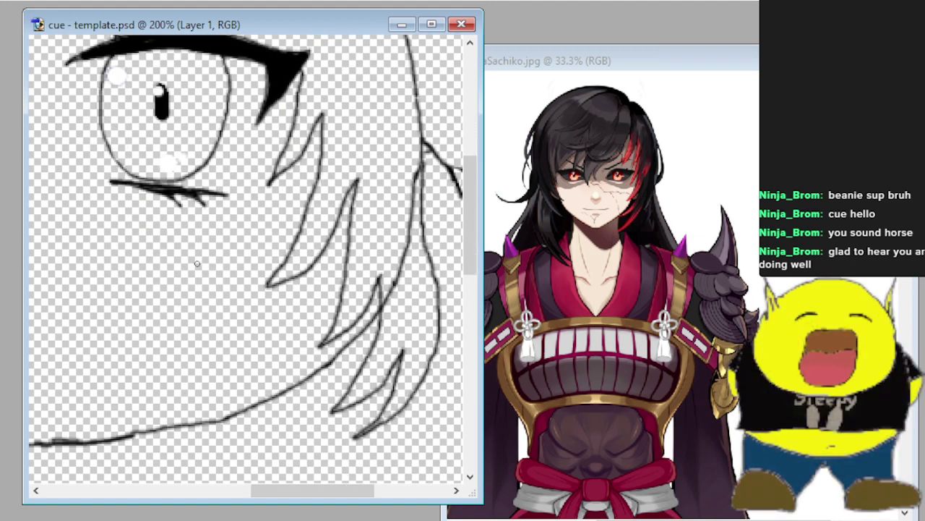
{"action": "key", "text": "ctrl+minus"}
{"action": "key", "text": "ctrl+minus"}
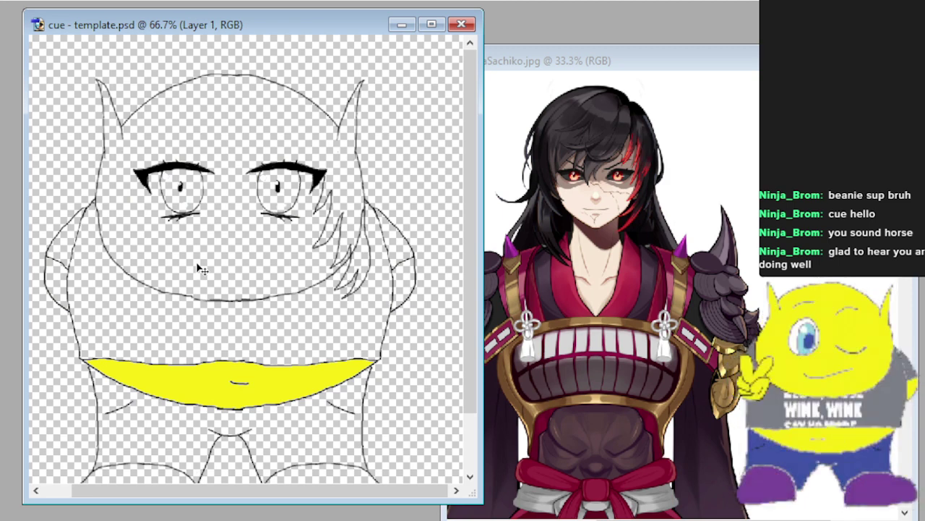
Draw the hairline at the base of the right-side ear, running diagonally down to the edge of the head.
{"action": "key", "text": "ctrl+plus"}
{"action": "key", "text": "ctrl+plus"}
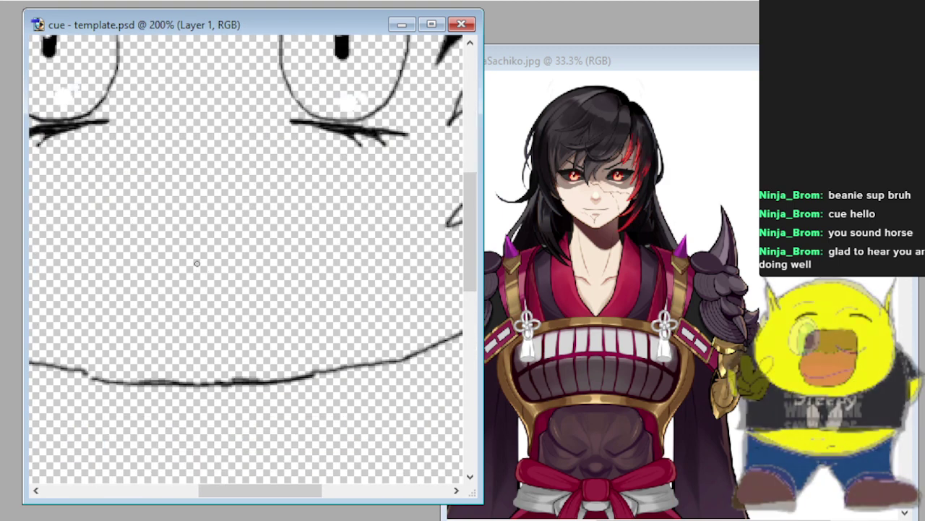
{"action": "left_click_drag", "start_coordinate": [279, 492], "coordinate": [364, 492]}
{"action": "scroll", "coordinate": [162, 289], "scroll_direction": "up", "scroll_amount": 3}
{"action": "scroll", "coordinate": [161, 289], "scroll_direction": "up", "scroll_amount": 4}
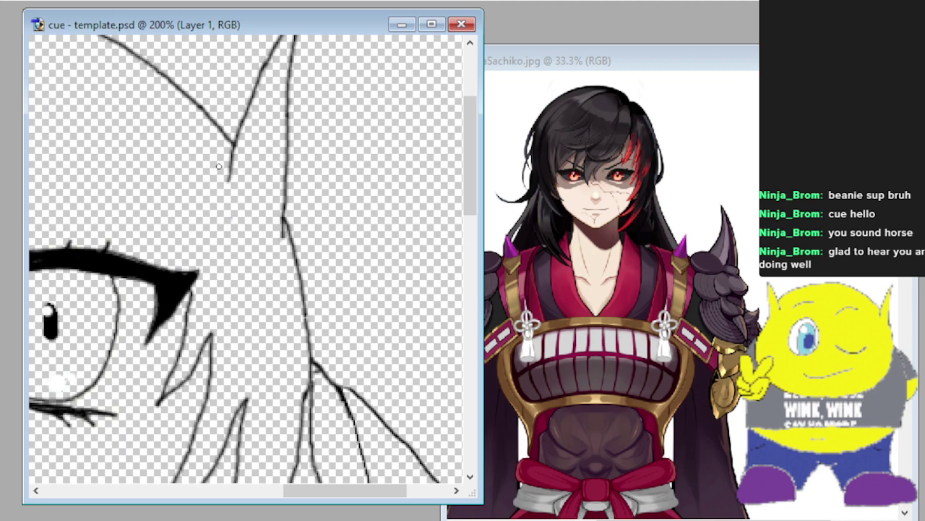
{"action": "left_click_drag", "start_coordinate": [219, 166], "coordinate": [283, 243]}
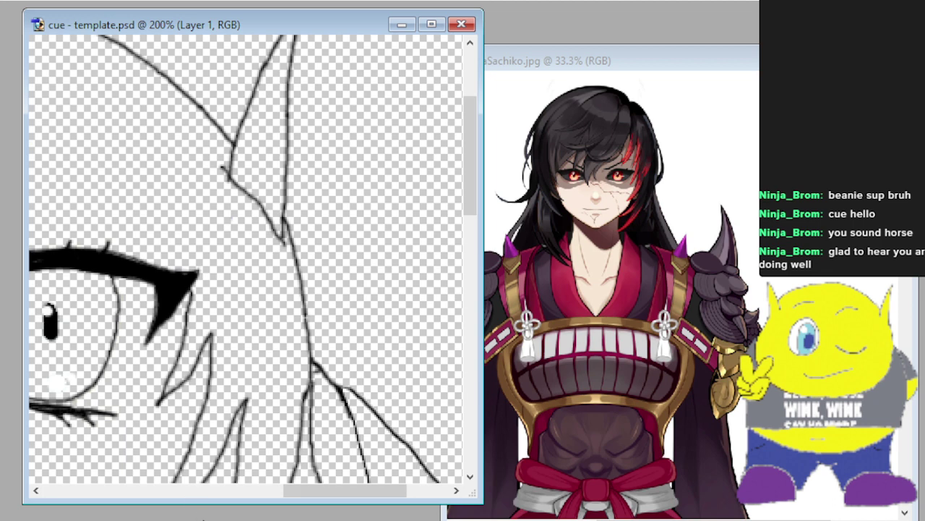
Draw a pointed fringe lock hanging down between the two eyes.
{"action": "left_click_drag", "start_coordinate": [343, 491], "coordinate": [239, 491]}
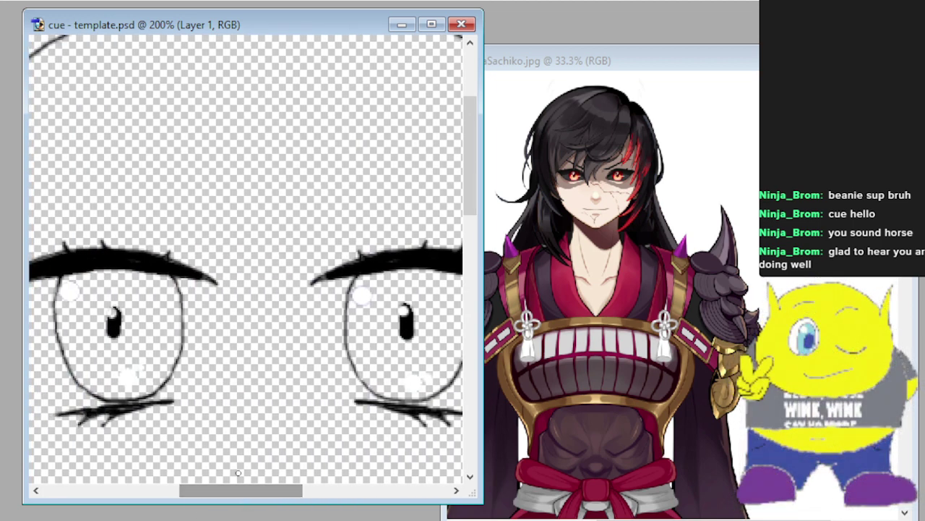
{"action": "scroll", "coordinate": [228, 418], "scroll_direction": "up", "scroll_amount": 2}
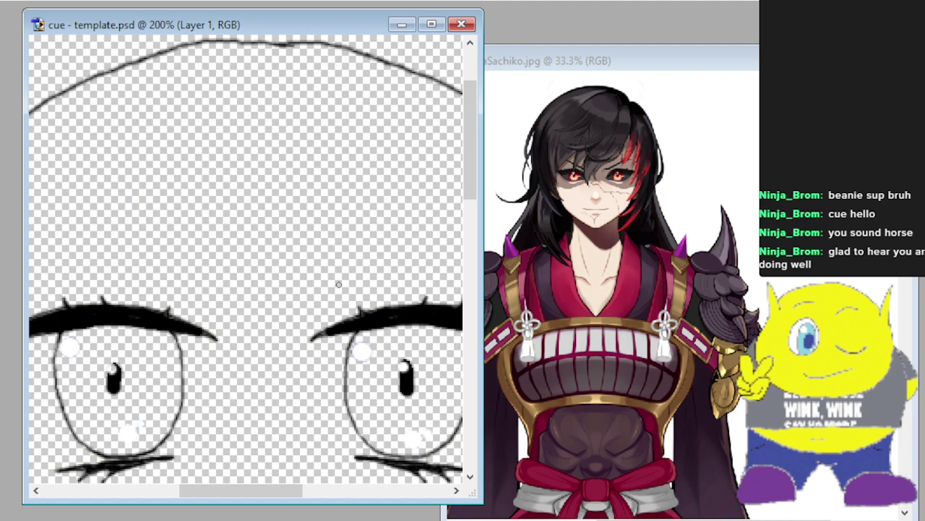
{"action": "mouse_move", "coordinate": [338, 284]}
{"action": "left_mouse_down"}
{"action": "mouse_move", "coordinate": [296, 351]}
{"action": "mouse_move", "coordinate": [237, 390]}
{"action": "mouse_move", "coordinate": [219, 425]}
{"action": "mouse_move", "coordinate": [209, 383]}
{"action": "mouse_move", "coordinate": [217, 319]}
{"action": "left_mouse_up"}
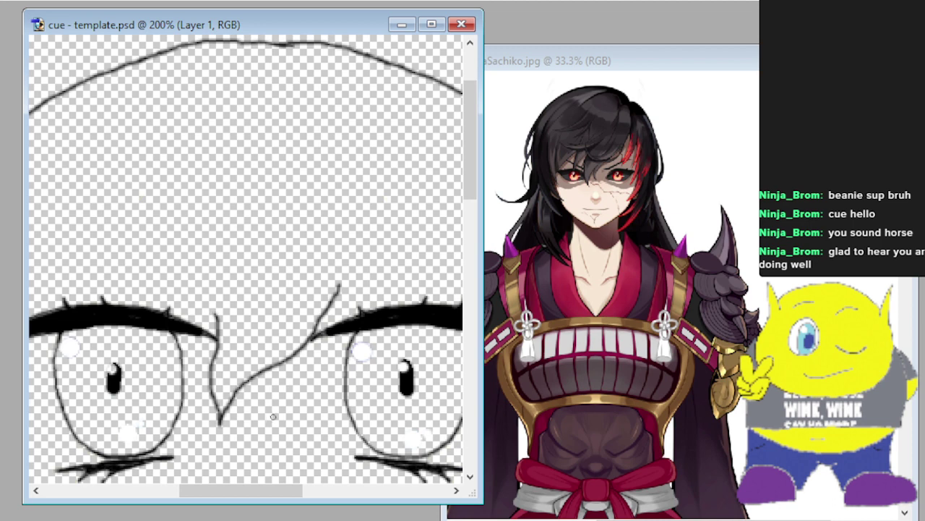
Draw a small curved hair flick sticking out from the right side of the head, just above the shoulder.
{"action": "left_click_drag", "start_coordinate": [275, 492], "coordinate": [340, 513]}
{"action": "scroll", "coordinate": [253, 420], "scroll_direction": "down", "scroll_amount": 6}
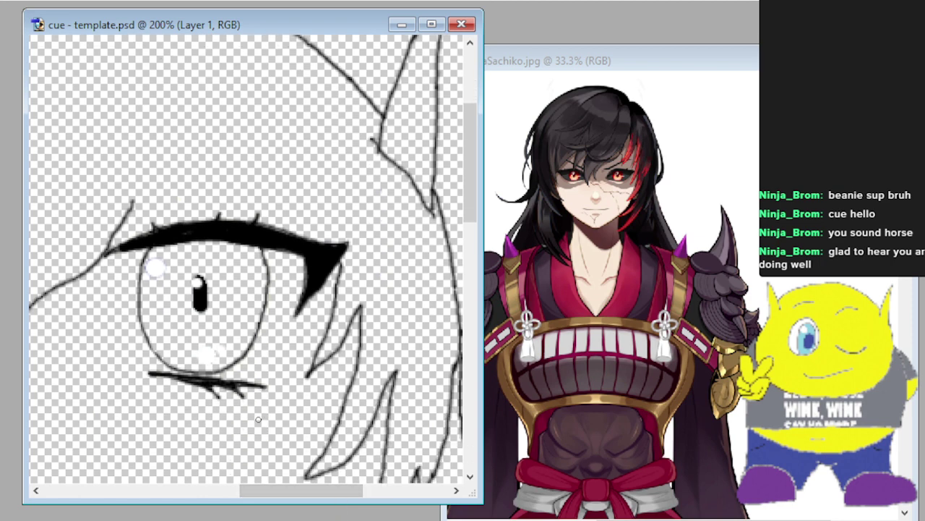
{"action": "scroll", "coordinate": [253, 419], "scroll_direction": "down", "scroll_amount": 1}
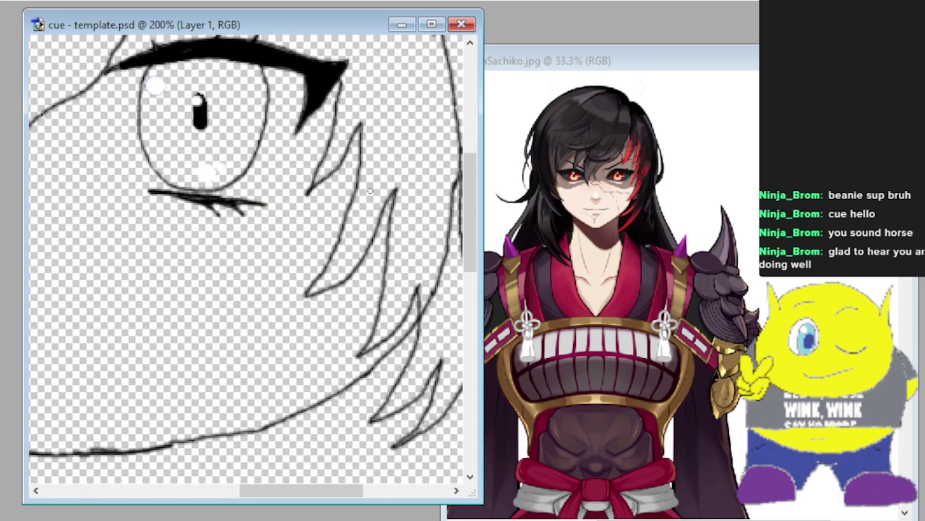
{"action": "left_click_drag", "start_coordinate": [334, 492], "coordinate": [392, 492]}
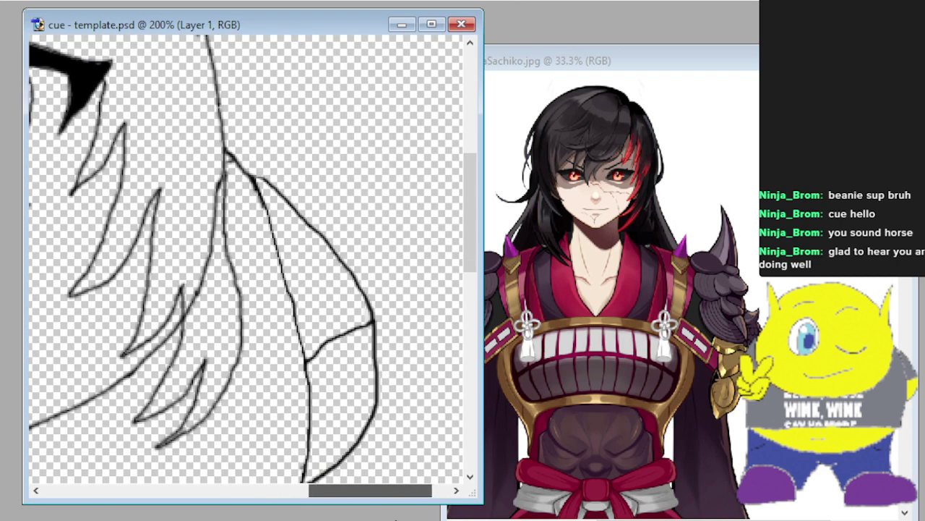
{"action": "scroll", "coordinate": [213, 177], "scroll_direction": "up", "scroll_amount": 3}
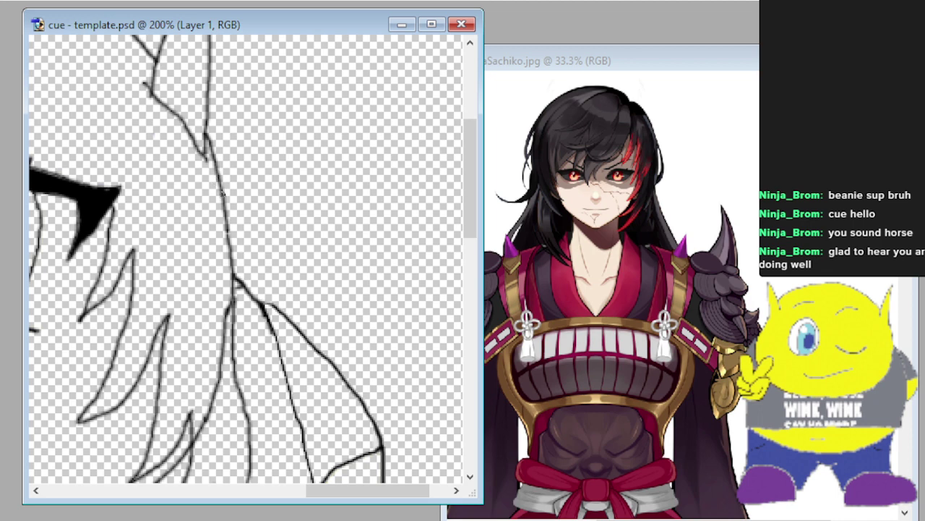
{"action": "mouse_move", "coordinate": [221, 194]}
{"action": "left_mouse_down"}
{"action": "mouse_move", "coordinate": [236, 216]}
{"action": "mouse_move", "coordinate": [262, 228]}
{"action": "mouse_move", "coordinate": [231, 235]}
{"action": "mouse_move", "coordinate": [196, 221]}
{"action": "left_mouse_up"}
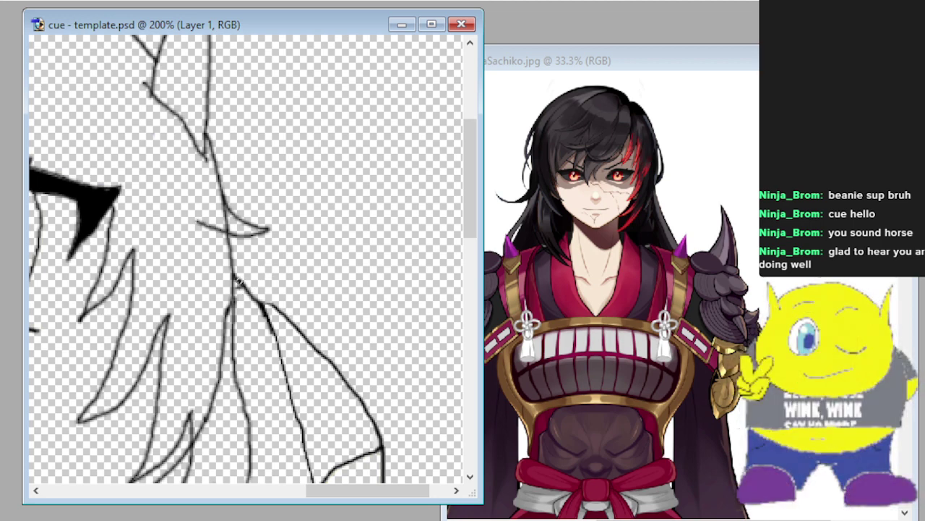
Outline the top of the shoulder armor on the right-side arm and add a curved horn rising from it.
{"action": "mouse_move", "coordinate": [240, 281]}
{"action": "left_mouse_down"}
{"action": "mouse_move", "coordinate": [288, 280]}
{"action": "mouse_move", "coordinate": [332, 303]}
{"action": "mouse_move", "coordinate": [351, 336]}
{"action": "mouse_move", "coordinate": [322, 345]}
{"action": "left_mouse_up"}
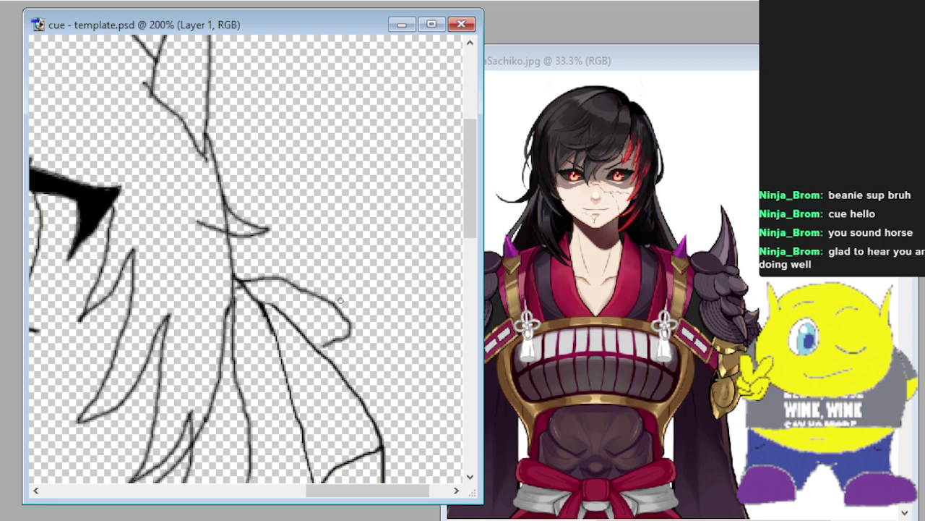
{"action": "mouse_move", "coordinate": [323, 298]}
{"action": "left_mouse_down"}
{"action": "mouse_move", "coordinate": [347, 238]}
{"action": "mouse_move", "coordinate": [343, 183]}
{"action": "left_mouse_up"}
{"action": "mouse_move", "coordinate": [286, 277]}
{"action": "left_mouse_down"}
{"action": "mouse_move", "coordinate": [308, 260]}
{"action": "mouse_move", "coordinate": [322, 225]}
{"action": "mouse_move", "coordinate": [319, 187]}
{"action": "mouse_move", "coordinate": [340, 226]}
{"action": "mouse_move", "coordinate": [336, 293]}
{"action": "left_mouse_up"}
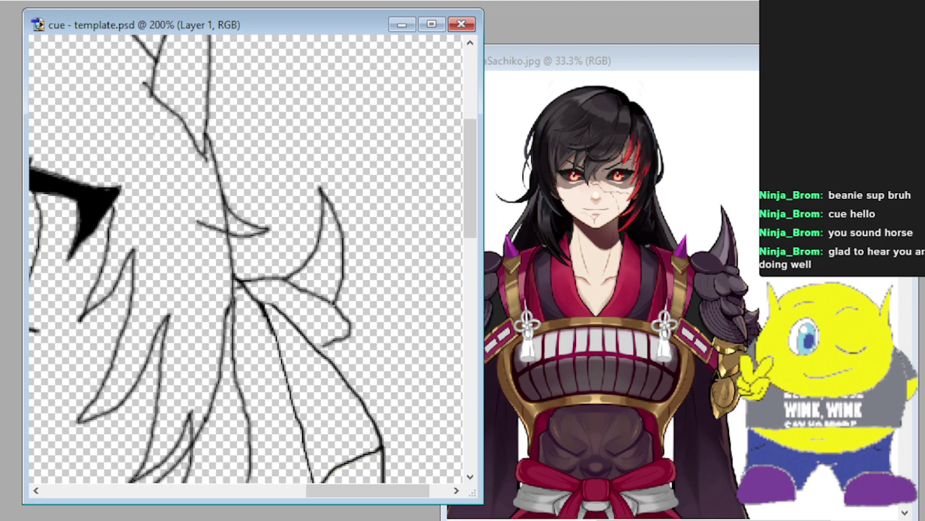
Draw the lower plate edges of the shoulder armor along the outer arm and a line across the upper arm.
{"action": "scroll", "coordinate": [307, 282], "scroll_direction": "down", "scroll_amount": 5}
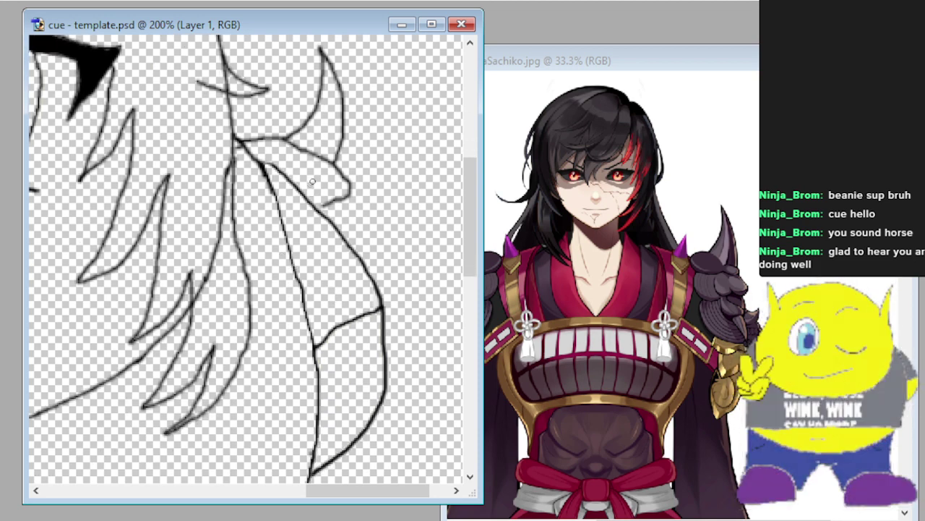
{"action": "mouse_move", "coordinate": [319, 180]}
{"action": "left_mouse_down"}
{"action": "mouse_move", "coordinate": [327, 215]}
{"action": "mouse_move", "coordinate": [311, 246]}
{"action": "left_mouse_up"}
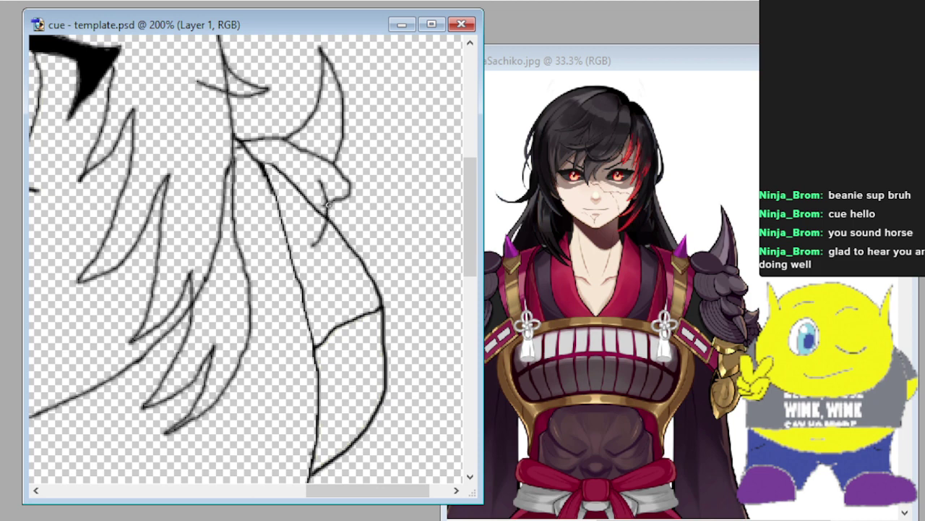
{"action": "mouse_move", "coordinate": [331, 204]}
{"action": "left_mouse_down"}
{"action": "mouse_move", "coordinate": [362, 244]}
{"action": "mouse_move", "coordinate": [364, 274]}
{"action": "left_mouse_up"}
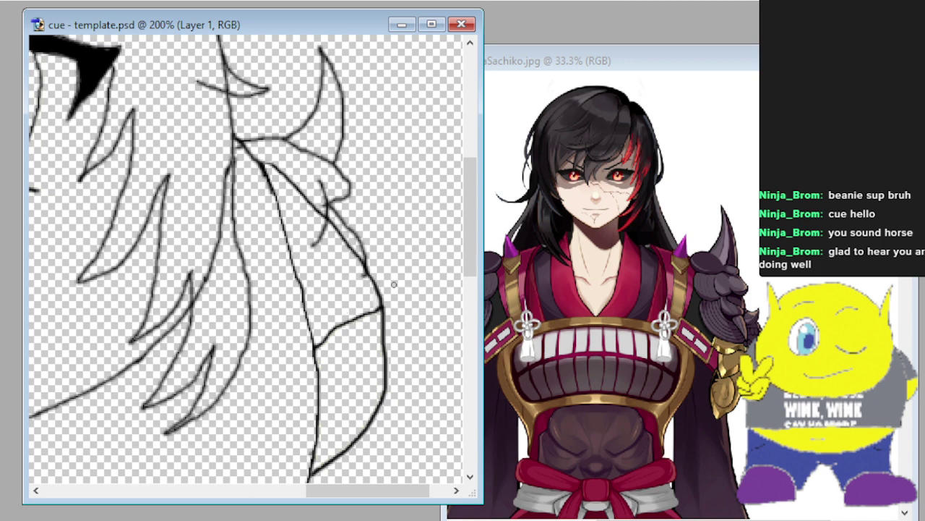
{"action": "left_click_drag", "start_coordinate": [396, 277], "coordinate": [298, 257]}
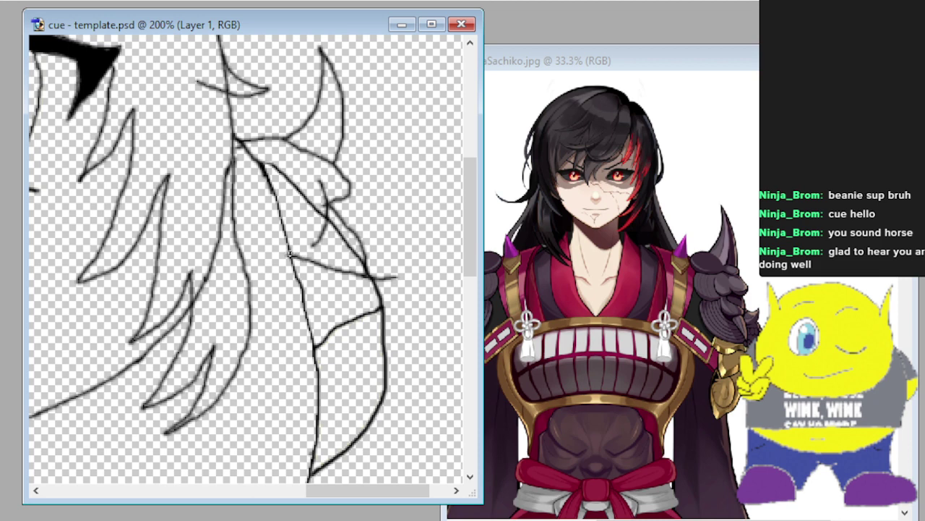
{"action": "left_click_drag", "start_coordinate": [289, 255], "coordinate": [287, 253]}
Draw a pointed armor piece jutting out from the arm and two parallel band lines between the hair and the arm.
{"action": "scroll", "coordinate": [241, 268], "scroll_direction": "down", "scroll_amount": 5}
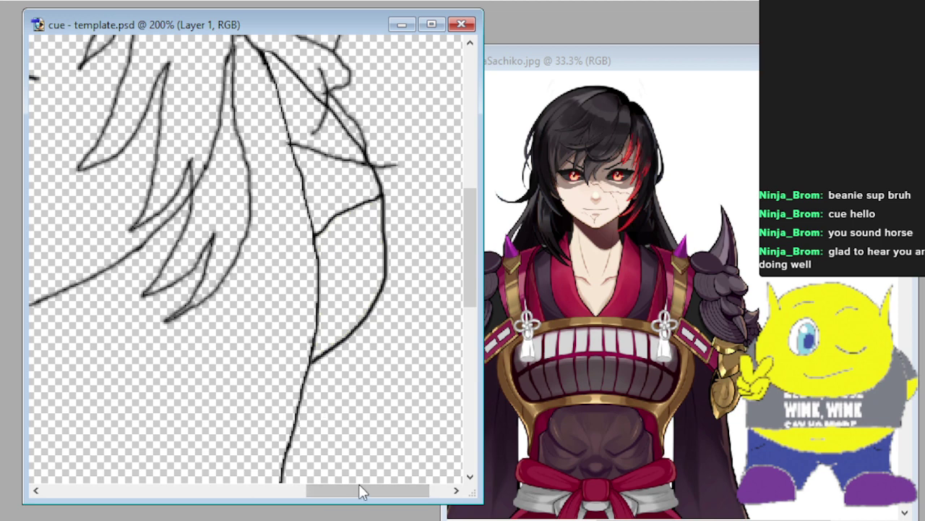
{"action": "left_click_drag", "start_coordinate": [369, 498], "coordinate": [413, 500]}
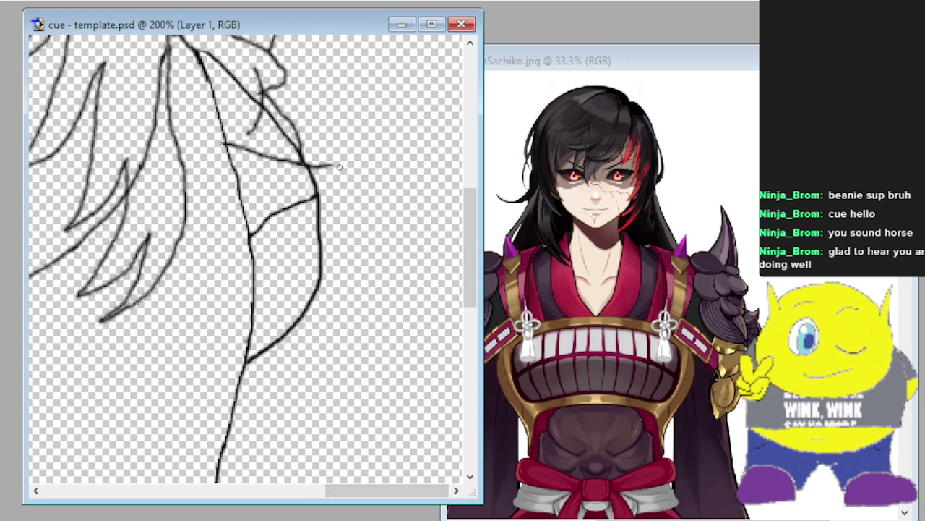
{"action": "mouse_move", "coordinate": [329, 163]}
{"action": "left_mouse_down"}
{"action": "mouse_move", "coordinate": [398, 201]}
{"action": "mouse_move", "coordinate": [270, 236]}
{"action": "left_mouse_up"}
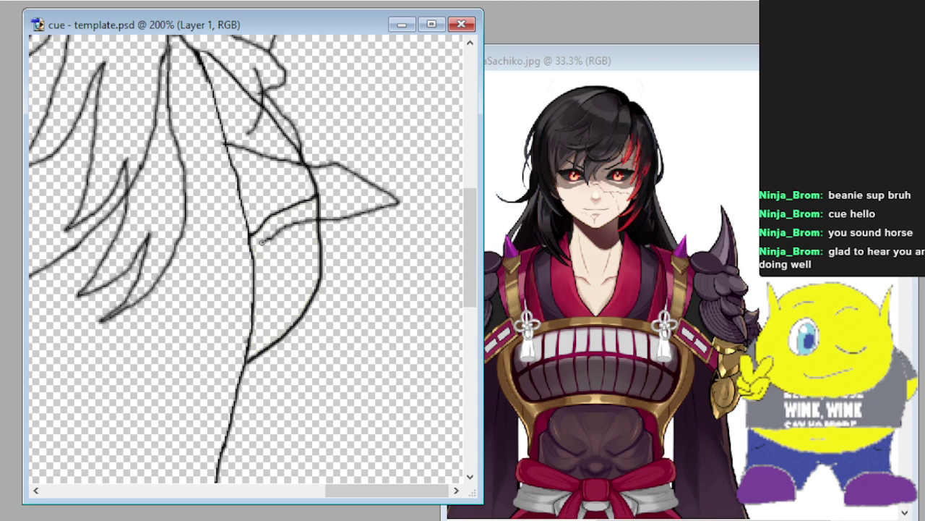
{"action": "left_click_drag", "start_coordinate": [258, 241], "coordinate": [251, 196]}
{"action": "left_click_drag", "start_coordinate": [185, 209], "coordinate": [237, 227]}
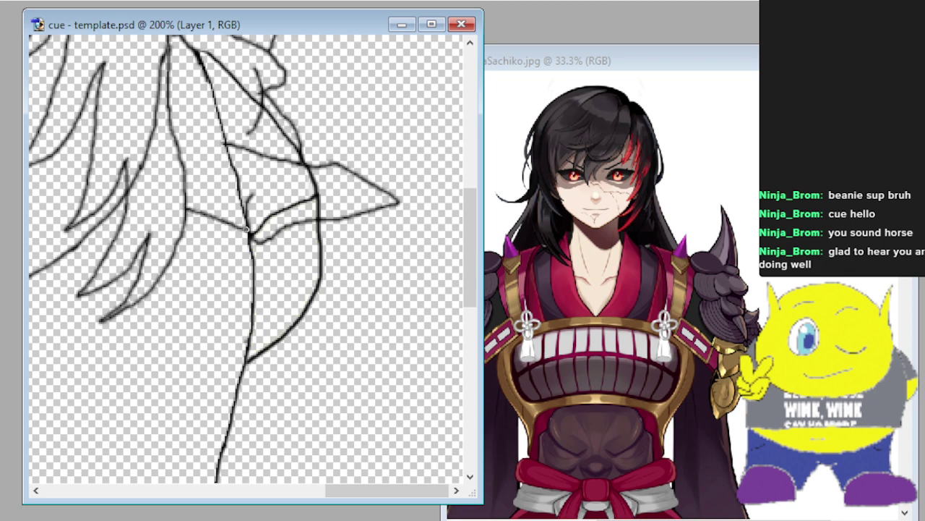
{"action": "left_click_drag", "start_coordinate": [181, 166], "coordinate": [234, 190]}
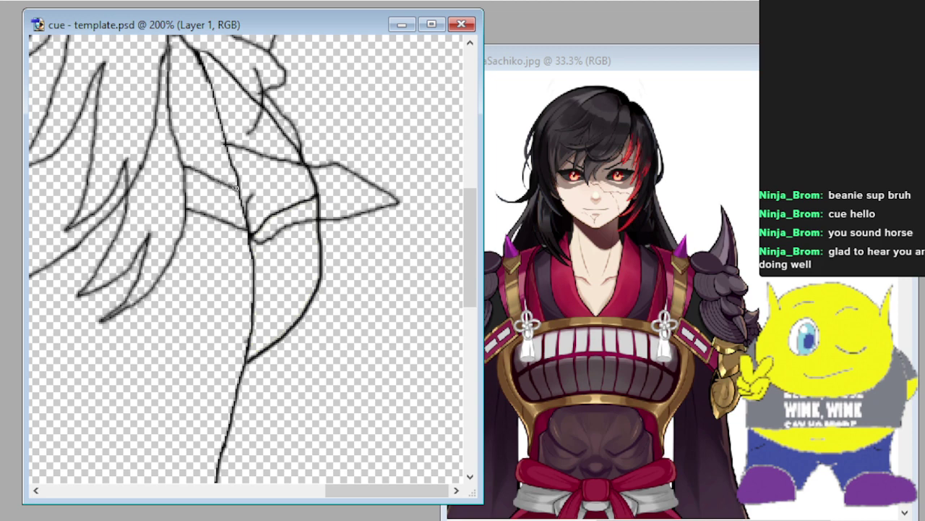
{"action": "scroll", "coordinate": [243, 362], "scroll_direction": "down", "scroll_amount": 3}
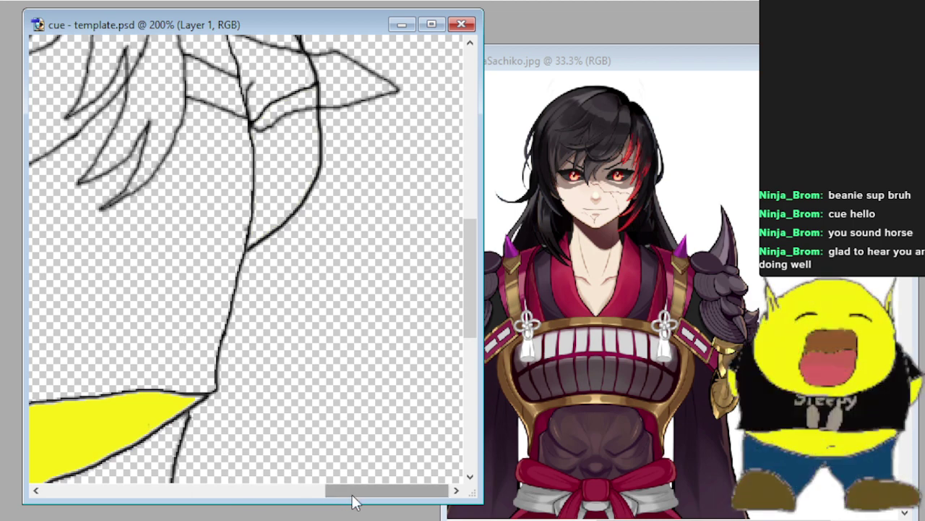
{"action": "left_click_drag", "start_coordinate": [351, 496], "coordinate": [221, 491]}
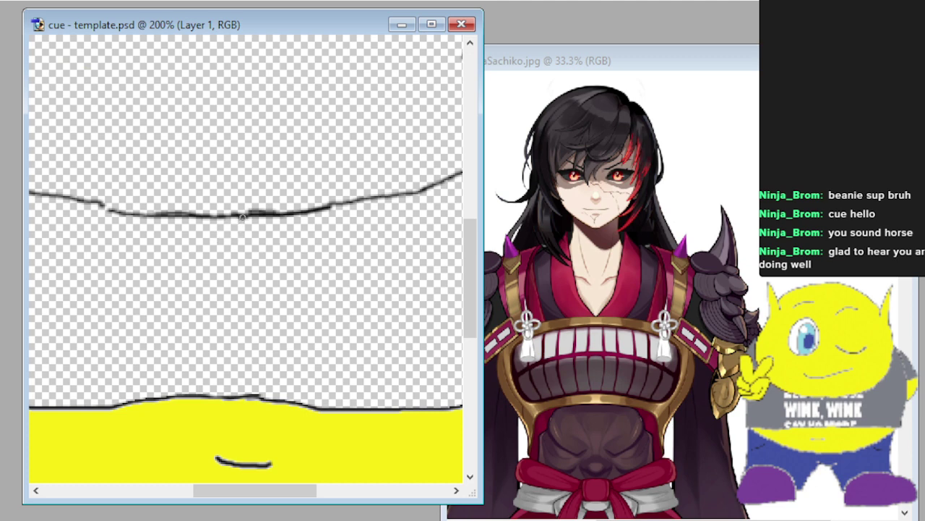
{"action": "mouse_move", "coordinate": [238, 217]}
{"action": "left_mouse_down"}
{"action": "mouse_move", "coordinate": [242, 285]}
{"action": "mouse_move", "coordinate": [268, 295]}
{"action": "mouse_move", "coordinate": [298, 291]}
{"action": "mouse_move", "coordinate": [301, 222]}
{"action": "left_mouse_up"}
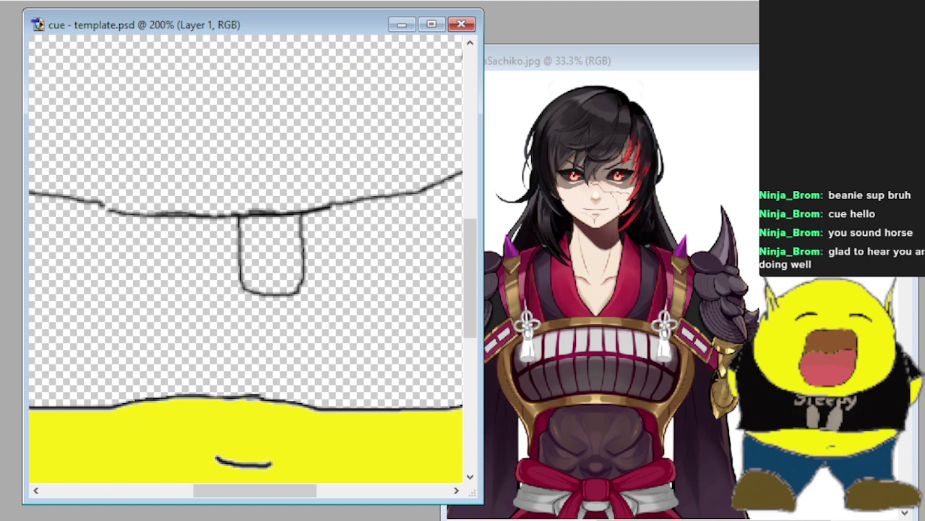
{"action": "key", "text": "ctrl+z"}
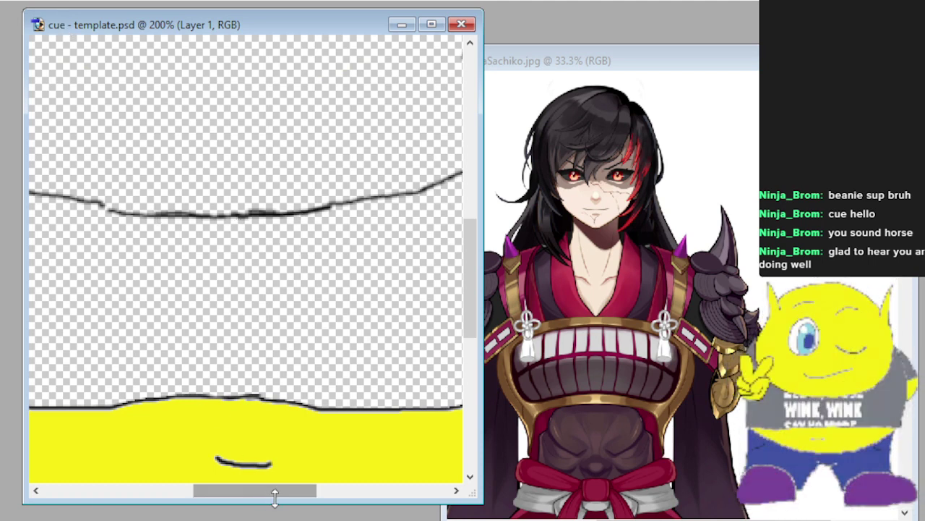
Draw the chest armor's lower edge just above the yellow belly from the middle outward, with its side edge rising to the hair tips.
{"action": "mouse_move", "coordinate": [275, 496]}
{"action": "left_mouse_down"}
{"action": "mouse_move", "coordinate": [311, 506]}
{"action": "mouse_move", "coordinate": [282, 506]}
{"action": "left_mouse_up"}
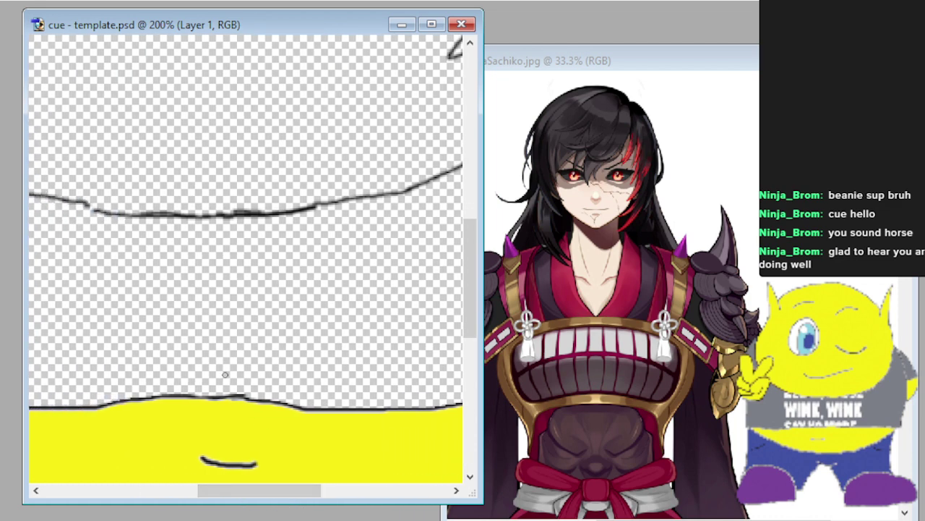
{"action": "mouse_move", "coordinate": [223, 369]}
{"action": "left_mouse_down"}
{"action": "mouse_move", "coordinate": [324, 388]}
{"action": "mouse_move", "coordinate": [425, 386]}
{"action": "left_mouse_up"}
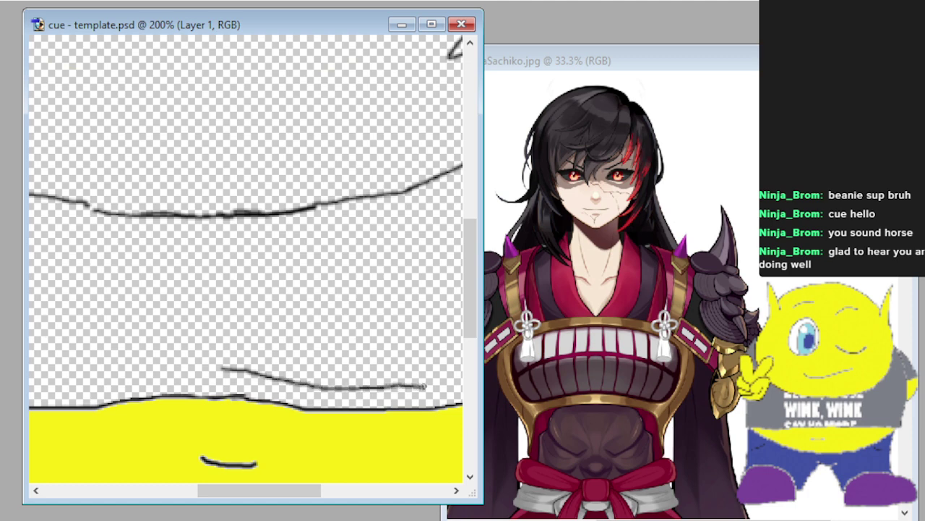
{"action": "left_click_drag", "start_coordinate": [281, 491], "coordinate": [340, 492]}
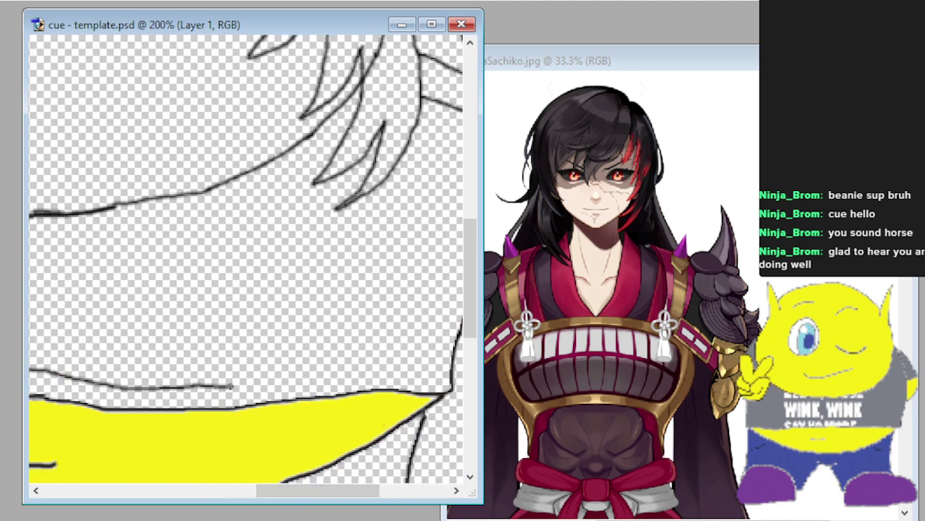
{"action": "mouse_move", "coordinate": [233, 386]}
{"action": "left_mouse_down"}
{"action": "mouse_move", "coordinate": [403, 343]}
{"action": "mouse_move", "coordinate": [424, 261]}
{"action": "mouse_move", "coordinate": [421, 199]}
{"action": "mouse_move", "coordinate": [396, 176]}
{"action": "left_mouse_up"}
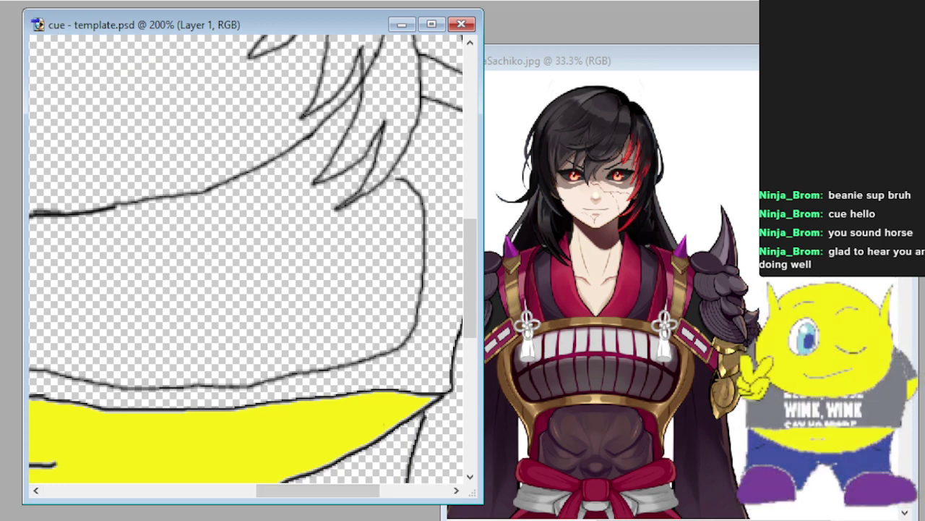
{"action": "key", "text": "ctrl+z"}
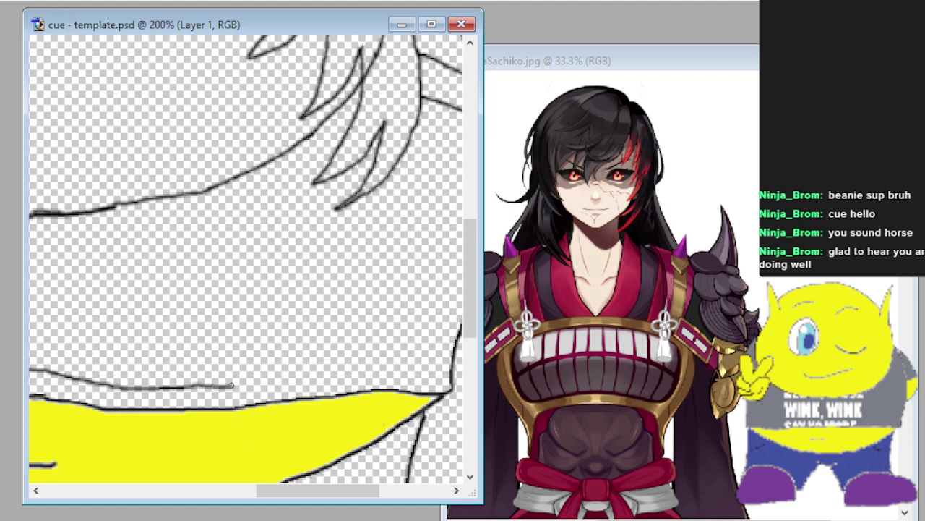
{"action": "mouse_move", "coordinate": [227, 386]}
{"action": "left_mouse_down"}
{"action": "mouse_move", "coordinate": [396, 362]}
{"action": "mouse_move", "coordinate": [421, 347]}
{"action": "mouse_move", "coordinate": [444, 194]}
{"action": "mouse_move", "coordinate": [442, 161]}
{"action": "mouse_move", "coordinate": [431, 152]}
{"action": "left_mouse_up"}
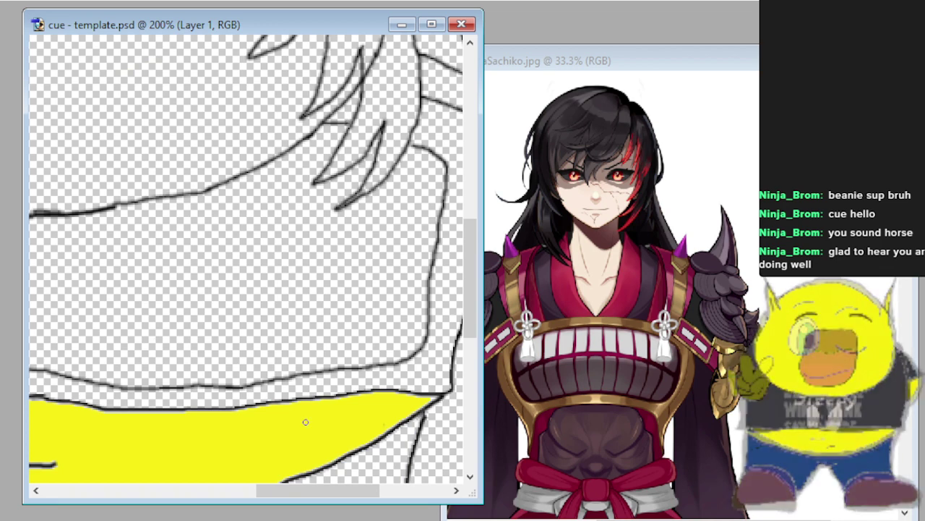
{"action": "scroll", "coordinate": [88, 422], "scroll_direction": "down", "scroll_amount": 2}
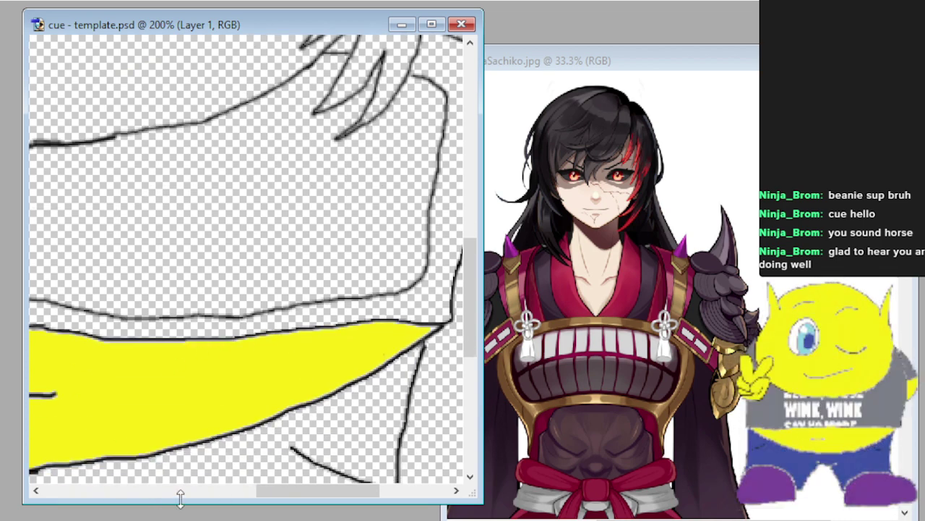
{"action": "left_click_drag", "start_coordinate": [296, 497], "coordinate": [244, 498]}
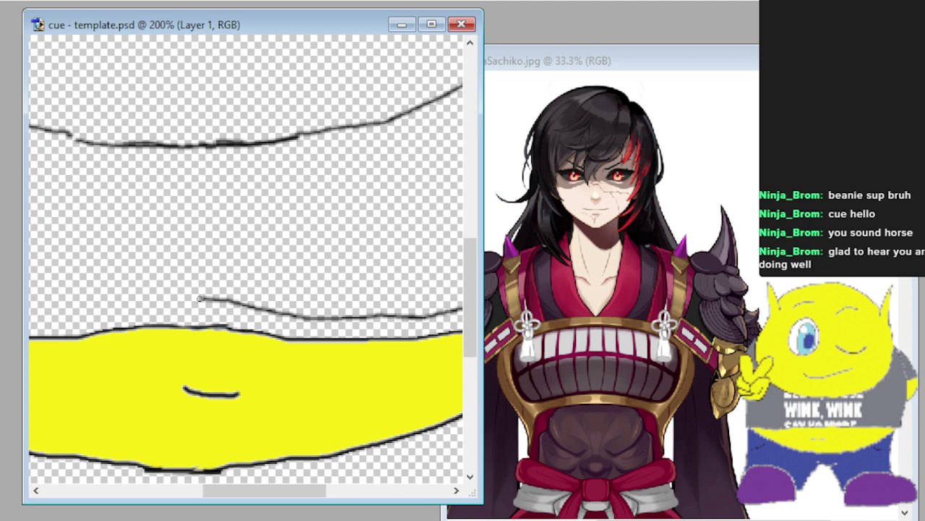
{"action": "left_click_drag", "start_coordinate": [185, 299], "coordinate": [178, 299]}
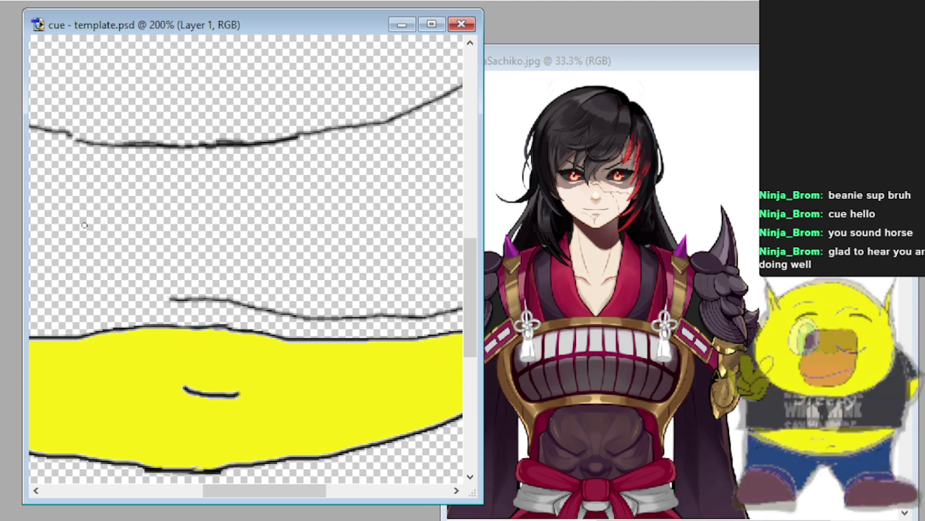
Check the whole figure and make the pant layer active for drawing on the chest area.
{"action": "key", "text": "ctrl+minus"}
{"action": "key", "text": "ctrl+minus"}
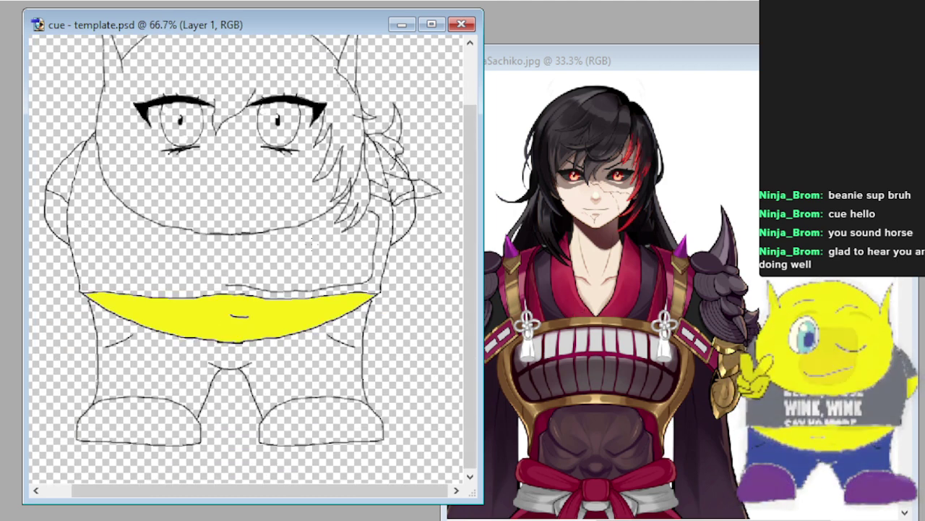
{"action": "key", "text": "ctrl+plus"}
{"action": "key", "text": "ctrl+plus"}
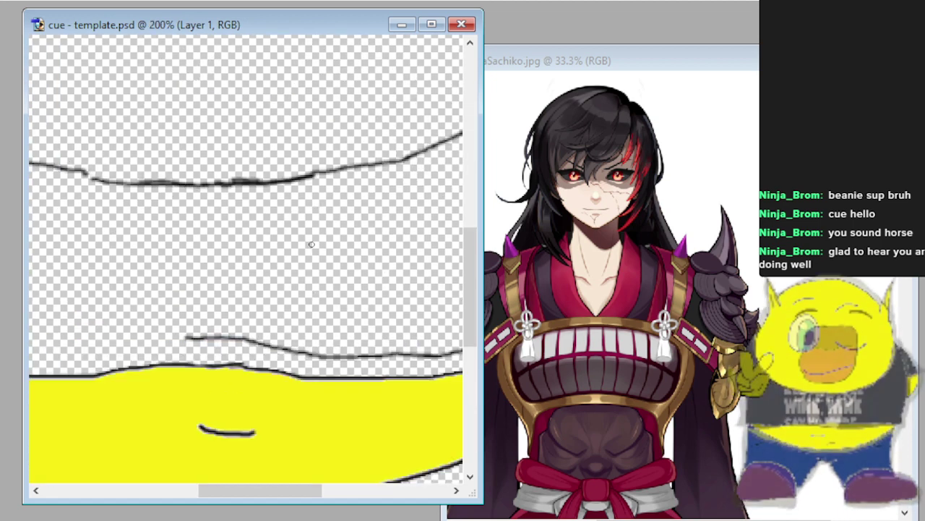
{"action": "left_click_drag", "start_coordinate": [234, 497], "coordinate": [273, 499]}
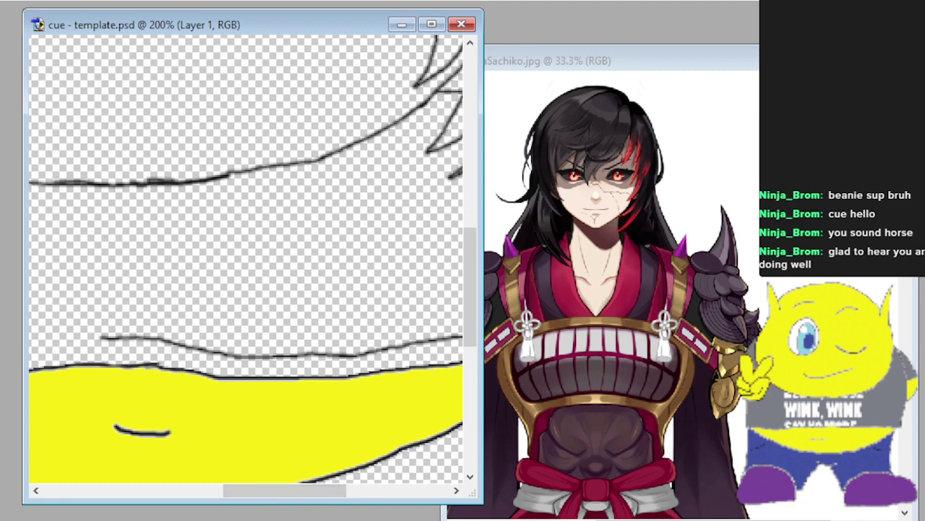
{"action": "key", "text": "alt+bracketleft"}
{"action": "left_click_drag", "start_coordinate": [99, 224], "coordinate": [259, 224]}
{"action": "left_click_drag", "start_coordinate": [286, 224], "coordinate": [361, 236]}
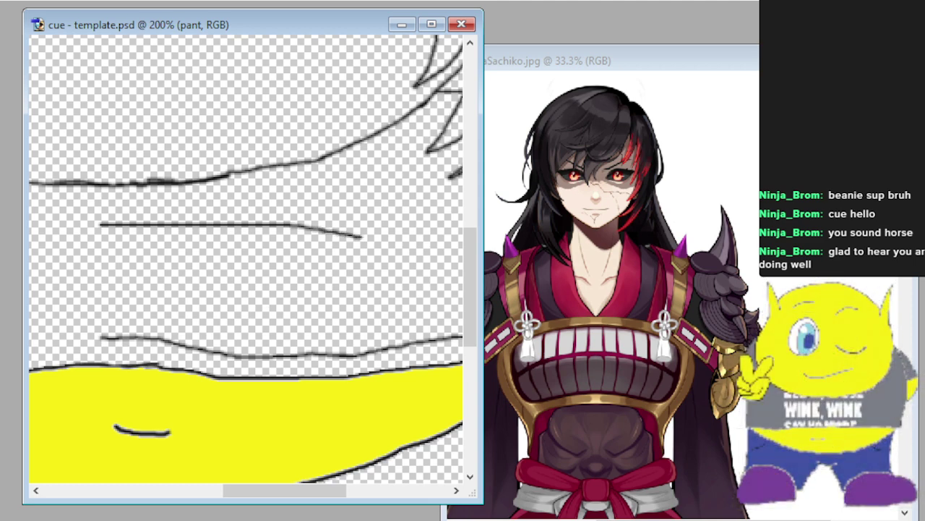
{"action": "key", "text": "ctrl+z"}
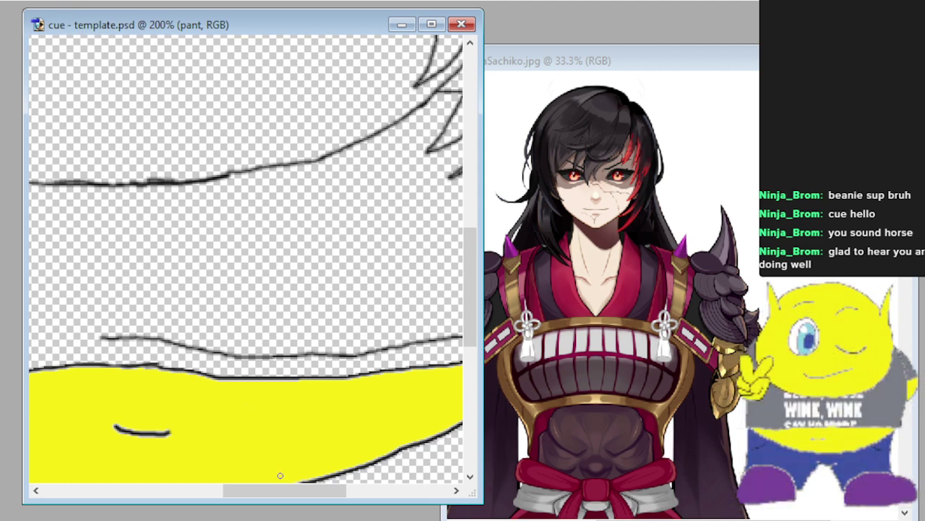
{"action": "left_click_drag", "start_coordinate": [296, 497], "coordinate": [334, 506]}
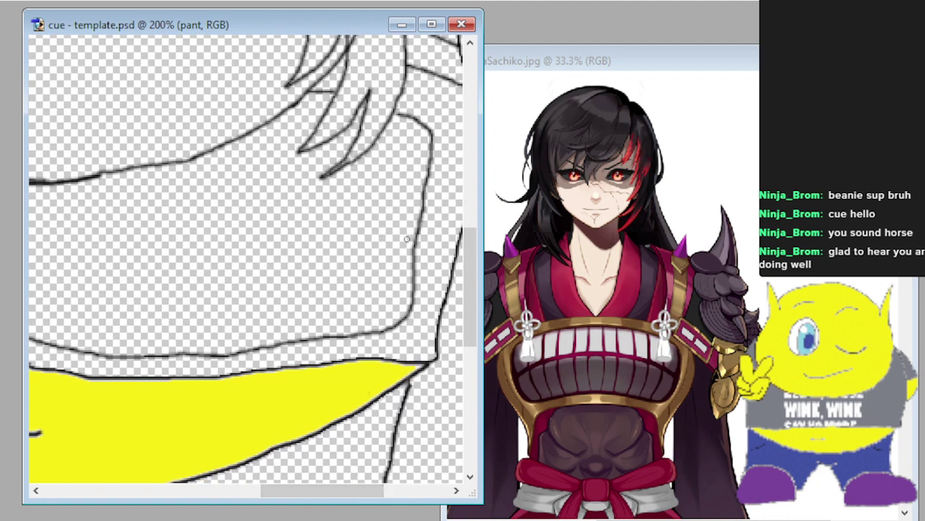
{"action": "mouse_move", "coordinate": [408, 239]}
{"action": "left_mouse_down"}
{"action": "mouse_move", "coordinate": [276, 201]}
{"action": "mouse_move", "coordinate": [157, 196]}
{"action": "left_mouse_up"}
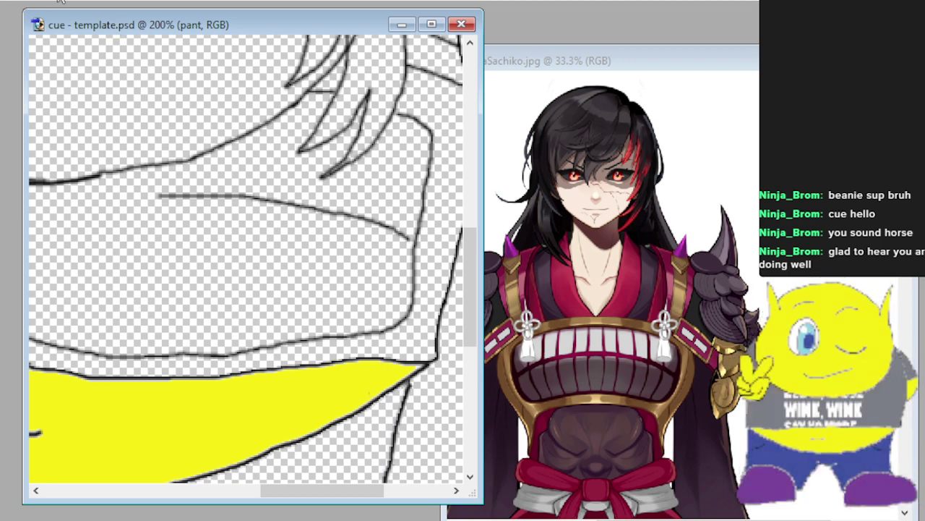
{"action": "key", "text": "ctrl+z"}
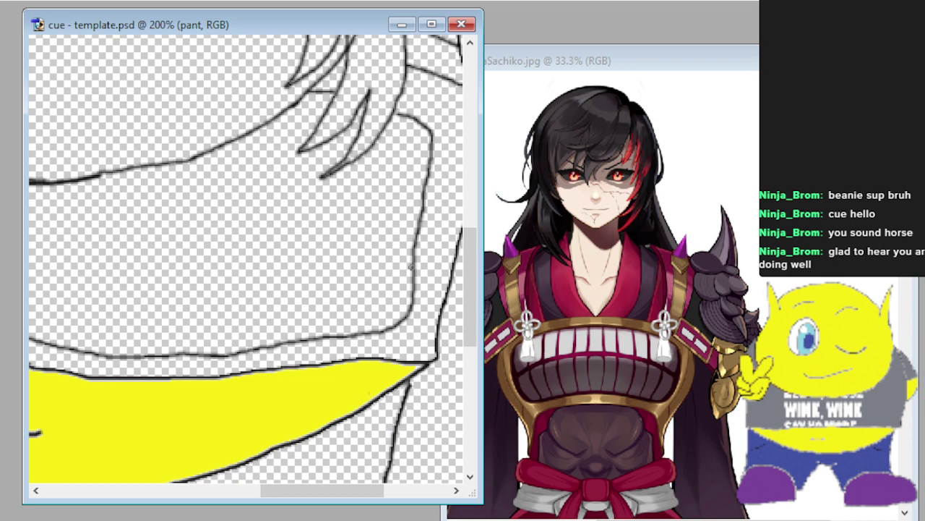
{"action": "mouse_move", "coordinate": [410, 266]}
{"action": "left_mouse_down"}
{"action": "mouse_move", "coordinate": [339, 240]}
{"action": "mouse_move", "coordinate": [194, 217]}
{"action": "mouse_move", "coordinate": [71, 214]}
{"action": "left_mouse_up"}
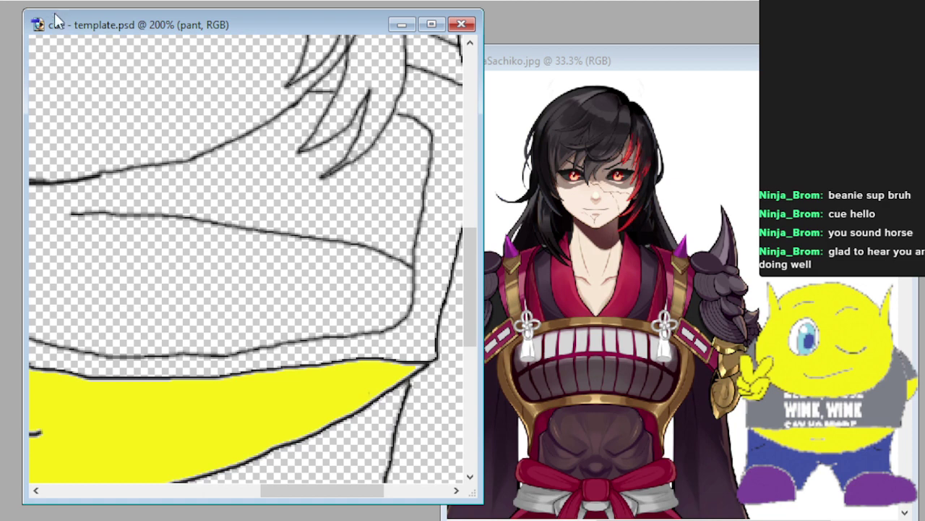
{"action": "key", "text": "ctrl+z"}
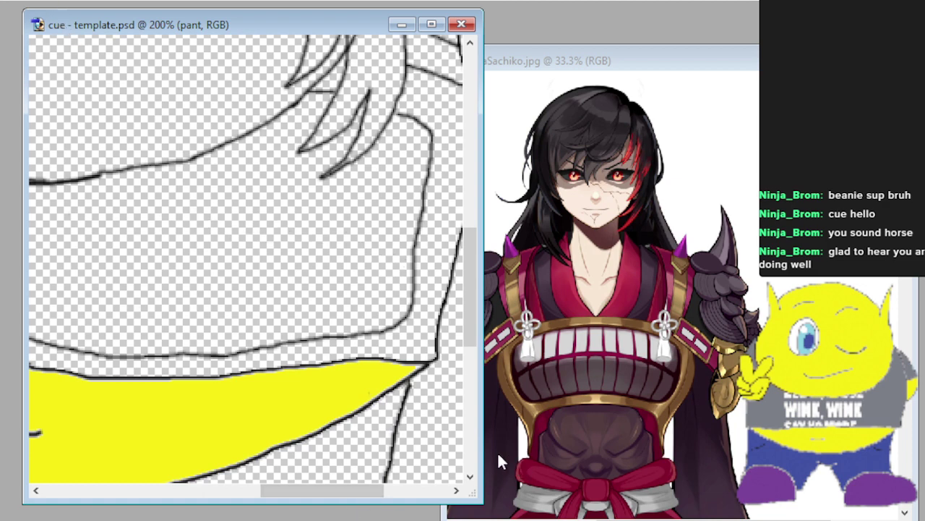
Widen the template window and draw a dividing line across the chest armor, level in the middle and sloping down toward the side edge.
{"action": "left_click_drag", "start_coordinate": [483, 454], "coordinate": [757, 454]}
{"action": "left_click_drag", "start_coordinate": [757, 499], "coordinate": [833, 506]}
{"action": "left_click_drag", "start_coordinate": [686, 491], "coordinate": [602, 492]}
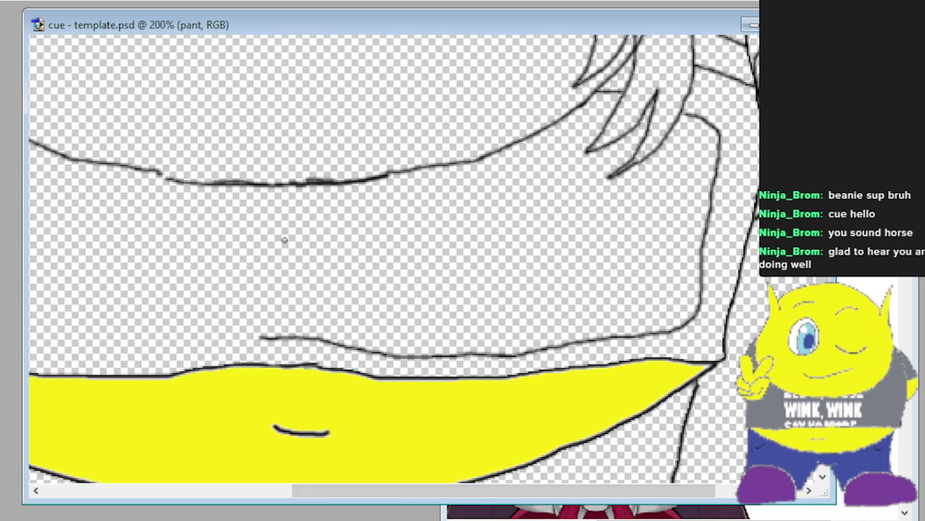
{"action": "mouse_move", "coordinate": [284, 240]}
{"action": "left_mouse_down"}
{"action": "mouse_move", "coordinate": [456, 240]}
{"action": "mouse_move", "coordinate": [672, 281]}
{"action": "left_mouse_up"}
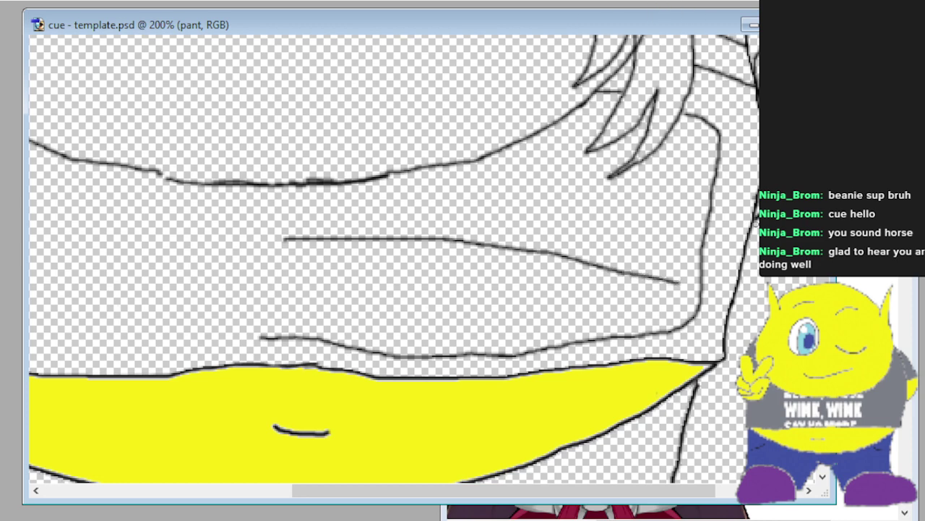
{"action": "left_click_drag", "start_coordinate": [836, 414], "coordinate": [755, 428]}
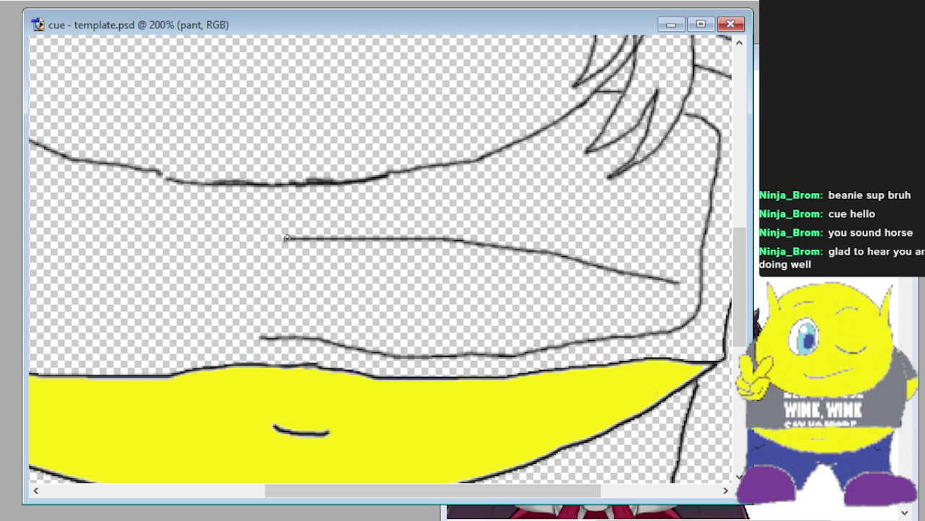
{"action": "left_click_drag", "start_coordinate": [286, 238], "coordinate": [251, 239]}
On Layer 1, draw a row of rounded-top plates between the chest armor's dividing line and its lower edge, out to the side edge.
{"action": "mouse_move", "coordinate": [336, 341]}
{"action": "left_mouse_down"}
{"action": "mouse_move", "coordinate": [327, 257]}
{"action": "mouse_move", "coordinate": [305, 246]}
{"action": "left_mouse_up"}
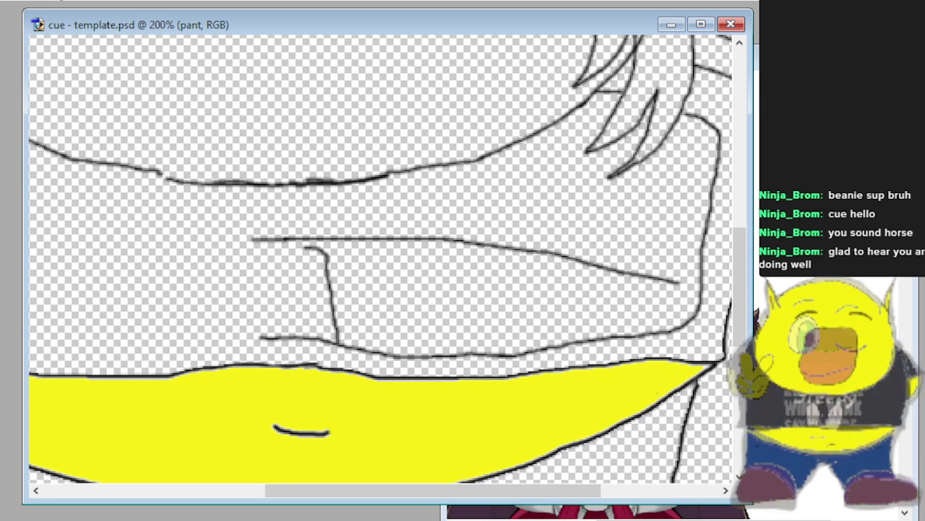
{"action": "key", "text": "ctrl+z"}
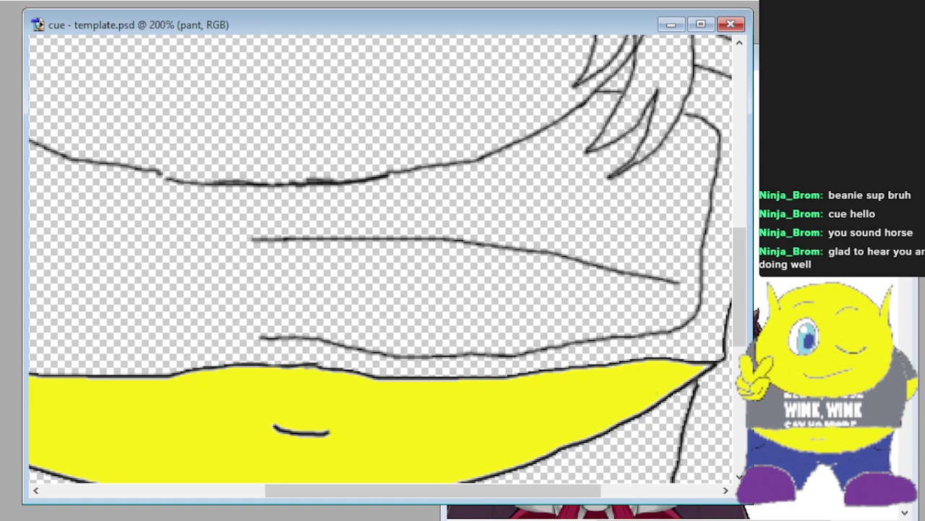
{"action": "key", "text": "alt+]"}
{"action": "mouse_move", "coordinate": [252, 258]}
{"action": "left_mouse_down"}
{"action": "mouse_move", "coordinate": [342, 262]}
{"action": "mouse_move", "coordinate": [356, 323]}
{"action": "left_mouse_up"}
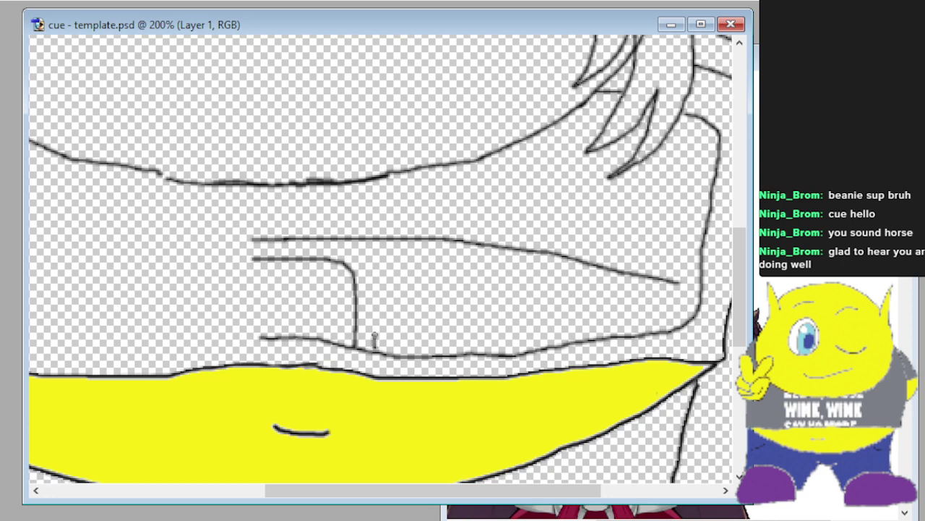
{"action": "mouse_move", "coordinate": [375, 322]}
{"action": "left_mouse_down"}
{"action": "mouse_move", "coordinate": [381, 268]}
{"action": "mouse_move", "coordinate": [480, 274]}
{"action": "mouse_move", "coordinate": [484, 354]}
{"action": "left_mouse_up"}
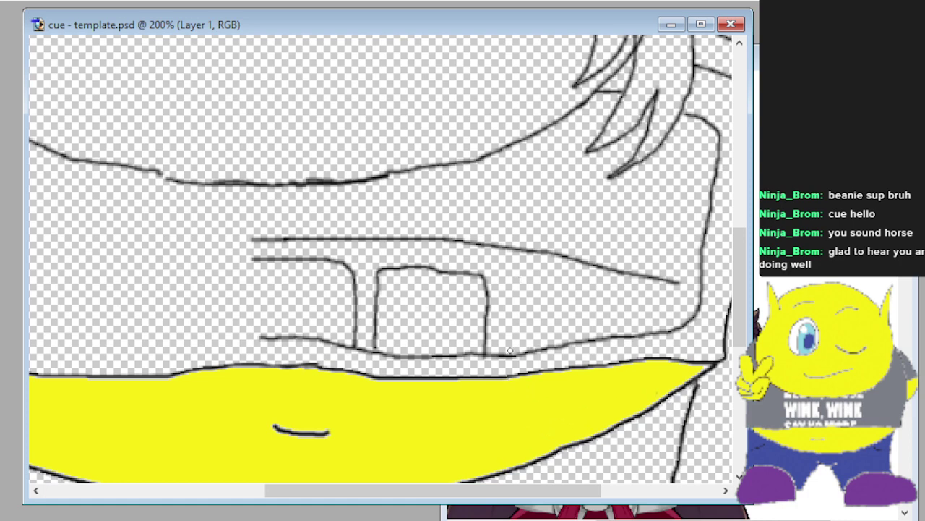
{"action": "mouse_move", "coordinate": [511, 349]}
{"action": "left_mouse_down"}
{"action": "mouse_move", "coordinate": [511, 288]}
{"action": "mouse_move", "coordinate": [523, 274]}
{"action": "mouse_move", "coordinate": [606, 295]}
{"action": "mouse_move", "coordinate": [608, 330]}
{"action": "mouse_move", "coordinate": [630, 325]}
{"action": "mouse_move", "coordinate": [631, 304]}
{"action": "mouse_move", "coordinate": [669, 299]}
{"action": "left_mouse_up"}
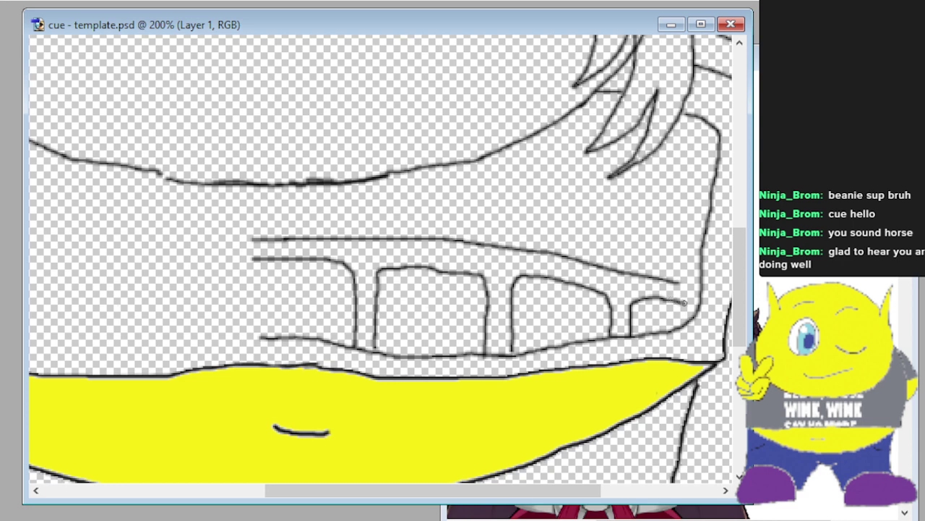
{"action": "left_click_drag", "start_coordinate": [689, 304], "coordinate": [693, 306]}
Draw the upper row of rounded-bottom chest plates between the face outline and the dividing line, working inward from the side edge.
{"action": "mouse_move", "coordinate": [696, 261]}
{"action": "left_mouse_down"}
{"action": "mouse_move", "coordinate": [629, 252]}
{"action": "mouse_move", "coordinate": [622, 236]}
{"action": "mouse_move", "coordinate": [633, 170]}
{"action": "left_mouse_up"}
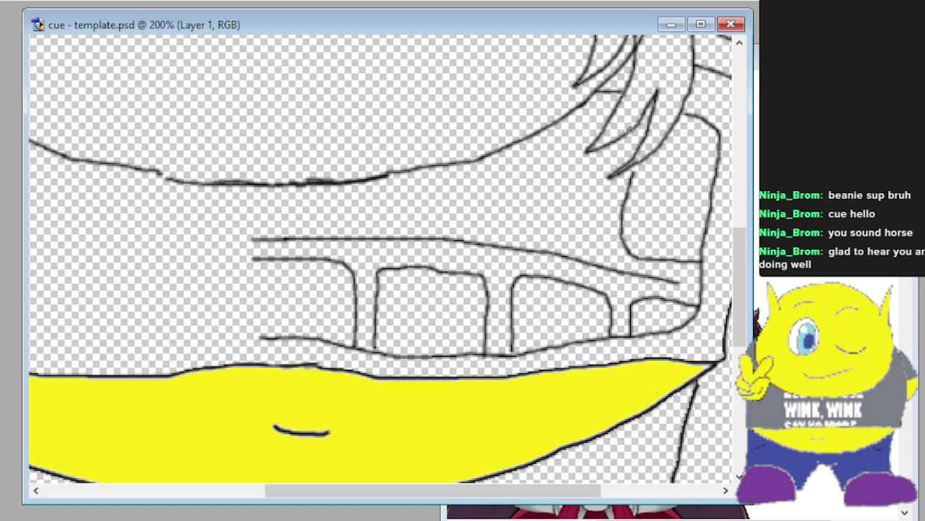
{"action": "left_click_drag", "start_coordinate": [630, 133], "coordinate": [628, 169]}
{"action": "mouse_move", "coordinate": [594, 240]}
{"action": "left_mouse_down"}
{"action": "mouse_move", "coordinate": [519, 234]}
{"action": "mouse_move", "coordinate": [515, 154]}
{"action": "left_mouse_up"}
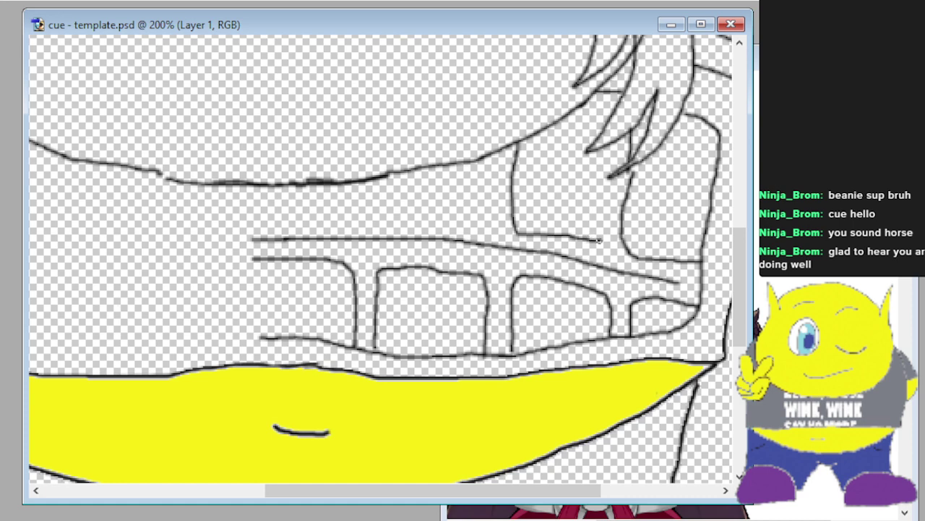
{"action": "left_click_drag", "start_coordinate": [599, 239], "coordinate": [614, 161]}
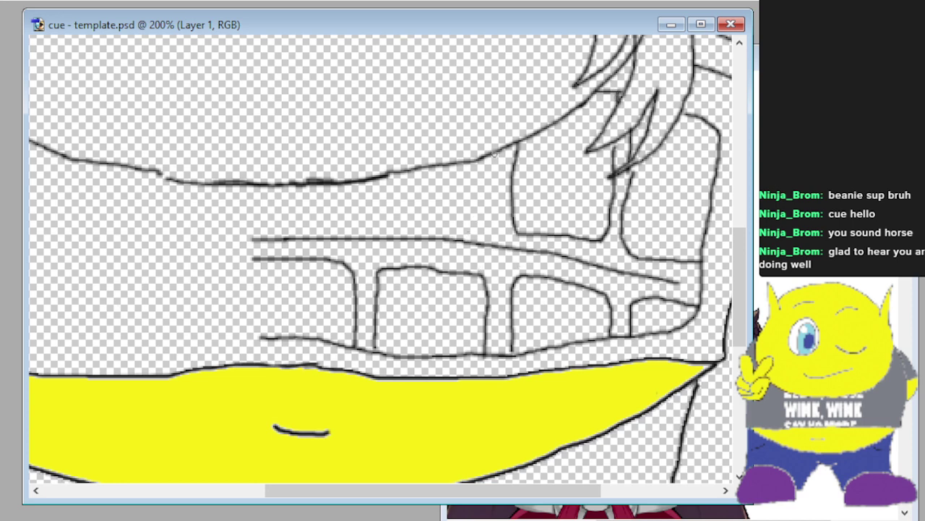
{"action": "mouse_move", "coordinate": [495, 154]}
{"action": "left_mouse_down"}
{"action": "mouse_move", "coordinate": [498, 215]}
{"action": "mouse_move", "coordinate": [489, 220]}
{"action": "mouse_move", "coordinate": [386, 225]}
{"action": "mouse_move", "coordinate": [366, 196]}
{"action": "left_mouse_up"}
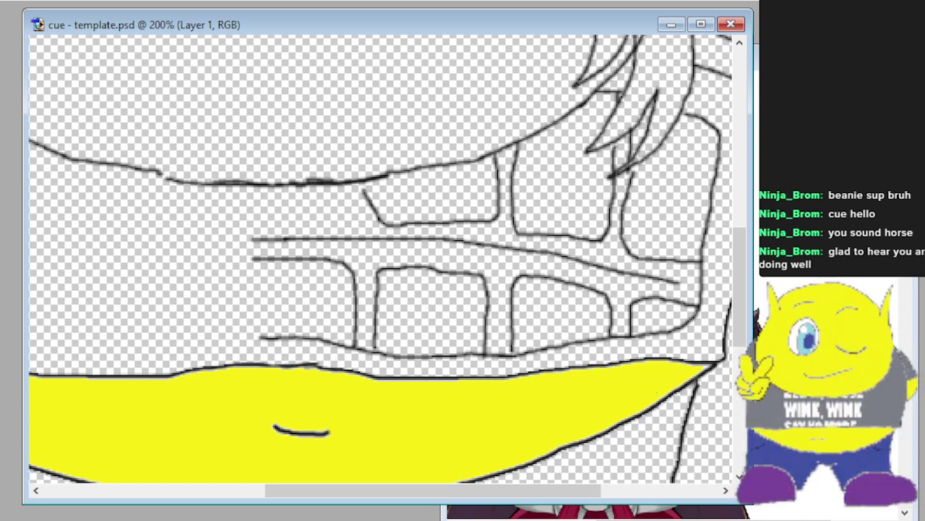
Redraw the third upper chest plate with rounded bottom corners and add the rounded edge of the central plate beside it.
{"action": "key", "text": "ctrl+z"}
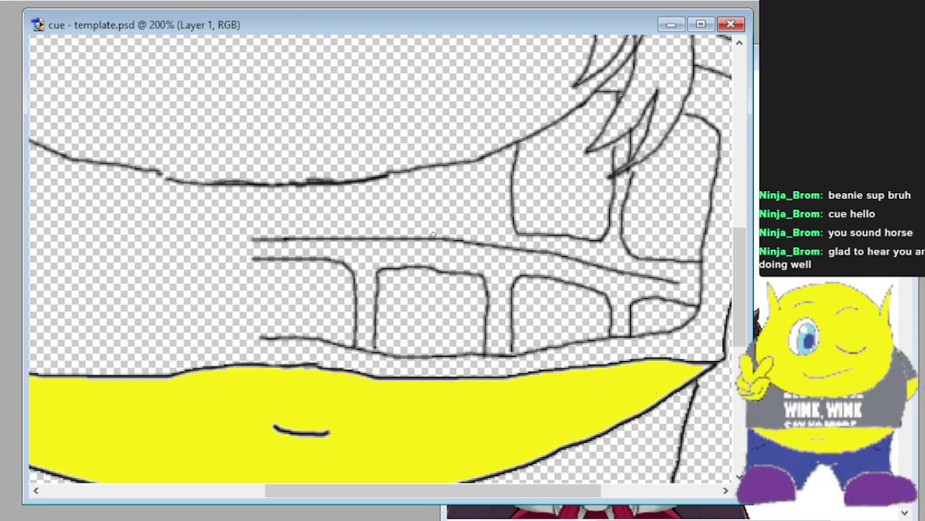
{"action": "mouse_move", "coordinate": [383, 176]}
{"action": "left_mouse_down"}
{"action": "mouse_move", "coordinate": [390, 225]}
{"action": "mouse_move", "coordinate": [478, 232]}
{"action": "mouse_move", "coordinate": [492, 221]}
{"action": "mouse_move", "coordinate": [499, 168]}
{"action": "left_mouse_up"}
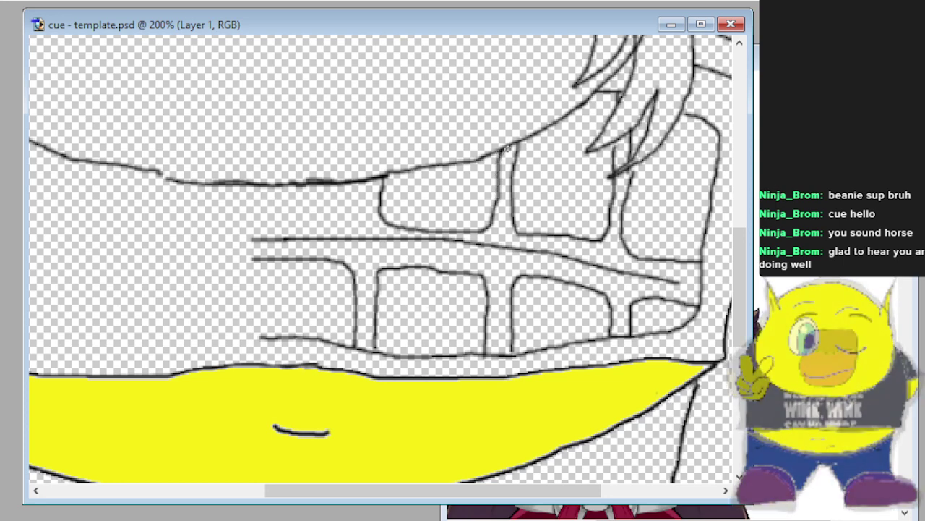
{"action": "left_click_drag", "start_coordinate": [433, 492], "coordinate": [339, 492]}
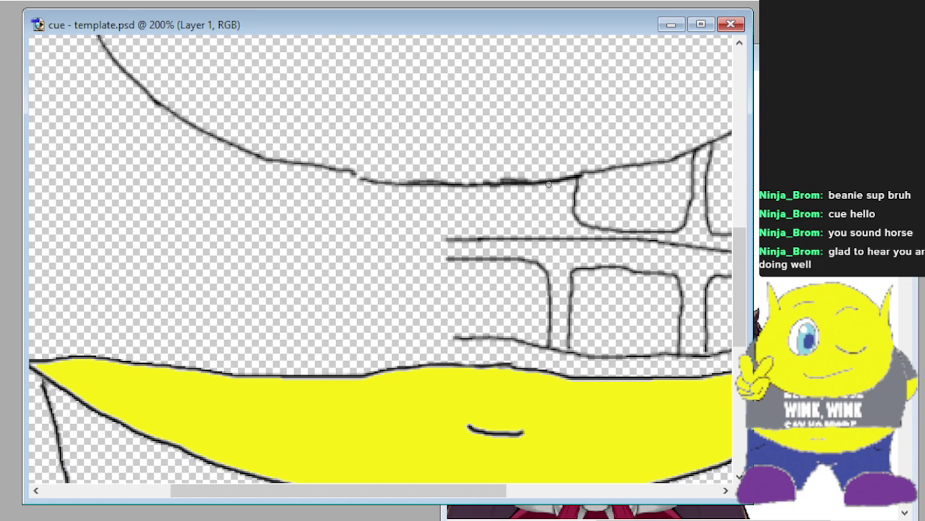
{"action": "mouse_move", "coordinate": [548, 201]}
{"action": "left_mouse_down"}
{"action": "mouse_move", "coordinate": [535, 219]}
{"action": "mouse_move", "coordinate": [455, 223]}
{"action": "left_mouse_up"}
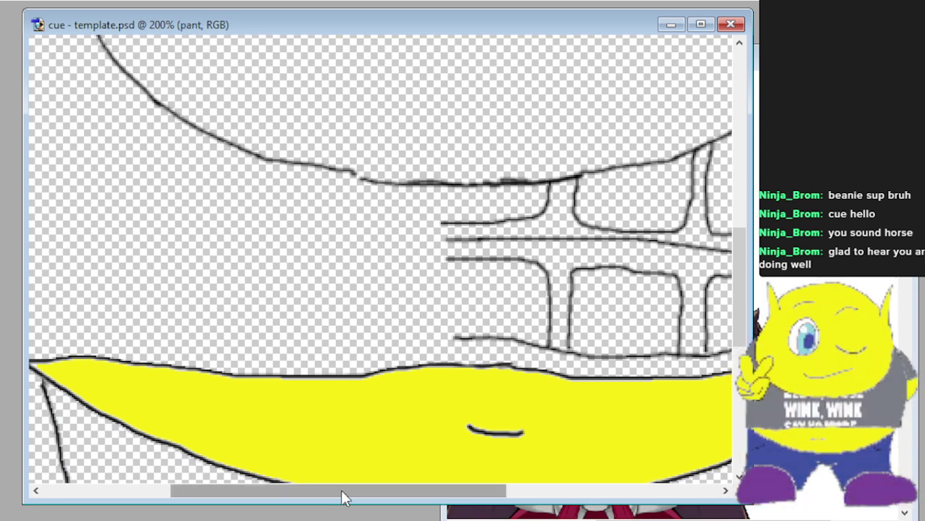
Erase the dividing line between the upper and lower rows of chest plates.
{"action": "left_click_drag", "start_coordinate": [386, 501], "coordinate": [539, 509]}
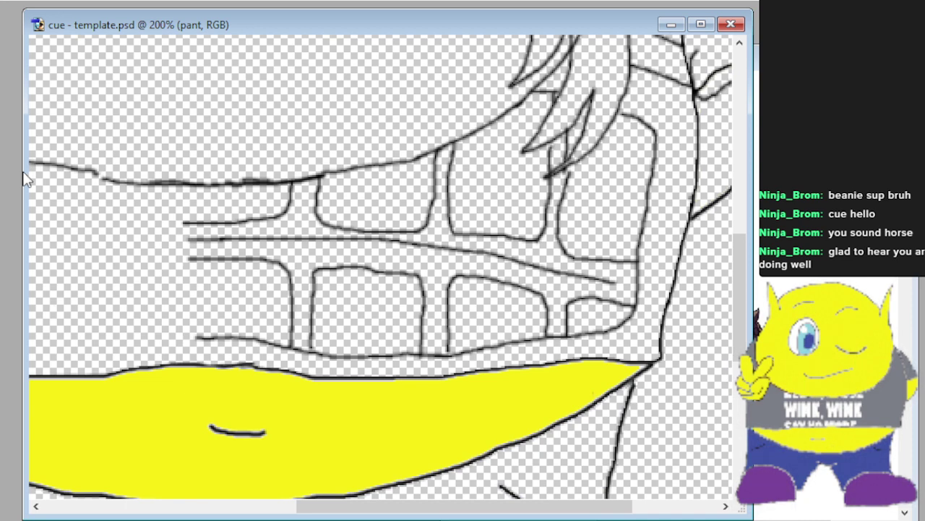
{"action": "mouse_move", "coordinate": [167, 236]}
{"action": "left_mouse_down"}
{"action": "mouse_move", "coordinate": [491, 258]}
{"action": "mouse_move", "coordinate": [394, 240]}
{"action": "mouse_move", "coordinate": [611, 281]}
{"action": "mouse_move", "coordinate": [581, 278]}
{"action": "left_mouse_up"}
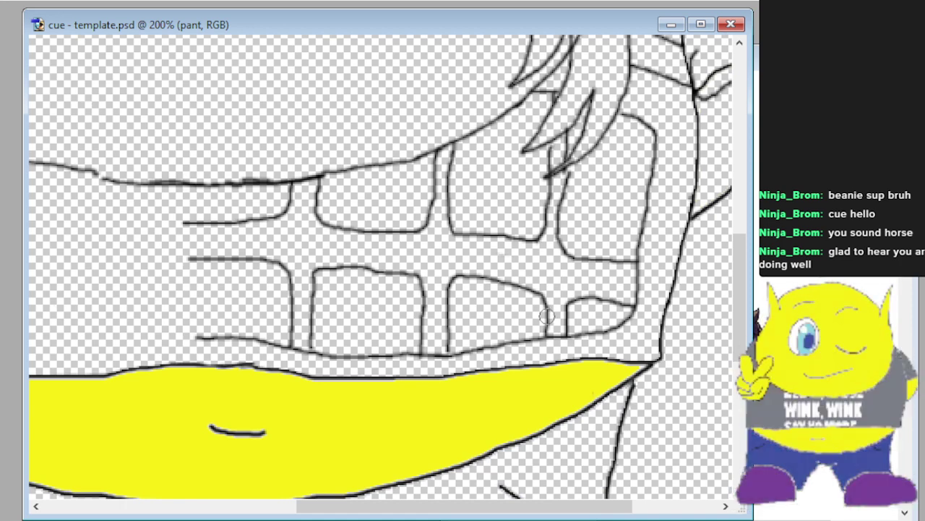
Bring the waist and skirt of MiraSachiko.jpg into view and narrow the template window so the reference shows beside it.
{"action": "key", "text": "ctrl+Tab"}
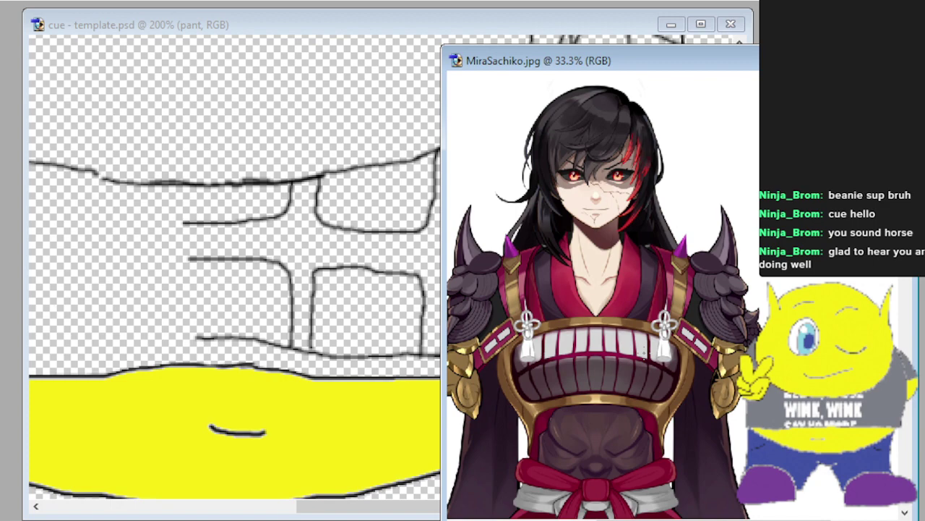
{"action": "scroll", "coordinate": [603, 295], "scroll_direction": "down", "scroll_amount": 8}
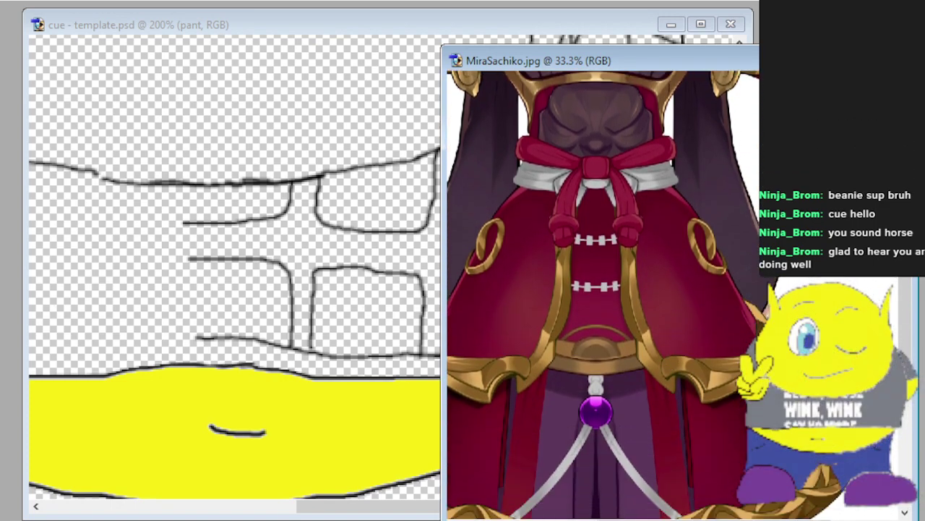
{"action": "left_click", "coordinate": [292, 23]}
{"action": "scroll", "coordinate": [294, 126], "scroll_direction": "down", "scroll_amount": 5}
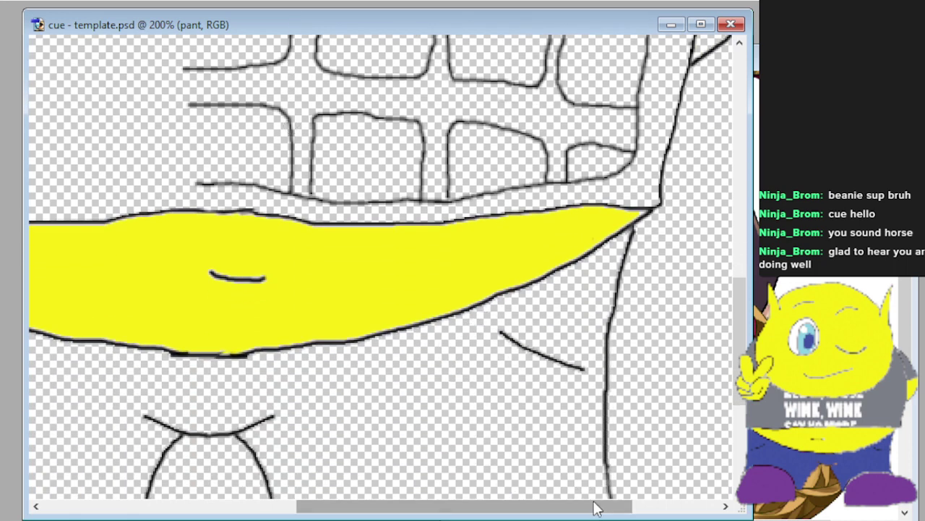
{"action": "left_click_drag", "start_coordinate": [599, 507], "coordinate": [539, 517]}
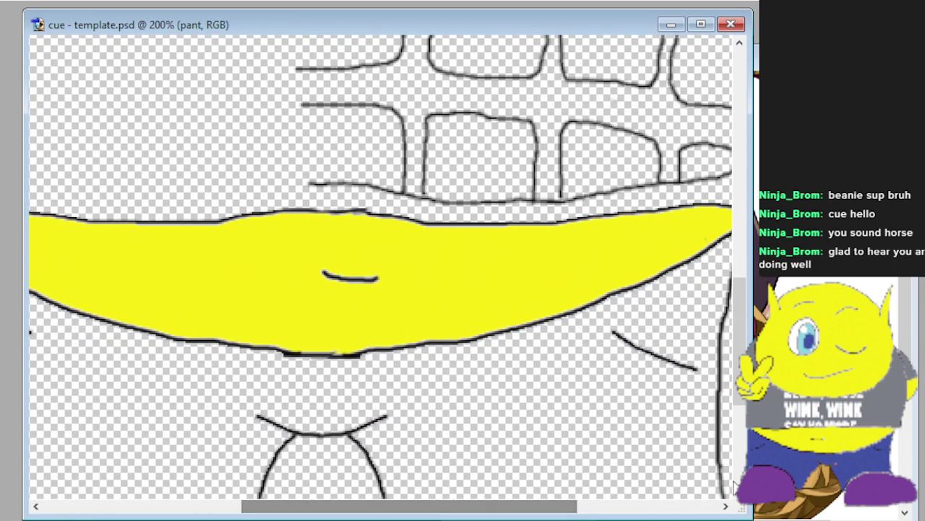
{"action": "left_click_drag", "start_coordinate": [753, 445], "coordinate": [573, 441]}
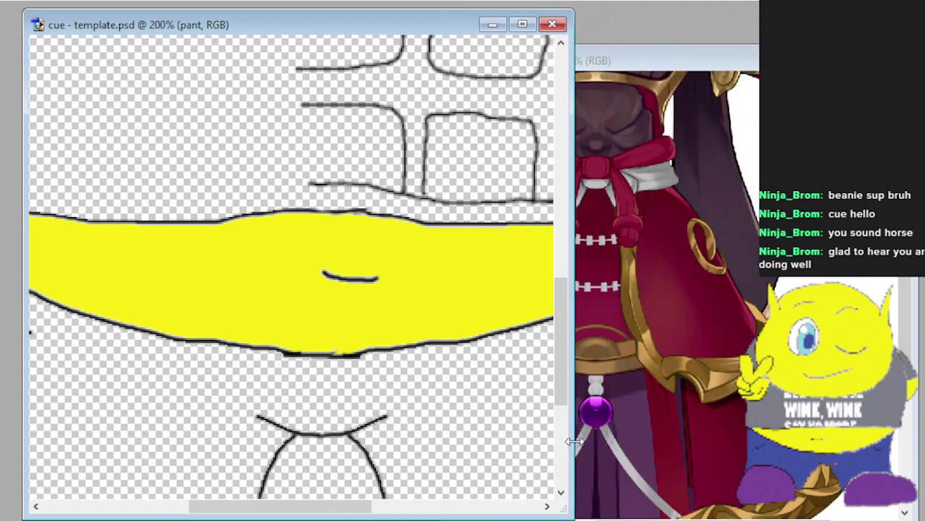
On the pant layer, draw a wavy buckle edge above the crotch line and two short trim lines descending from the belly beside it.
{"action": "scroll", "coordinate": [544, 425], "scroll_direction": "down", "scroll_amount": 3}
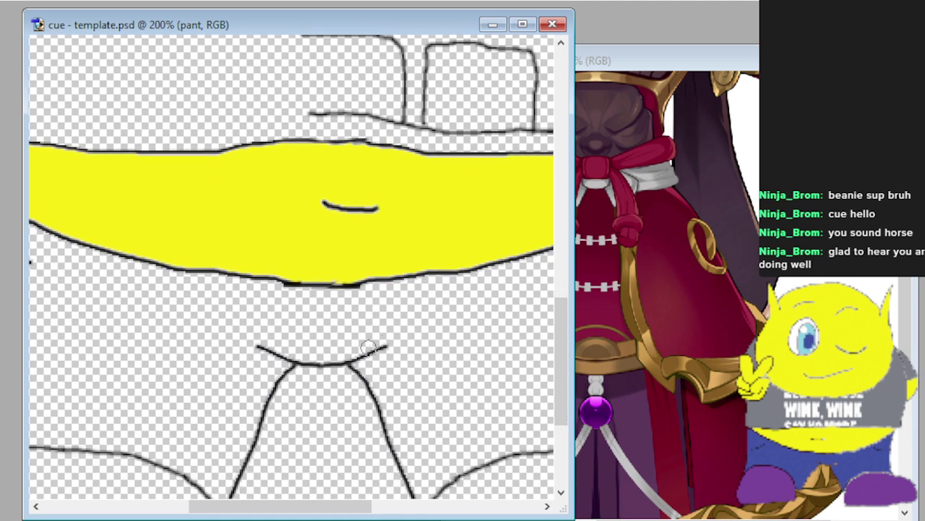
{"action": "scroll", "coordinate": [349, 398], "scroll_direction": "down", "scroll_amount": 1}
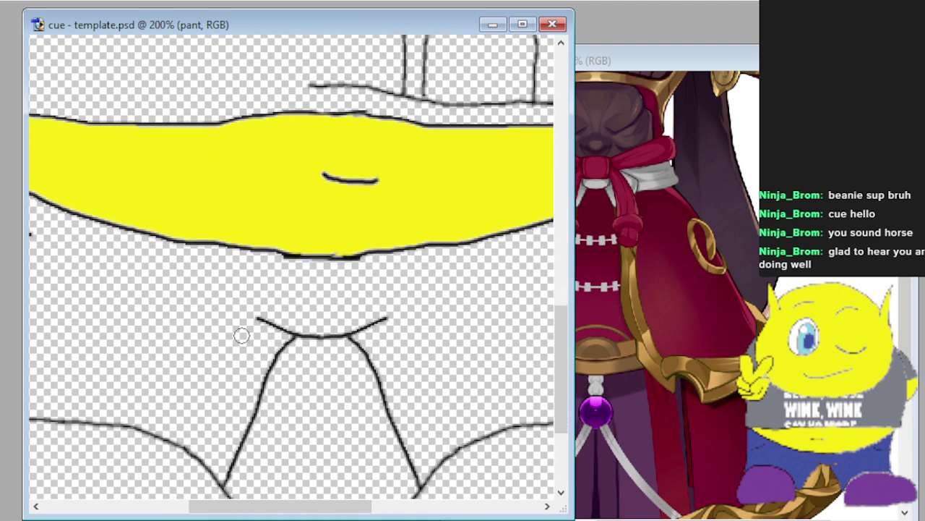
{"action": "scroll", "coordinate": [251, 354], "scroll_direction": "up", "scroll_amount": 1}
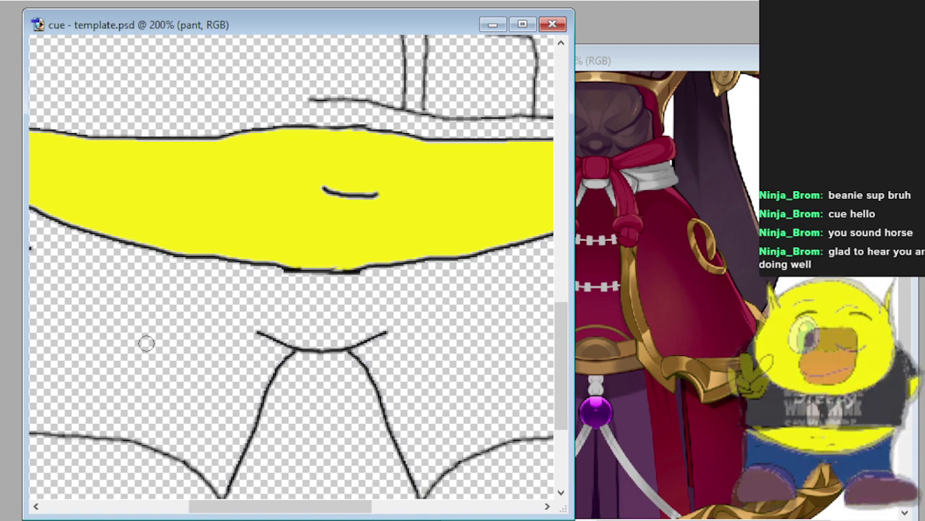
{"action": "scroll", "coordinate": [707, 433], "scroll_direction": "down", "scroll_amount": 5}
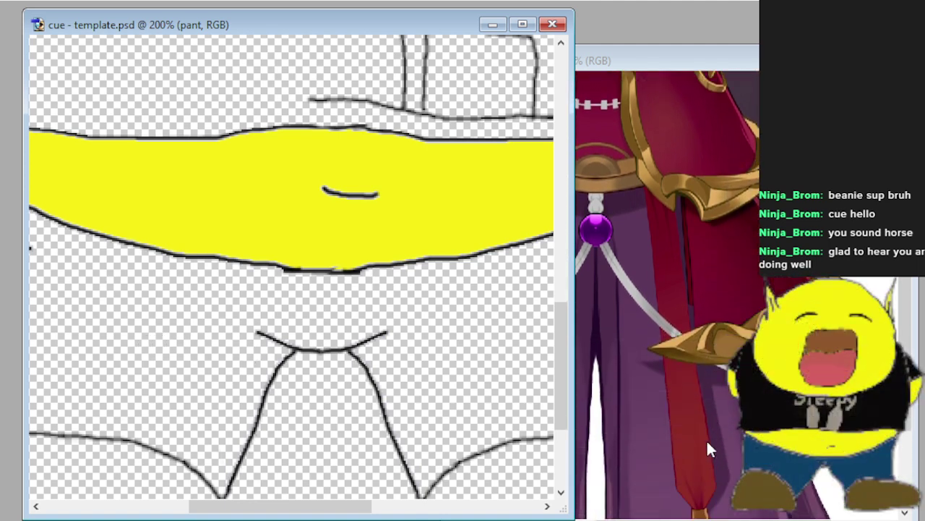
{"action": "scroll", "coordinate": [705, 447], "scroll_direction": "up", "scroll_amount": 6}
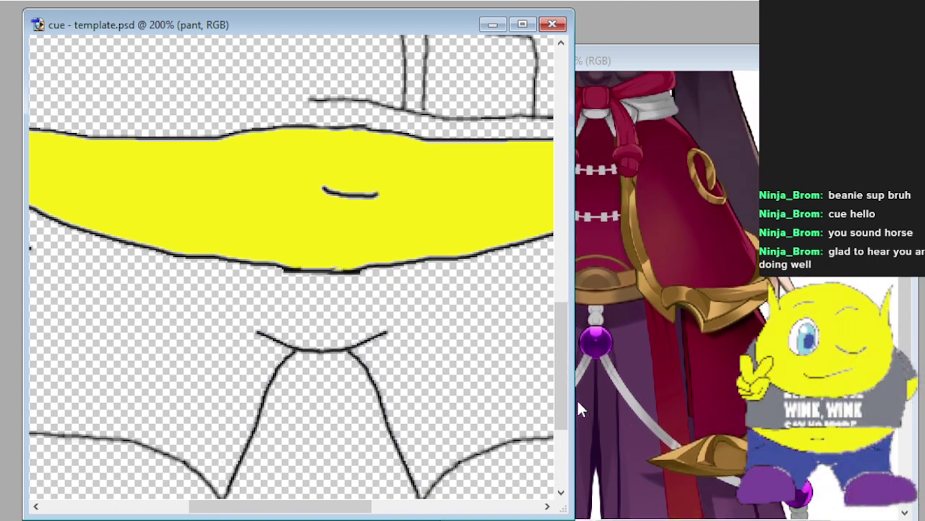
{"action": "scroll", "coordinate": [283, 304], "scroll_direction": "up", "scroll_amount": 1}
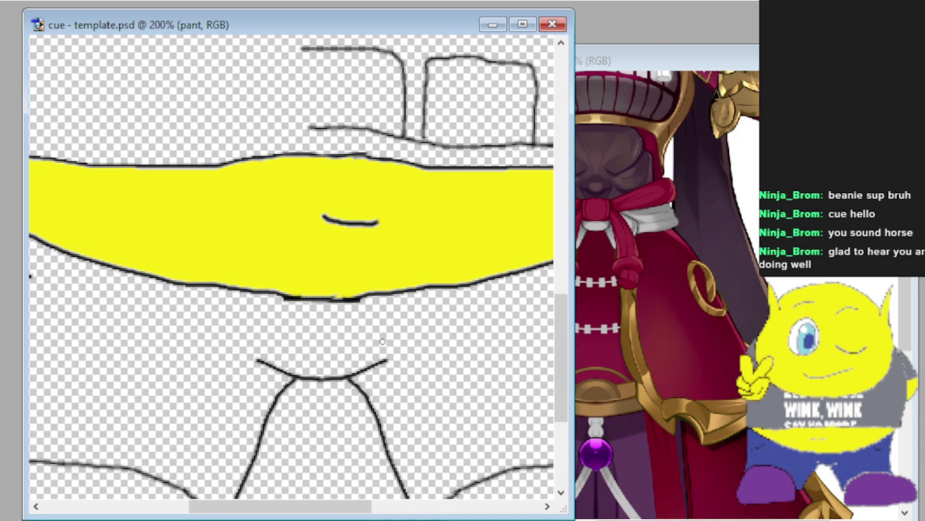
{"action": "mouse_move", "coordinate": [382, 341]}
{"action": "left_mouse_down"}
{"action": "mouse_move", "coordinate": [351, 349]}
{"action": "mouse_move", "coordinate": [304, 341]}
{"action": "left_mouse_up"}
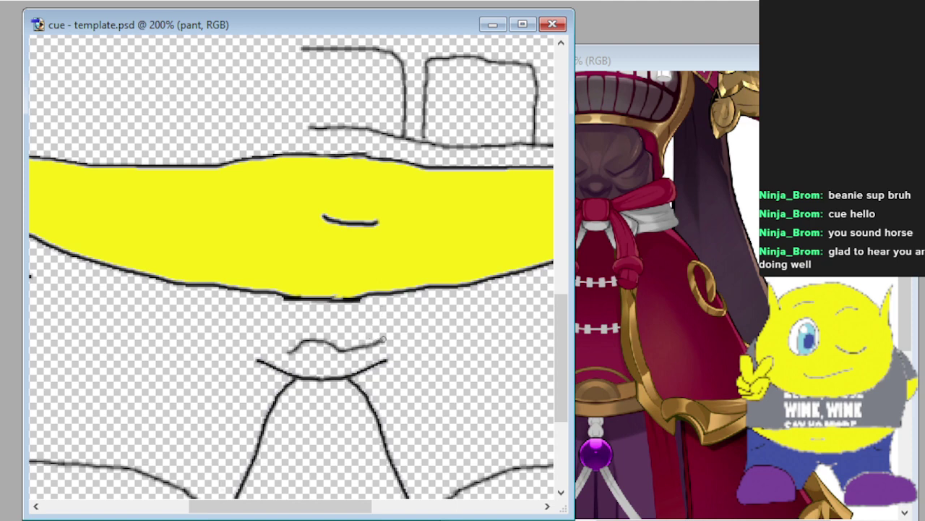
{"action": "mouse_move", "coordinate": [388, 329]}
{"action": "left_mouse_down"}
{"action": "mouse_move", "coordinate": [392, 293]}
{"action": "mouse_move", "coordinate": [404, 299]}
{"action": "mouse_move", "coordinate": [403, 353]}
{"action": "mouse_move", "coordinate": [434, 397]}
{"action": "left_mouse_up"}
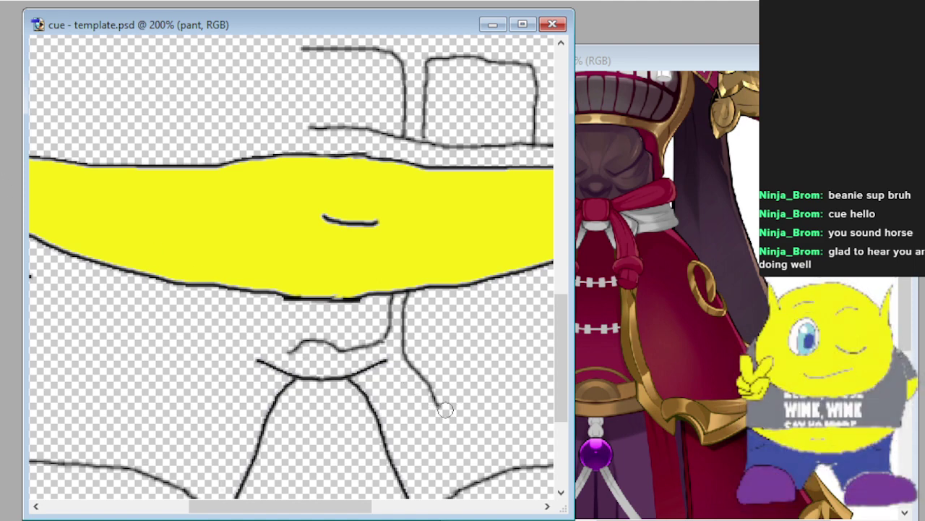
{"action": "key", "text": "ctrl+z"}
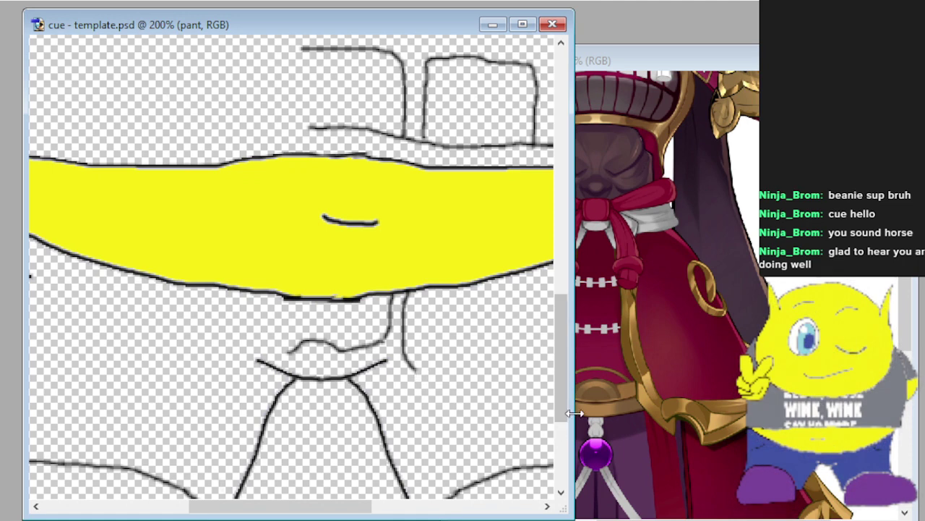
Draw a two-tiered skirt panel below the belly, flaring past the hip, with curved hems running inward to the trim and crotch line.
{"action": "scroll", "coordinate": [421, 373], "scroll_direction": "down", "scroll_amount": 3}
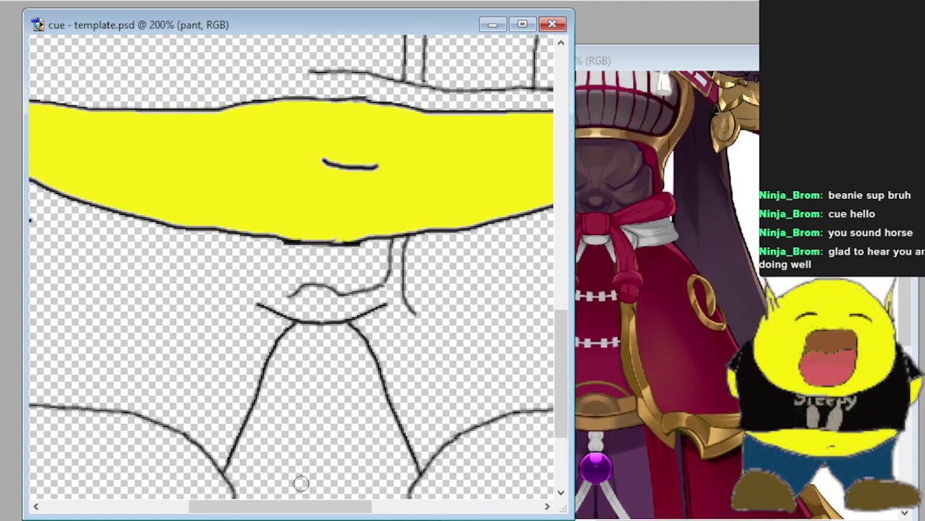
{"action": "mouse_move", "coordinate": [310, 508]}
{"action": "left_mouse_down"}
{"action": "mouse_move", "coordinate": [431, 509]}
{"action": "mouse_move", "coordinate": [440, 518]}
{"action": "left_mouse_up"}
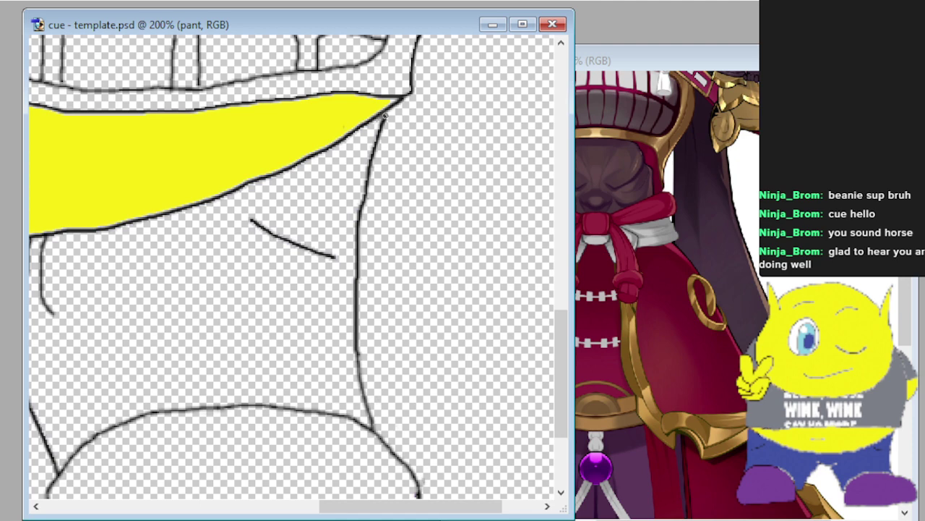
{"action": "mouse_move", "coordinate": [385, 115]}
{"action": "left_mouse_down"}
{"action": "mouse_move", "coordinate": [420, 257]}
{"action": "mouse_move", "coordinate": [420, 272]}
{"action": "mouse_move", "coordinate": [399, 286]}
{"action": "mouse_move", "coordinate": [245, 325]}
{"action": "mouse_move", "coordinate": [157, 326]}
{"action": "mouse_move", "coordinate": [45, 309]}
{"action": "left_mouse_up"}
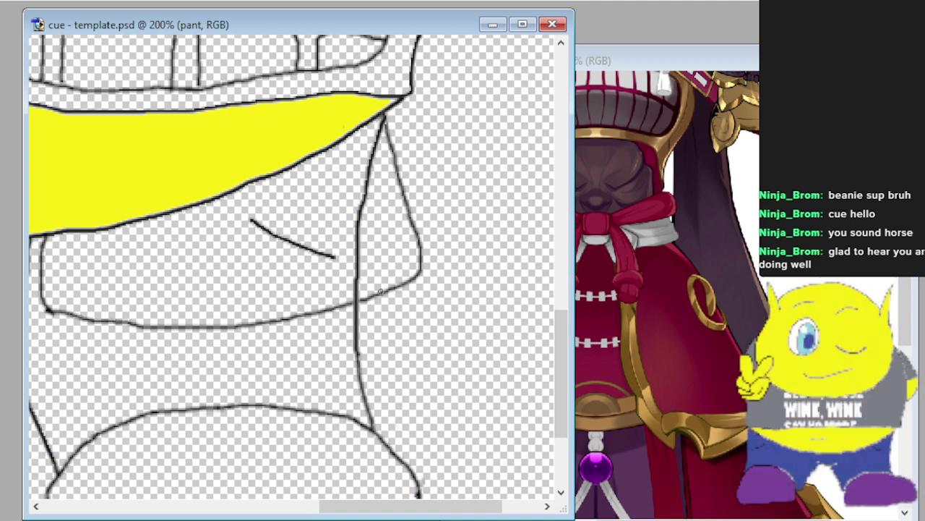
{"action": "mouse_move", "coordinate": [381, 292]}
{"action": "left_mouse_down"}
{"action": "mouse_move", "coordinate": [397, 355]}
{"action": "mouse_move", "coordinate": [370, 367]}
{"action": "mouse_move", "coordinate": [45, 369]}
{"action": "left_mouse_up"}
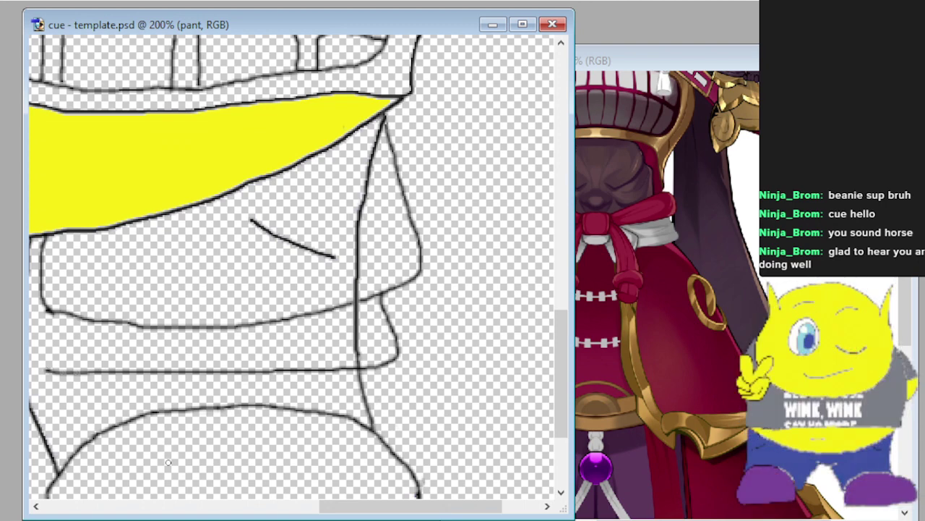
{"action": "left_click_drag", "start_coordinate": [376, 508], "coordinate": [287, 511]}
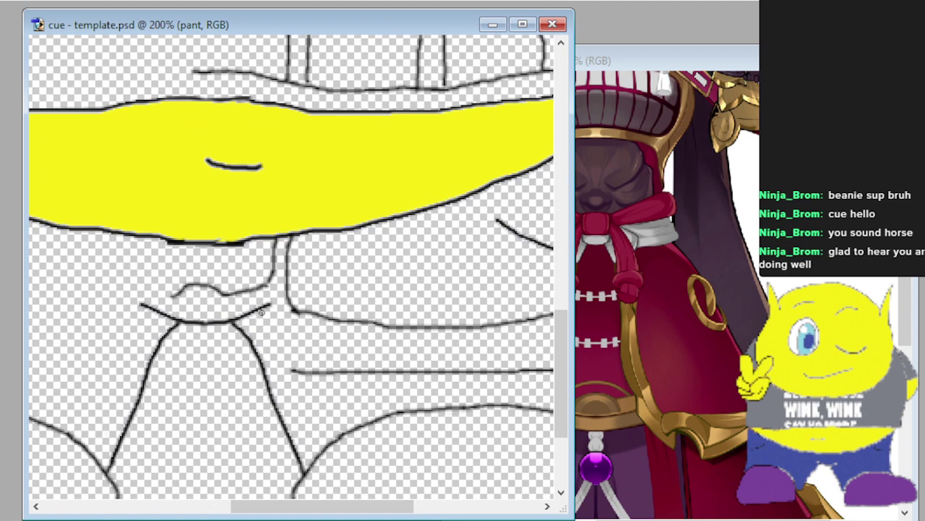
{"action": "left_click_drag", "start_coordinate": [262, 312], "coordinate": [280, 361]}
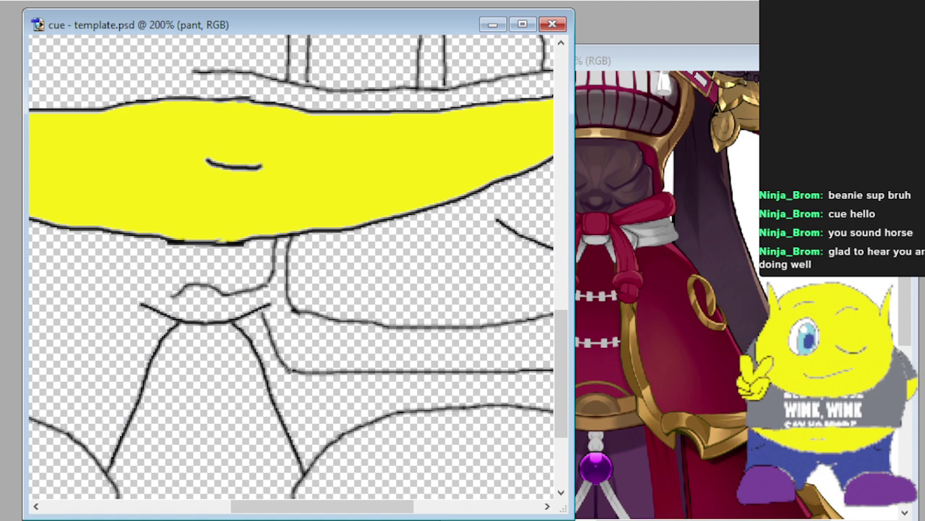
{"action": "scroll", "coordinate": [665, 290], "scroll_direction": "down", "scroll_amount": 5}
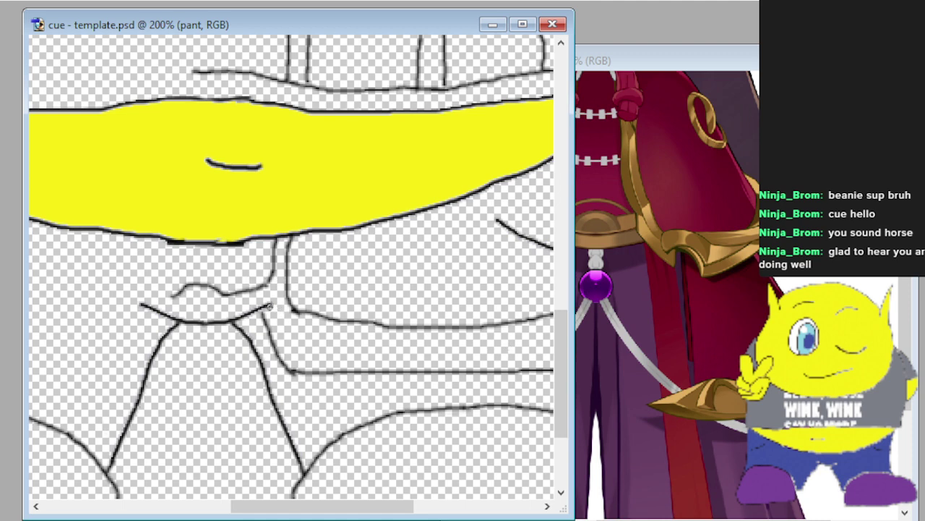
{"action": "left_click_drag", "start_coordinate": [269, 307], "coordinate": [305, 344]}
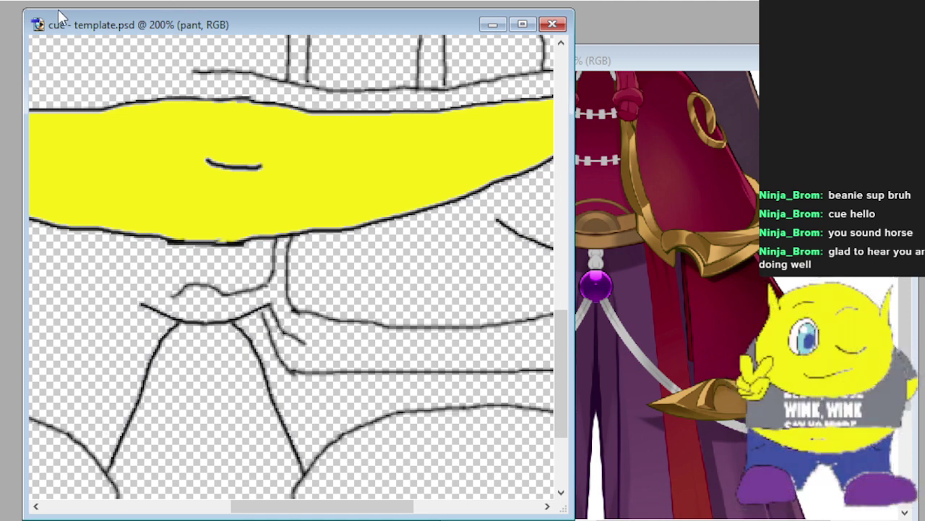
{"action": "key", "text": "ctrl+z"}
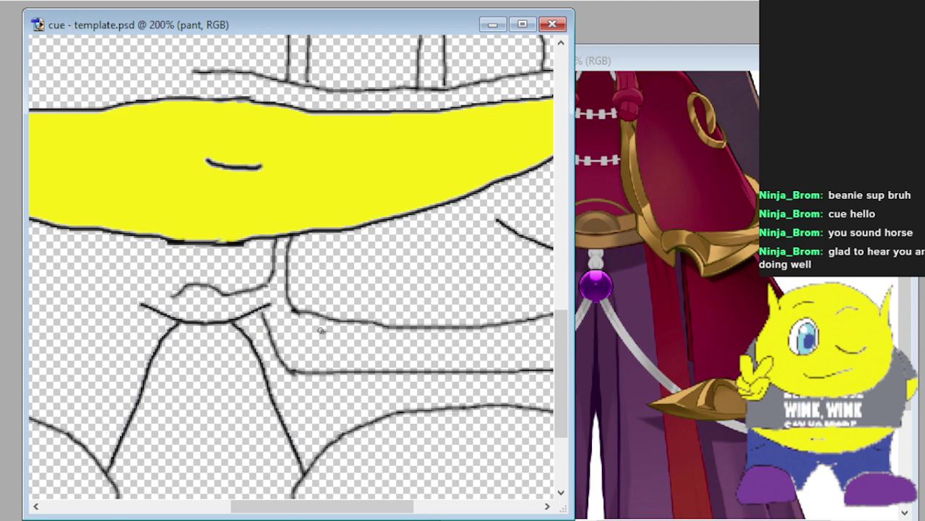
{"action": "left_click_drag", "start_coordinate": [320, 330], "coordinate": [292, 320]}
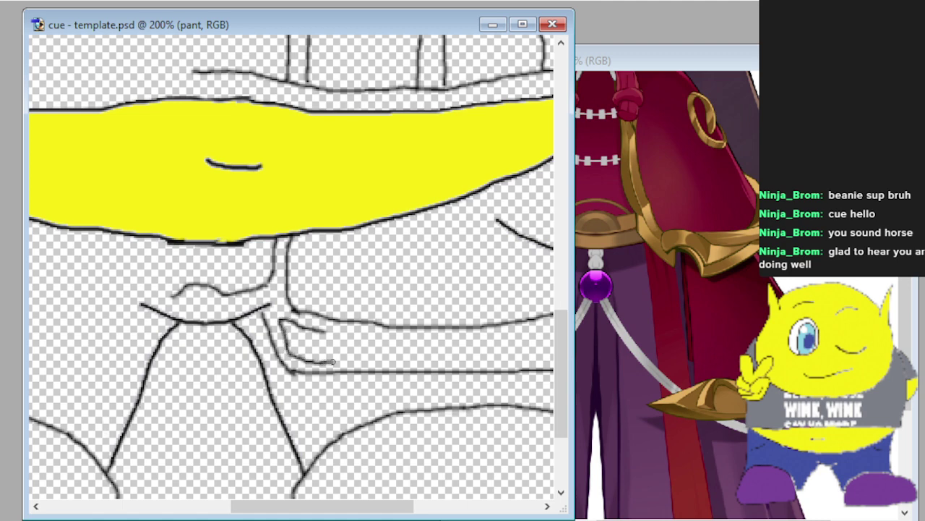
{"action": "left_click_drag", "start_coordinate": [357, 362], "coordinate": [458, 365]}
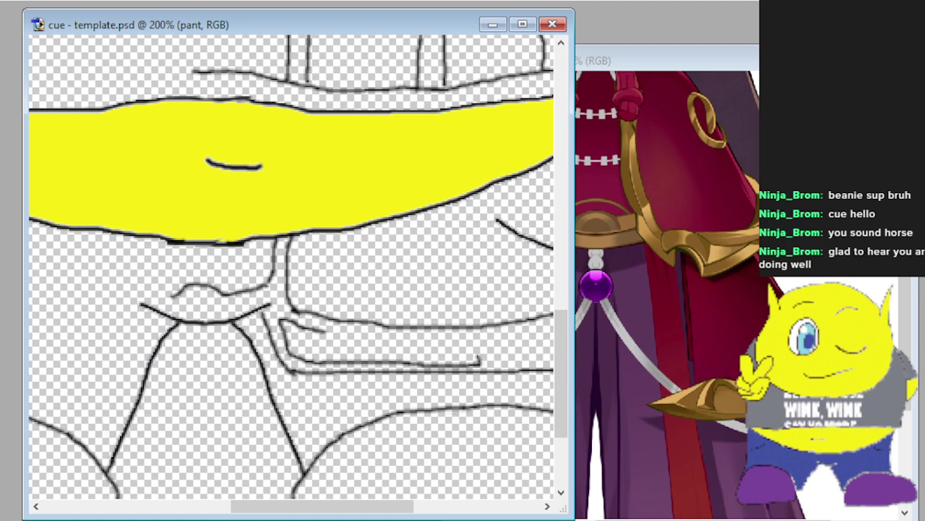
{"action": "key", "text": "ctrl+z"}
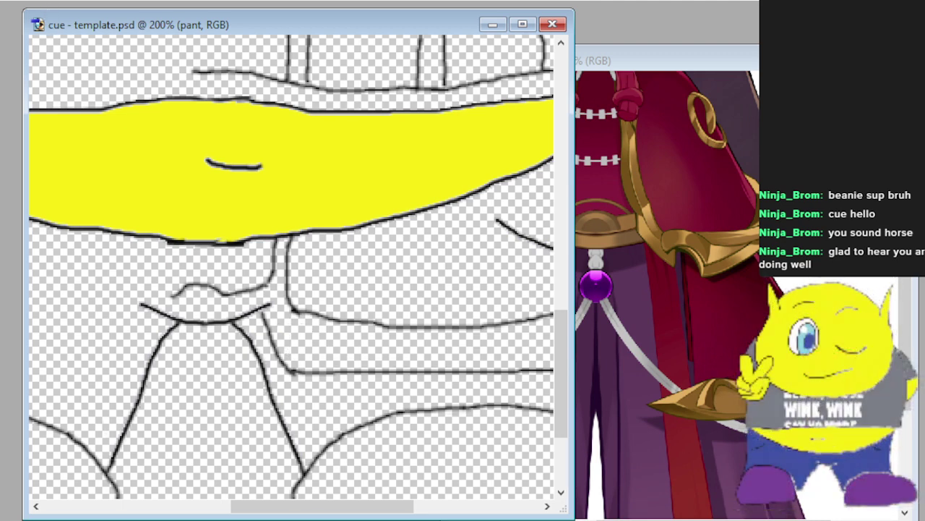
Erase the old pocket line and the parts of the outer leg line covered by the two skirt tiers.
{"action": "left_click_drag", "start_coordinate": [317, 511], "coordinate": [409, 510]}
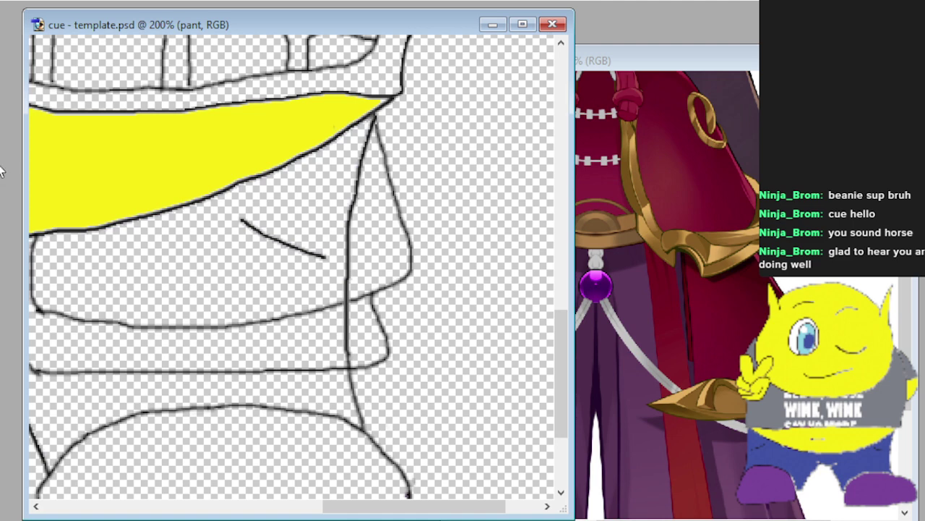
{"action": "mouse_move", "coordinate": [241, 222]}
{"action": "left_mouse_down"}
{"action": "mouse_move", "coordinate": [317, 254]}
{"action": "mouse_move", "coordinate": [347, 253]}
{"action": "mouse_move", "coordinate": [367, 125]}
{"action": "mouse_move", "coordinate": [333, 211]}
{"action": "mouse_move", "coordinate": [341, 284]}
{"action": "left_mouse_up"}
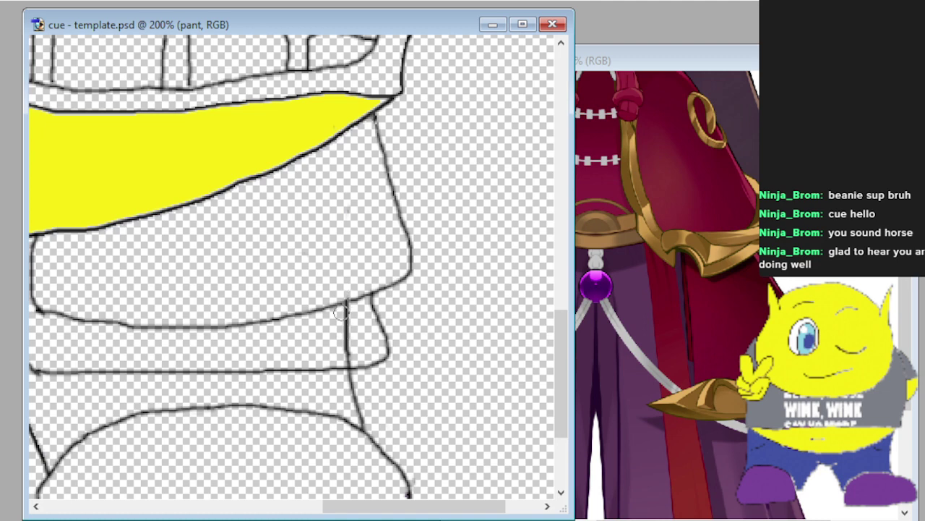
{"action": "left_click_drag", "start_coordinate": [341, 312], "coordinate": [348, 354]}
{"action": "left_click_drag", "start_coordinate": [381, 507], "coordinate": [274, 509]}
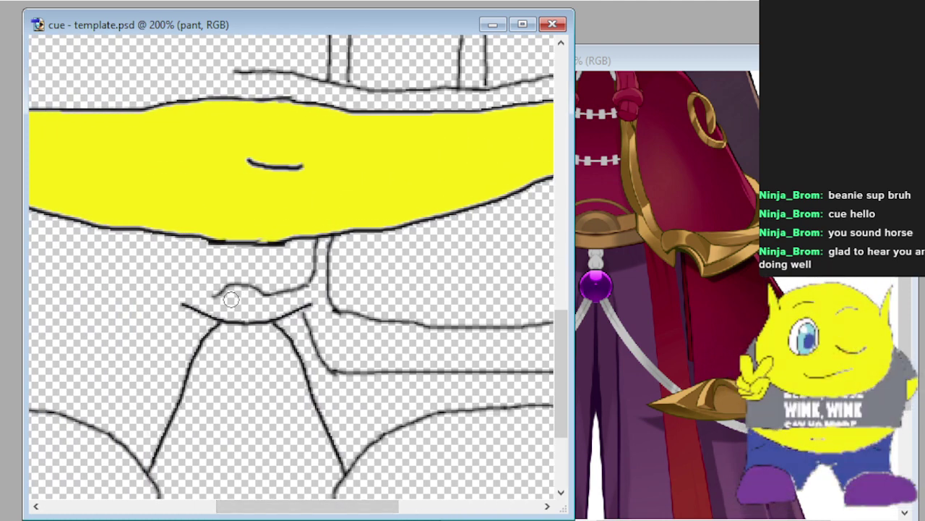
Erase the part of the wavy buckle edge that crosses the body's centre above the crotch line.
{"action": "left_click_drag", "start_coordinate": [208, 293], "coordinate": [232, 293]}
{"action": "left_click_drag", "start_coordinate": [321, 510], "coordinate": [394, 510]}
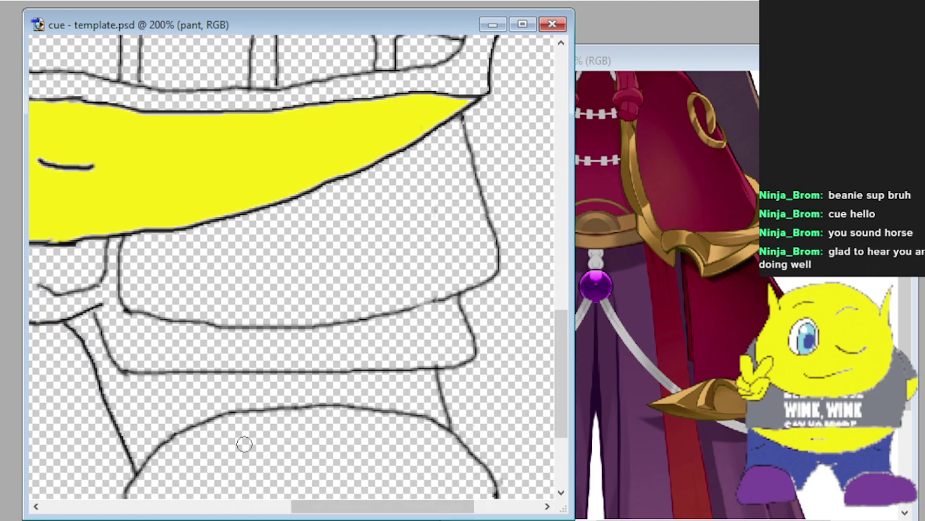
{"action": "left_click_drag", "start_coordinate": [323, 510], "coordinate": [285, 510]}
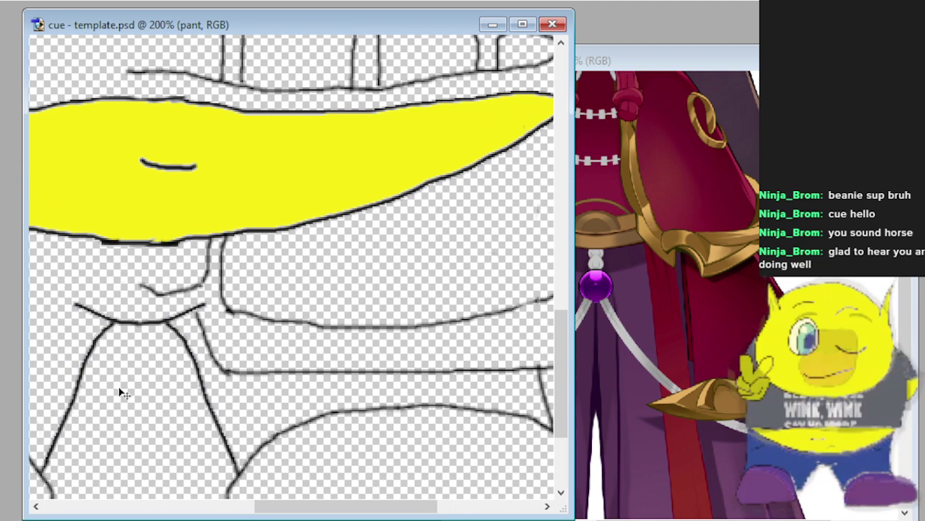
Copy the two skirt tiers with the adjoining trim and buckle edge into a new document and flip the copy horizontally.
{"action": "key", "text": "ctrl+minus"}
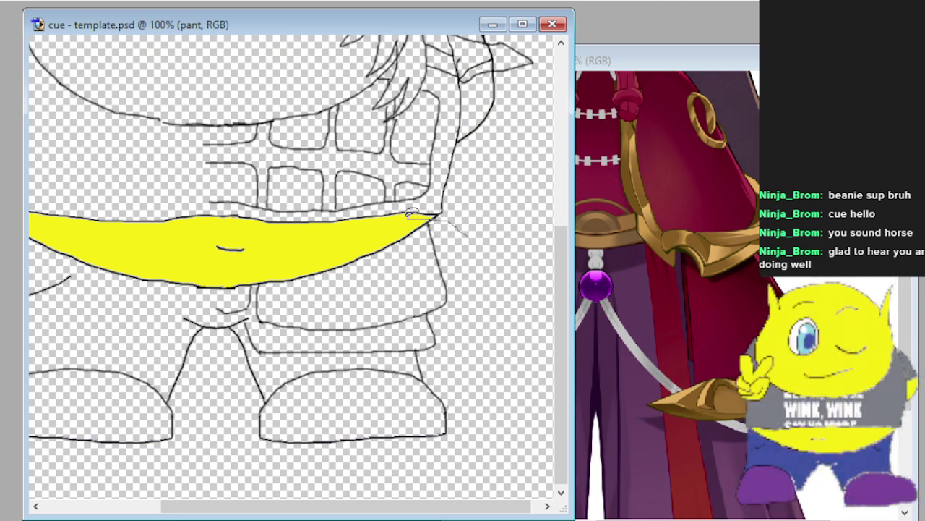
{"action": "mouse_move", "coordinate": [411, 214]}
{"action": "left_mouse_down"}
{"action": "mouse_move", "coordinate": [216, 274]}
{"action": "mouse_move", "coordinate": [203, 303]}
{"action": "mouse_move", "coordinate": [213, 334]}
{"action": "mouse_move", "coordinate": [227, 349]}
{"action": "mouse_move", "coordinate": [298, 357]}
{"action": "mouse_move", "coordinate": [452, 349]}
{"action": "mouse_move", "coordinate": [481, 300]}
{"action": "mouse_move", "coordinate": [452, 218]}
{"action": "left_mouse_up"}
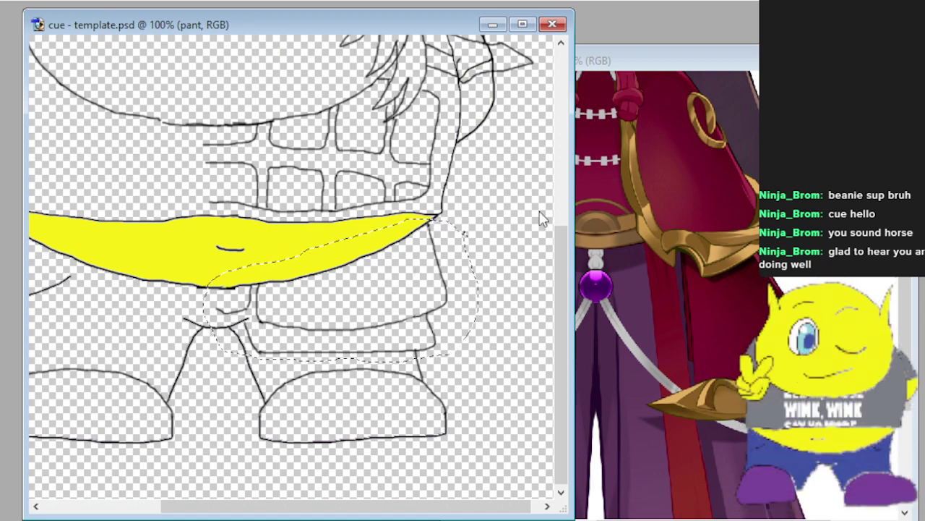
{"action": "key", "text": "ctrl+n"}
{"action": "key", "text": "Return"}
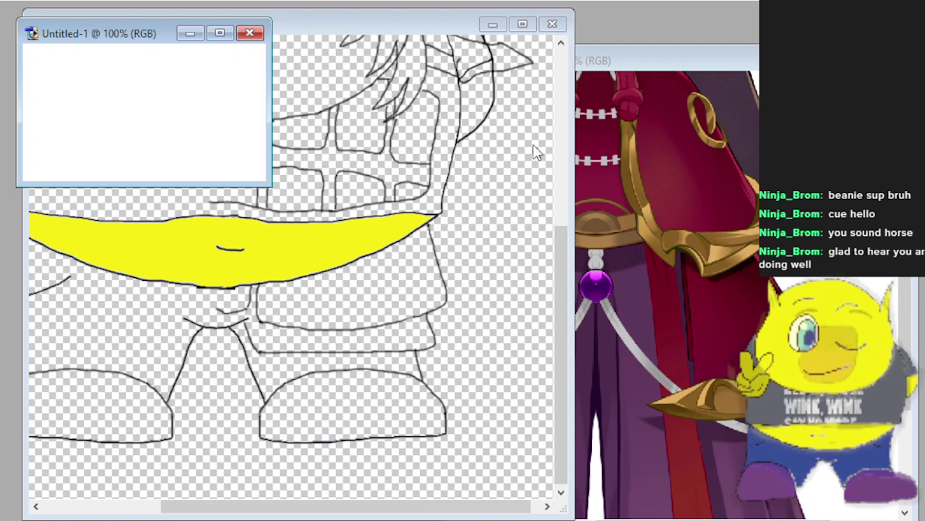
{"action": "key", "text": "ctrl+v"}
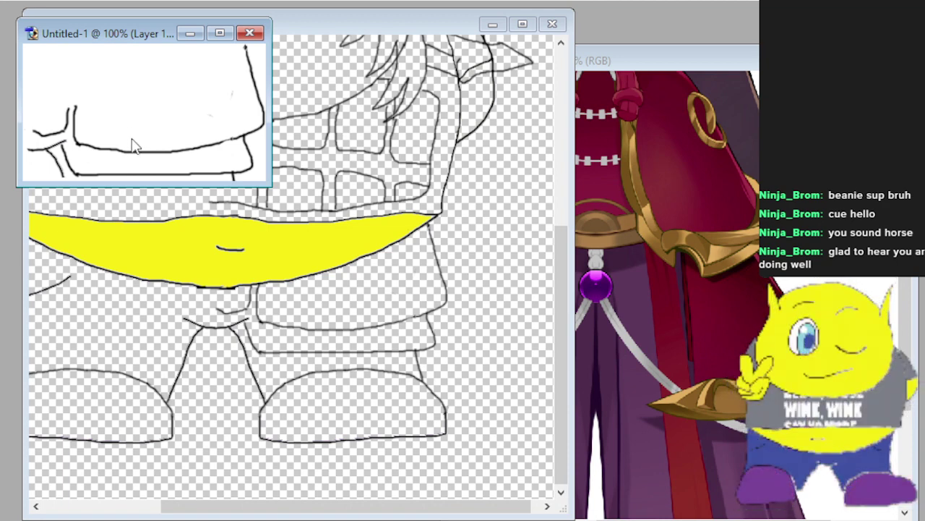
{"action": "key", "text": "h"}
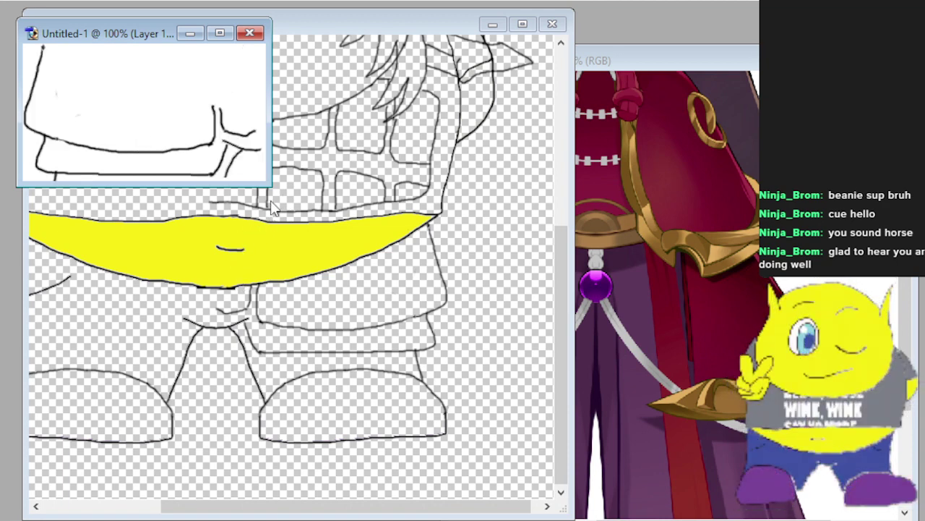
{"action": "left_click_drag", "start_coordinate": [268, 186], "coordinate": [558, 346]}
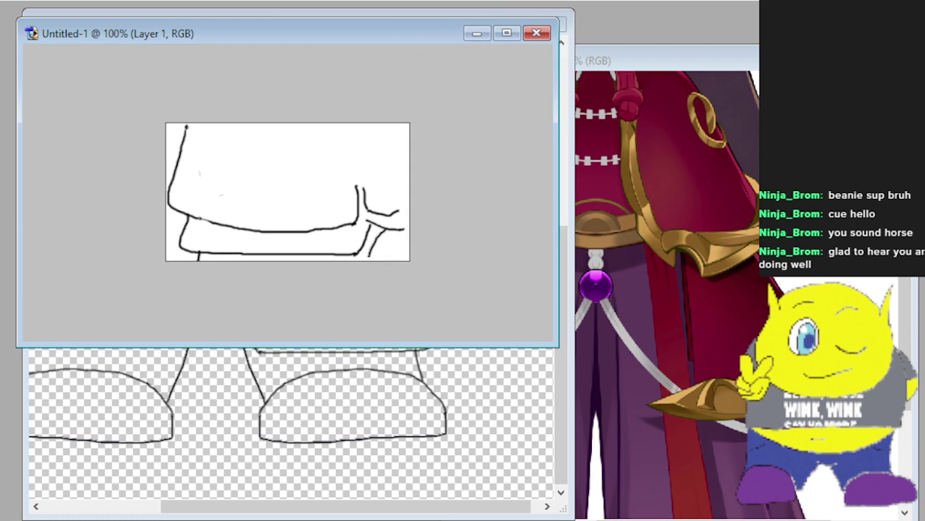
Paste the mirrored skirt into cue - template.psd and align it on the opposite hip so the two buckle halves meet.
{"action": "left_click_drag", "start_coordinate": [95, 91], "coordinate": [553, 344]}
{"action": "left_click", "coordinate": [442, 427]}
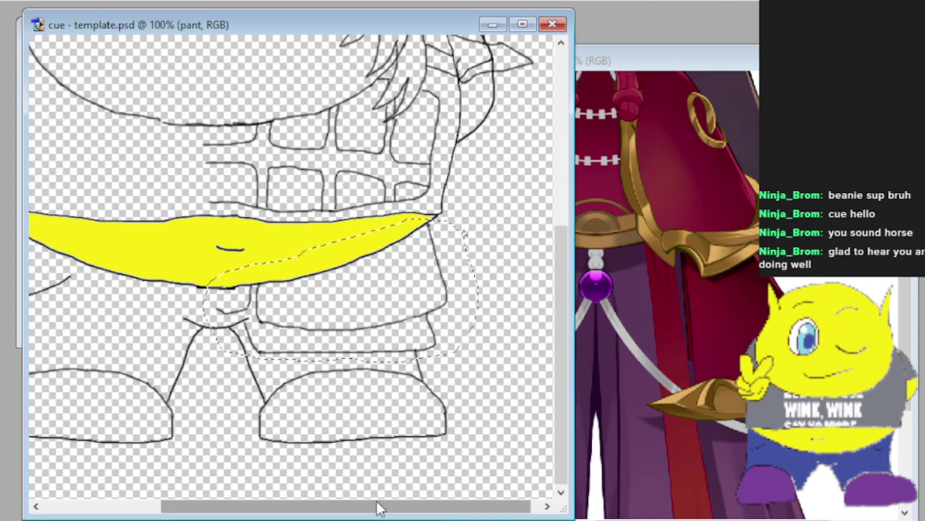
{"action": "left_click_drag", "start_coordinate": [378, 511], "coordinate": [230, 514]}
{"action": "left_click_drag", "start_coordinate": [150, 253], "coordinate": [282, 333]}
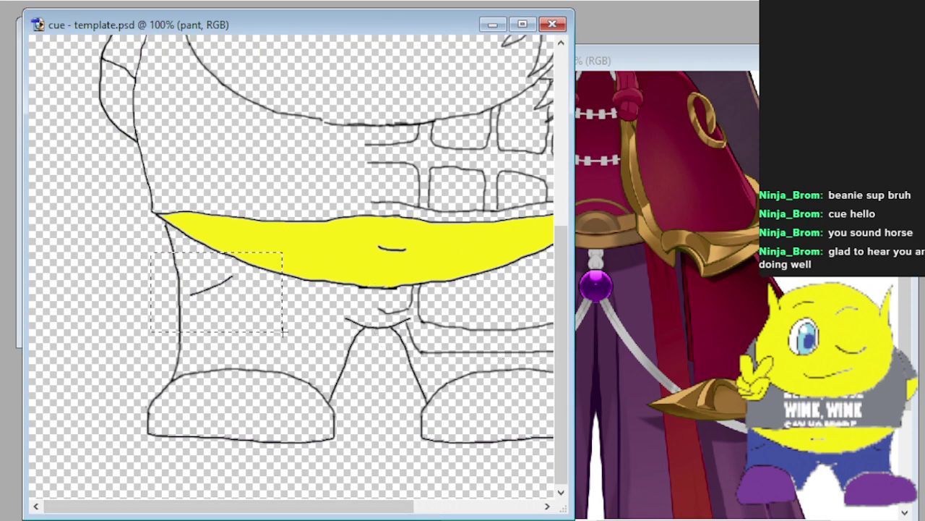
{"action": "key", "text": "ctrl+v"}
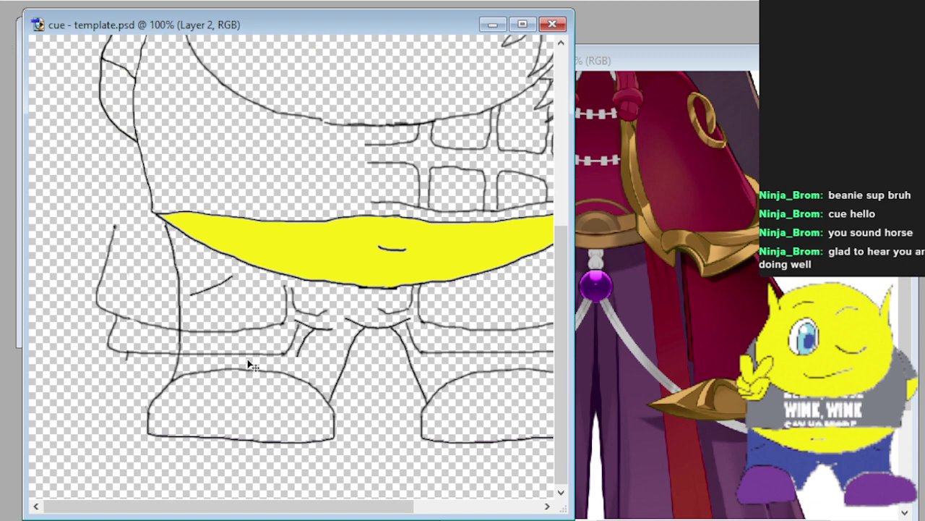
{"action": "left_click_drag", "start_coordinate": [253, 340], "coordinate": [302, 335]}
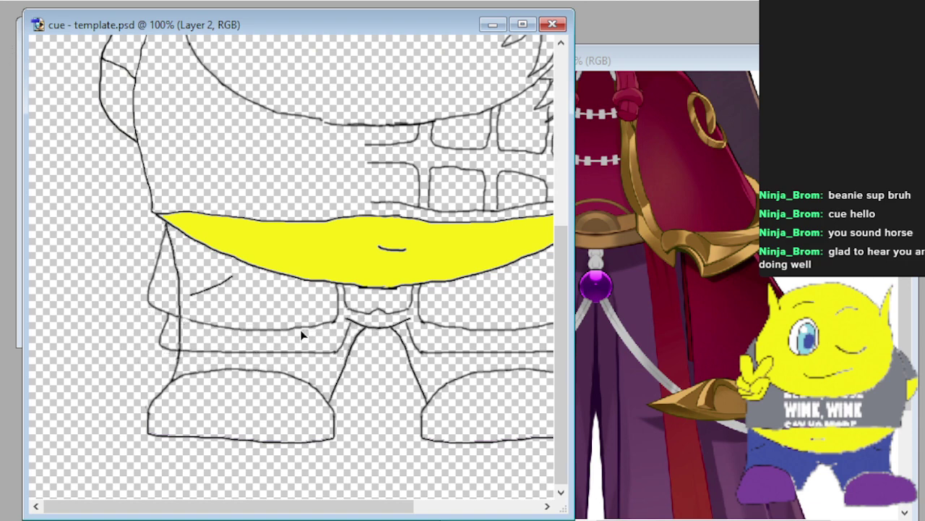
{"action": "key", "text": "Right"}
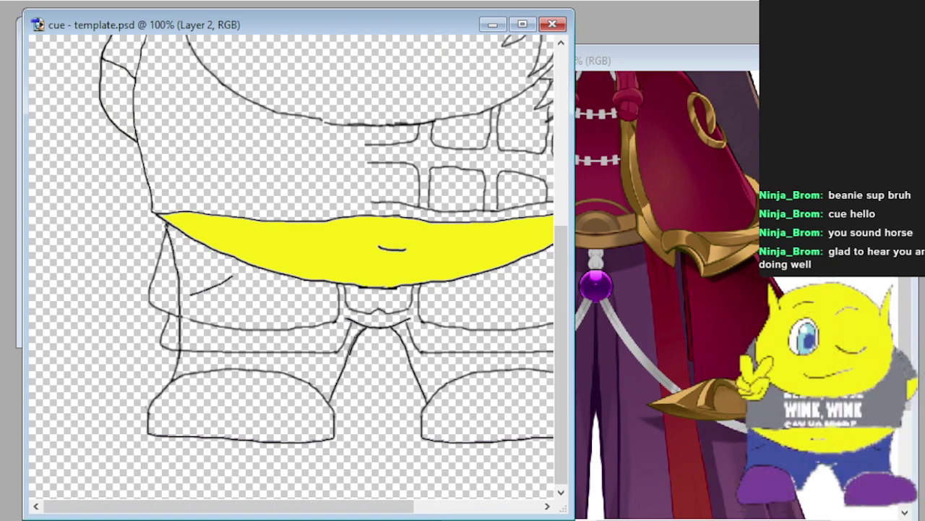
On the pant layer, erase the old outer leg line and pocket line covered by the mirrored skirt.
{"action": "key", "text": "alt+bracketright"}
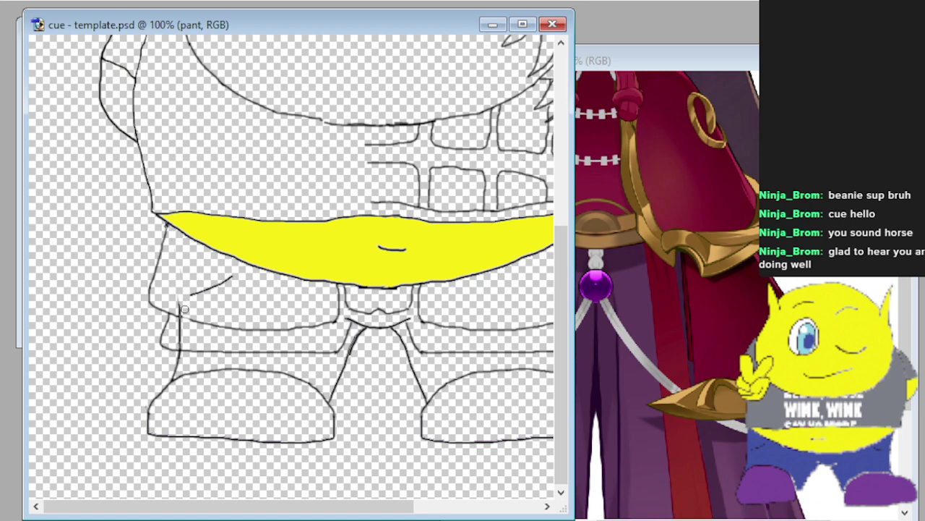
{"action": "left_click_drag", "start_coordinate": [182, 304], "coordinate": [181, 328]}
{"action": "mouse_move", "coordinate": [200, 295]}
{"action": "left_mouse_down"}
{"action": "mouse_move", "coordinate": [230, 273]}
{"action": "mouse_move", "coordinate": [183, 295]}
{"action": "left_mouse_up"}
Draw inner border lines parallel to the hems and outer sides of both mirrored skirt tiers, reworking the upper tier's edge beside the trim.
{"action": "key", "text": "ctrl+plus"}
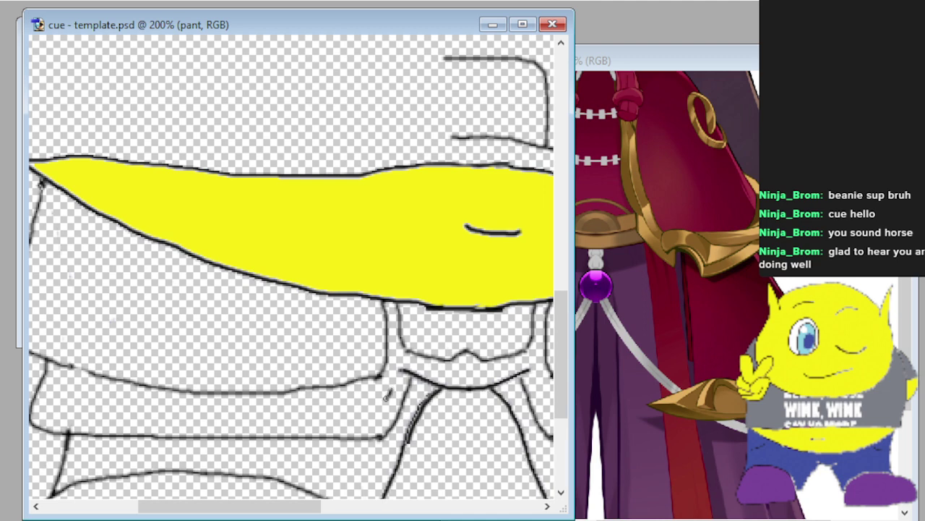
{"action": "mouse_move", "coordinate": [376, 412]}
{"action": "left_mouse_down"}
{"action": "mouse_move", "coordinate": [290, 426]}
{"action": "mouse_move", "coordinate": [97, 414]}
{"action": "left_mouse_up"}
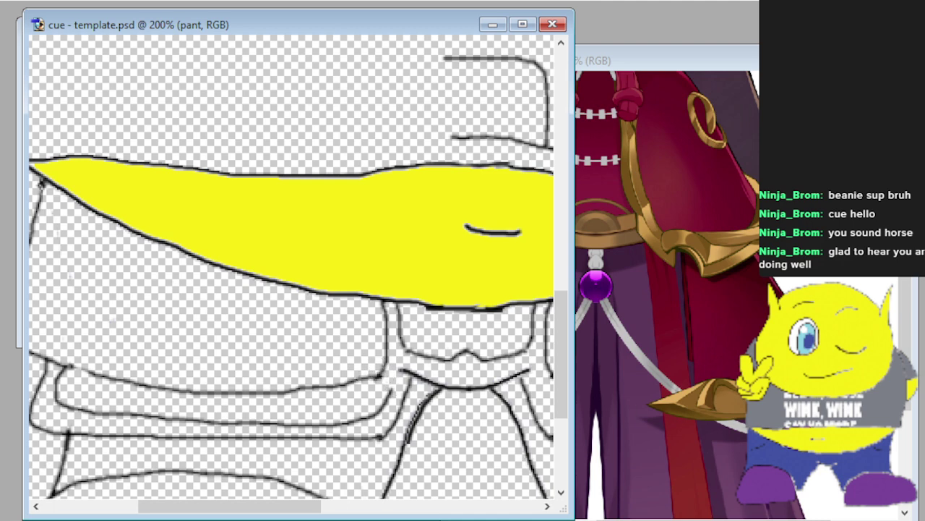
{"action": "key", "text": "alt+["}
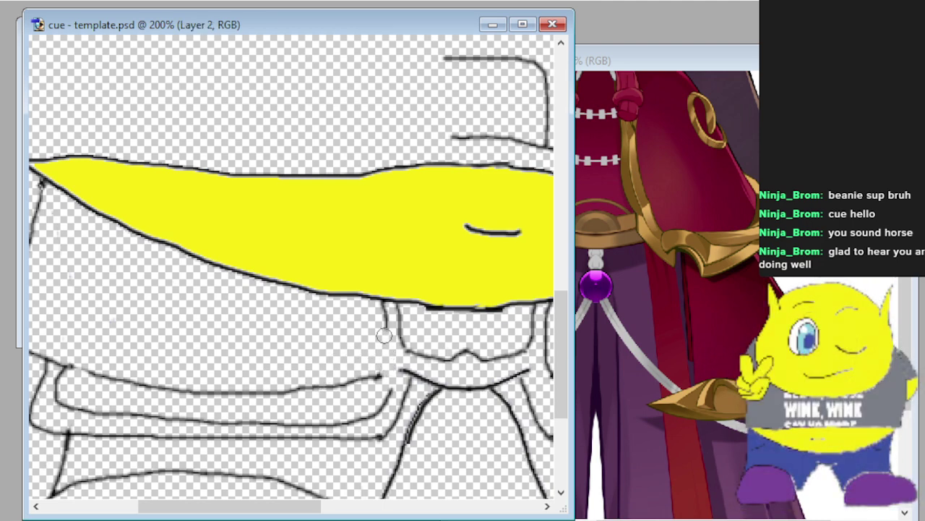
{"action": "left_click_drag", "start_coordinate": [384, 334], "coordinate": [385, 308]}
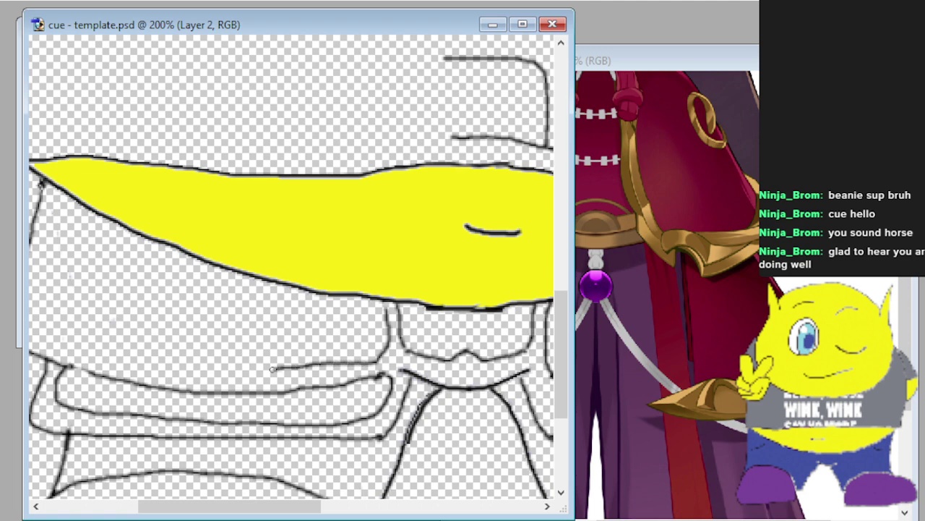
{"action": "left_click_drag", "start_coordinate": [247, 369], "coordinate": [205, 368]}
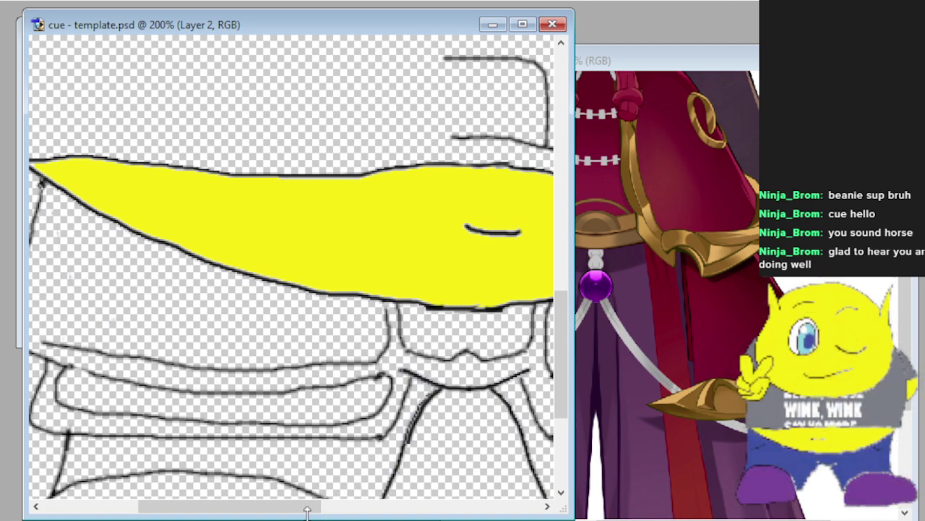
{"action": "left_click_drag", "start_coordinate": [295, 509], "coordinate": [221, 504]}
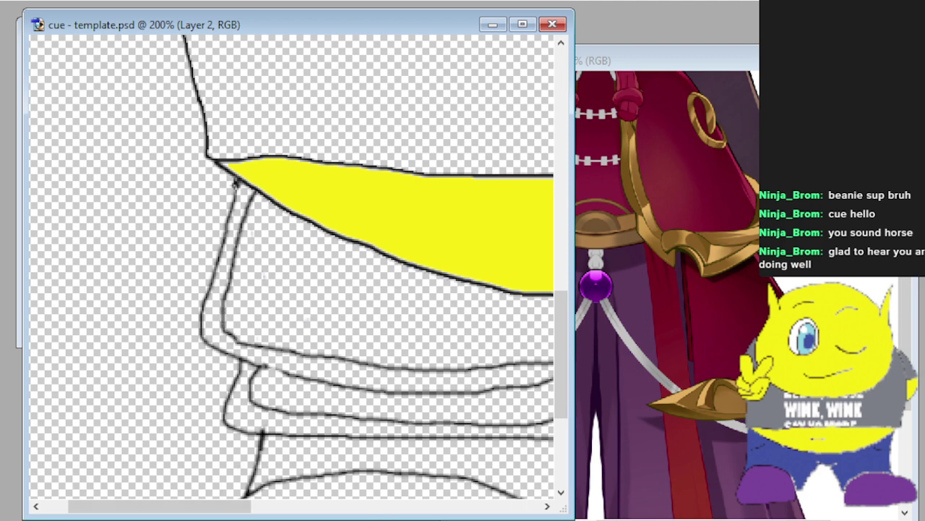
Copy the bordered skirt tiers from Layer 2 into a new document and flip the copy horizontally.
{"action": "mouse_move", "coordinate": [212, 506]}
{"action": "left_mouse_down"}
{"action": "mouse_move", "coordinate": [350, 506]}
{"action": "mouse_move", "coordinate": [209, 506]}
{"action": "mouse_move", "coordinate": [259, 516]}
{"action": "left_mouse_up"}
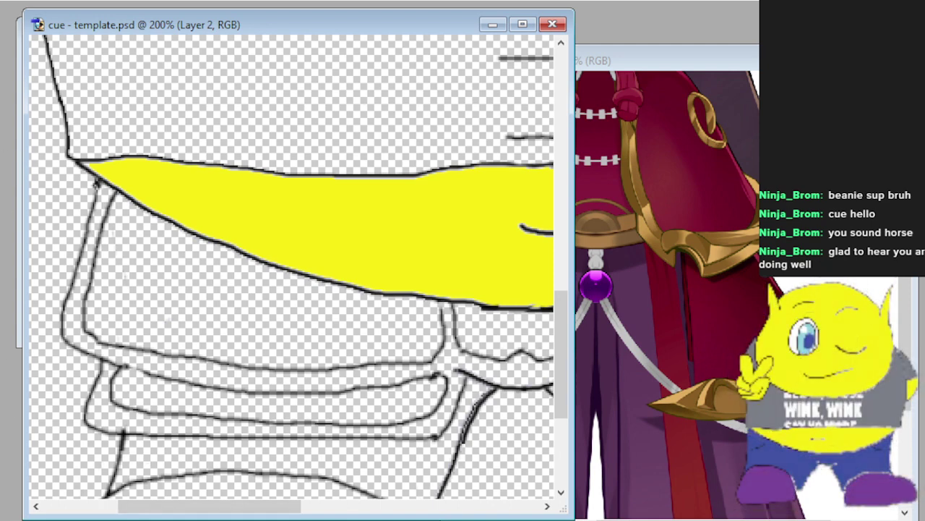
{"action": "mouse_move", "coordinate": [130, 175]}
{"action": "left_mouse_down"}
{"action": "mouse_move", "coordinate": [86, 179]}
{"action": "mouse_move", "coordinate": [66, 207]}
{"action": "mouse_move", "coordinate": [43, 307]}
{"action": "mouse_move", "coordinate": [50, 369]}
{"action": "mouse_move", "coordinate": [86, 420]}
{"action": "mouse_move", "coordinate": [137, 441]}
{"action": "mouse_move", "coordinate": [298, 441]}
{"action": "mouse_move", "coordinate": [368, 454]}
{"action": "mouse_move", "coordinate": [428, 443]}
{"action": "mouse_move", "coordinate": [467, 420]}
{"action": "mouse_move", "coordinate": [444, 295]}
{"action": "mouse_move", "coordinate": [249, 187]}
{"action": "mouse_move", "coordinate": [120, 173]}
{"action": "left_mouse_up"}
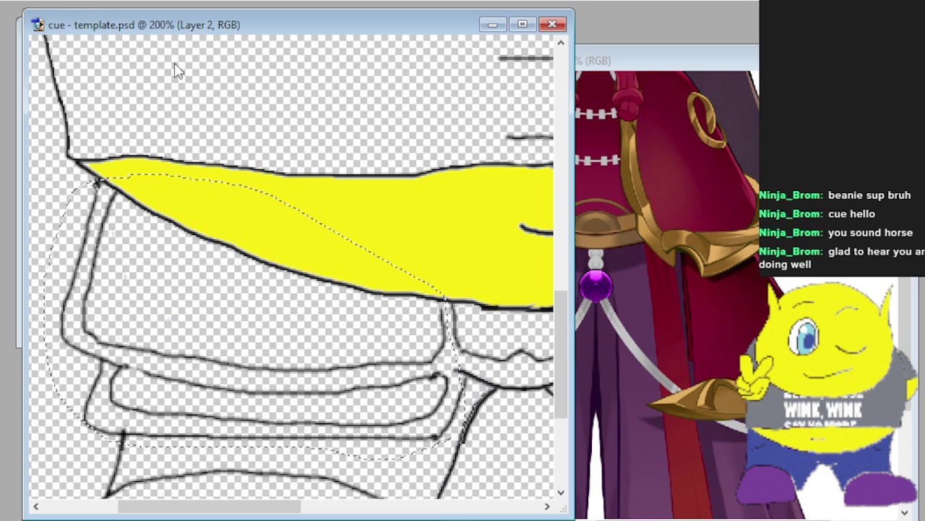
{"action": "key", "text": "ctrl+c"}
{"action": "key", "text": "ctrl+n"}
{"action": "key", "text": "Return"}
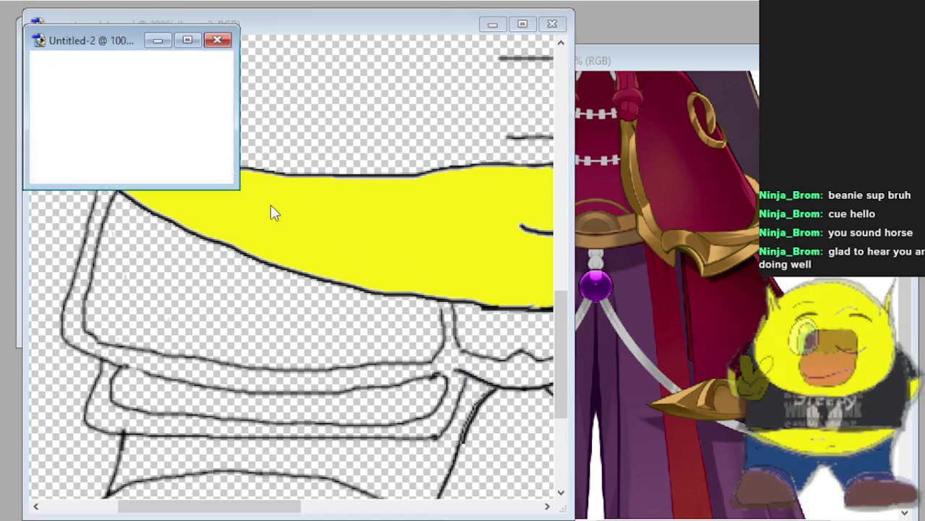
{"action": "key", "text": "ctrl+v"}
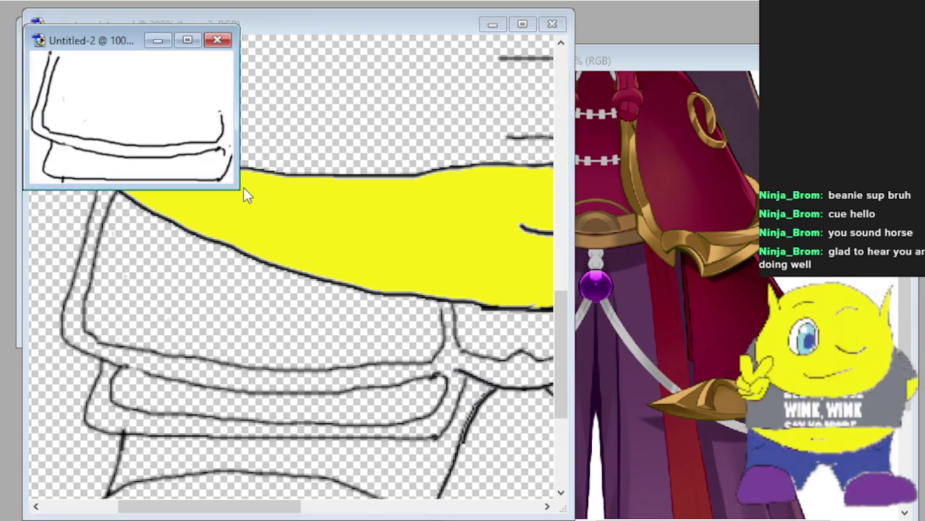
{"action": "left_click_drag", "start_coordinate": [240, 189], "coordinate": [337, 288]}
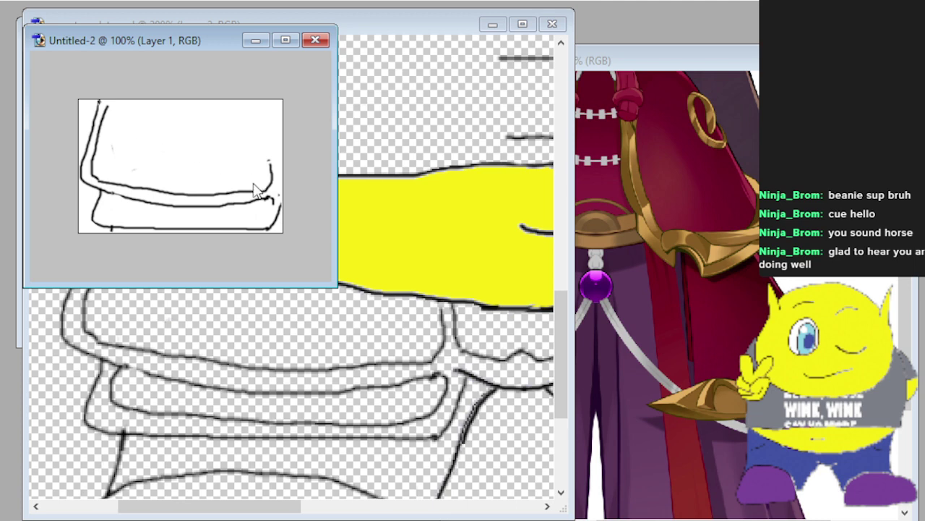
{"action": "key", "text": "ctrl+v"}
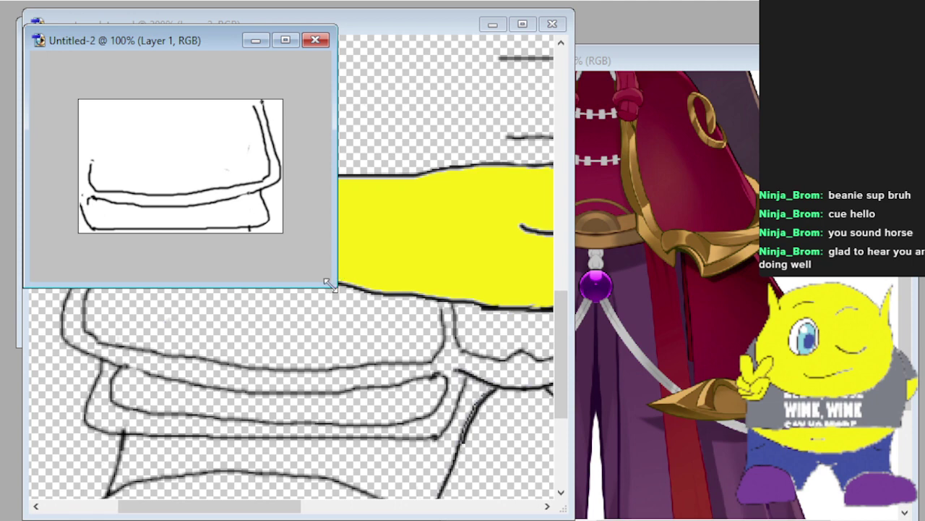
Erase the stray specks inside the upper tier and the leg line stub crossing the lower hem in the flipped copy.
{"action": "left_click_drag", "start_coordinate": [329, 284], "coordinate": [418, 394]}
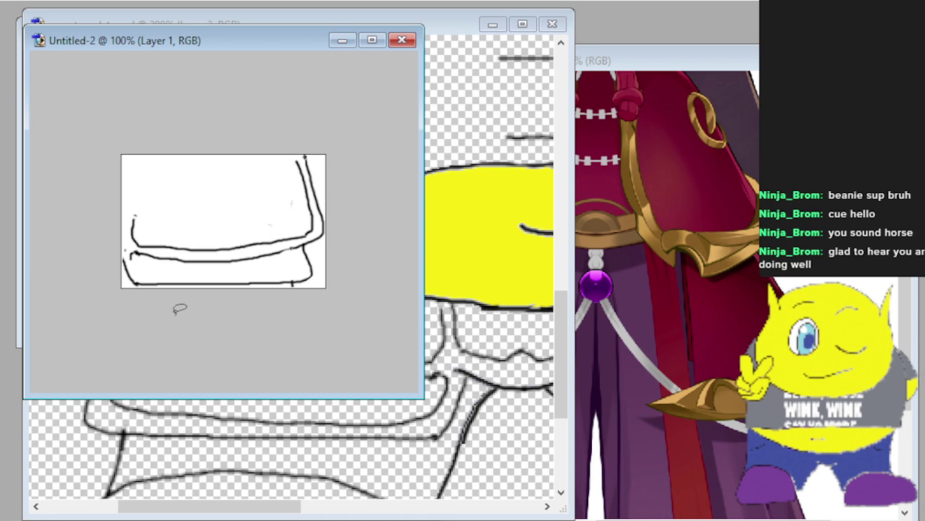
{"action": "key", "text": "ctrl+plus"}
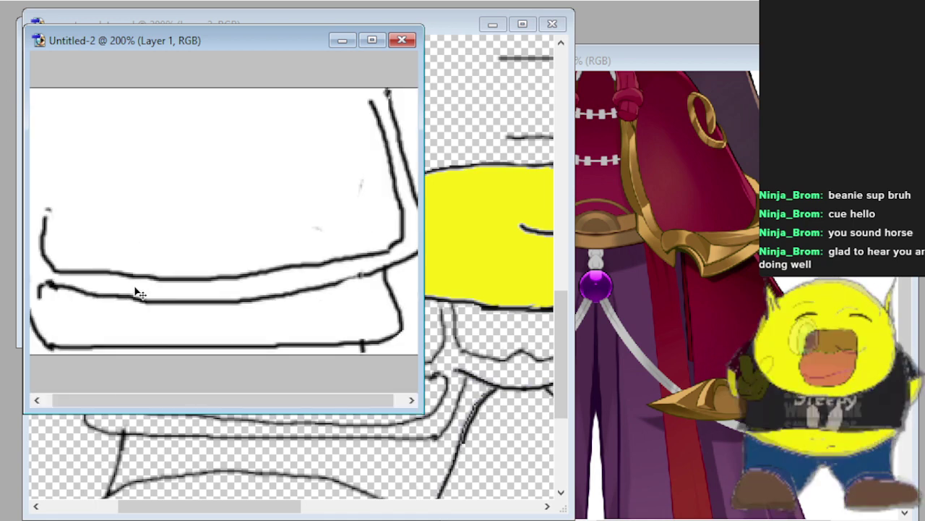
{"action": "key", "text": "ctrl+plus"}
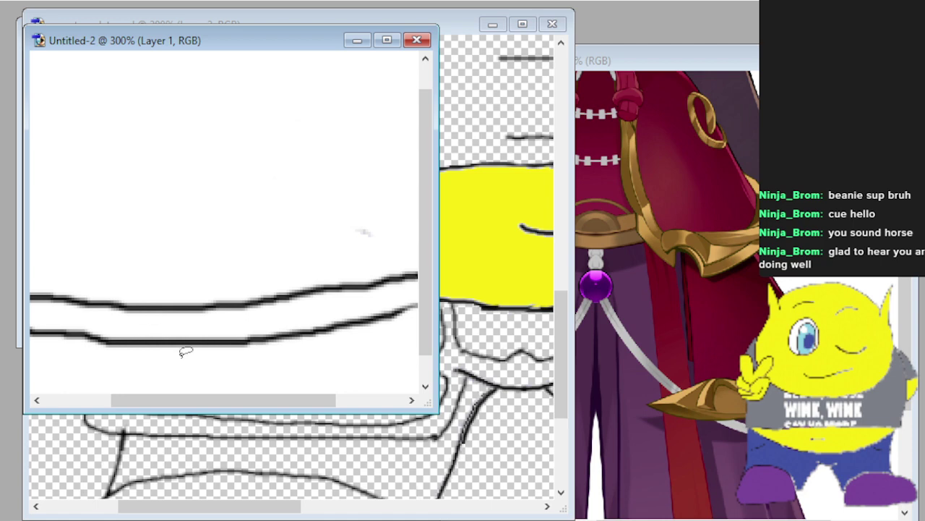
{"action": "left_click_drag", "start_coordinate": [254, 398], "coordinate": [314, 399]}
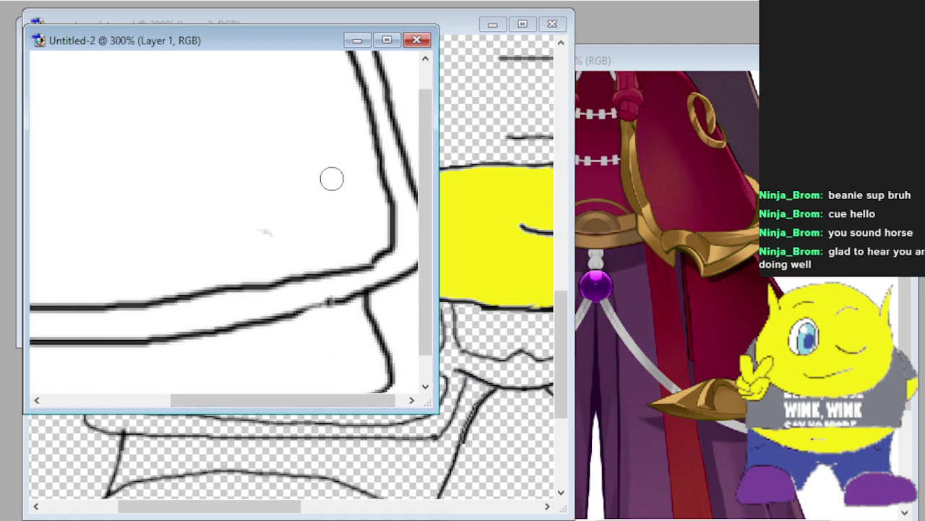
{"action": "left_click", "coordinate": [260, 231]}
{"action": "left_click_drag", "start_coordinate": [334, 399], "coordinate": [125, 398]}
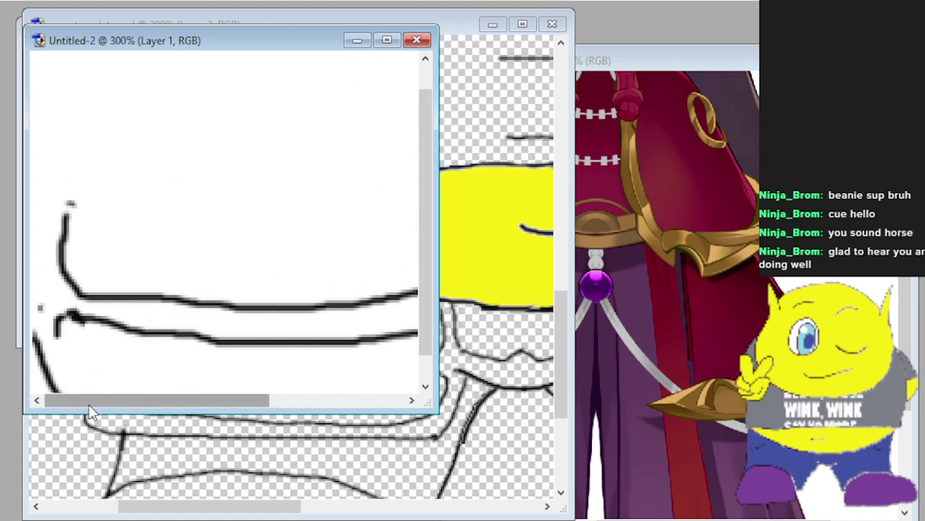
{"action": "mouse_move", "coordinate": [217, 402]}
{"action": "left_mouse_down"}
{"action": "mouse_move", "coordinate": [449, 432]}
{"action": "mouse_move", "coordinate": [393, 388]}
{"action": "mouse_move", "coordinate": [361, 394]}
{"action": "left_mouse_up"}
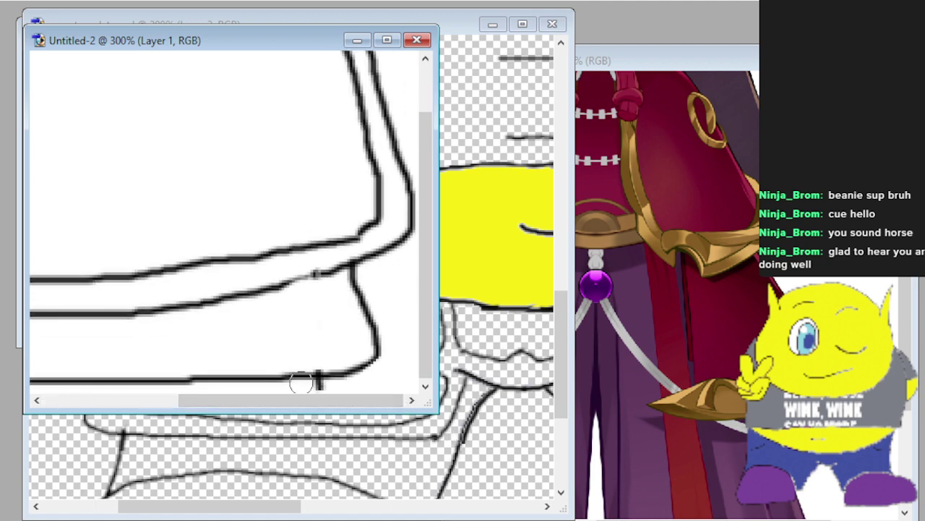
{"action": "left_click_drag", "start_coordinate": [310, 382], "coordinate": [323, 387]}
Paste the flipped skirt tiers into cue - template.psd, fit the upper tier's border inside the right-hand skirt outline, and erase the surplus lines.
{"action": "key", "text": "ctrl+alt+0"}
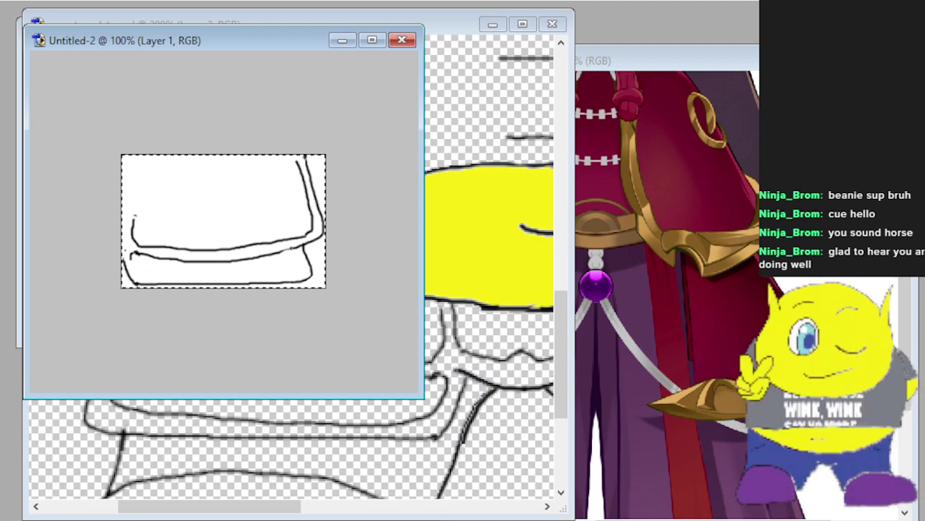
{"action": "left_click_drag", "start_coordinate": [275, 506], "coordinate": [476, 506]}
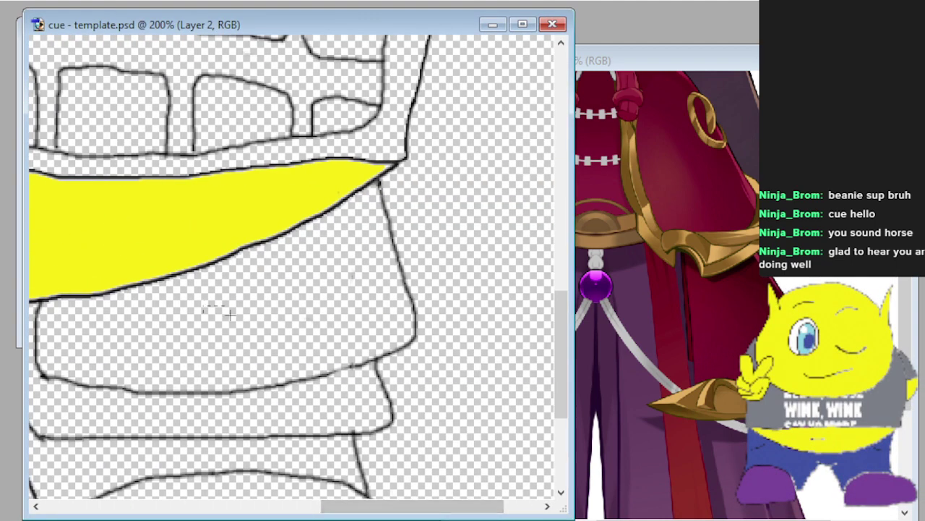
{"action": "left_click_drag", "start_coordinate": [230, 314], "coordinate": [300, 344]}
{"action": "key", "text": "ctrl+v"}
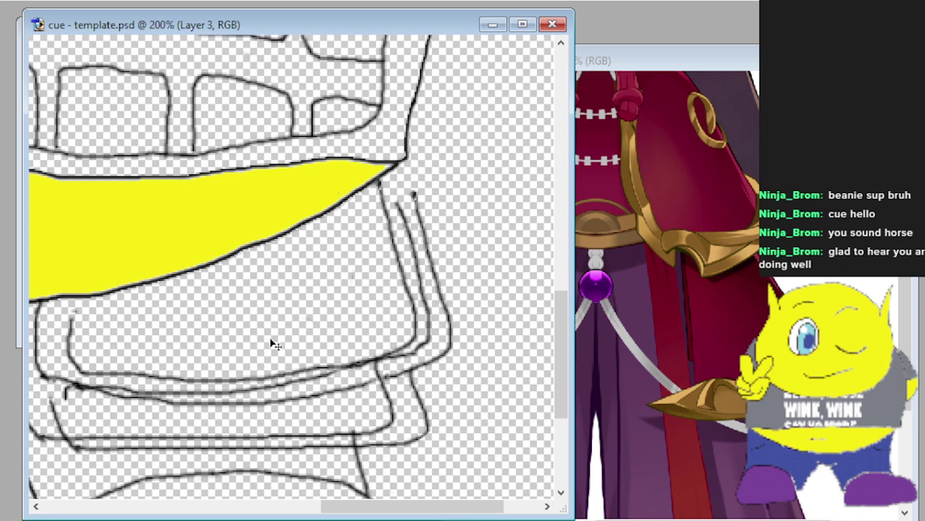
{"action": "left_click_drag", "start_coordinate": [273, 370], "coordinate": [234, 363]}
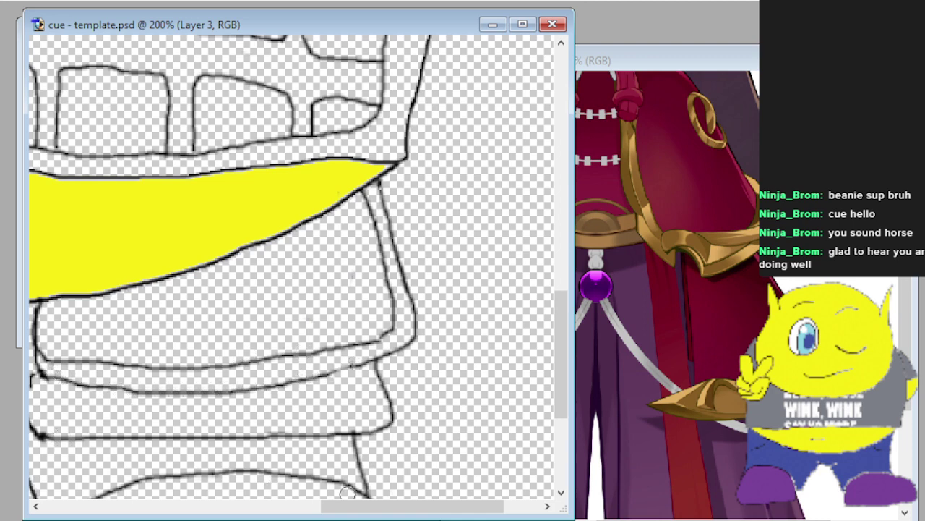
Join the right-hand upper tier's inner border beside the centre trim and erase the old doubled edge on the pant layer.
{"action": "left_click_drag", "start_coordinate": [351, 506], "coordinate": [261, 506]}
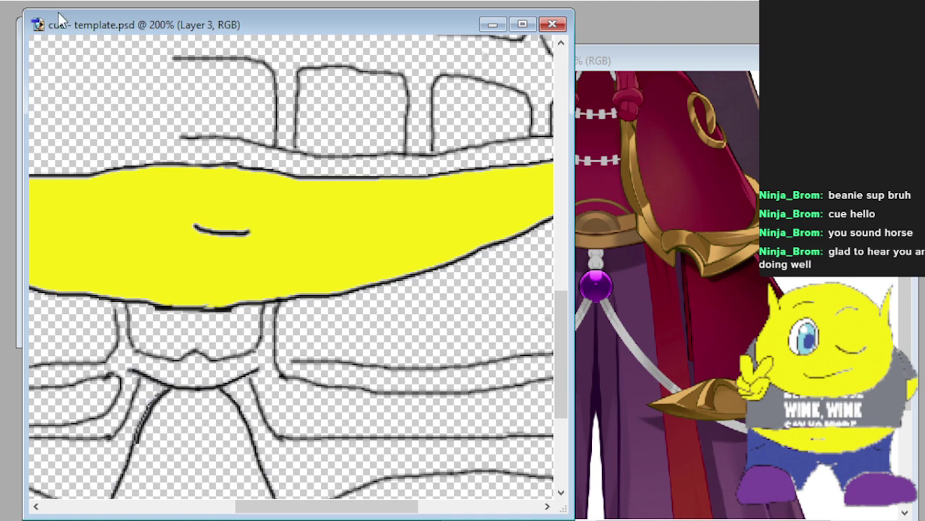
{"action": "key", "text": "ctrl+z"}
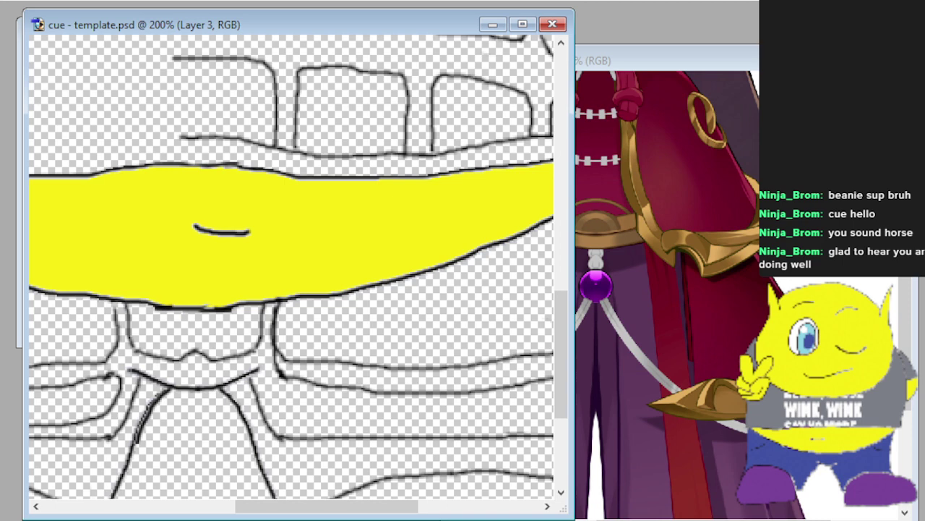
{"action": "key", "text": "alt+]"}
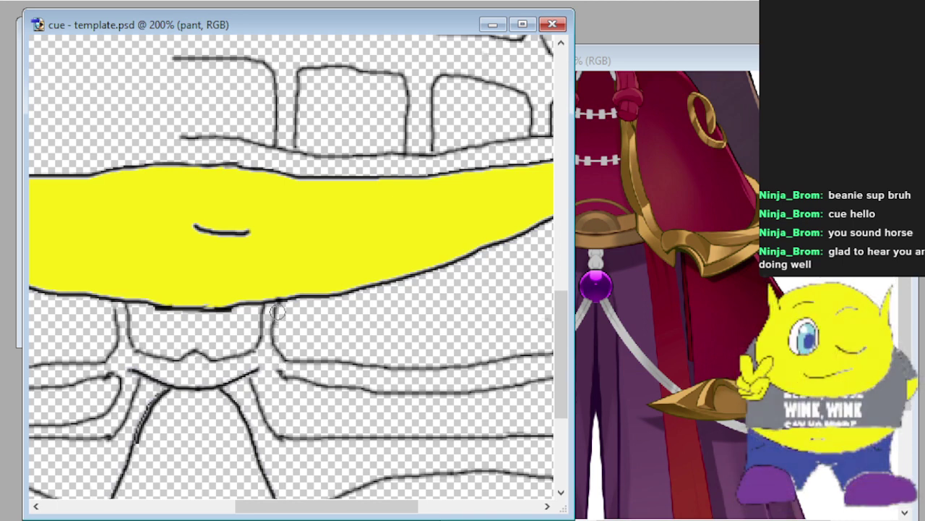
{"action": "left_click_drag", "start_coordinate": [266, 374], "coordinate": [266, 423]}
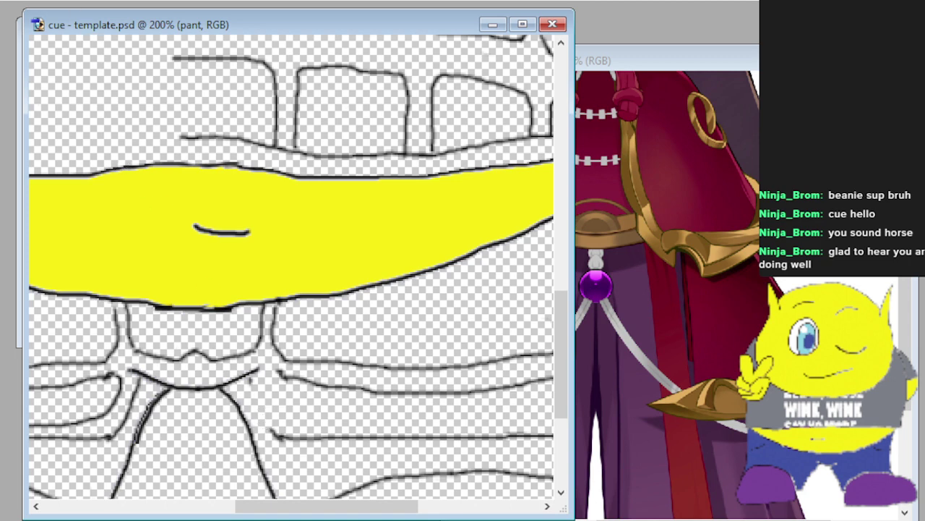
{"action": "left_click_drag", "start_coordinate": [275, 305], "coordinate": [282, 374]}
{"action": "left_click_drag", "start_coordinate": [271, 382], "coordinate": [252, 429]}
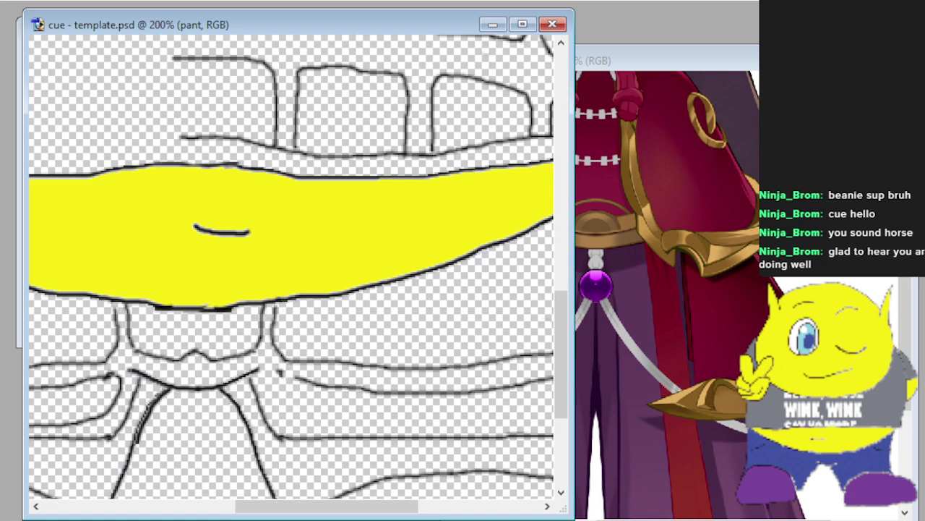
{"action": "key", "text": "ctrl+z"}
On Layer 3, draw the inner border of the right-hand lower skirt tier along its inner side, hem and outer side.
{"action": "key", "text": "ctrl+shift+alt+n"}
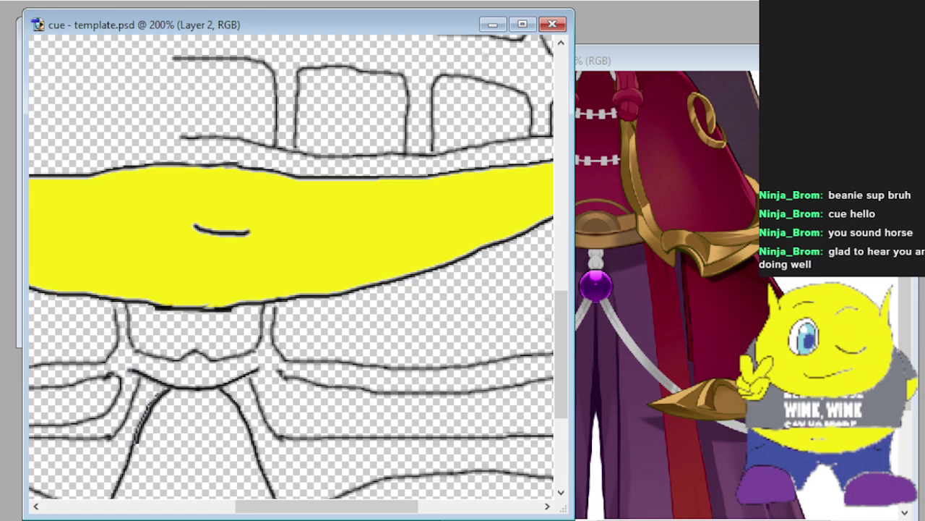
{"action": "key", "text": "ctrl+shift+alt+n"}
{"action": "mouse_move", "coordinate": [268, 392]}
{"action": "left_mouse_down"}
{"action": "mouse_move", "coordinate": [294, 425]}
{"action": "mouse_move", "coordinate": [549, 422]}
{"action": "left_mouse_up"}
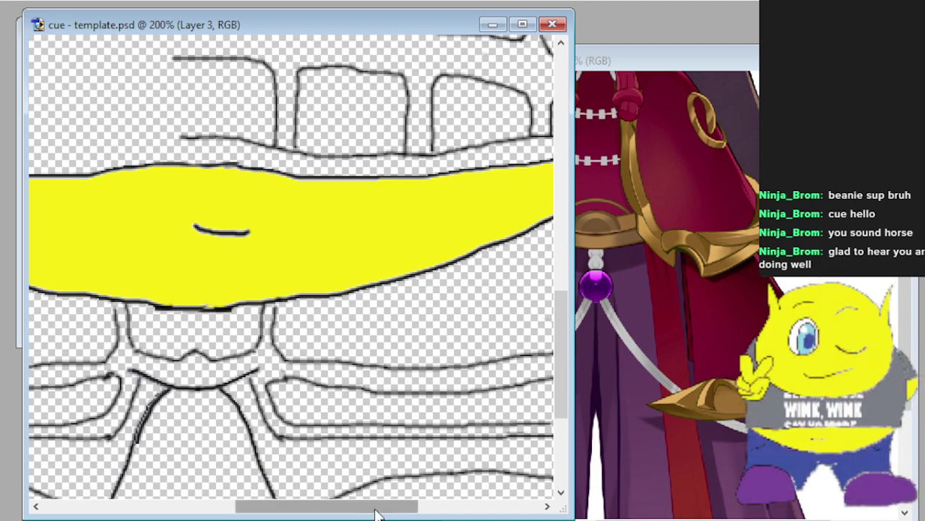
{"action": "left_click_drag", "start_coordinate": [378, 512], "coordinate": [457, 512]}
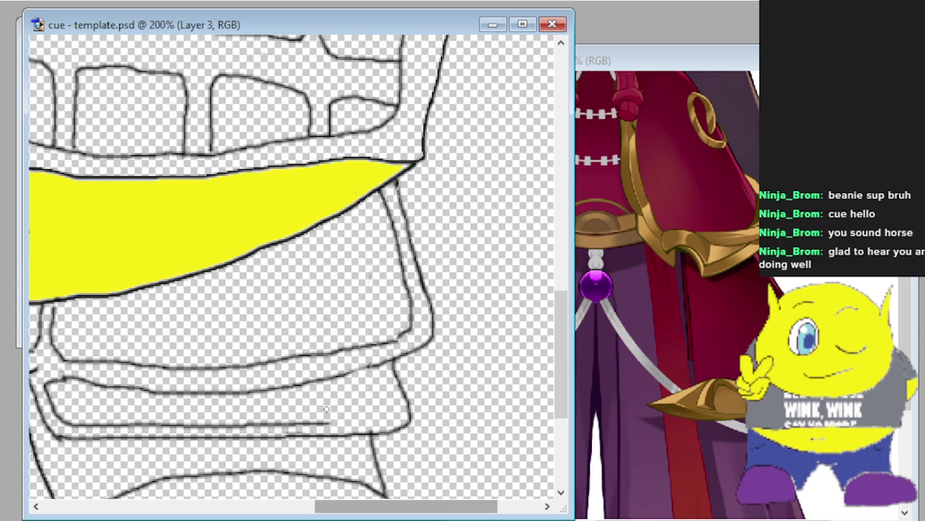
{"action": "left_click_drag", "start_coordinate": [324, 422], "coordinate": [366, 418]}
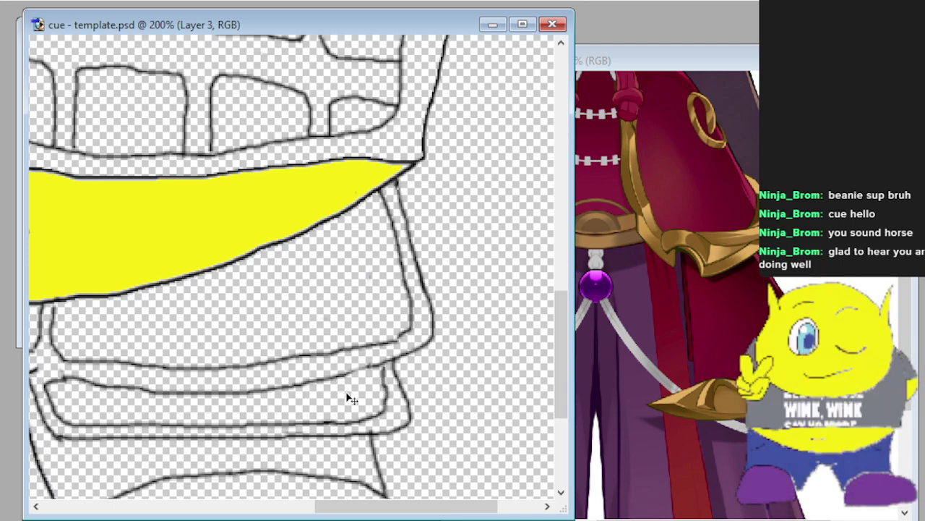
Copy the right-hand hair, shoulder armor and chest grid lines from Layer 1 into a new document and flip them horizontally.
{"action": "key", "text": "ctrl+minus"}
{"action": "key", "text": "ctrl+minus"}
{"action": "key", "text": "ctrl+minus"}
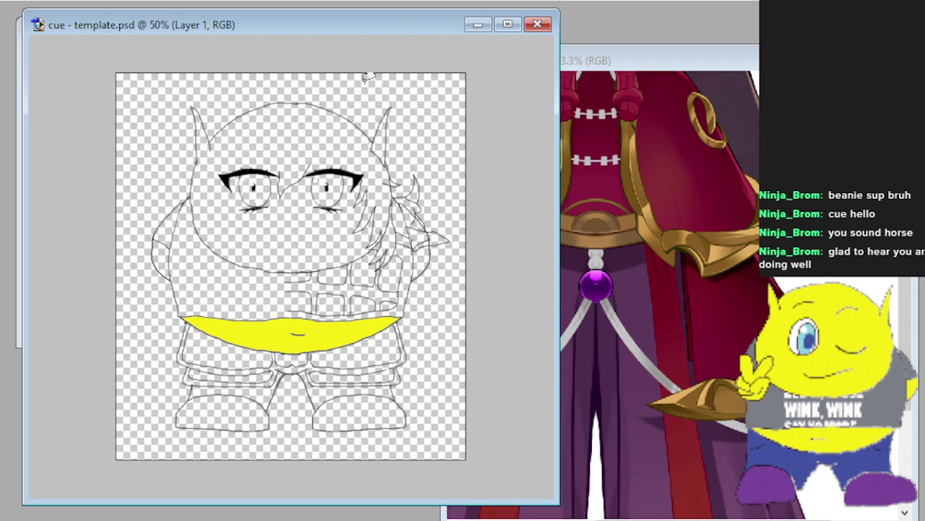
{"action": "mouse_move", "coordinate": [354, 93]}
{"action": "left_mouse_down"}
{"action": "mouse_move", "coordinate": [322, 198]}
{"action": "mouse_move", "coordinate": [274, 251]}
{"action": "mouse_move", "coordinate": [268, 299]}
{"action": "mouse_move", "coordinate": [291, 327]}
{"action": "mouse_move", "coordinate": [343, 338]}
{"action": "mouse_move", "coordinate": [418, 316]}
{"action": "mouse_move", "coordinate": [452, 222]}
{"action": "mouse_move", "coordinate": [453, 195]}
{"action": "mouse_move", "coordinate": [391, 93]}
{"action": "mouse_move", "coordinate": [352, 94]}
{"action": "left_mouse_up"}
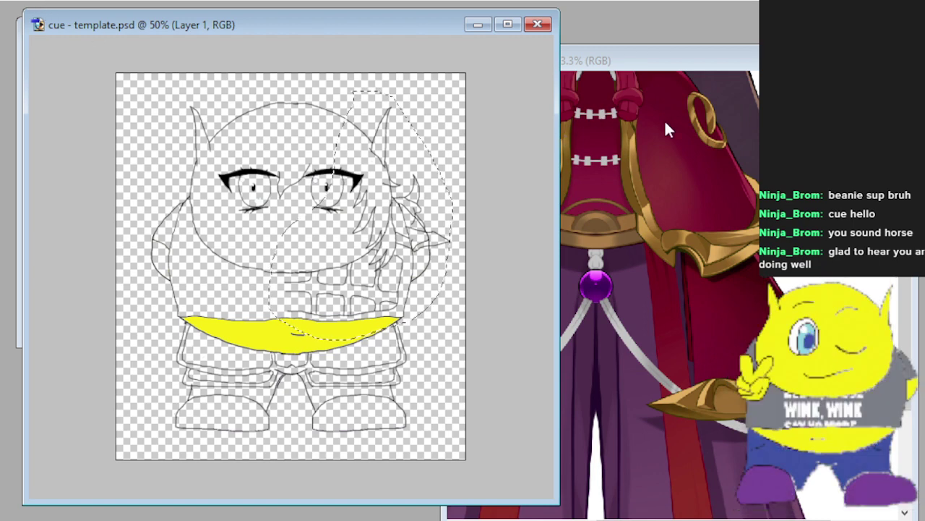
{"action": "key", "text": "ctrl+n"}
{"action": "key", "text": "Return"}
{"action": "key", "text": "ctrl+v"}
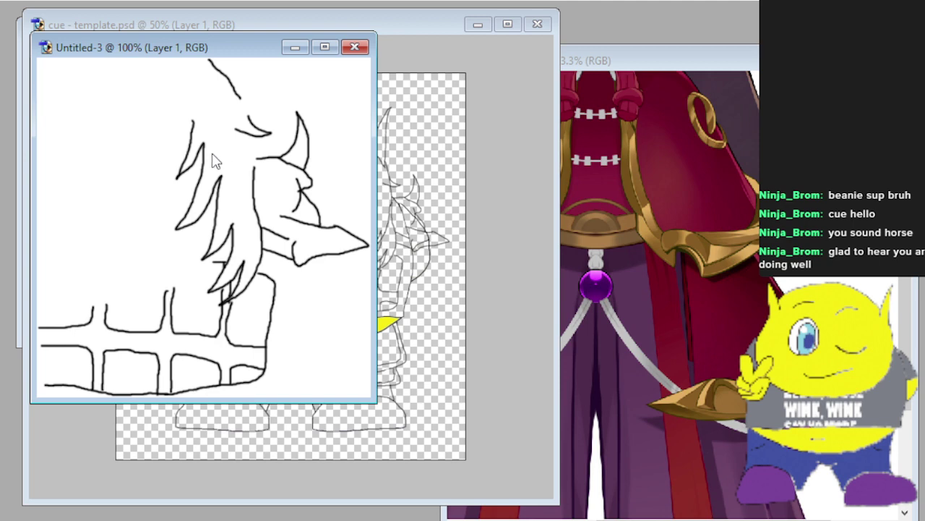
{"action": "key", "text": "h"}
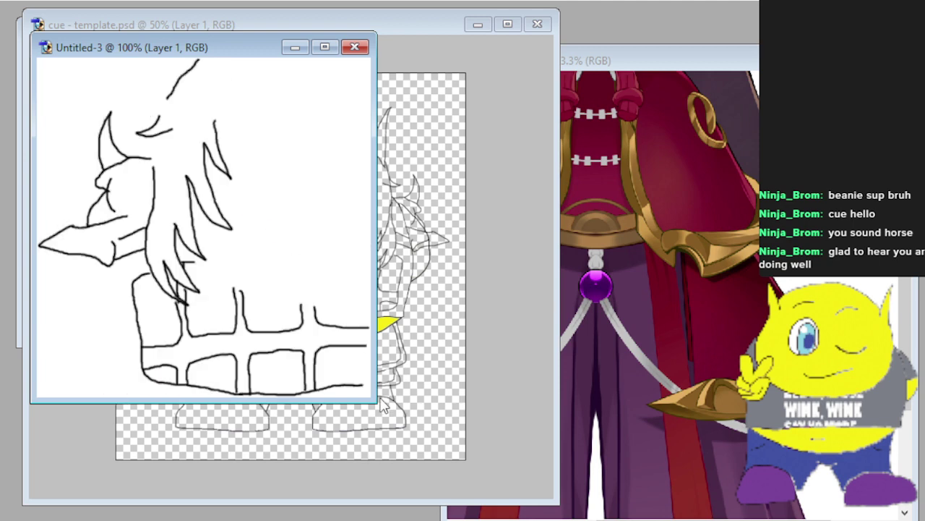
Select the entire flipped hair and armor drawing and paste it into cue - template.psd as a new layer.
{"action": "left_click_drag", "start_coordinate": [370, 399], "coordinate": [498, 477]}
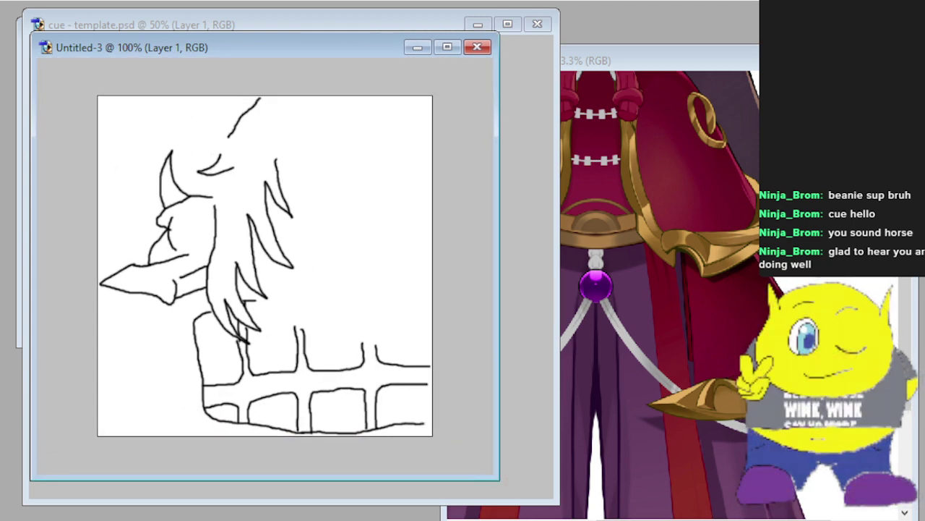
{"action": "left_click_drag", "start_coordinate": [68, 72], "coordinate": [598, 479]}
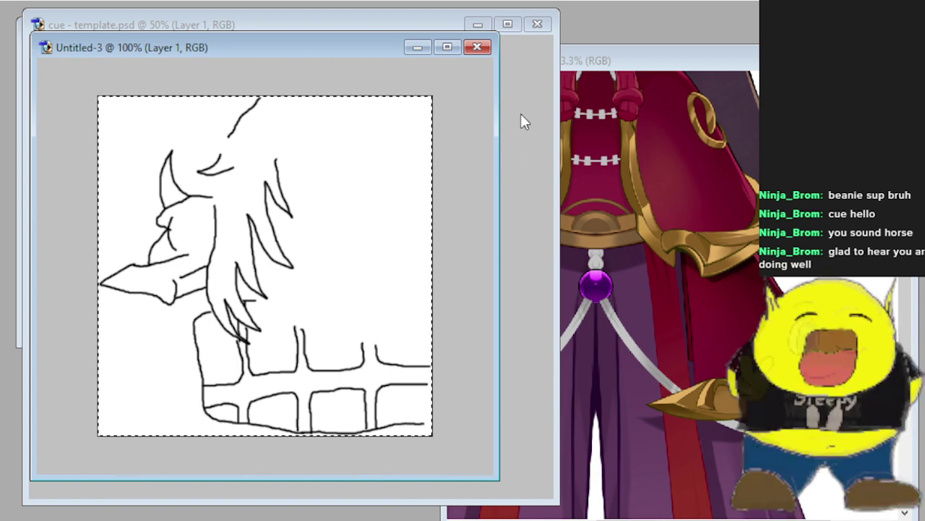
{"action": "left_click", "coordinate": [358, 16]}
{"action": "left_click_drag", "start_coordinate": [136, 152], "coordinate": [236, 251]}
{"action": "key", "text": "ctrl+v"}
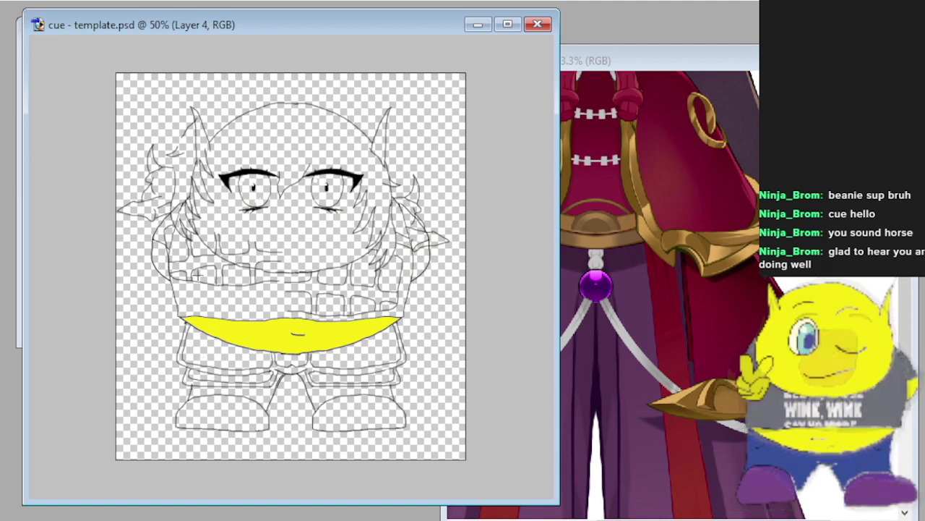
Move the flipped hair and armor lines onto the body's left side, aligning the chest grid with the original half above the belly.
{"action": "key", "text": "ctrl+plus"}
{"action": "key", "text": "ctrl+plus"}
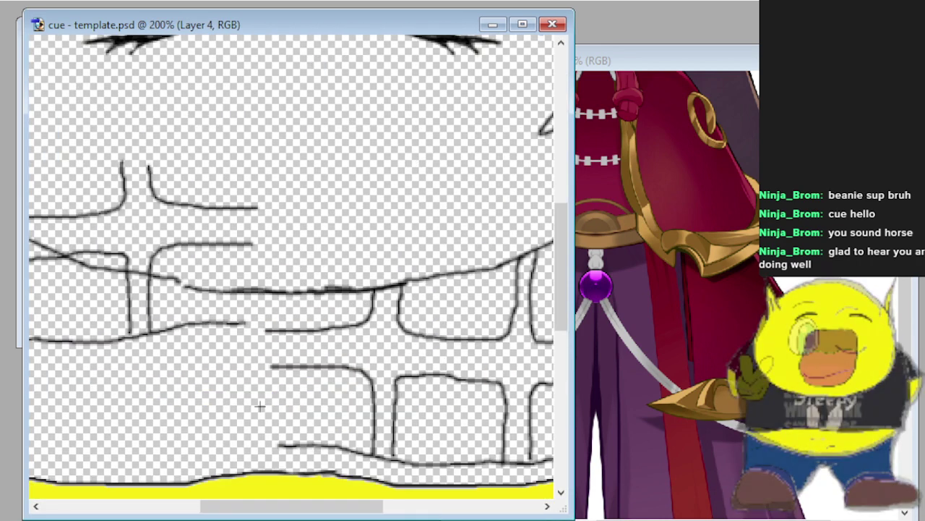
{"action": "left_click_drag", "start_coordinate": [295, 510], "coordinate": [197, 510]}
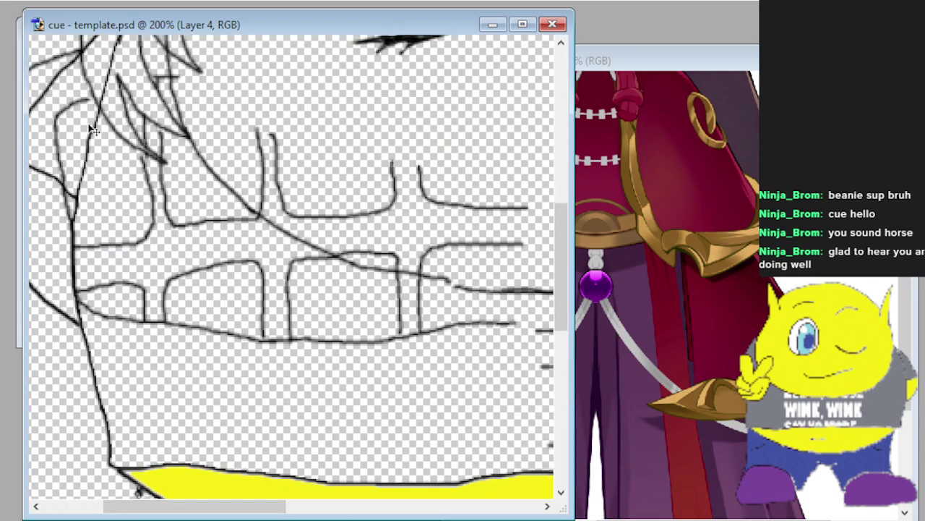
{"action": "left_click_drag", "start_coordinate": [198, 260], "coordinate": [243, 374]}
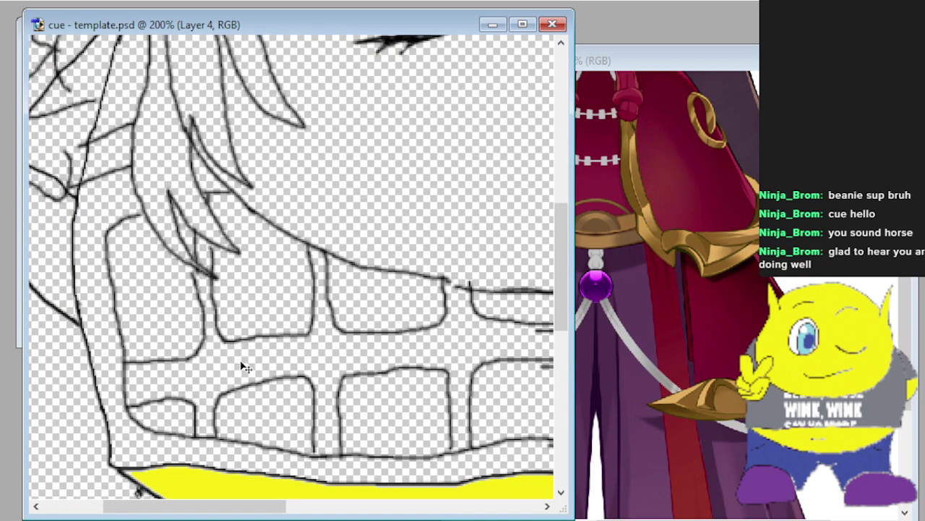
{"action": "scroll", "coordinate": [241, 365], "scroll_direction": "up", "scroll_amount": 3}
{"action": "scroll", "coordinate": [239, 361], "scroll_direction": "up", "scroll_amount": 3}
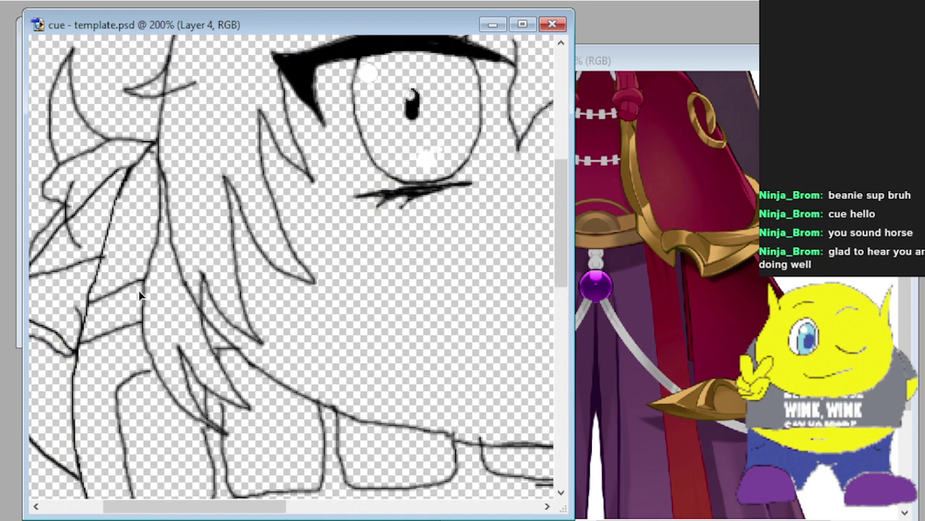
{"action": "scroll", "coordinate": [140, 295], "scroll_direction": "down", "scroll_amount": 2}
{"action": "scroll", "coordinate": [161, 330], "scroll_direction": "up", "scroll_amount": 5}
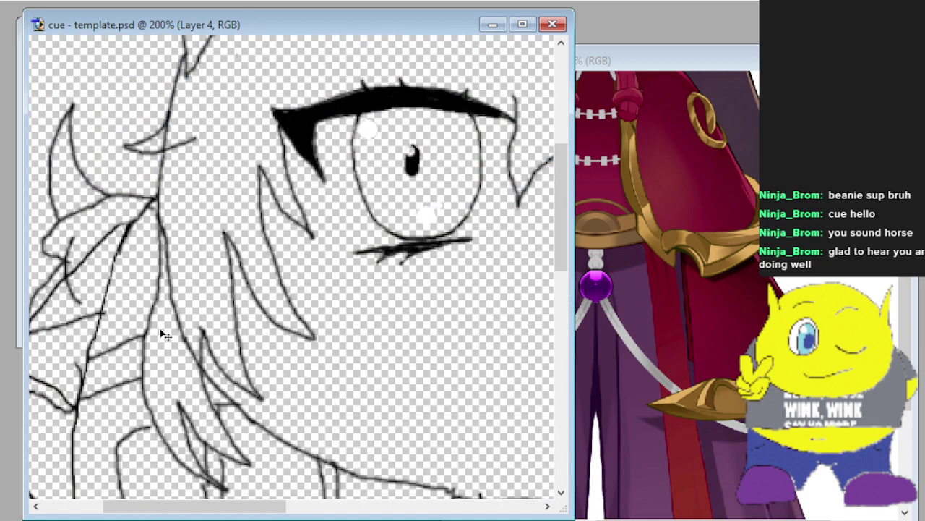
{"action": "scroll", "coordinate": [160, 328], "scroll_direction": "down", "scroll_amount": 9}
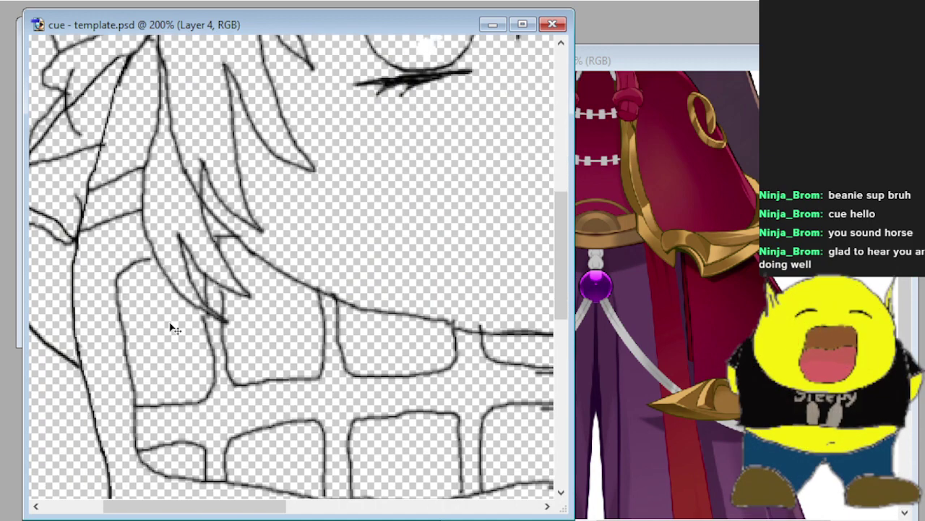
Connect the mirrored chest grid lines at the body's centre into closed panels and a continuous lower edge.
{"action": "left_click_drag", "start_coordinate": [230, 506], "coordinate": [305, 507]}
{"action": "scroll", "coordinate": [262, 401], "scroll_direction": "down", "scroll_amount": 2}
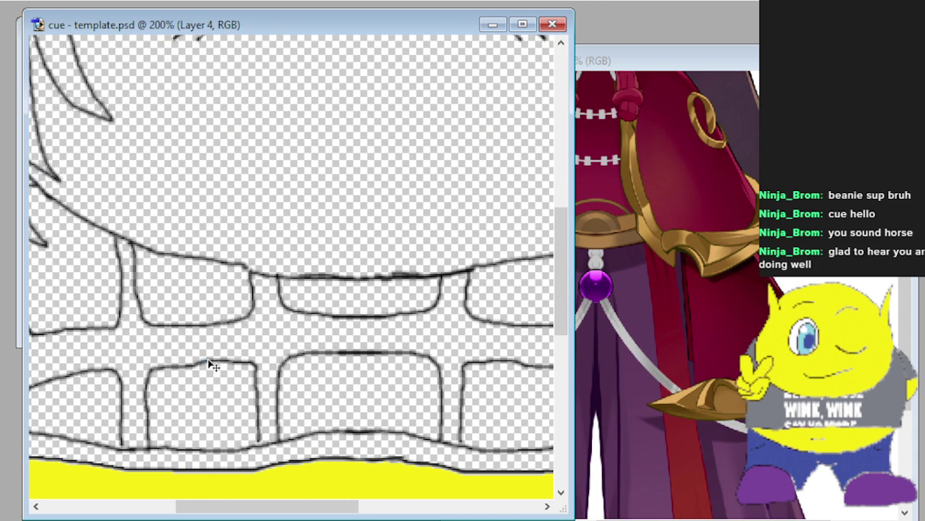
{"action": "scroll", "coordinate": [211, 358], "scroll_direction": "up", "scroll_amount": 4}
{"action": "scroll", "coordinate": [211, 365], "scroll_direction": "down", "scroll_amount": 2}
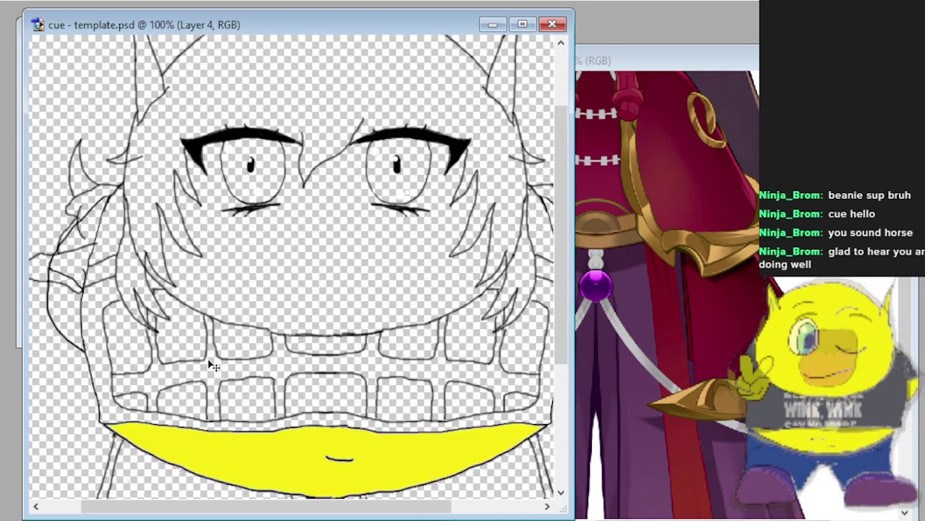
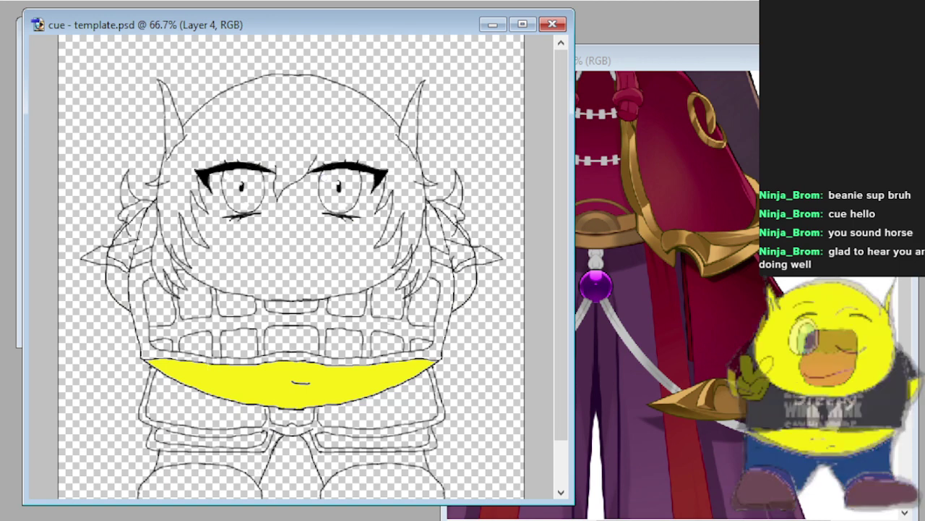
Put a solid white background behind the character's line art.
{"action": "scroll", "coordinate": [687, 249], "scroll_direction": "up", "scroll_amount": 2}
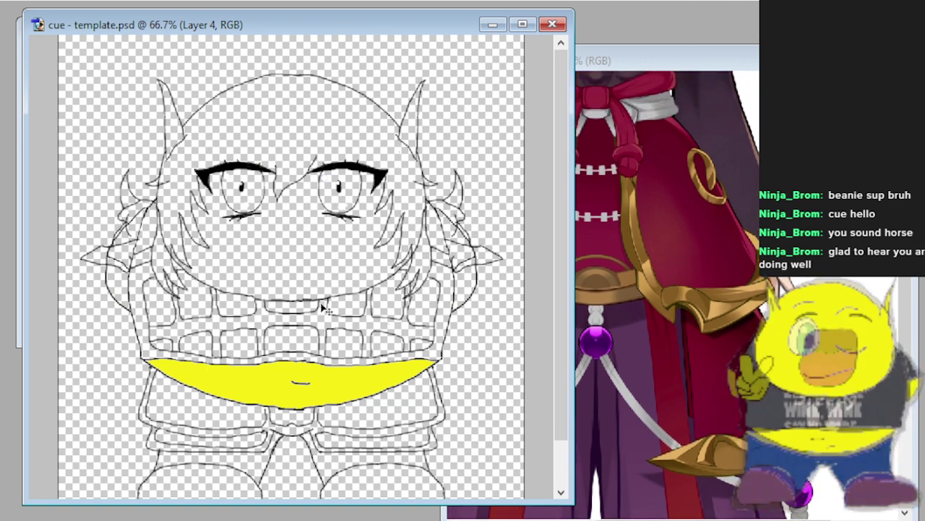
{"action": "scroll", "coordinate": [672, 207], "scroll_direction": "up", "scroll_amount": 2}
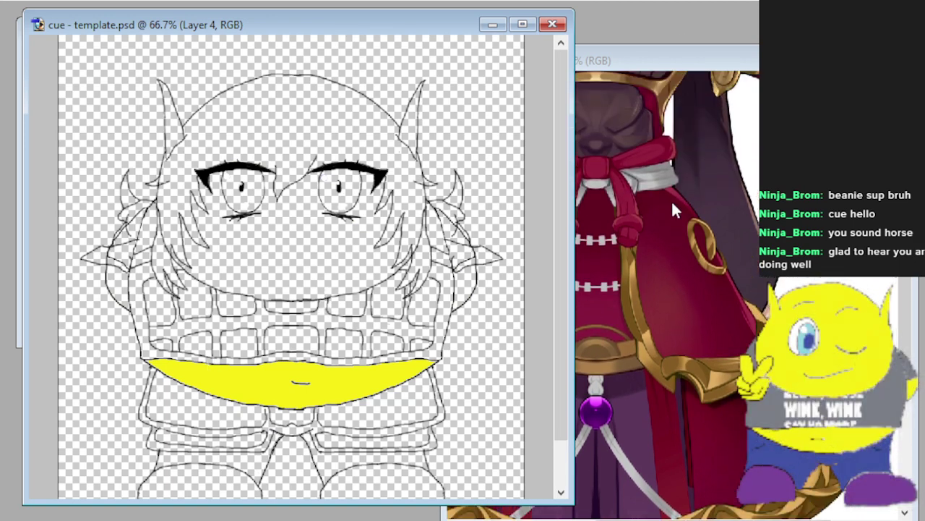
{"action": "key", "text": "ctrl+minus"}
{"action": "key", "text": "ctrl+plus"}
{"action": "key", "text": "ctrl+plus"}
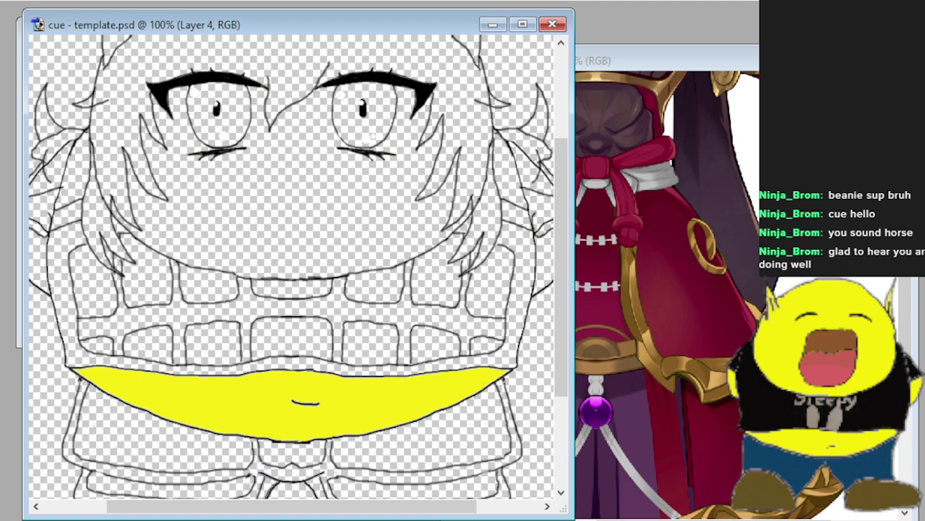
{"action": "key", "text": "ctrl+BackSpace"}
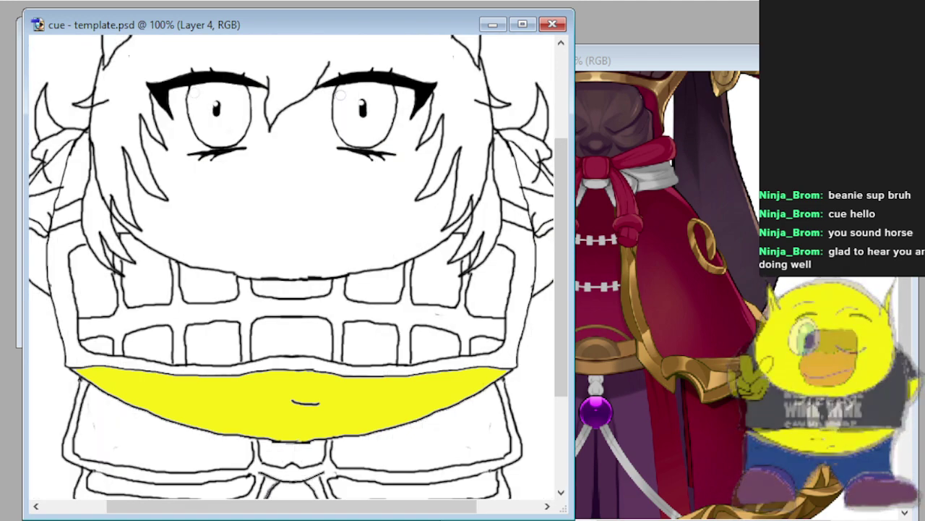
{"action": "key", "text": "ctrl+minus"}
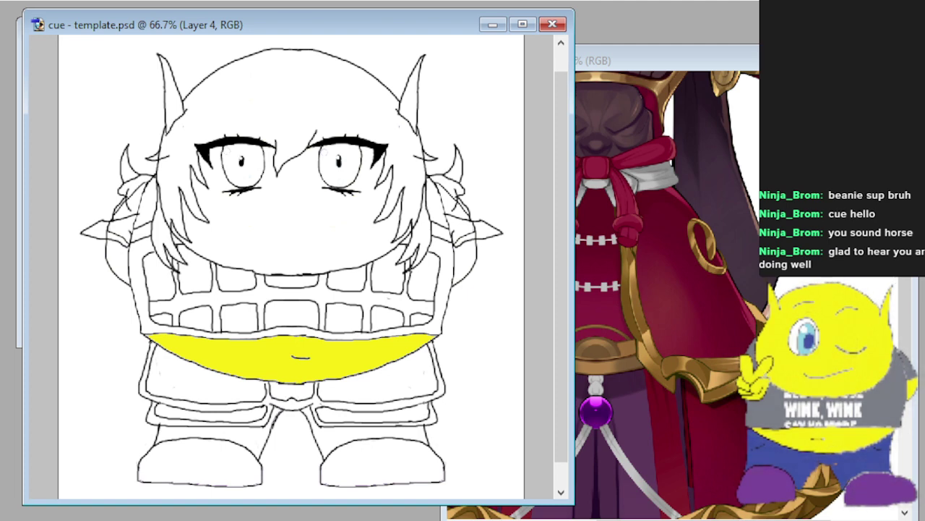
Move the MiraSachiko.jpg reference clear of the drawing and display its outfit at 25%.
{"action": "left_click", "coordinate": [709, 58]}
{"action": "left_click_drag", "start_coordinate": [709, 58], "coordinate": [800, 63]}
{"action": "key", "text": "ctrl+minus"}
{"action": "key", "text": "ctrl+minus"}
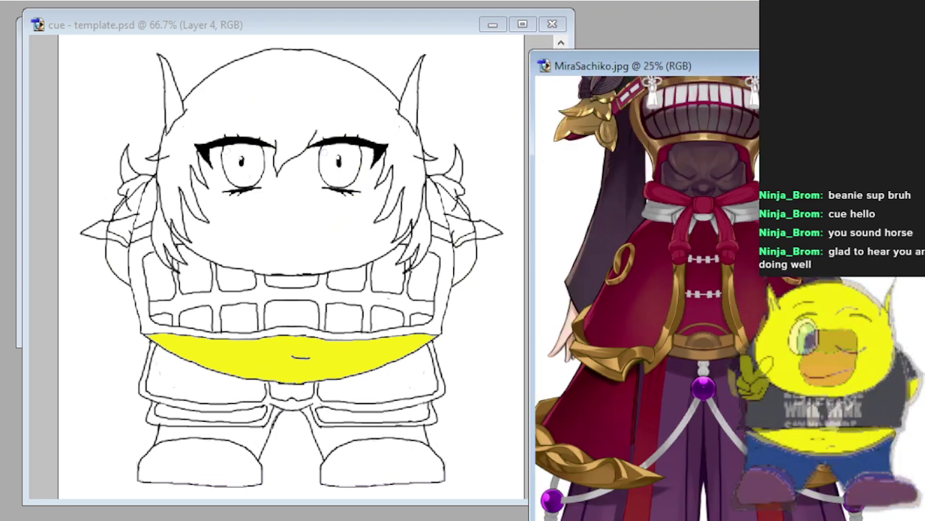
On the body layer, erase the arm outline where it crosses the pointed plate of the armor on the drawing's right side.
{"action": "scroll", "coordinate": [695, 290], "scroll_direction": "up", "scroll_amount": 2}
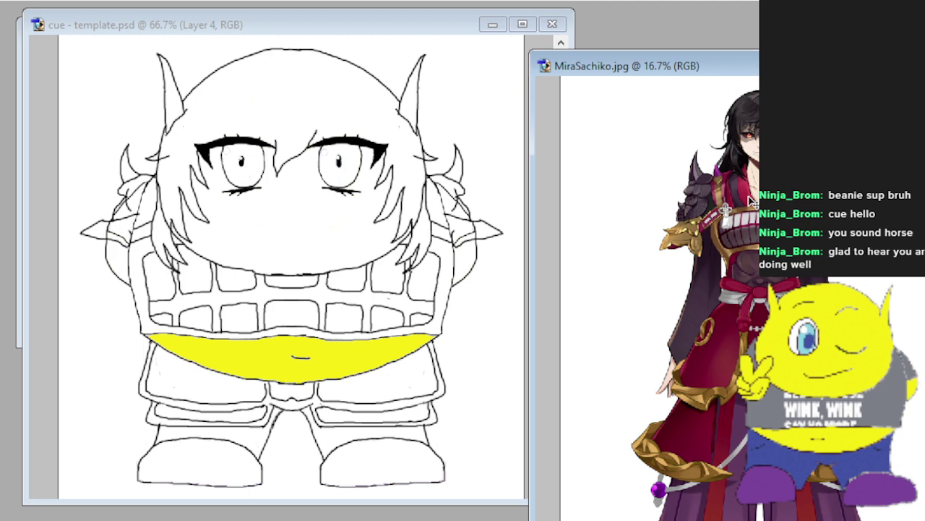
{"action": "left_click", "coordinate": [379, 35]}
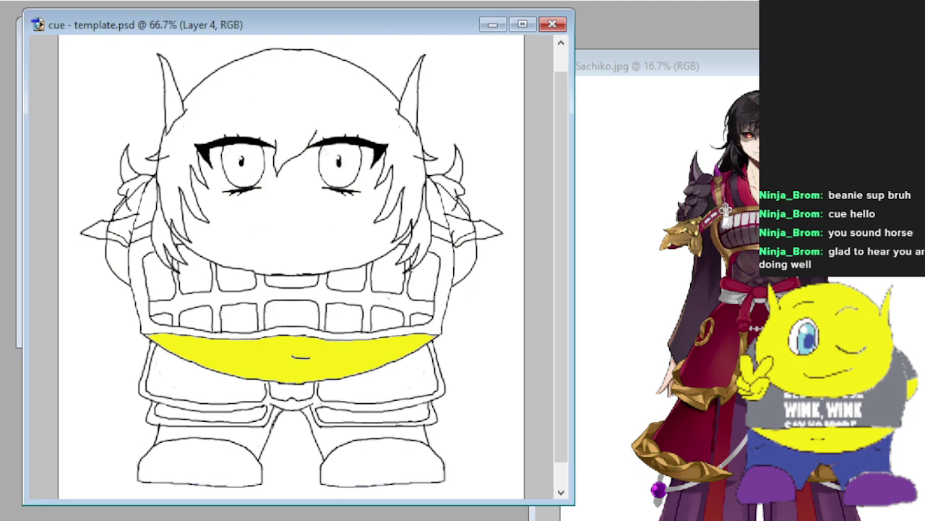
{"action": "key", "text": "alt+bracketleft"}
{"action": "key", "text": "ctrl+plus"}
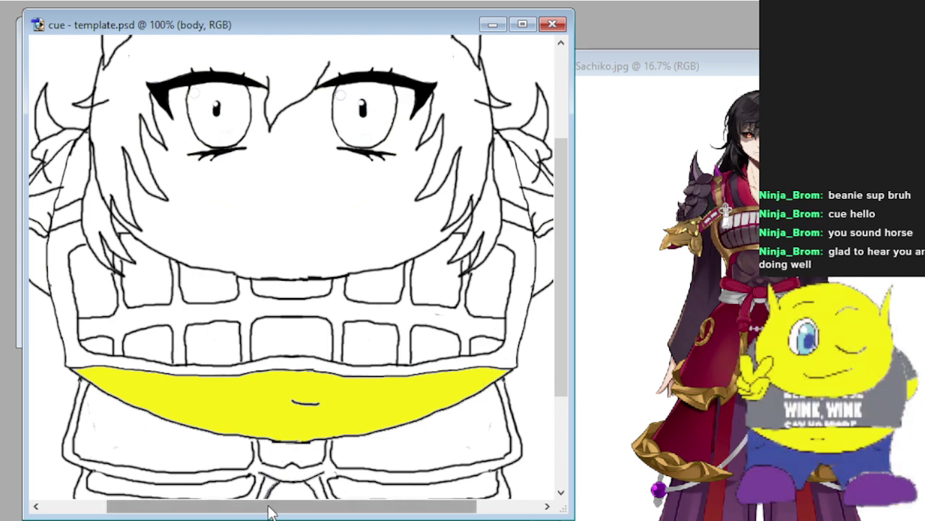
{"action": "left_click_drag", "start_coordinate": [269, 506], "coordinate": [332, 506]}
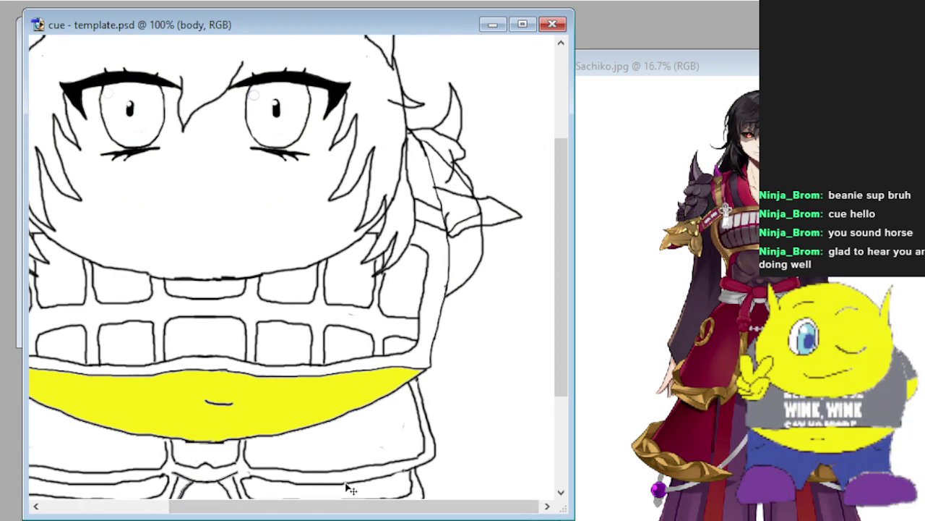
{"action": "key", "text": "ctrl+plus"}
{"action": "key", "text": "ctrl+plus"}
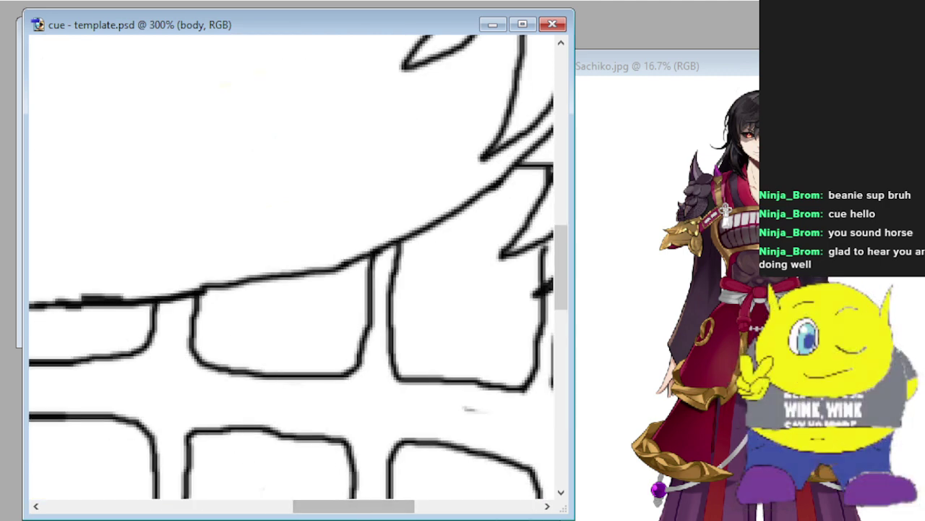
{"action": "left_click_drag", "start_coordinate": [359, 510], "coordinate": [400, 513]}
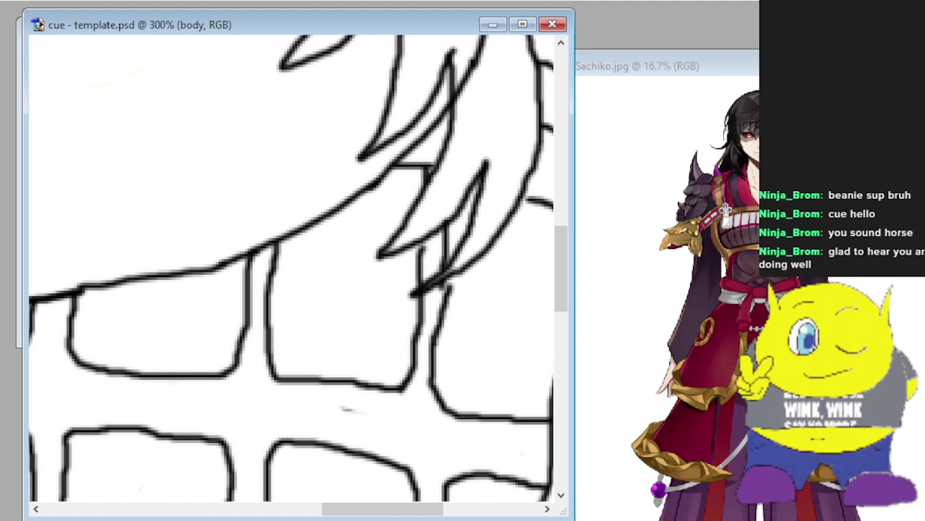
{"action": "key", "text": "alt+bracketleft"}
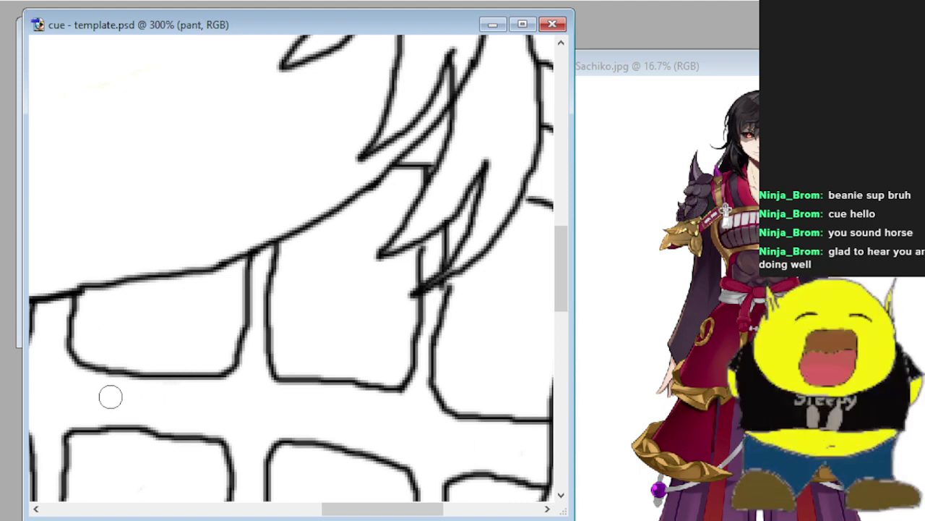
{"action": "mouse_move", "coordinate": [412, 511]}
{"action": "left_mouse_down"}
{"action": "mouse_move", "coordinate": [161, 485]}
{"action": "mouse_move", "coordinate": [504, 488]}
{"action": "left_mouse_up"}
{"action": "scroll", "coordinate": [325, 330], "scroll_direction": "up", "scroll_amount": 4}
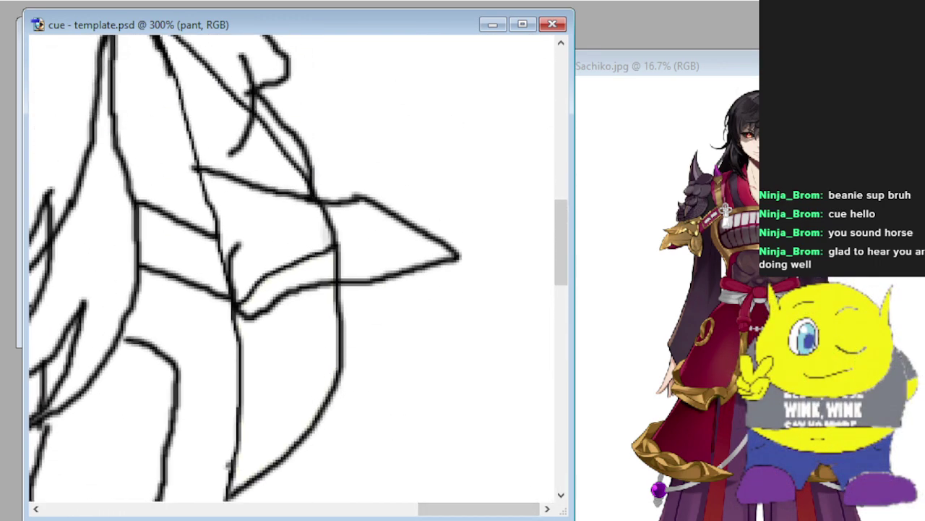
{"action": "key", "text": "alt+["}
{"action": "mouse_move", "coordinate": [233, 311]}
{"action": "left_mouse_down"}
{"action": "mouse_move", "coordinate": [280, 264]}
{"action": "mouse_move", "coordinate": [331, 247]}
{"action": "mouse_move", "coordinate": [323, 215]}
{"action": "mouse_move", "coordinate": [337, 267]}
{"action": "left_mouse_up"}
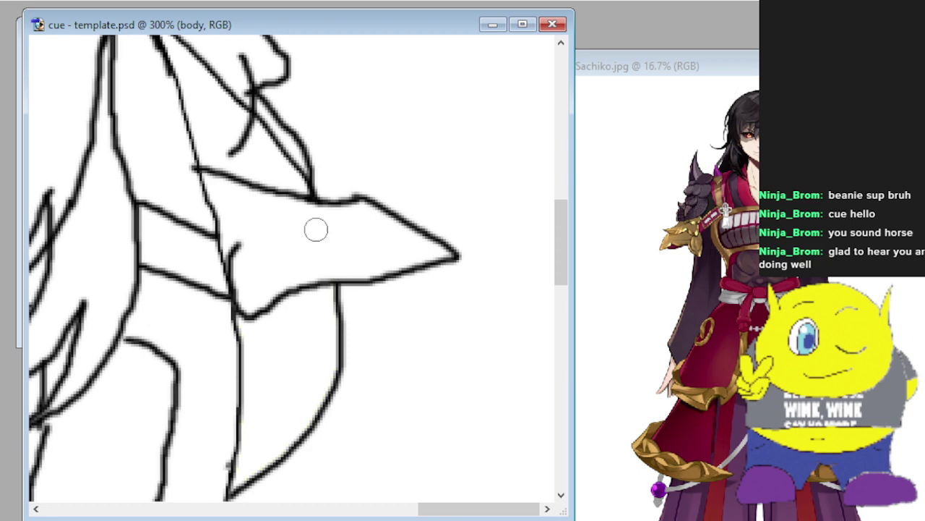
Erase the rest of the arm outline running through the upper shoulder armor on the drawing's right side.
{"action": "mouse_move", "coordinate": [316, 229]}
{"action": "left_mouse_down"}
{"action": "mouse_move", "coordinate": [276, 145]}
{"action": "mouse_move", "coordinate": [209, 74]}
{"action": "left_mouse_up"}
{"action": "scroll", "coordinate": [253, 156], "scroll_direction": "up", "scroll_amount": 5}
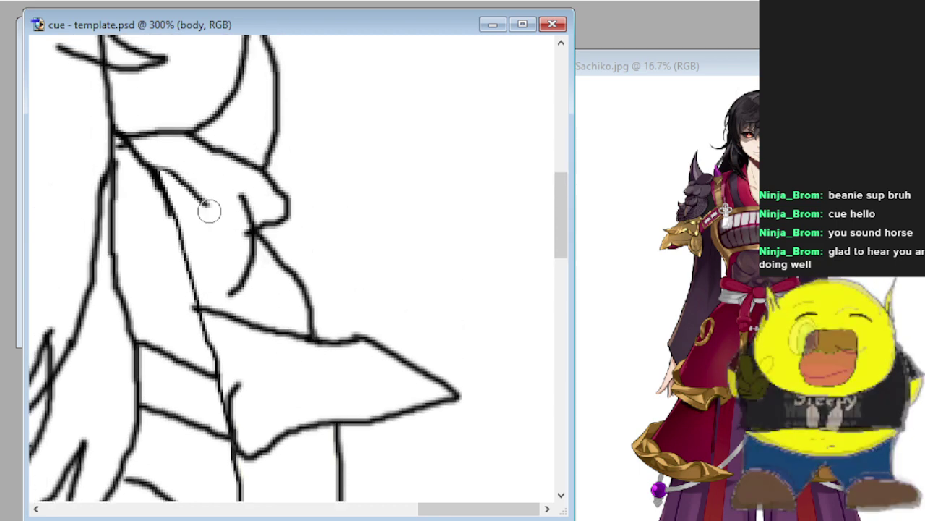
{"action": "left_click_drag", "start_coordinate": [209, 209], "coordinate": [153, 148]}
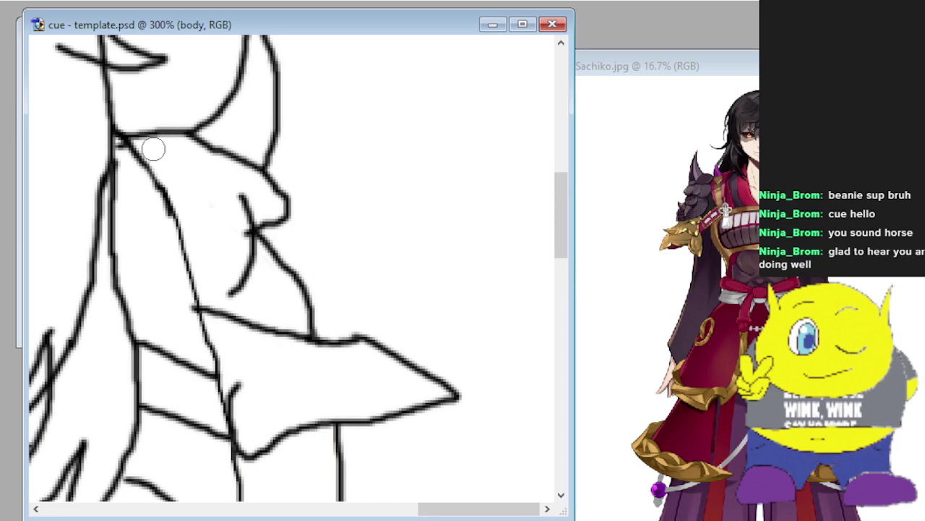
Erase the arm outline that runs through the shoulder armor and pointed plate on the drawing's left side.
{"action": "left_click_drag", "start_coordinate": [485, 508], "coordinate": [133, 508]}
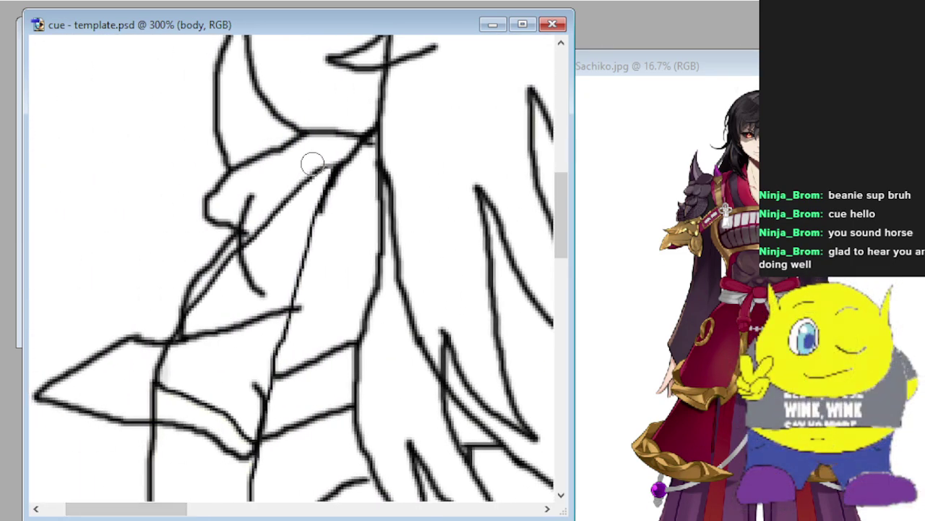
{"action": "mouse_move", "coordinate": [312, 163]}
{"action": "left_mouse_down"}
{"action": "mouse_move", "coordinate": [321, 157]}
{"action": "mouse_move", "coordinate": [246, 231]}
{"action": "mouse_move", "coordinate": [209, 292]}
{"action": "mouse_move", "coordinate": [174, 399]}
{"action": "mouse_move", "coordinate": [171, 370]}
{"action": "mouse_move", "coordinate": [146, 371]}
{"action": "mouse_move", "coordinate": [145, 398]}
{"action": "mouse_move", "coordinate": [162, 398]}
{"action": "mouse_move", "coordinate": [154, 410]}
{"action": "mouse_move", "coordinate": [169, 353]}
{"action": "mouse_move", "coordinate": [242, 431]}
{"action": "mouse_move", "coordinate": [167, 403]}
{"action": "mouse_move", "coordinate": [209, 403]}
{"action": "mouse_move", "coordinate": [207, 384]}
{"action": "mouse_move", "coordinate": [164, 361]}
{"action": "mouse_move", "coordinate": [171, 337]}
{"action": "left_mouse_up"}
{"action": "scroll", "coordinate": [470, 275], "scroll_direction": "up", "scroll_amount": 2}
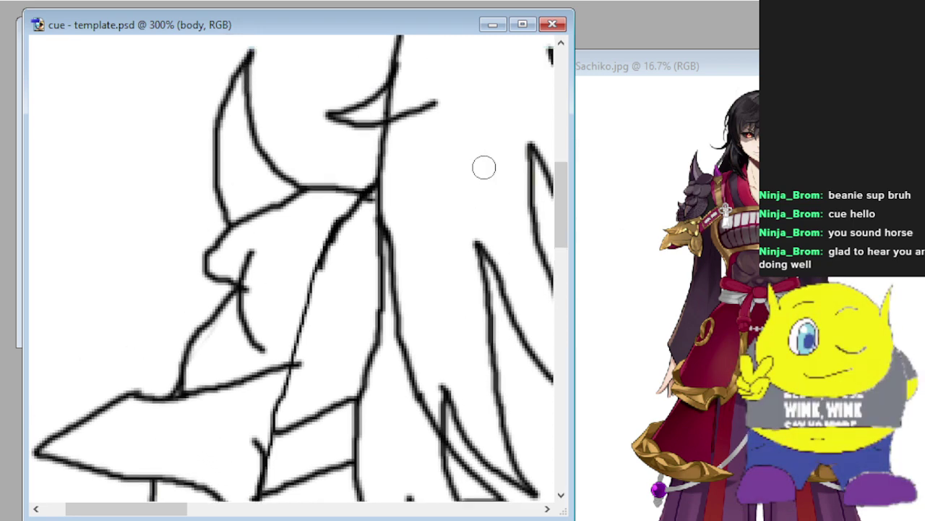
Erase the head's outer contour where it runs behind the side hair on both sides of the face.
{"action": "mouse_move", "coordinate": [390, 88]}
{"action": "left_mouse_down"}
{"action": "mouse_move", "coordinate": [357, 108]}
{"action": "mouse_move", "coordinate": [381, 110]}
{"action": "mouse_move", "coordinate": [412, 93]}
{"action": "mouse_move", "coordinate": [416, 114]}
{"action": "mouse_move", "coordinate": [417, 95]}
{"action": "mouse_move", "coordinate": [384, 72]}
{"action": "mouse_move", "coordinate": [390, 147]}
{"action": "mouse_move", "coordinate": [429, 270]}
{"action": "left_mouse_up"}
{"action": "scroll", "coordinate": [416, 101], "scroll_direction": "down", "scroll_amount": 3}
{"action": "scroll", "coordinate": [420, 107], "scroll_direction": "down", "scroll_amount": 3}
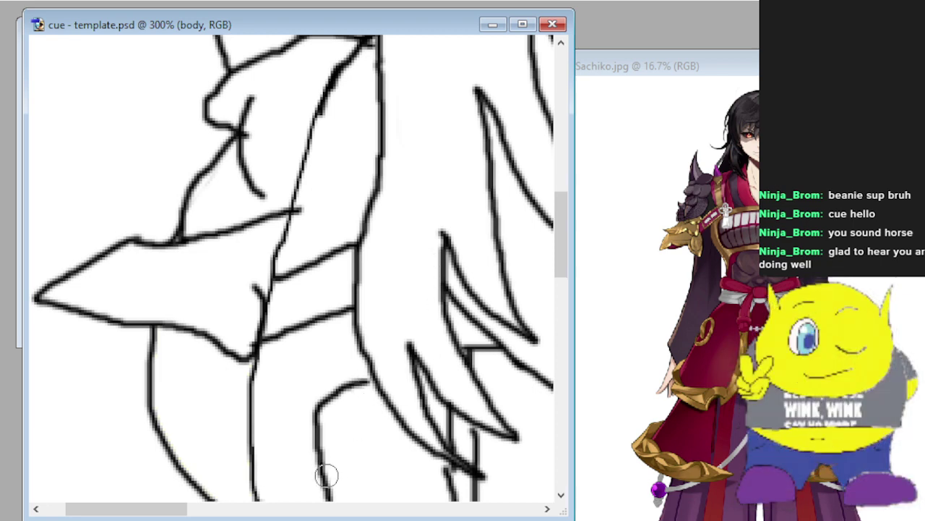
{"action": "left_click_drag", "start_coordinate": [120, 509], "coordinate": [418, 506]}
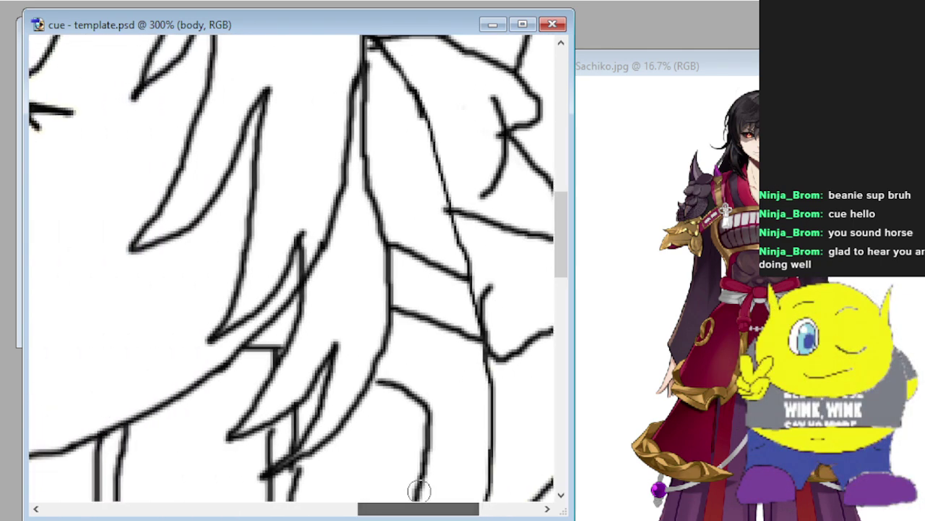
{"action": "mouse_move", "coordinate": [345, 81]}
{"action": "left_mouse_down"}
{"action": "mouse_move", "coordinate": [349, 146]}
{"action": "mouse_move", "coordinate": [316, 283]}
{"action": "left_mouse_up"}
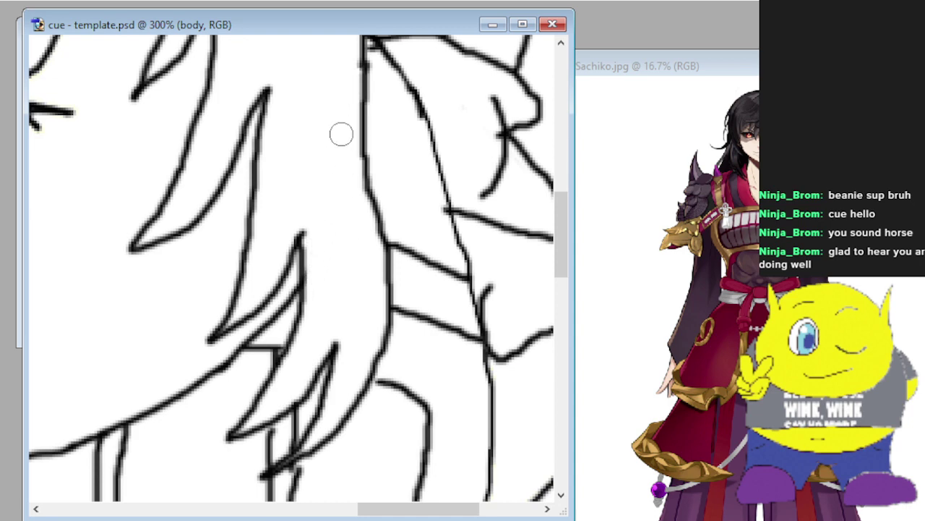
{"action": "key", "text": "ctrl+minus"}
{"action": "key", "text": "ctrl+minus"}
{"action": "key", "text": "ctrl+minus"}
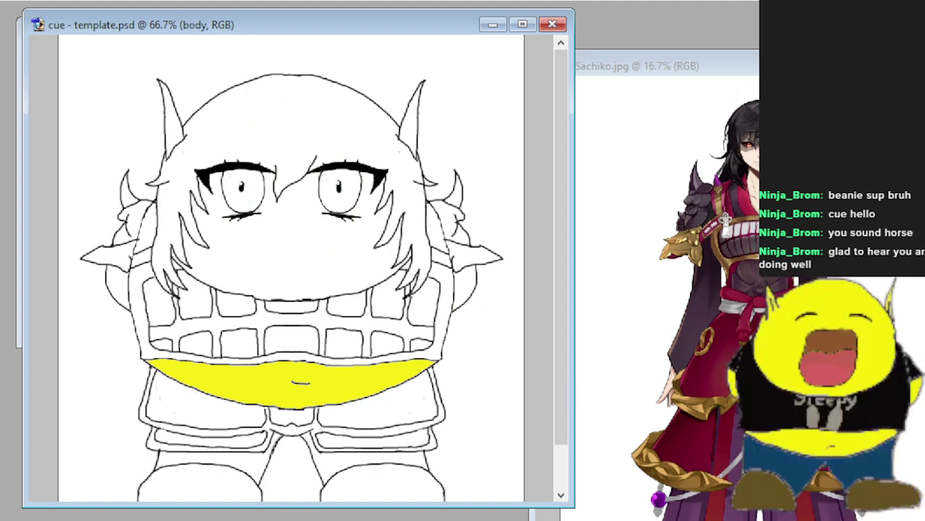
Draw a thin, slightly curved mouth line on the face, using the MiraSachiko.jpg face at 200% as reference.
{"action": "key", "text": "ctrl+plus"}
{"action": "key", "text": "ctrl+plus"}
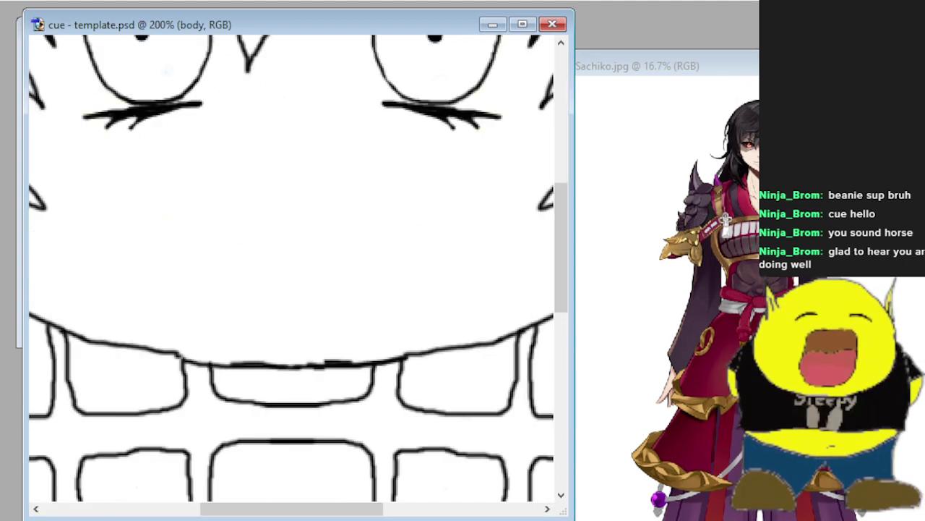
{"action": "key", "text": "ctrl+Tab"}
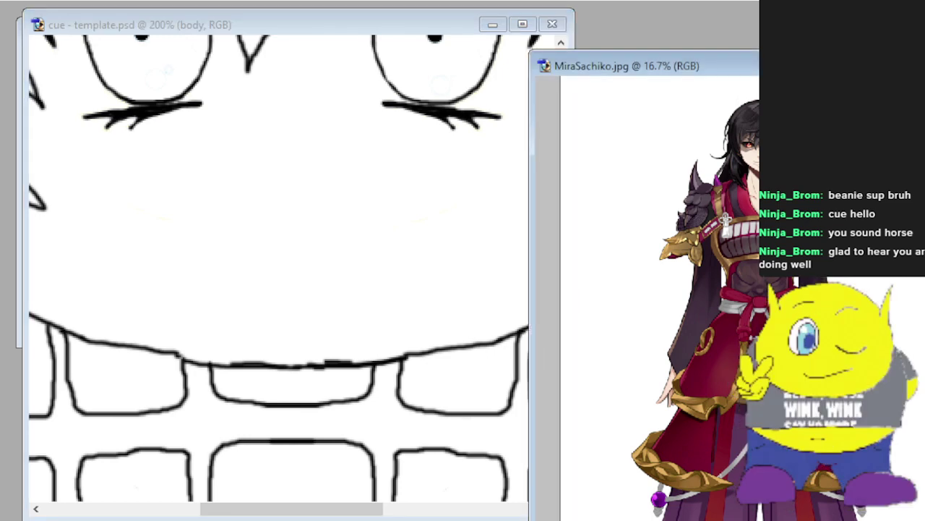
{"action": "key", "text": "ctrl+plus"}
{"action": "key", "text": "ctrl+plus"}
{"action": "key", "text": "ctrl+plus"}
{"action": "key", "text": "ctrl+plus"}
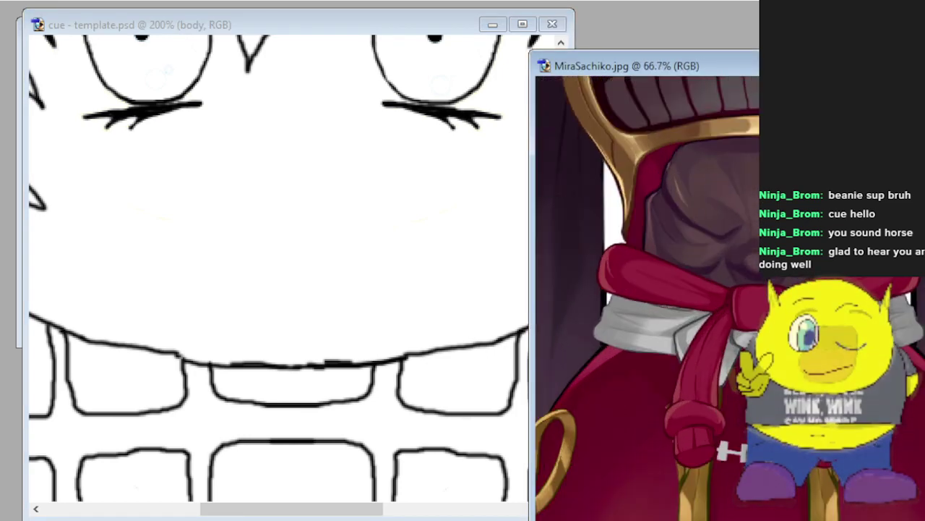
{"action": "scroll", "coordinate": [647, 297], "scroll_direction": "up", "scroll_amount": 5}
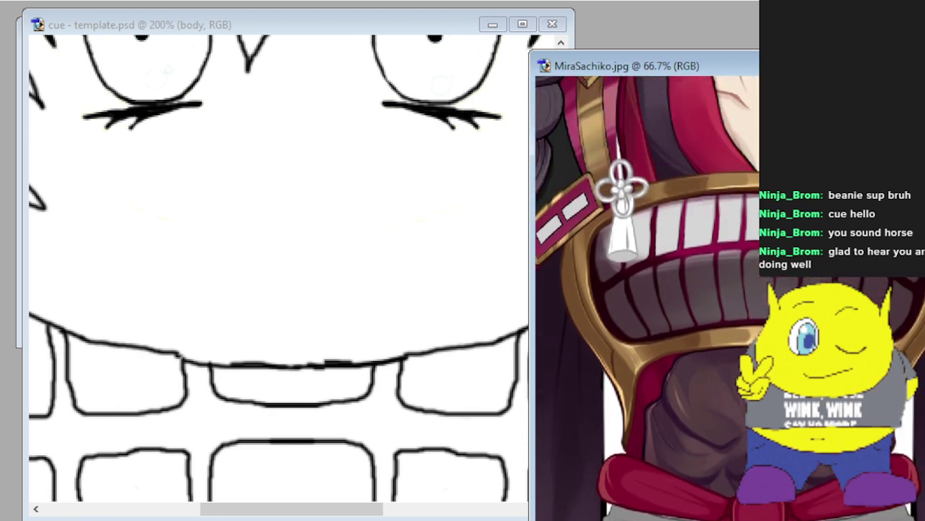
{"action": "scroll", "coordinate": [647, 296], "scroll_direction": "up", "scroll_amount": 5}
{"action": "scroll", "coordinate": [647, 297], "scroll_direction": "up", "scroll_amount": 3}
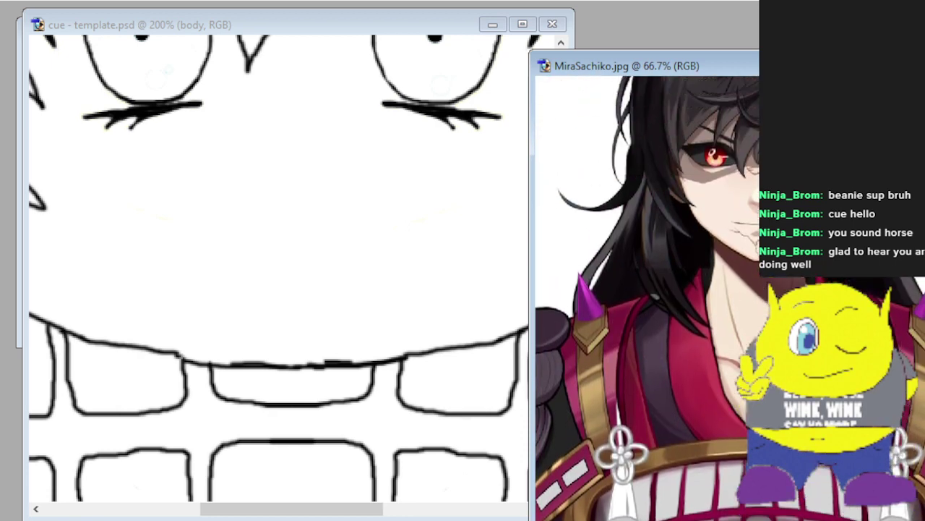
{"action": "key", "text": "ctrl+plus"}
{"action": "key", "text": "ctrl+plus"}
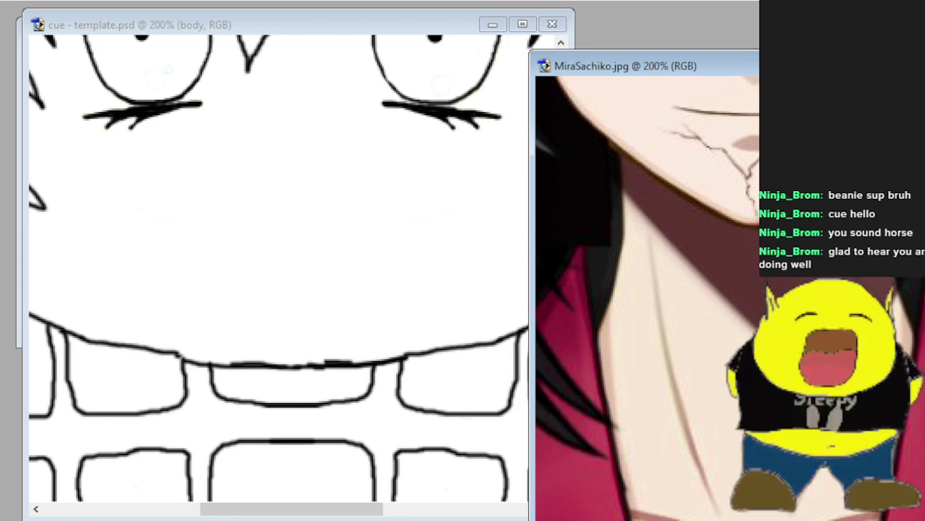
{"action": "scroll", "coordinate": [647, 296], "scroll_direction": "up", "scroll_amount": 5}
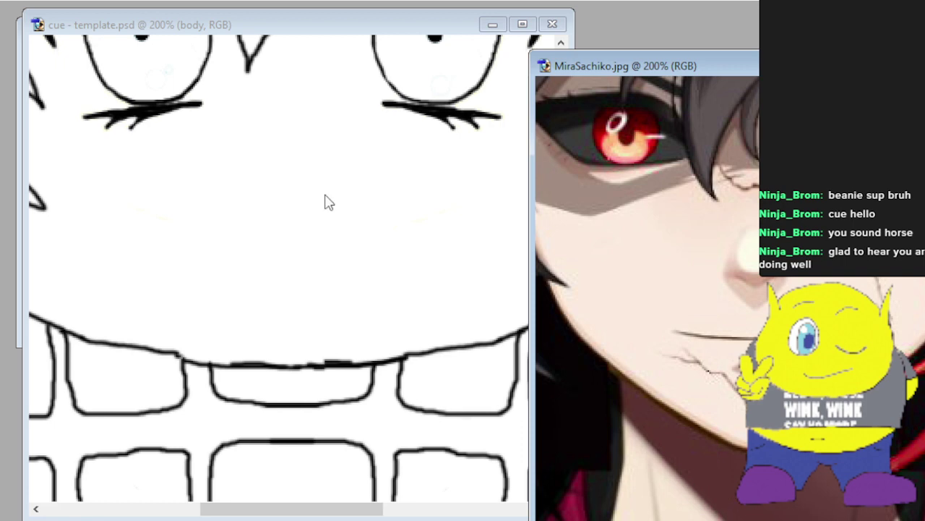
{"action": "left_click", "coordinate": [322, 22]}
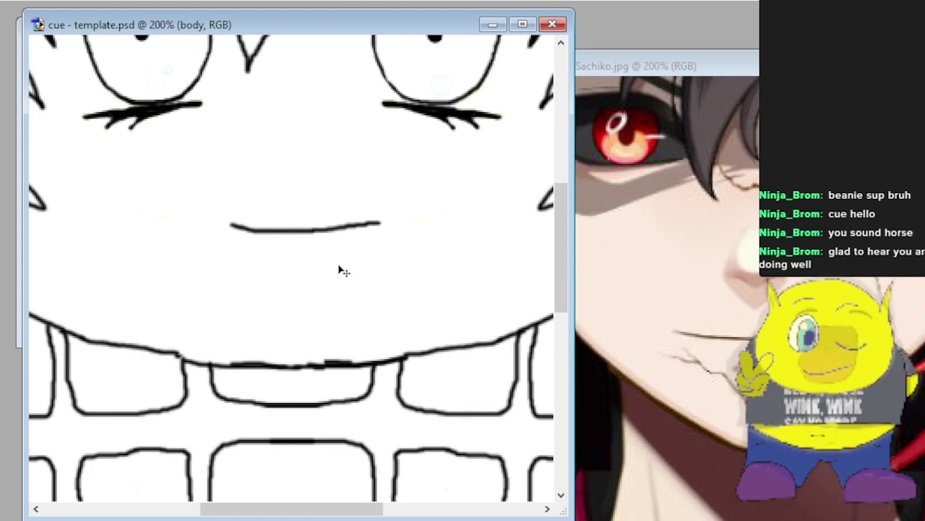
Select the mouth line and move it slightly up and toward the centre between the eyes.
{"action": "key", "text": "ctrl+minus"}
{"action": "key", "text": "ctrl+minus"}
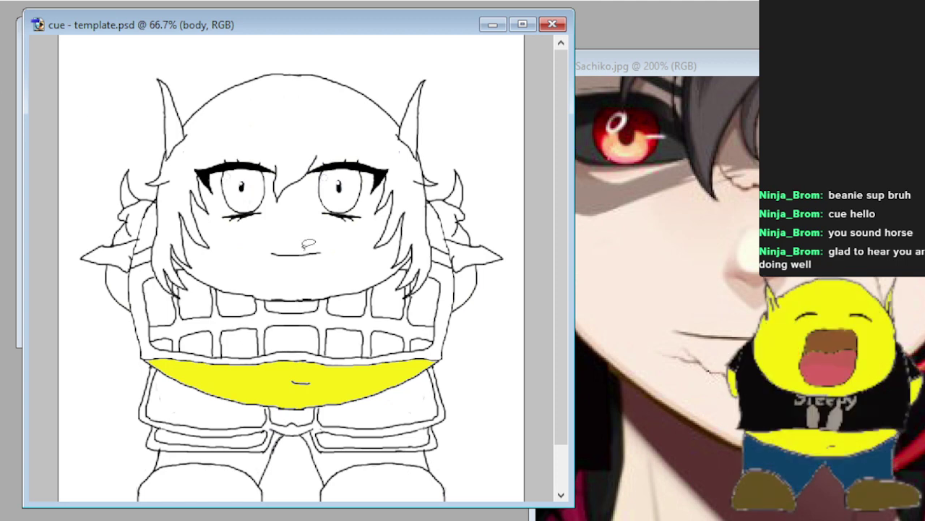
{"action": "left_click_drag", "start_coordinate": [321, 261], "coordinate": [266, 262]}
{"action": "left_click_drag", "start_coordinate": [307, 227], "coordinate": [310, 233]}
{"action": "key", "text": "Delete"}
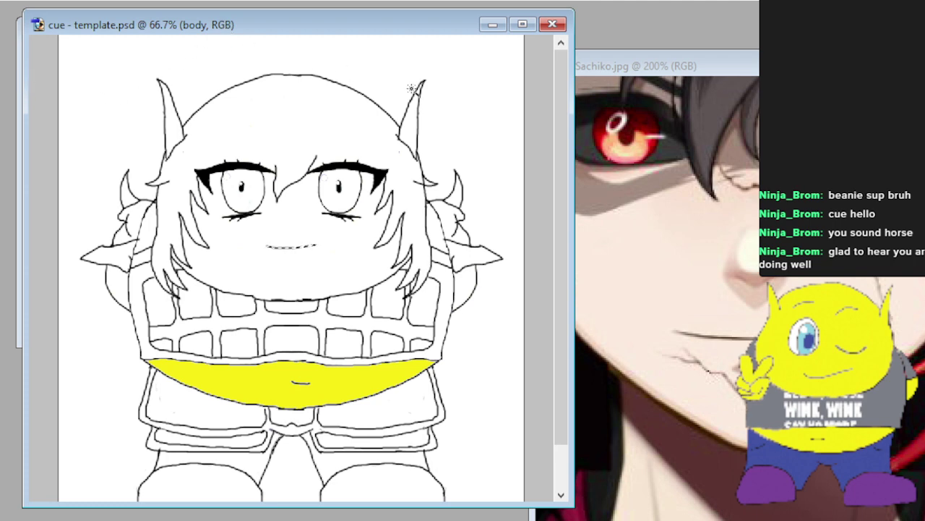
Try to select the hair area enclosed by the head outline, eyelashes and side locks, with the reference's hair in view.
{"action": "scroll", "coordinate": [711, 208], "scroll_direction": "up", "scroll_amount": 5}
{"action": "scroll", "coordinate": [711, 211], "scroll_direction": "up", "scroll_amount": 5}
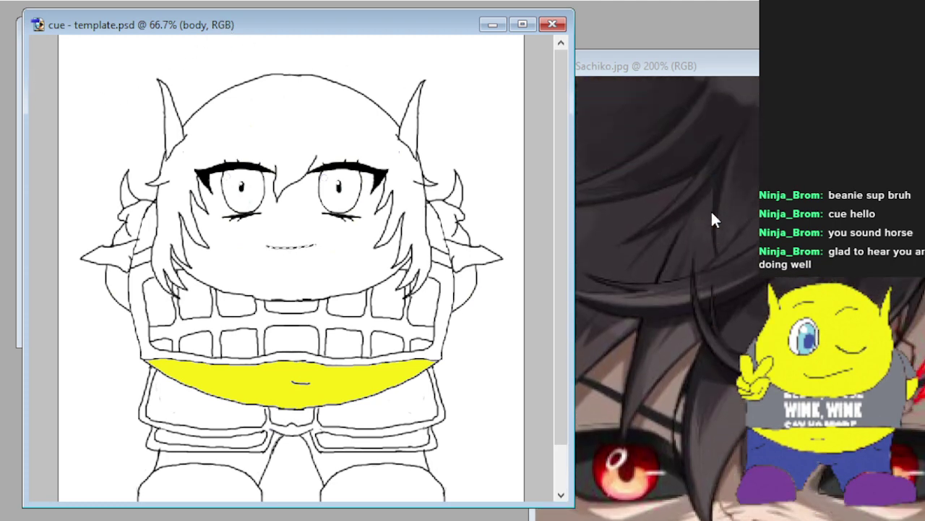
{"action": "scroll", "coordinate": [706, 224], "scroll_direction": "down", "scroll_amount": 2}
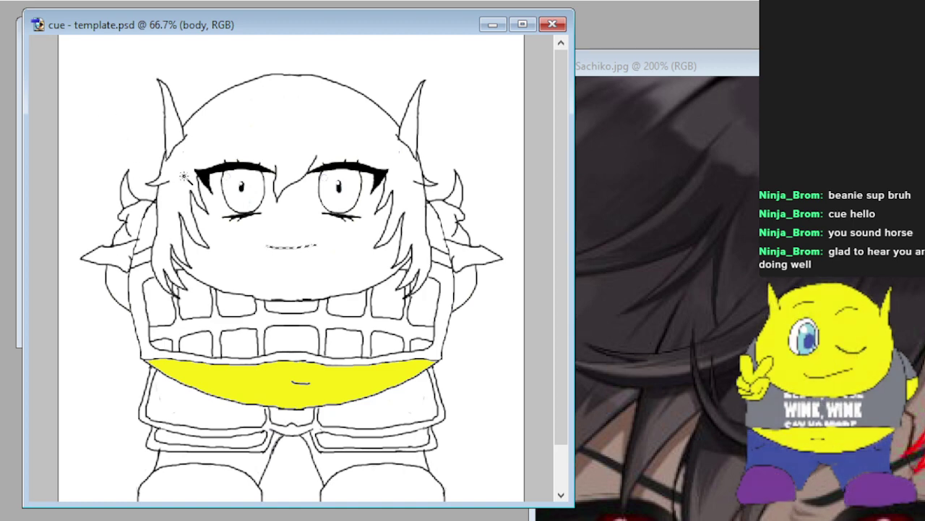
{"action": "left_click", "coordinate": [243, 148]}
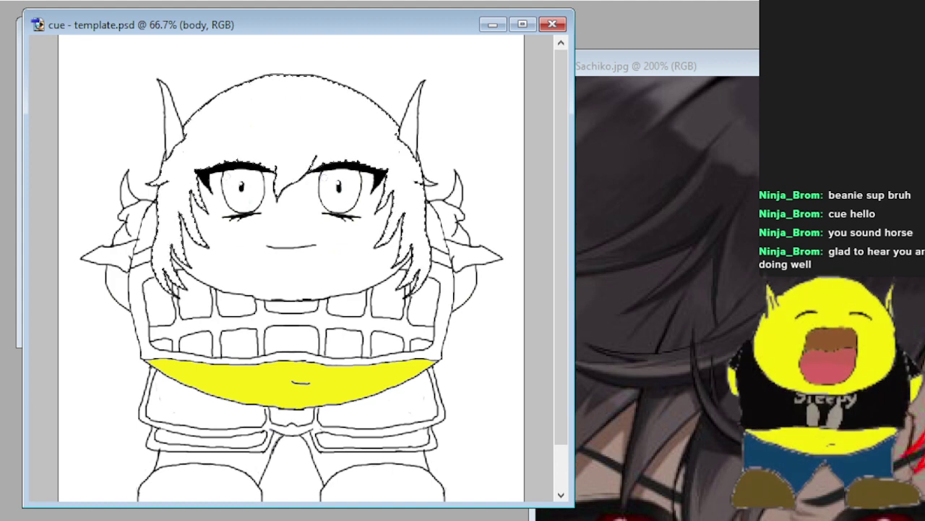
{"action": "key", "text": "ctrl+plus"}
{"action": "key", "text": "ctrl+plus"}
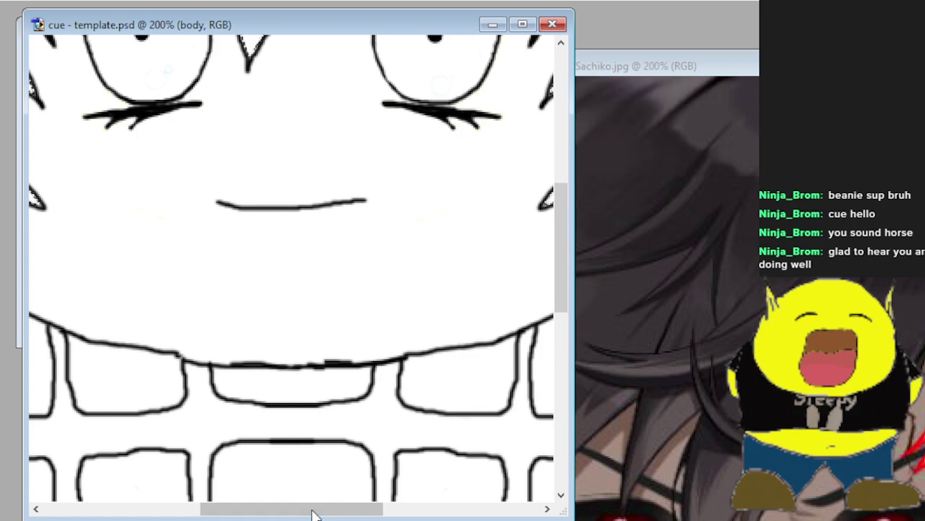
{"action": "left_click_drag", "start_coordinate": [315, 513], "coordinate": [431, 513]}
{"action": "scroll", "coordinate": [357, 196], "scroll_direction": "up", "scroll_amount": 4}
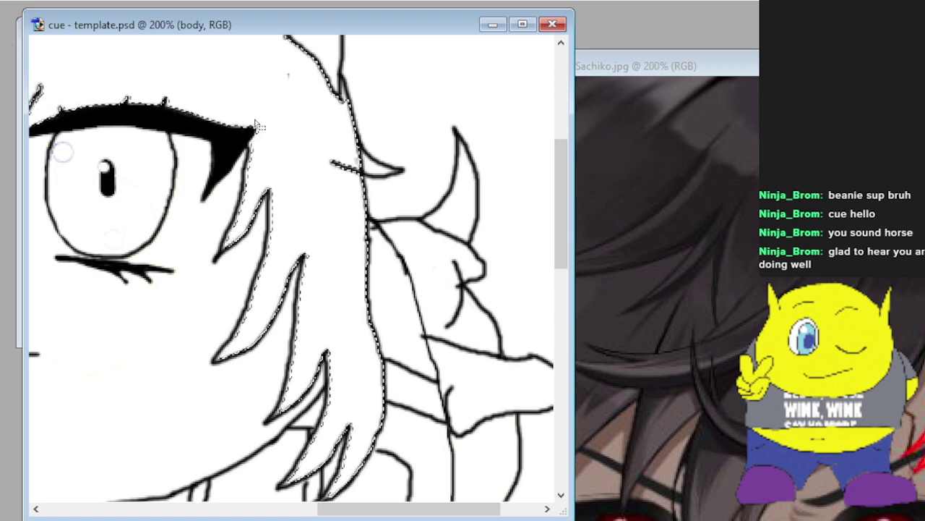
{"action": "left_click", "coordinate": [470, 112]}
{"action": "scroll", "coordinate": [413, 101], "scroll_direction": "up", "scroll_amount": 2}
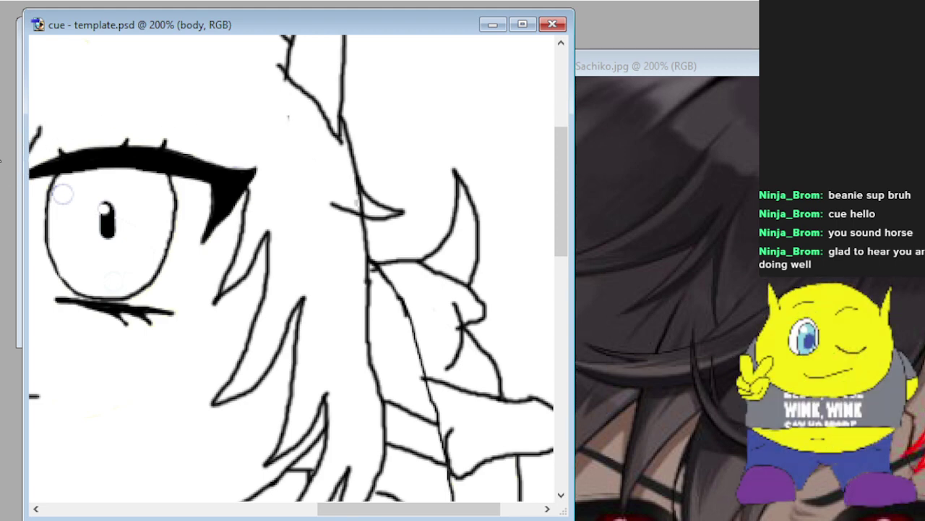
{"action": "left_click_drag", "start_coordinate": [272, 112], "coordinate": [293, 114]}
{"action": "key", "text": "ctrl+z"}
{"action": "left_click_drag", "start_coordinate": [231, 118], "coordinate": [289, 123]}
{"action": "key", "text": "ctrl+shift+i"}
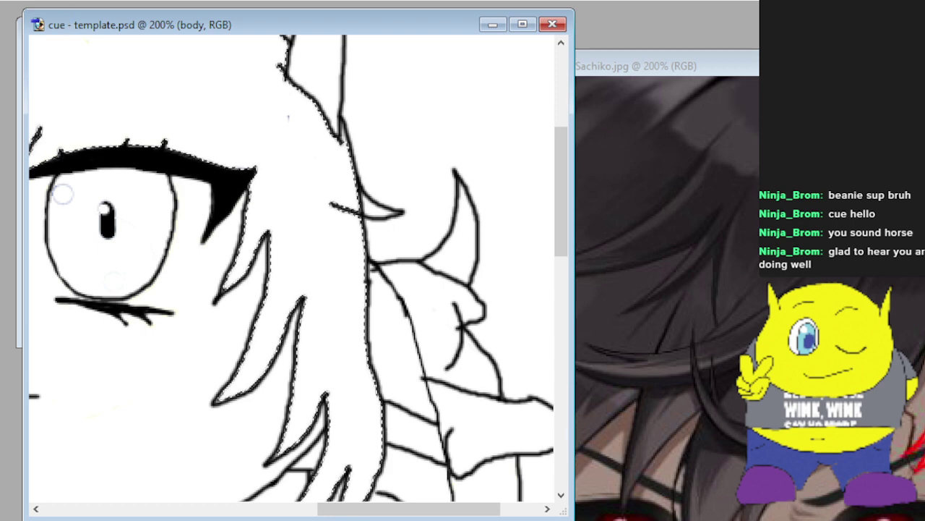
{"action": "key", "text": "ctrl+d"}
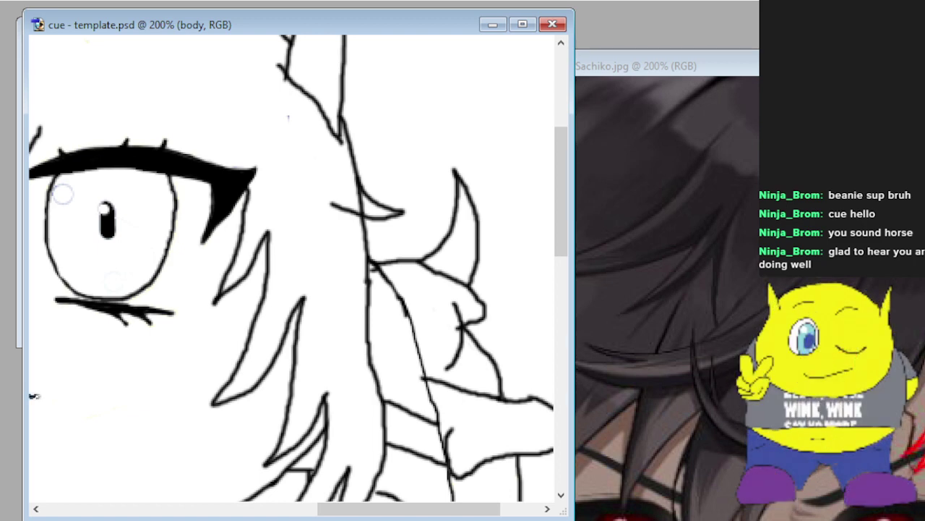
Delete the white background from the body layer so only the line art and the belly's yellow fill remain.
{"action": "key", "text": "Delete"}
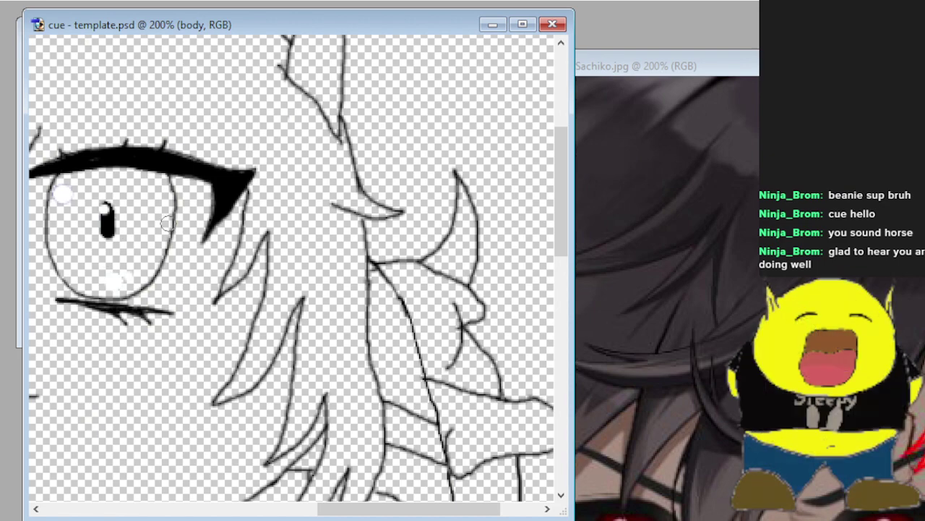
{"action": "key", "text": "ctrl+minus"}
{"action": "key", "text": "ctrl+minus"}
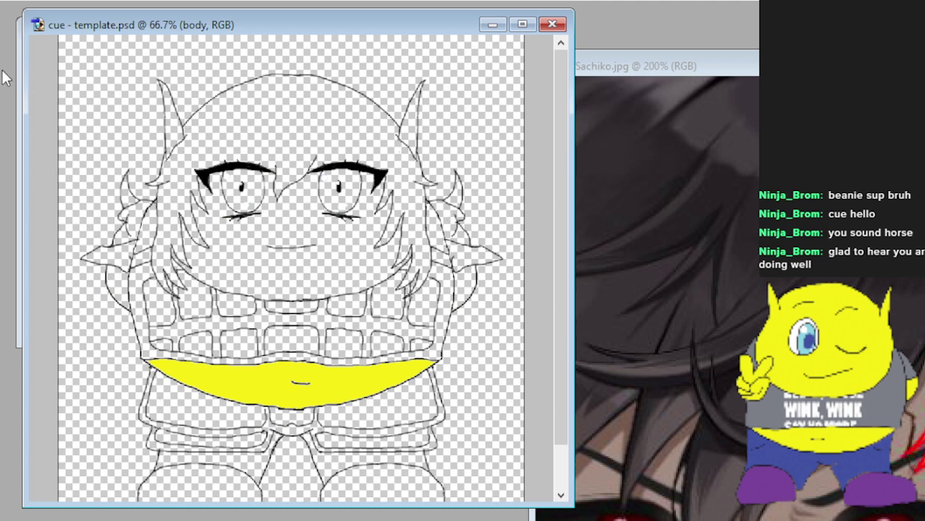
Select the hair area, including the fringe and side locks, and paint it dark grey.
{"action": "left_click", "coordinate": [258, 115]}
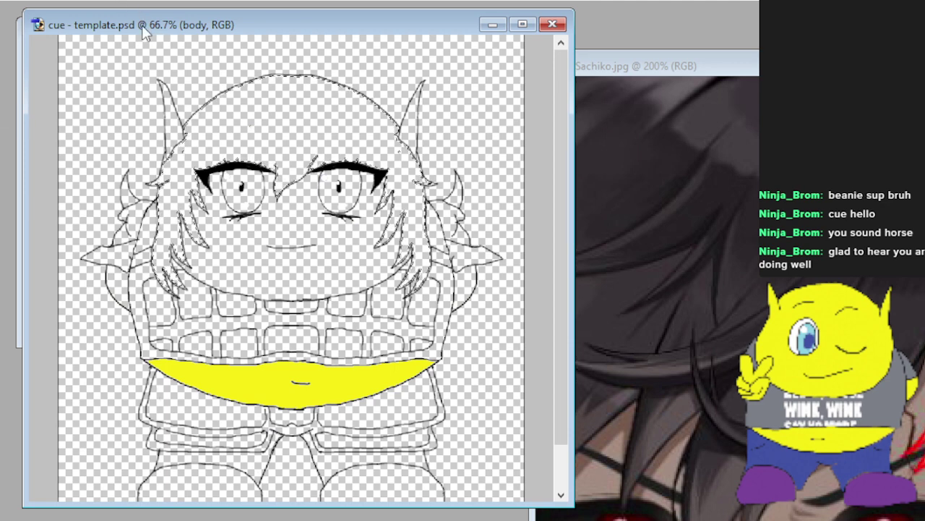
{"action": "mouse_move", "coordinate": [364, 112]}
{"action": "left_mouse_down"}
{"action": "mouse_move", "coordinate": [411, 242]}
{"action": "mouse_move", "coordinate": [346, 139]}
{"action": "left_mouse_up"}
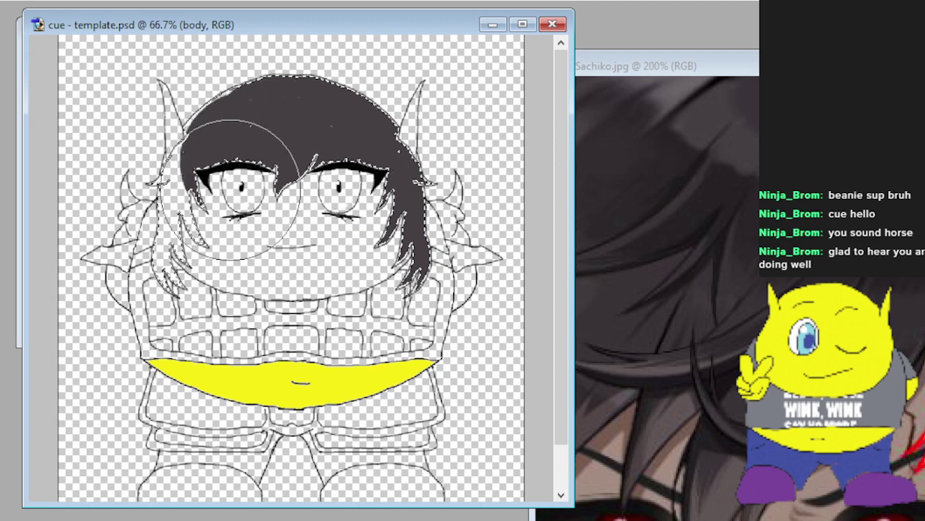
{"action": "mouse_move", "coordinate": [230, 190]}
{"action": "left_mouse_down"}
{"action": "mouse_move", "coordinate": [252, 81]}
{"action": "mouse_move", "coordinate": [197, 284]}
{"action": "mouse_move", "coordinate": [222, 151]}
{"action": "mouse_move", "coordinate": [173, 253]}
{"action": "mouse_move", "coordinate": [214, 229]}
{"action": "mouse_move", "coordinate": [318, 87]}
{"action": "left_mouse_up"}
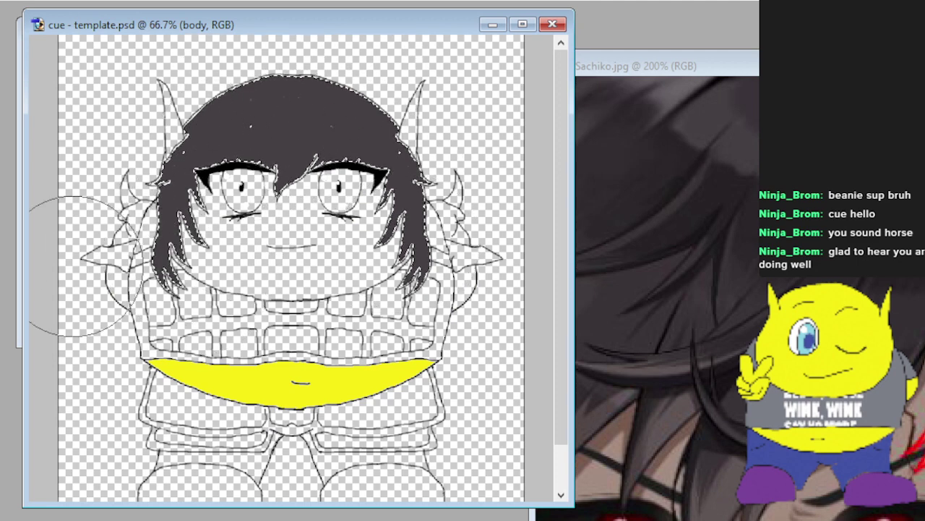
Paint the tips of the side locks on the viewer's right red-orange, using the red streaks in MiraSachiko.jpg as reference.
{"action": "scroll", "coordinate": [749, 264], "scroll_direction": "down", "scroll_amount": 5}
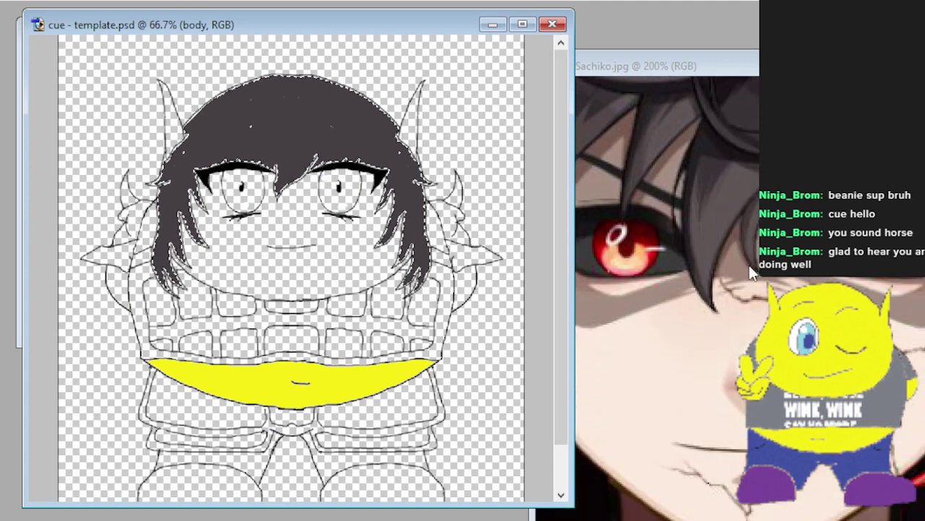
{"action": "scroll", "coordinate": [749, 265], "scroll_direction": "down", "scroll_amount": 4}
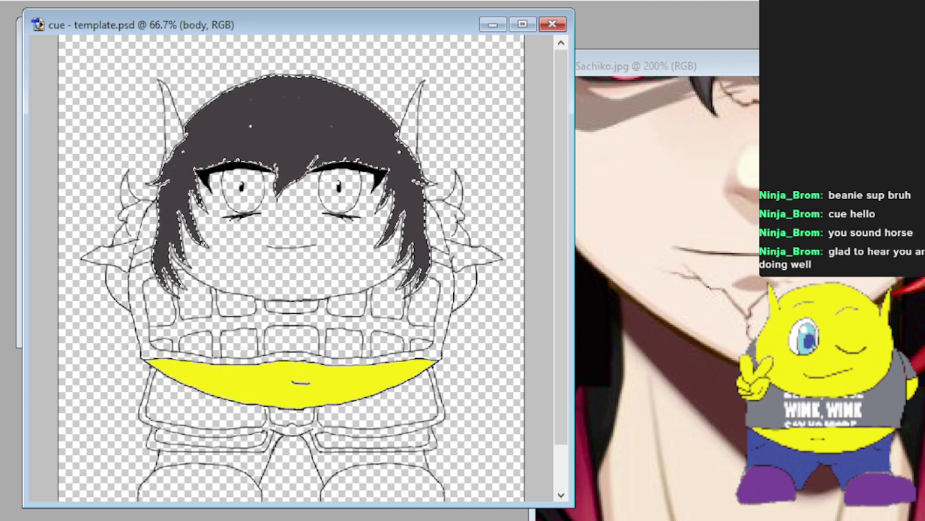
{"action": "left_click", "coordinate": [593, 332]}
{"action": "left_click_drag", "start_coordinate": [798, 56], "coordinate": [694, 11]}
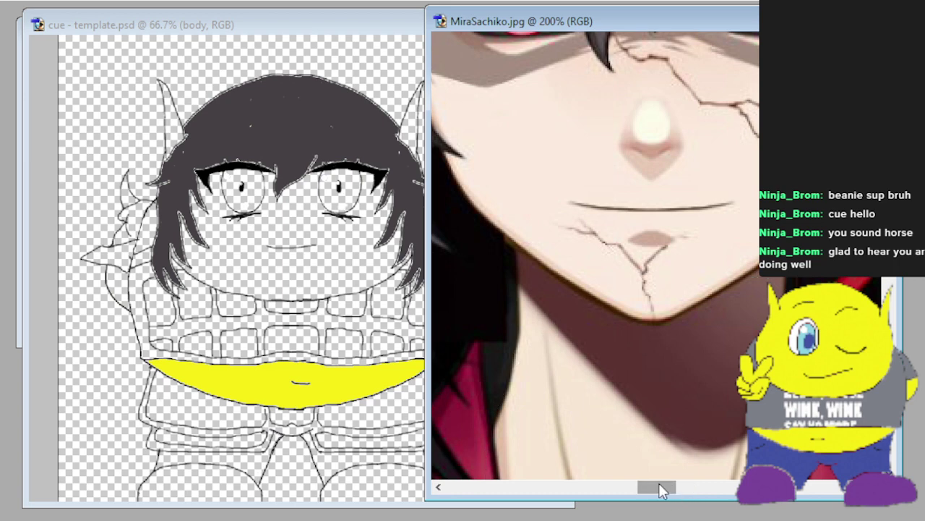
{"action": "scroll", "coordinate": [658, 490], "scroll_direction": "up", "scroll_amount": 3}
{"action": "left_click_drag", "start_coordinate": [657, 489], "coordinate": [682, 489]}
{"action": "scroll", "coordinate": [571, 289], "scroll_direction": "up", "scroll_amount": 5}
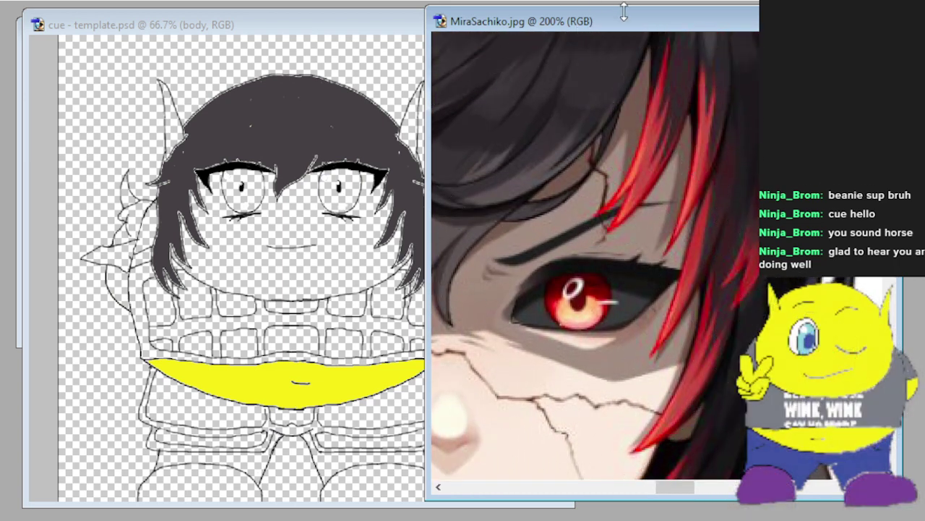
{"action": "left_click_drag", "start_coordinate": [661, 24], "coordinate": [721, 36]}
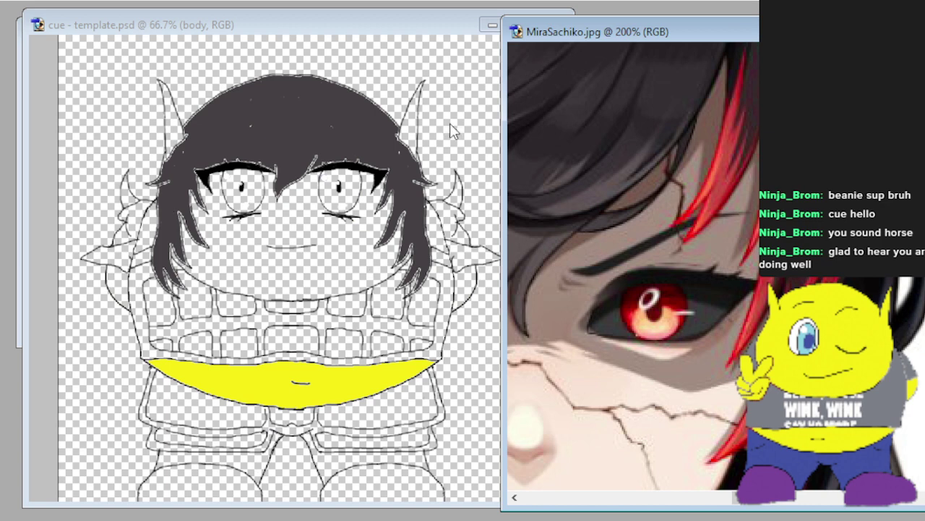
{"action": "left_click", "coordinate": [394, 45]}
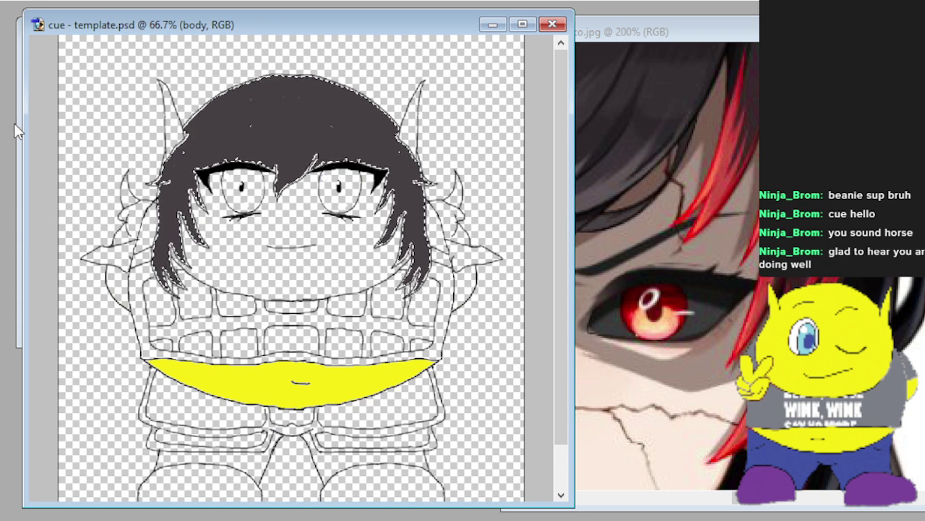
{"action": "left_click_drag", "start_coordinate": [399, 291], "coordinate": [406, 286]}
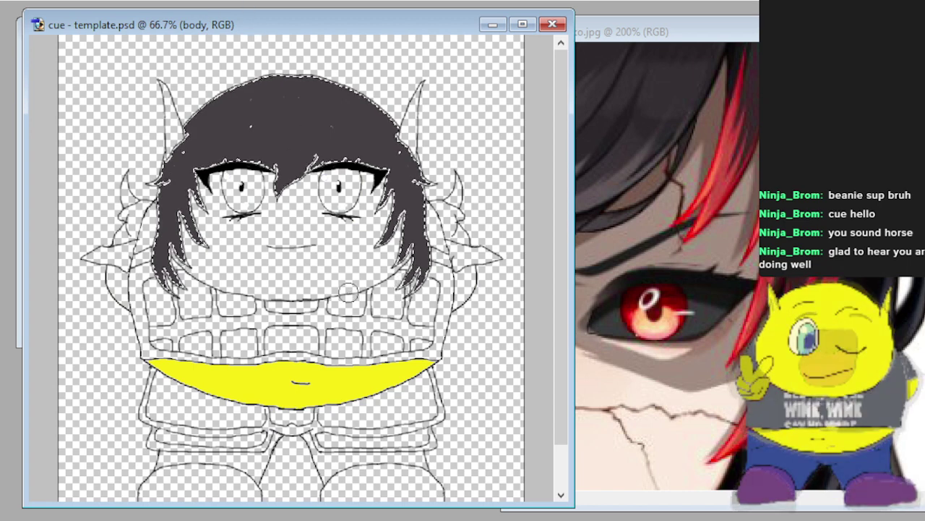
{"action": "left_click_drag", "start_coordinate": [403, 286], "coordinate": [398, 256]}
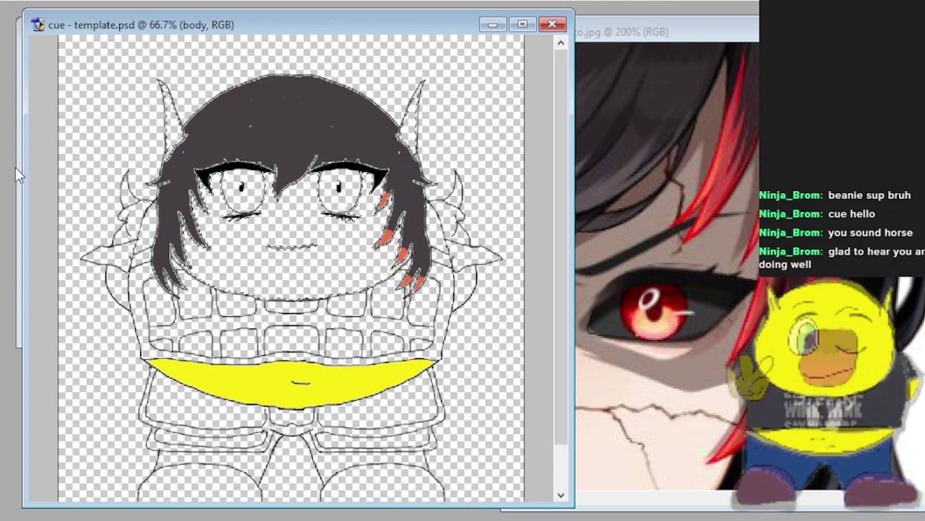
Paint both pointed ears and the face yellow, leaving the eyes unfilled.
{"action": "left_click_drag", "start_coordinate": [165, 87], "coordinate": [173, 133]}
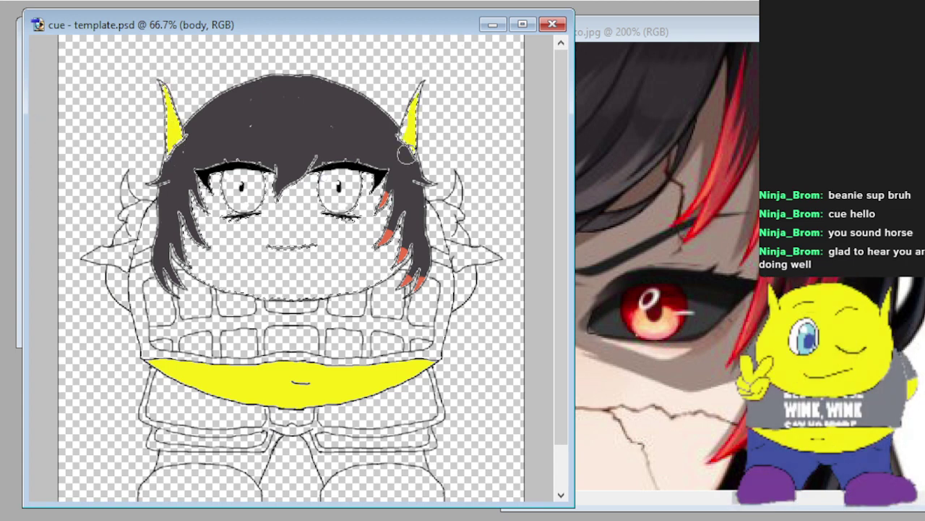
{"action": "left_click_drag", "start_coordinate": [389, 186], "coordinate": [405, 218]}
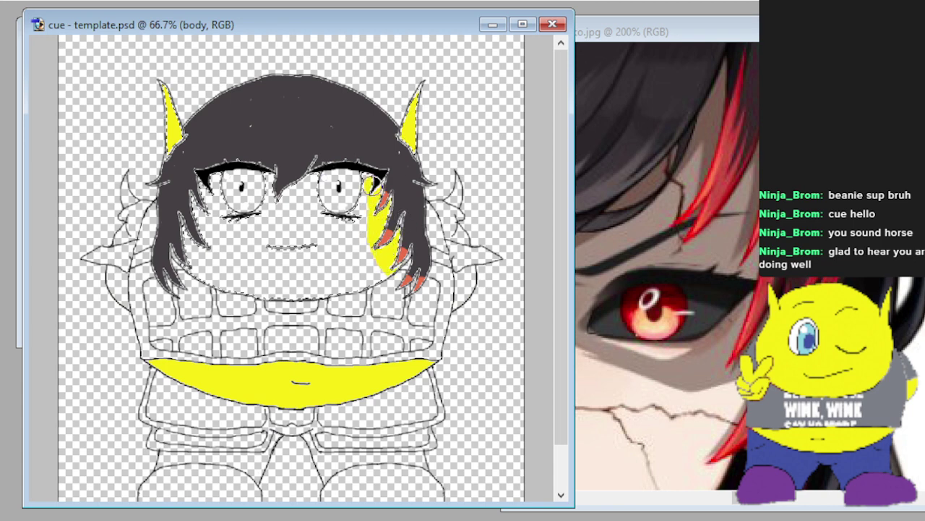
{"action": "left_click_drag", "start_coordinate": [321, 223], "coordinate": [373, 254]}
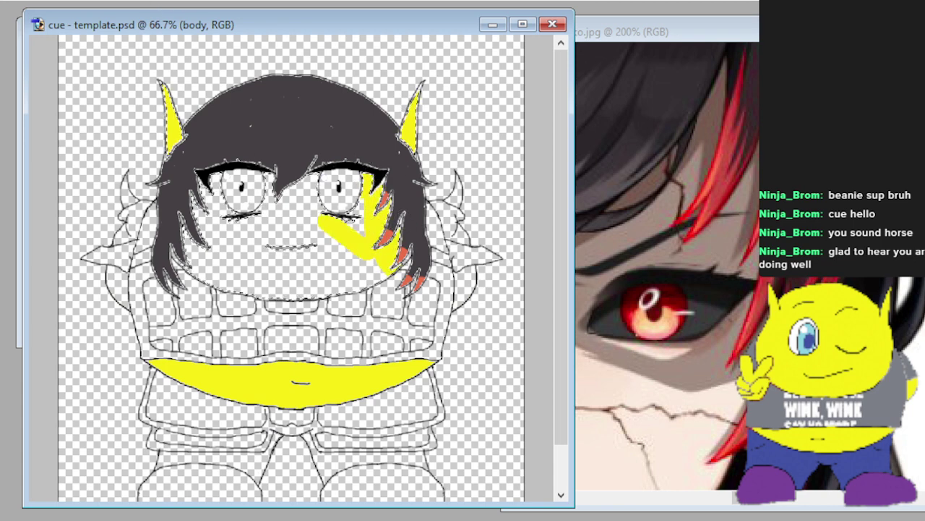
{"action": "mouse_move", "coordinate": [362, 188]}
{"action": "left_mouse_down"}
{"action": "mouse_move", "coordinate": [170, 206]}
{"action": "mouse_move", "coordinate": [174, 246]}
{"action": "mouse_move", "coordinate": [384, 260]}
{"action": "mouse_move", "coordinate": [163, 268]}
{"action": "left_mouse_up"}
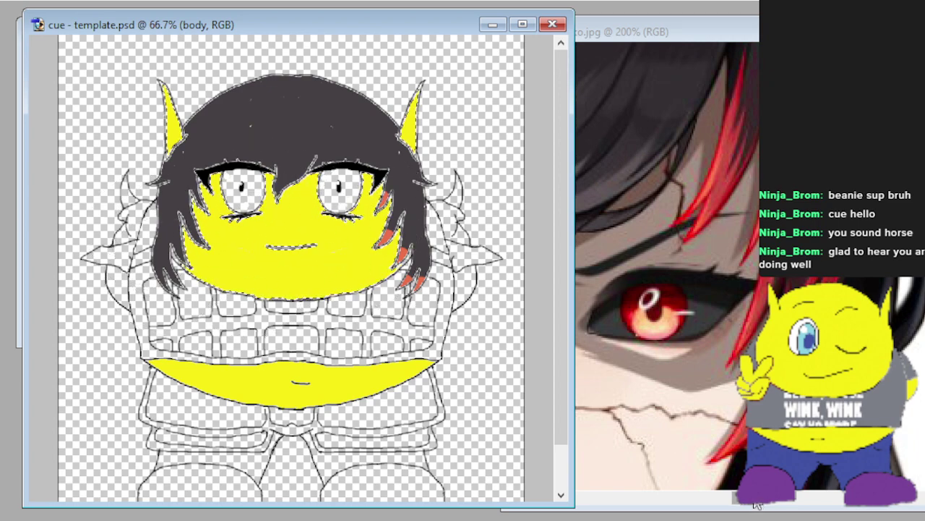
Select the horned shoulder ornaments and paint them greyish purple, with the shoulder armor in MiraSachiko.jpg as reference.
{"action": "left_click", "coordinate": [651, 499]}
{"action": "mouse_move", "coordinate": [651, 499]}
{"action": "left_mouse_down"}
{"action": "mouse_move", "coordinate": [739, 510]}
{"action": "mouse_move", "coordinate": [713, 506]}
{"action": "left_mouse_up"}
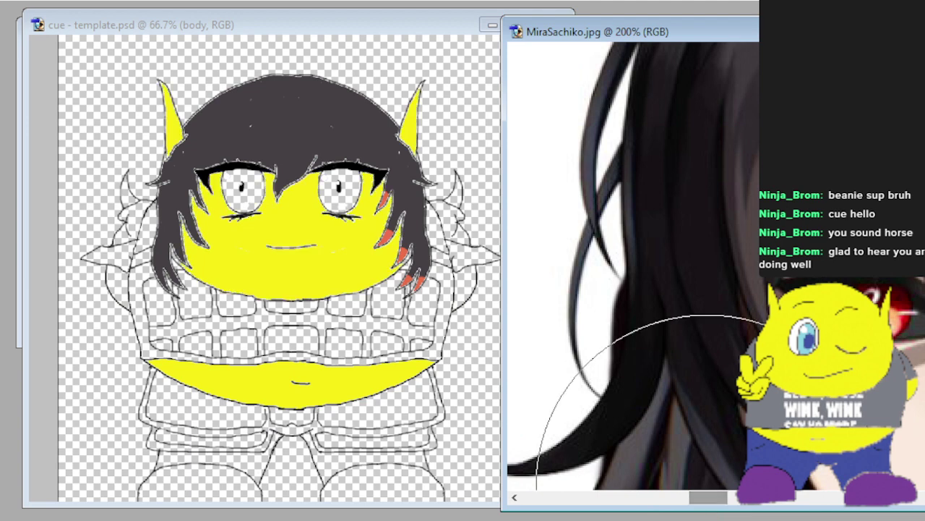
{"action": "scroll", "coordinate": [625, 322], "scroll_direction": "down", "scroll_amount": 10}
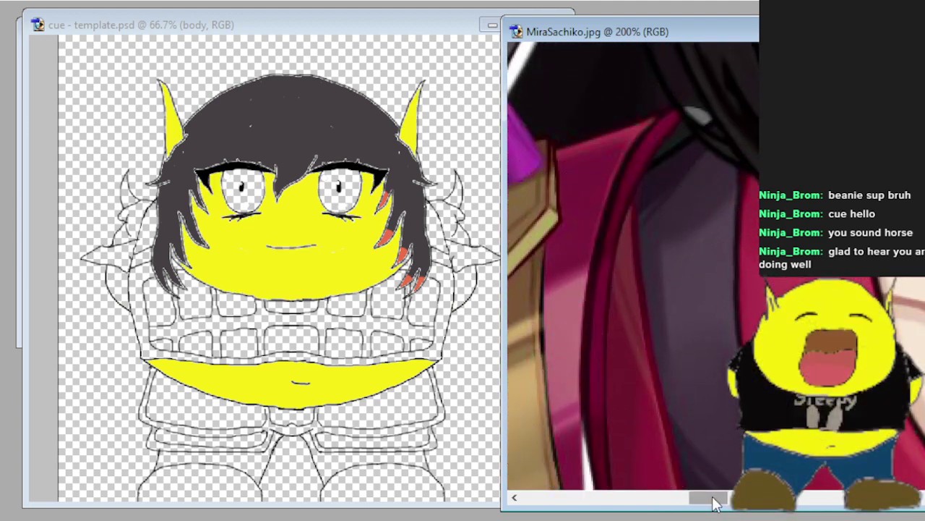
{"action": "left_click_drag", "start_coordinate": [716, 504], "coordinate": [680, 512]}
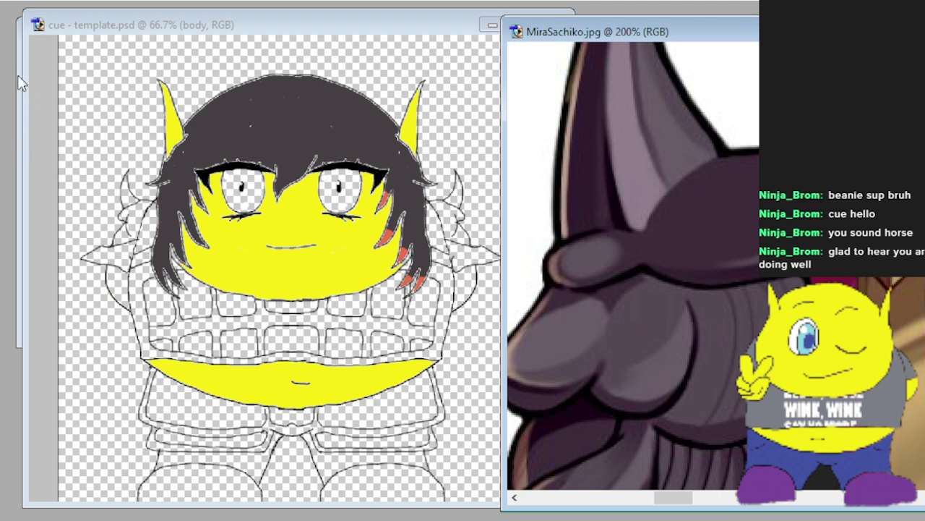
{"action": "left_click", "coordinate": [127, 201]}
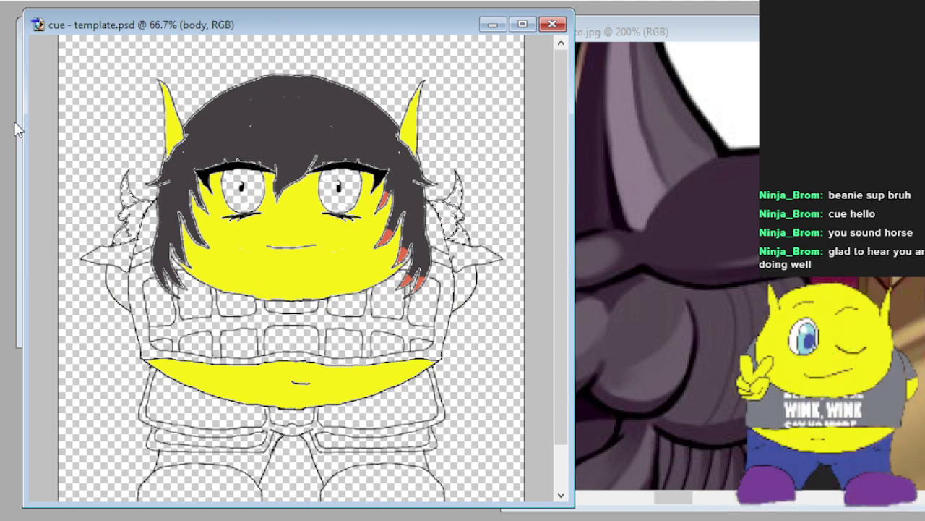
{"action": "left_click_drag", "start_coordinate": [123, 188], "coordinate": [144, 231]}
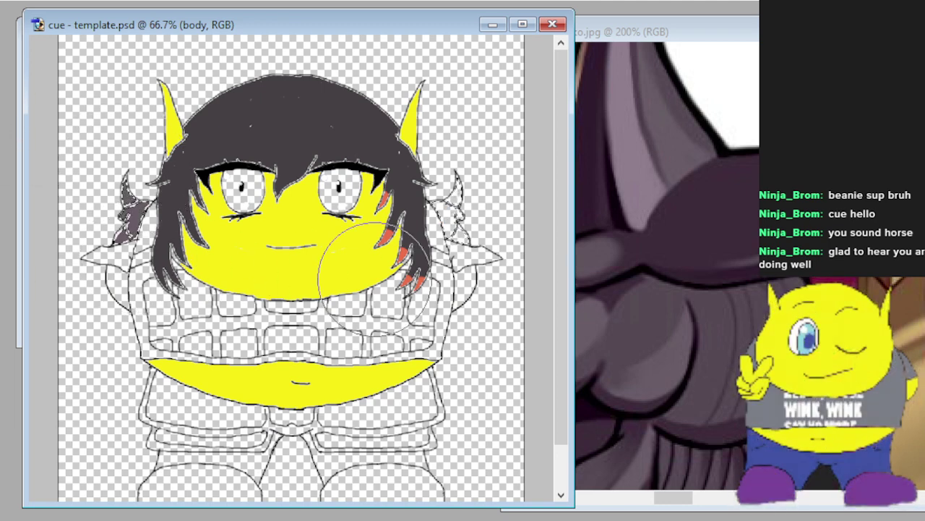
{"action": "mouse_move", "coordinate": [364, 268]}
{"action": "left_mouse_down"}
{"action": "mouse_move", "coordinate": [440, 206]}
{"action": "mouse_move", "coordinate": [429, 181]}
{"action": "mouse_move", "coordinate": [415, 243]}
{"action": "mouse_move", "coordinate": [423, 275]}
{"action": "mouse_move", "coordinate": [429, 184]}
{"action": "mouse_move", "coordinate": [452, 178]}
{"action": "mouse_move", "coordinate": [467, 250]}
{"action": "left_mouse_up"}
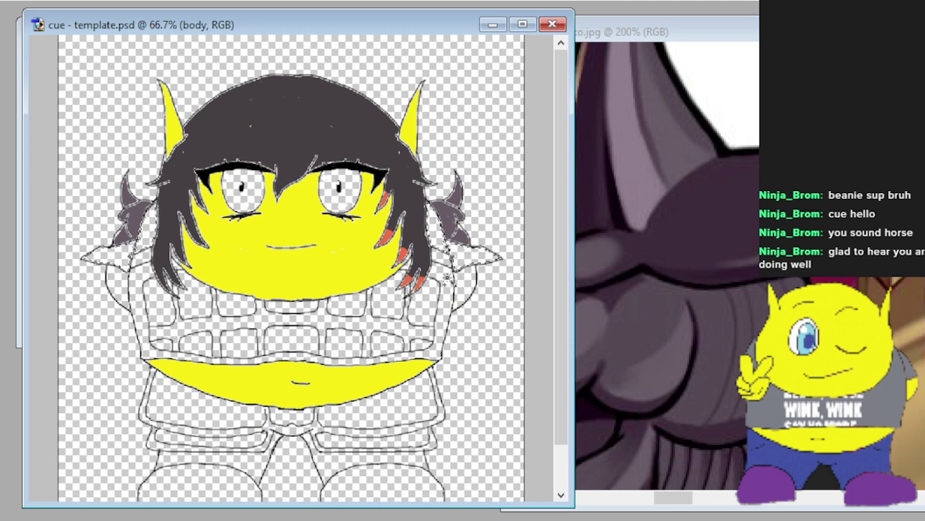
Select the armor's trim around the shoulders, chest plate and skirt panels and paint it tan gold.
{"action": "left_click", "coordinate": [446, 277]}
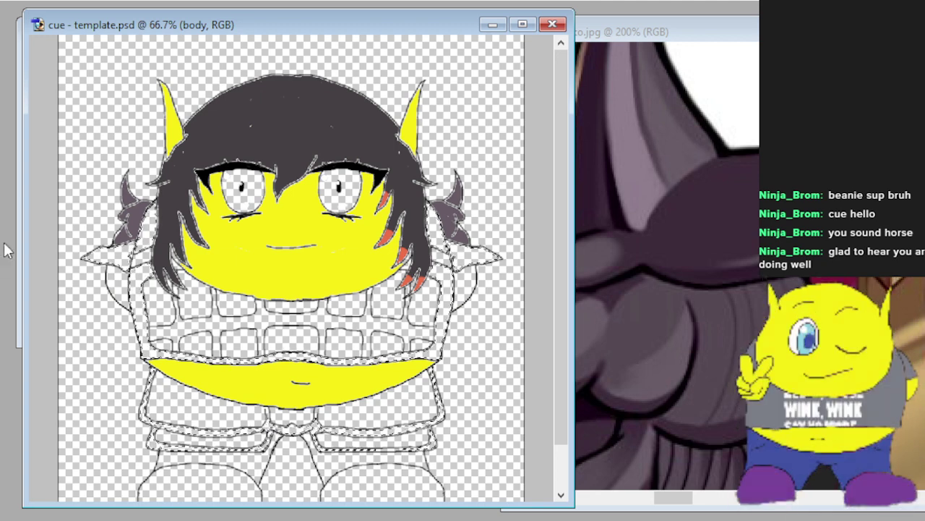
{"action": "mouse_move", "coordinate": [58, 278]}
{"action": "left_mouse_down"}
{"action": "mouse_move", "coordinate": [62, 288]}
{"action": "mouse_move", "coordinate": [114, 287]}
{"action": "mouse_move", "coordinate": [188, 340]}
{"action": "mouse_move", "coordinate": [496, 299]}
{"action": "mouse_move", "coordinate": [444, 184]}
{"action": "mouse_move", "coordinate": [449, 192]}
{"action": "left_mouse_up"}
{"action": "left_click_drag", "start_coordinate": [499, 340], "coordinate": [359, 443]}
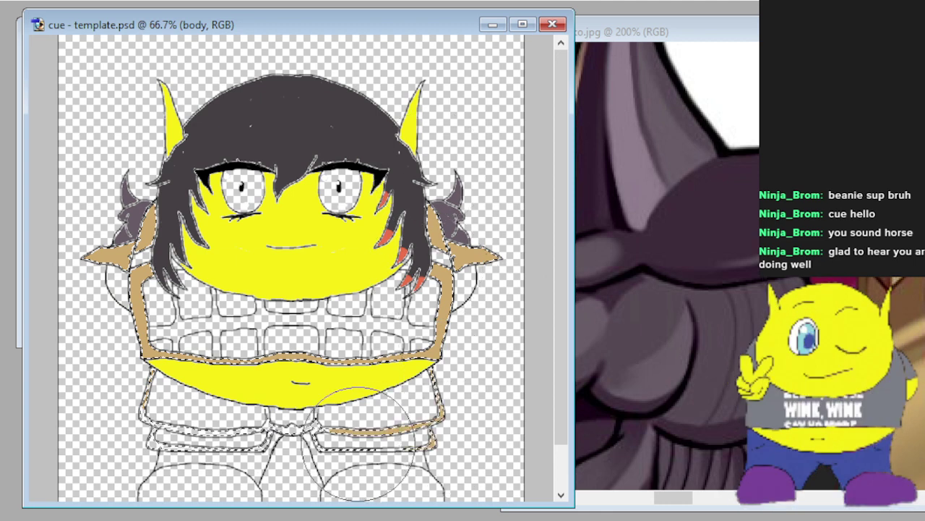
{"action": "mouse_move", "coordinate": [436, 414]}
{"action": "left_mouse_down"}
{"action": "mouse_move", "coordinate": [301, 452]}
{"action": "mouse_move", "coordinate": [83, 409]}
{"action": "mouse_move", "coordinate": [422, 433]}
{"action": "mouse_move", "coordinate": [315, 434]}
{"action": "left_mouse_up"}
Paint the leg areas above the shoes and both sleeves purple, with the dark purple cloth in MiraSachiko.jpg as reference.
{"action": "scroll", "coordinate": [672, 267], "scroll_direction": "down", "scroll_amount": 3}
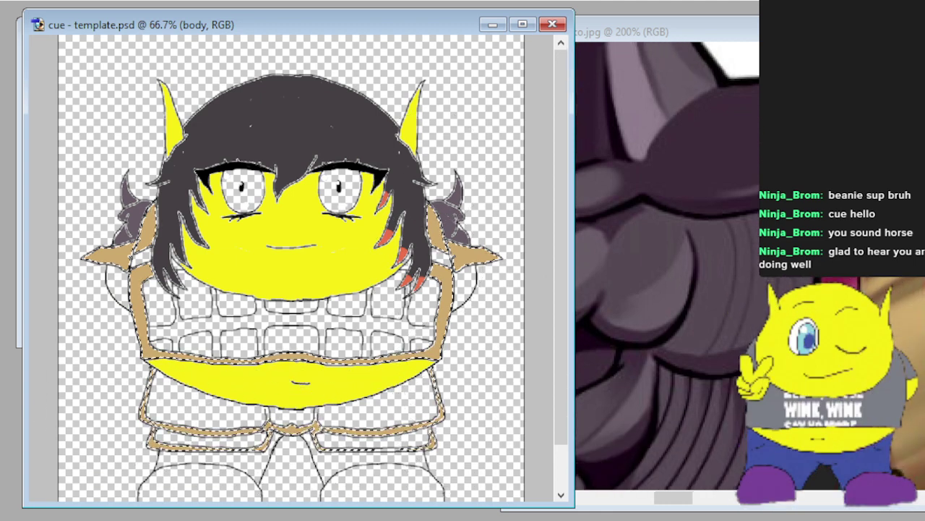
{"action": "scroll", "coordinate": [665, 267], "scroll_direction": "down", "scroll_amount": 10}
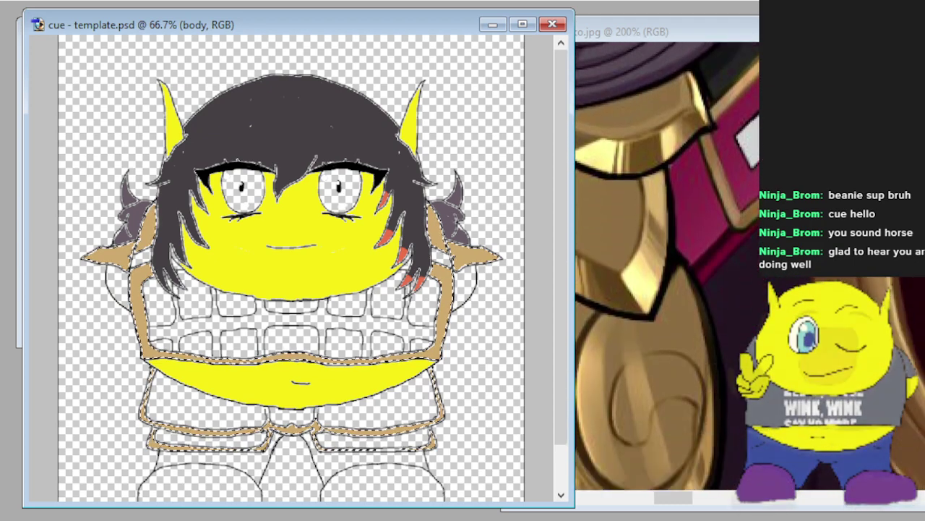
{"action": "scroll", "coordinate": [667, 266], "scroll_direction": "down", "scroll_amount": 10}
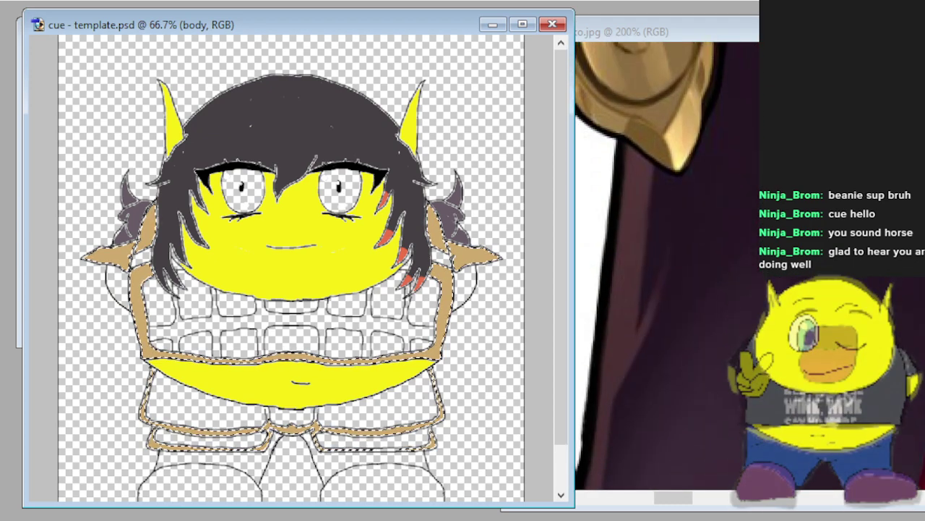
{"action": "scroll", "coordinate": [667, 266], "scroll_direction": "down", "scroll_amount": 10}
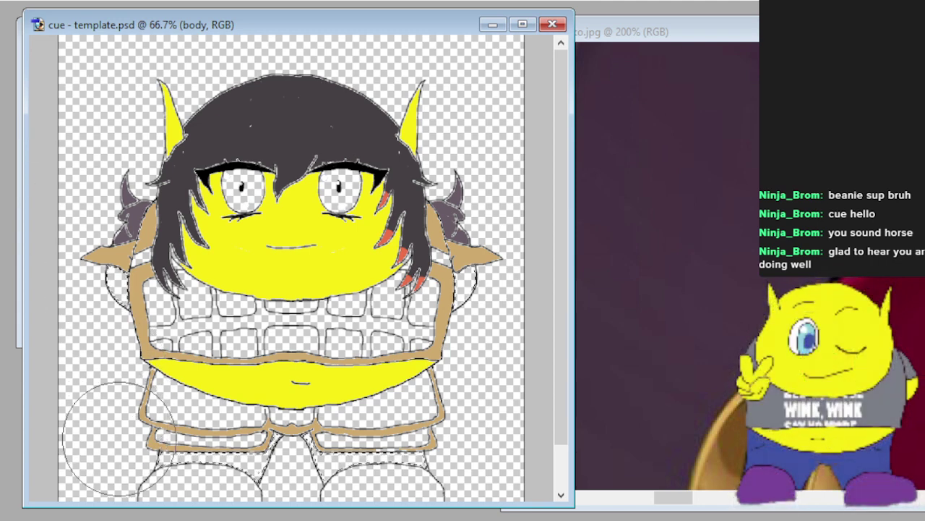
{"action": "left_click_drag", "start_coordinate": [103, 475], "coordinate": [445, 448]}
{"action": "left_click_drag", "start_coordinate": [130, 267], "coordinate": [123, 304]}
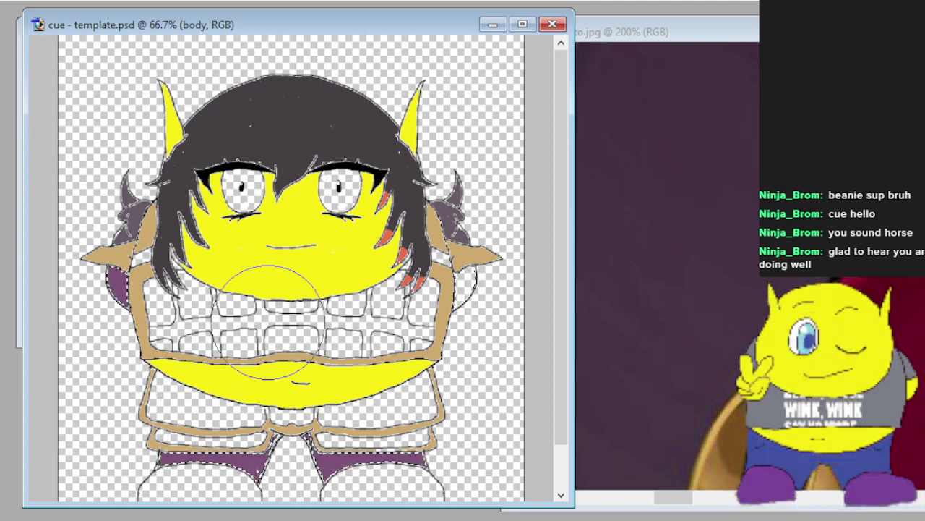
{"action": "left_click_drag", "start_coordinate": [499, 268], "coordinate": [507, 289]}
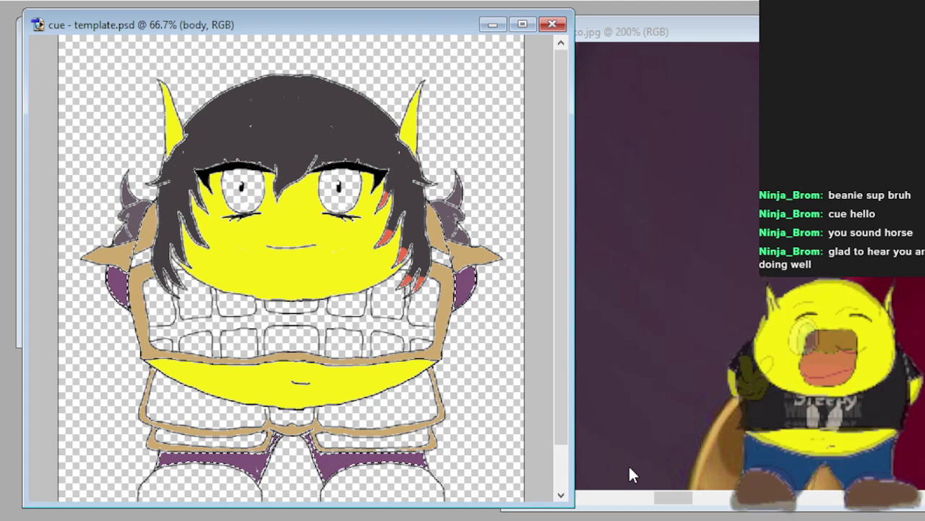
Paint the lower row of chest plates dark brownish grey and the upper row light grey, with the chest armor in MiraSachiko.jpg as reference.
{"action": "key", "text": "ctrl+minus"}
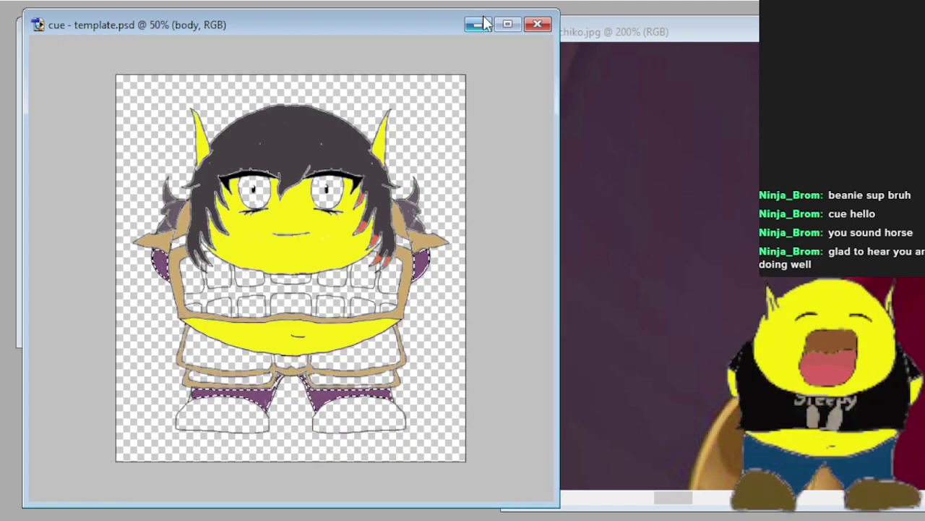
{"action": "left_click", "coordinate": [708, 36]}
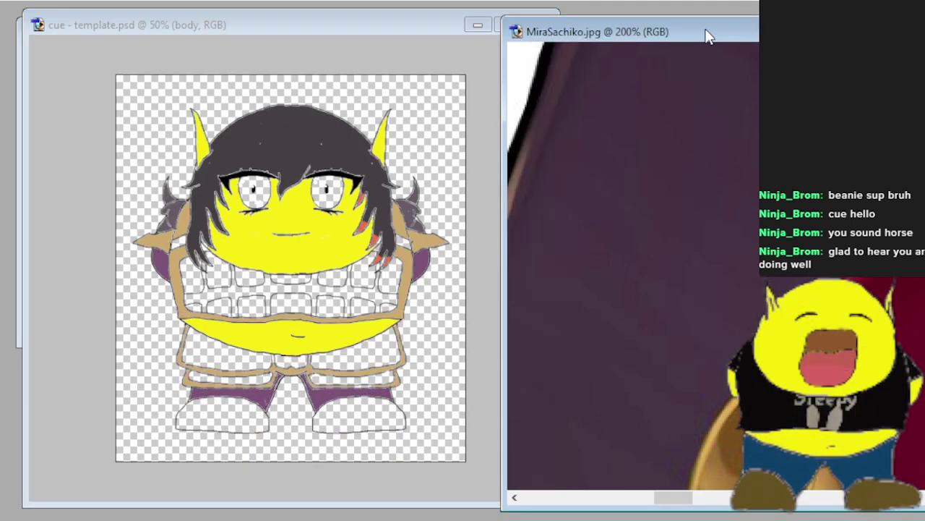
{"action": "key", "text": "ctrl+minus"}
{"action": "key", "text": "ctrl+minus"}
{"action": "key", "text": "ctrl+minus"}
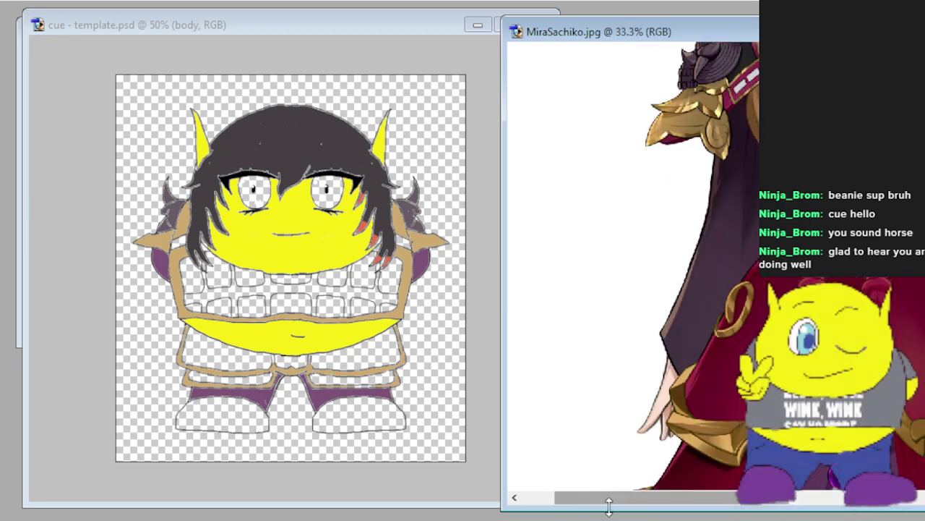
{"action": "left_click_drag", "start_coordinate": [611, 506], "coordinate": [701, 506]}
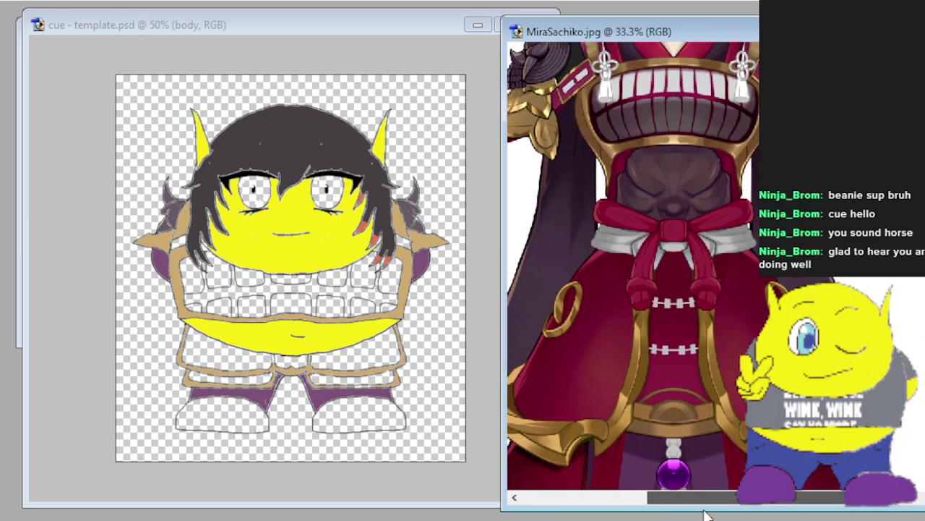
{"action": "scroll", "coordinate": [609, 277], "scroll_direction": "up", "scroll_amount": 3}
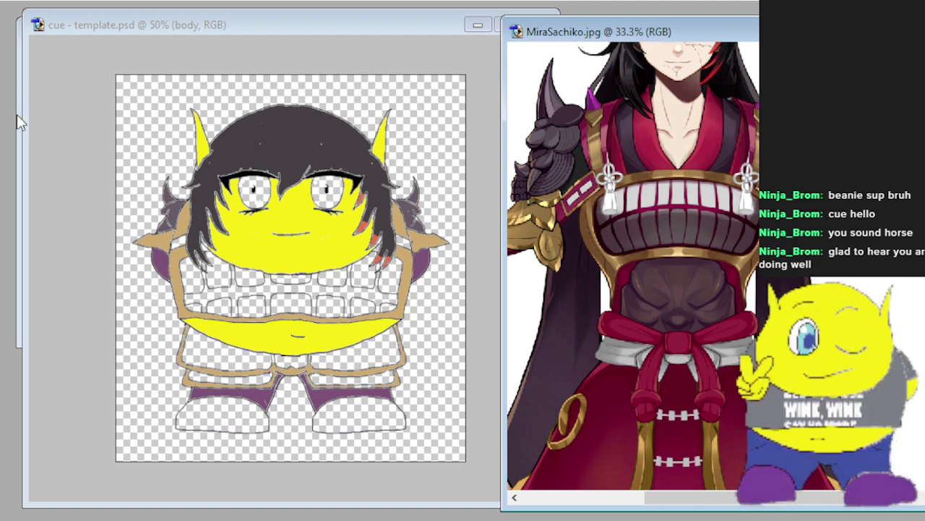
{"action": "left_click", "coordinate": [193, 311]}
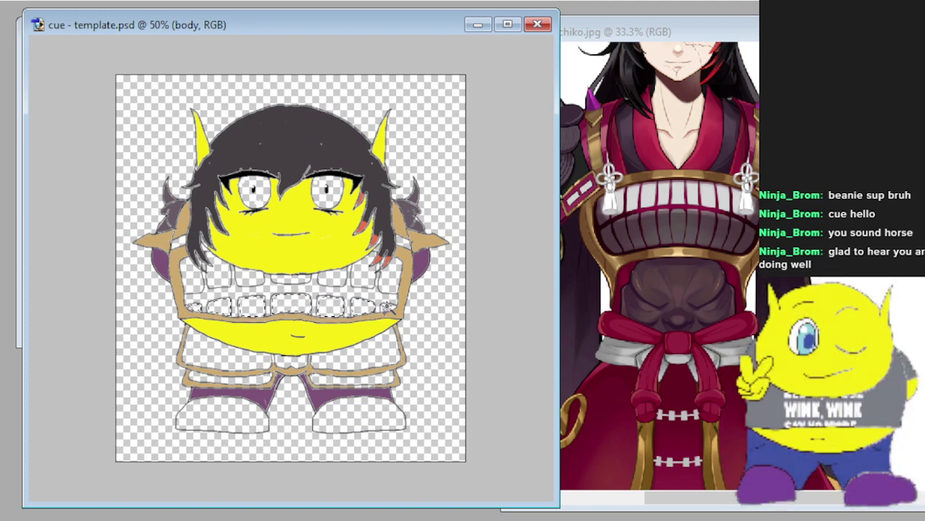
{"action": "key", "text": "alt+BackSpace"}
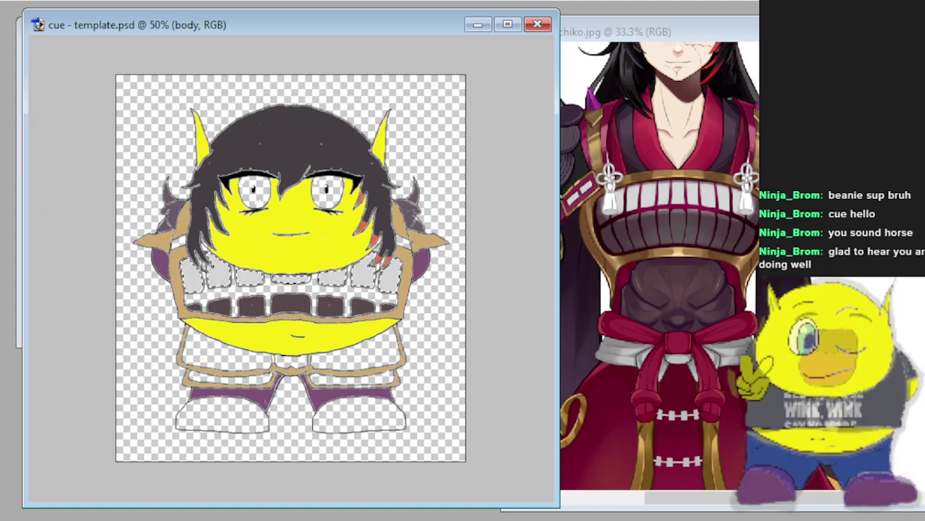
Select the gaps between the chest plates, the shoulder strips and the skirt panels and paint them crimson.
{"action": "key", "text": "i"}
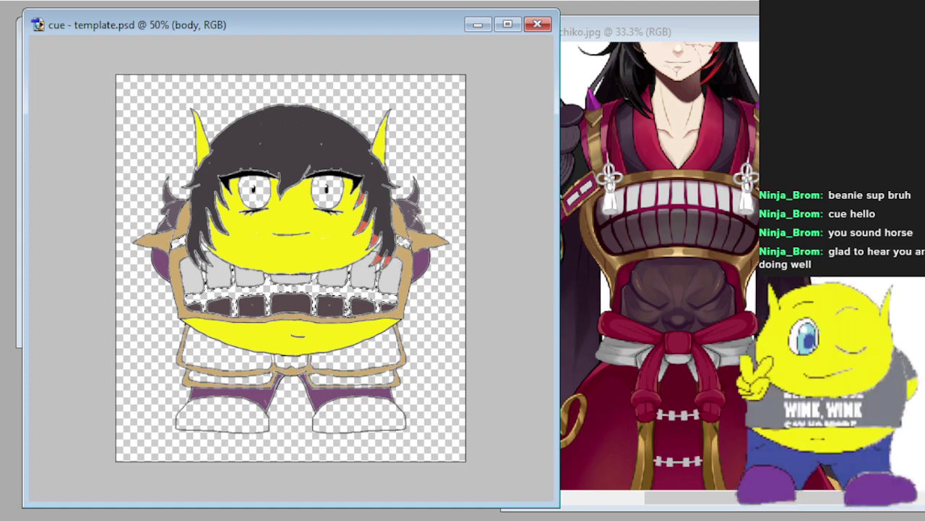
{"action": "left_click", "coordinate": [223, 363], "text": "shift"}
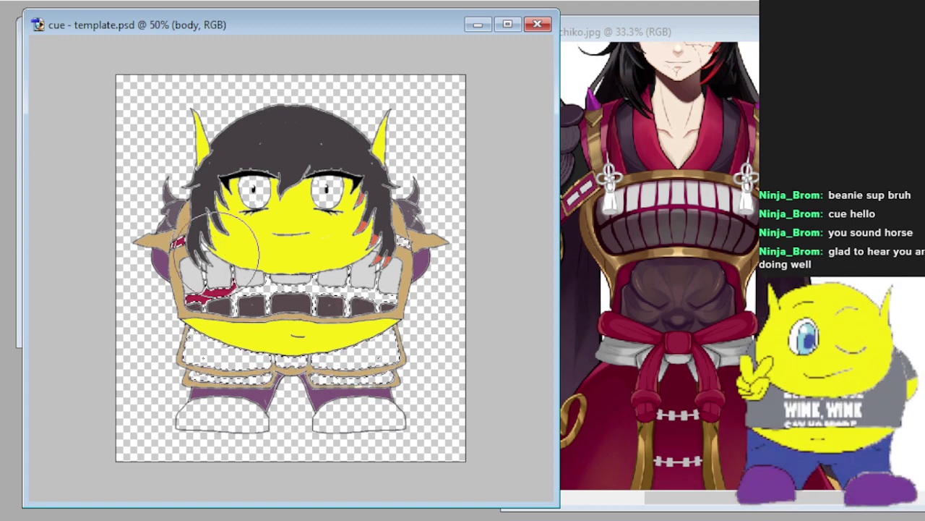
{"action": "left_click_drag", "start_coordinate": [174, 245], "coordinate": [442, 234]}
{"action": "mouse_move", "coordinate": [361, 239]}
{"action": "left_mouse_down"}
{"action": "mouse_move", "coordinate": [389, 308]}
{"action": "mouse_move", "coordinate": [349, 371]}
{"action": "mouse_move", "coordinate": [165, 390]}
{"action": "left_mouse_up"}
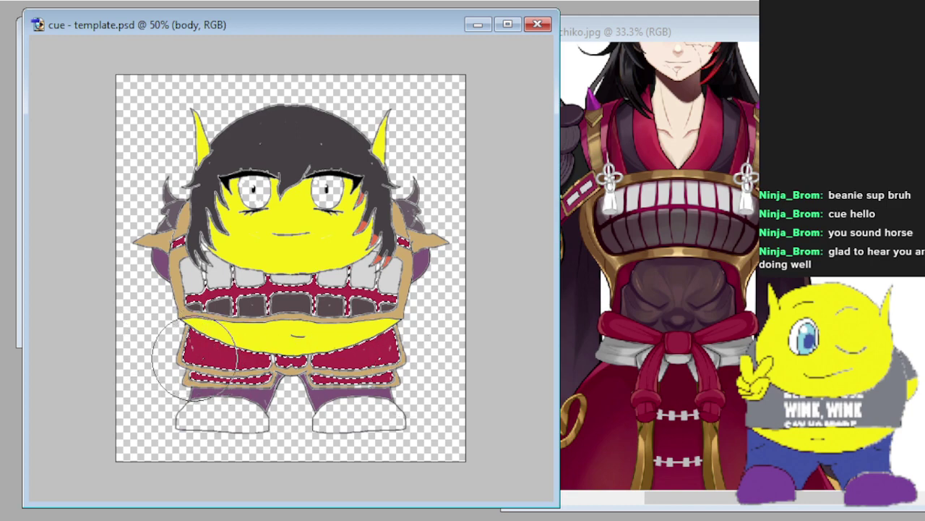
Select both shoes and paint them dark purple, with the lower part of MiraSachiko.jpg as reference.
{"action": "scroll", "coordinate": [692, 247], "scroll_direction": "down", "scroll_amount": 10}
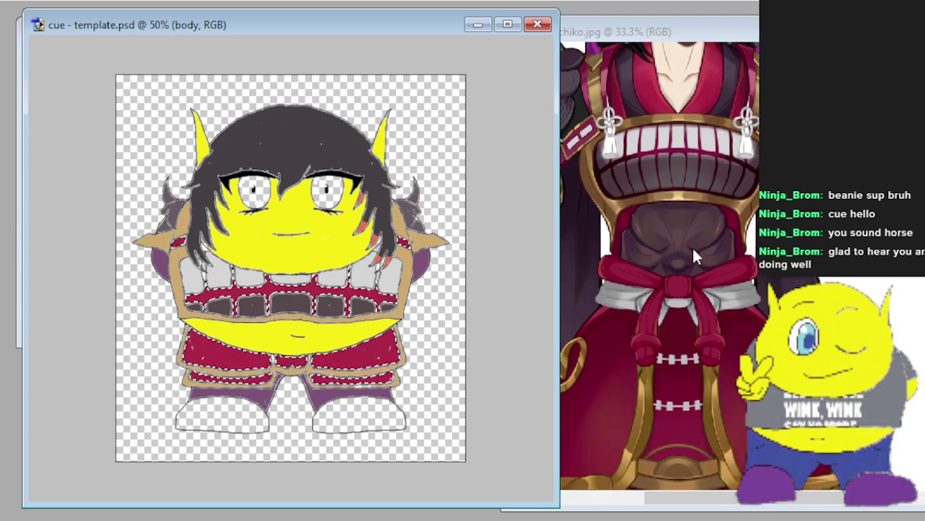
{"action": "scroll", "coordinate": [690, 246], "scroll_direction": "down", "scroll_amount": 10}
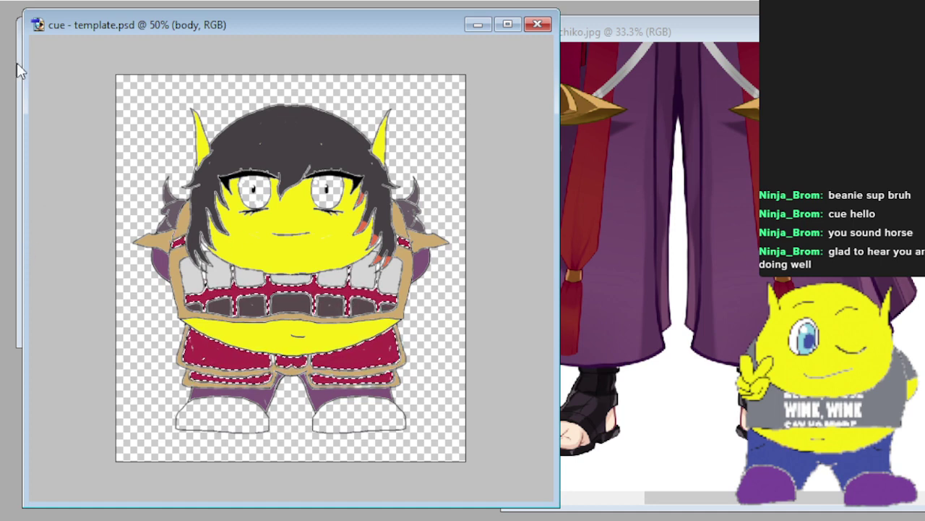
{"action": "left_click", "coordinate": [219, 419], "text": "shift"}
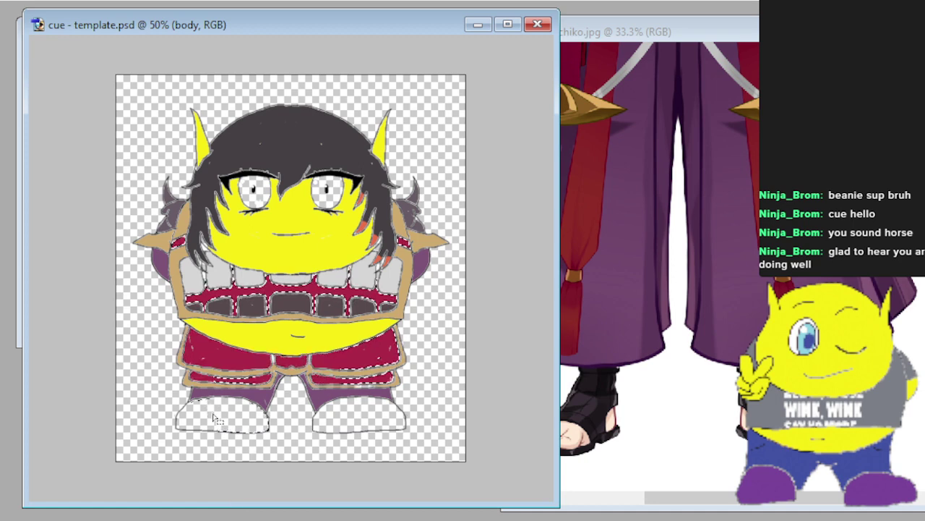
{"action": "left_click", "coordinate": [347, 423], "text": "shift"}
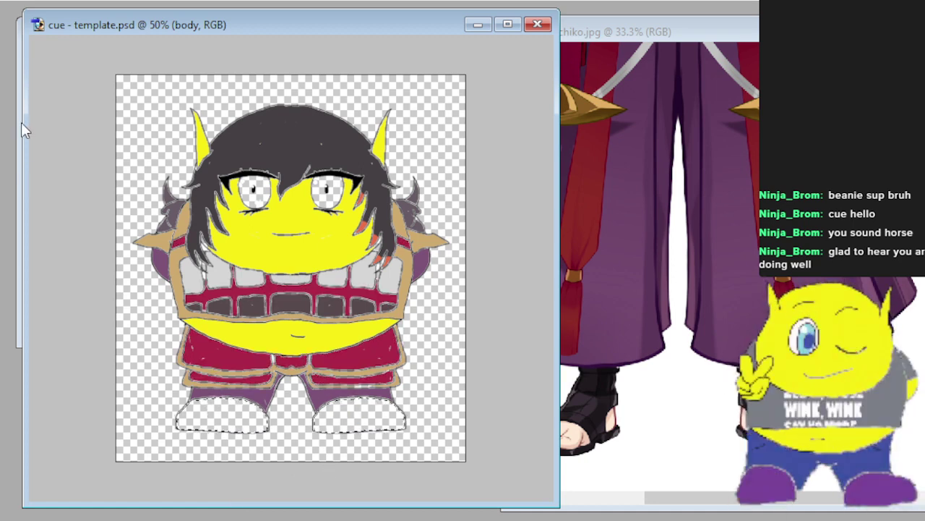
{"action": "left_click_drag", "start_coordinate": [149, 423], "coordinate": [430, 412]}
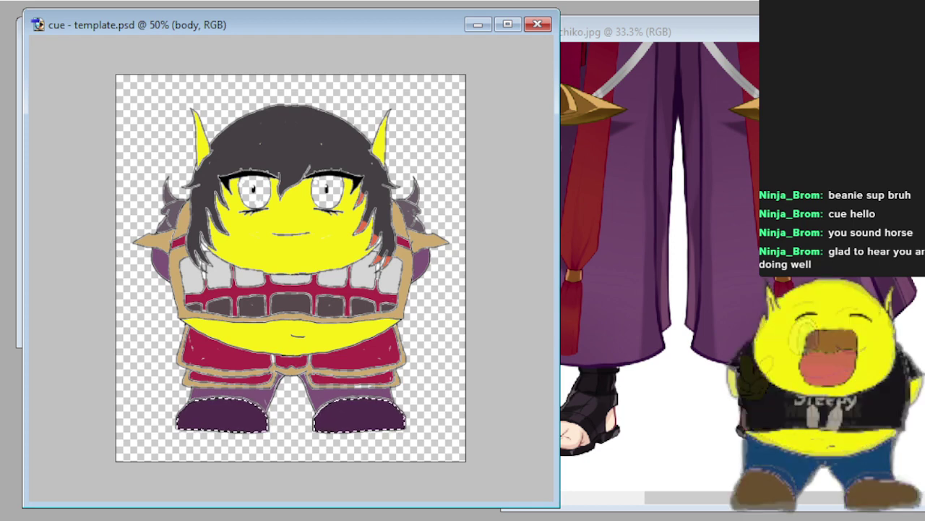
Select both irises without pupils and highlights, and paint them golden brown with a lighter tan curve across their lower halves.
{"action": "scroll", "coordinate": [747, 274], "scroll_direction": "up", "scroll_amount": 10}
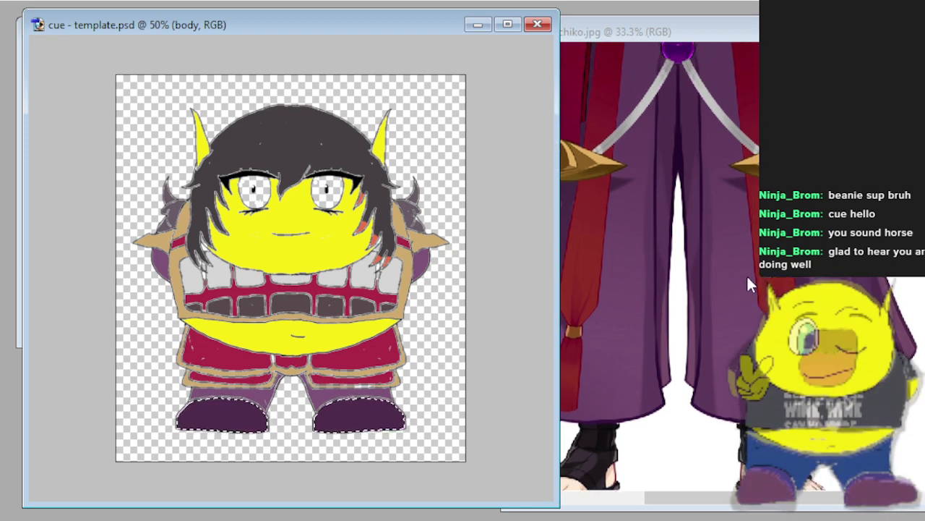
{"action": "scroll", "coordinate": [739, 289], "scroll_direction": "up", "scroll_amount": 12}
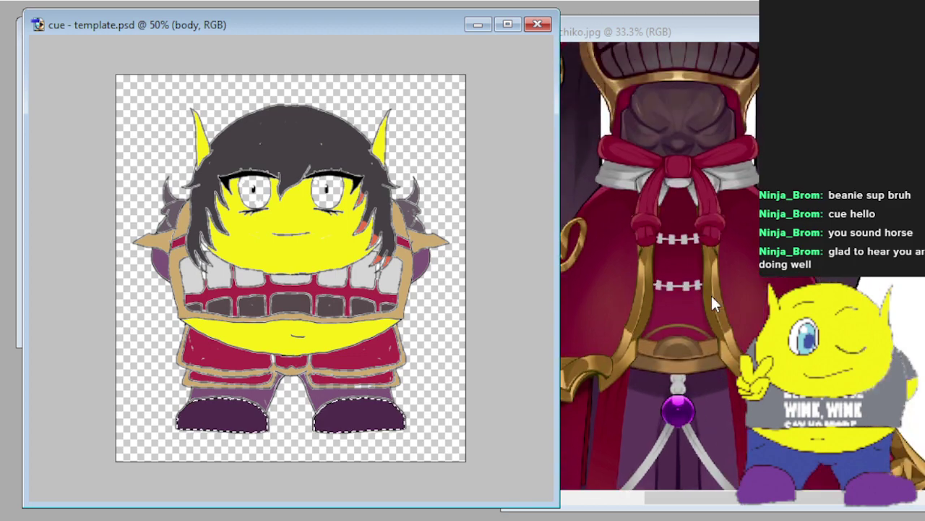
{"action": "scroll", "coordinate": [702, 309], "scroll_direction": "up", "scroll_amount": 4}
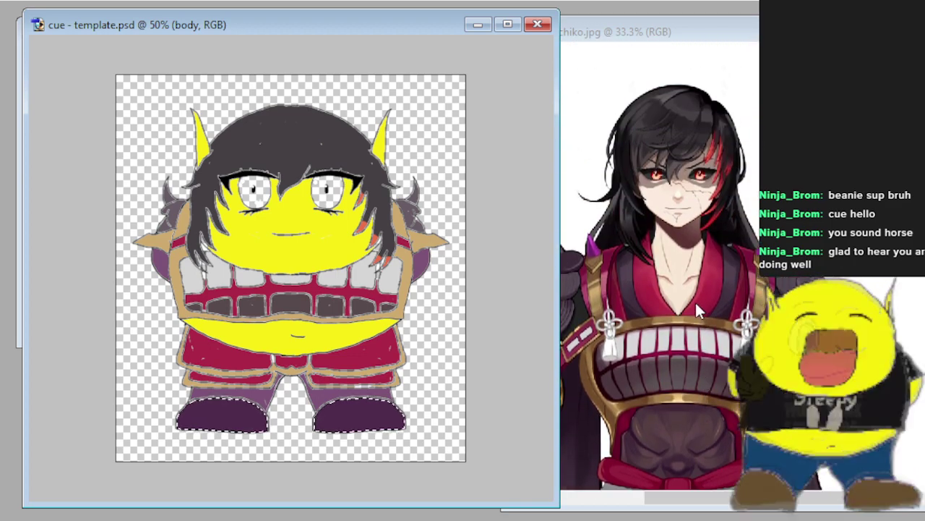
{"action": "key", "text": "ctrl+plus"}
{"action": "key", "text": "ctrl+plus"}
{"action": "key", "text": "ctrl+plus"}
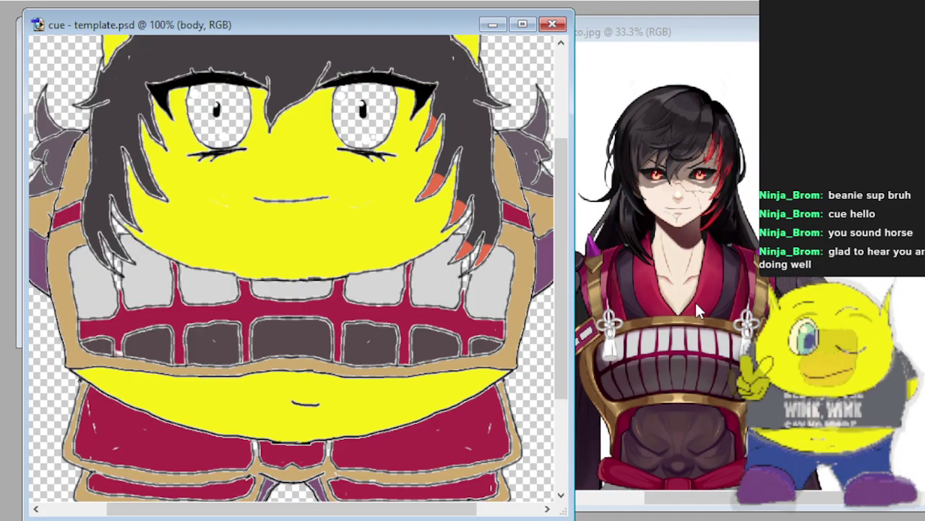
{"action": "scroll", "coordinate": [130, 43], "scroll_direction": "up", "scroll_amount": 5}
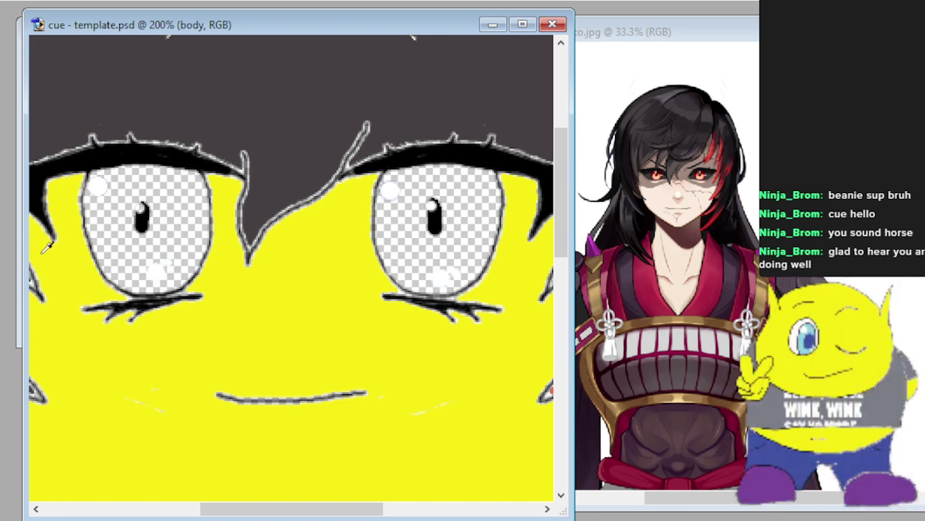
{"action": "key", "text": "w"}
{"action": "left_click", "coordinate": [131, 251]}
{"action": "left_click", "coordinate": [429, 255], "text": "shift"}
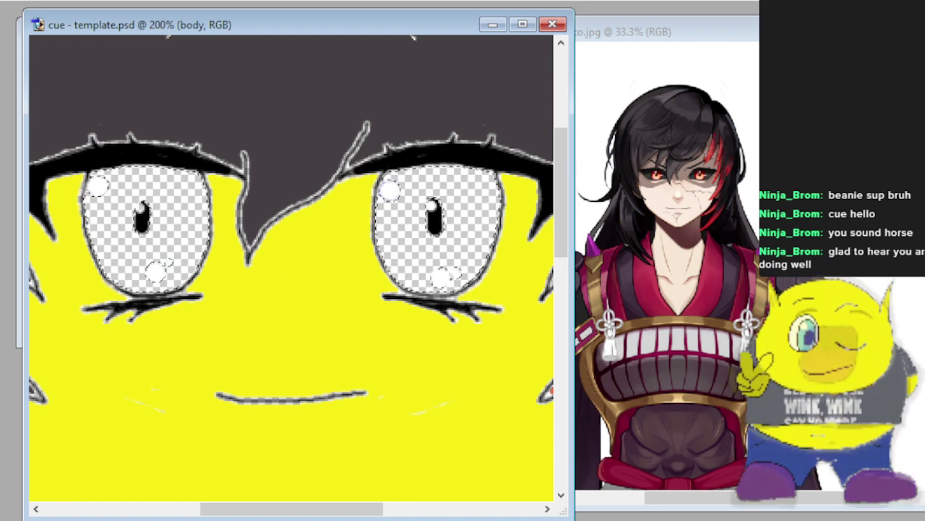
{"action": "key", "text": "b"}
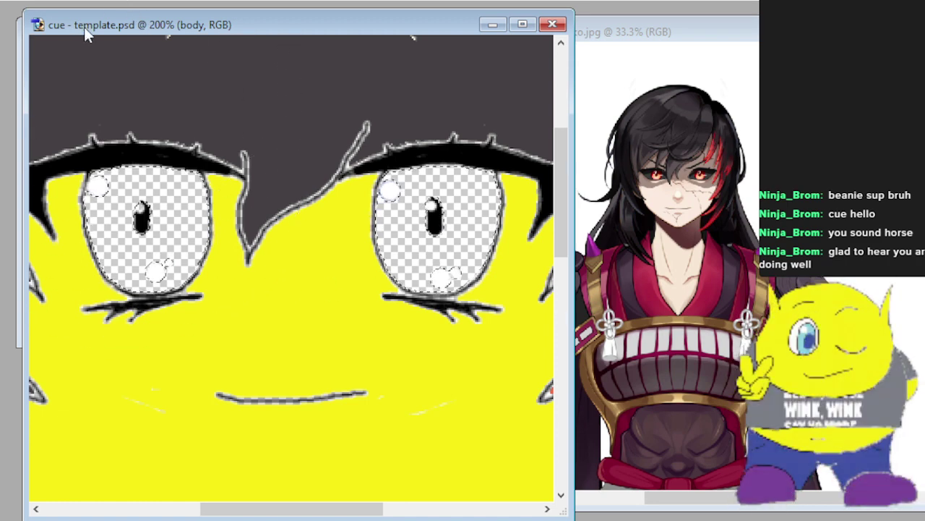
{"action": "mouse_move", "coordinate": [94, 161]}
{"action": "left_mouse_down"}
{"action": "mouse_move", "coordinate": [154, 285]}
{"action": "mouse_move", "coordinate": [403, 269]}
{"action": "mouse_move", "coordinate": [453, 200]}
{"action": "left_mouse_up"}
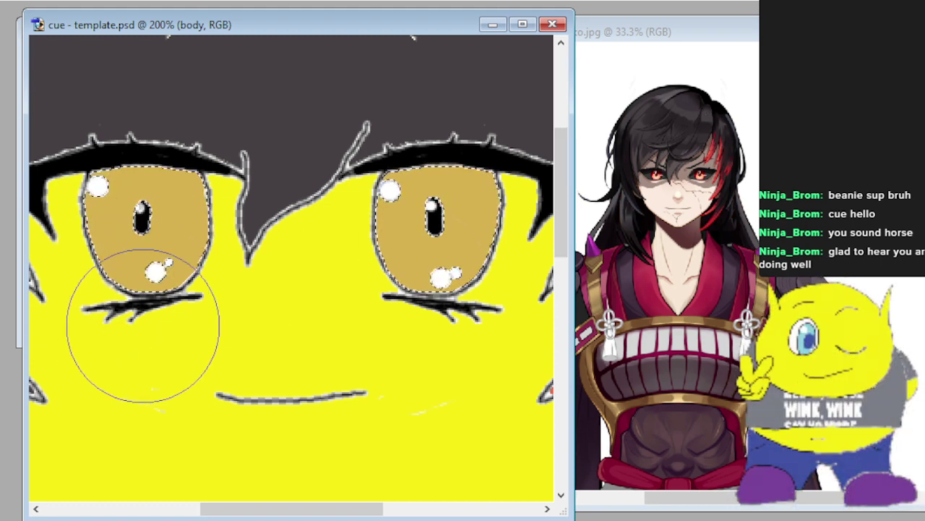
{"action": "mouse_move", "coordinate": [144, 321]}
{"action": "left_mouse_down"}
{"action": "mouse_move", "coordinate": [172, 315]}
{"action": "mouse_move", "coordinate": [161, 289]}
{"action": "left_mouse_up"}
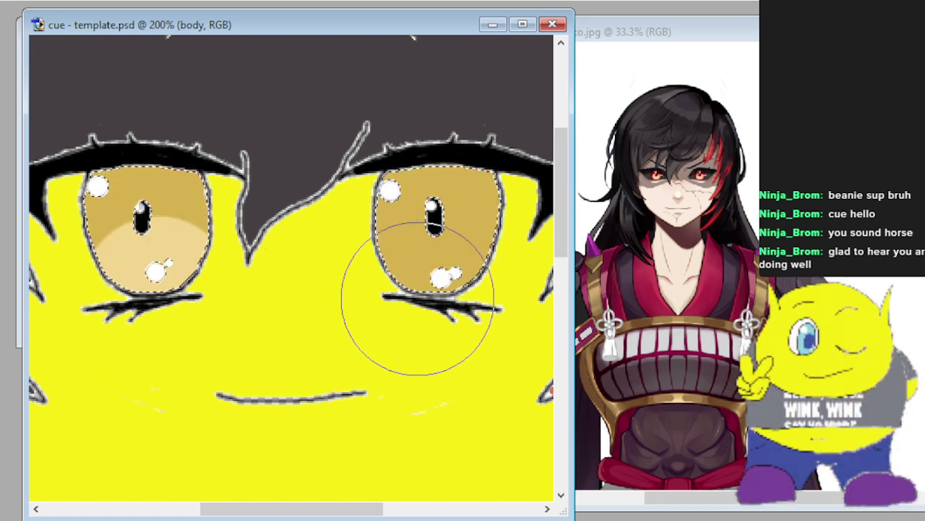
{"action": "left_click_drag", "start_coordinate": [413, 310], "coordinate": [441, 289]}
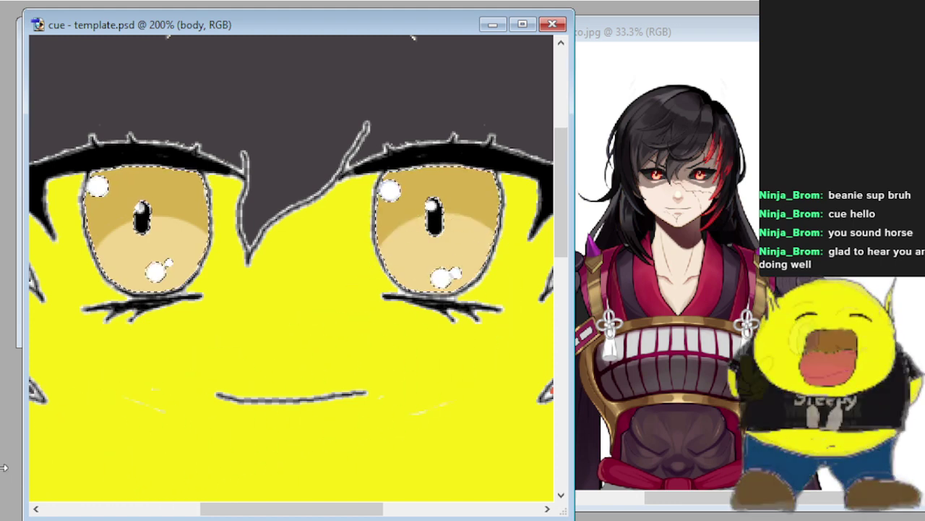
Touch up unpainted specks in the left skirt panels and legs, and fill the gaps in the skirt's trim with tan gold.
{"action": "key", "text": "ctrl+minus"}
{"action": "key", "text": "ctrl+minus"}
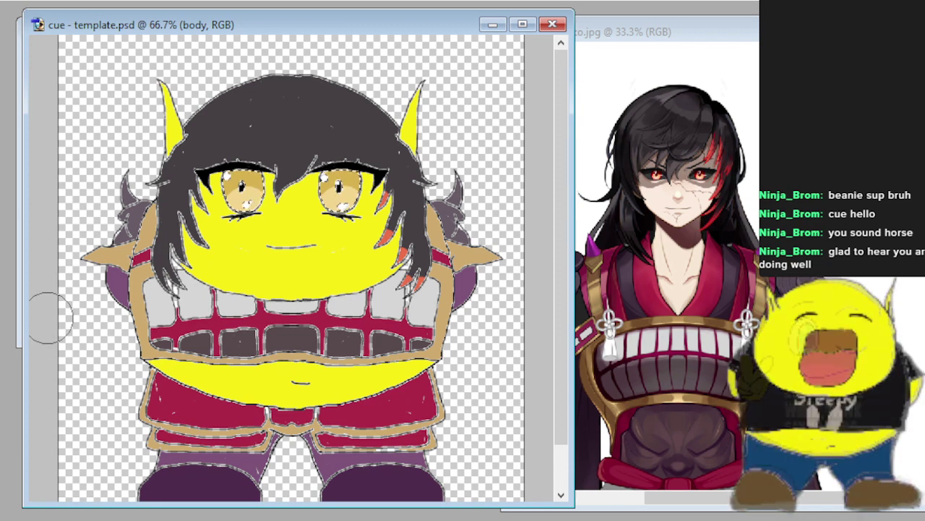
{"action": "scroll", "coordinate": [246, 232], "scroll_direction": "down", "scroll_amount": 2}
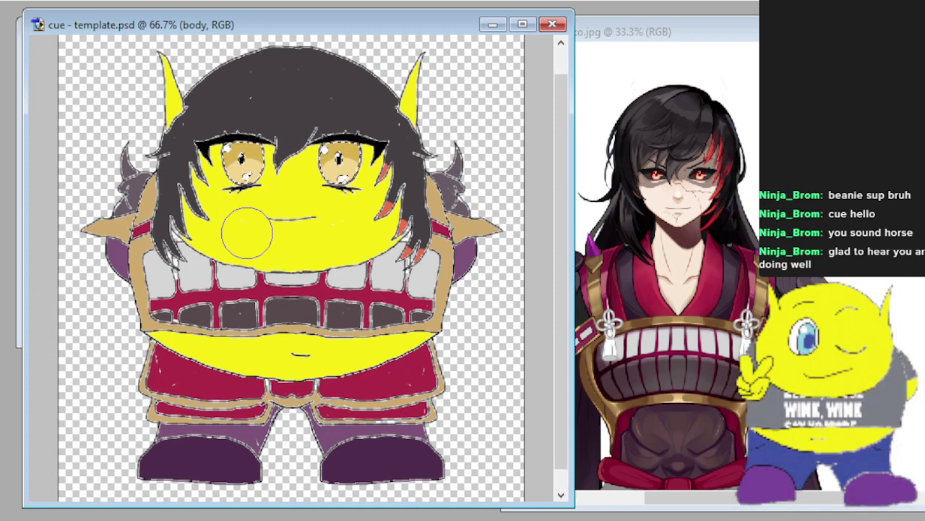
{"action": "scroll", "coordinate": [246, 231], "scroll_direction": "up", "scroll_amount": 2}
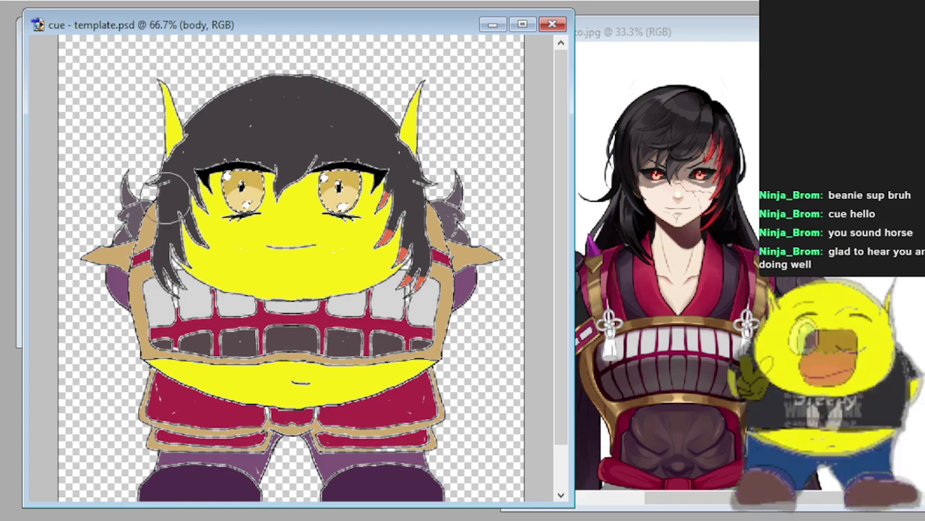
{"action": "key", "text": "ctrl+plus"}
{"action": "key", "text": "ctrl+plus"}
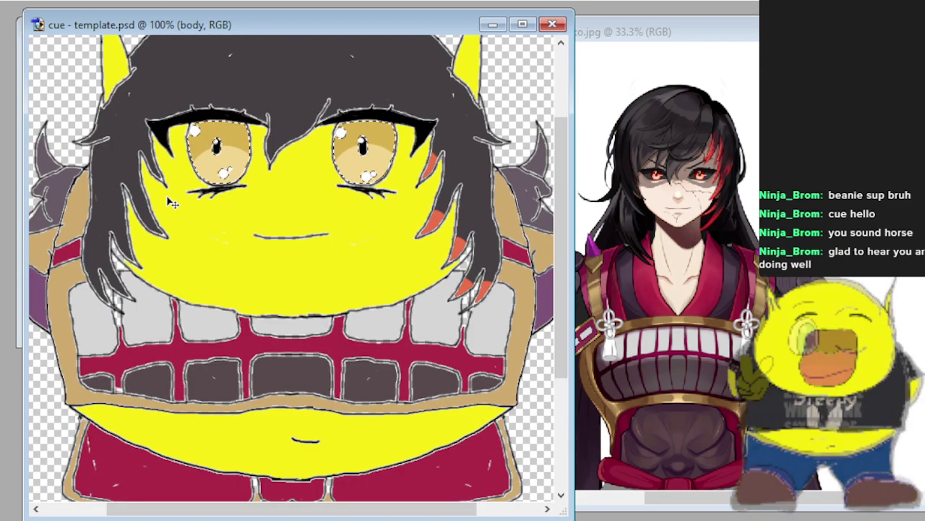
{"action": "scroll", "coordinate": [217, 311], "scroll_direction": "down", "scroll_amount": 10}
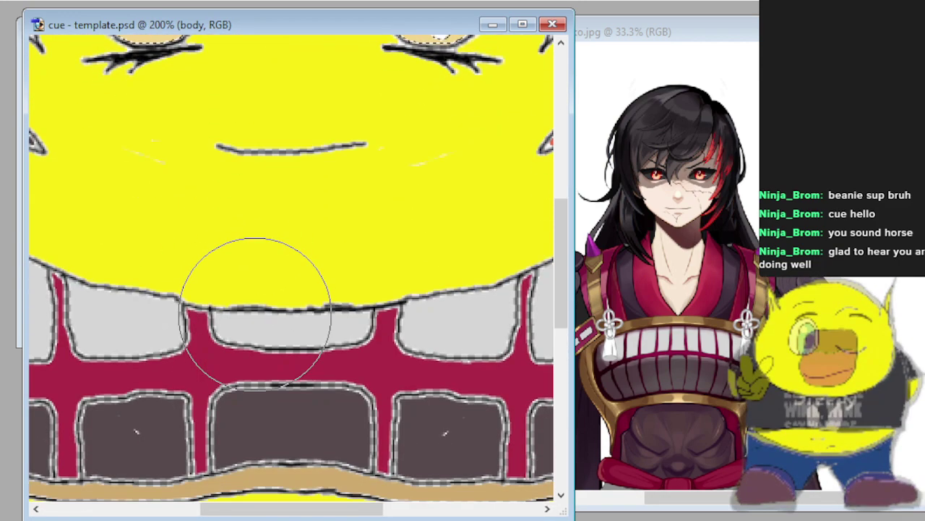
{"action": "scroll", "coordinate": [186, 314], "scroll_direction": "down", "scroll_amount": 7}
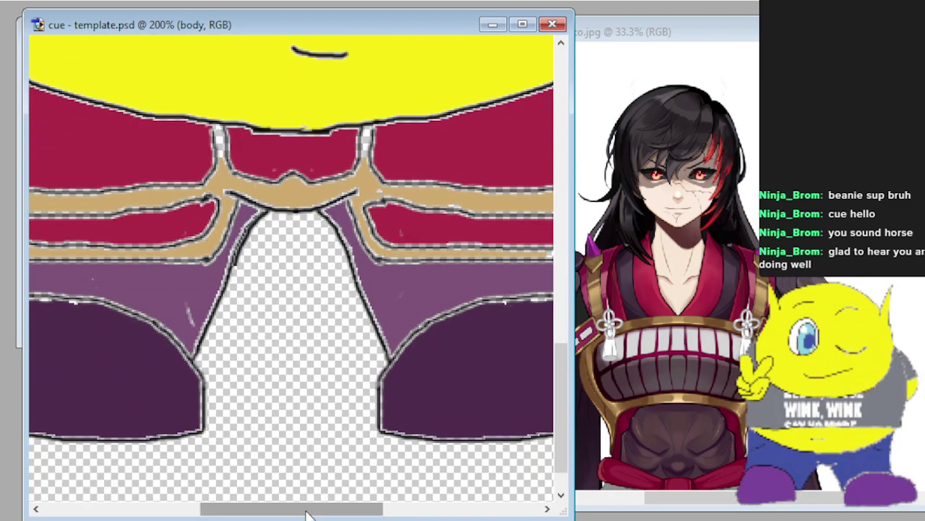
{"action": "left_click_drag", "start_coordinate": [305, 512], "coordinate": [219, 512]}
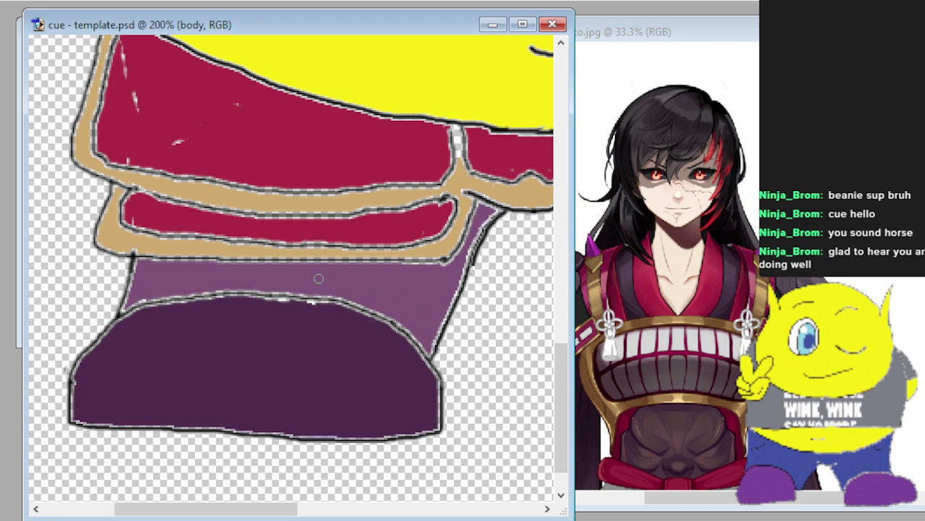
{"action": "scroll", "coordinate": [76, 217], "scroll_direction": "up", "scroll_amount": 2}
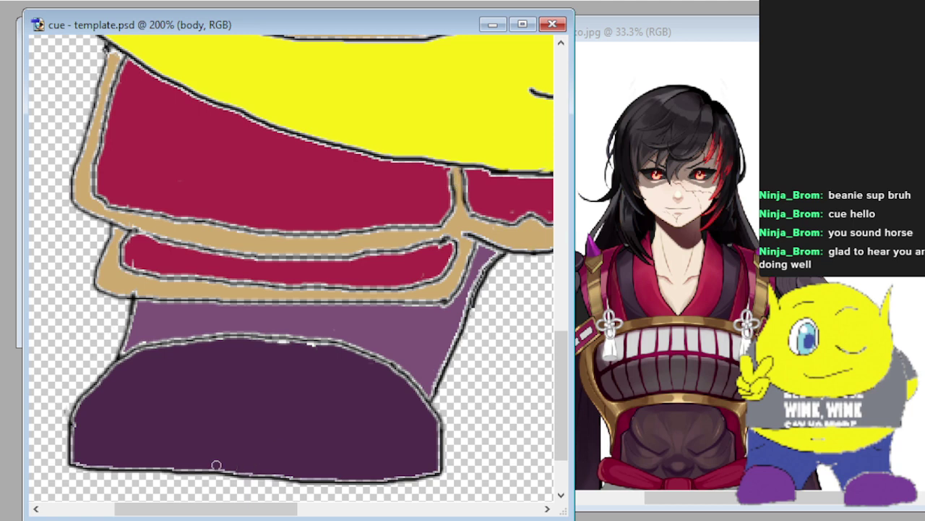
{"action": "left_click_drag", "start_coordinate": [265, 511], "coordinate": [381, 511]}
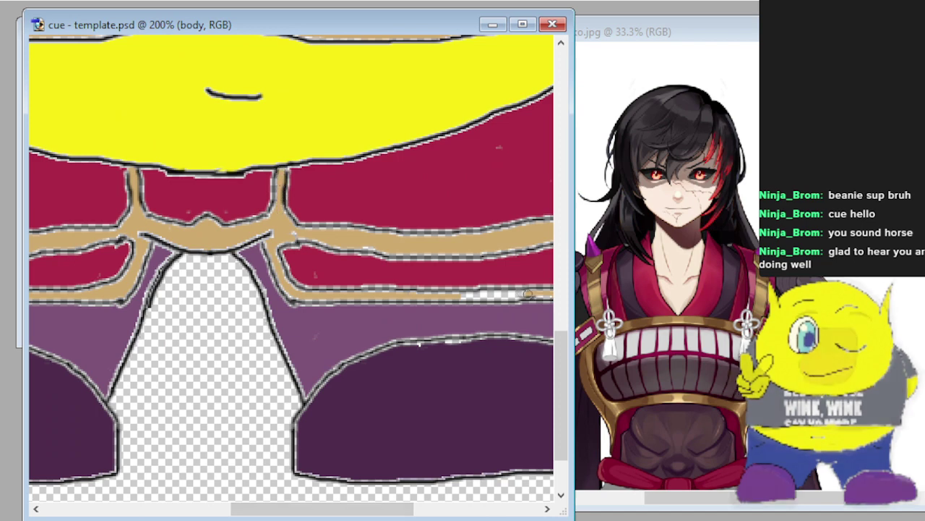
{"action": "left_click_drag", "start_coordinate": [530, 295], "coordinate": [440, 293]}
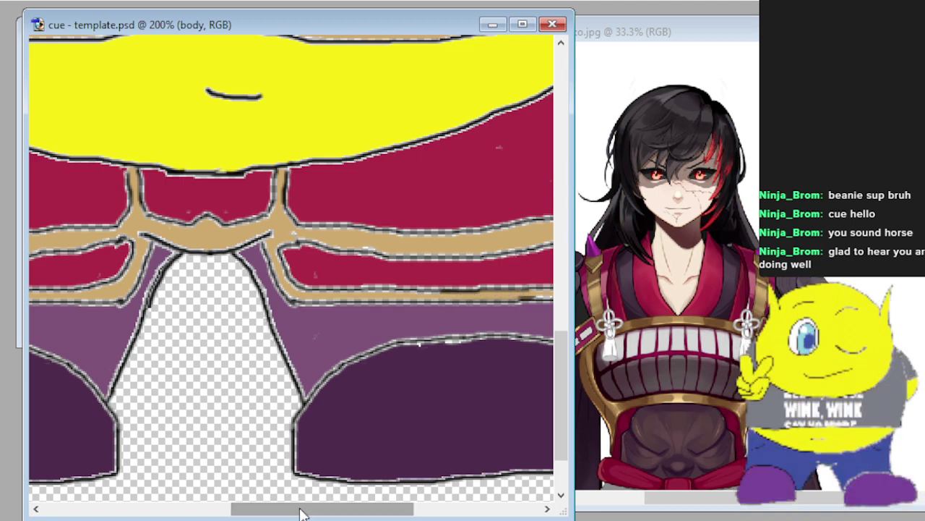
Touch up the unpainted specks in the right skirt panels with crimson.
{"action": "left_click_drag", "start_coordinate": [300, 508], "coordinate": [383, 508]}
{"action": "scroll", "coordinate": [407, 395], "scroll_direction": "up", "scroll_amount": 2}
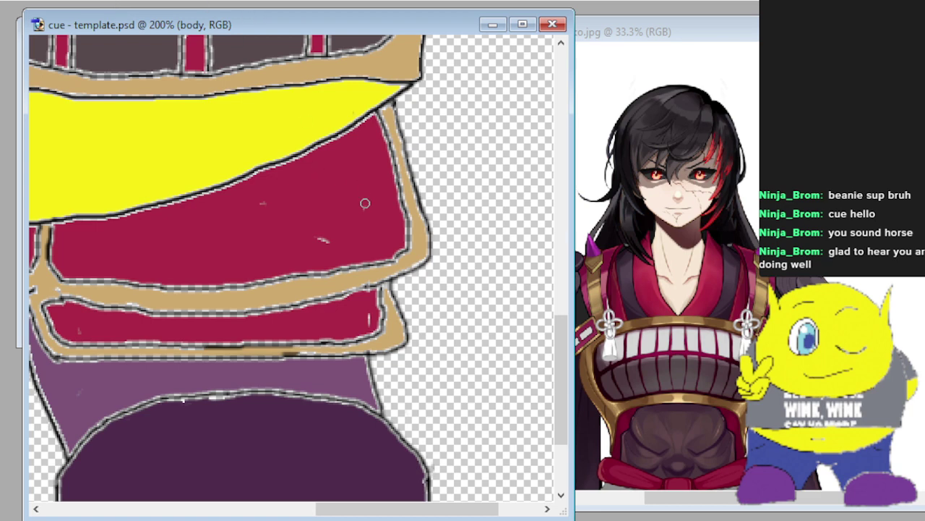
{"action": "left_click_drag", "start_coordinate": [331, 238], "coordinate": [316, 242]}
{"action": "left_click_drag", "start_coordinate": [371, 316], "coordinate": [368, 319]}
Fill the unpainted strip between the upper chest plates with crimson, up through the gaps between the right hair tips.
{"action": "scroll", "coordinate": [282, 246], "scroll_direction": "up", "scroll_amount": 5}
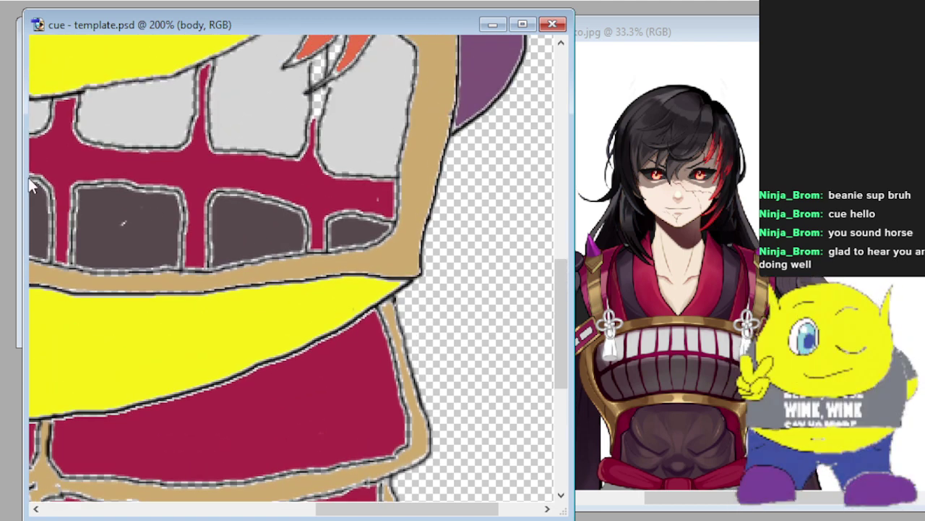
{"action": "scroll", "coordinate": [196, 181], "scroll_direction": "up", "scroll_amount": 2}
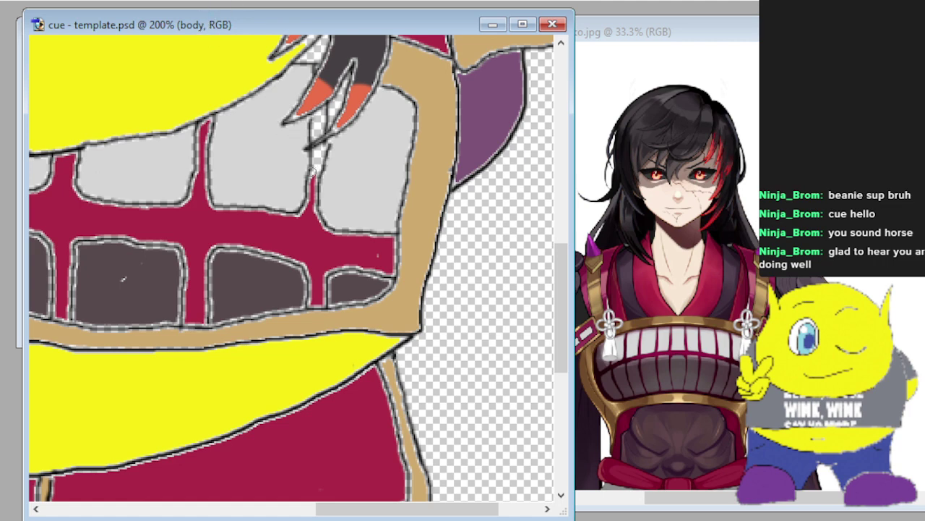
{"action": "left_click_drag", "start_coordinate": [311, 172], "coordinate": [318, 148]}
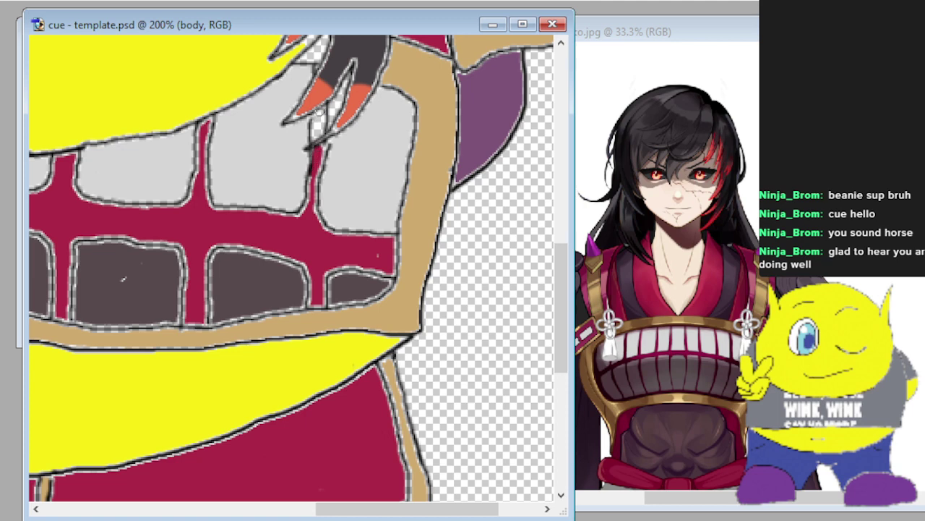
{"action": "left_click_drag", "start_coordinate": [321, 109], "coordinate": [316, 136]}
Fill the gaps between the right hair strands with tan gold over the armor trim and yellow over the face.
{"action": "scroll", "coordinate": [314, 135], "scroll_direction": "up", "scroll_amount": 3}
{"action": "scroll", "coordinate": [342, 191], "scroll_direction": "up", "scroll_amount": 1}
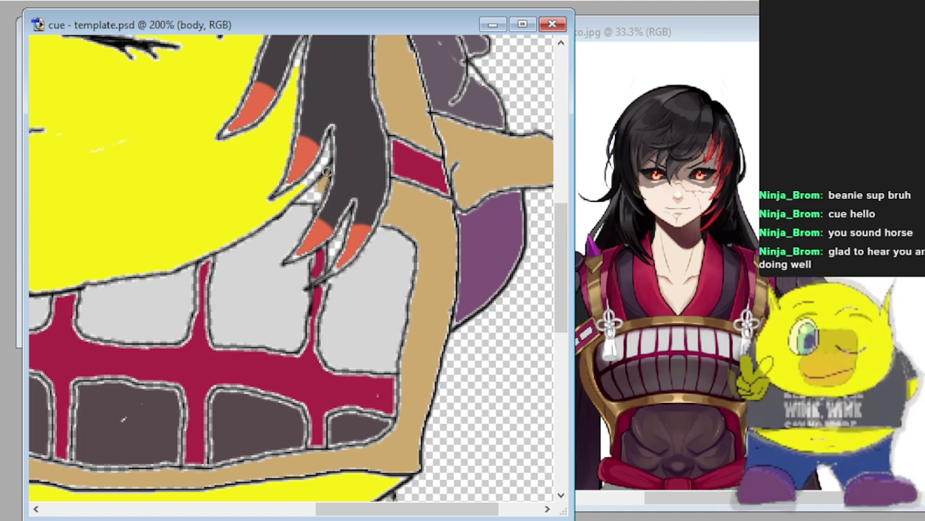
{"action": "left_click_drag", "start_coordinate": [328, 172], "coordinate": [315, 197]}
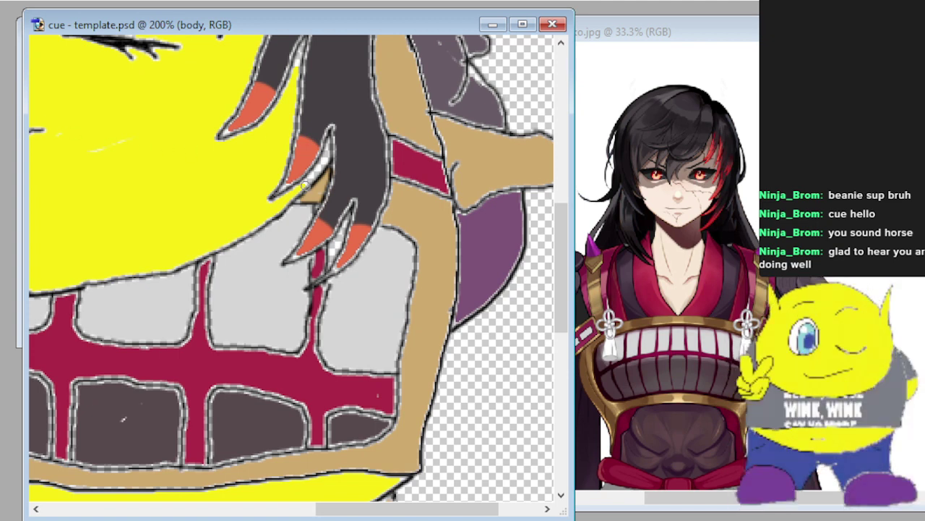
{"action": "left_click_drag", "start_coordinate": [311, 174], "coordinate": [327, 143]}
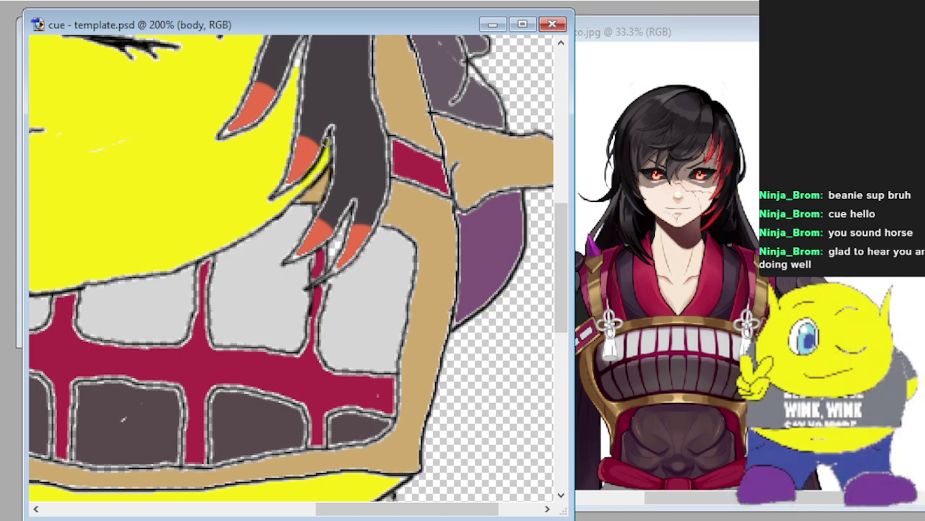
{"action": "scroll", "coordinate": [318, 155], "scroll_direction": "up", "scroll_amount": 3}
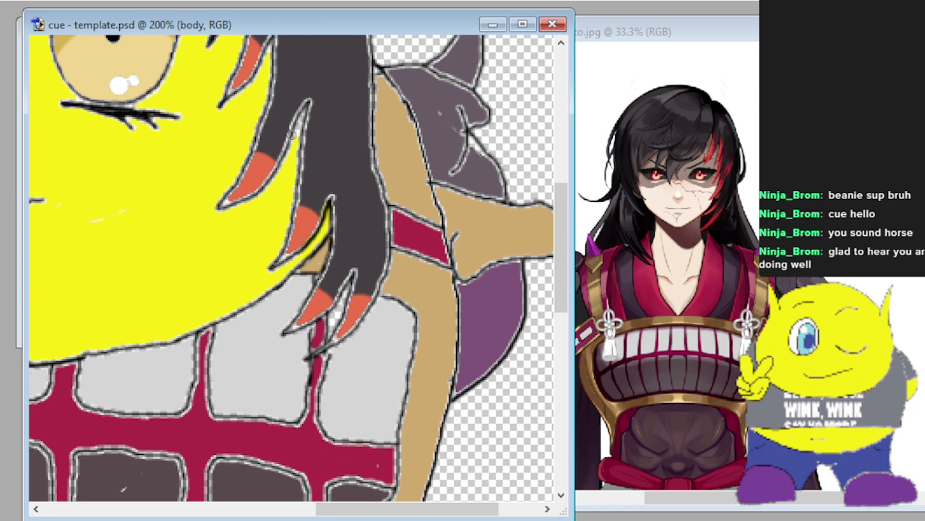
{"action": "left_click_drag", "start_coordinate": [296, 132], "coordinate": [303, 107]}
Fill the unpainted face gaps between the left hair strands with yellow.
{"action": "scroll", "coordinate": [191, 152], "scroll_direction": "up", "scroll_amount": 2}
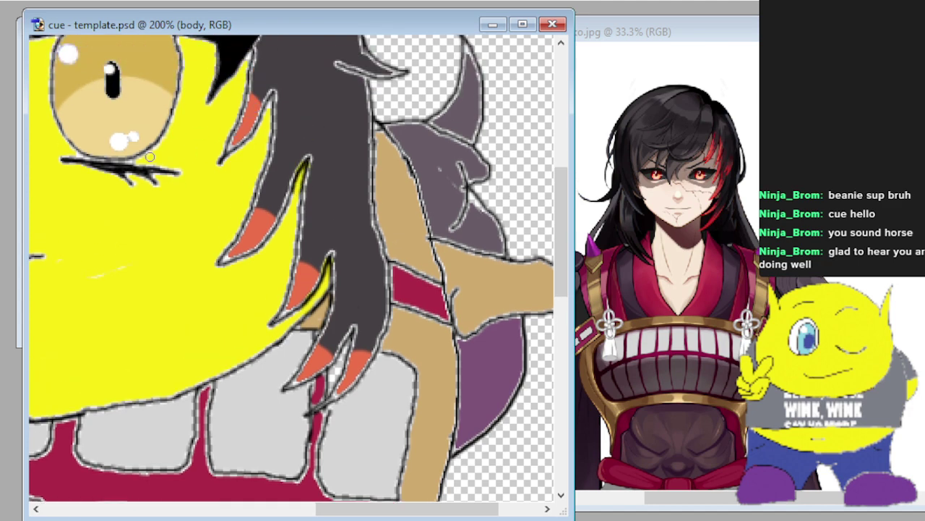
{"action": "scroll", "coordinate": [149, 156], "scroll_direction": "down", "scroll_amount": 2}
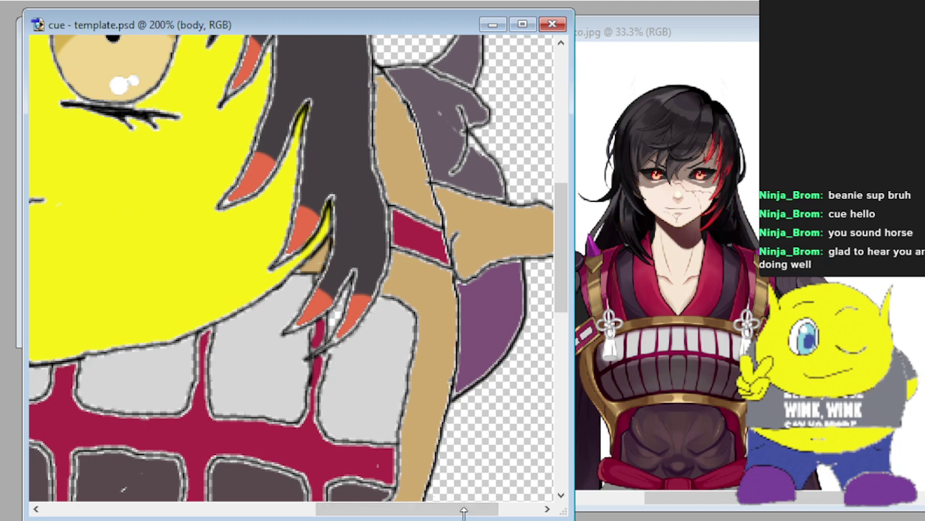
{"action": "left_click_drag", "start_coordinate": [463, 510], "coordinate": [309, 510]}
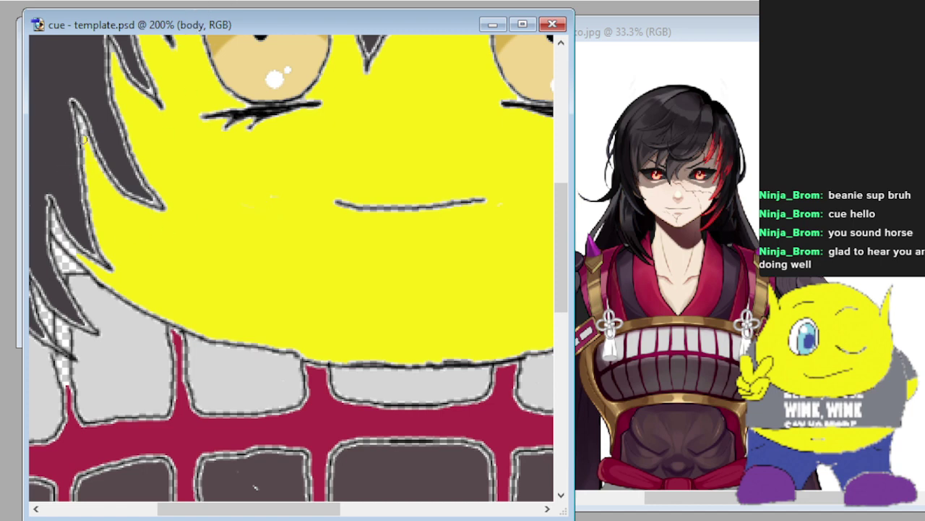
{"action": "left_click_drag", "start_coordinate": [85, 134], "coordinate": [74, 110]}
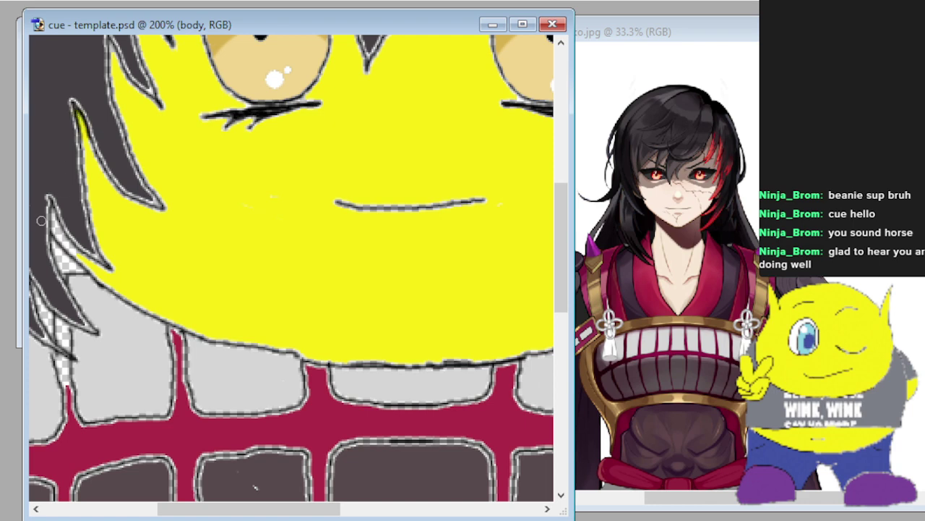
{"action": "left_click_drag", "start_coordinate": [48, 205], "coordinate": [86, 258]}
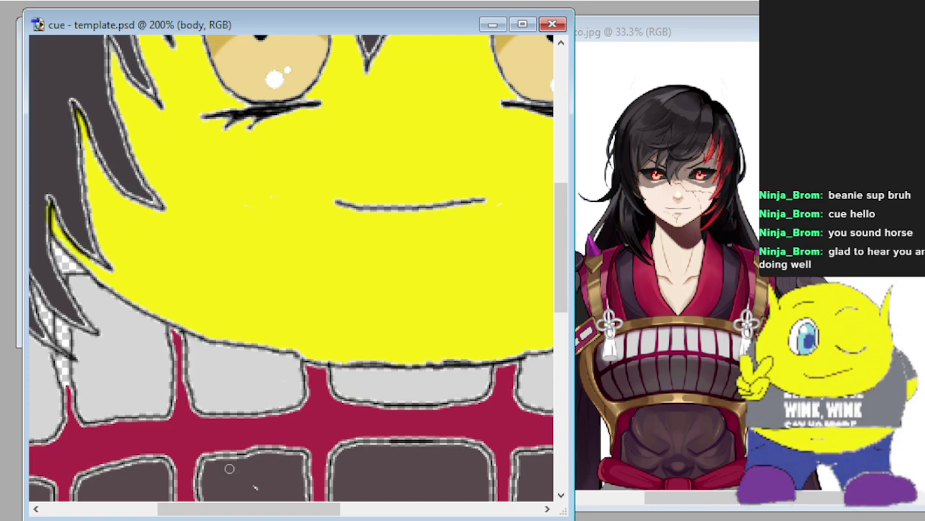
Fill the remaining gaps around the left hair tips with tan gold for the trim and crimson for the chest strip.
{"action": "left_click_drag", "start_coordinate": [271, 512], "coordinate": [203, 512]}
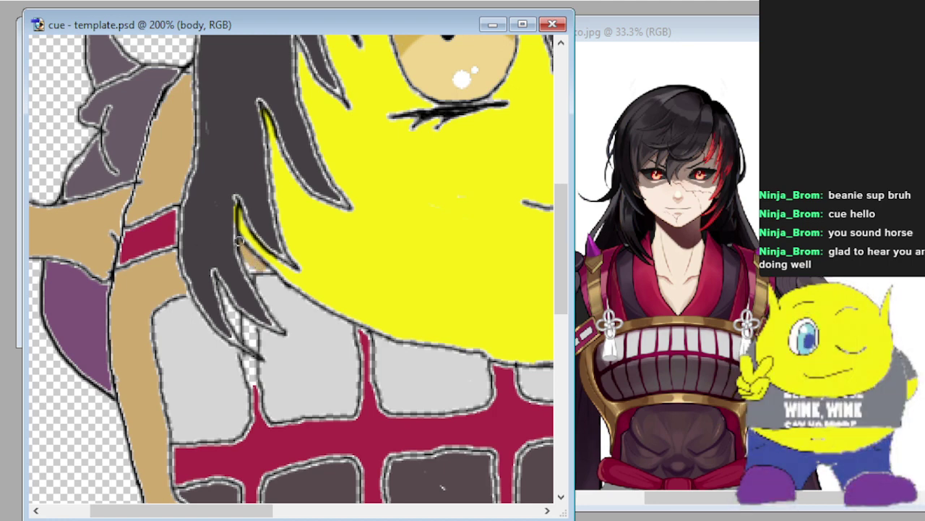
{"action": "left_click_drag", "start_coordinate": [240, 240], "coordinate": [250, 262]}
{"action": "left_click_drag", "start_coordinate": [252, 383], "coordinate": [253, 359]}
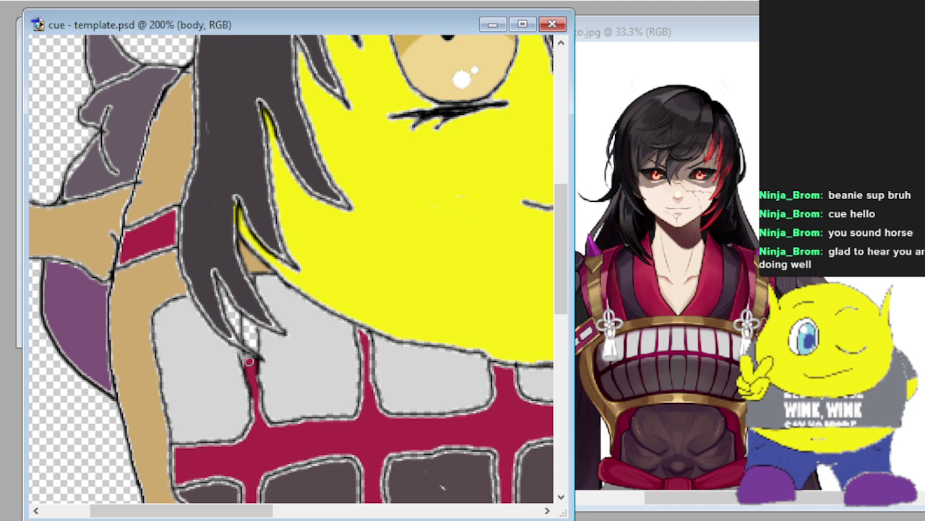
{"action": "left_click_drag", "start_coordinate": [248, 324], "coordinate": [249, 334]}
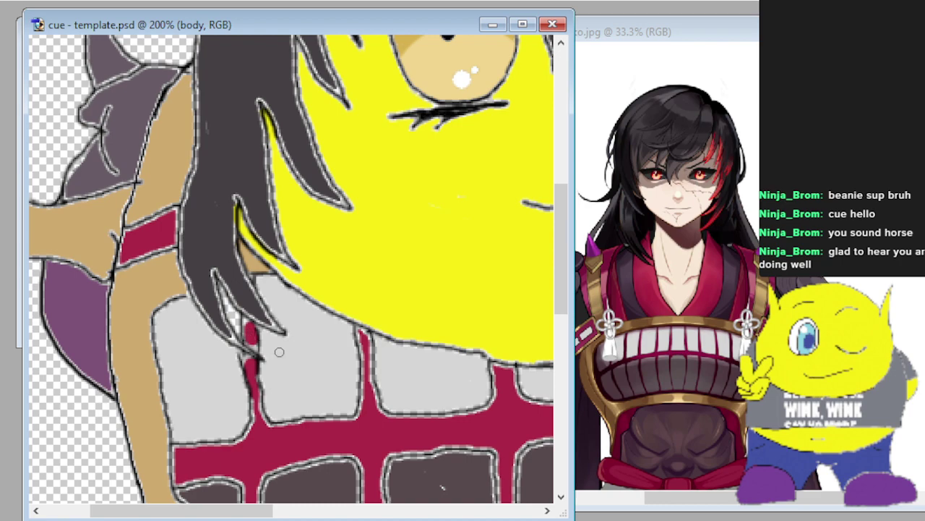
View the whole drawing at 50% and make a selection along the finished character's outer outline.
{"action": "key", "text": "ctrl+minus"}
{"action": "key", "text": "ctrl+minus"}
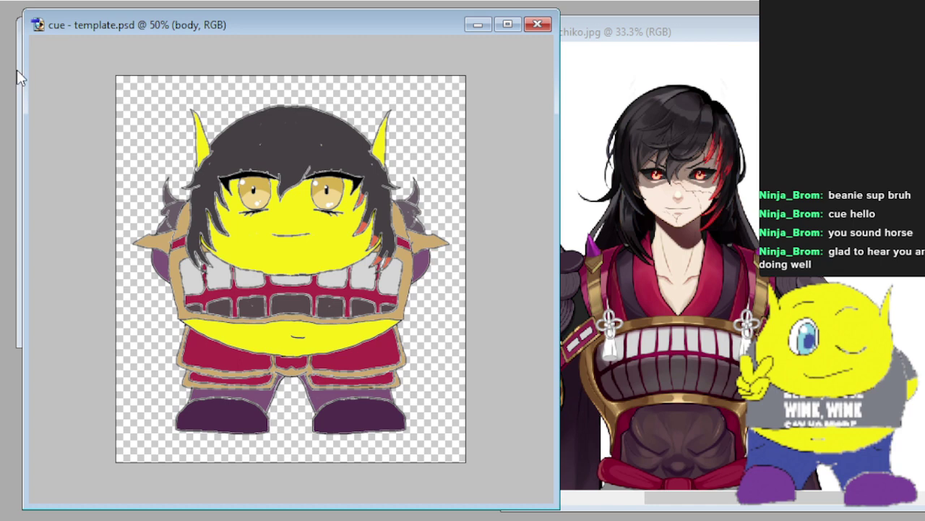
{"action": "left_click", "coordinate": [147, 111]}
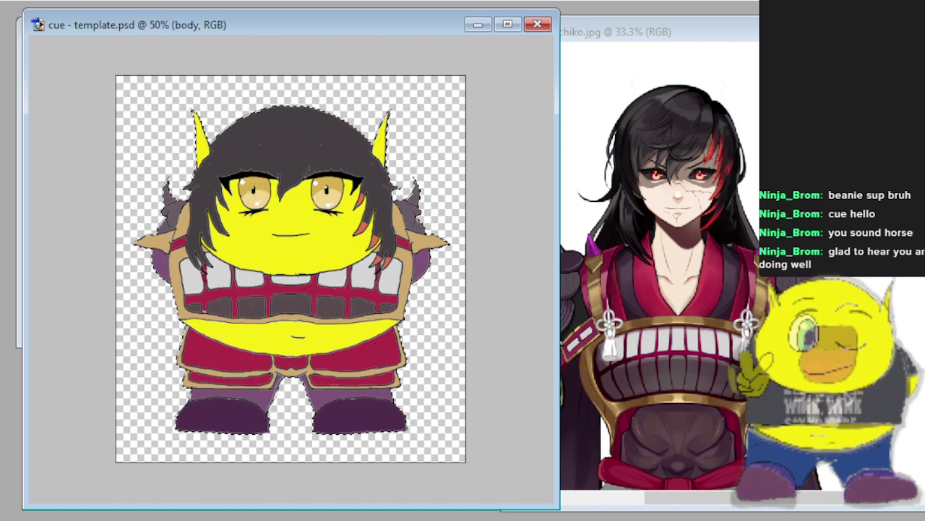
{"action": "key", "text": "ctrl+Tab"}
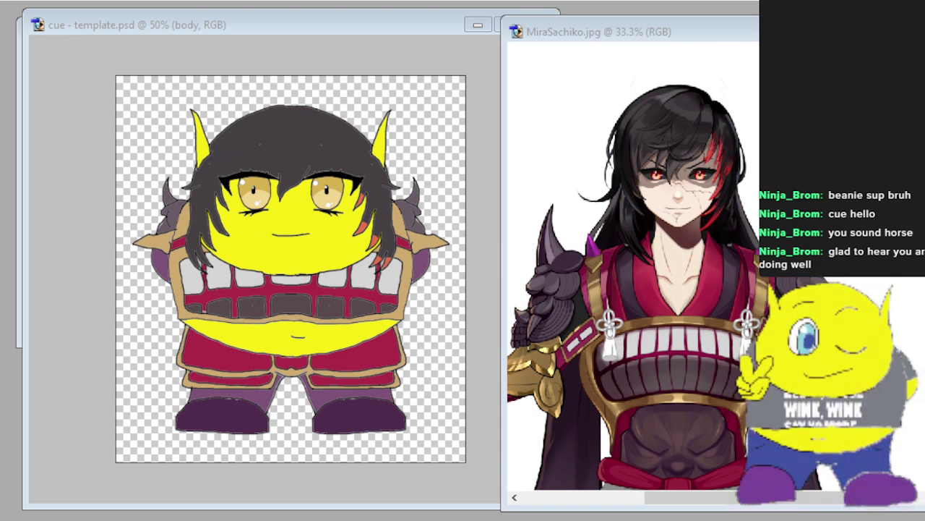
{"action": "left_click", "coordinate": [201, 43]}
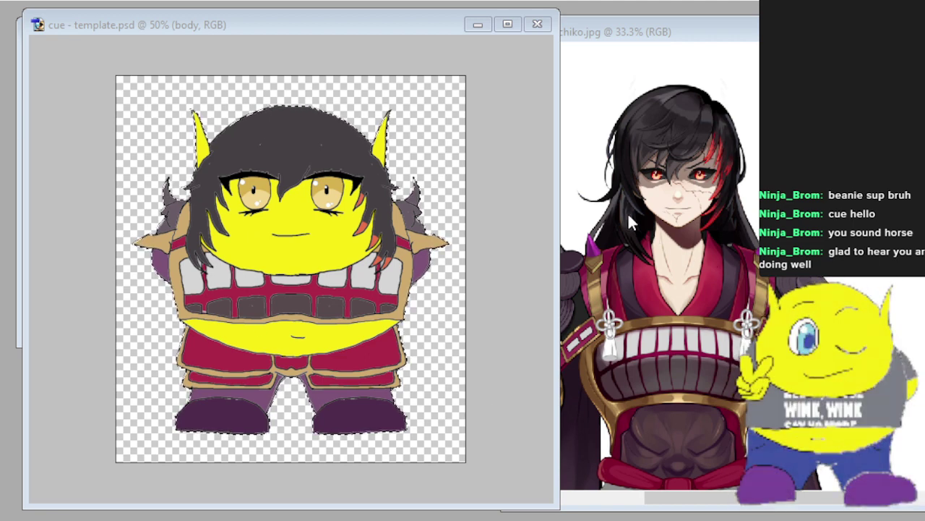
{"action": "key", "text": "ctrl+Tab"}
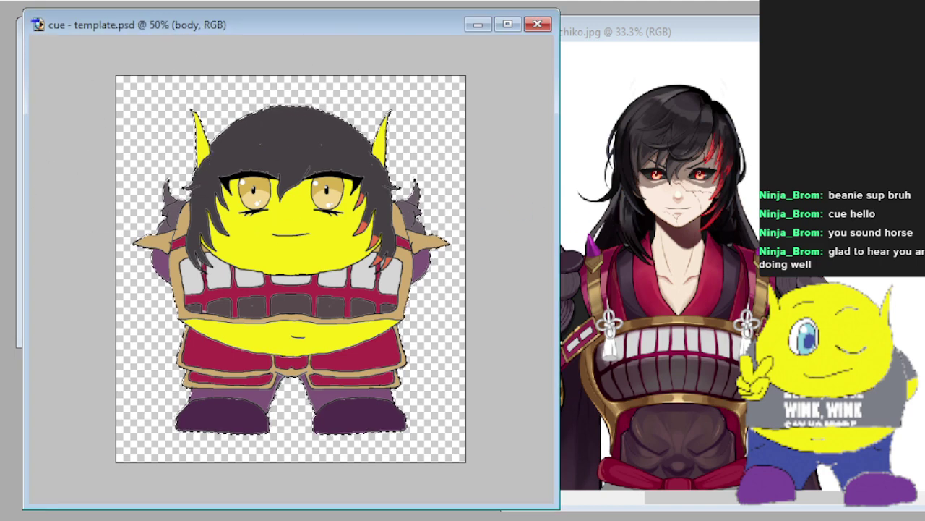
{"action": "key", "text": "alt+Tab"}
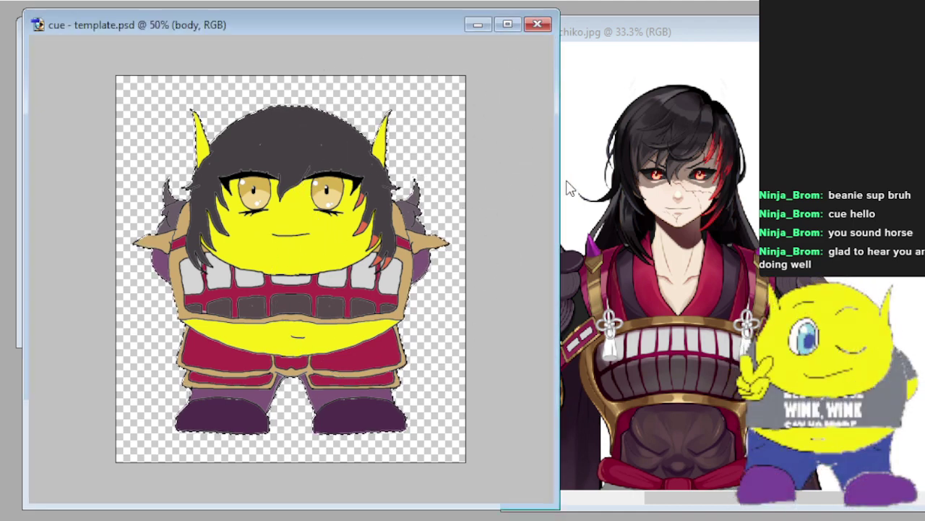
Close cue - template.psd, the Untitled-2 and Untitled-1 sketches, and MiraSachiko.jpg.
{"action": "left_click", "coordinate": [539, 25]}
{"action": "left_click", "coordinate": [478, 47]}
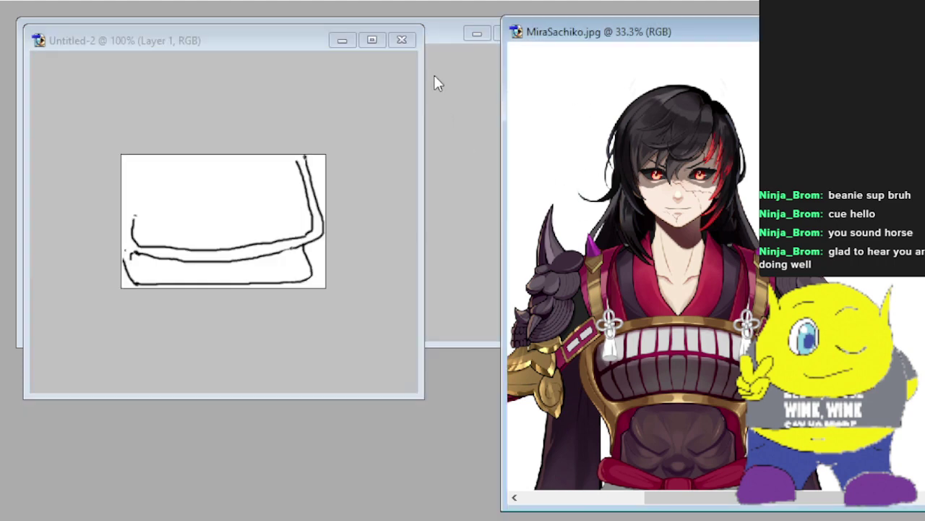
{"action": "left_click", "coordinate": [402, 40]}
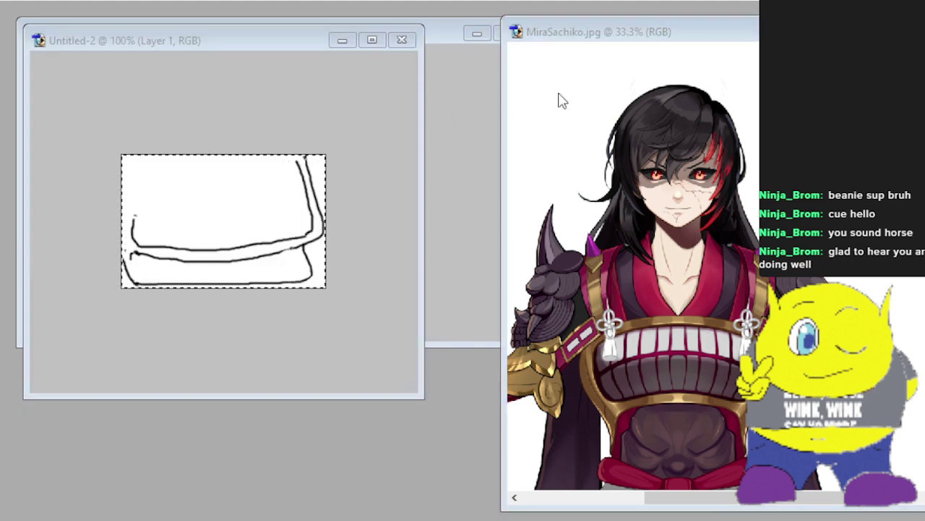
{"action": "left_click", "coordinate": [494, 143]}
{"action": "key", "text": "ctrl+a"}
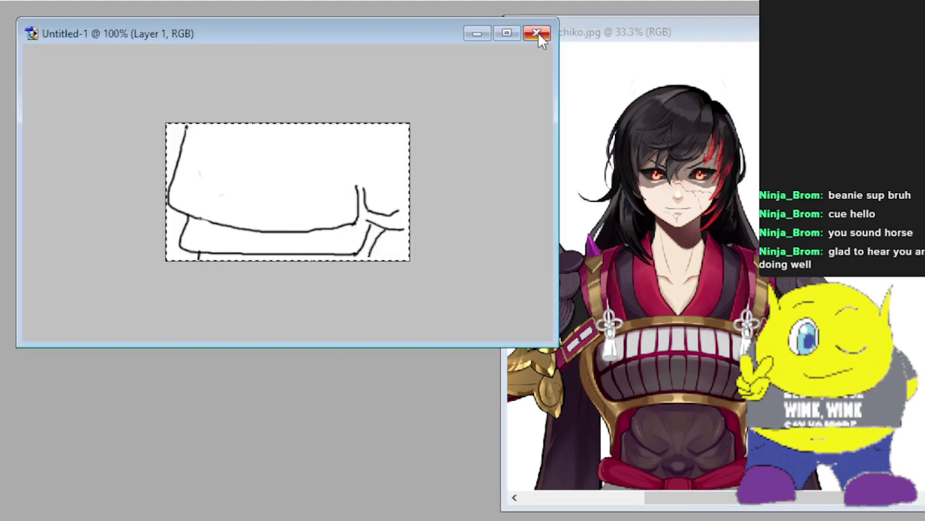
{"action": "key", "text": "ctrl+w"}
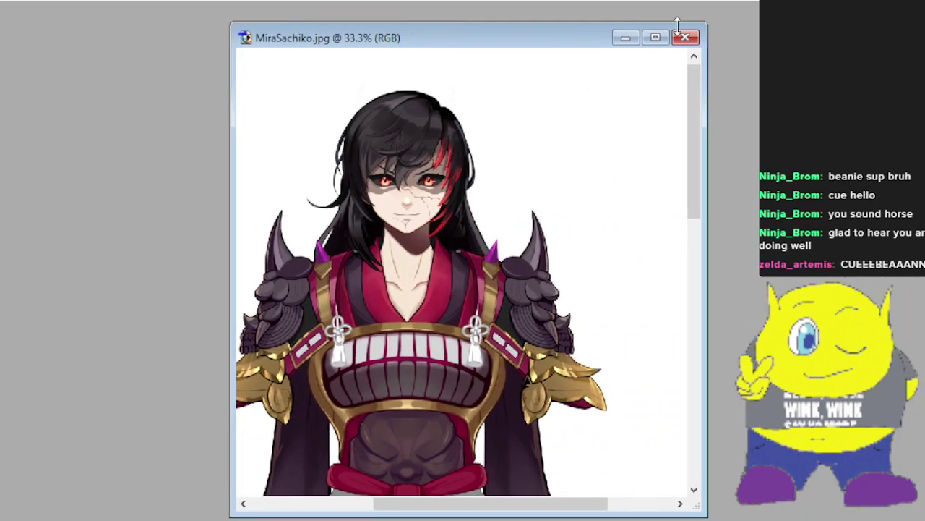
{"action": "left_click", "coordinate": [692, 36]}
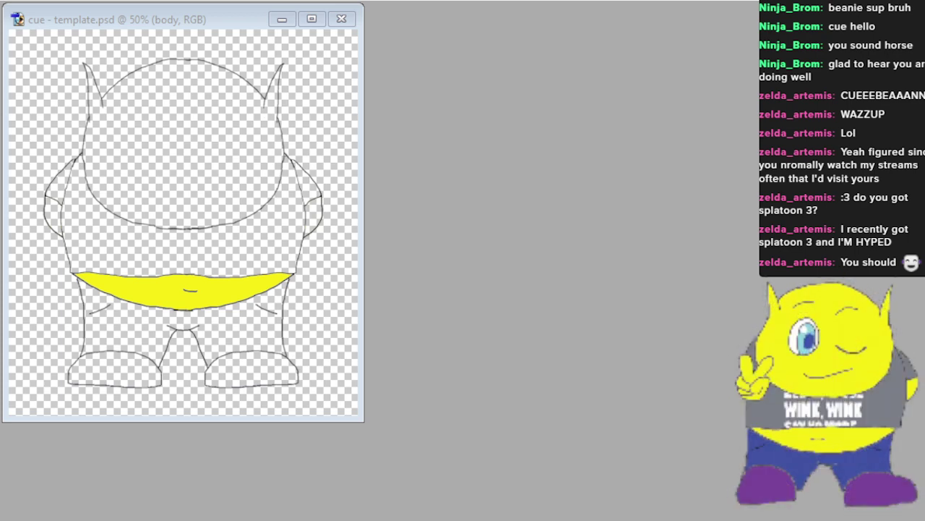
Place mizukishopeless.jpg as the reference beside the blank cue - template.psd and enlarge the template's window.
{"action": "key", "text": "alt+Tab"}
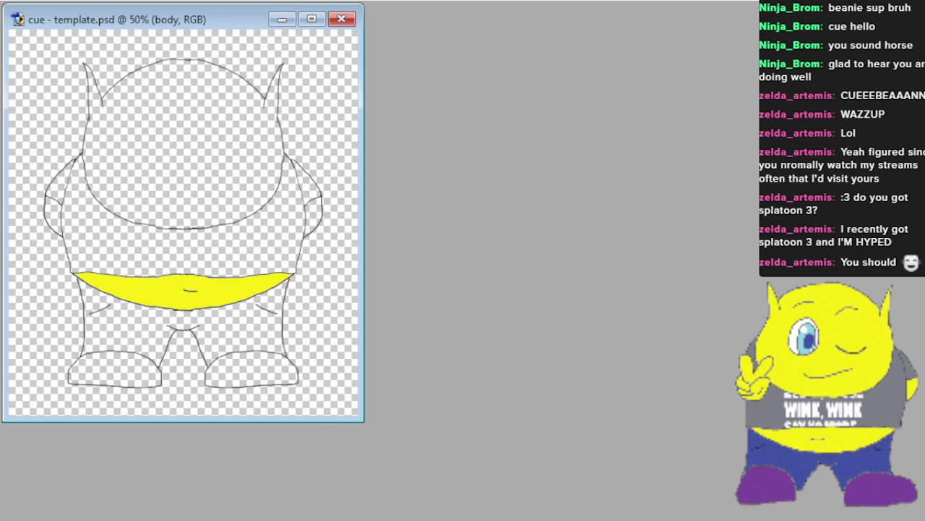
{"action": "key", "text": "alt+Tab"}
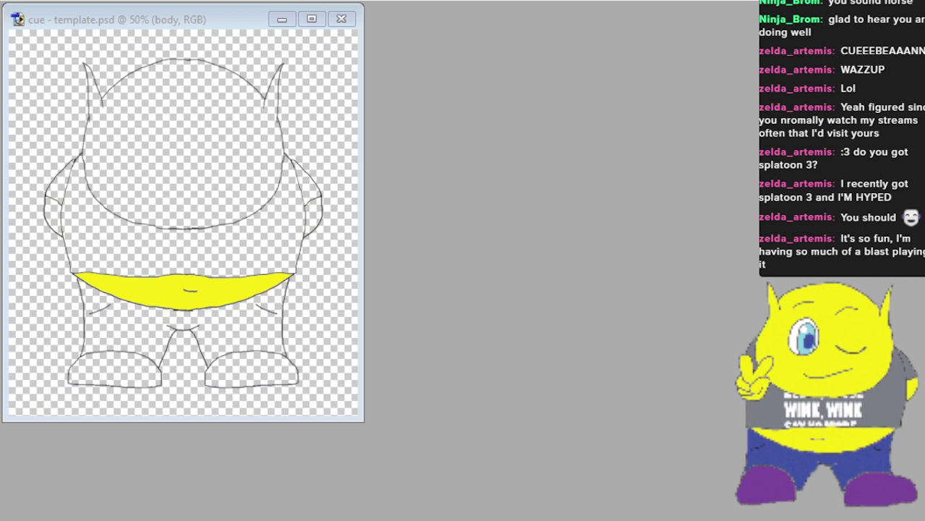
{"action": "key", "text": "alt+Tab"}
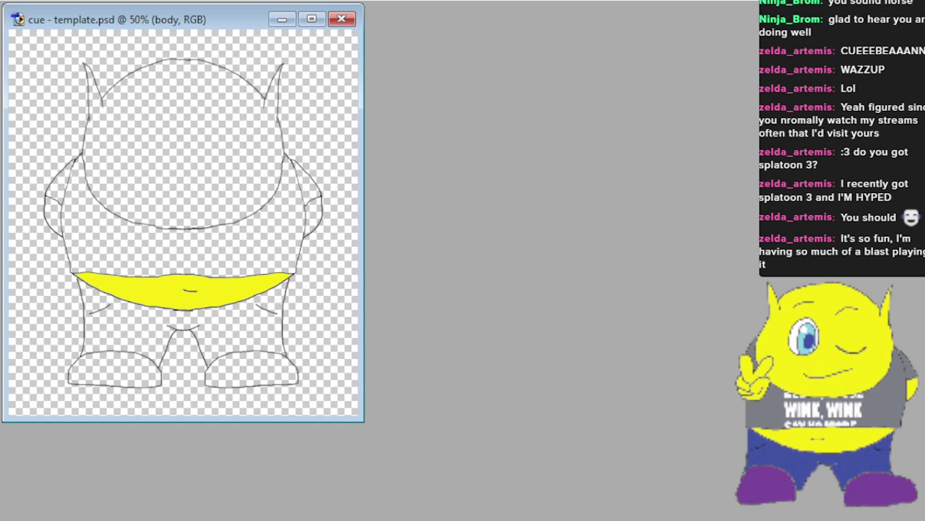
{"action": "key", "text": "ctrl+Tab"}
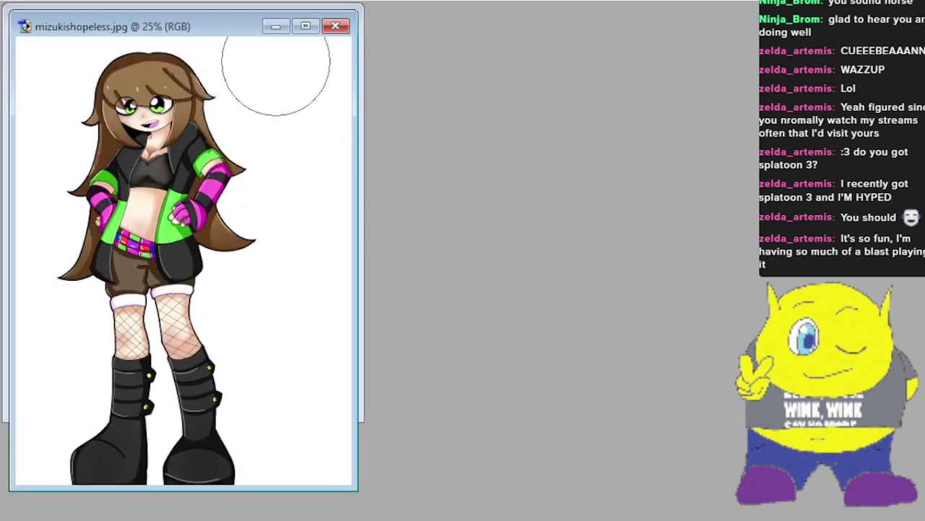
{"action": "left_click_drag", "start_coordinate": [220, 32], "coordinate": [776, 29]}
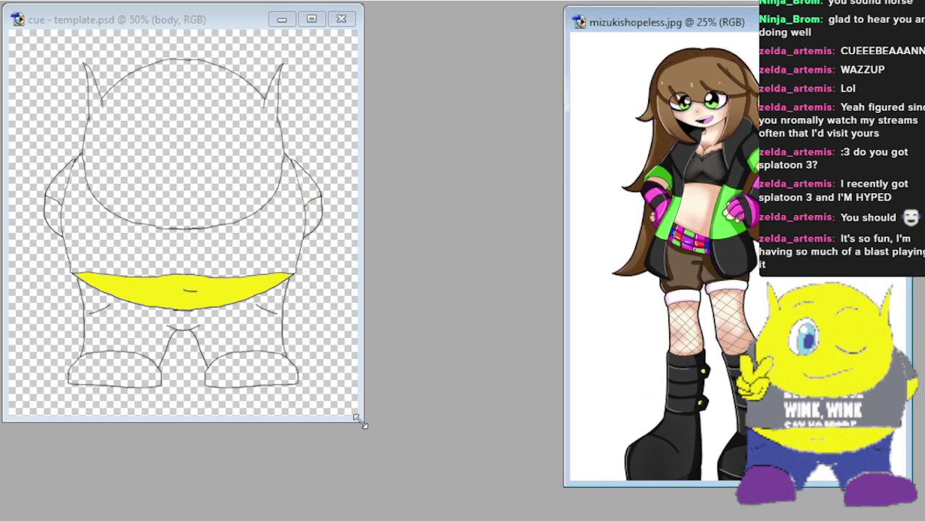
{"action": "mouse_move", "coordinate": [359, 416]}
{"action": "left_mouse_down"}
{"action": "mouse_move", "coordinate": [382, 446]}
{"action": "mouse_move", "coordinate": [494, 509]}
{"action": "mouse_move", "coordinate": [527, 500]}
{"action": "left_mouse_up"}
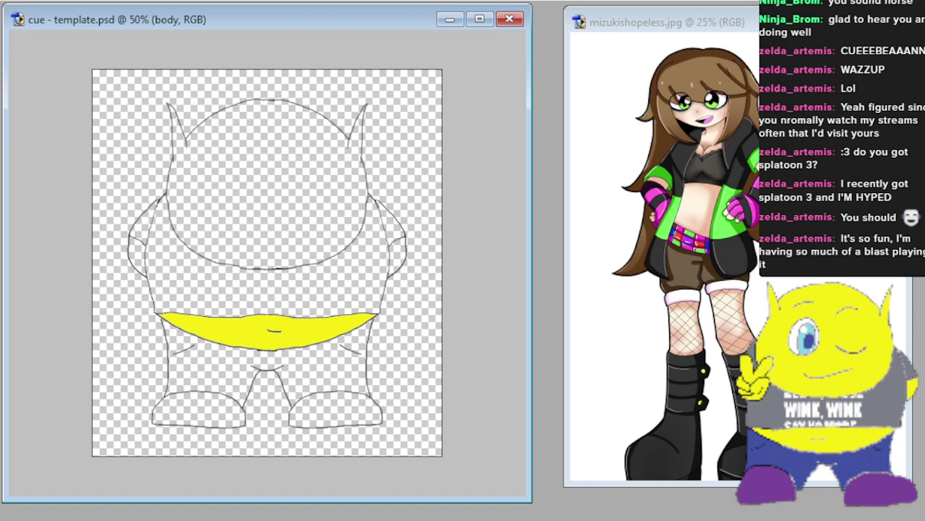
Show the lashed eyes on the blank template's face, framing the head at 100%.
{"action": "key", "text": "ctrl+plus"}
{"action": "key", "text": "ctrl+plus"}
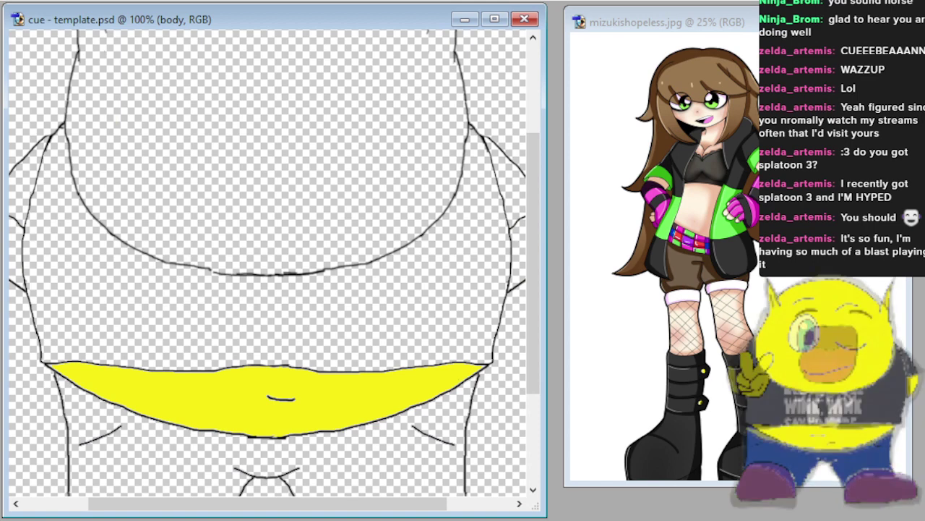
{"action": "left_click_drag", "start_coordinate": [267, 504], "coordinate": [203, 504]}
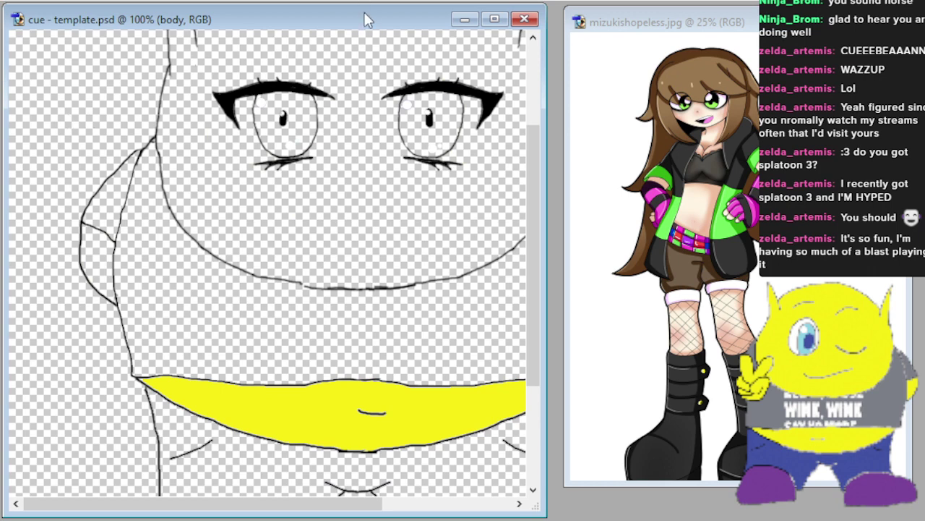
{"action": "left_click_drag", "start_coordinate": [538, 360], "coordinate": [558, 270]}
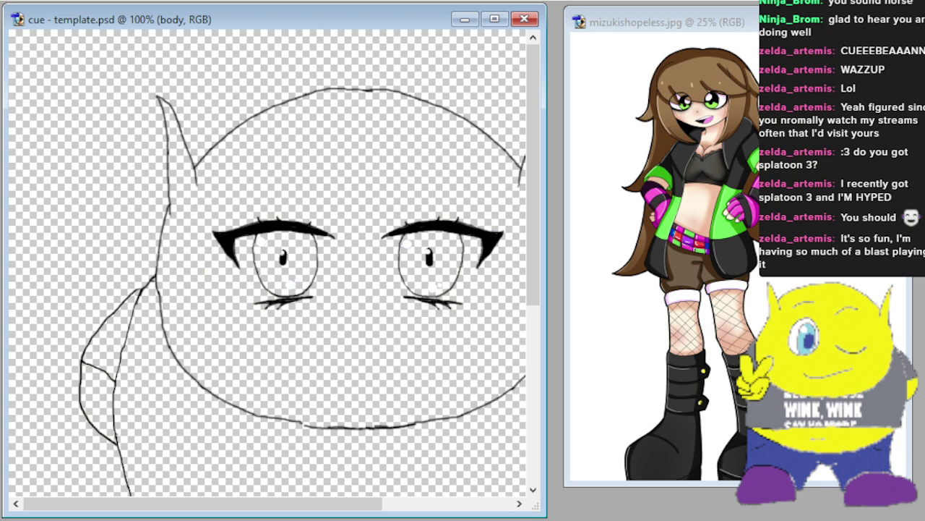
On the pant layer, draw a long pointed hair lock from beside the right eye down past the jaw and back up to the face edge.
{"action": "key", "text": "alt+["}
{"action": "left_click_drag", "start_coordinate": [203, 503], "coordinate": [280, 503]}
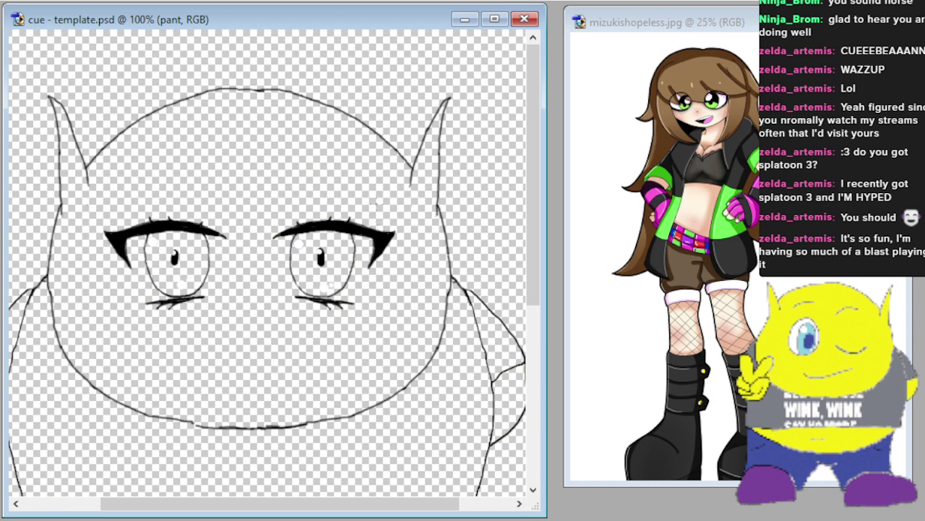
{"action": "scroll", "coordinate": [268, 268], "scroll_direction": "down", "scroll_amount": 1}
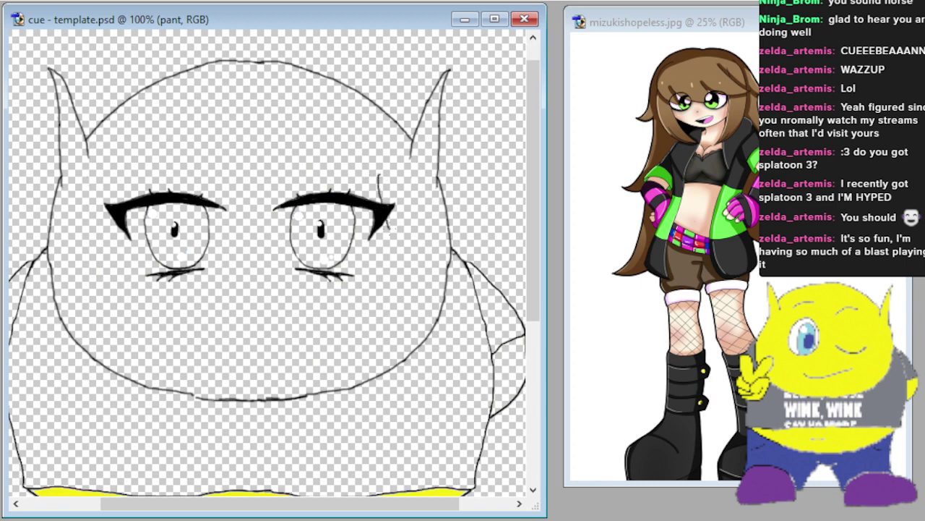
{"action": "left_click_drag", "start_coordinate": [387, 227], "coordinate": [406, 286]}
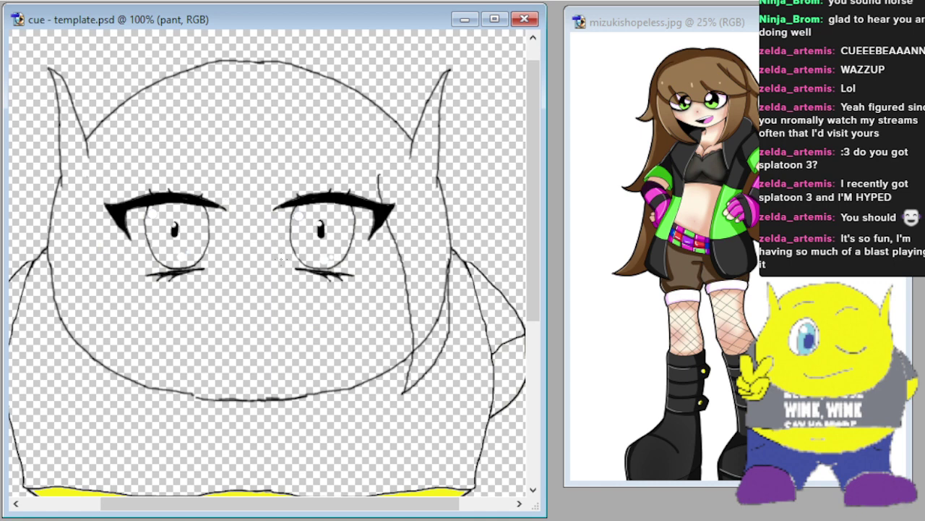
{"action": "scroll", "coordinate": [267, 268], "scroll_direction": "up", "scroll_amount": 1}
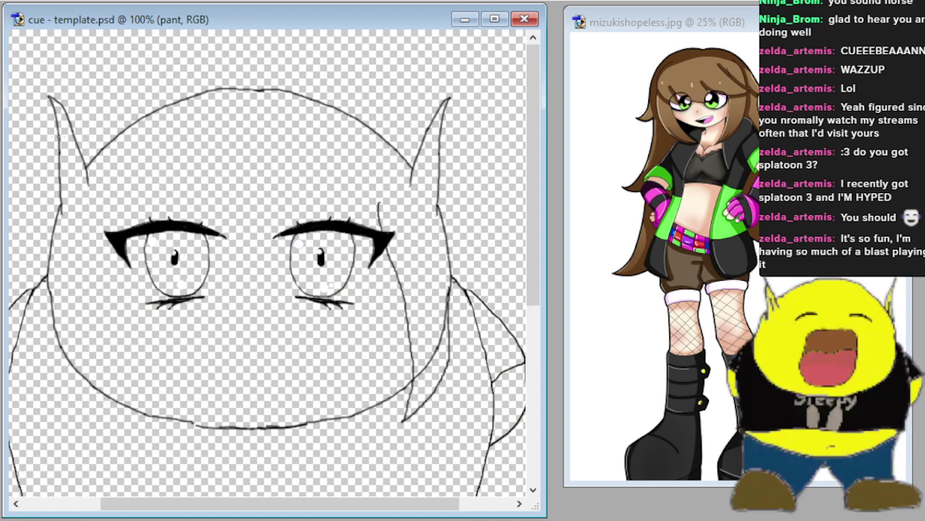
Try a V-shaped fringe tip with a short side stroke between the eyes at 200%, undoing both strokes.
{"action": "key", "text": "ctrl+plus"}
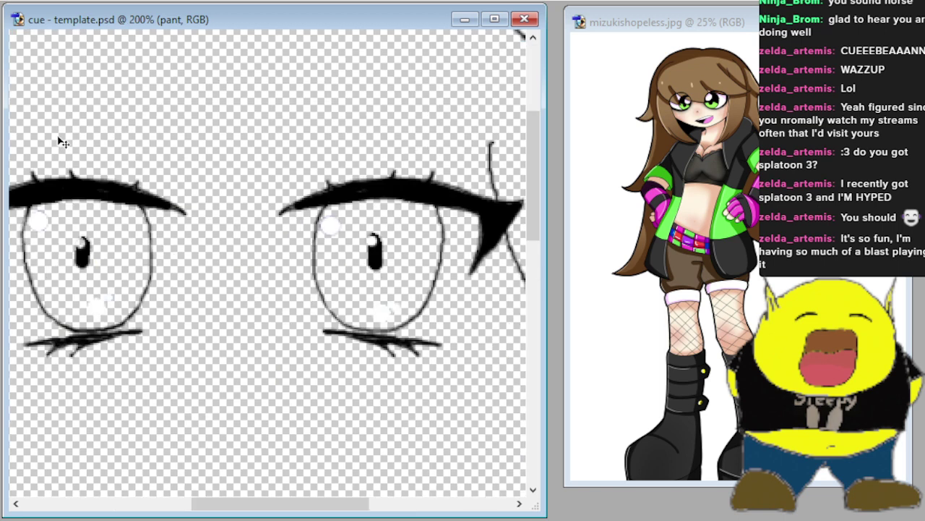
{"action": "scroll", "coordinate": [267, 267], "scroll_direction": "up", "scroll_amount": 3}
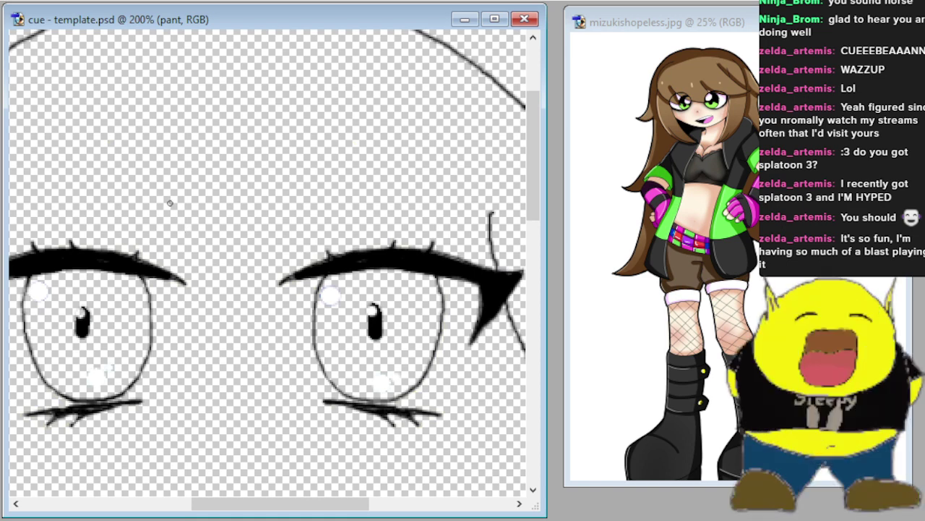
{"action": "mouse_move", "coordinate": [170, 204]}
{"action": "left_mouse_down"}
{"action": "mouse_move", "coordinate": [179, 271]}
{"action": "mouse_move", "coordinate": [201, 313]}
{"action": "mouse_move", "coordinate": [233, 344]}
{"action": "mouse_move", "coordinate": [263, 237]}
{"action": "left_mouse_up"}
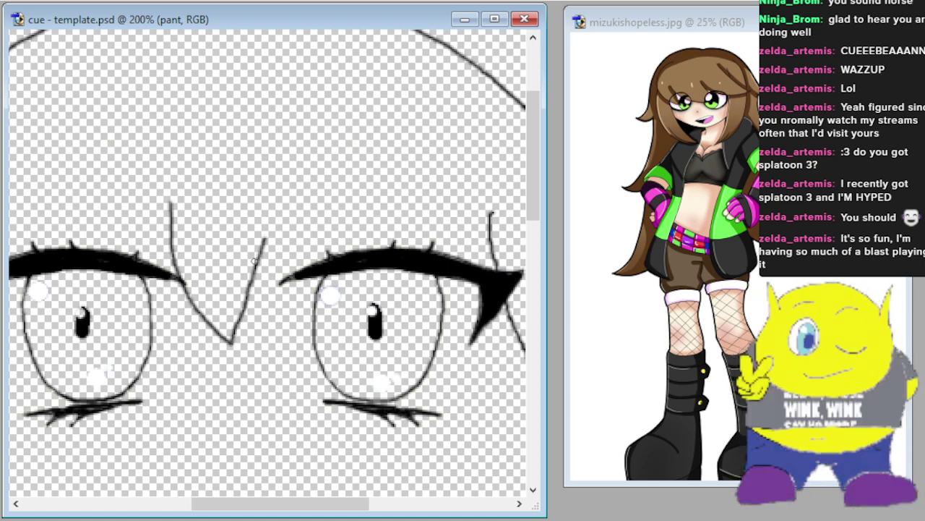
{"action": "left_click_drag", "start_coordinate": [250, 280], "coordinate": [265, 311]}
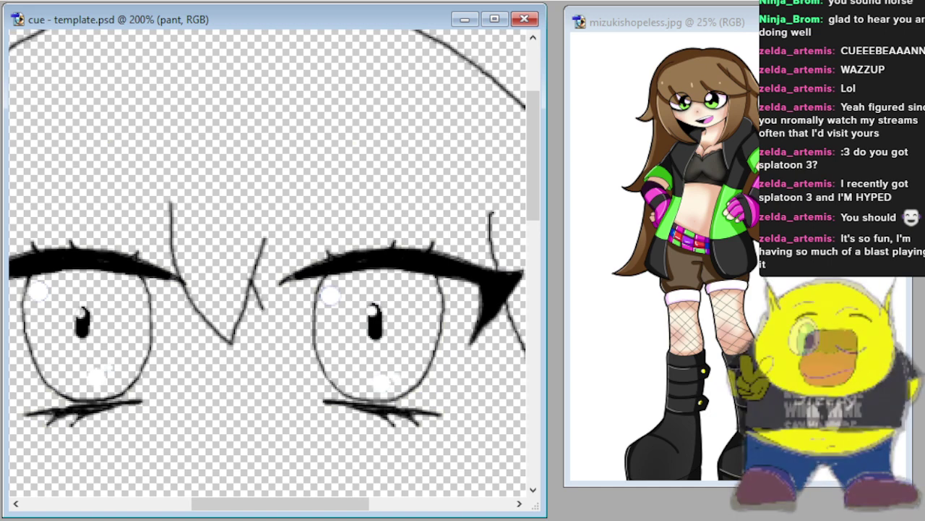
{"action": "key", "text": "ctrl+z"}
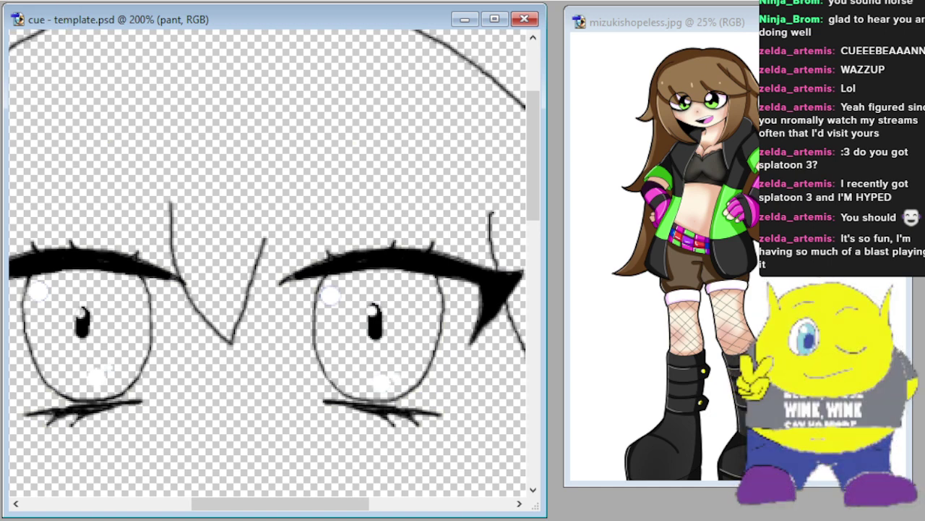
{"action": "key", "text": "ctrl+z"}
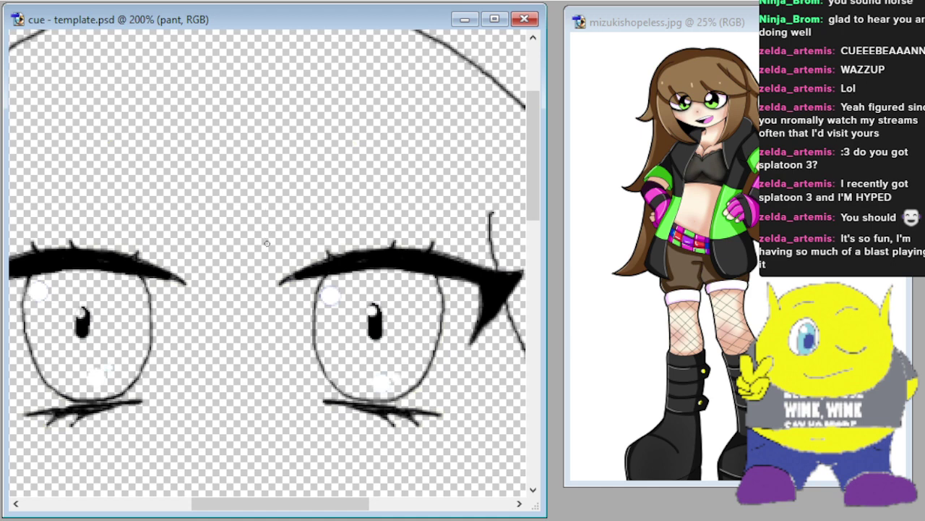
Draw a slanted fringe tip between the eyes, a hair edge across the right ear's base, and a pointed strand jutting out just below it.
{"action": "mouse_move", "coordinate": [255, 207]}
{"action": "left_mouse_down"}
{"action": "mouse_move", "coordinate": [284, 317]}
{"action": "mouse_move", "coordinate": [255, 316]}
{"action": "mouse_move", "coordinate": [198, 285]}
{"action": "mouse_move", "coordinate": [154, 212]}
{"action": "left_mouse_up"}
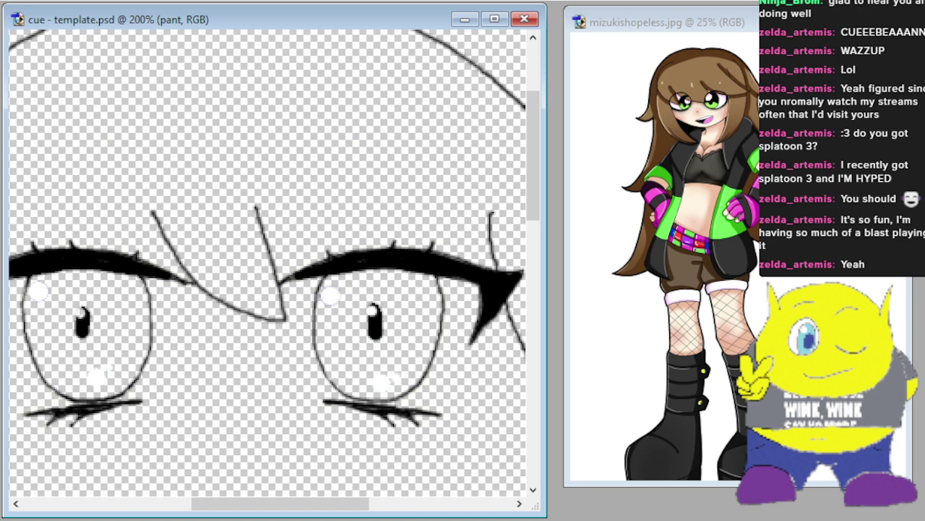
{"action": "left_click_drag", "start_coordinate": [338, 511], "coordinate": [426, 512]}
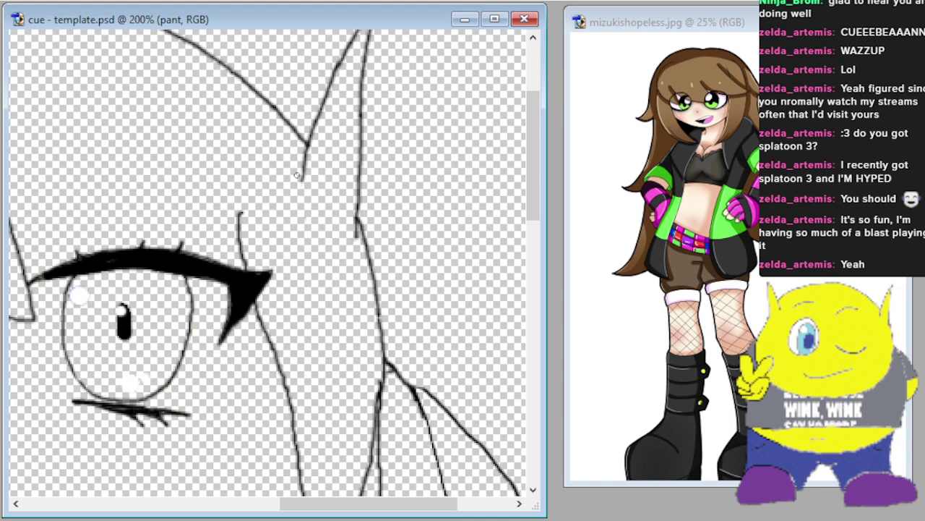
{"action": "left_click_drag", "start_coordinate": [296, 169], "coordinate": [347, 236]}
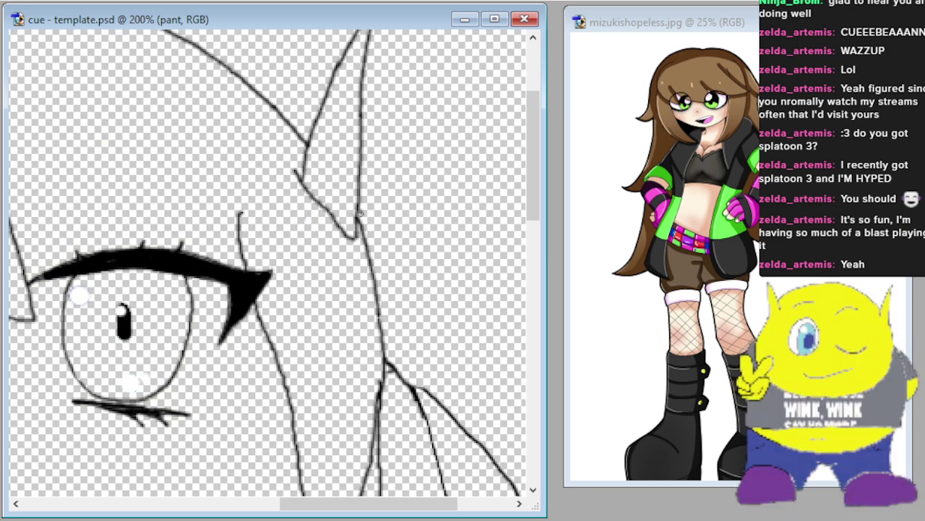
{"action": "mouse_move", "coordinate": [359, 212]}
{"action": "left_mouse_down"}
{"action": "mouse_move", "coordinate": [412, 257]}
{"action": "mouse_move", "coordinate": [348, 268]}
{"action": "left_mouse_up"}
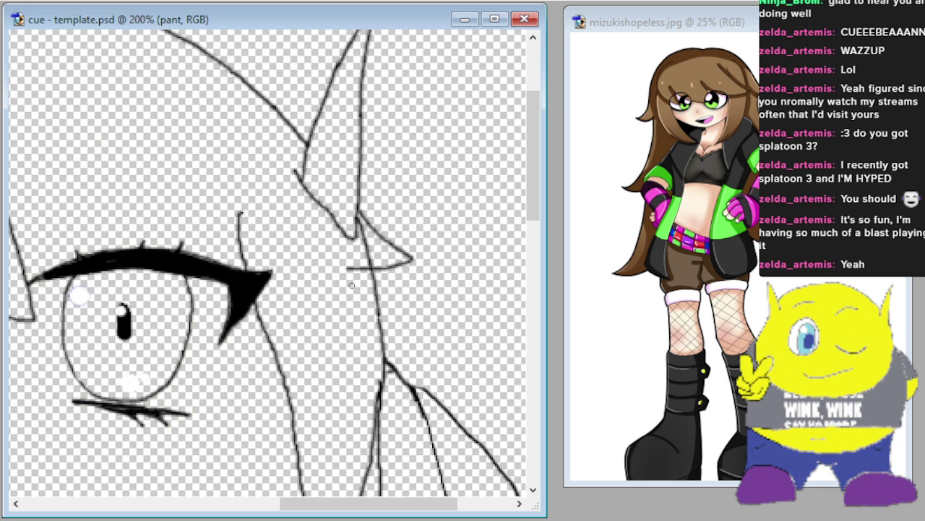
{"action": "scroll", "coordinate": [351, 286], "scroll_direction": "down", "scroll_amount": 5}
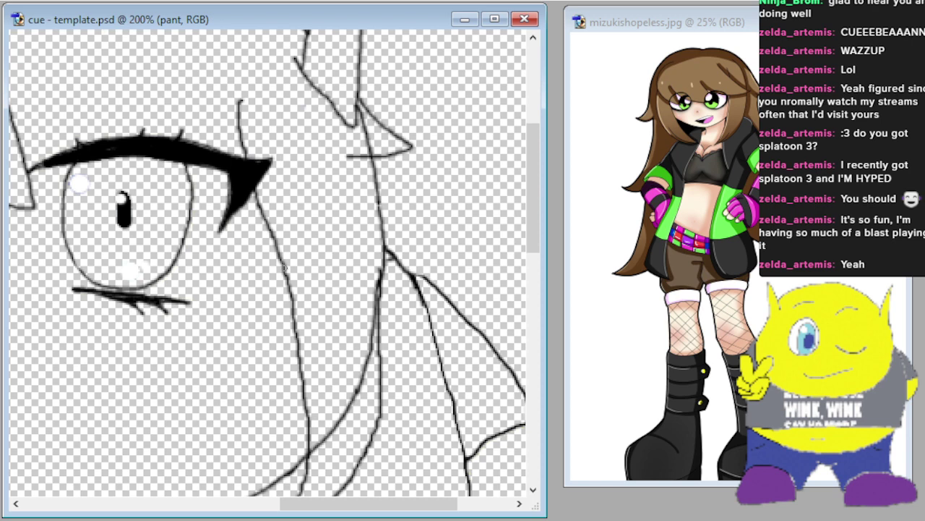
{"action": "scroll", "coordinate": [284, 269], "scroll_direction": "up", "scroll_amount": 10}
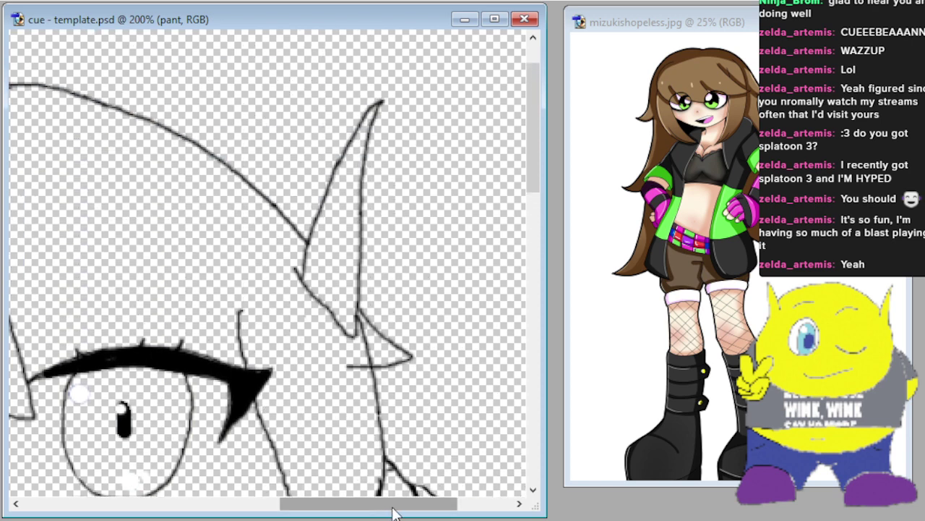
{"action": "scroll", "coordinate": [408, 403], "scroll_direction": "down", "scroll_amount": 15}
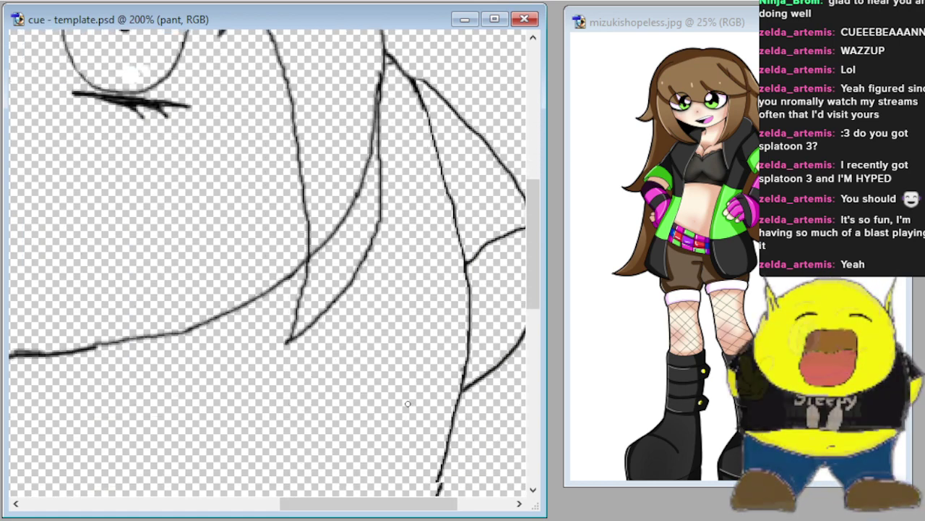
{"action": "scroll", "coordinate": [408, 404], "scroll_direction": "down", "scroll_amount": 4}
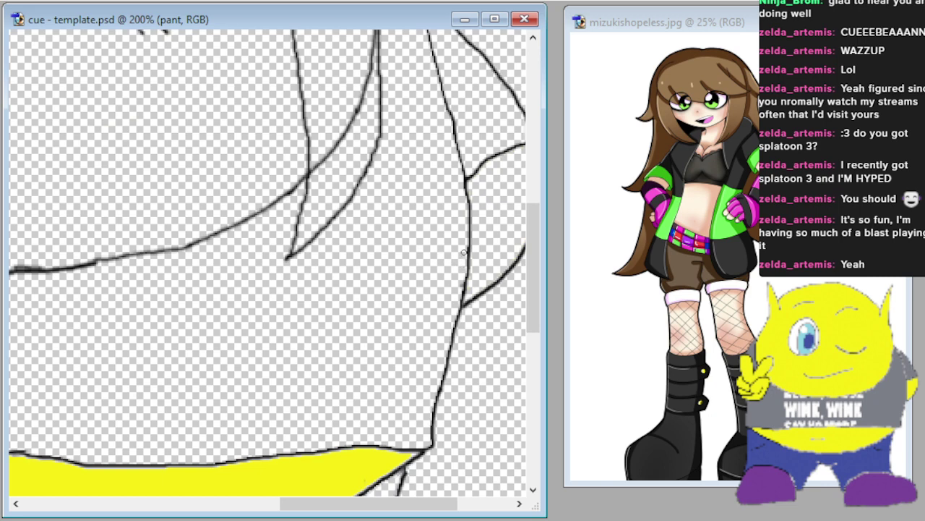
Draw two curved clothing lines across the torso's right side, one running in under the chin and one just above the yellow belly.
{"action": "mouse_move", "coordinate": [465, 254]}
{"action": "left_mouse_down"}
{"action": "mouse_move", "coordinate": [370, 279]}
{"action": "mouse_move", "coordinate": [292, 285]}
{"action": "mouse_move", "coordinate": [59, 269]}
{"action": "left_mouse_up"}
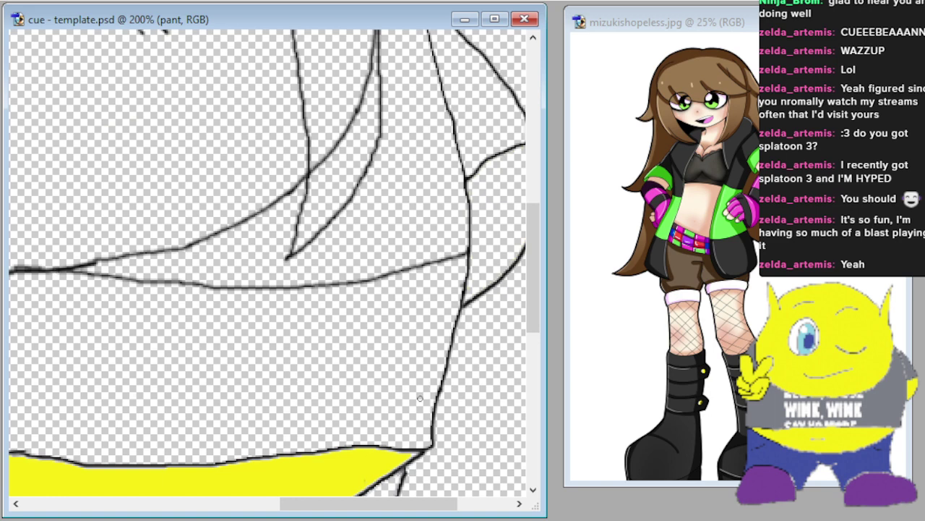
{"action": "left_click_drag", "start_coordinate": [431, 405], "coordinate": [310, 391]}
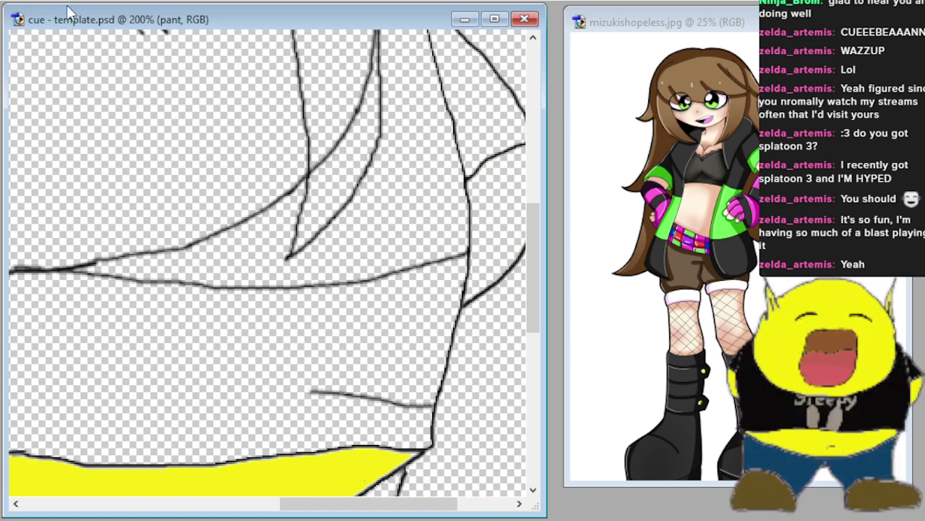
{"action": "key", "text": "ctrl+z"}
{"action": "mouse_move", "coordinate": [370, 504]}
{"action": "left_mouse_down"}
{"action": "mouse_move", "coordinate": [341, 511]}
{"action": "mouse_move", "coordinate": [359, 512]}
{"action": "left_mouse_up"}
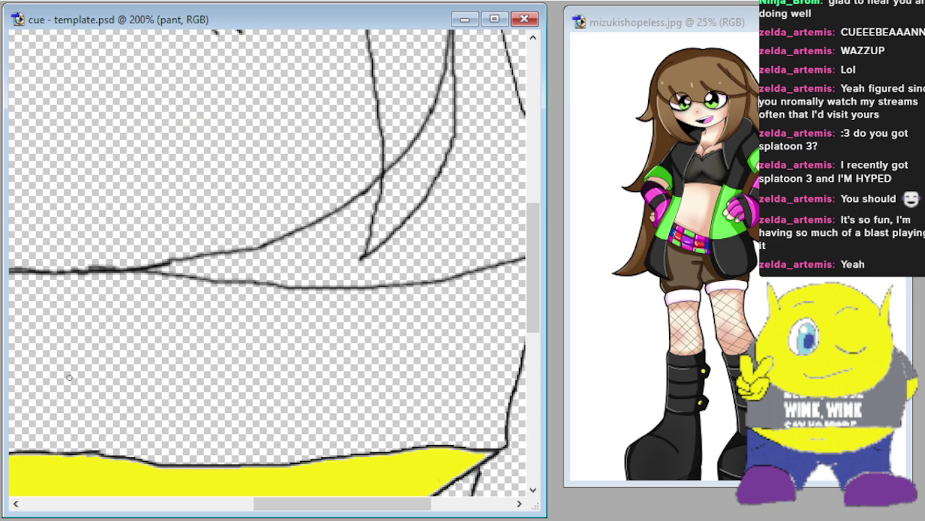
{"action": "mouse_move", "coordinate": [70, 389]}
{"action": "left_mouse_down"}
{"action": "mouse_move", "coordinate": [250, 413]}
{"action": "mouse_move", "coordinate": [399, 413]}
{"action": "mouse_move", "coordinate": [507, 391]}
{"action": "left_mouse_up"}
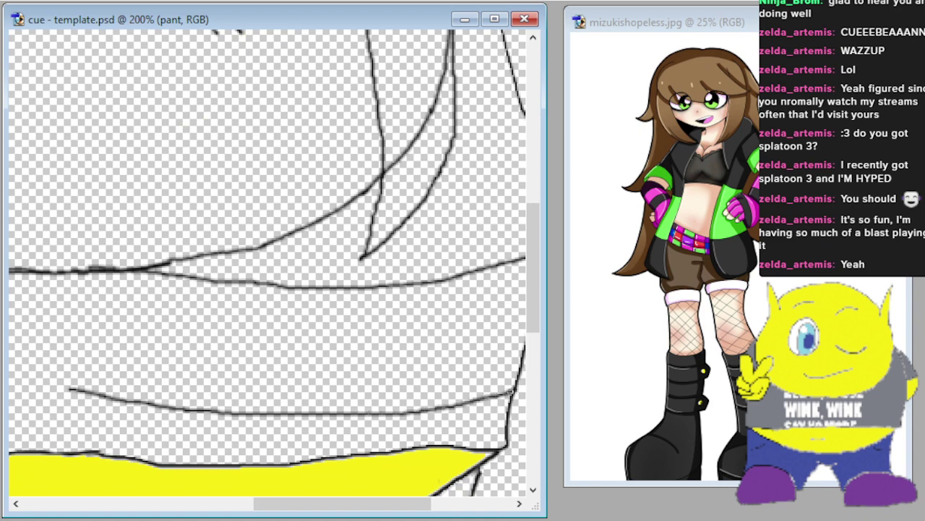
Erase the inner end of the lower torso line and redraw it as a nearly straight line past the body's middle.
{"action": "left_click_drag", "start_coordinate": [367, 504], "coordinate": [237, 488]}
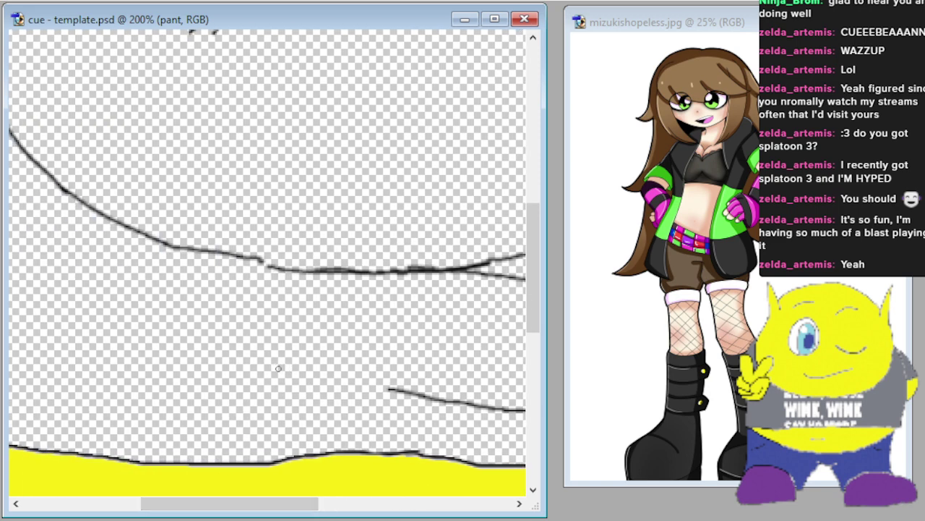
{"action": "left_click_drag", "start_coordinate": [290, 373], "coordinate": [347, 383]}
{"action": "key", "text": "ctrl+z"}
{"action": "key", "text": "e"}
{"action": "left_click_drag", "start_coordinate": [388, 389], "coordinate": [480, 405]}
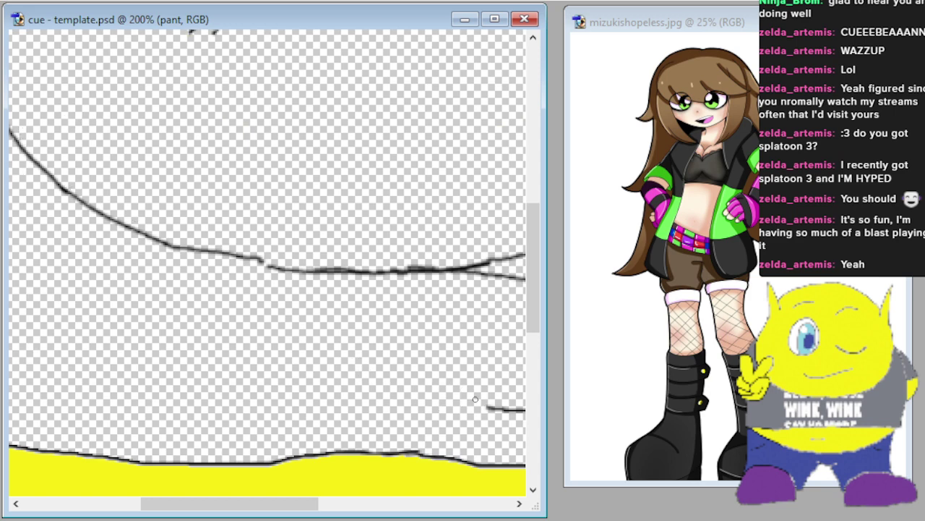
{"action": "left_click_drag", "start_coordinate": [487, 409], "coordinate": [318, 399]}
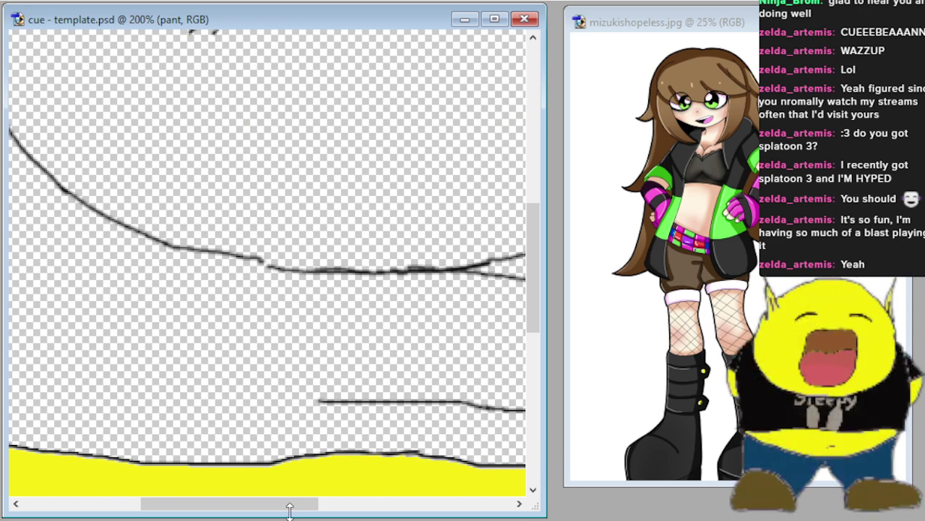
Draw a glove band line across the right arm and two short slanted lines near the arm's lower end.
{"action": "left_click_drag", "start_coordinate": [287, 513], "coordinate": [463, 513]}
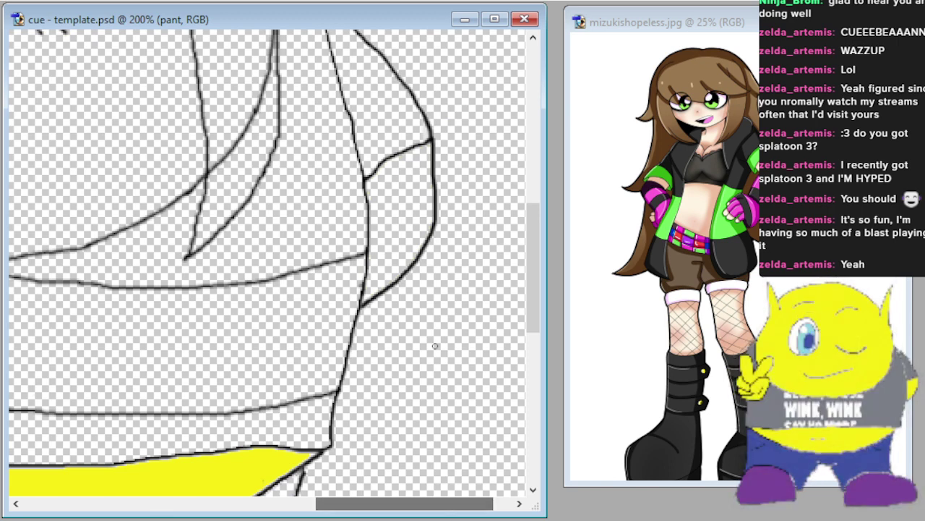
{"action": "scroll", "coordinate": [427, 289], "scroll_direction": "up", "scroll_amount": 2}
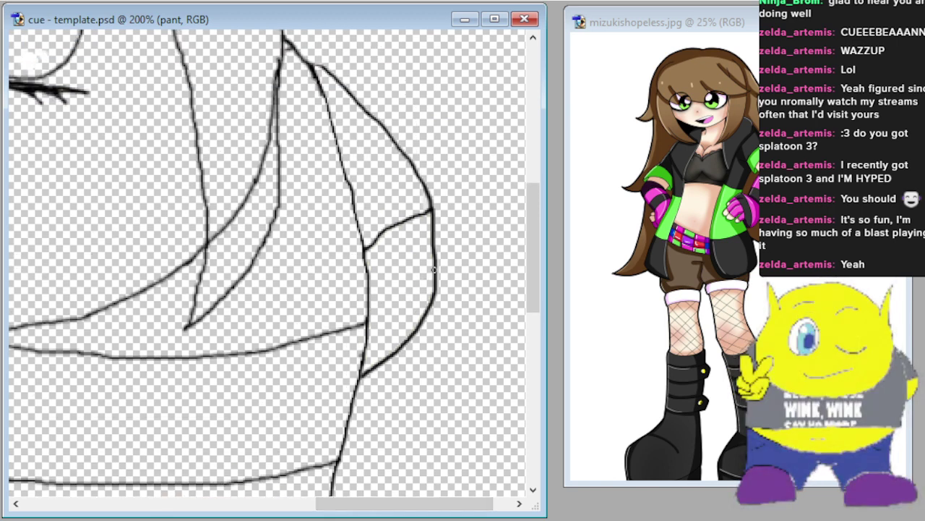
{"action": "left_click_drag", "start_coordinate": [433, 269], "coordinate": [367, 264]}
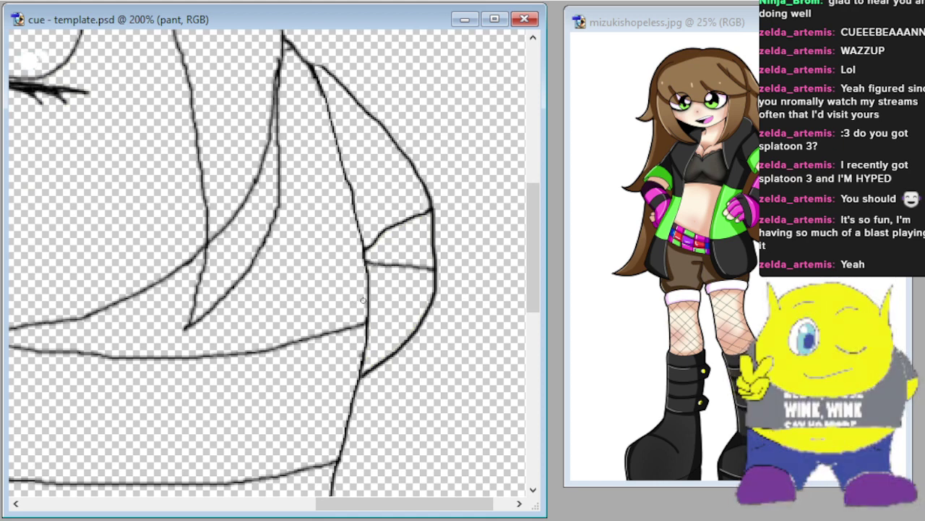
{"action": "left_click_drag", "start_coordinate": [370, 304], "coordinate": [401, 329]}
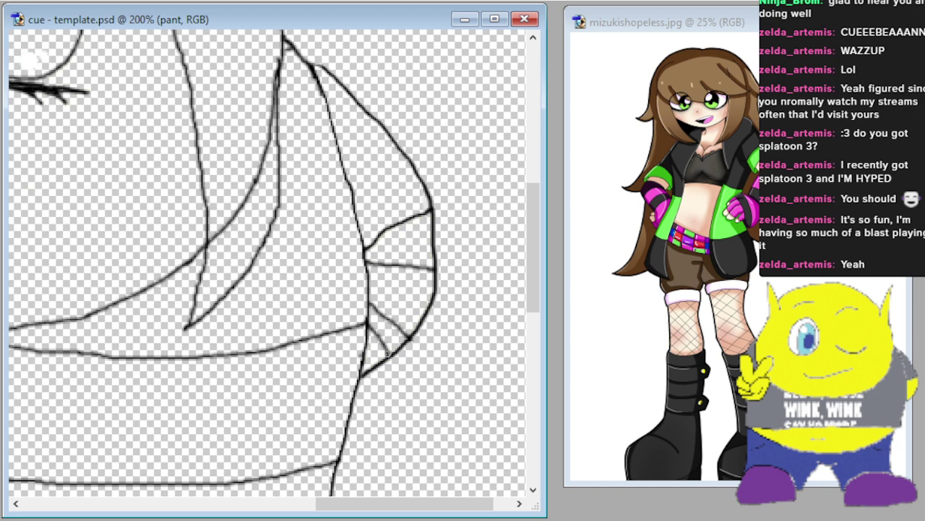
{"action": "scroll", "coordinate": [423, 385], "scroll_direction": "down", "scroll_amount": 2}
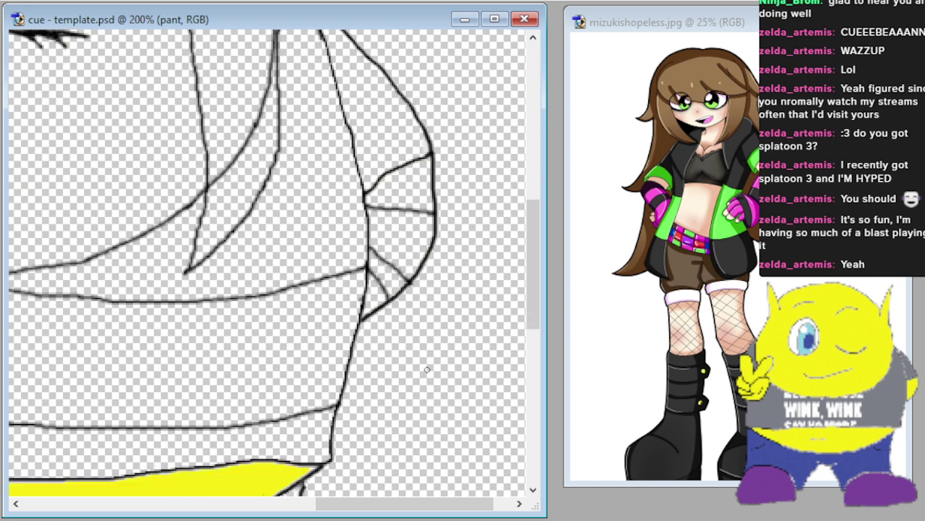
{"action": "scroll", "coordinate": [426, 369], "scroll_direction": "up", "scroll_amount": 2}
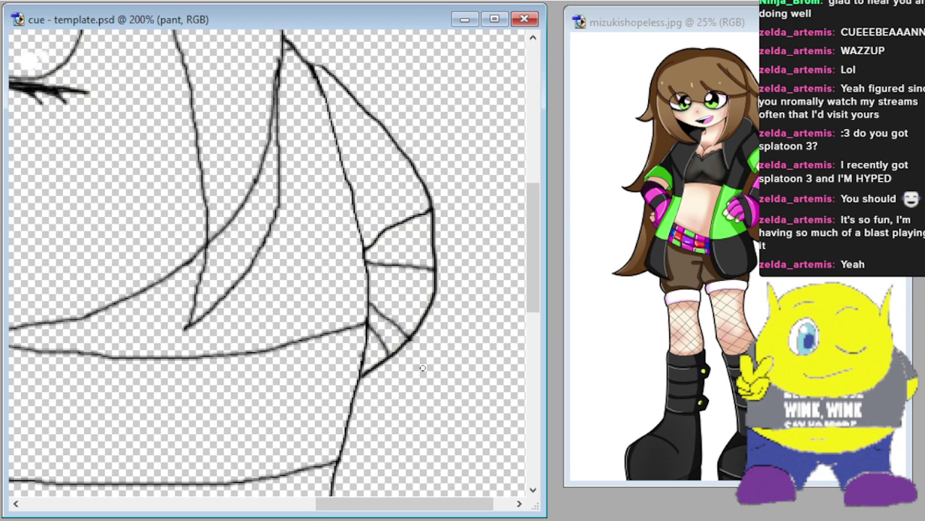
{"action": "scroll", "coordinate": [446, 366], "scroll_direction": "down", "scroll_amount": 2}
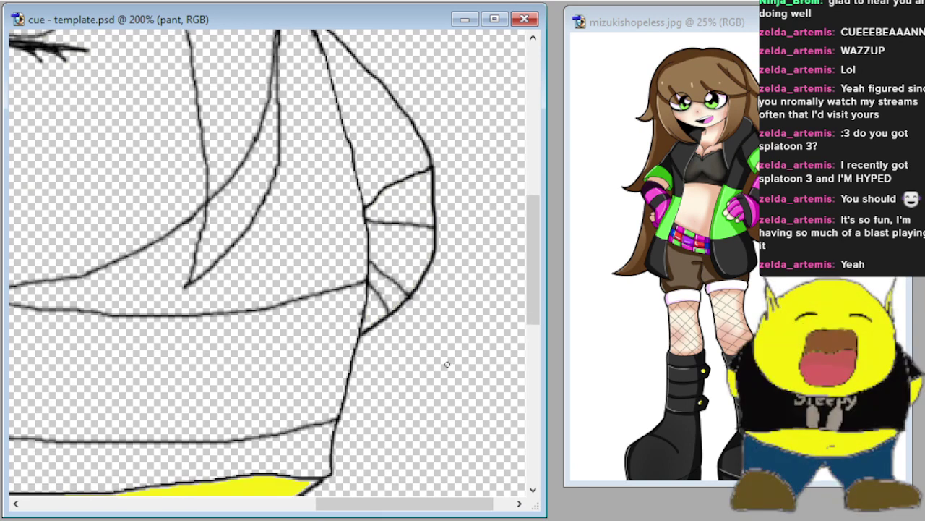
Lasso the hair, clothing and glove lines on the character's right half and copy them into a new document.
{"action": "key", "text": "ctrl+minus"}
{"action": "key", "text": "ctrl+minus"}
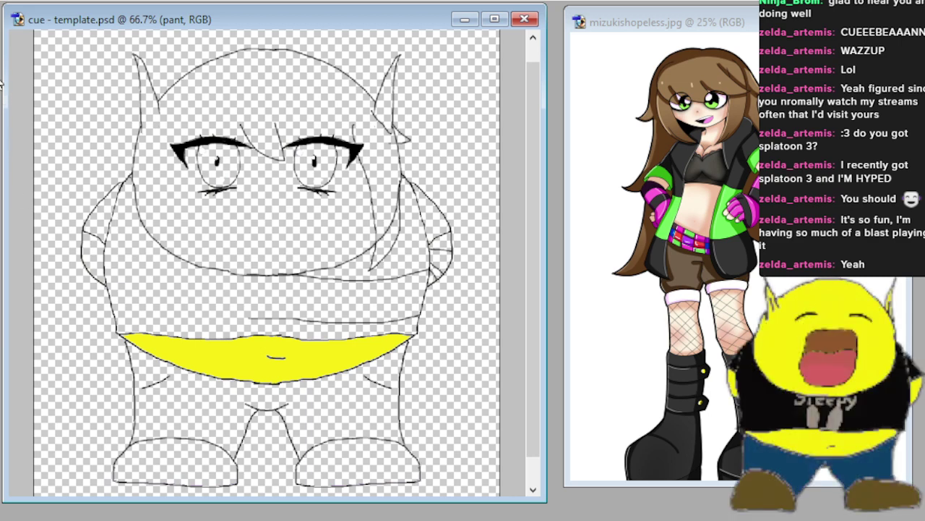
{"action": "left_click_drag", "start_coordinate": [337, 65], "coordinate": [286, 217]}
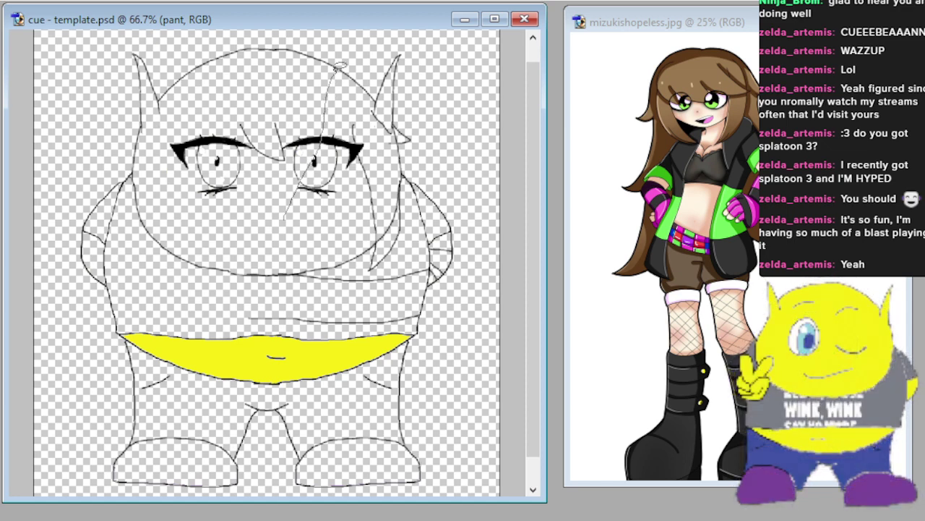
{"action": "mouse_move", "coordinate": [340, 65]}
{"action": "left_mouse_down"}
{"action": "mouse_move", "coordinate": [436, 109]}
{"action": "mouse_move", "coordinate": [478, 255]}
{"action": "mouse_move", "coordinate": [468, 312]}
{"action": "mouse_move", "coordinate": [444, 352]}
{"action": "mouse_move", "coordinate": [354, 357]}
{"action": "mouse_move", "coordinate": [241, 346]}
{"action": "mouse_move", "coordinate": [207, 319]}
{"action": "mouse_move", "coordinate": [226, 265]}
{"action": "mouse_move", "coordinate": [293, 228]}
{"action": "left_mouse_up"}
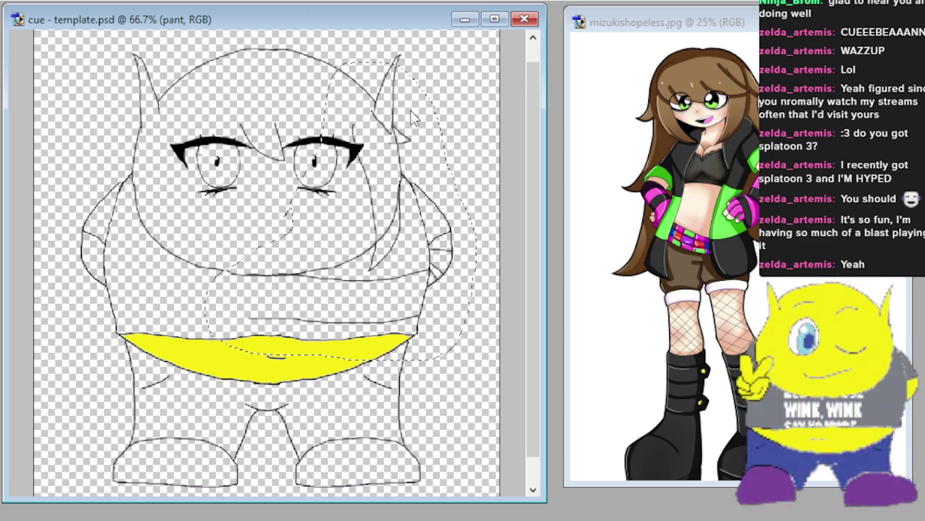
{"action": "key", "text": "ctrl+alt+n"}
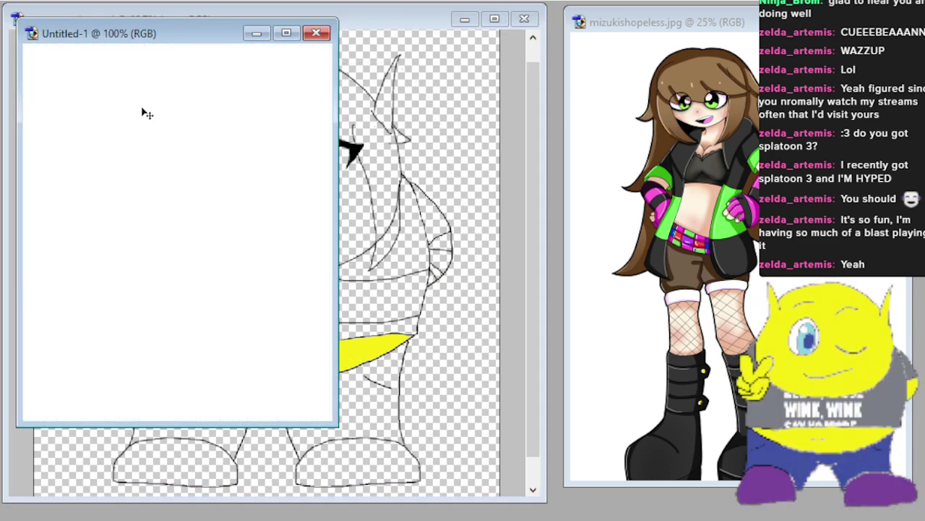
{"action": "key", "text": "ctrl+v"}
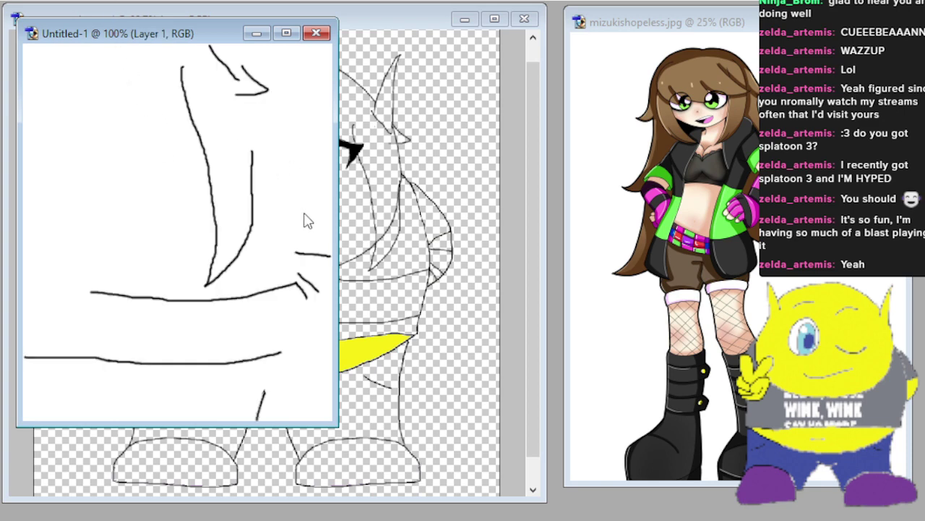
Flip the copied lines horizontally, select the whole canvas and copy the mirrored lines back into cue - template.psd.
{"action": "key", "text": "ctrl+shift+h"}
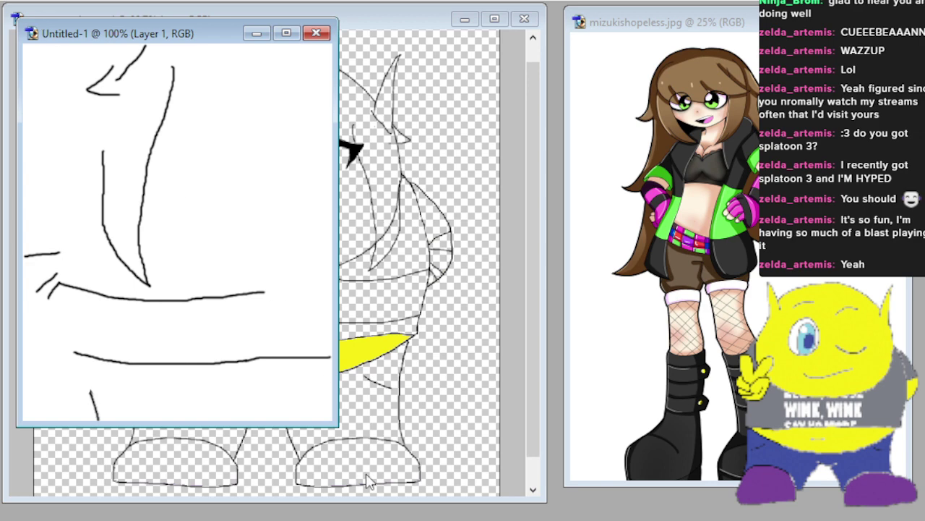
{"action": "left_click_drag", "start_coordinate": [335, 420], "coordinate": [494, 461]}
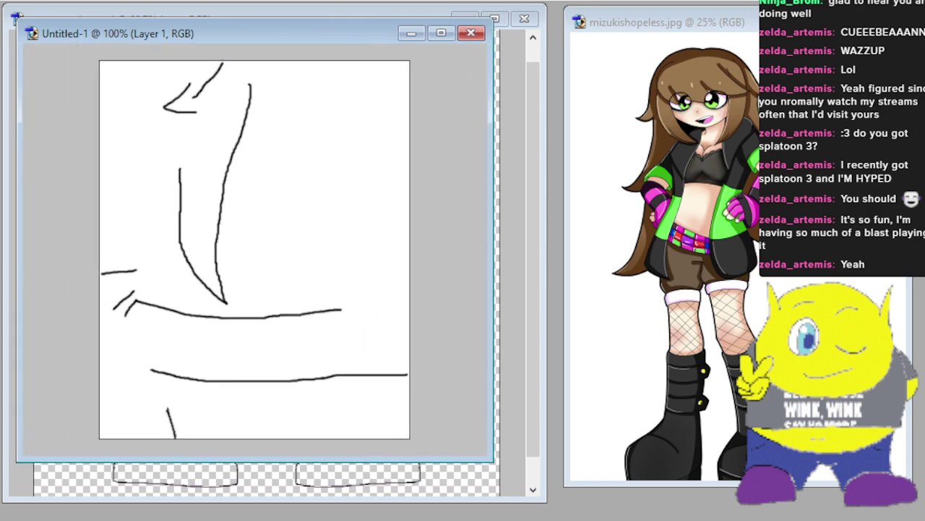
{"action": "left_click_drag", "start_coordinate": [82, 44], "coordinate": [126, 69]}
{"action": "key", "text": "ctrl+a"}
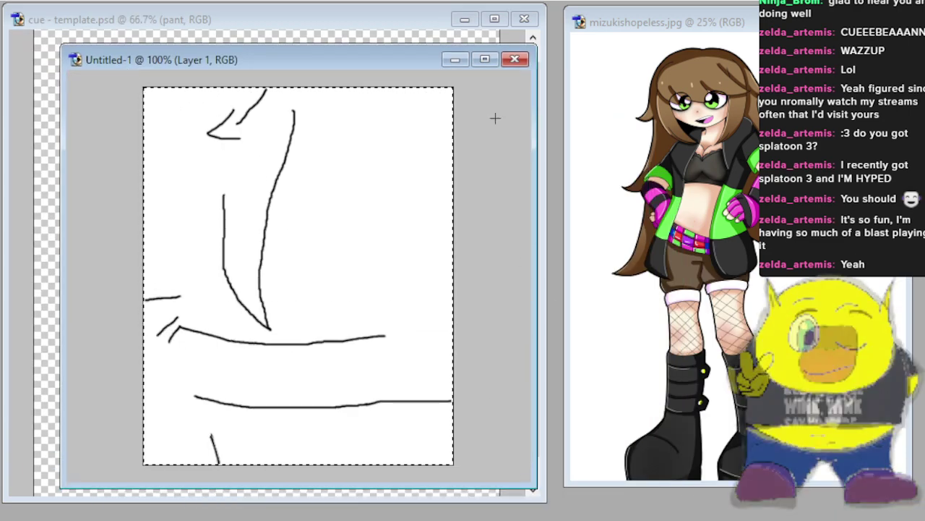
{"action": "key", "text": "ctrl+Tab"}
{"action": "key", "text": "ctrl+v"}
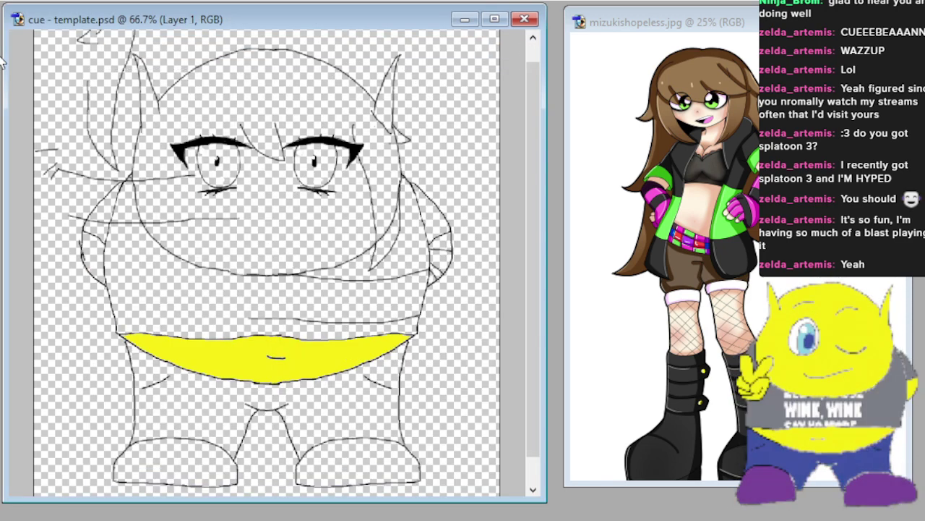
Move the mirrored lines onto the character's left half and align them with the torso lines at the centre.
{"action": "mouse_move", "coordinate": [112, 131]}
{"action": "left_mouse_down"}
{"action": "mouse_move", "coordinate": [190, 235]}
{"action": "mouse_move", "coordinate": [167, 252]}
{"action": "mouse_move", "coordinate": [165, 243]}
{"action": "mouse_move", "coordinate": [168, 254]}
{"action": "left_mouse_up"}
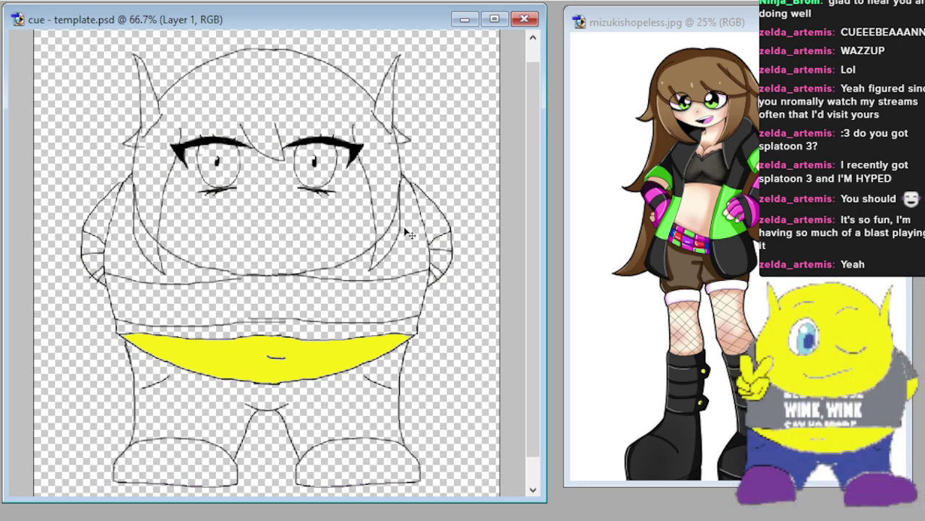
{"action": "key", "text": "ctrl+plus"}
{"action": "key", "text": "ctrl+plus"}
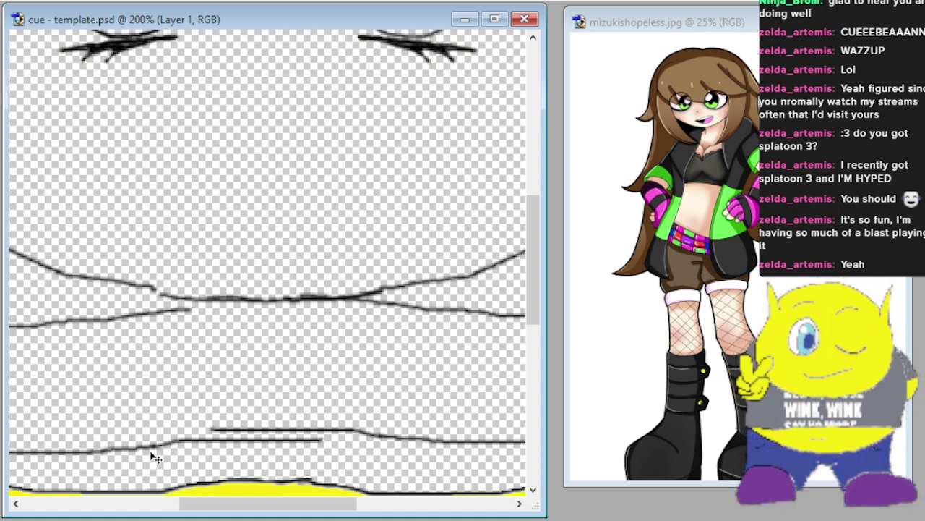
{"action": "left_click_drag", "start_coordinate": [152, 452], "coordinate": [152, 446]}
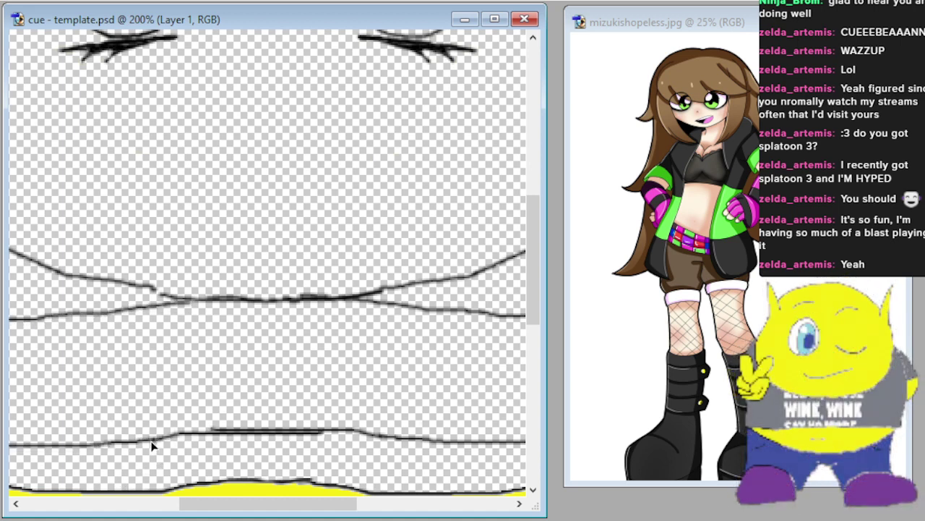
{"action": "key", "text": "Up"}
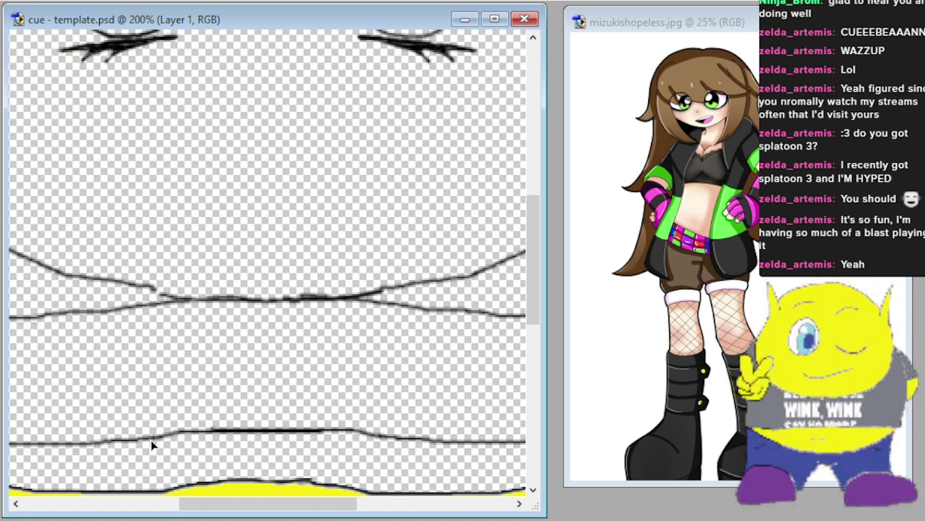
On the body layer, erase the head outline where it passes through the left hair tuft and the left hanging hair lock.
{"action": "mouse_move", "coordinate": [242, 504]}
{"action": "left_mouse_down"}
{"action": "mouse_move", "coordinate": [252, 508]}
{"action": "mouse_move", "coordinate": [119, 518]}
{"action": "left_mouse_up"}
{"action": "scroll", "coordinate": [79, 466], "scroll_direction": "up", "scroll_amount": 6}
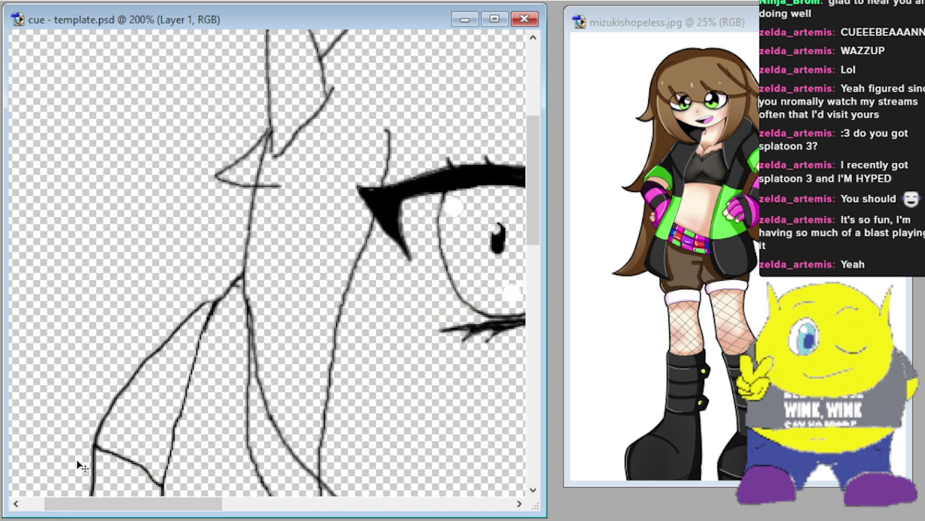
{"action": "scroll", "coordinate": [79, 467], "scroll_direction": "up", "scroll_amount": 2}
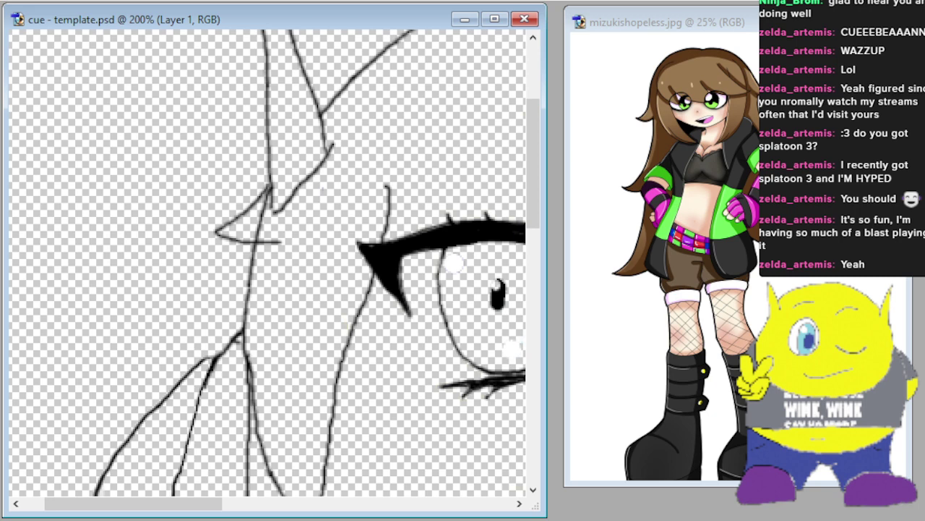
{"action": "key", "text": "alt+bracketleft"}
{"action": "left_click_drag", "start_coordinate": [261, 193], "coordinate": [254, 232]}
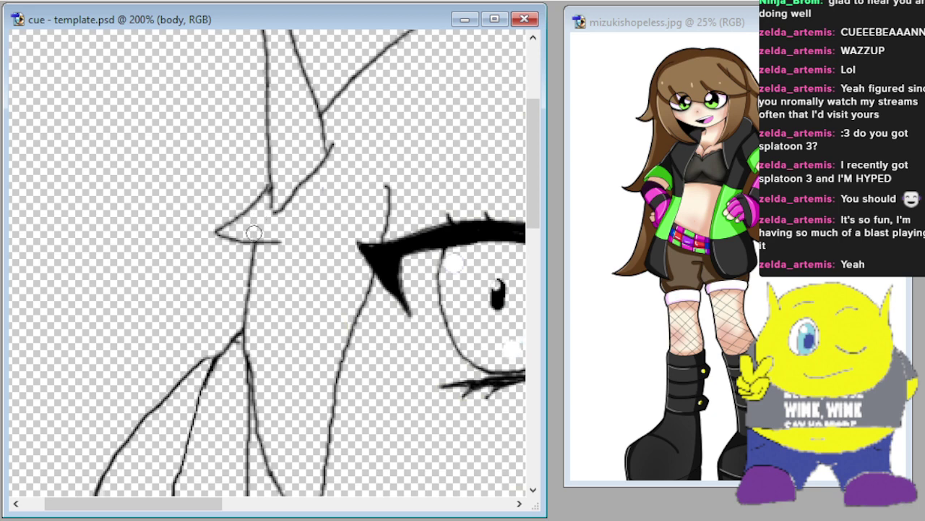
{"action": "scroll", "coordinate": [260, 209], "scroll_direction": "down", "scroll_amount": 4}
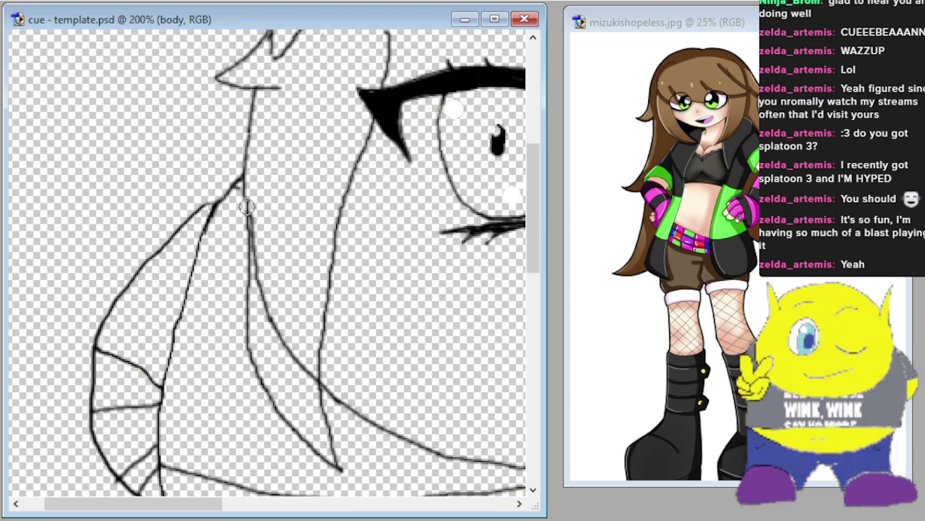
{"action": "mouse_move", "coordinate": [247, 207]}
{"action": "left_mouse_down"}
{"action": "mouse_move", "coordinate": [258, 312]}
{"action": "mouse_move", "coordinate": [270, 326]}
{"action": "mouse_move", "coordinate": [262, 286]}
{"action": "mouse_move", "coordinate": [280, 350]}
{"action": "mouse_move", "coordinate": [299, 367]}
{"action": "mouse_move", "coordinate": [285, 342]}
{"action": "mouse_move", "coordinate": [308, 381]}
{"action": "left_mouse_up"}
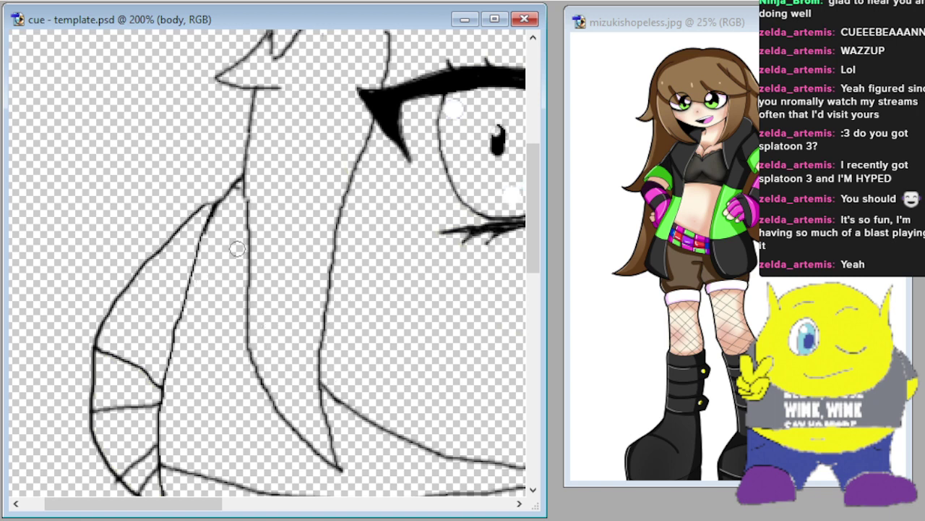
On the body layer, erase the head outline where it passes through the right hanging hair lock and the right hair tuft.
{"action": "mouse_move", "coordinate": [213, 504]}
{"action": "left_mouse_down"}
{"action": "mouse_move", "coordinate": [419, 506]}
{"action": "mouse_move", "coordinate": [439, 517]}
{"action": "left_mouse_up"}
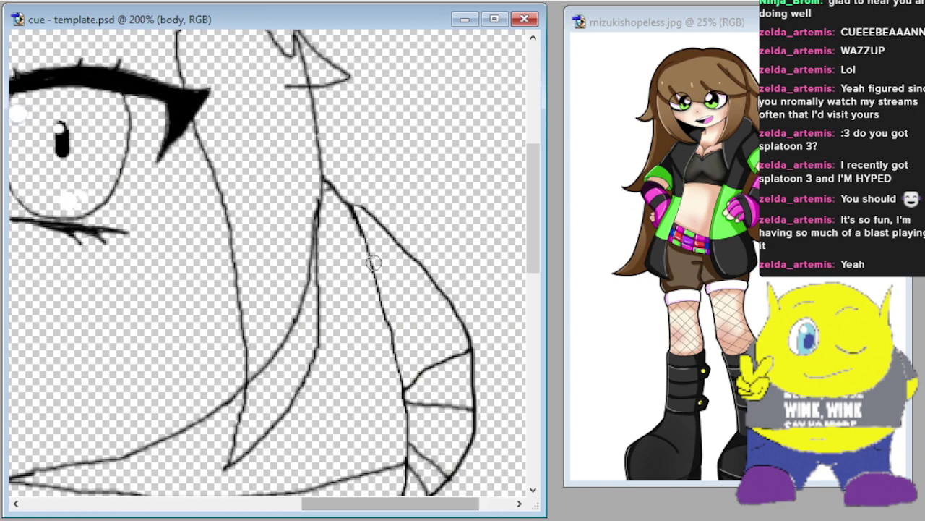
{"action": "mouse_move", "coordinate": [308, 200]}
{"action": "left_mouse_down"}
{"action": "mouse_move", "coordinate": [301, 276]}
{"action": "mouse_move", "coordinate": [311, 247]}
{"action": "mouse_move", "coordinate": [292, 325]}
{"action": "mouse_move", "coordinate": [274, 367]}
{"action": "mouse_move", "coordinate": [266, 375]}
{"action": "mouse_move", "coordinate": [265, 355]}
{"action": "mouse_move", "coordinate": [247, 387]}
{"action": "left_mouse_up"}
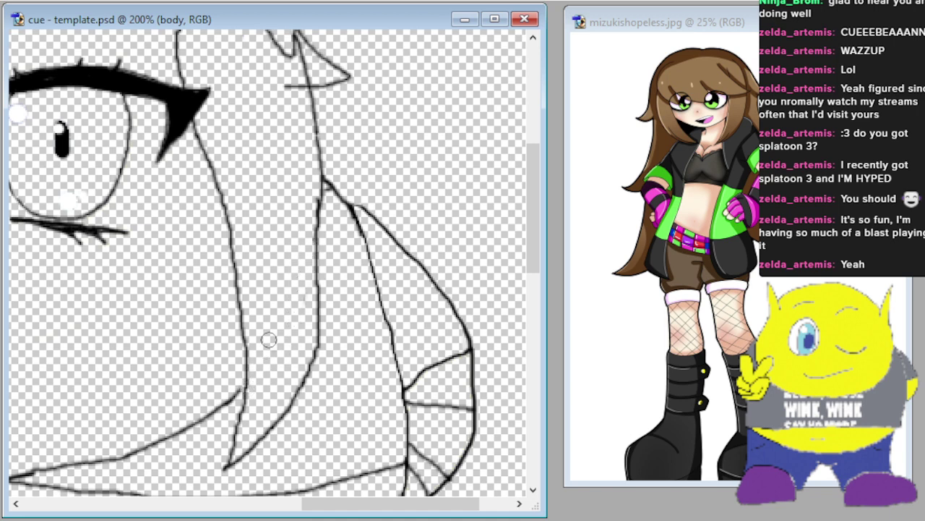
{"action": "scroll", "coordinate": [228, 296], "scroll_direction": "up", "scroll_amount": 2}
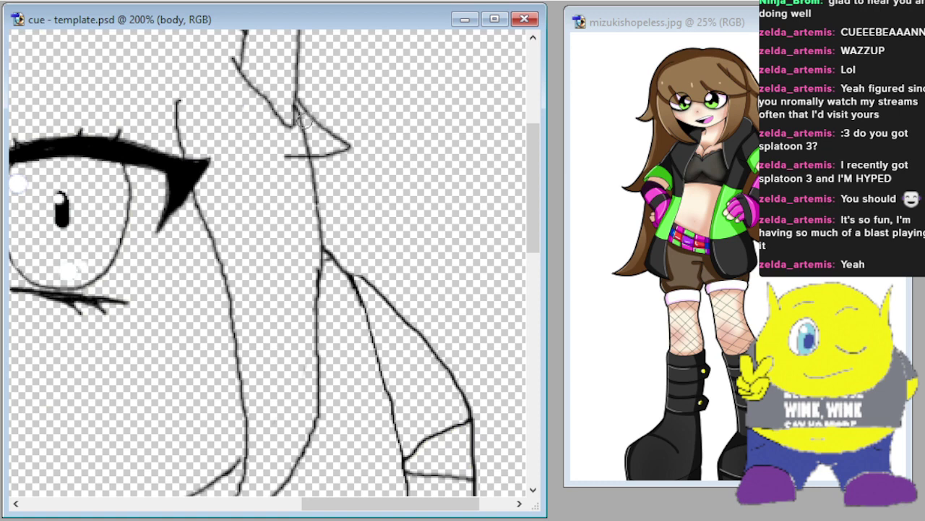
{"action": "left_click_drag", "start_coordinate": [302, 117], "coordinate": [311, 147]}
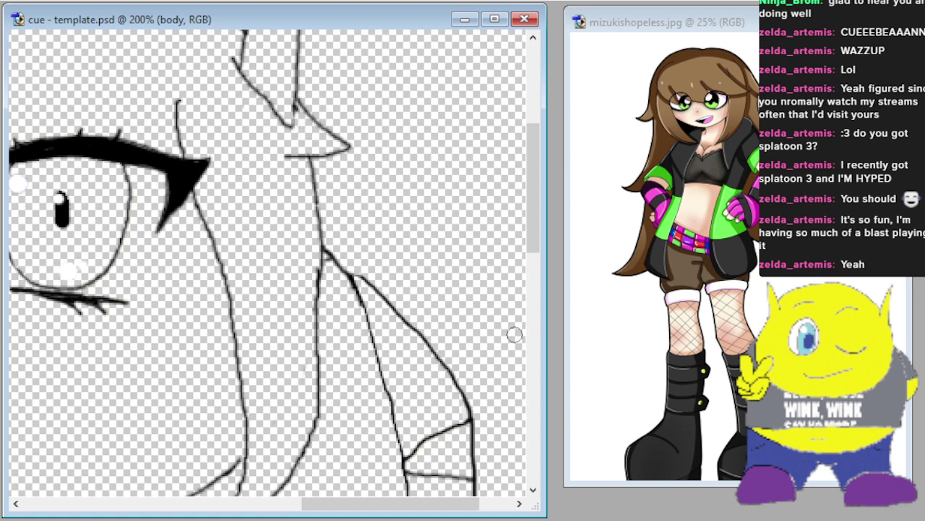
{"action": "key", "text": "ctrl+minus"}
{"action": "key", "text": "ctrl+minus"}
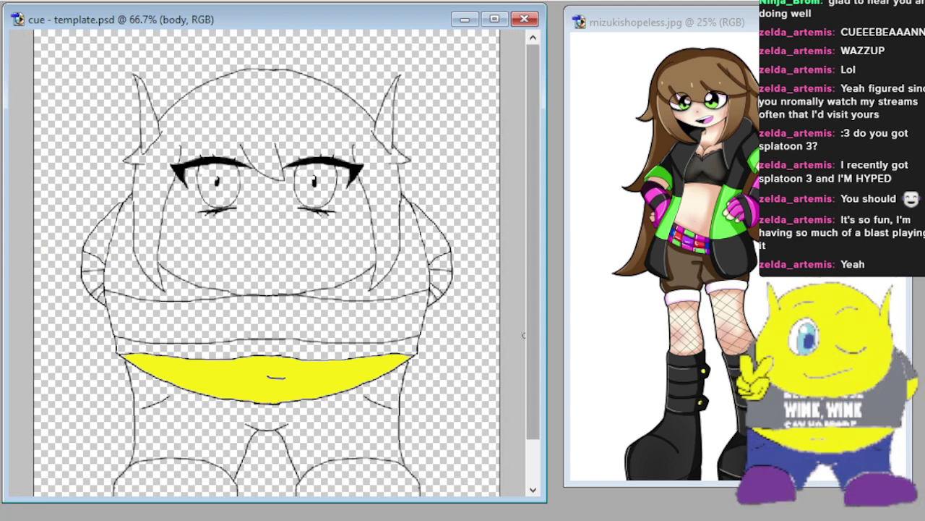
Draw two slightly curved lines across the character's right leg, one below the other, between the crotch and the shoe.
{"action": "scroll", "coordinate": [506, 325], "scroll_direction": "down", "scroll_amount": 3}
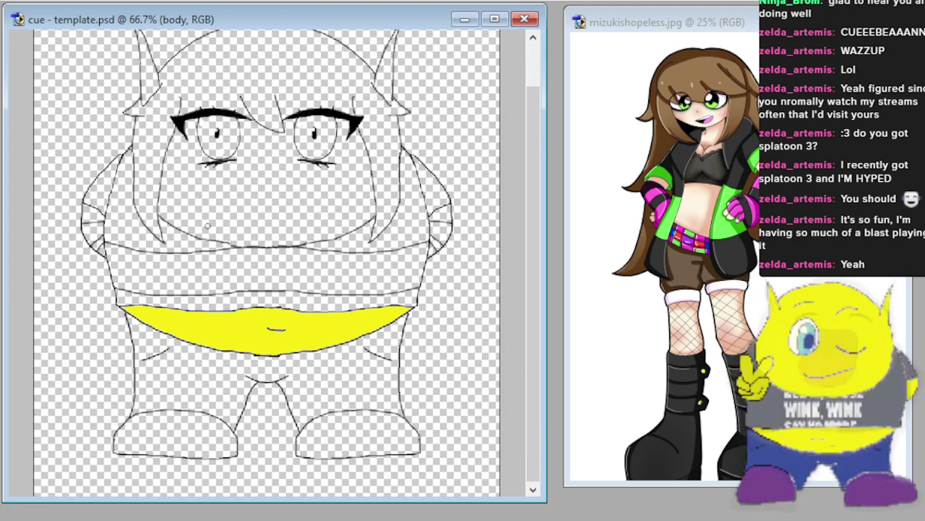
{"action": "key", "text": "ctrl+plus"}
{"action": "key", "text": "ctrl+plus"}
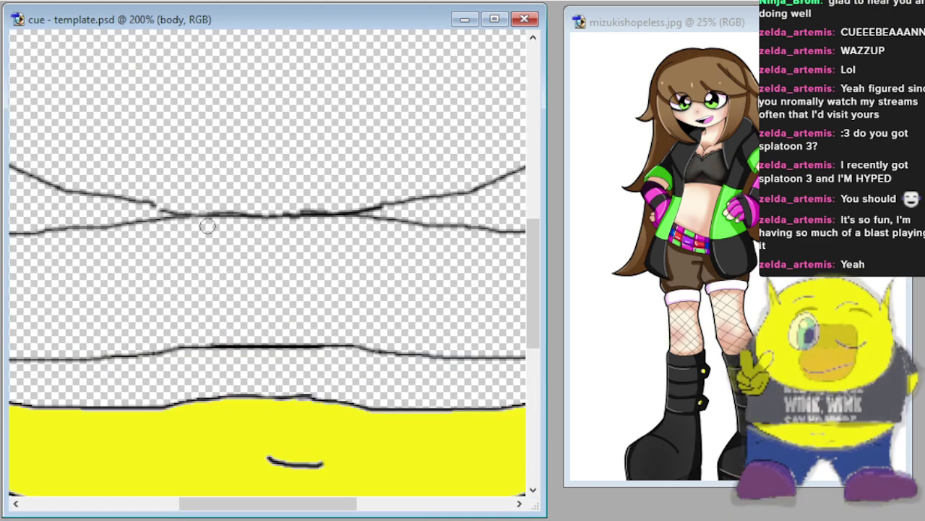
{"action": "scroll", "coordinate": [305, 34], "scroll_direction": "down", "scroll_amount": 4}
{"action": "scroll", "coordinate": [307, 38], "scroll_direction": "down", "scroll_amount": 10}
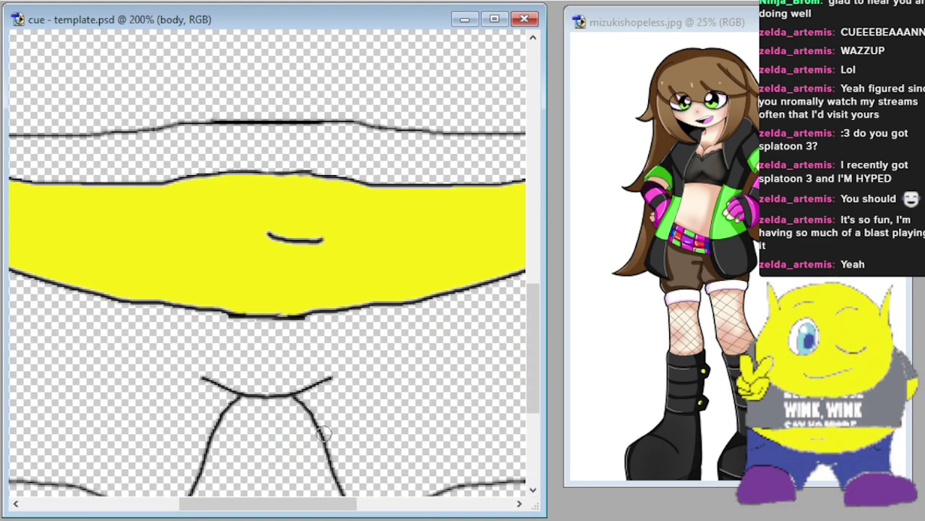
{"action": "left_click_drag", "start_coordinate": [315, 506], "coordinate": [390, 506]}
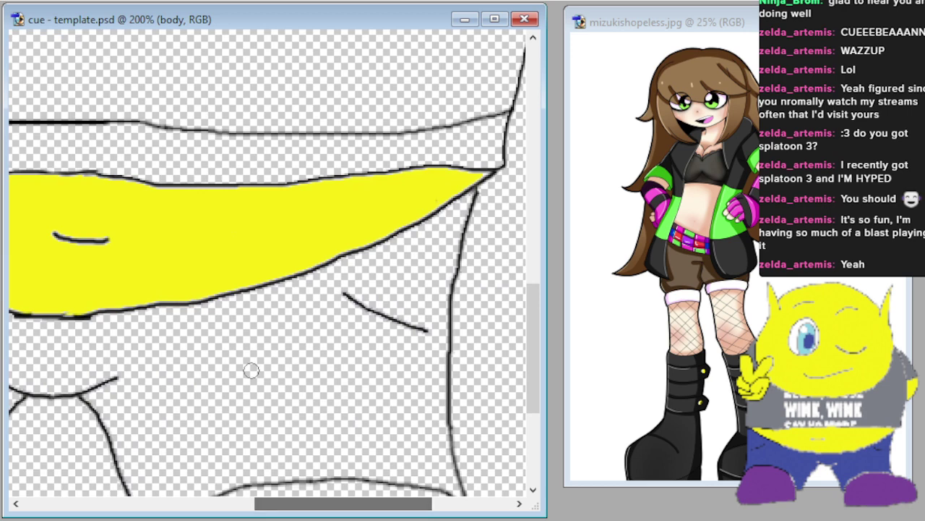
{"action": "scroll", "coordinate": [241, 361], "scroll_direction": "down", "scroll_amount": 4}
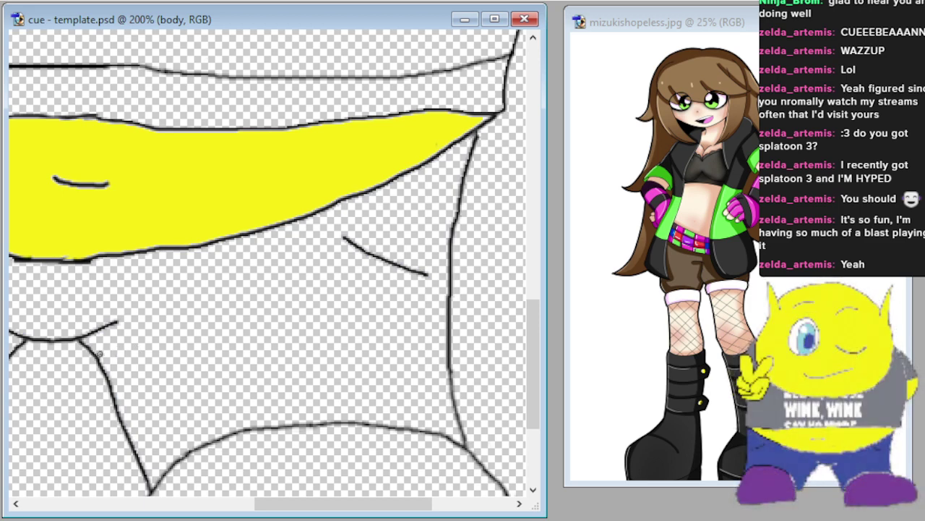
{"action": "mouse_move", "coordinate": [100, 353]}
{"action": "left_mouse_down"}
{"action": "mouse_move", "coordinate": [191, 327]}
{"action": "mouse_move", "coordinate": [414, 307]}
{"action": "left_mouse_up"}
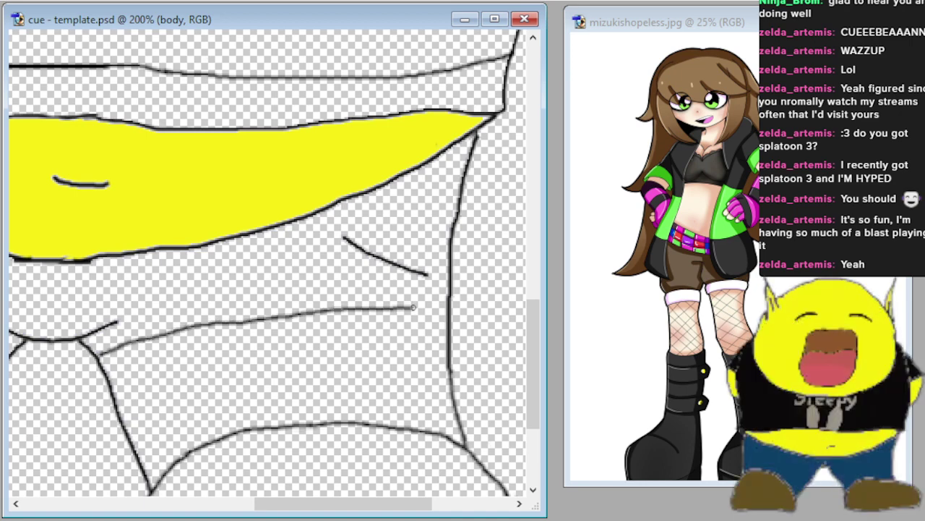
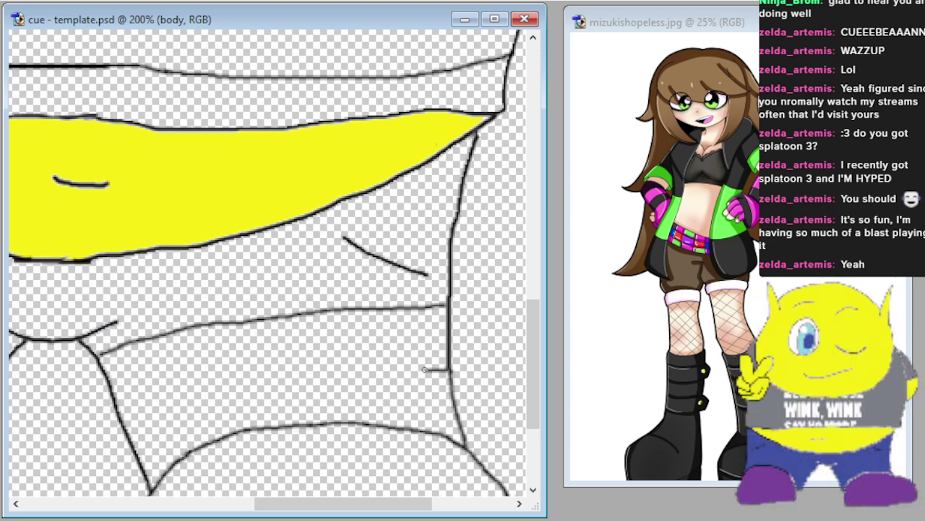
{"action": "left_click_drag", "start_coordinate": [394, 373], "coordinate": [239, 392]}
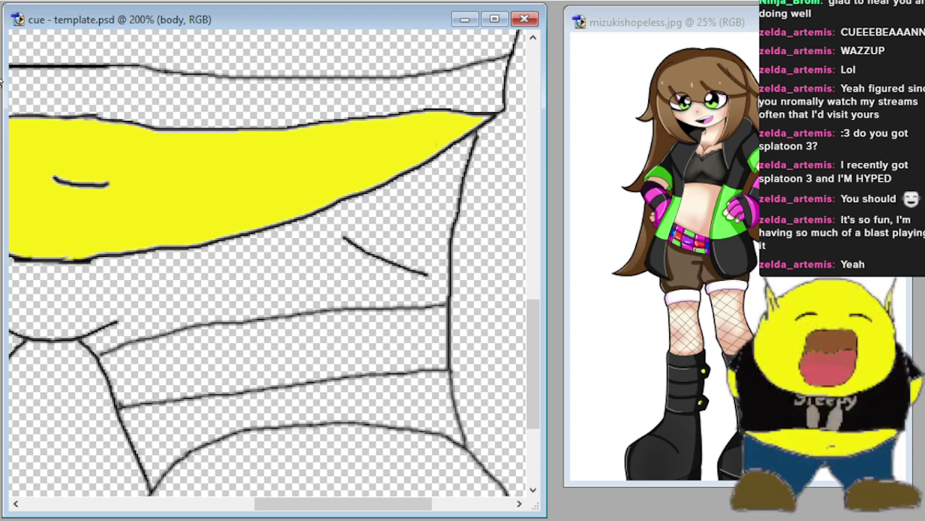
Lasso the two new lines on the right leg and copy them into a new document.
{"action": "mouse_move", "coordinate": [498, 336]}
{"action": "left_mouse_down"}
{"action": "mouse_move", "coordinate": [457, 282]}
{"action": "mouse_move", "coordinate": [265, 278]}
{"action": "mouse_move", "coordinate": [97, 331]}
{"action": "mouse_move", "coordinate": [87, 376]}
{"action": "mouse_move", "coordinate": [113, 422]}
{"action": "mouse_move", "coordinate": [184, 431]}
{"action": "mouse_move", "coordinate": [453, 378]}
{"action": "mouse_move", "coordinate": [499, 318]}
{"action": "left_mouse_up"}
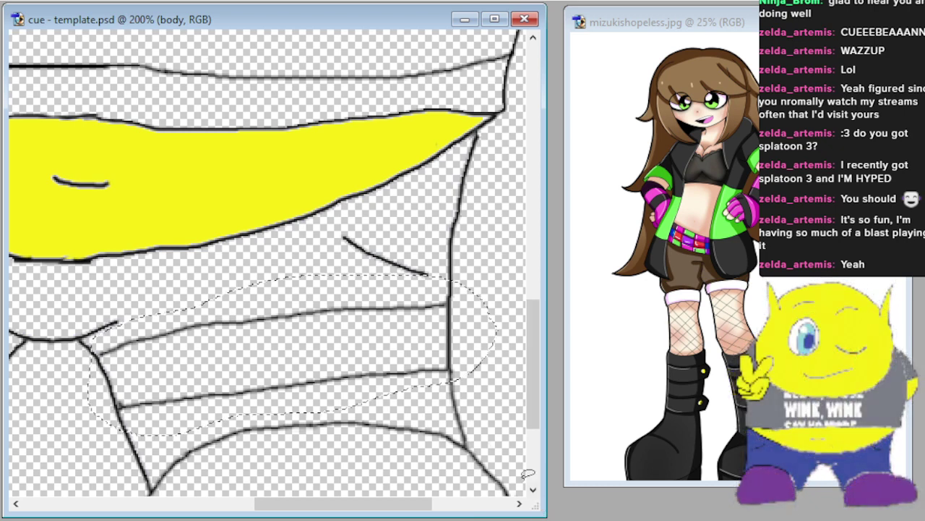
{"action": "mouse_move", "coordinate": [403, 510]}
{"action": "left_mouse_down"}
{"action": "mouse_move", "coordinate": [215, 513]}
{"action": "mouse_move", "coordinate": [214, 504]}
{"action": "mouse_move", "coordinate": [248, 504]}
{"action": "left_mouse_up"}
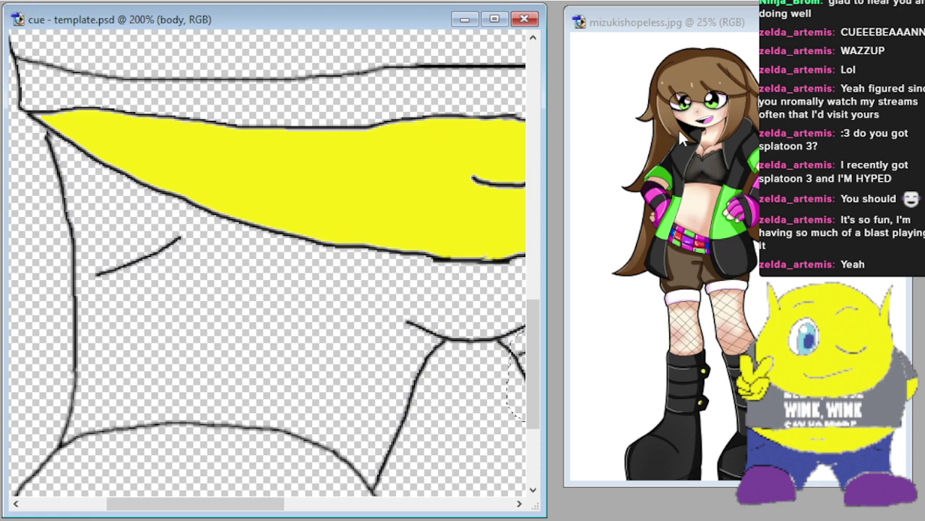
{"action": "key", "text": "ctrl+n"}
{"action": "key", "text": "Return"}
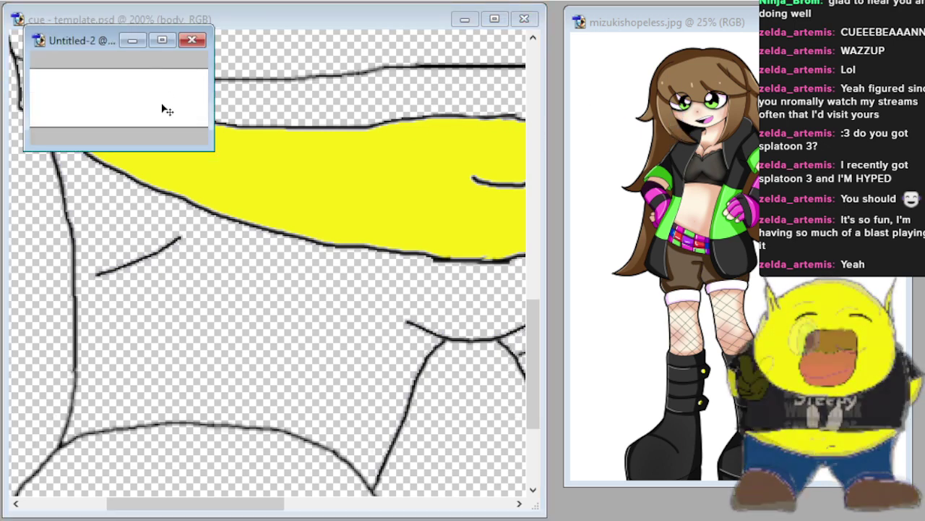
{"action": "key", "text": "ctrl+v"}
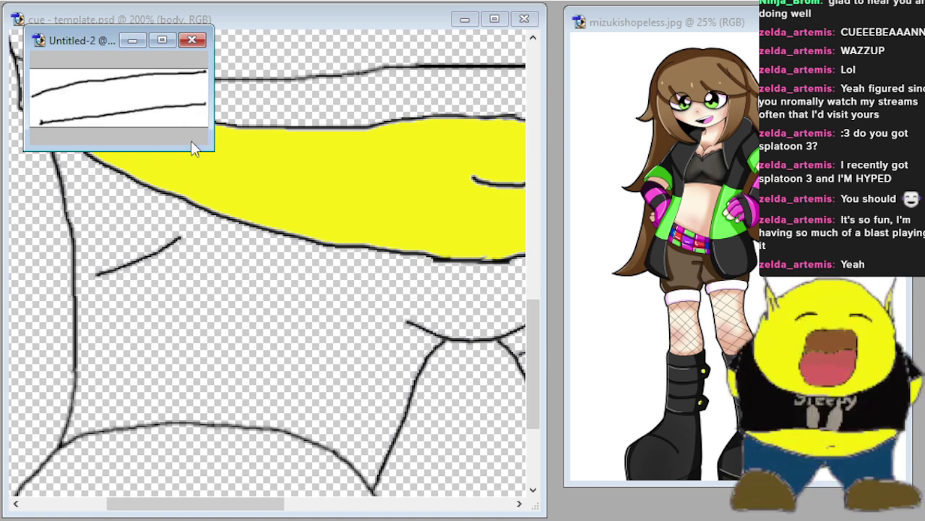
Flip the copied leg lines horizontally, select the whole canvas and paste the mirrored lines into cue - template.psd over the left leg.
{"action": "key", "text": "ctrl+shift+h"}
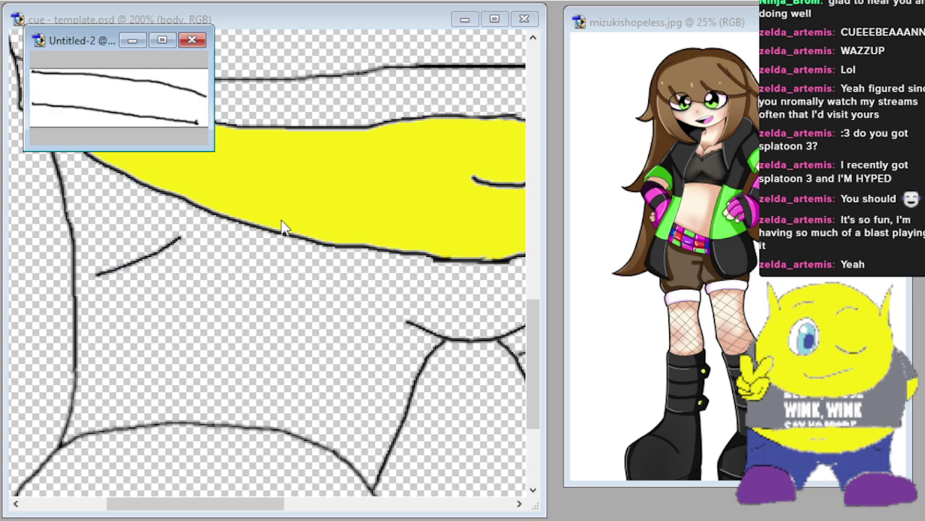
{"action": "left_click_drag", "start_coordinate": [213, 150], "coordinate": [363, 257]}
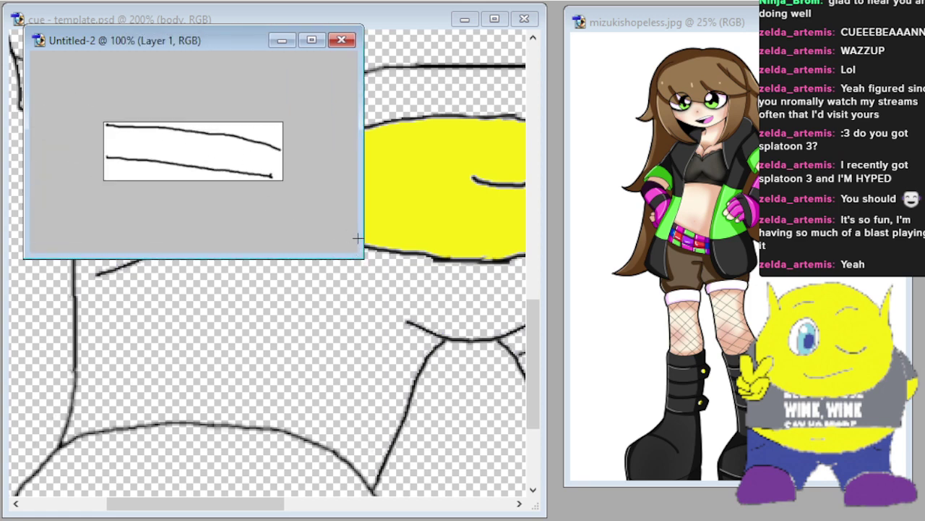
{"action": "key", "text": "ctrl+a"}
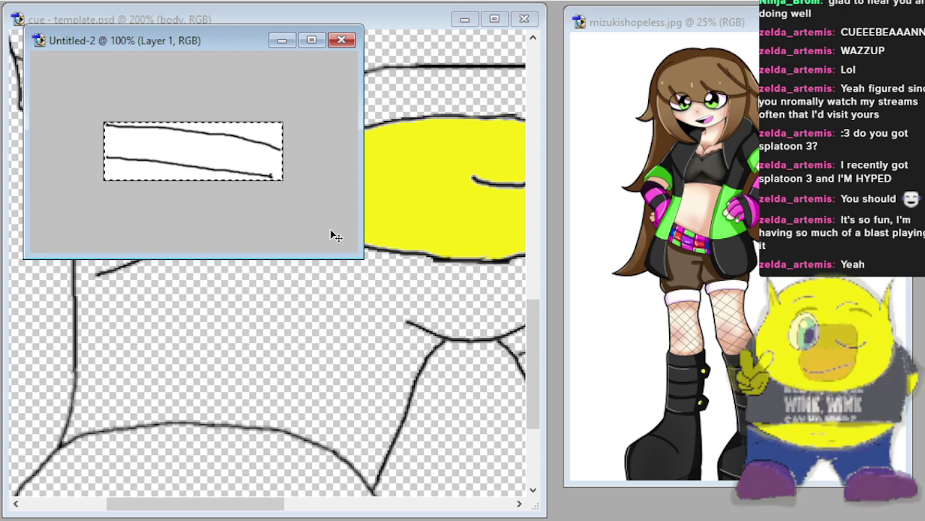
{"action": "left_click", "coordinate": [399, 24]}
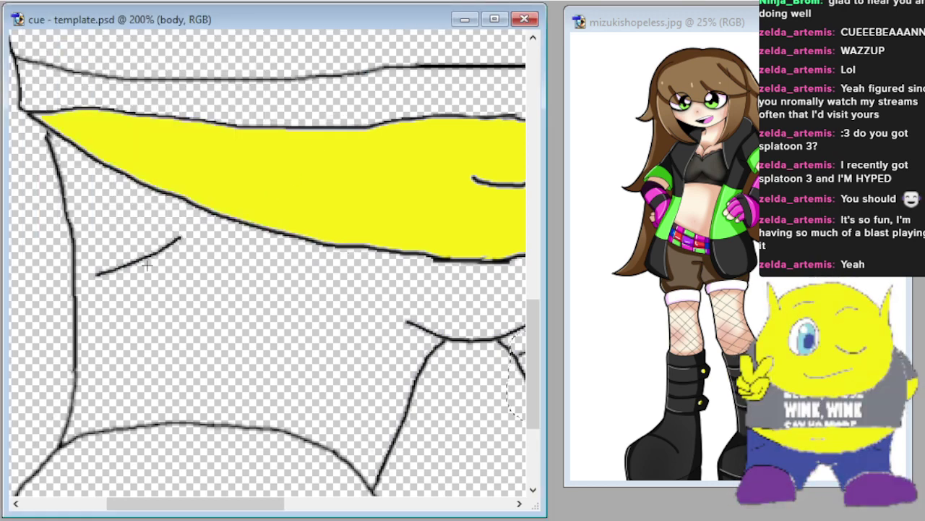
{"action": "left_click_drag", "start_coordinate": [125, 312], "coordinate": [270, 383]}
{"action": "key", "text": "ctrl+v"}
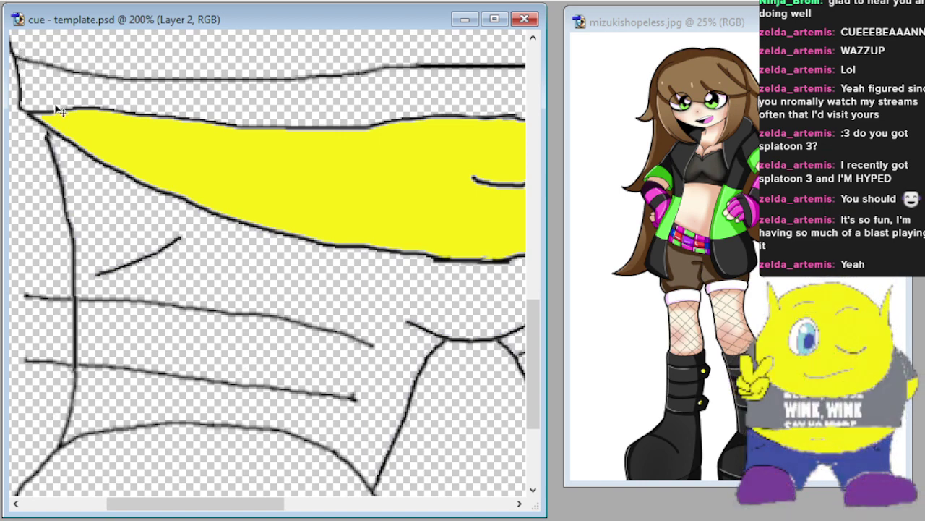
Move the mirrored lines so they fit between the inner and outer outlines of the left leg.
{"action": "left_click_drag", "start_coordinate": [171, 316], "coordinate": [220, 327]}
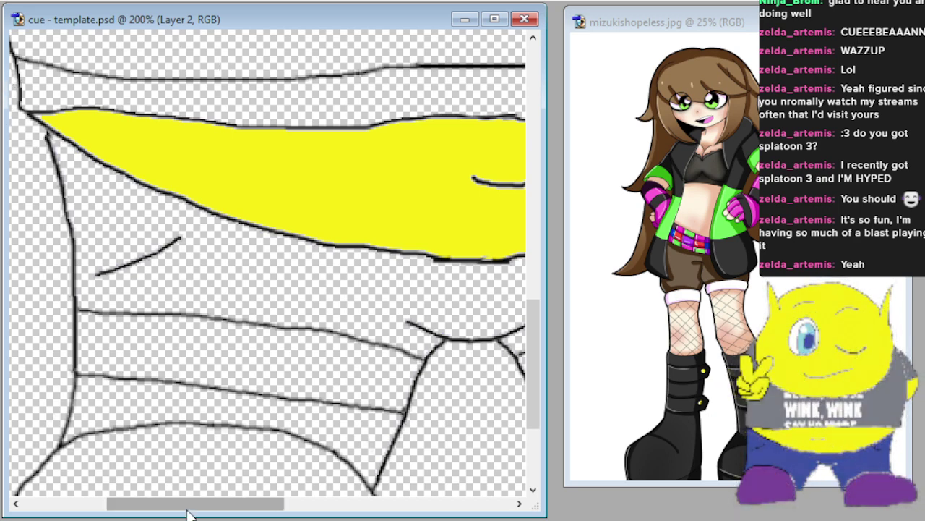
{"action": "left_click_drag", "start_coordinate": [191, 509], "coordinate": [334, 509]}
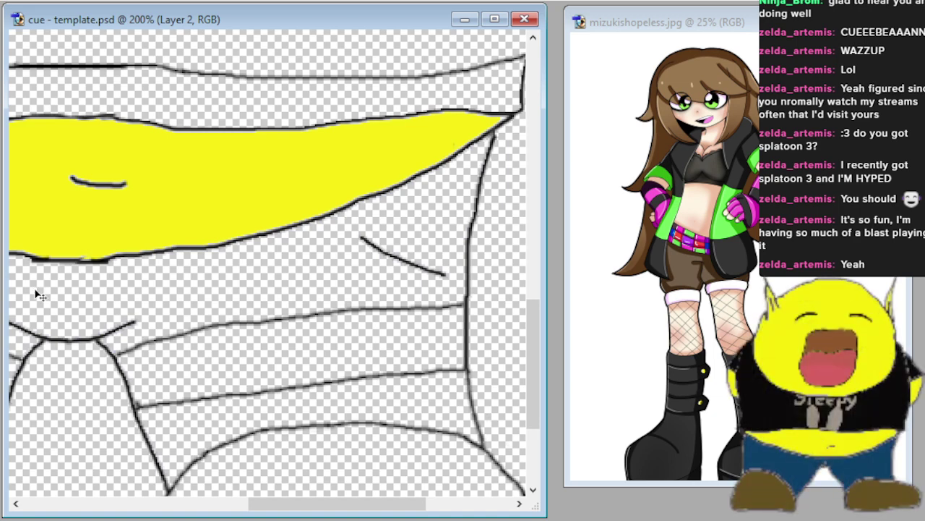
{"action": "key", "text": "ctrl+minus"}
{"action": "key", "text": "ctrl+minus"}
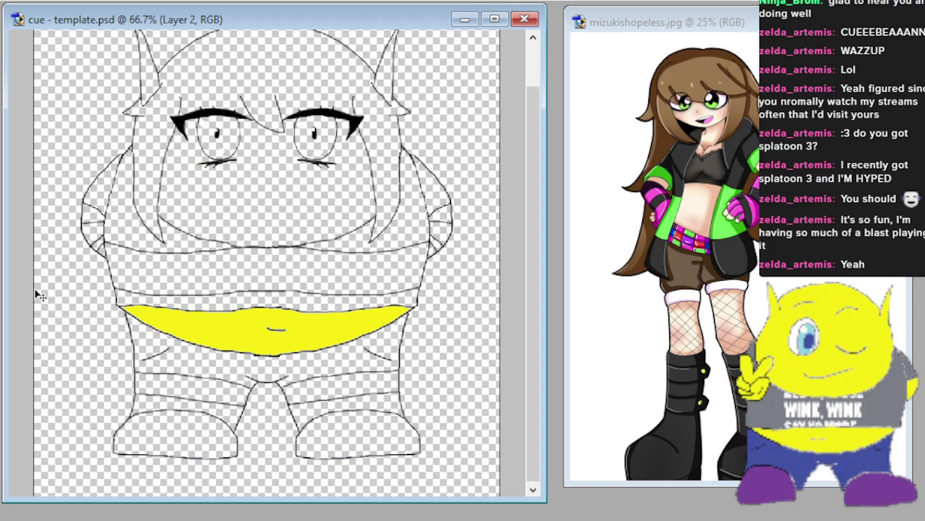
Draw a vertical centre line down the top, from the chin line to the upper edge of the yellow belly.
{"action": "key", "text": "ctrl+plus"}
{"action": "key", "text": "ctrl+plus"}
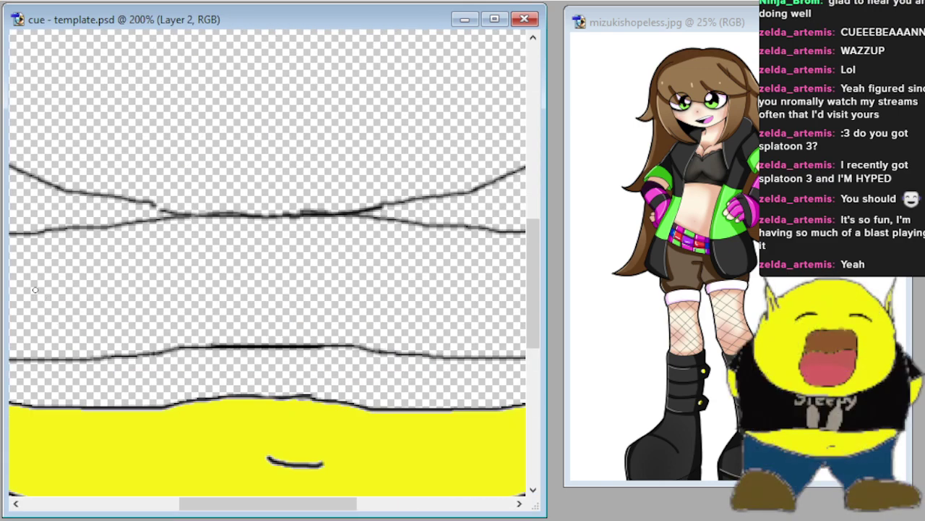
{"action": "scroll", "coordinate": [154, 393], "scroll_direction": "down", "scroll_amount": 5}
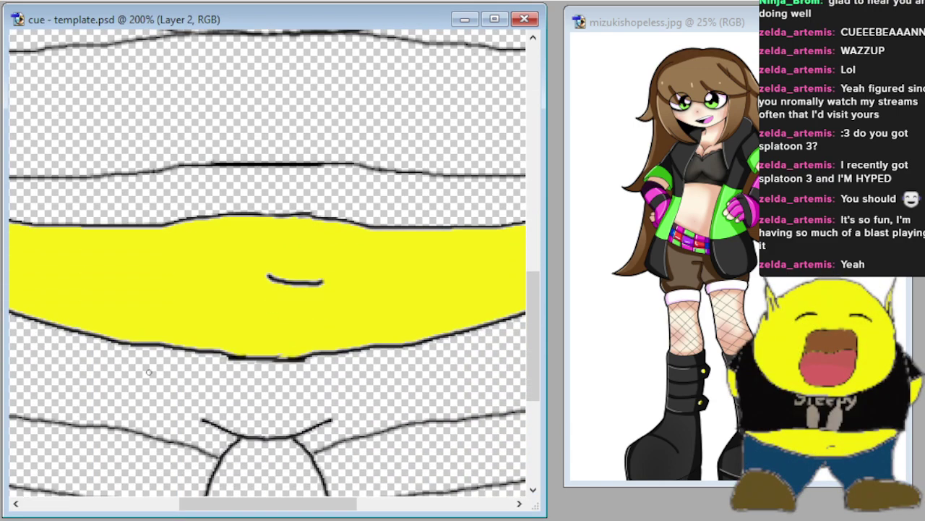
{"action": "scroll", "coordinate": [149, 373], "scroll_direction": "up", "scroll_amount": 4}
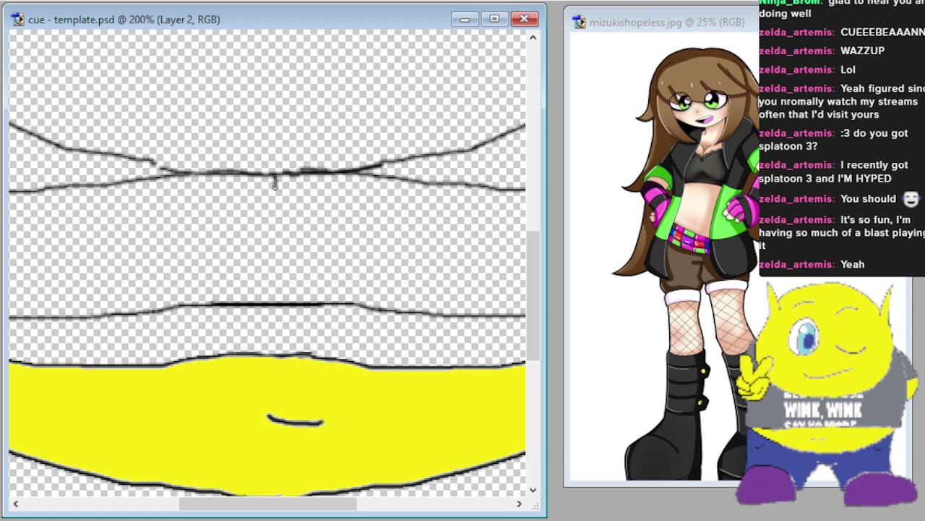
{"action": "left_click_drag", "start_coordinate": [275, 210], "coordinate": [278, 304]}
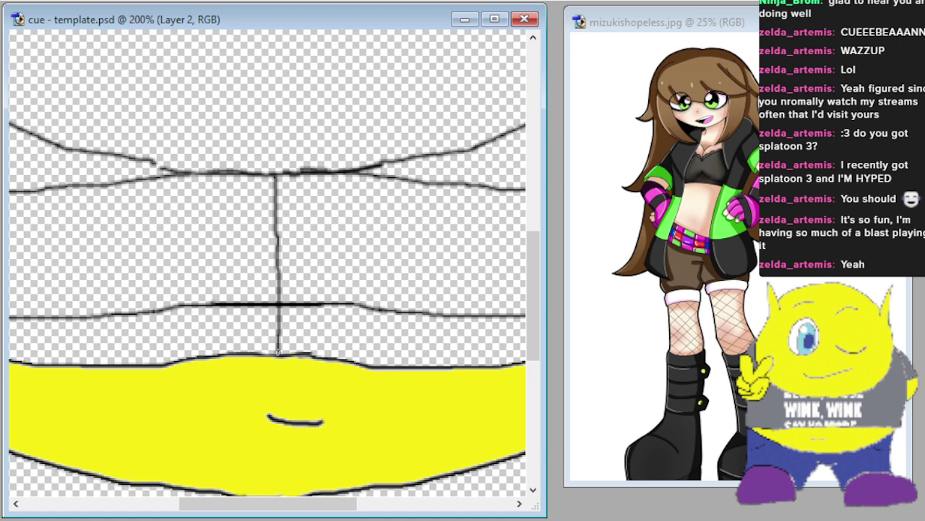
On Layer 3, select the band between the two lines on the right leg and fill it with the yellow skin colour.
{"action": "scroll", "coordinate": [423, 430], "scroll_direction": "down", "scroll_amount": 6}
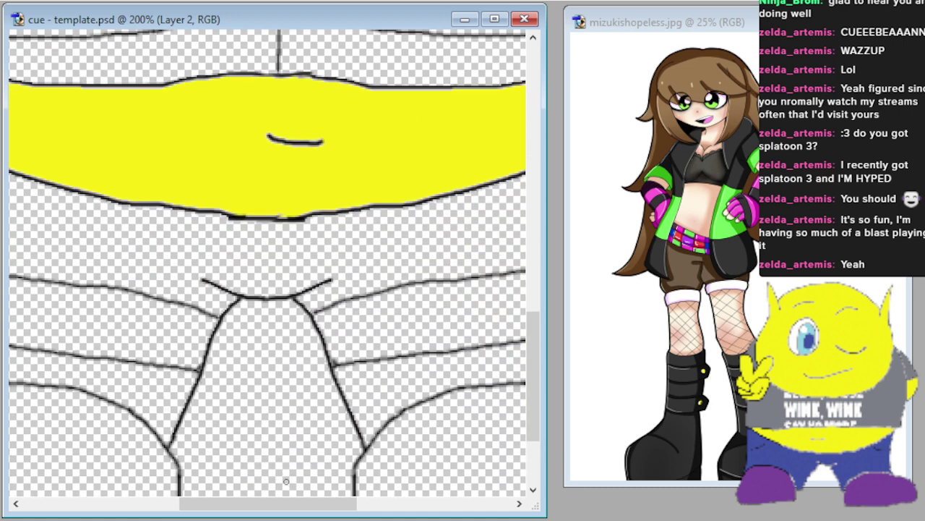
{"action": "left_click_drag", "start_coordinate": [300, 504], "coordinate": [355, 504]}
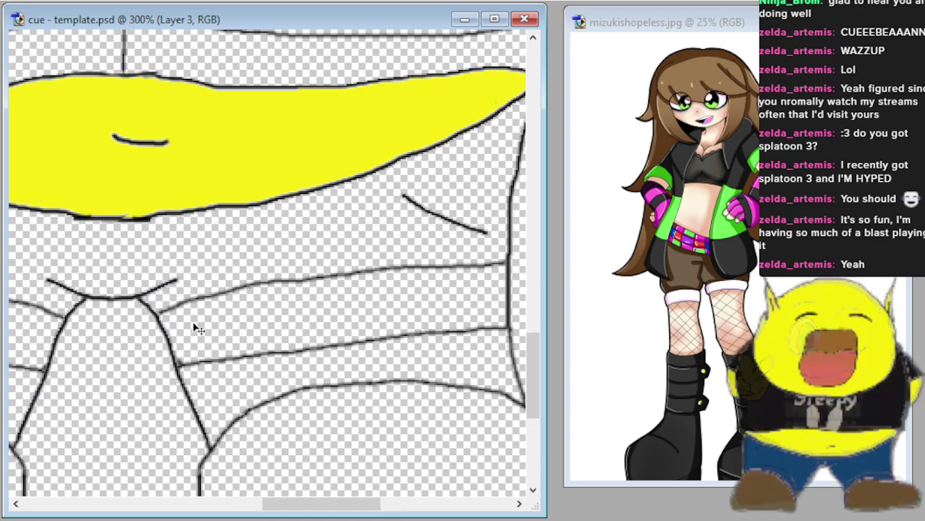
{"action": "key", "text": "ctrl+plus"}
{"action": "scroll", "coordinate": [199, 318], "scroll_direction": "down", "scroll_amount": 2}
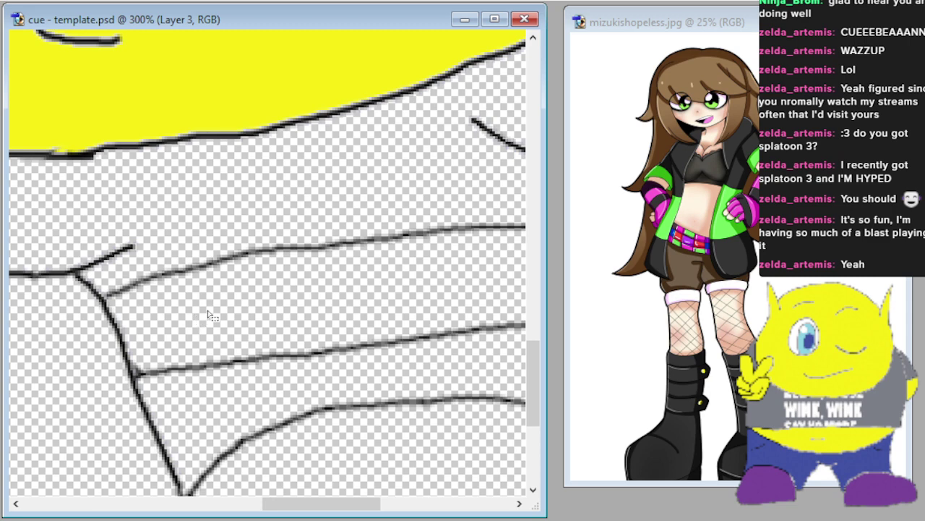
{"action": "key", "text": "ctrl+minus"}
{"action": "key", "text": "ctrl+minus"}
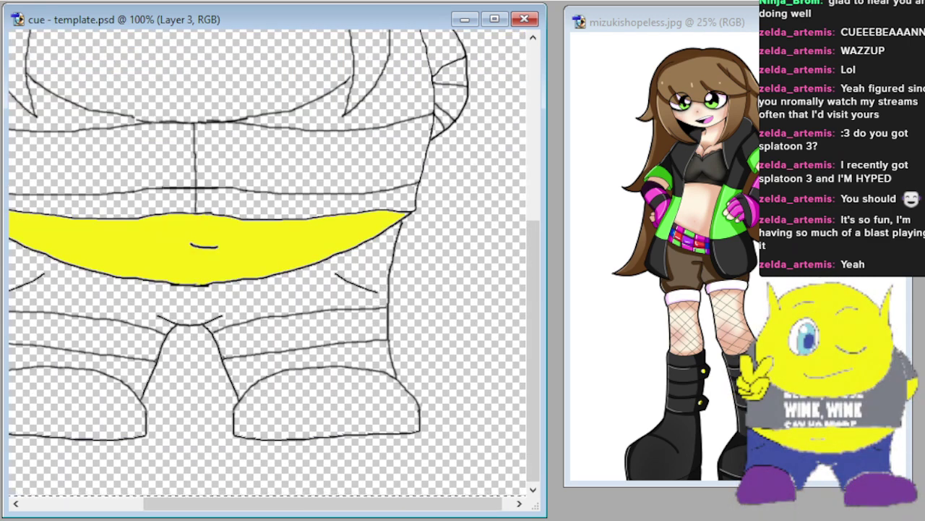
{"action": "left_click", "coordinate": [340, 353]}
{"action": "left_click_drag", "start_coordinate": [174, 334], "coordinate": [422, 328]}
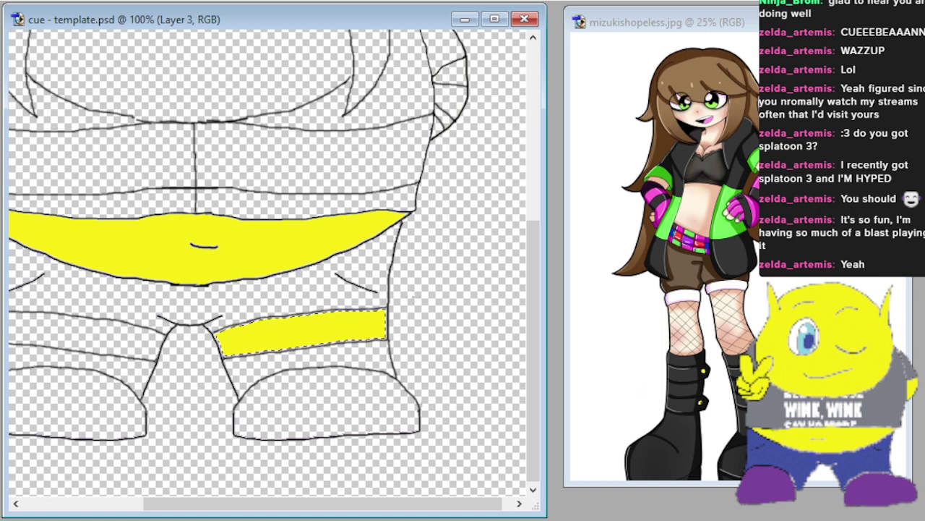
{"action": "key", "text": "ctrl+plus"}
{"action": "key", "text": "ctrl+plus"}
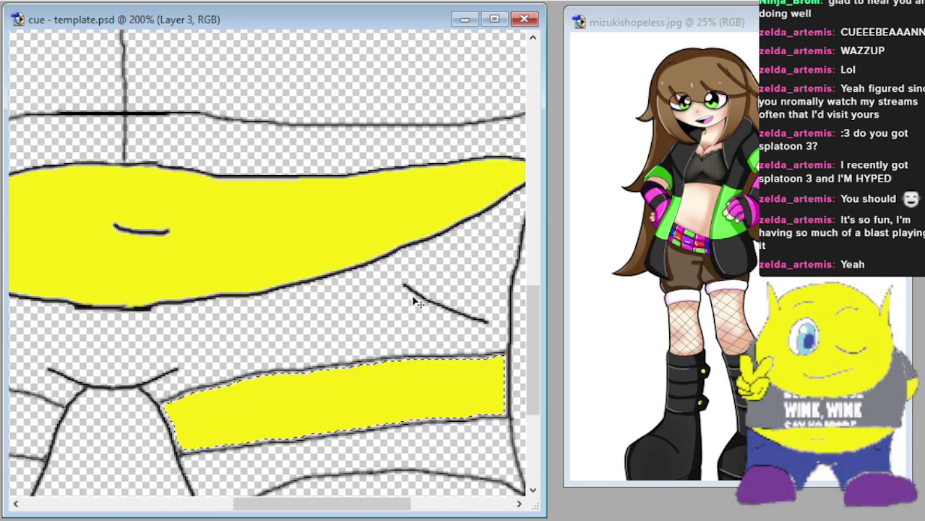
Draw four parallel black diagonal lines across the yellow band on the right leg, sloping down toward the outer side.
{"action": "scroll", "coordinate": [412, 296], "scroll_direction": "down", "scroll_amount": 4}
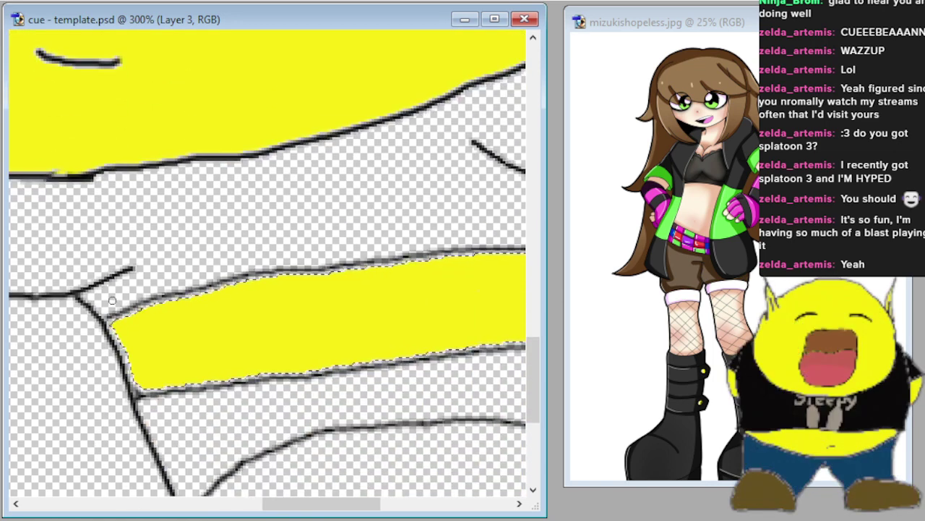
{"action": "left_click_drag", "start_coordinate": [132, 314], "coordinate": [220, 378]}
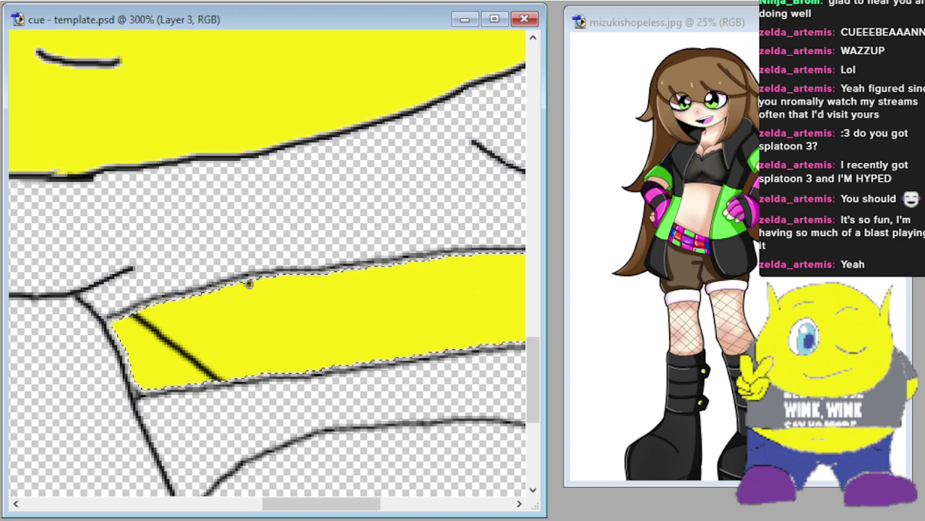
{"action": "left_click_drag", "start_coordinate": [247, 282], "coordinate": [338, 365]}
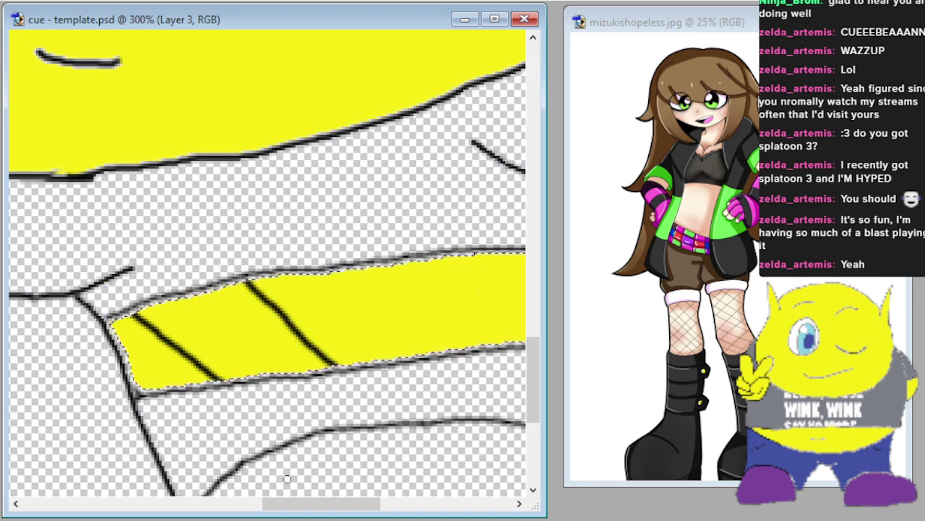
{"action": "left_click_drag", "start_coordinate": [312, 511], "coordinate": [367, 511]}
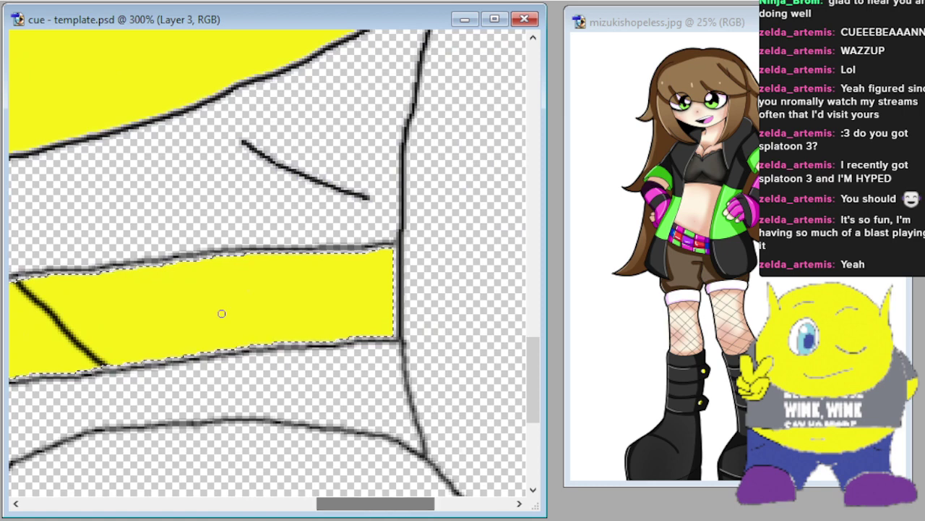
{"action": "left_click_drag", "start_coordinate": [135, 268], "coordinate": [222, 346]}
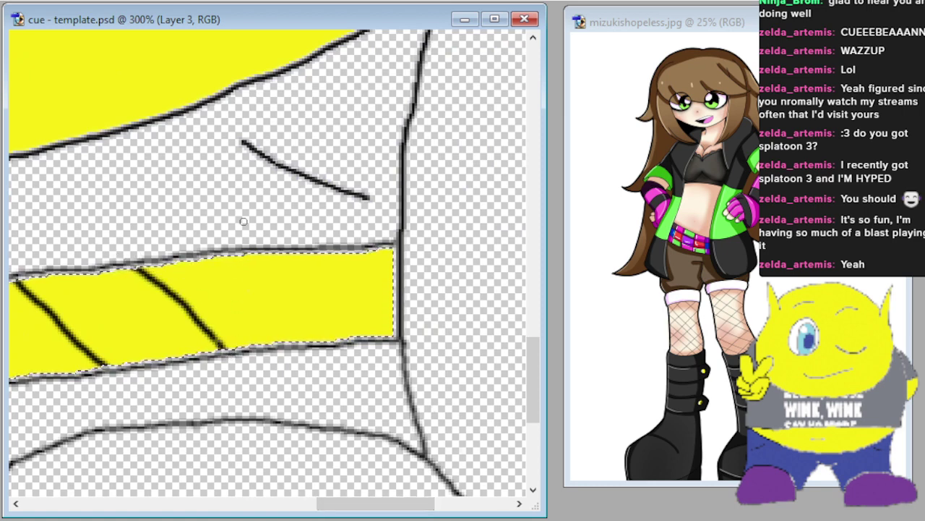
{"action": "left_click_drag", "start_coordinate": [291, 254], "coordinate": [356, 337]}
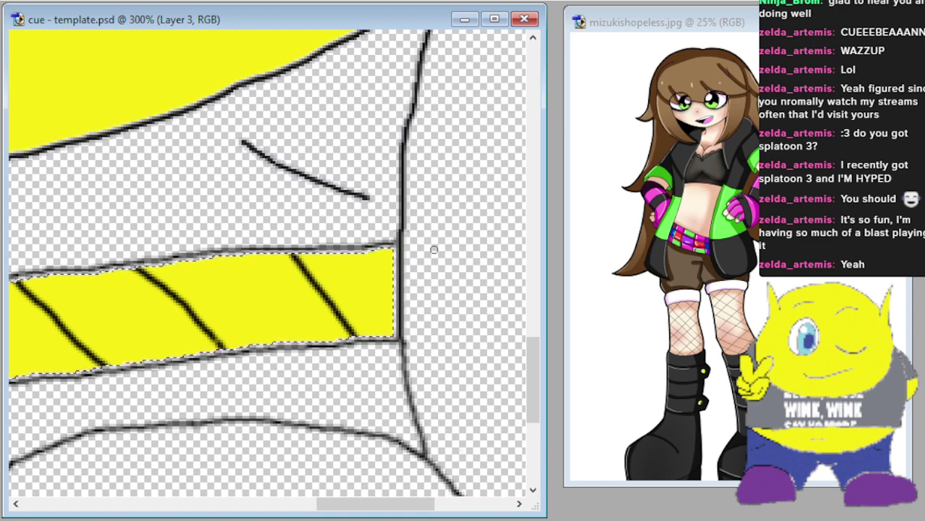
Draw the opposing diagonal lines across the right leg's yellow band to complete the crisscross fishnet pattern.
{"action": "left_click_drag", "start_coordinate": [402, 269], "coordinate": [293, 341]}
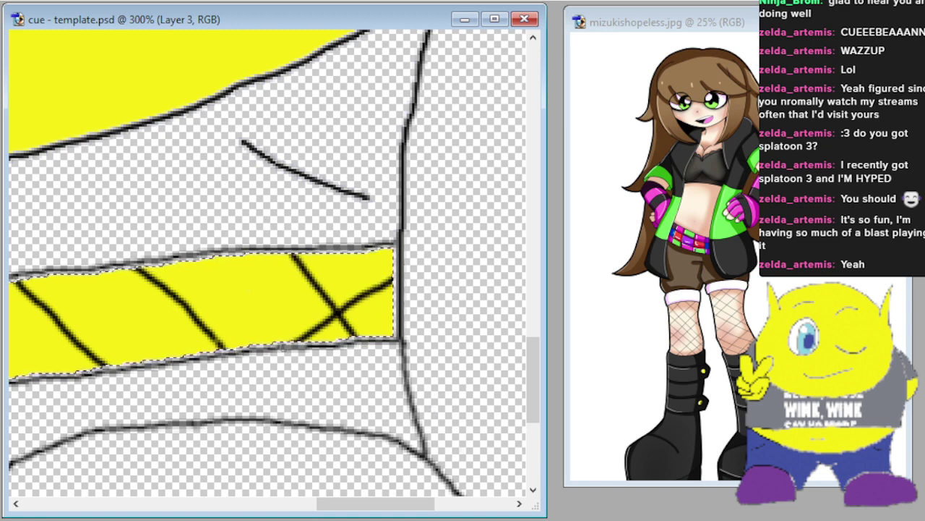
{"action": "left_click_drag", "start_coordinate": [272, 245], "coordinate": [81, 373]}
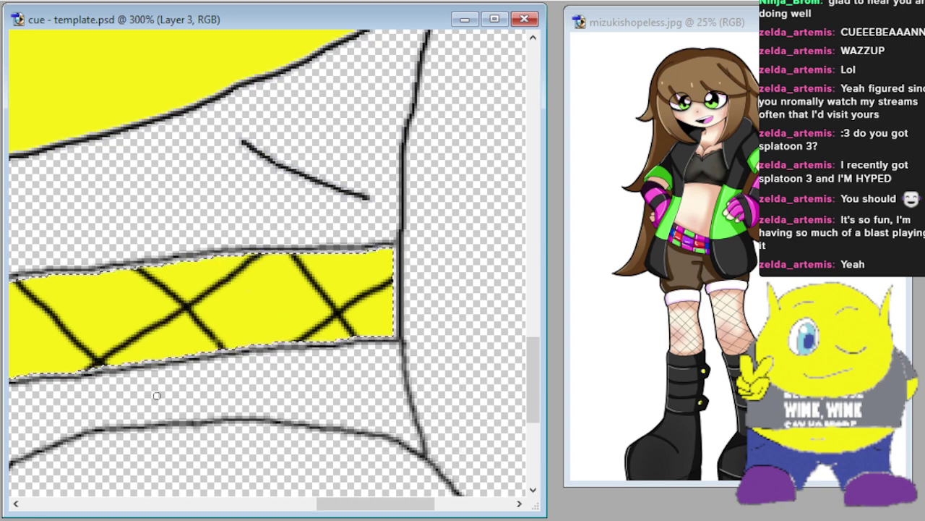
{"action": "mouse_move", "coordinate": [403, 506]}
{"action": "left_mouse_down"}
{"action": "mouse_move", "coordinate": [296, 504]}
{"action": "mouse_move", "coordinate": [313, 502]}
{"action": "left_mouse_up"}
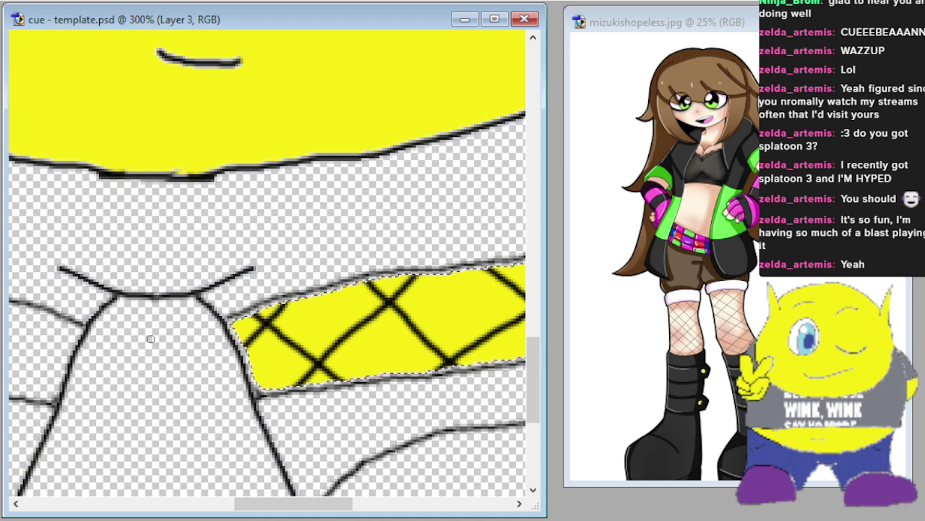
Copy the fishnet lines into a new blank document, flip them horizontally and select the whole canvas.
{"action": "key", "text": "ctrl+minus"}
{"action": "key", "text": "ctrl+minus"}
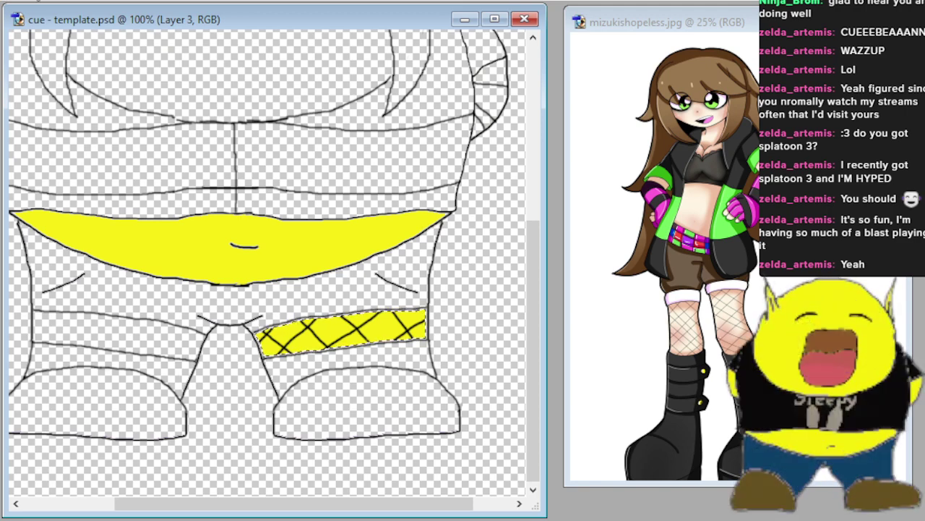
{"action": "key", "text": "ctrl+n"}
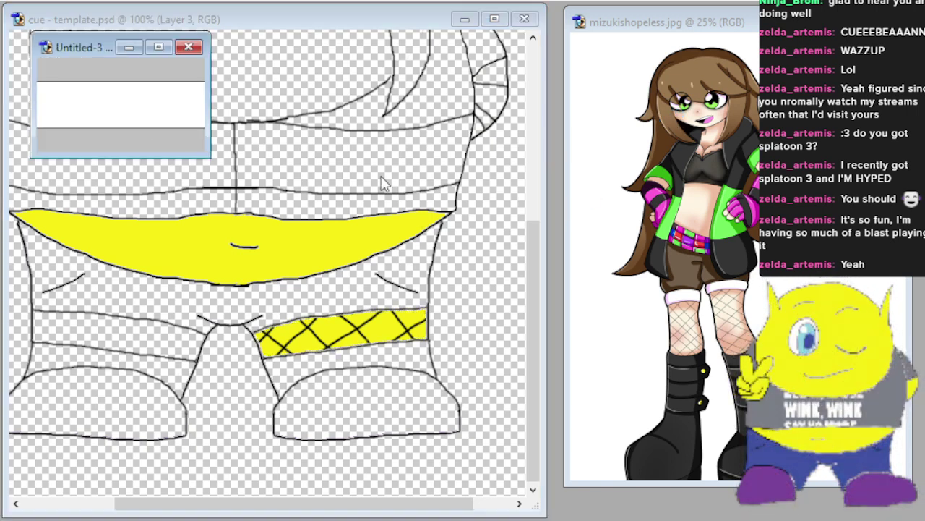
{"action": "key", "text": "ctrl+v"}
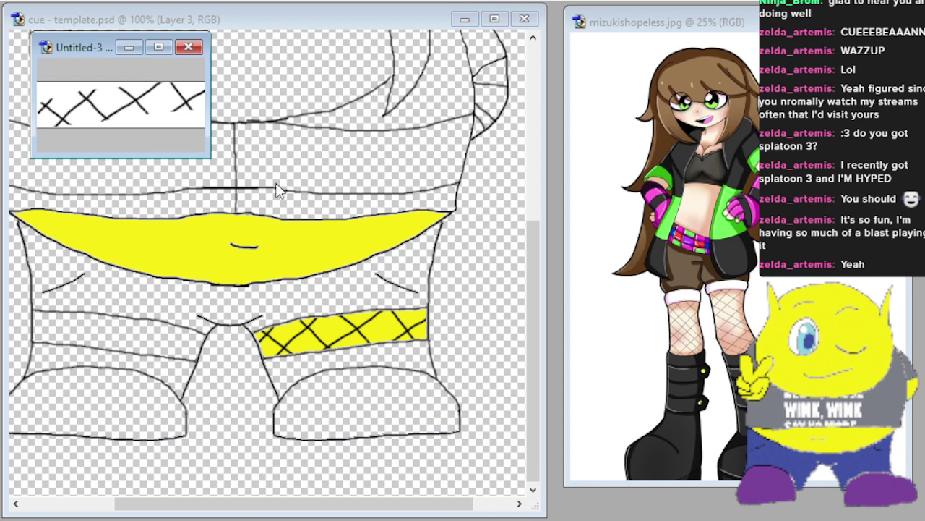
{"action": "key", "text": "ctrl+v"}
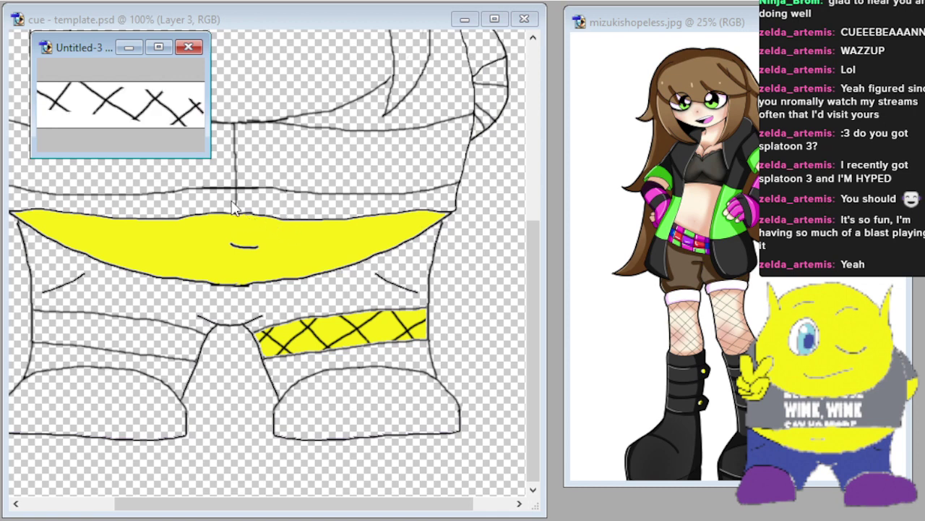
{"action": "left_click_drag", "start_coordinate": [206, 152], "coordinate": [358, 231]}
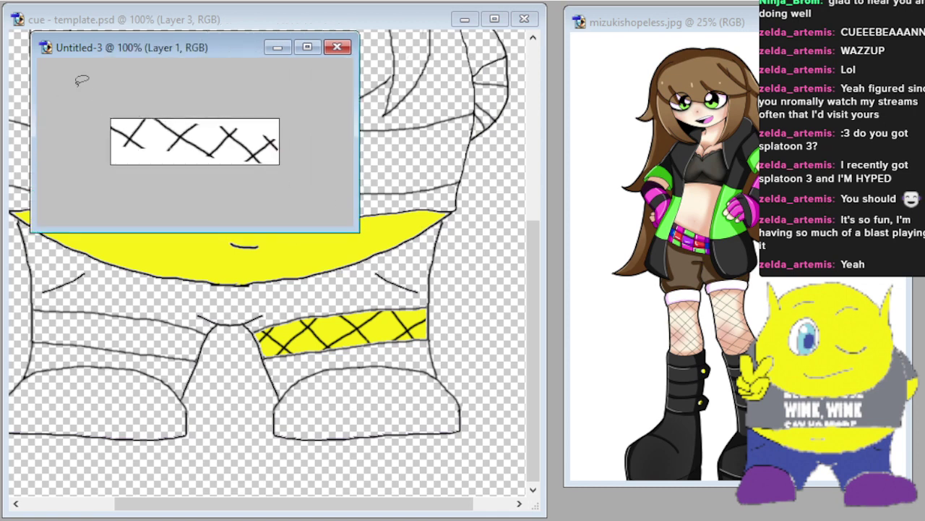
{"action": "key", "text": "ctrl+a"}
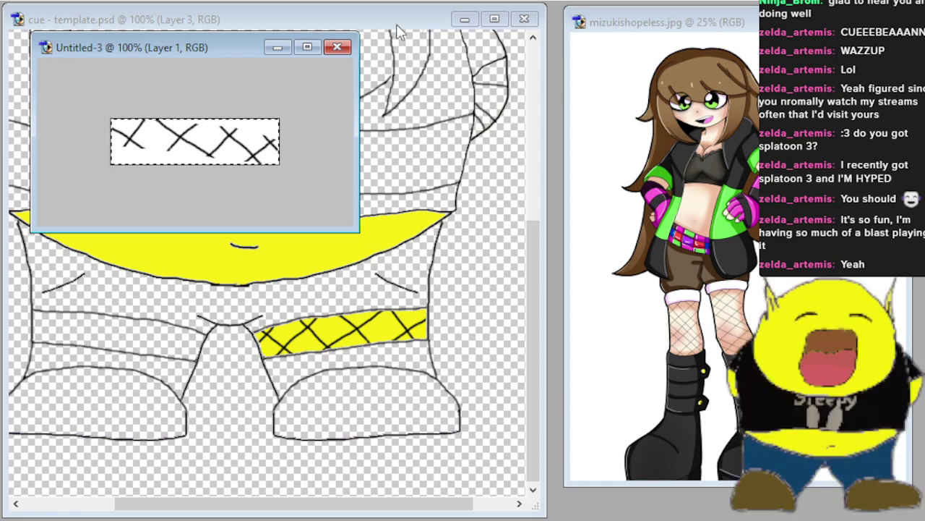
Close the temporary document, paste the mirrored fishnet lines into cue - template.psd and move them into the left leg's band.
{"action": "left_click", "coordinate": [337, 47]}
{"action": "left_click_drag", "start_coordinate": [366, 506], "coordinate": [268, 504]}
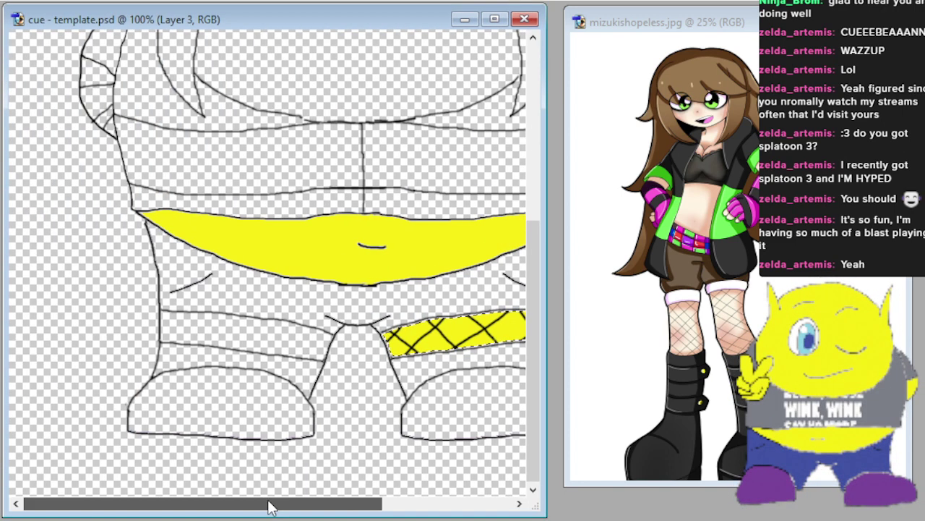
{"action": "left_click_drag", "start_coordinate": [199, 316], "coordinate": [258, 347]}
{"action": "key", "text": "ctrl+v"}
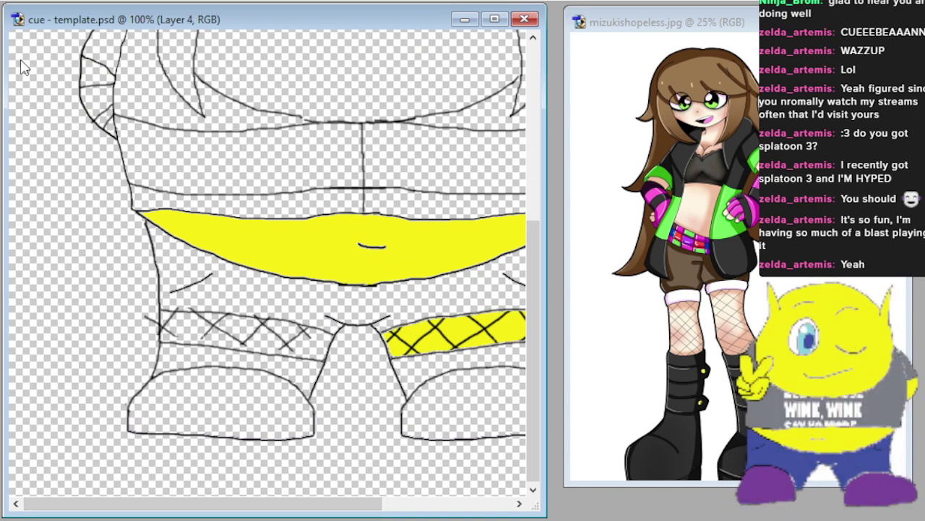
{"action": "left_click_drag", "start_coordinate": [247, 341], "coordinate": [264, 344]}
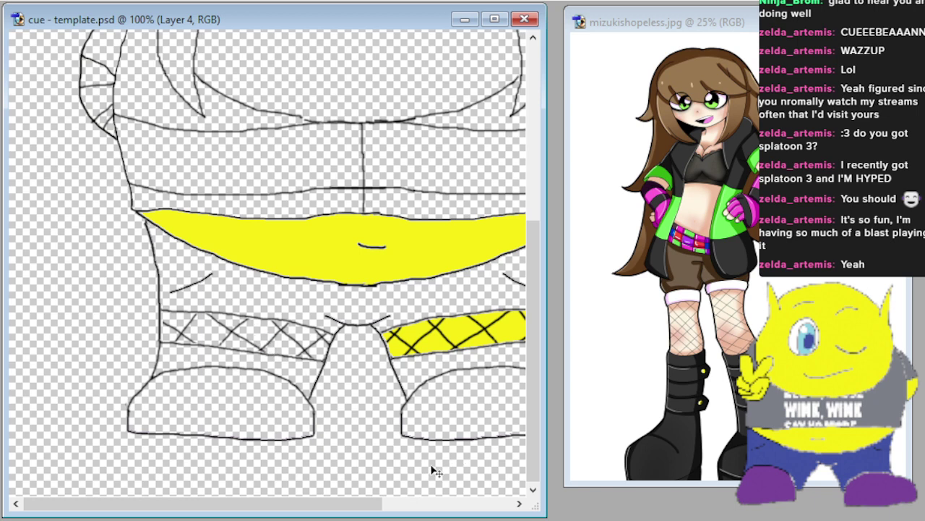
On Layer 4, draw a lopsided open smile with a curved tongue line between the eyes and the chin.
{"action": "key", "text": "ctrl+minus"}
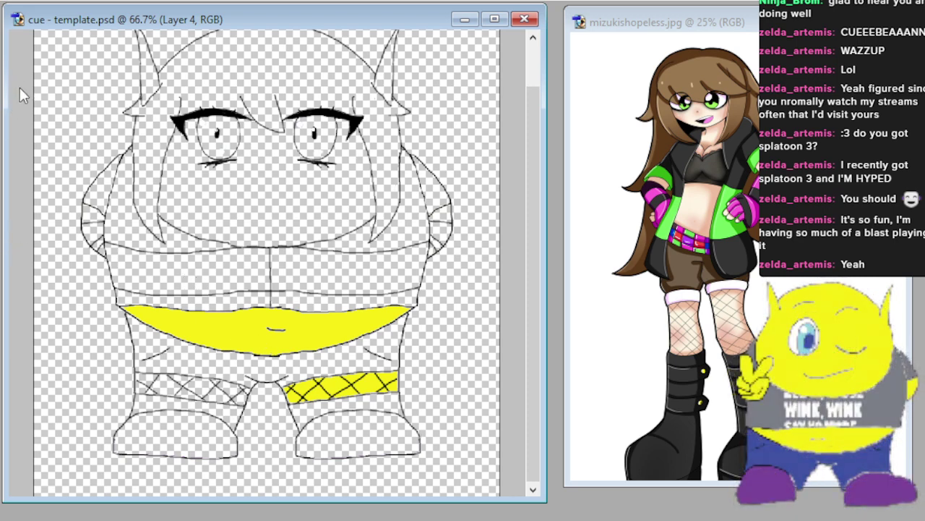
{"action": "left_click", "coordinate": [216, 188]}
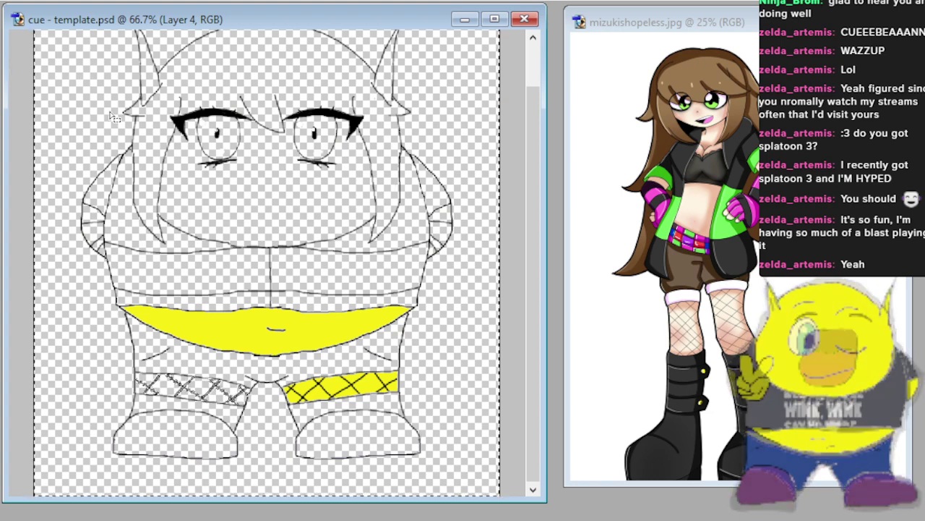
{"action": "key", "text": "ctrl+plus"}
{"action": "key", "text": "ctrl+plus"}
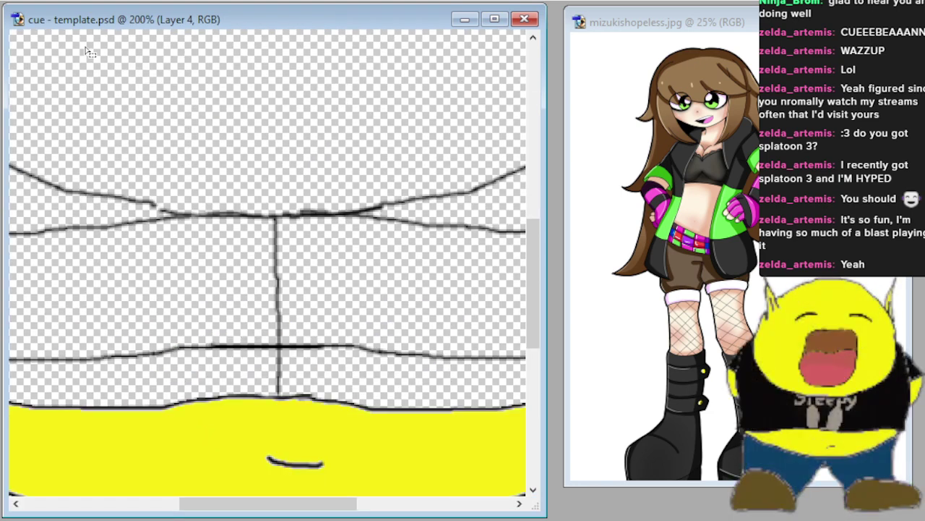
{"action": "scroll", "coordinate": [59, 93], "scroll_direction": "up", "scroll_amount": 3}
{"action": "scroll", "coordinate": [62, 92], "scroll_direction": "up", "scroll_amount": 3}
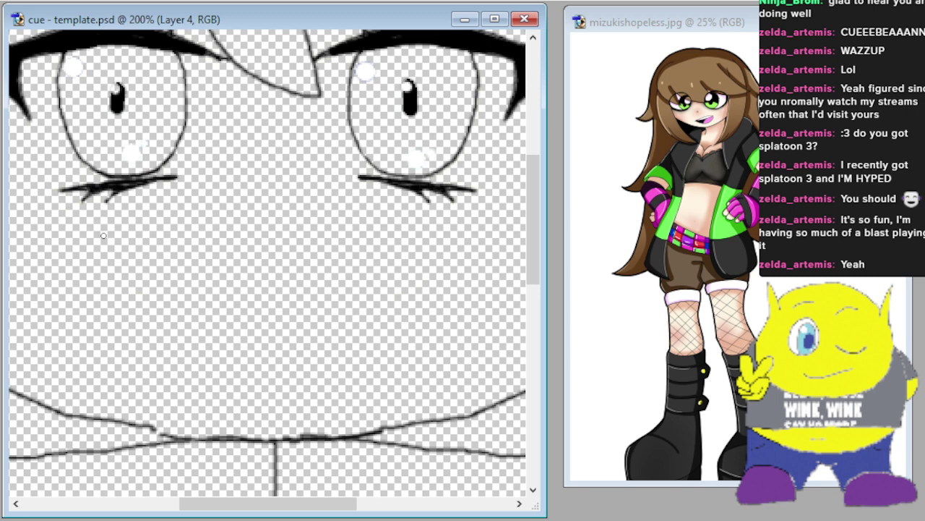
{"action": "scroll", "coordinate": [136, 272], "scroll_direction": "down", "scroll_amount": 3}
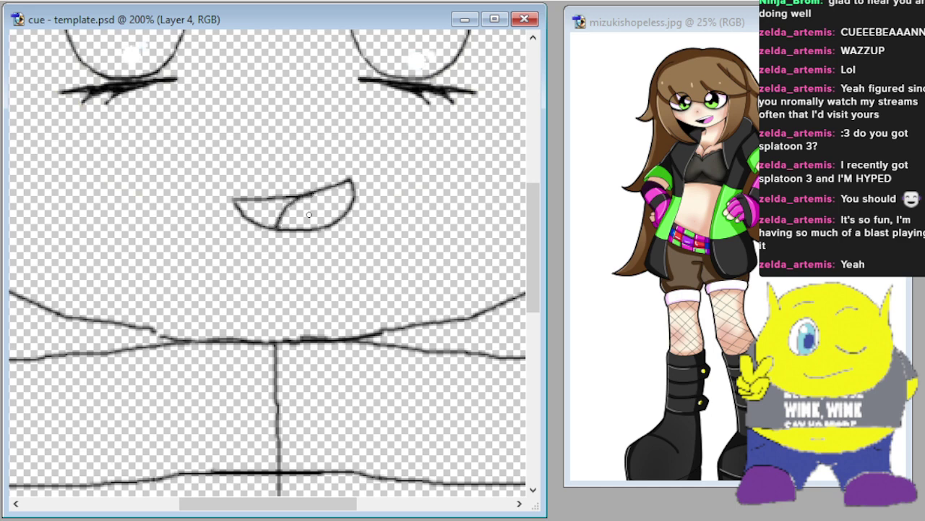
Select the mouth with a freehand selection and move it slightly up and to the left on the face.
{"action": "key", "text": "ctrl+0"}
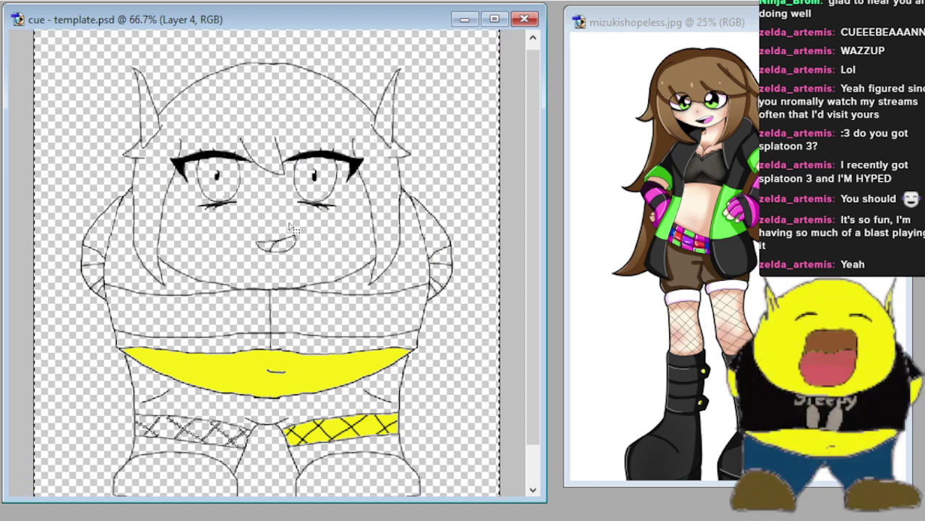
{"action": "key", "text": "b"}
{"action": "mouse_move", "coordinate": [273, 215]}
{"action": "left_mouse_down"}
{"action": "mouse_move", "coordinate": [296, 228]}
{"action": "mouse_move", "coordinate": [298, 251]}
{"action": "left_mouse_up"}
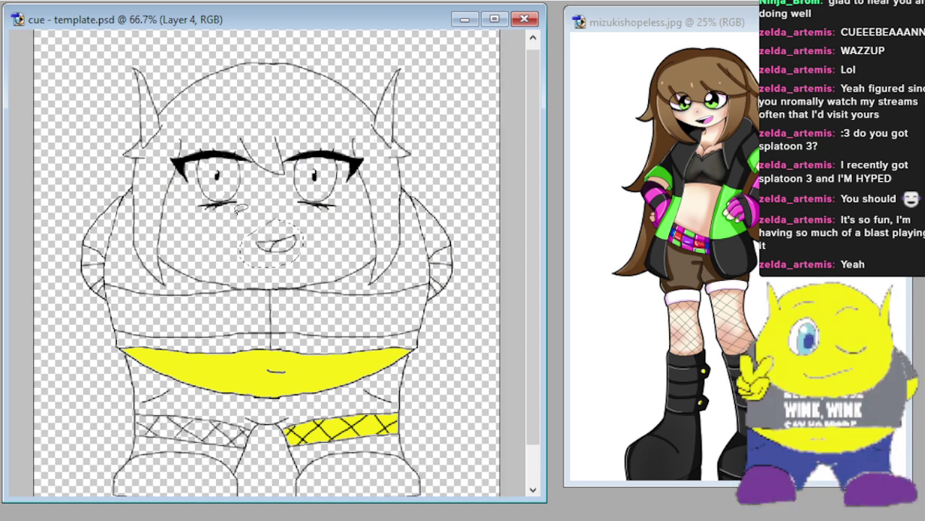
{"action": "key", "text": "ctrl+alt+z"}
{"action": "key", "text": "ctrl+alt+z"}
{"action": "key", "text": "ctrl+alt+z"}
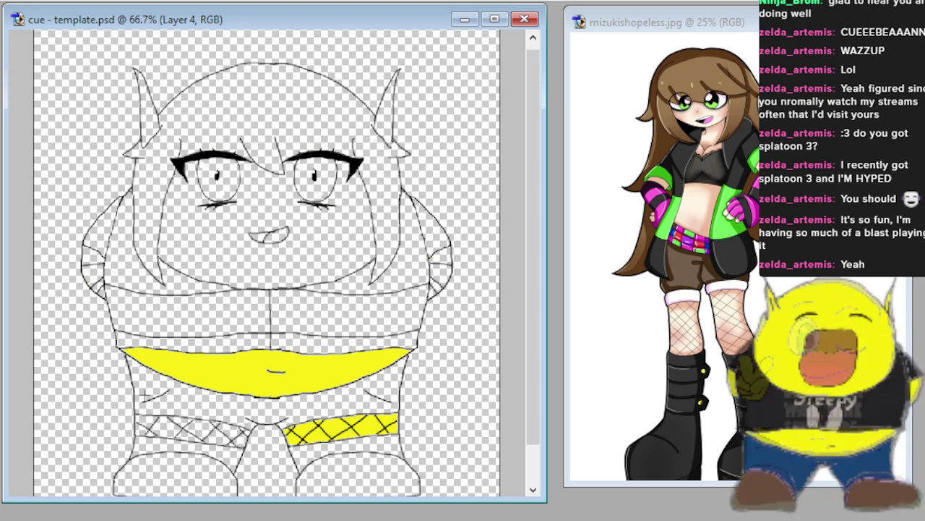
On Layer 2, select and paint the left leg's fishnet band, the face, both ears and the skin patches on both arms yellow.
{"action": "scroll", "coordinate": [165, 374], "scroll_direction": "down", "scroll_amount": 1}
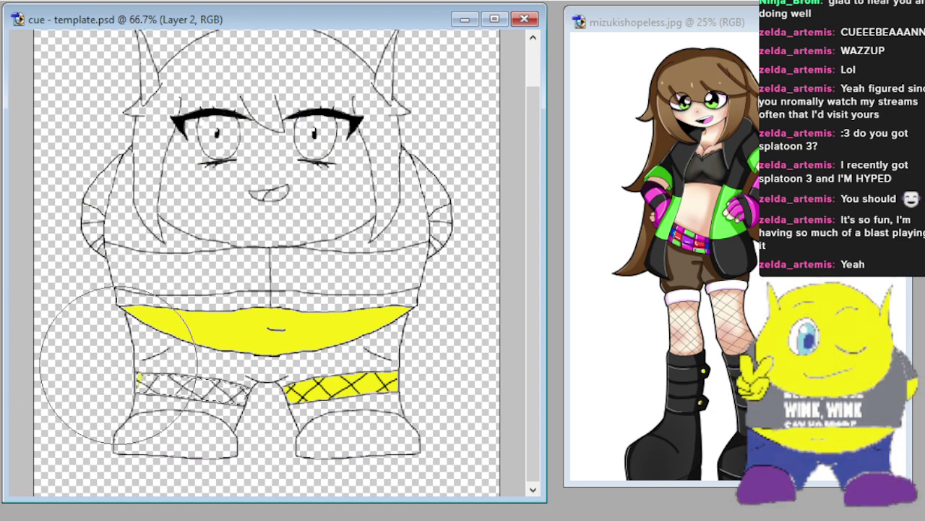
{"action": "left_click_drag", "start_coordinate": [120, 365], "coordinate": [463, 427]}
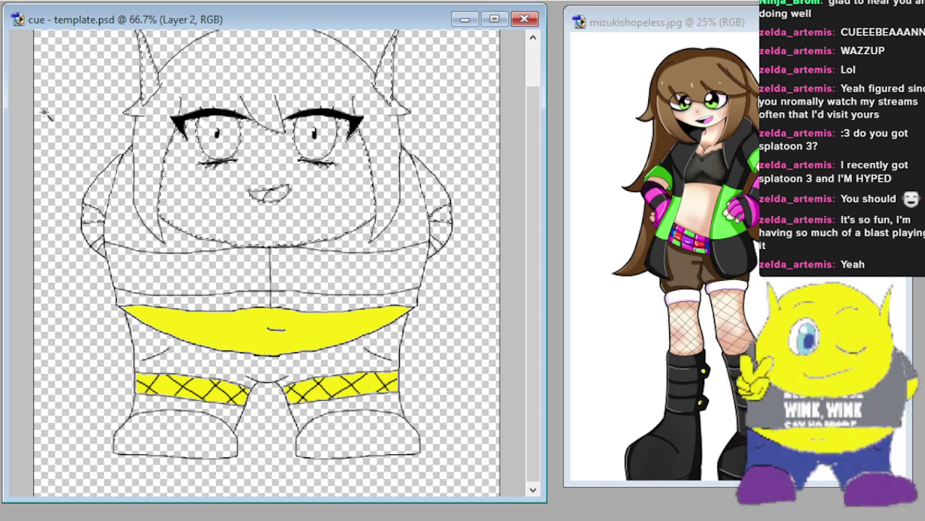
{"action": "left_click_drag", "start_coordinate": [94, 166], "coordinate": [209, 94]}
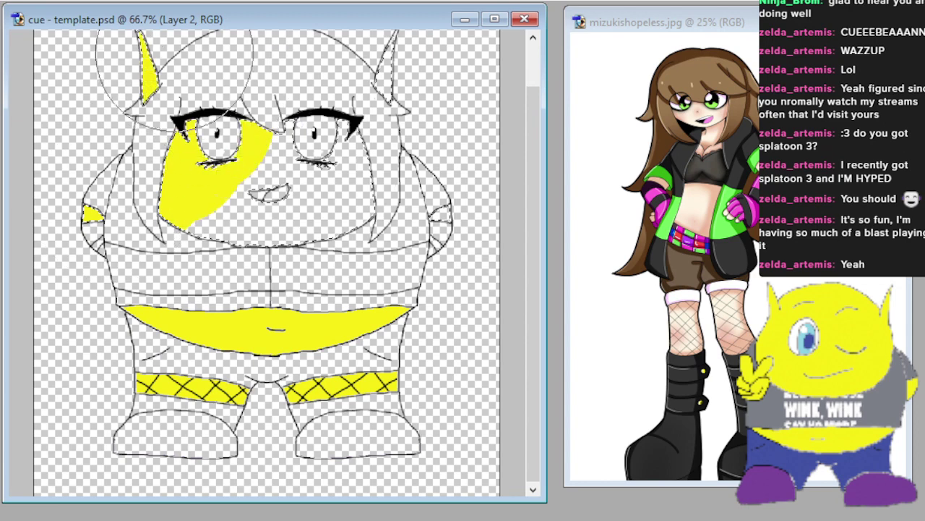
{"action": "left_click_drag", "start_coordinate": [90, 166], "coordinate": [405, 94]}
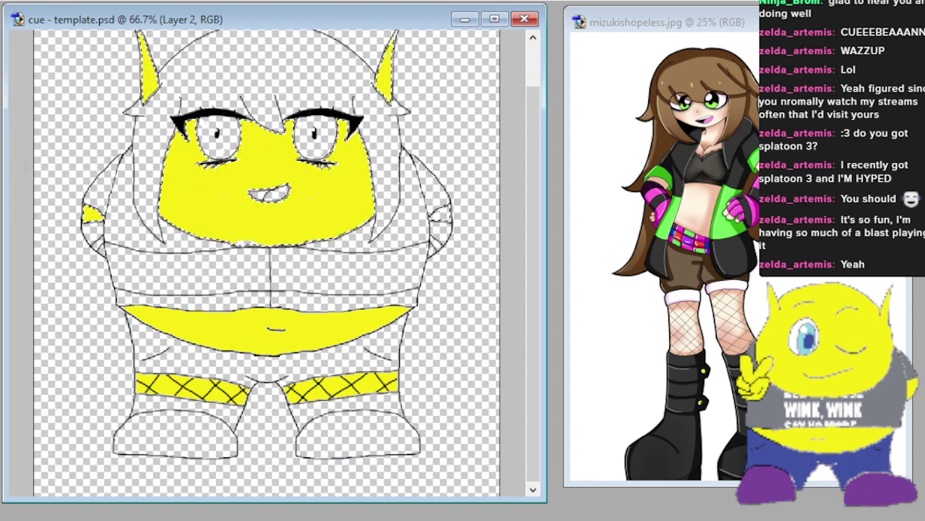
{"action": "left_click", "coordinate": [436, 225]}
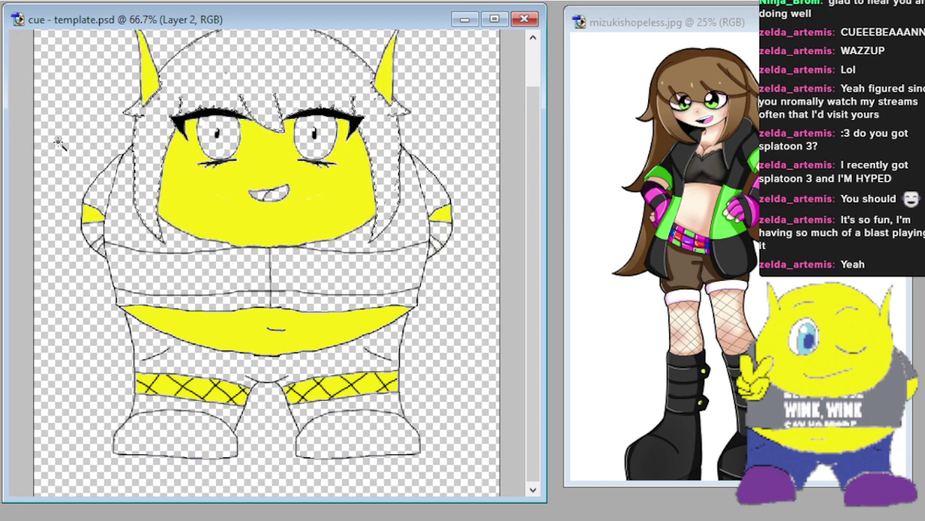
Fill the selected hair with brown, and select both halves of the top's wide band and paint them light green.
{"action": "scroll", "coordinate": [123, 181], "scroll_direction": "up", "scroll_amount": 2}
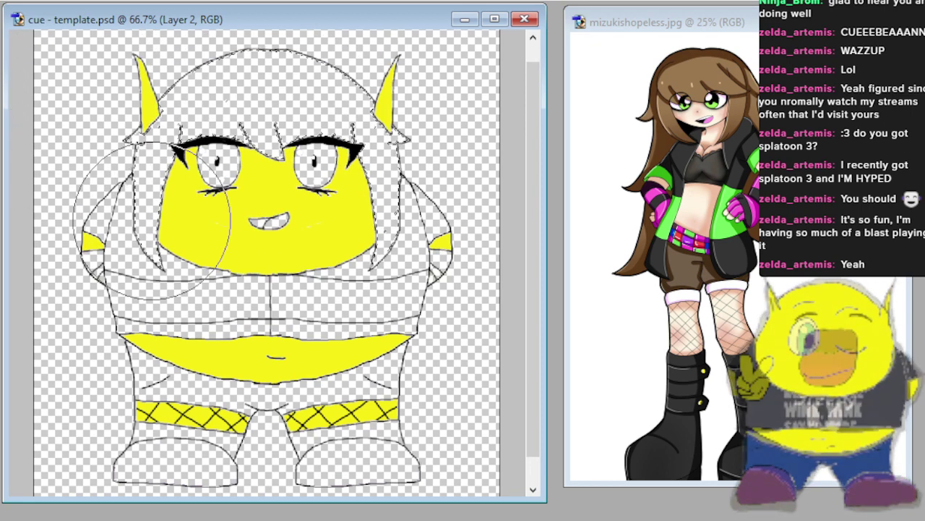
{"action": "left_click", "coordinate": [226, 101]}
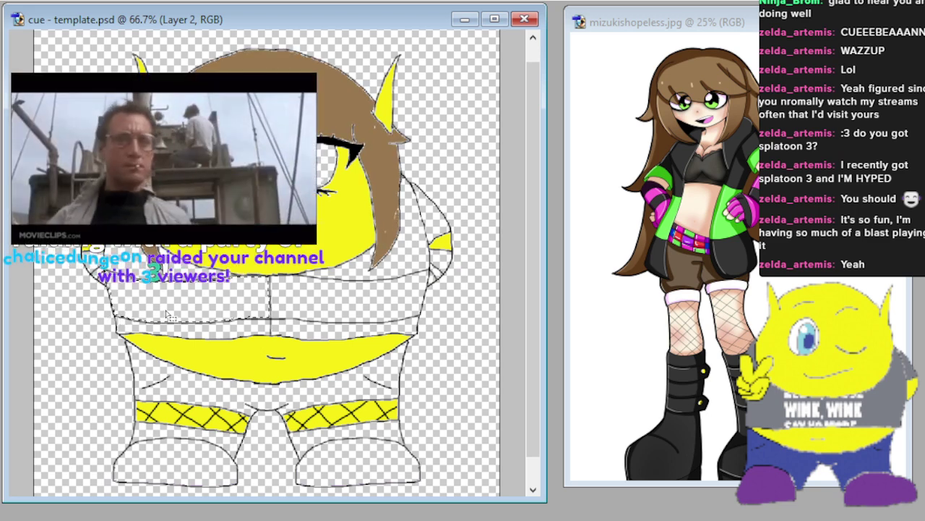
{"action": "left_click", "coordinate": [129, 309]}
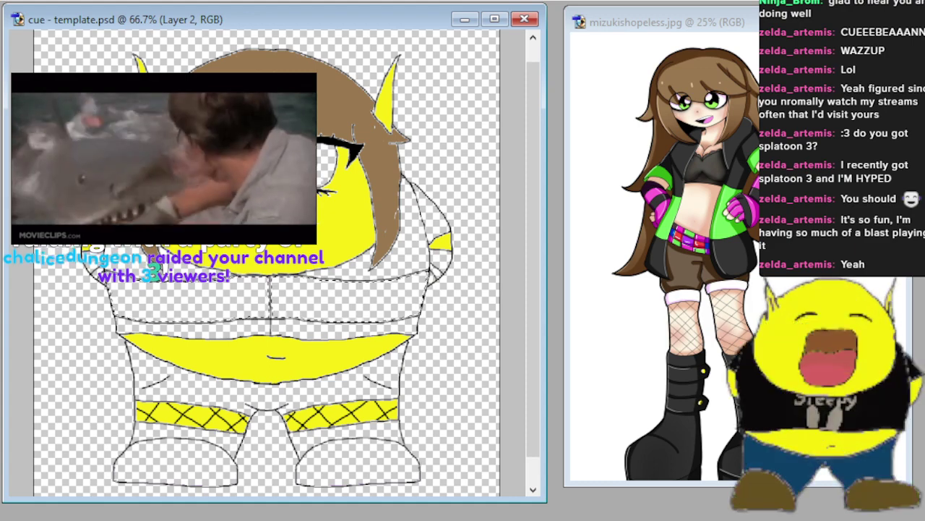
{"action": "left_click_drag", "start_coordinate": [85, 305], "coordinate": [475, 162]}
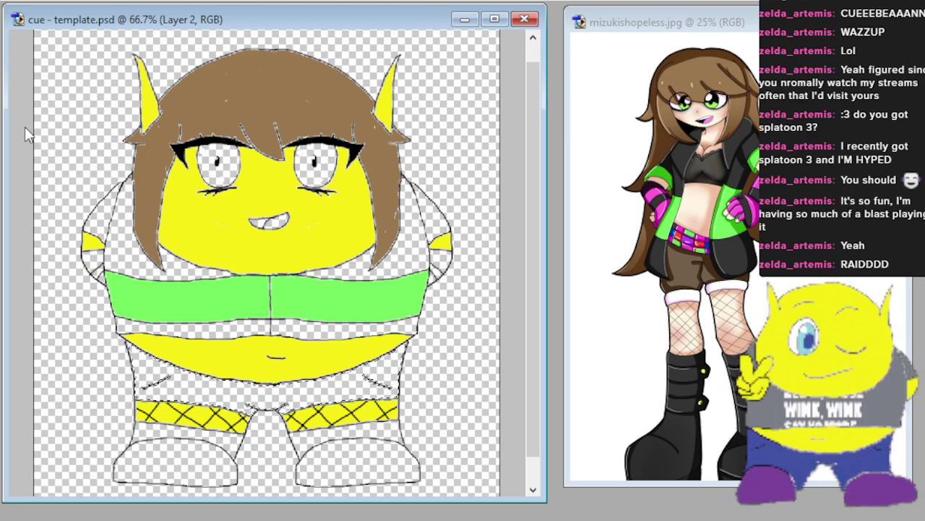
Paint the shorts dark brown, the jacket's shoulders, sleeves and hem and both boots near-black, and the gloves and tongue pink.
{"action": "mouse_move", "coordinate": [145, 376]}
{"action": "left_mouse_down"}
{"action": "mouse_move", "coordinate": [101, 372]}
{"action": "mouse_move", "coordinate": [75, 383]}
{"action": "mouse_move", "coordinate": [473, 395]}
{"action": "mouse_move", "coordinate": [351, 387]}
{"action": "left_mouse_up"}
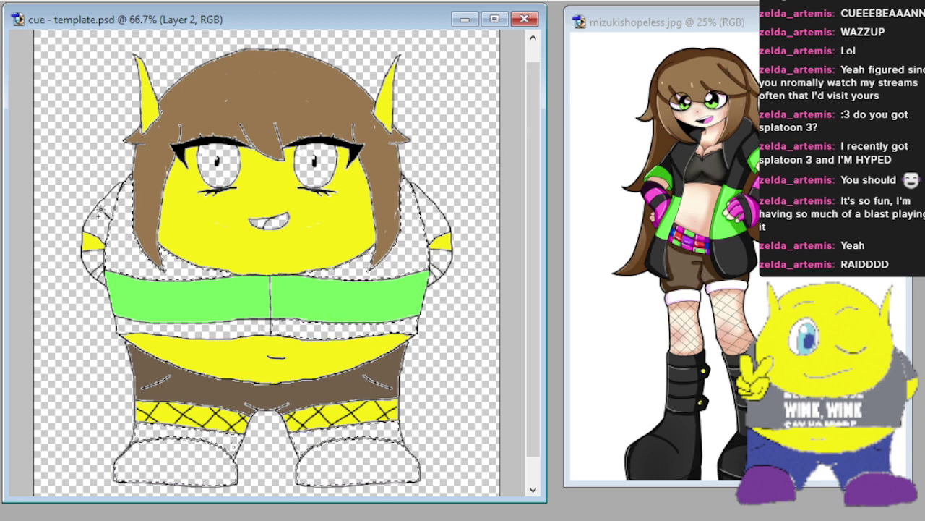
{"action": "left_click", "coordinate": [427, 214]}
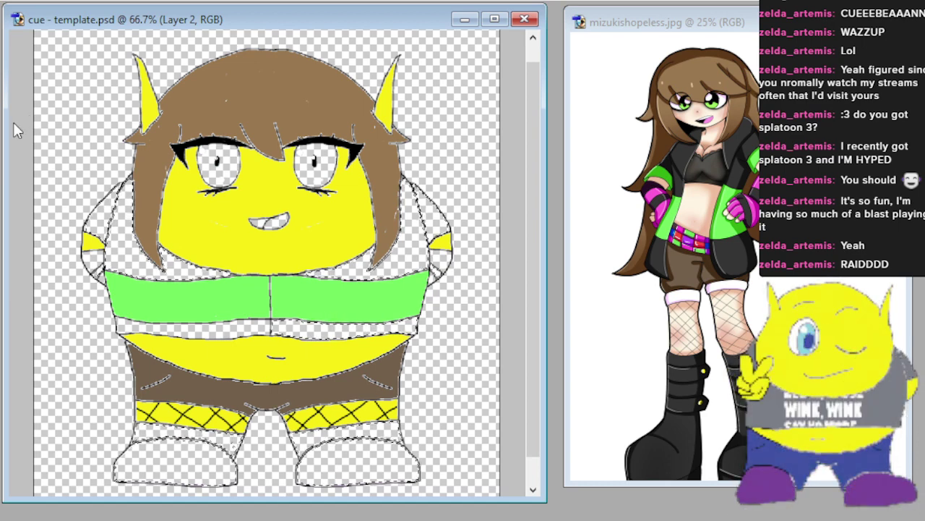
{"action": "key", "text": "alt+BackSpace"}
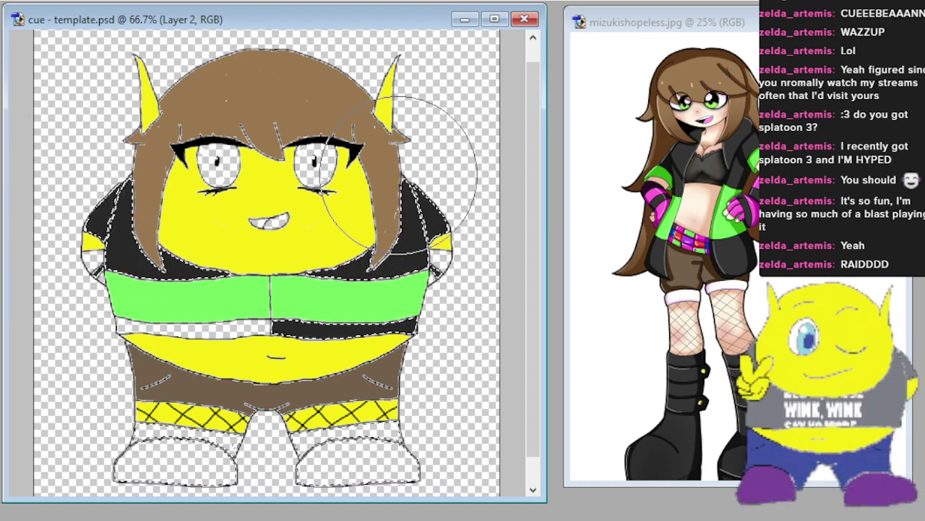
{"action": "key", "text": "alt+BackSpace"}
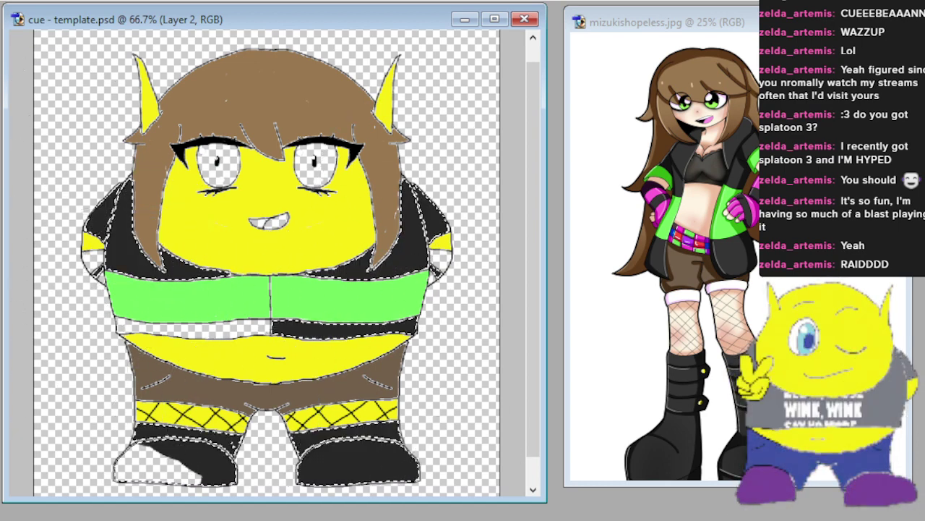
{"action": "left_click_drag", "start_coordinate": [69, 437], "coordinate": [159, 463]}
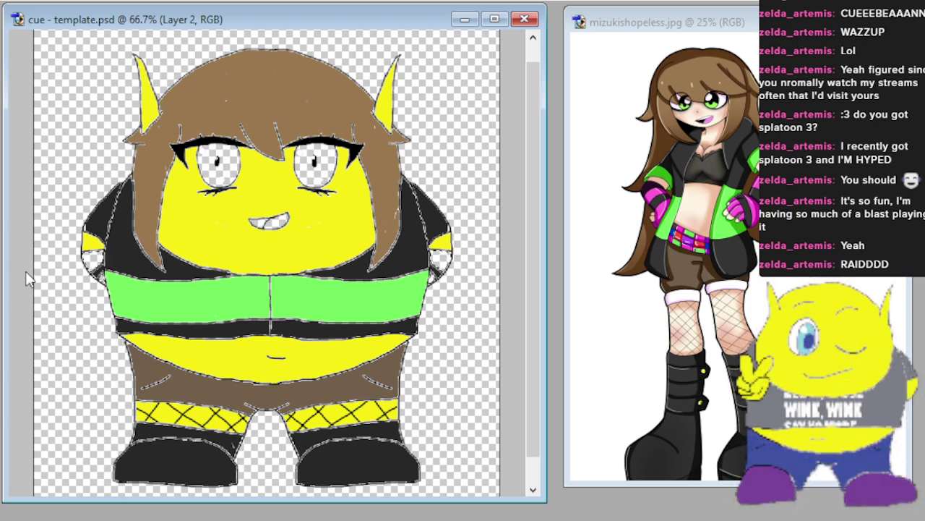
{"action": "mouse_move", "coordinate": [47, 282]}
{"action": "left_mouse_down"}
{"action": "mouse_move", "coordinate": [376, 275]}
{"action": "mouse_move", "coordinate": [452, 231]}
{"action": "left_mouse_up"}
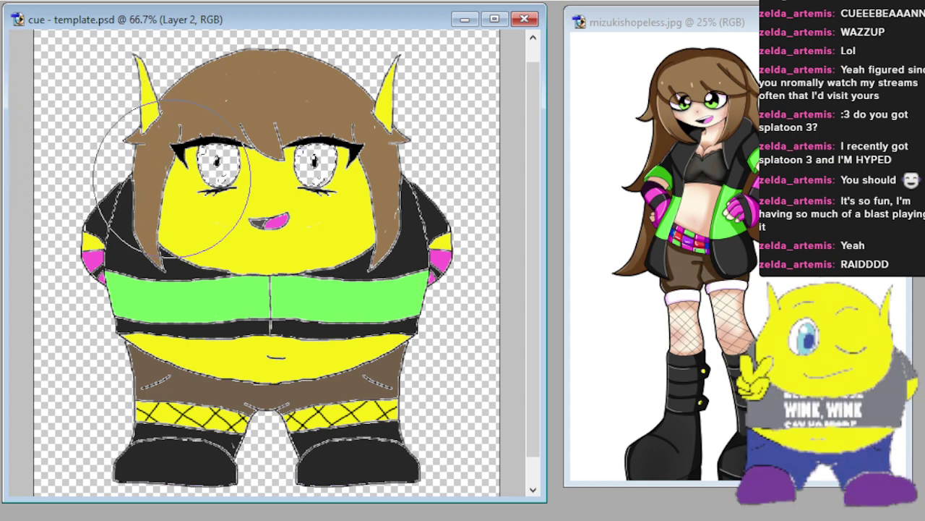
Paint both irises green with a lighter lower half, and select the area outside the figure to fill the colour gaps along the outlines.
{"action": "left_click", "coordinate": [219, 163]}
{"action": "left_click", "coordinate": [313, 161]}
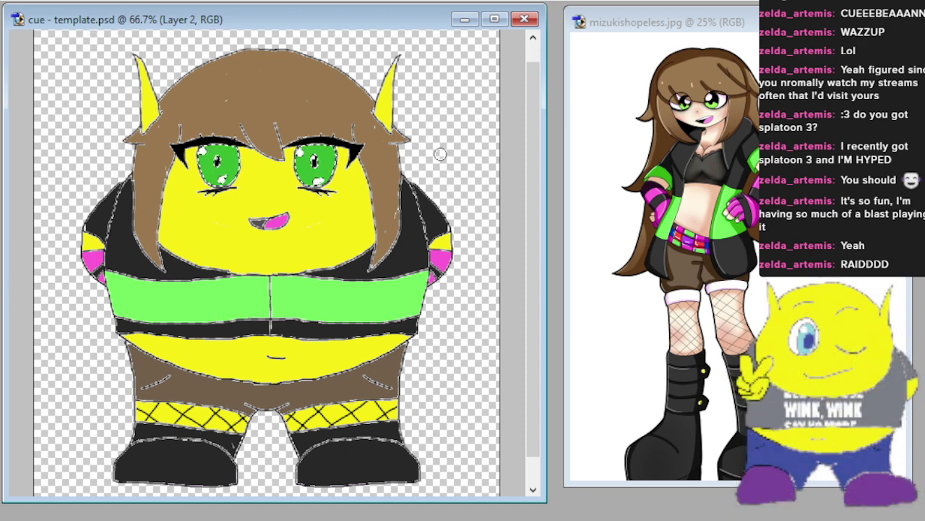
{"action": "key", "text": "bracketright"}
{"action": "key", "text": "bracketright"}
{"action": "key", "text": "bracketright"}
{"action": "key", "text": "bracketright"}
{"action": "key", "text": "bracketright"}
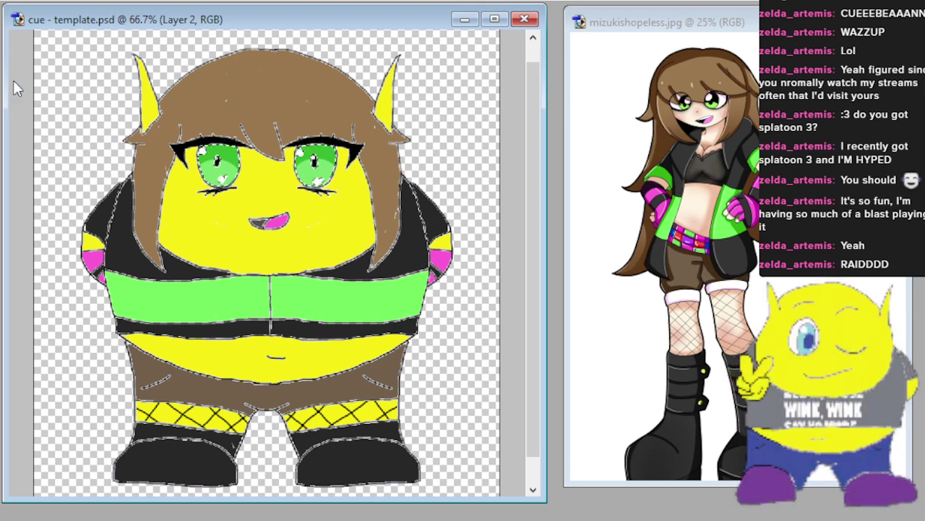
{"action": "left_click", "coordinate": [65, 70]}
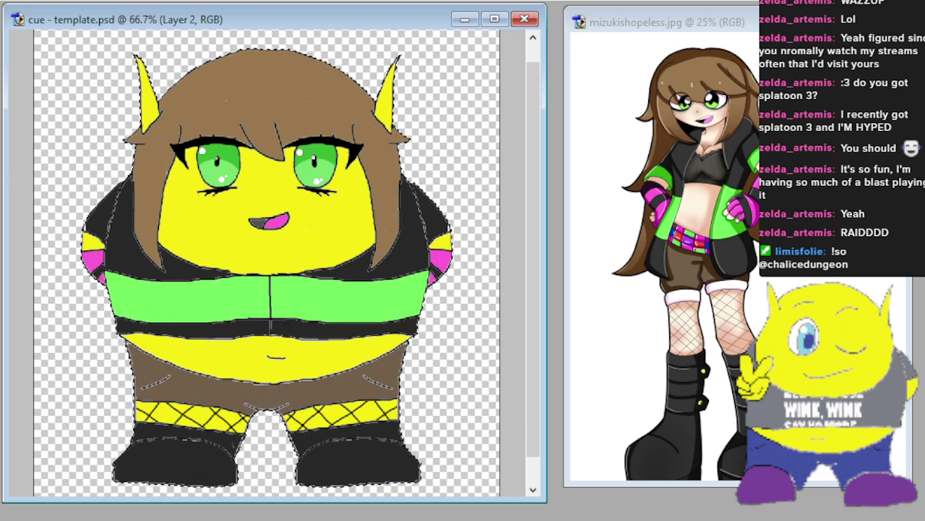
{"action": "left_click", "coordinate": [672, 29]}
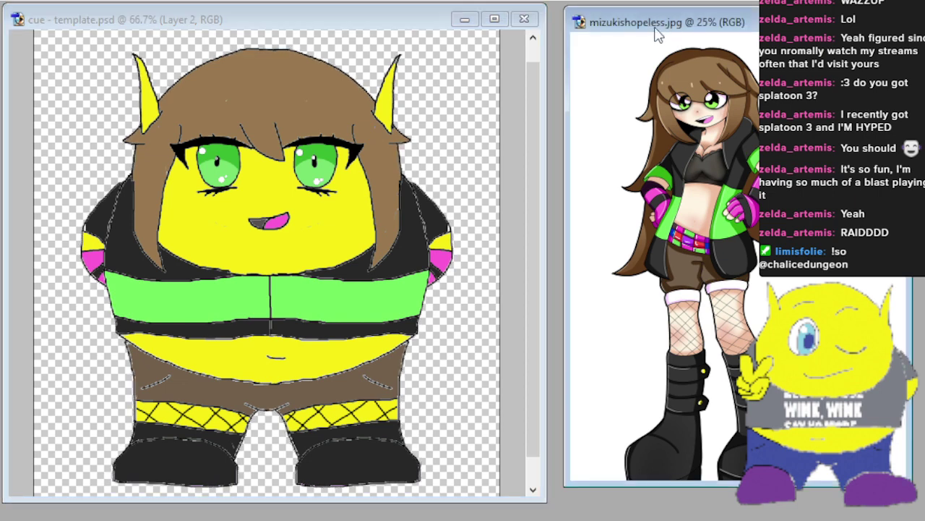
{"action": "left_click", "coordinate": [51, 124]}
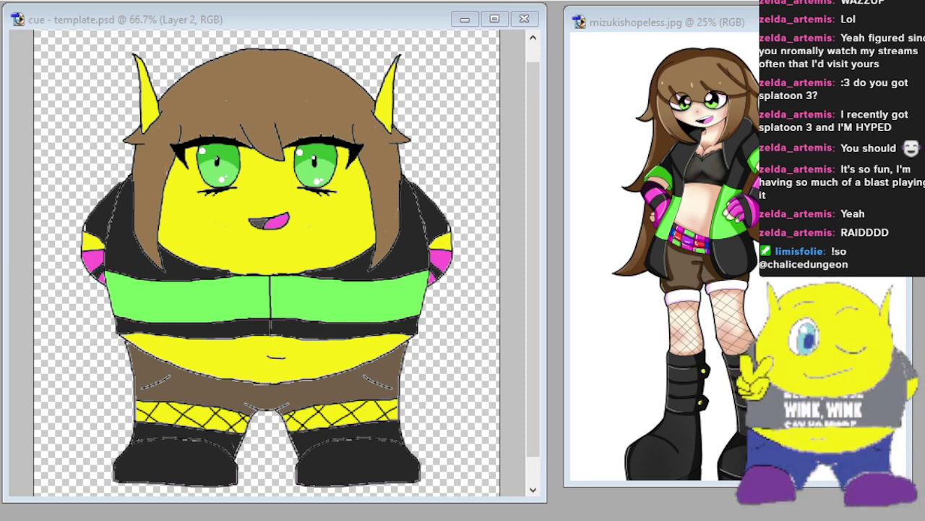
{"action": "left_click", "coordinate": [288, 27]}
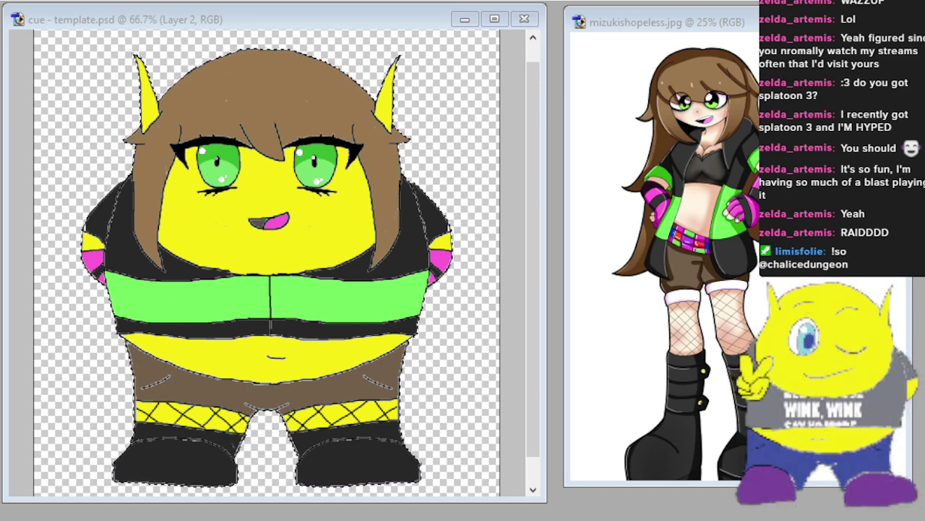
{"action": "key", "text": "alt+Tab"}
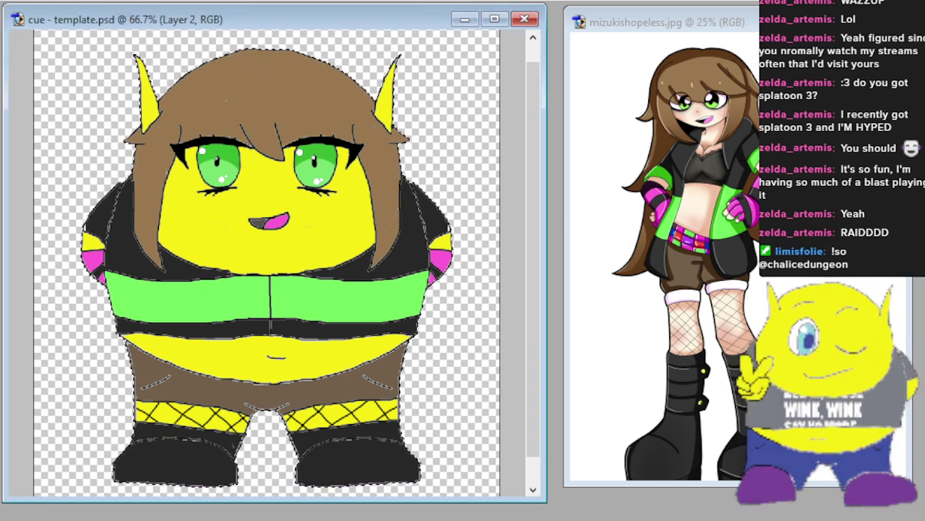
{"action": "key", "text": "alt+Tab"}
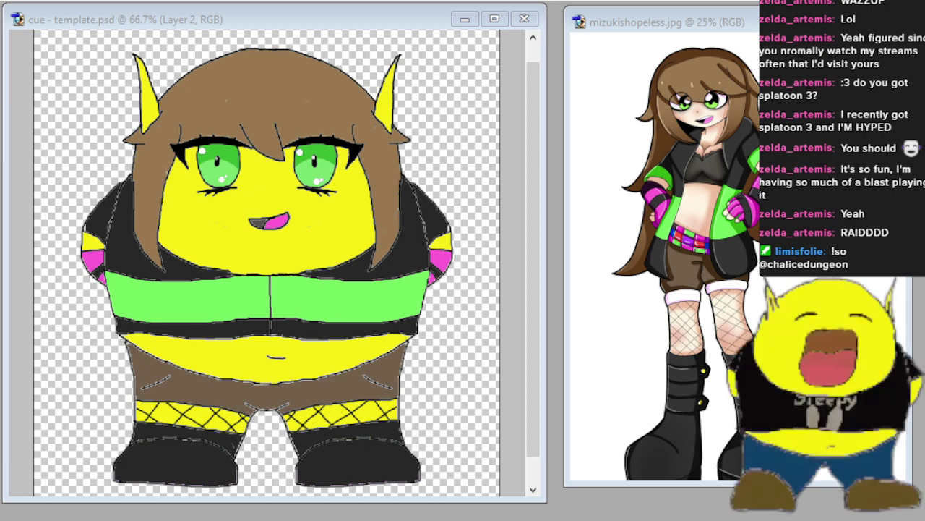
{"action": "left_click", "coordinate": [446, 491]}
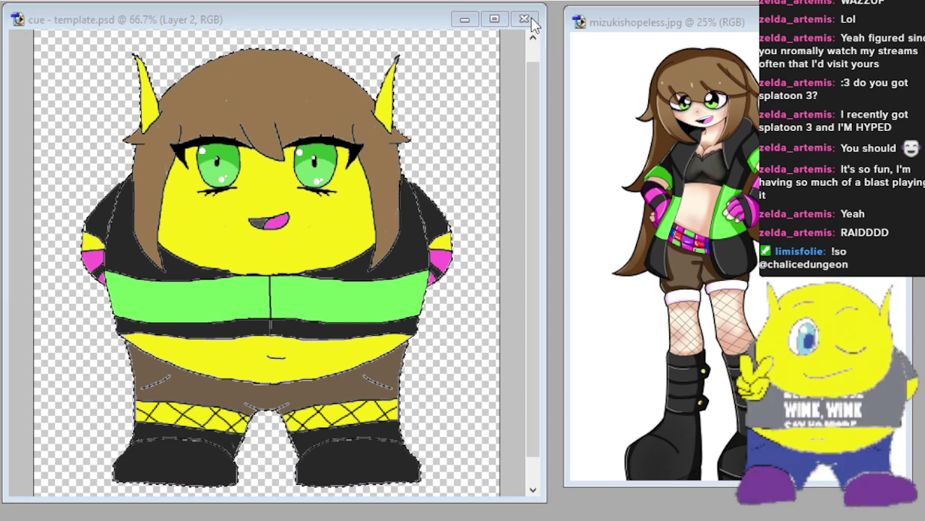
Close the finished cue drawing, the mizukishopeless.jpg reference and the Untitled-3, Untitled-2 and Untitled-1 documents.
{"action": "left_click", "coordinate": [524, 19]}
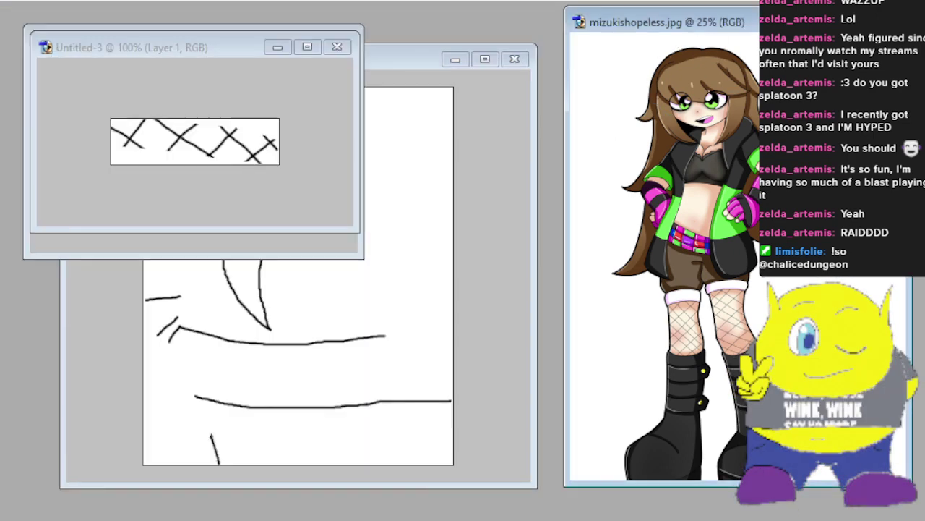
{"action": "left_click", "coordinate": [900, 21]}
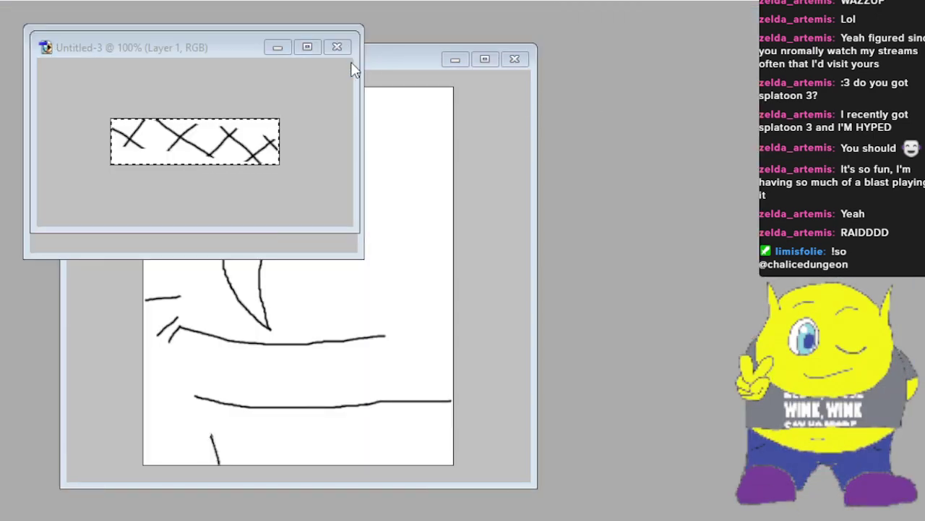
{"action": "key", "text": "ctrl+Tab"}
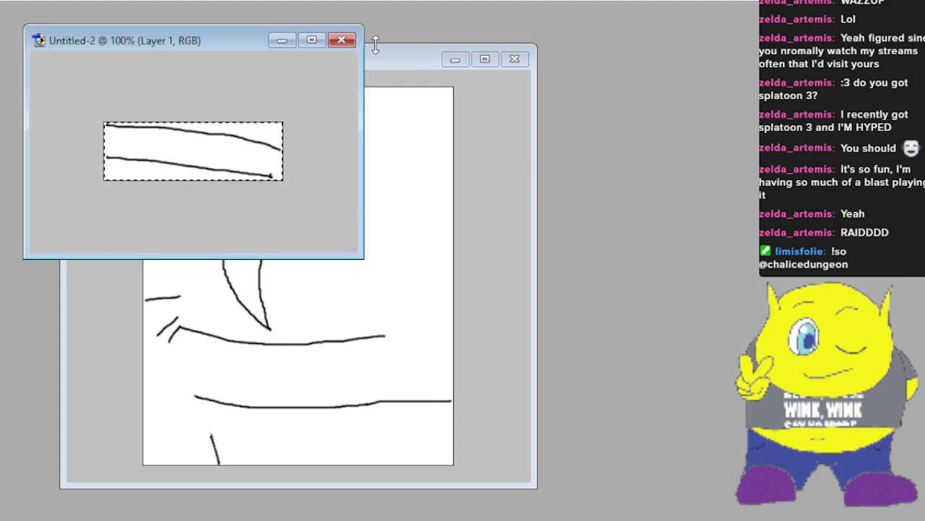
{"action": "left_click", "coordinate": [353, 39]}
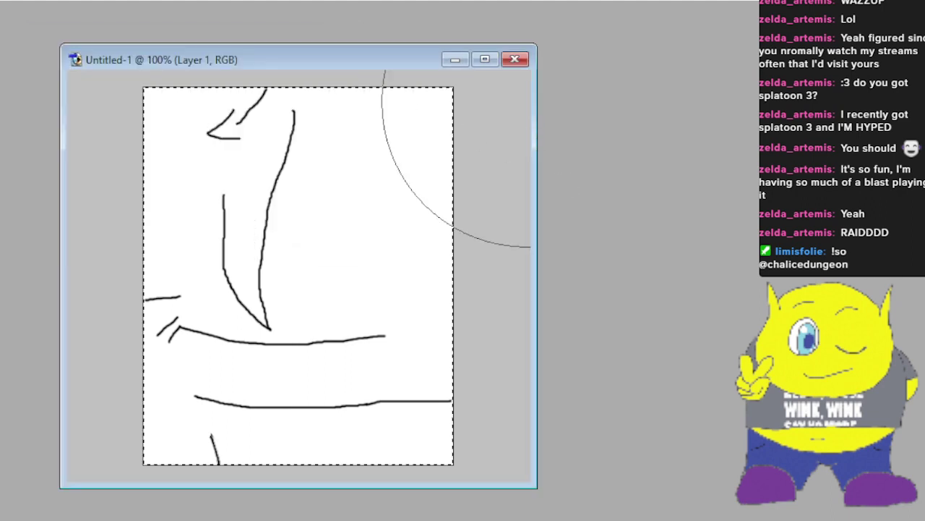
{"action": "left_click", "coordinate": [514, 59]}
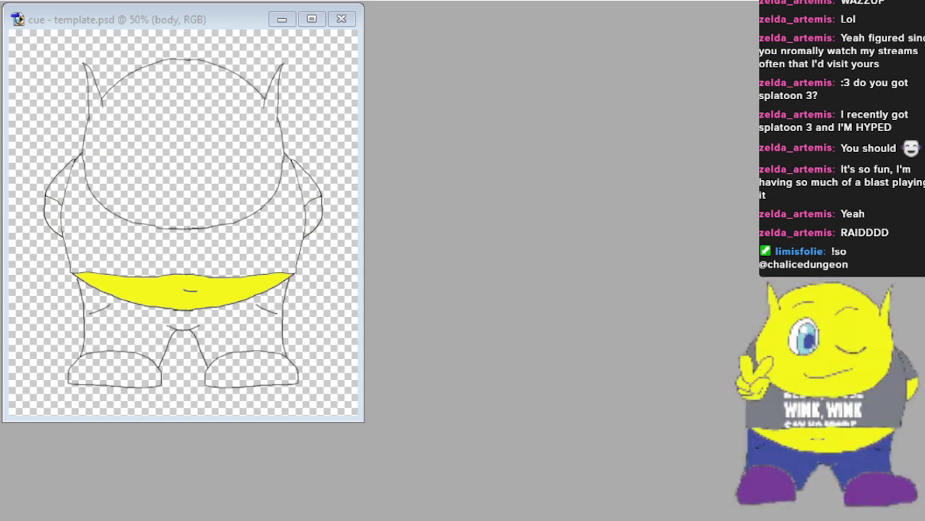
Open a blank cue - template.psd and the Nemxi.jpg reference, and place the reference beside the template.
{"action": "key", "text": "alt+Tab"}
{"action": "key", "text": "alt+Tab"}
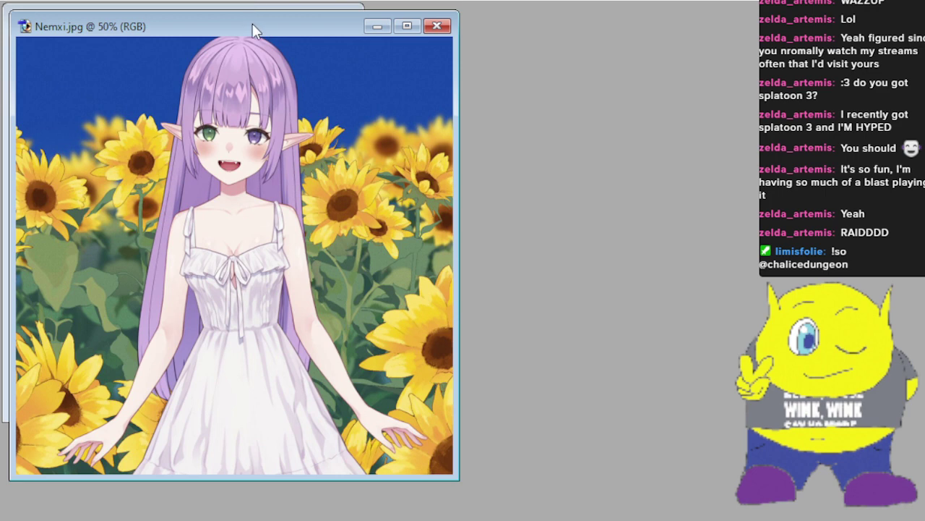
{"action": "left_click_drag", "start_coordinate": [252, 29], "coordinate": [694, 20]}
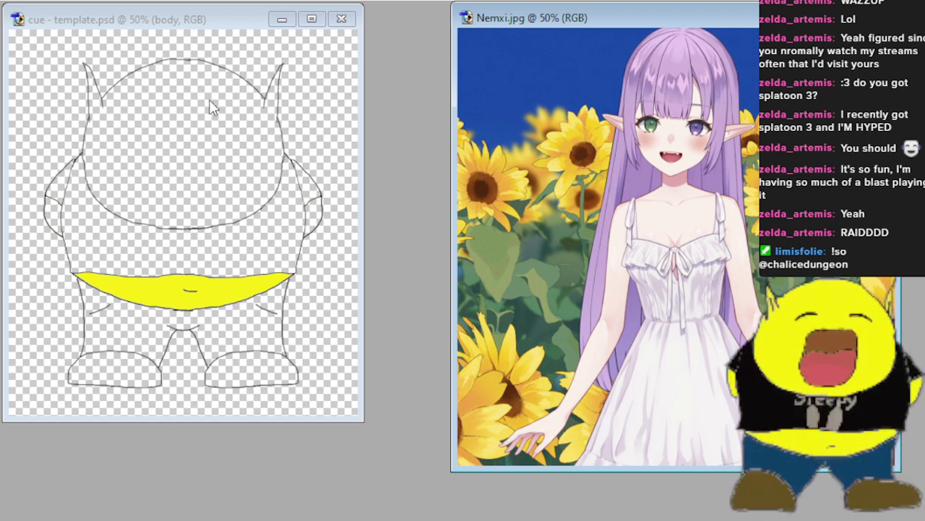
{"action": "left_click", "coordinate": [232, 17]}
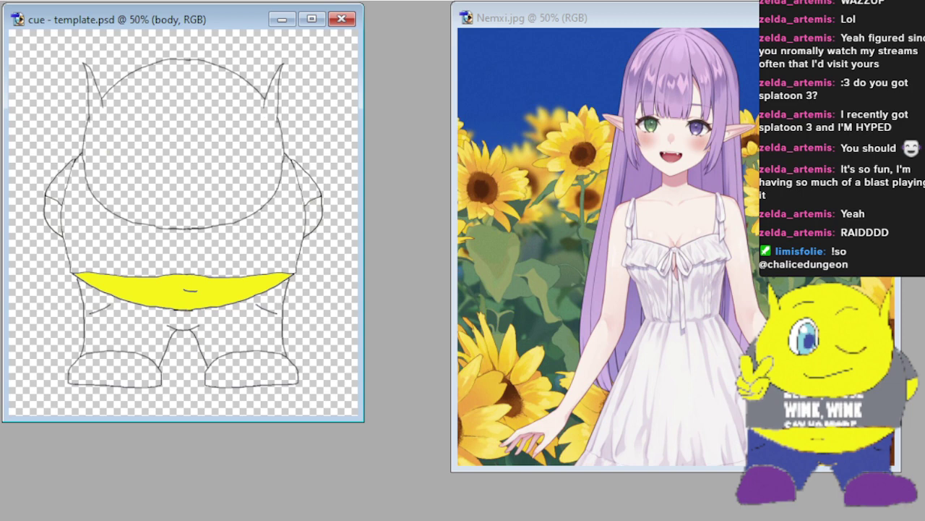
Add the ruffled skirt with its legs and the pair of lashed eyes to the template body.
{"action": "key", "text": "ctrl+v"}
{"action": "key", "text": "Up"}
{"action": "key", "text": "Up"}
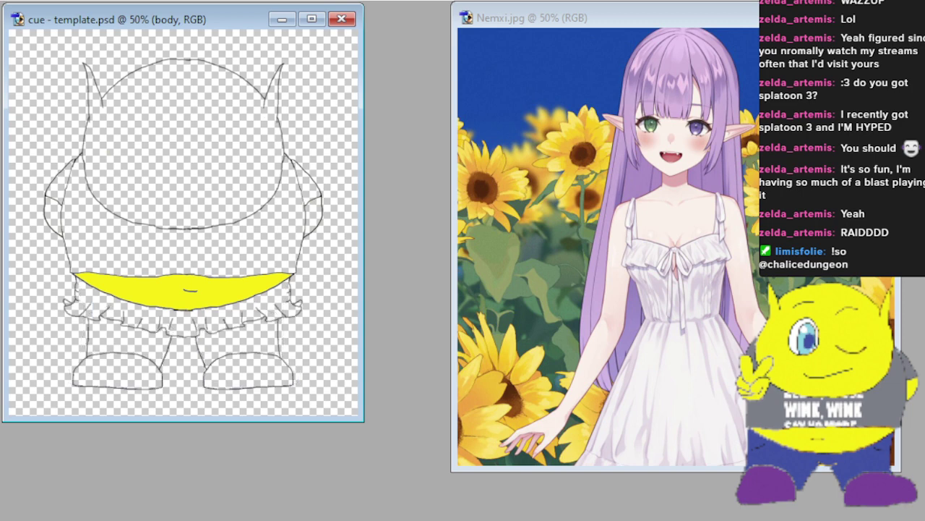
{"action": "key", "text": "ctrl+v"}
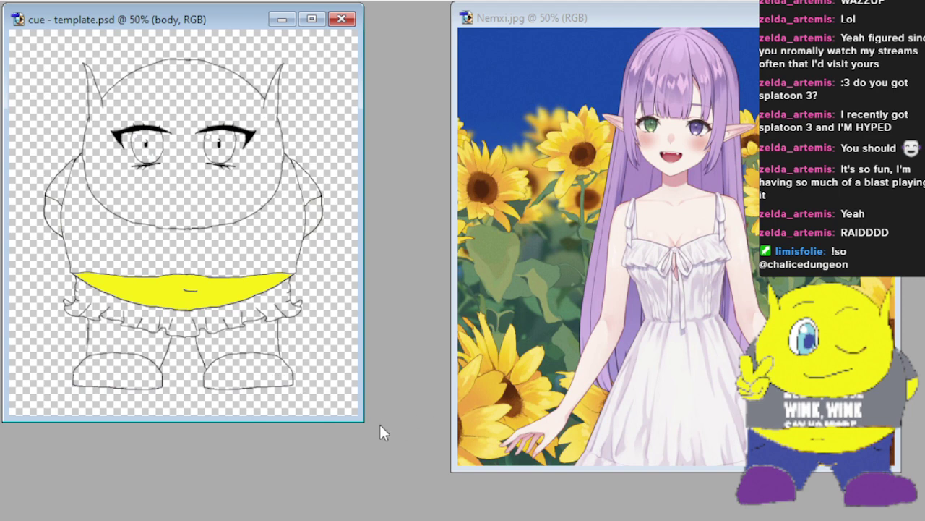
On the body layer, erase the left arm's sleeve line and the upper part of the inner line on both arms.
{"action": "left_click_drag", "start_coordinate": [364, 419], "coordinate": [427, 506]}
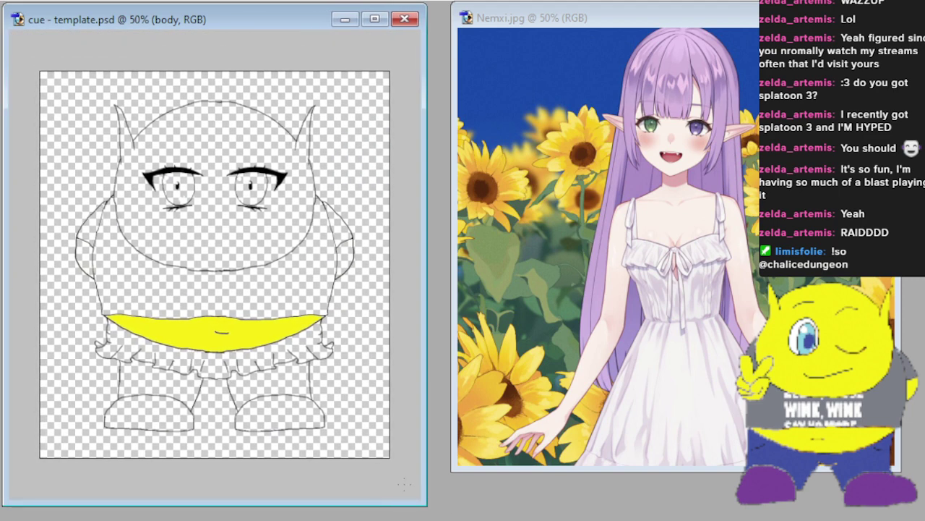
{"action": "left_click_drag", "start_coordinate": [425, 504], "coordinate": [498, 501]}
{"action": "key", "text": "ctrl+plus"}
{"action": "key", "text": "ctrl+plus"}
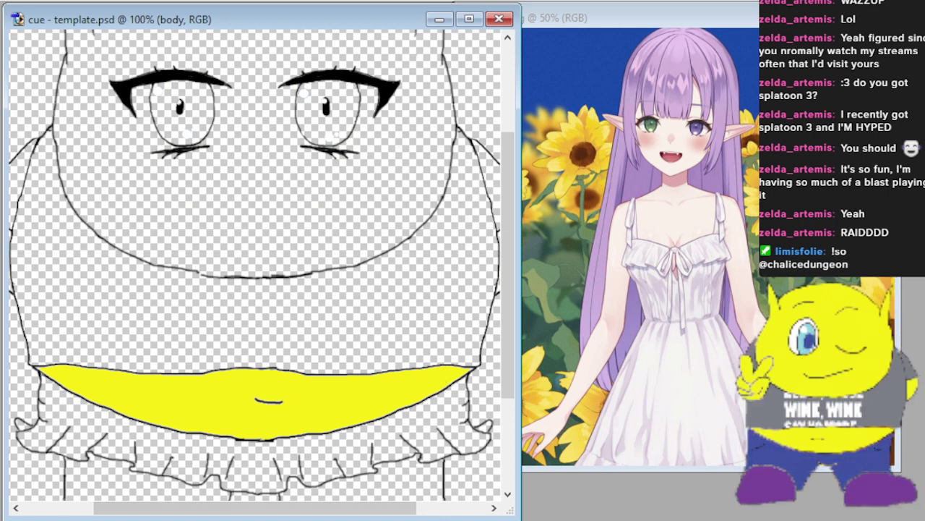
{"action": "left_click_drag", "start_coordinate": [403, 511], "coordinate": [281, 511]}
{"action": "scroll", "coordinate": [260, 268], "scroll_direction": "up", "scroll_amount": 2}
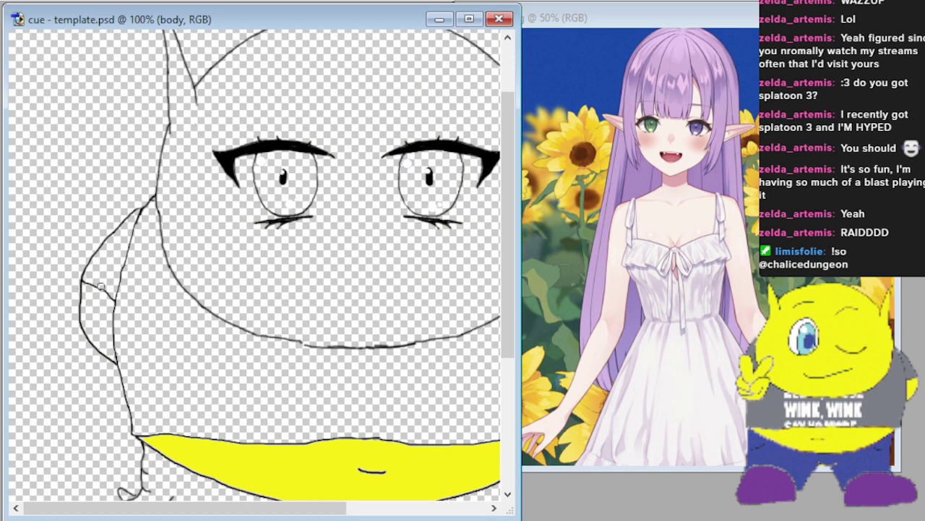
{"action": "mouse_move", "coordinate": [101, 284]}
{"action": "left_mouse_down"}
{"action": "mouse_move", "coordinate": [110, 295]}
{"action": "mouse_move", "coordinate": [92, 284]}
{"action": "left_mouse_up"}
{"action": "left_click_drag", "start_coordinate": [130, 236], "coordinate": [125, 263]}
{"action": "left_click_drag", "start_coordinate": [173, 507], "coordinate": [313, 507]}
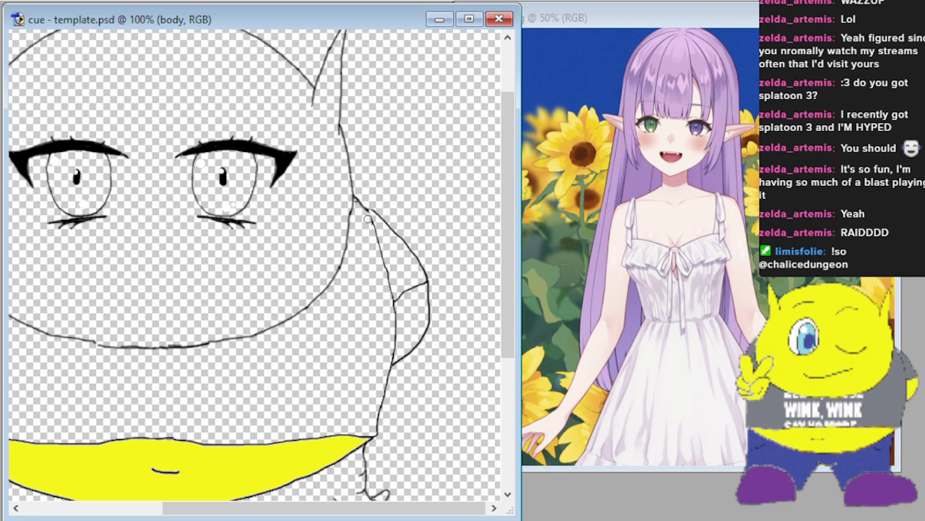
{"action": "left_click_drag", "start_coordinate": [379, 238], "coordinate": [382, 262]}
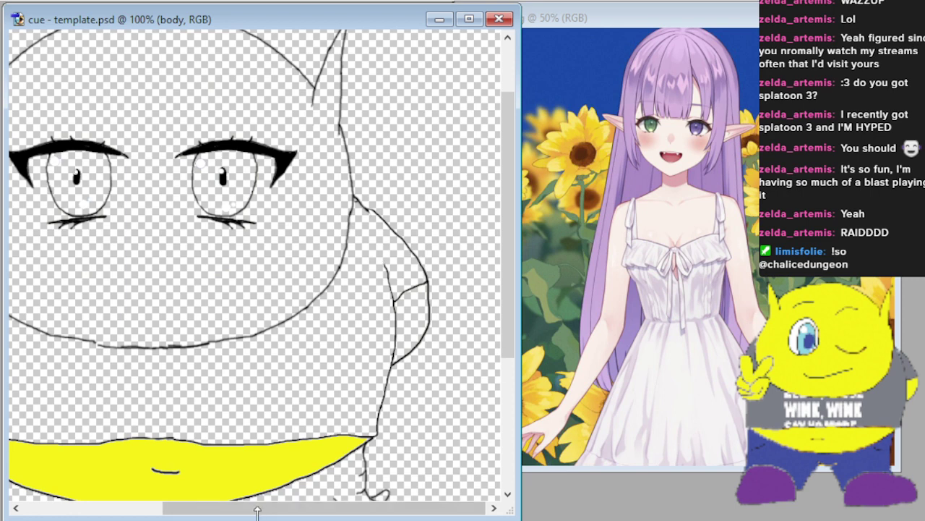
On the skirt layer, draw a curved smiling mouth centred below the eyes on the template's face.
{"action": "scroll", "coordinate": [394, 509], "scroll_direction": "down", "scroll_amount": 2}
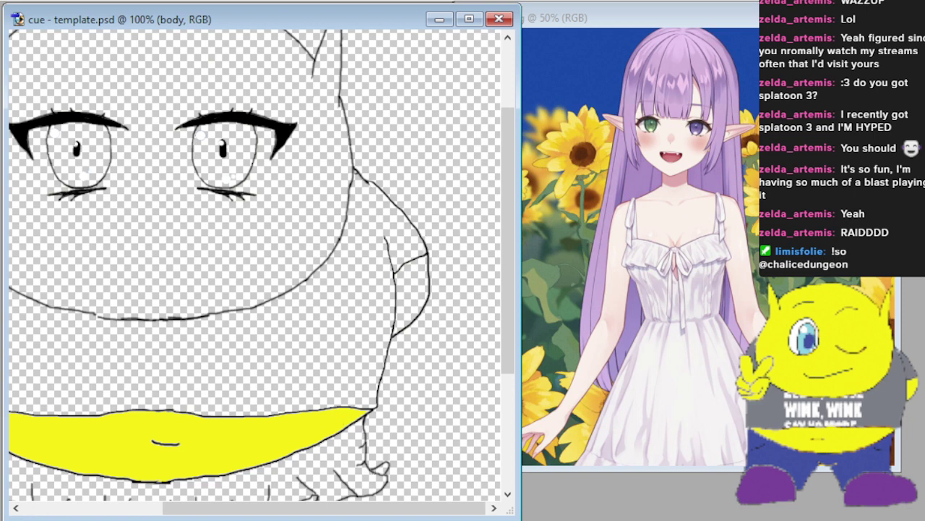
{"action": "key", "text": "alt+bracketleft"}
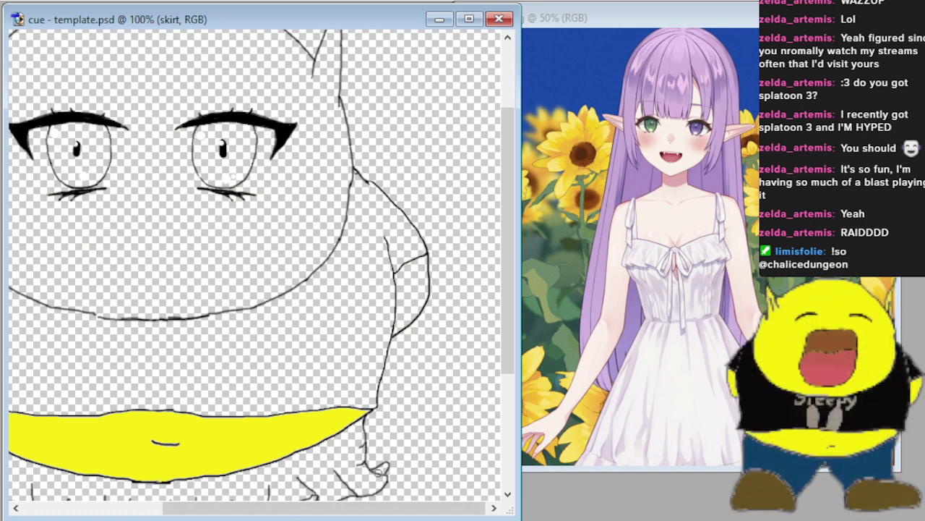
{"action": "left_click_drag", "start_coordinate": [364, 510], "coordinate": [220, 509]}
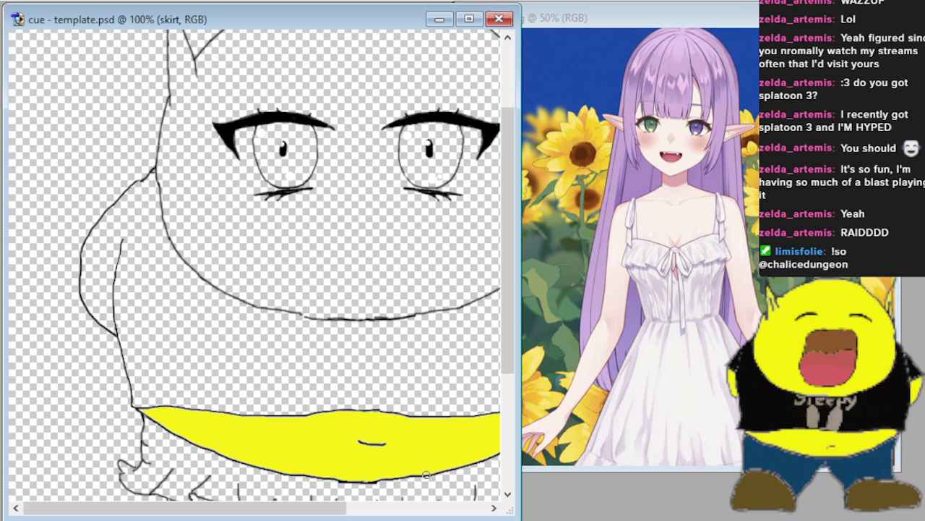
{"action": "scroll", "coordinate": [305, 315], "scroll_direction": "up", "scroll_amount": 3}
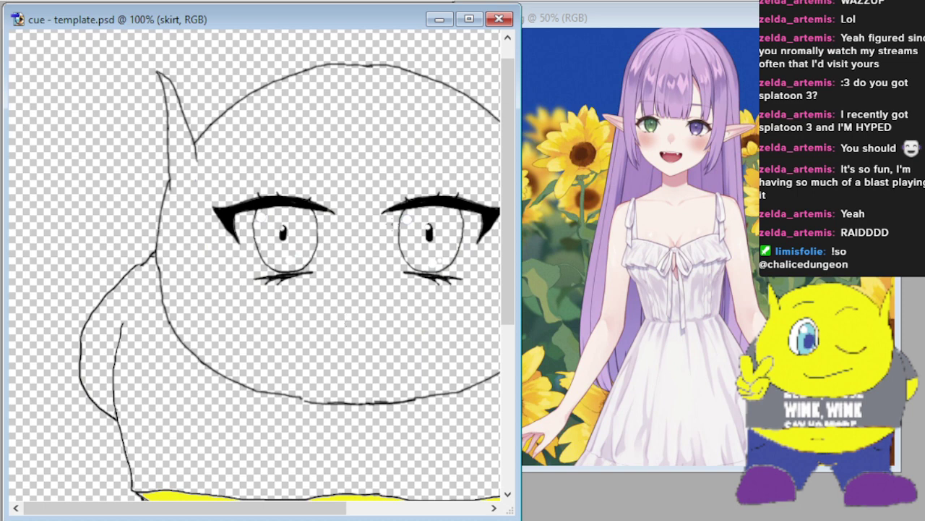
{"action": "key", "text": "ctrl+plus"}
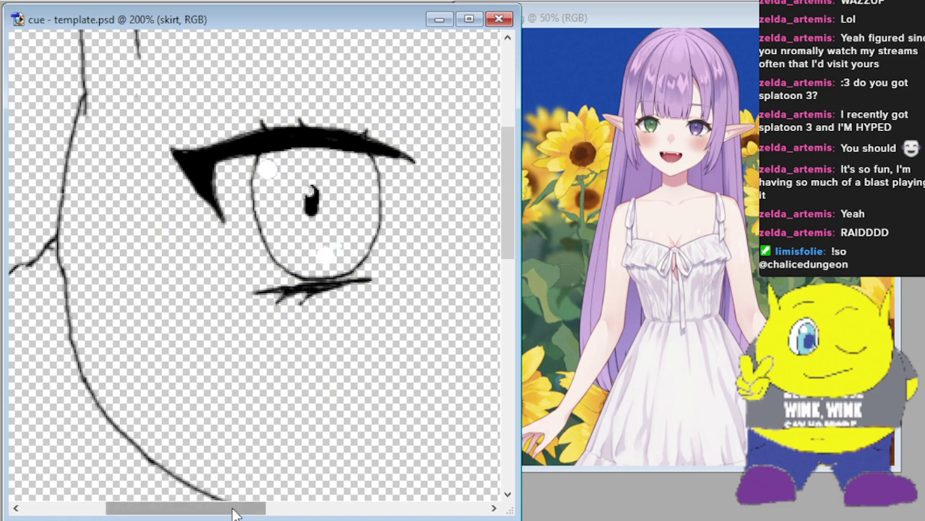
{"action": "left_click_drag", "start_coordinate": [234, 510], "coordinate": [333, 509]}
{"action": "left_click_drag", "start_coordinate": [162, 419], "coordinate": [238, 379]}
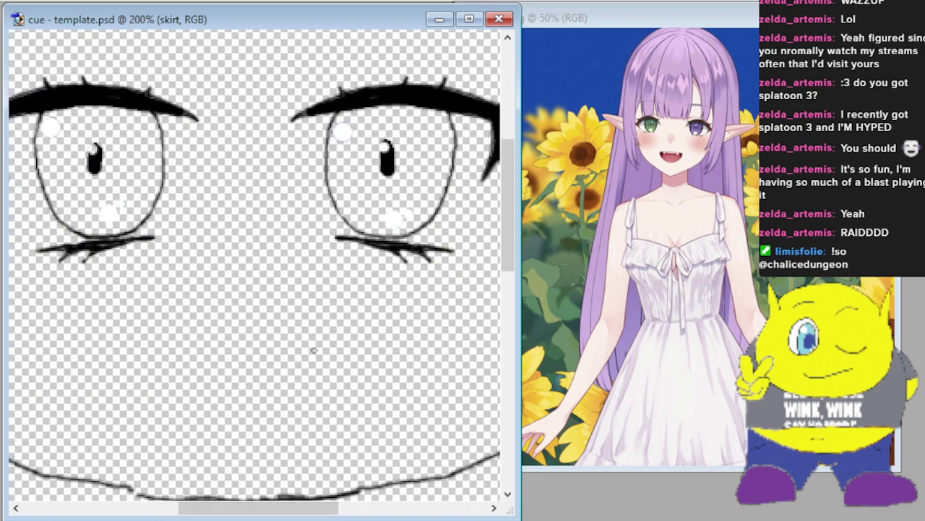
{"action": "mouse_move", "coordinate": [321, 353]}
{"action": "left_mouse_down"}
{"action": "mouse_move", "coordinate": [245, 368]}
{"action": "mouse_move", "coordinate": [178, 345]}
{"action": "left_mouse_up"}
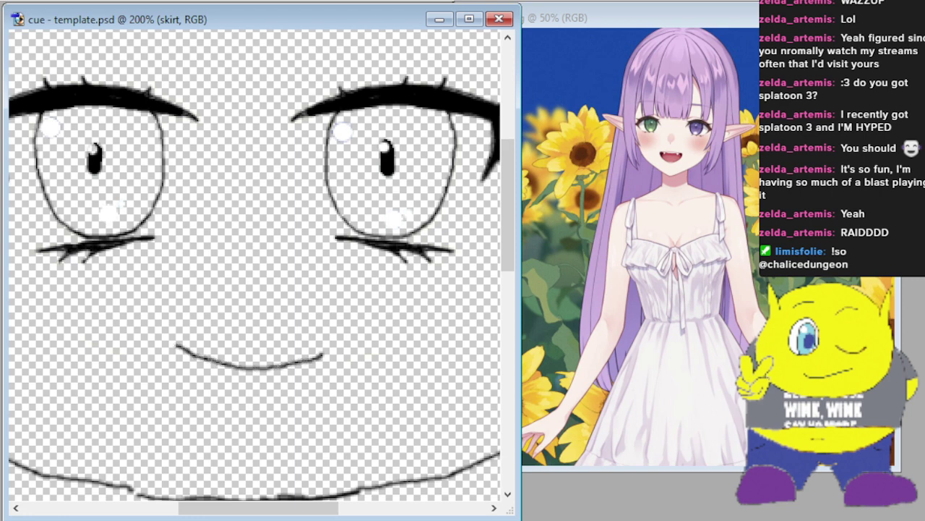
Draw the jagged lower edge of the fringe between the inner ends of the two upper lashes.
{"action": "scroll", "coordinate": [371, 247], "scroll_direction": "up", "scroll_amount": 10}
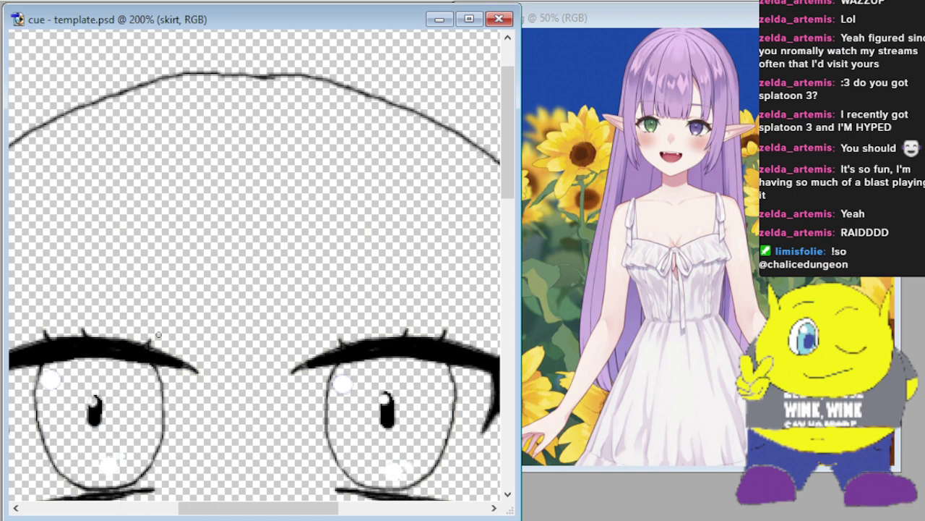
{"action": "left_click_drag", "start_coordinate": [200, 372], "coordinate": [236, 363]}
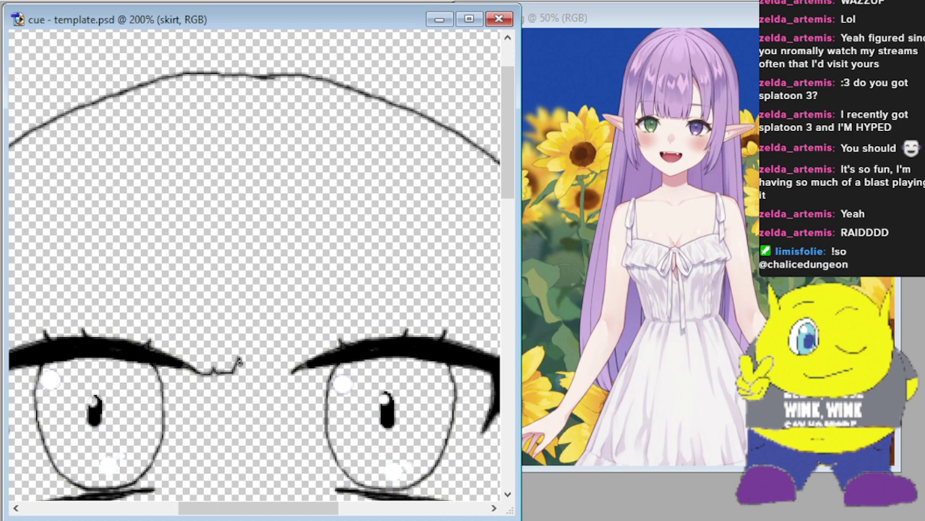
{"action": "left_click_drag", "start_coordinate": [240, 365], "coordinate": [293, 370]}
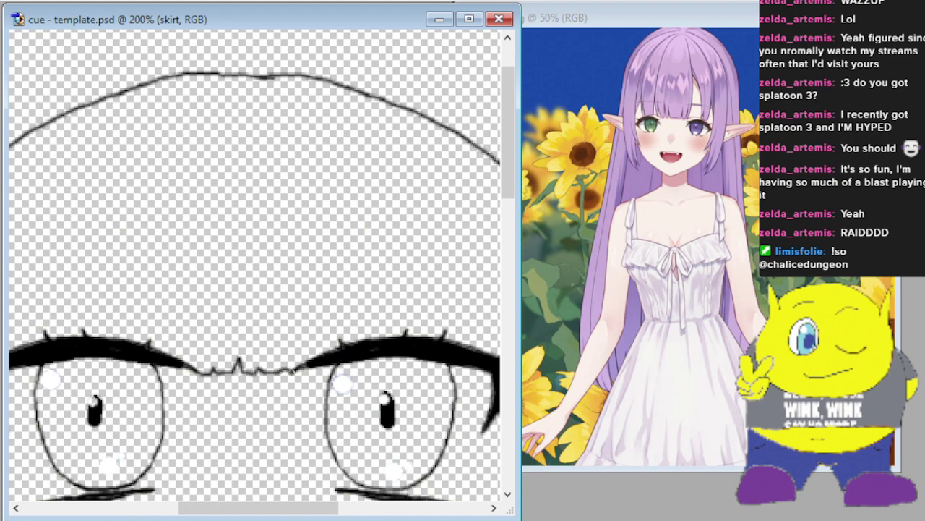
Draw a slanted hairline across the base of the right ear, from the face's outer edge up onto the forehead.
{"action": "left_click_drag", "start_coordinate": [266, 509], "coordinate": [346, 513]}
{"action": "scroll", "coordinate": [329, 434], "scroll_direction": "down", "scroll_amount": 3}
{"action": "left_click_drag", "start_coordinate": [329, 415], "coordinate": [330, 355]}
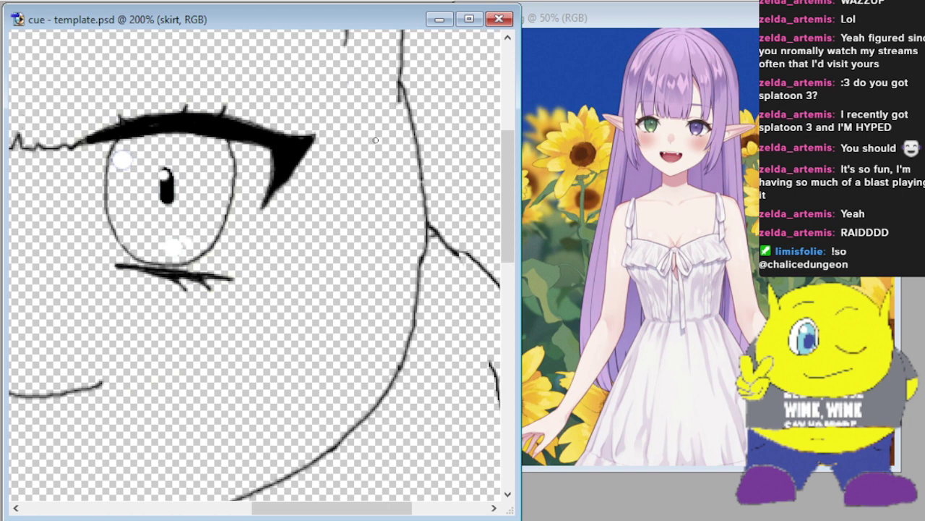
{"action": "scroll", "coordinate": [375, 140], "scroll_direction": "up", "scroll_amount": 2}
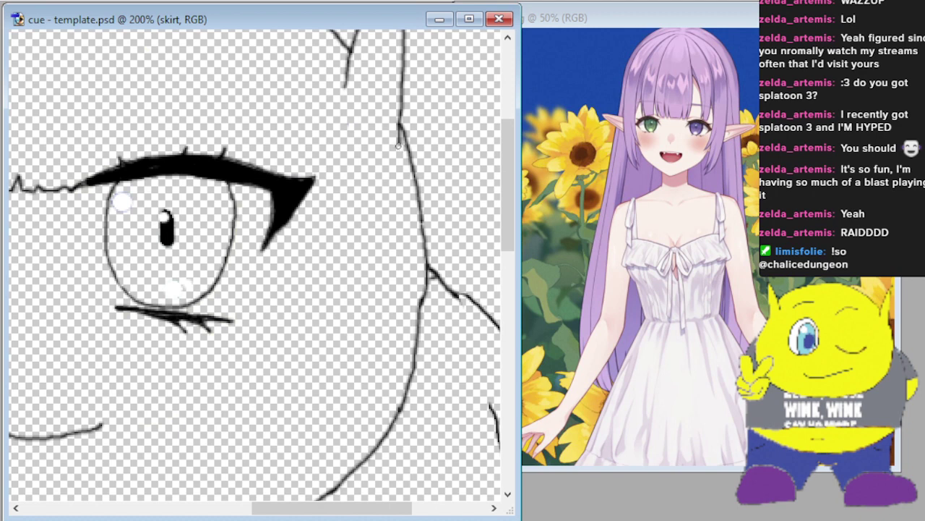
{"action": "left_click_drag", "start_coordinate": [397, 141], "coordinate": [323, 70]}
Draw the right side lock of hair beside the eye with pointed tips below the chin line, and erase the stray stroke at its tips.
{"action": "scroll", "coordinate": [265, 132], "scroll_direction": "down", "scroll_amount": 3}
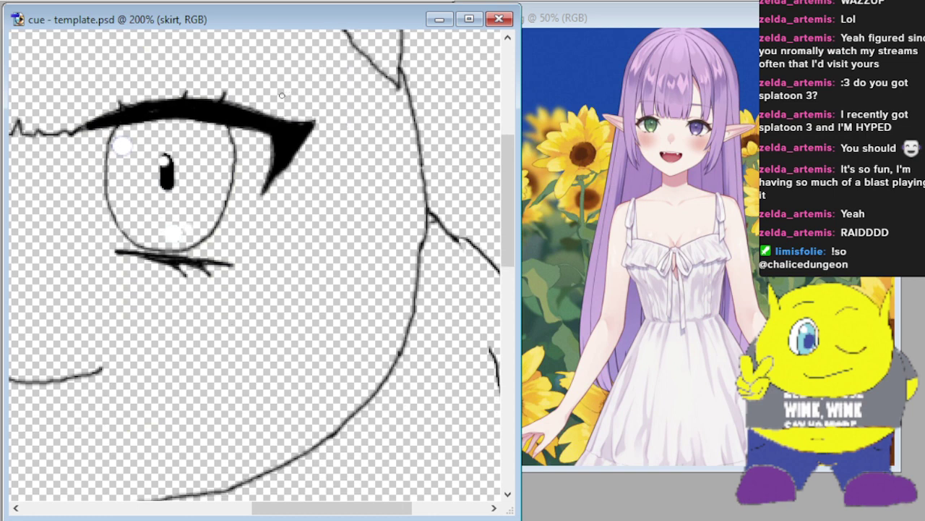
{"action": "mouse_move", "coordinate": [296, 88]}
{"action": "left_mouse_down"}
{"action": "mouse_move", "coordinate": [297, 284]}
{"action": "mouse_move", "coordinate": [284, 345]}
{"action": "mouse_move", "coordinate": [316, 296]}
{"action": "mouse_move", "coordinate": [354, 467]}
{"action": "left_mouse_up"}
{"action": "scroll", "coordinate": [354, 467], "scroll_direction": "down", "scroll_amount": 5}
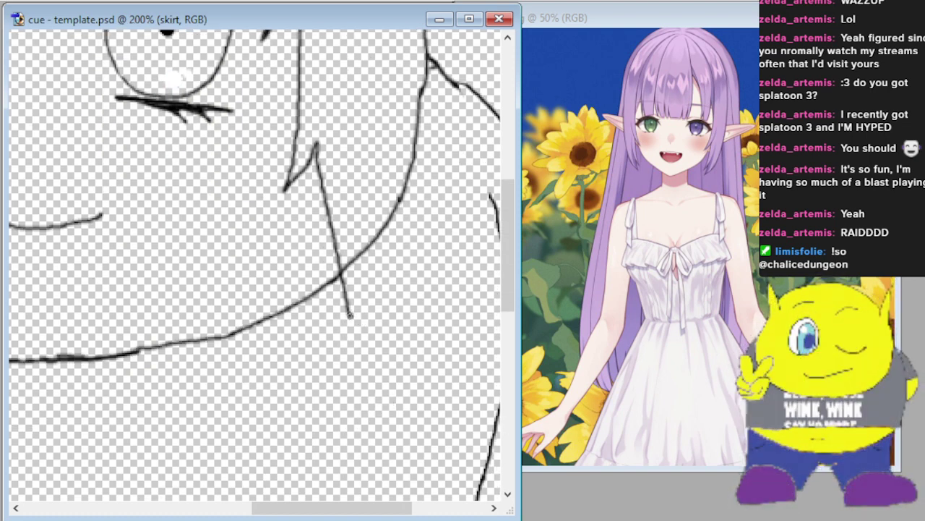
{"action": "mouse_move", "coordinate": [350, 316]}
{"action": "left_mouse_down"}
{"action": "mouse_move", "coordinate": [352, 354]}
{"action": "mouse_move", "coordinate": [362, 279]}
{"action": "mouse_move", "coordinate": [369, 308]}
{"action": "left_mouse_up"}
{"action": "mouse_move", "coordinate": [371, 325]}
{"action": "left_mouse_down"}
{"action": "mouse_move", "coordinate": [371, 346]}
{"action": "mouse_move", "coordinate": [386, 325]}
{"action": "mouse_move", "coordinate": [396, 263]}
{"action": "mouse_move", "coordinate": [408, 272]}
{"action": "mouse_move", "coordinate": [410, 312]}
{"action": "mouse_move", "coordinate": [413, 266]}
{"action": "left_mouse_up"}
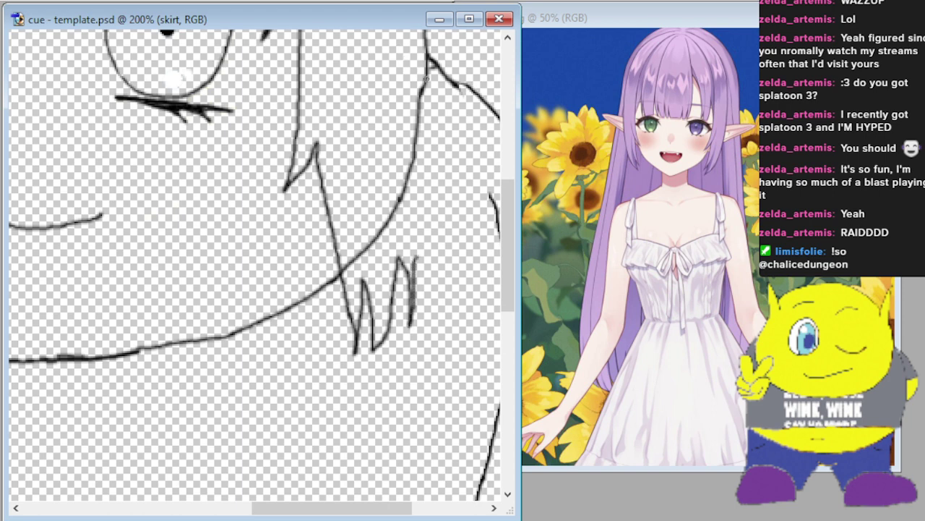
{"action": "left_click_drag", "start_coordinate": [425, 74], "coordinate": [419, 331]}
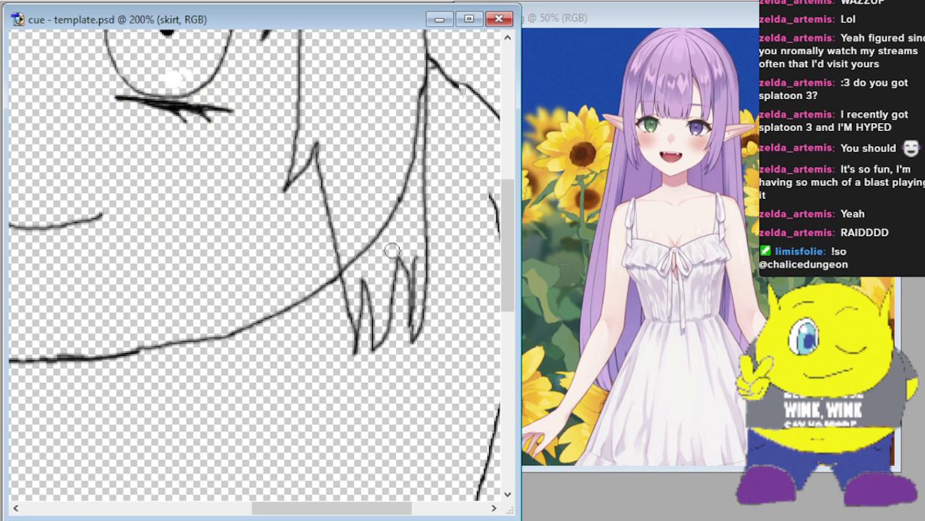
{"action": "left_click_drag", "start_coordinate": [412, 263], "coordinate": [405, 318]}
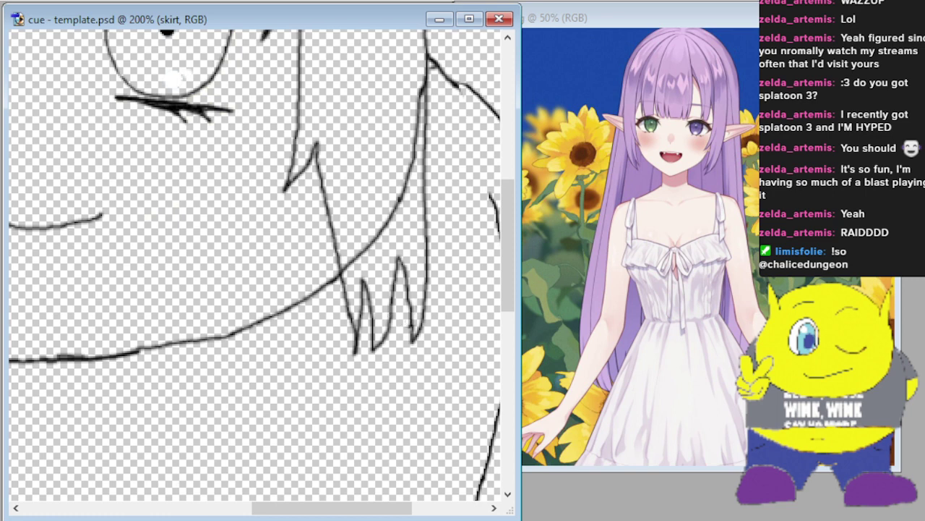
On the body layer, erase the part of the face outline that runs through the right hair lock.
{"action": "key", "text": "alt+bracketleft"}
{"action": "scroll", "coordinate": [291, 232], "scroll_direction": "up", "scroll_amount": 3}
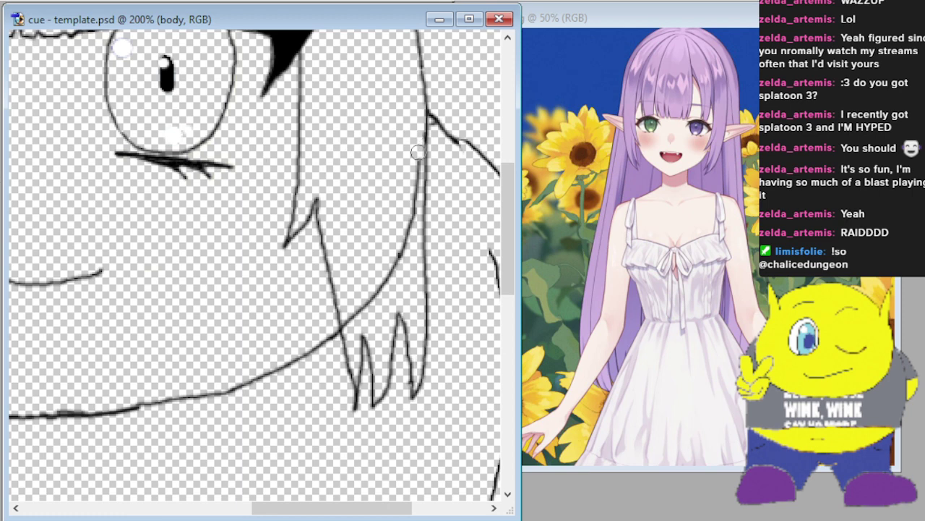
{"action": "mouse_move", "coordinate": [418, 152]}
{"action": "left_mouse_down"}
{"action": "mouse_move", "coordinate": [415, 203]}
{"action": "mouse_move", "coordinate": [396, 259]}
{"action": "mouse_move", "coordinate": [349, 328]}
{"action": "left_mouse_up"}
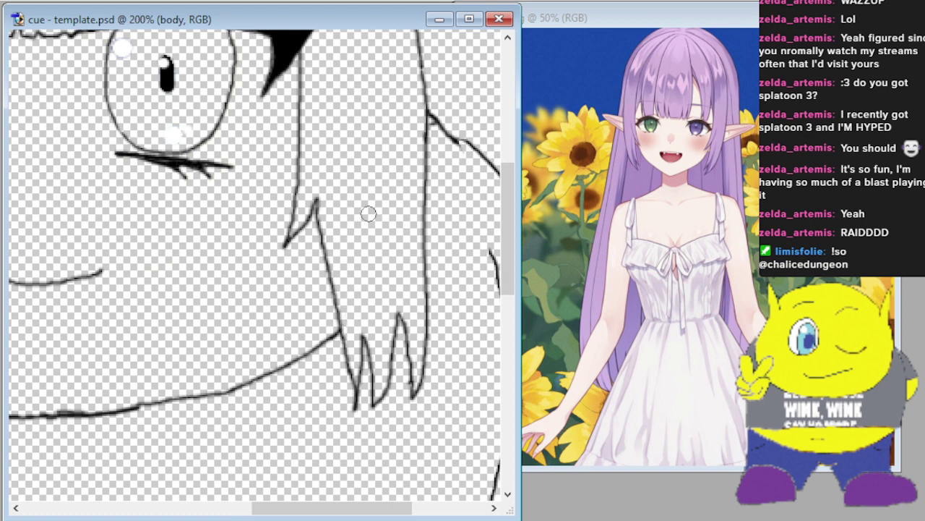
Erase the right arm's sleeve line on the body layer.
{"action": "scroll", "coordinate": [369, 214], "scroll_direction": "up", "scroll_amount": 6}
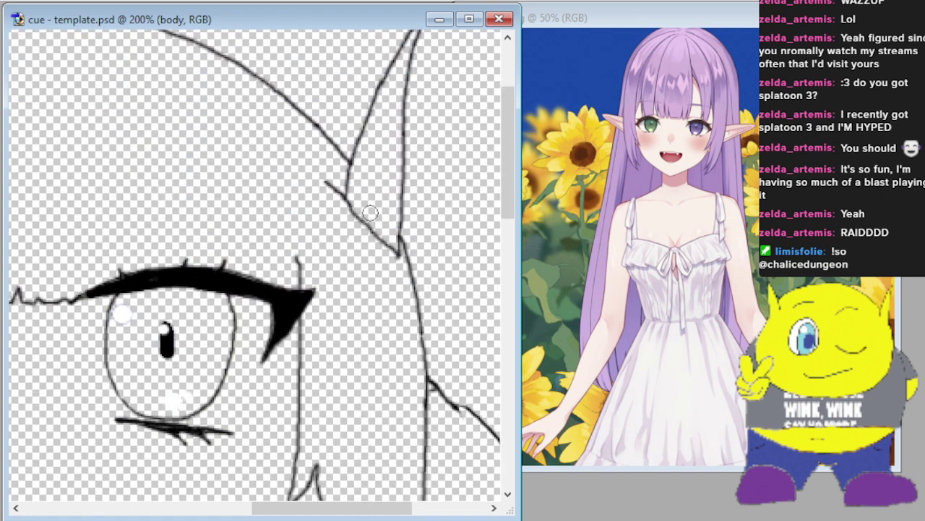
{"action": "key", "text": "ctrl+minus"}
{"action": "key", "text": "ctrl+minus"}
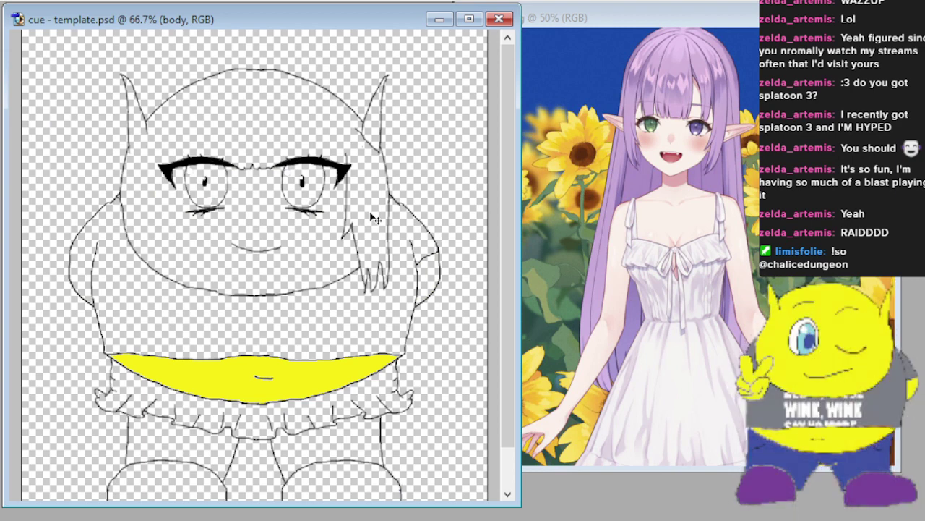
{"action": "key", "text": "ctrl+plus"}
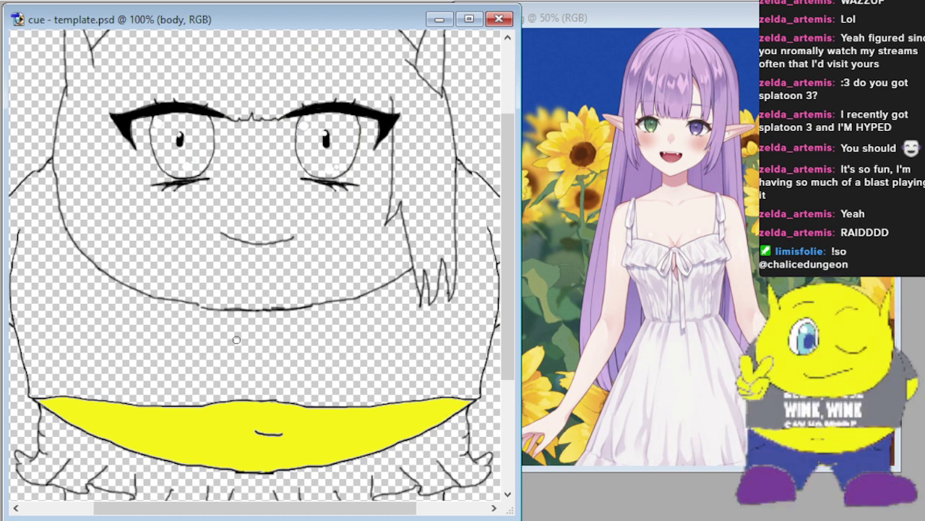
{"action": "left_click_drag", "start_coordinate": [274, 509], "coordinate": [344, 509]}
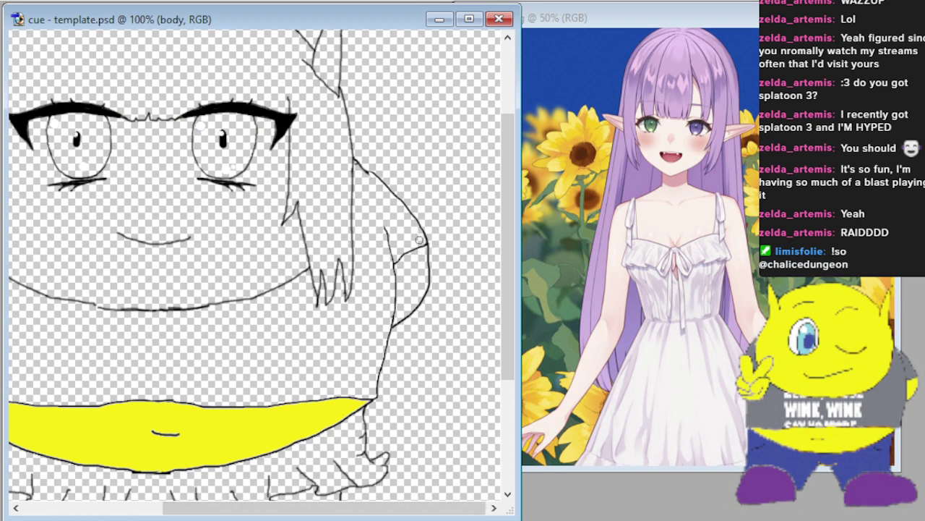
{"action": "left_click_drag", "start_coordinate": [420, 246], "coordinate": [399, 261]}
On the skirt layer, draw the dress's top edge from the right arm's inner line to the hair lock.
{"action": "key", "text": "alt+bracketleft"}
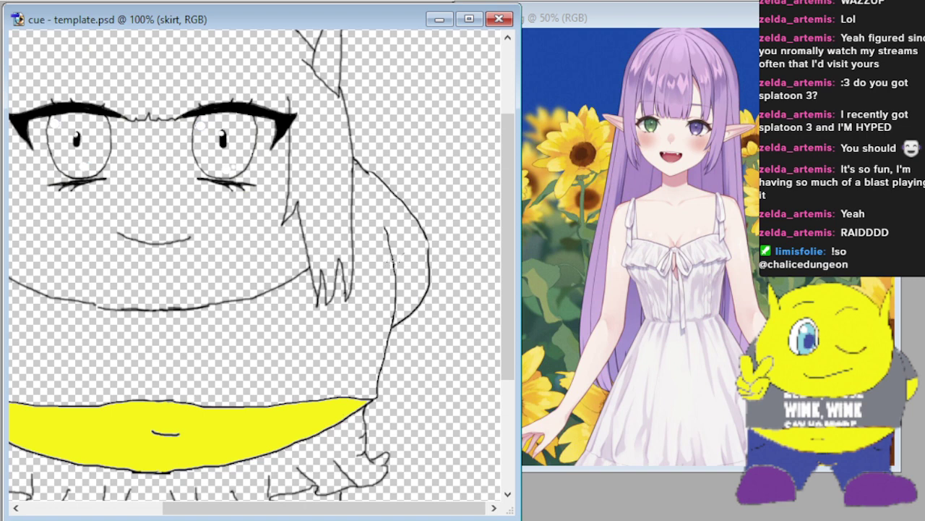
{"action": "key", "text": "ctrl+plus"}
{"action": "key", "text": "ctrl+plus"}
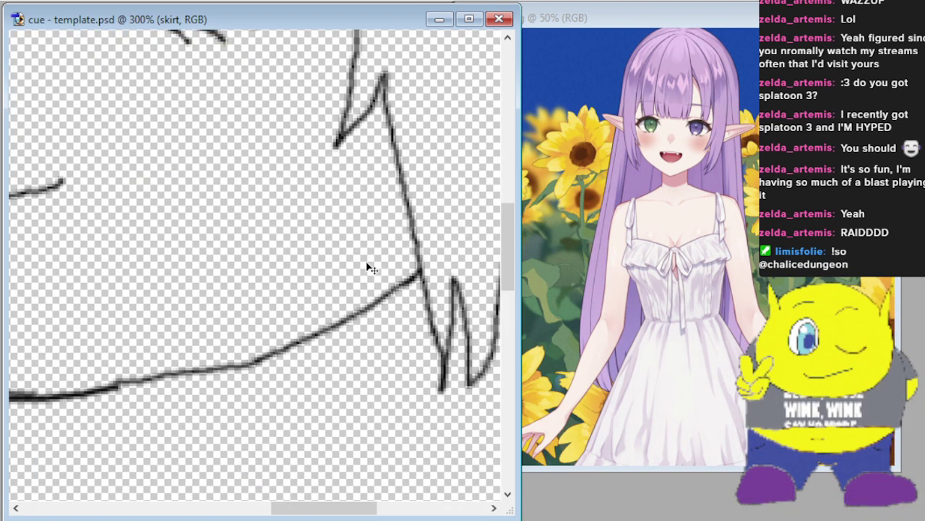
{"action": "scroll", "coordinate": [536, 402], "scroll_direction": "up", "scroll_amount": 2}
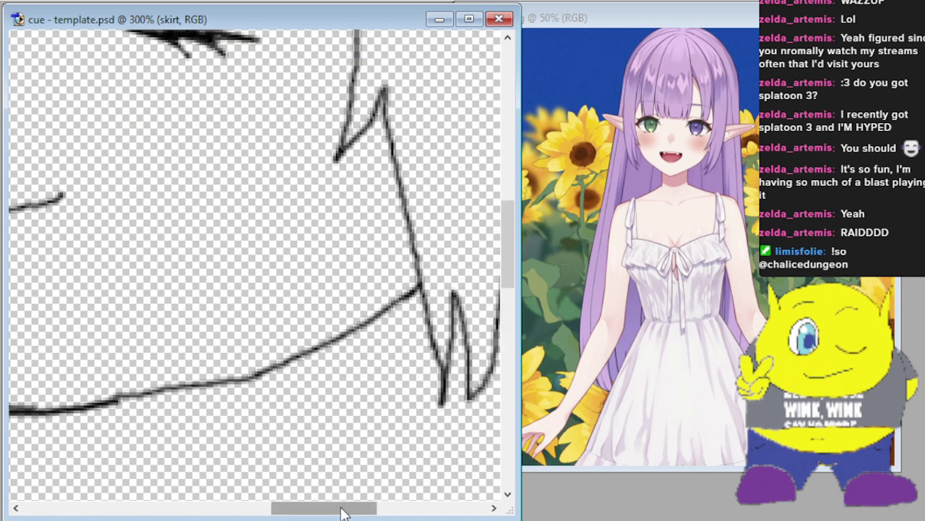
{"action": "left_click_drag", "start_coordinate": [340, 508], "coordinate": [403, 512]}
{"action": "scroll", "coordinate": [356, 419], "scroll_direction": "up", "scroll_amount": 3}
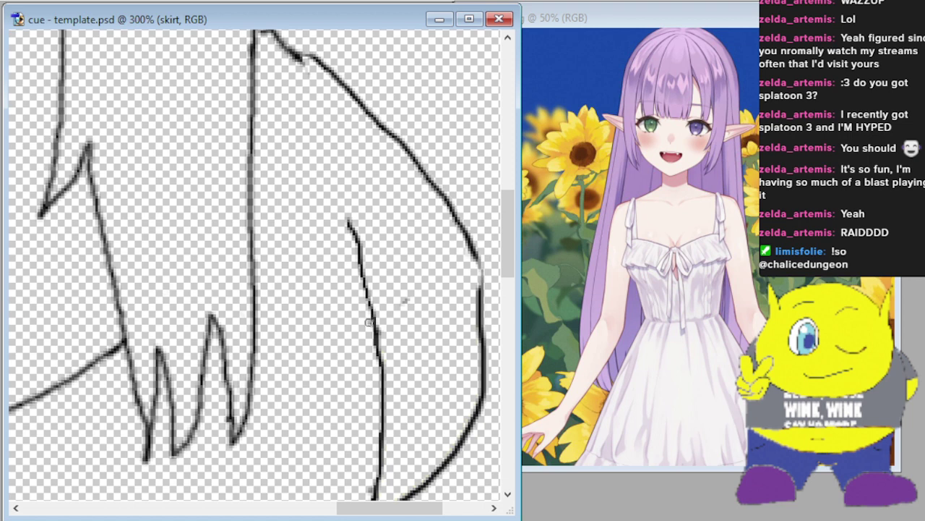
{"action": "left_click_drag", "start_coordinate": [370, 321], "coordinate": [261, 304]}
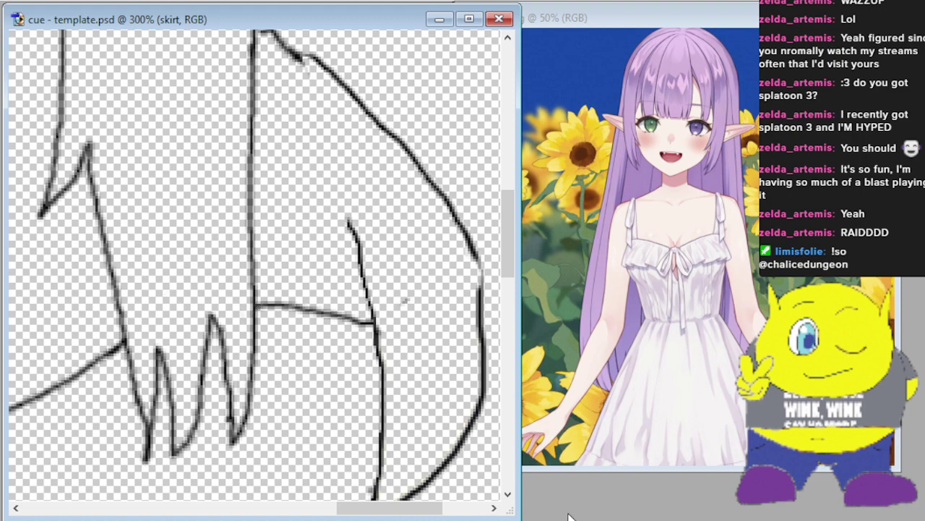
Lasso the right hair lock with its hairline and dress edge, copy them into a new document, and flip them horizontally.
{"action": "key", "text": "ctrl+minus"}
{"action": "key", "text": "ctrl+minus"}
{"action": "key", "text": "ctrl+minus"}
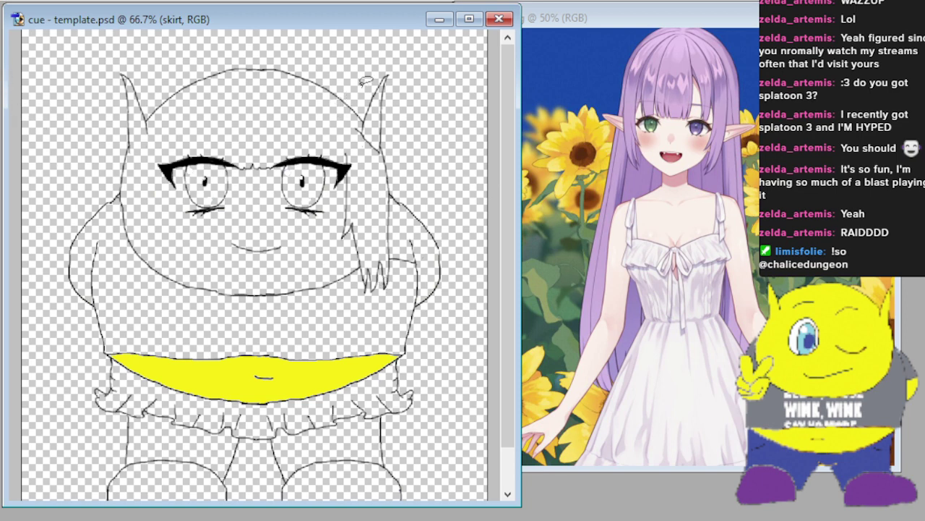
{"action": "mouse_move", "coordinate": [366, 82]}
{"action": "left_mouse_down"}
{"action": "mouse_move", "coordinate": [332, 109]}
{"action": "mouse_move", "coordinate": [320, 156]}
{"action": "mouse_move", "coordinate": [314, 267]}
{"action": "mouse_move", "coordinate": [346, 311]}
{"action": "mouse_move", "coordinate": [411, 318]}
{"action": "mouse_move", "coordinate": [441, 298]}
{"action": "mouse_move", "coordinate": [459, 235]}
{"action": "mouse_move", "coordinate": [426, 153]}
{"action": "mouse_move", "coordinate": [360, 93]}
{"action": "left_mouse_up"}
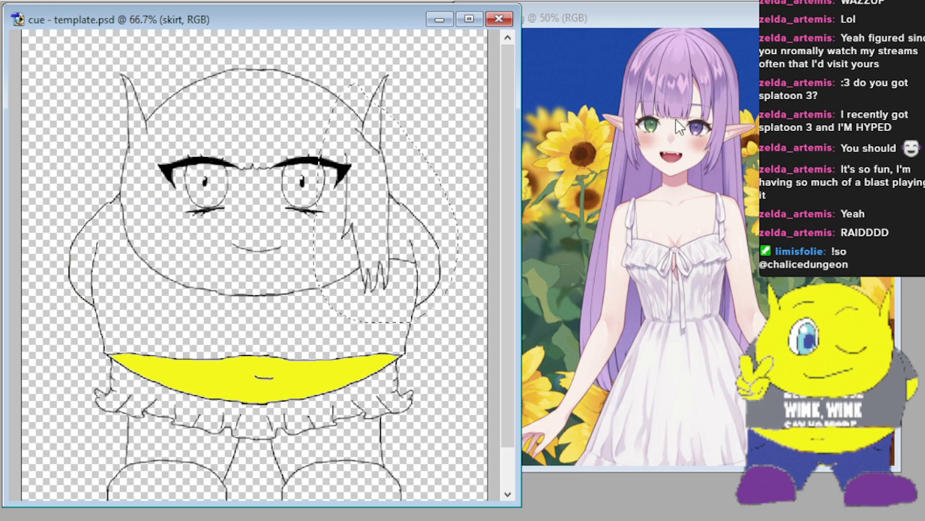
{"action": "key", "text": "ctrl+c"}
{"action": "key", "text": "ctrl+n"}
{"action": "key", "text": "Return"}
{"action": "key", "text": "ctrl+v"}
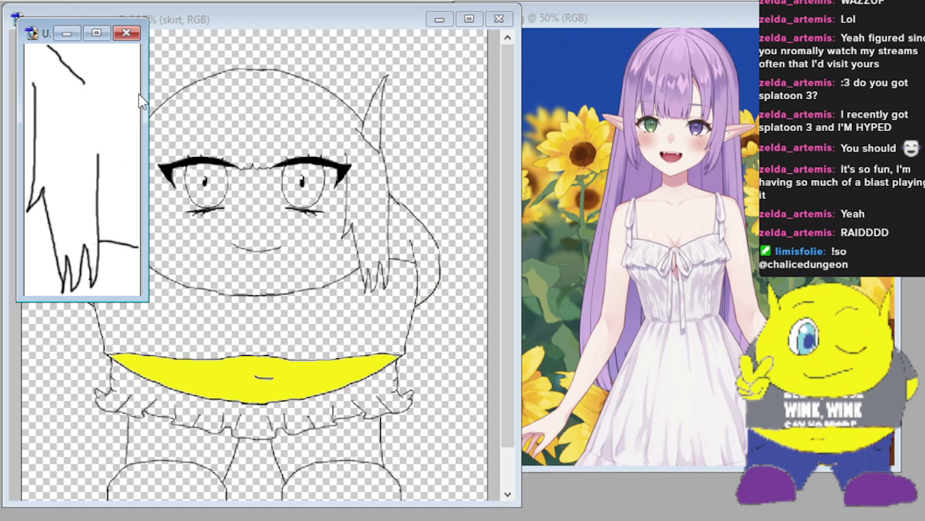
{"action": "key", "text": "ctrl+shift+h"}
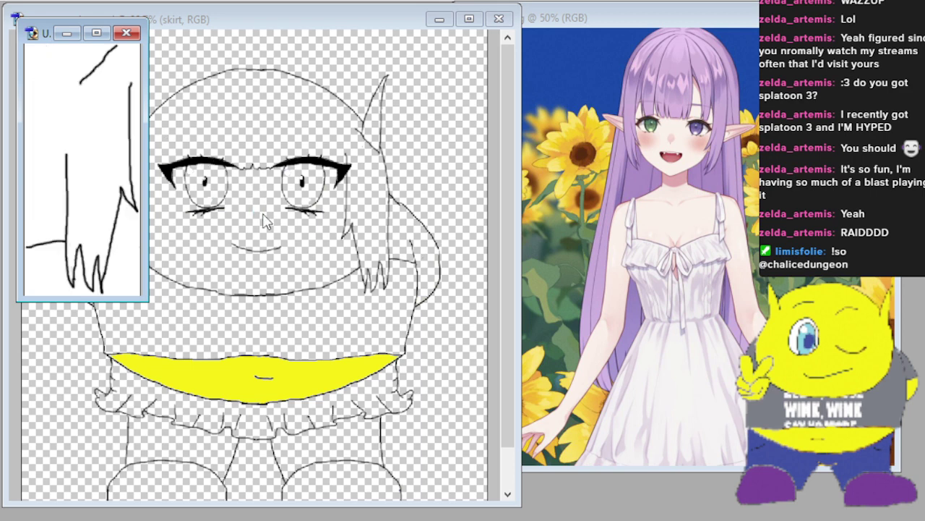
Copy the mirrored hair lock back into the cue template and position it on the left side of the face.
{"action": "left_click_drag", "start_coordinate": [146, 297], "coordinate": [304, 390]}
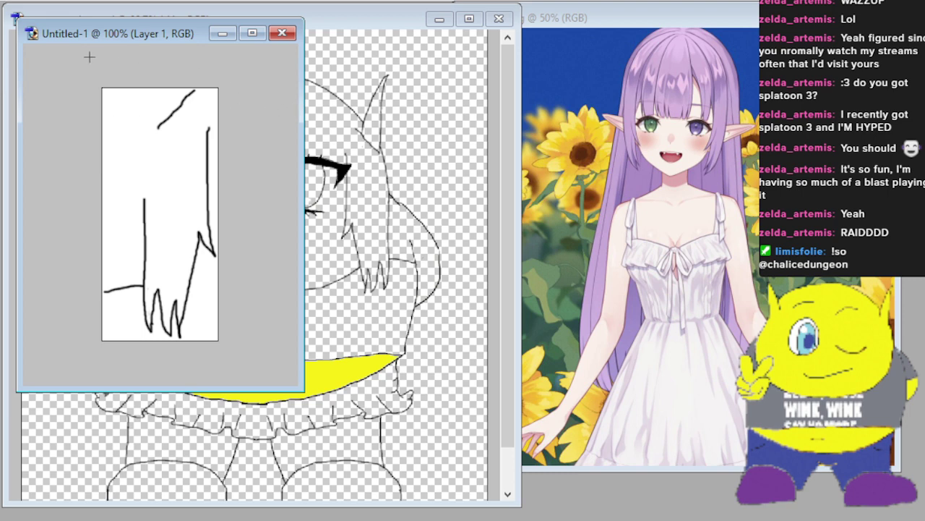
{"action": "key", "text": "ctrl+a"}
{"action": "left_click", "coordinate": [365, 20]}
{"action": "key", "text": "ctrl+v"}
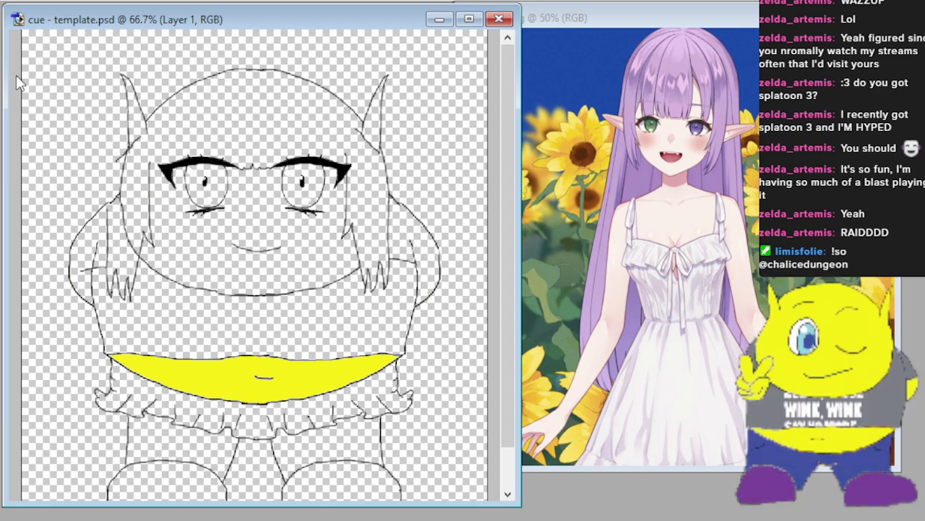
{"action": "left_click_drag", "start_coordinate": [112, 193], "coordinate": [147, 210]}
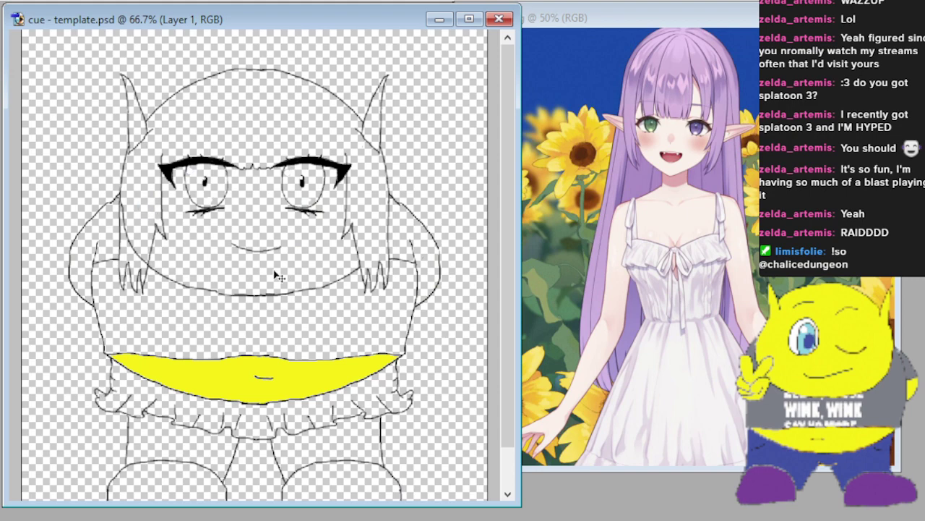
On the body layer, erase the parts of the face outline that run through the two hair locks.
{"action": "scroll", "coordinate": [279, 276], "scroll_direction": "up", "scroll_amount": 2}
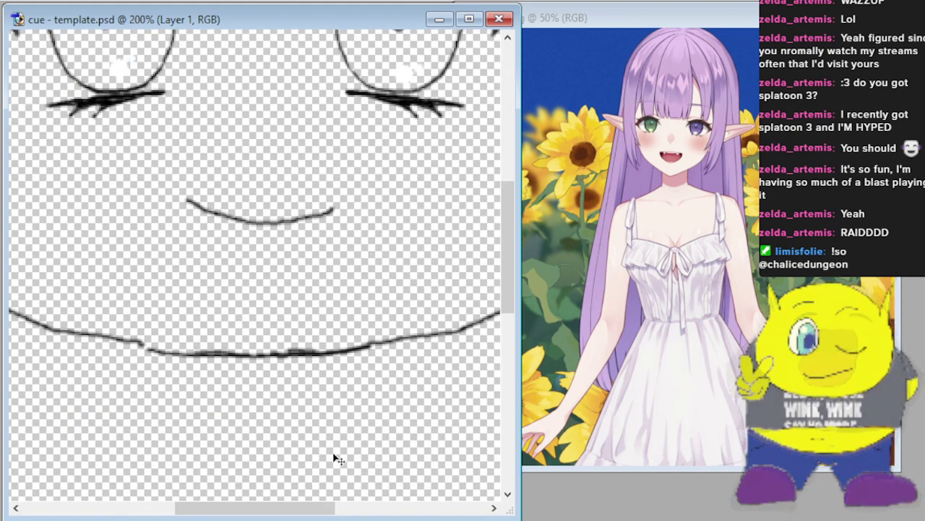
{"action": "left_click_drag", "start_coordinate": [301, 510], "coordinate": [176, 516]}
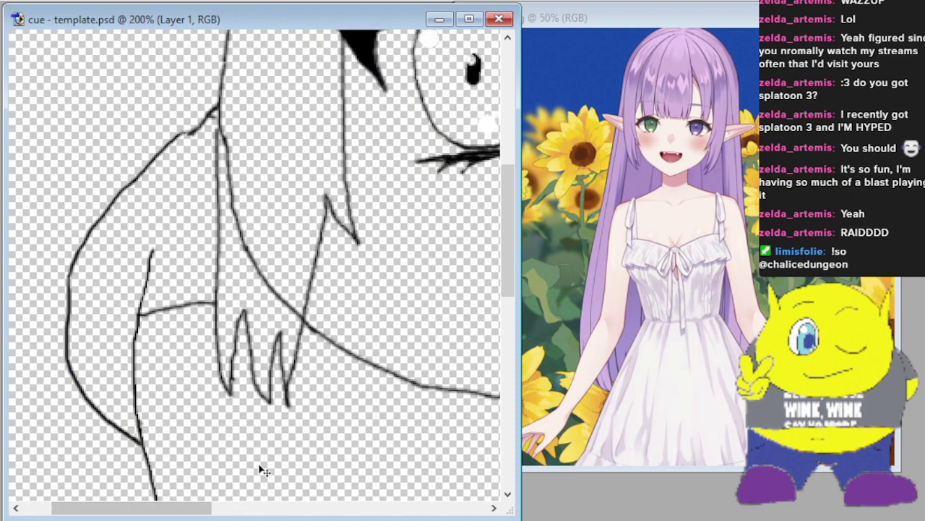
{"action": "scroll", "coordinate": [261, 470], "scroll_direction": "up", "scroll_amount": 5}
{"action": "scroll", "coordinate": [206, 440], "scroll_direction": "down", "scroll_amount": 2}
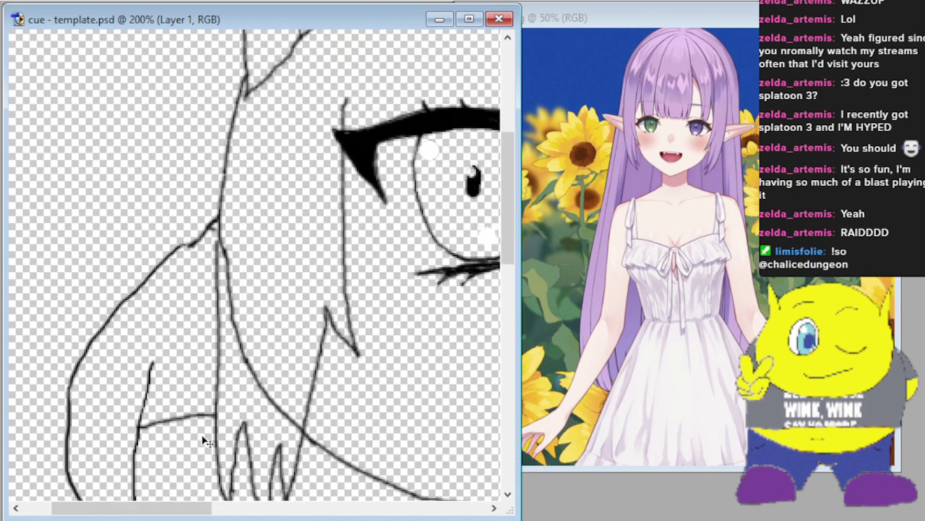
{"action": "key", "text": "ctrl+minus"}
{"action": "key", "text": "ctrl+minus"}
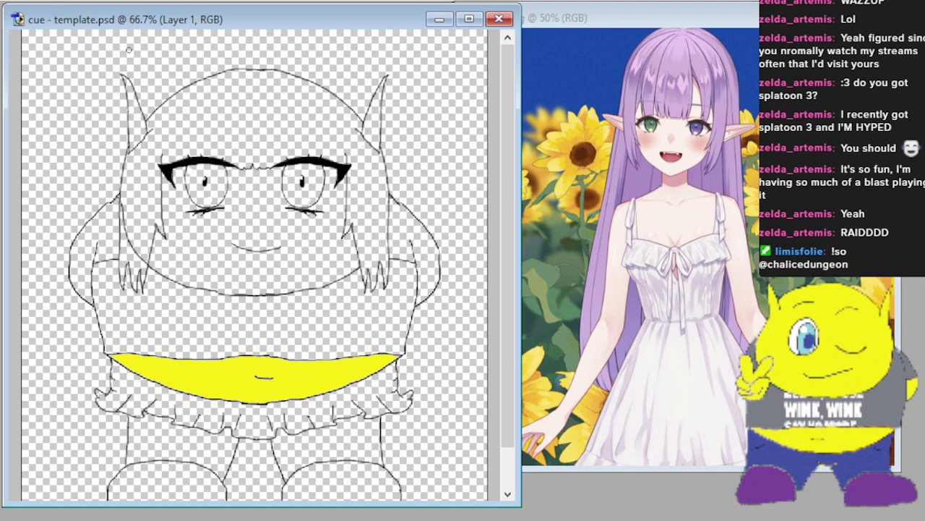
{"action": "key", "text": "alt+bracketleft"}
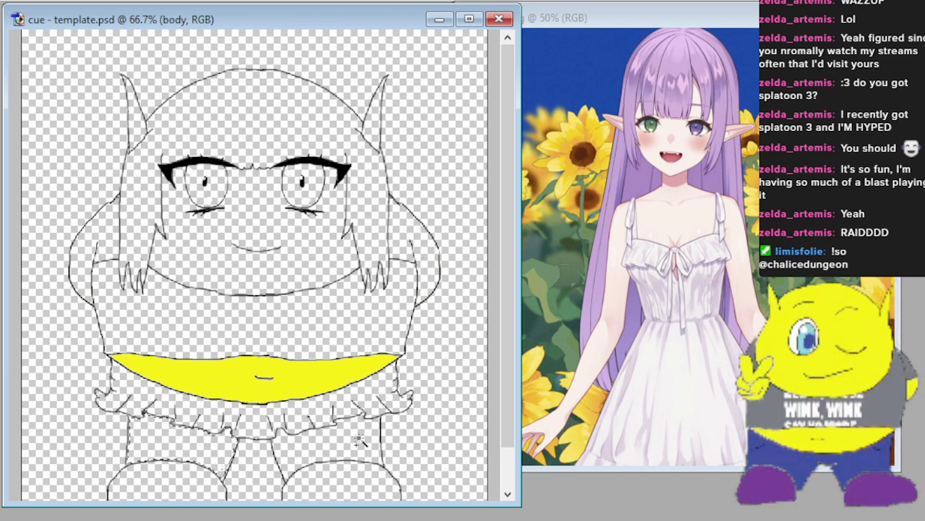
Select the face, ears, arms and legs on the body layer and paint them yellow.
{"action": "left_click", "coordinate": [282, 274], "text": "shift"}
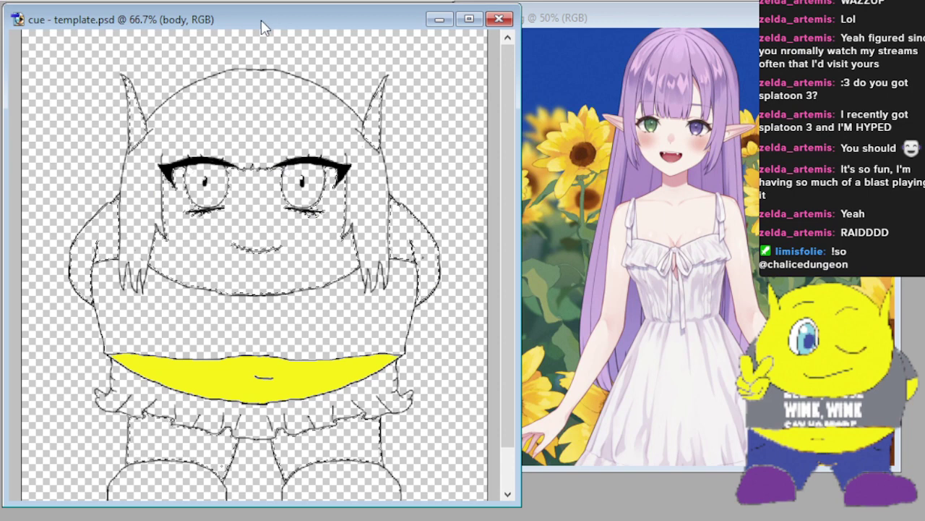
{"action": "mouse_move", "coordinate": [130, 102]}
{"action": "left_mouse_down"}
{"action": "mouse_move", "coordinate": [166, 109]}
{"action": "mouse_move", "coordinate": [347, 94]}
{"action": "mouse_move", "coordinate": [246, 188]}
{"action": "mouse_move", "coordinate": [345, 156]}
{"action": "mouse_move", "coordinate": [340, 257]}
{"action": "mouse_move", "coordinate": [387, 264]}
{"action": "left_mouse_up"}
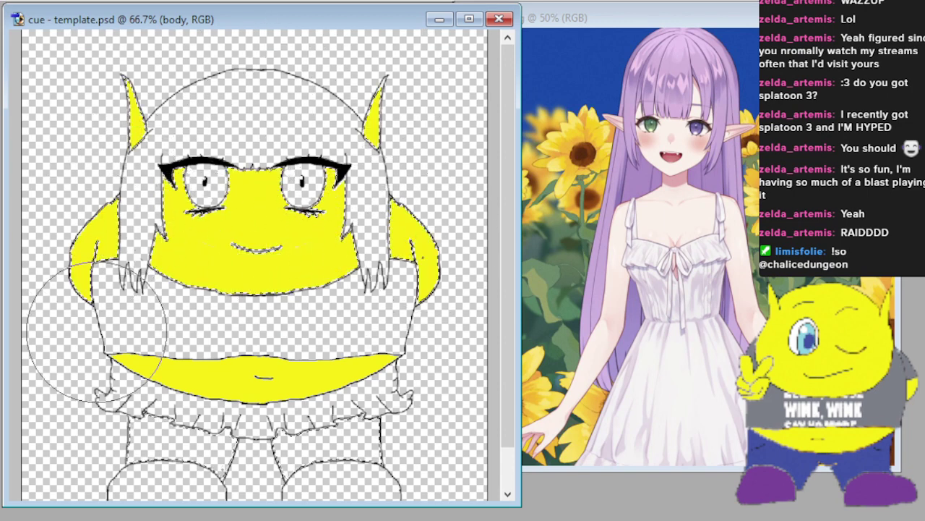
{"action": "mouse_move", "coordinate": [347, 434]}
{"action": "left_mouse_down"}
{"action": "mouse_move", "coordinate": [282, 441]}
{"action": "mouse_move", "coordinate": [325, 434]}
{"action": "left_mouse_up"}
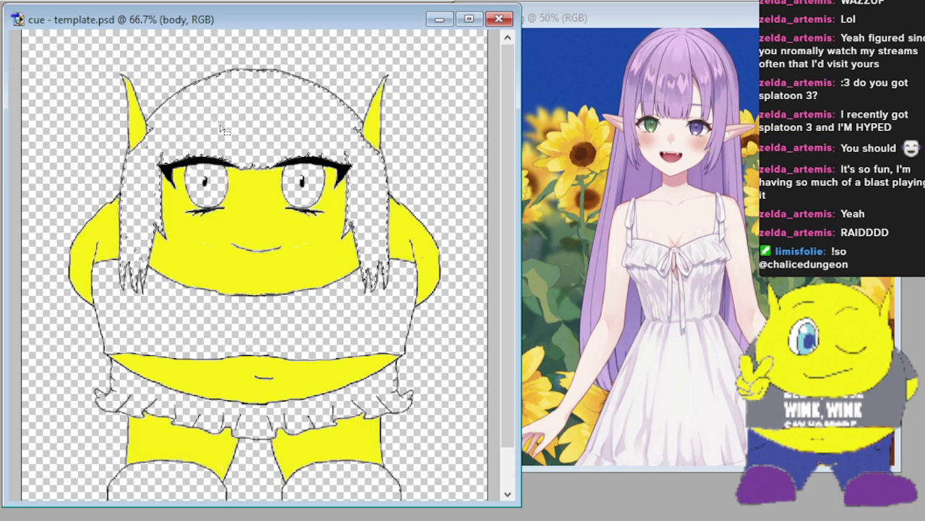
Paint the selected hair light purple, and the selected dress sections and shoes off-white.
{"action": "mouse_move", "coordinate": [134, 273]}
{"action": "left_mouse_down"}
{"action": "mouse_move", "coordinate": [177, 139]}
{"action": "mouse_move", "coordinate": [249, 109]}
{"action": "mouse_move", "coordinate": [333, 148]}
{"action": "mouse_move", "coordinate": [350, 314]}
{"action": "mouse_move", "coordinate": [202, 136]}
{"action": "left_mouse_up"}
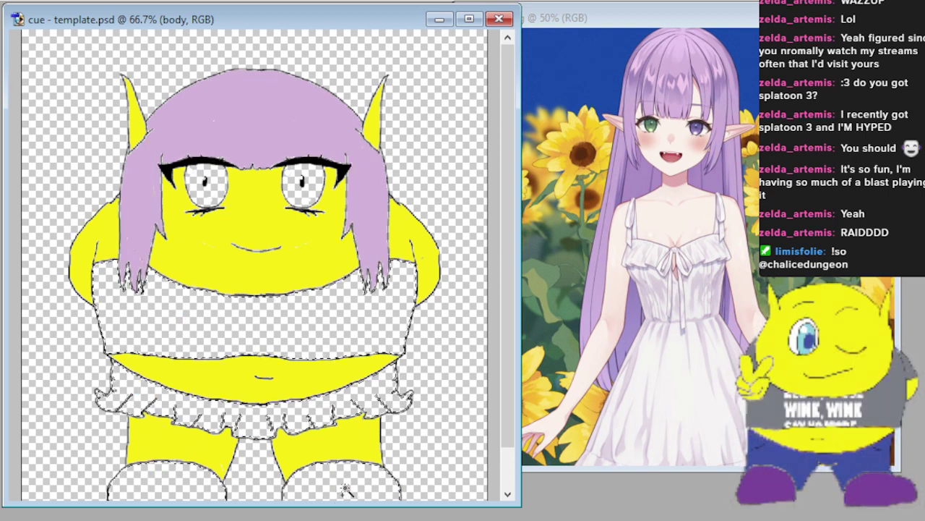
{"action": "mouse_move", "coordinate": [94, 177]}
{"action": "left_mouse_down"}
{"action": "mouse_move", "coordinate": [225, 305]}
{"action": "mouse_move", "coordinate": [433, 273]}
{"action": "mouse_move", "coordinate": [414, 339]}
{"action": "mouse_move", "coordinate": [340, 401]}
{"action": "mouse_move", "coordinate": [206, 420]}
{"action": "mouse_move", "coordinate": [81, 410]}
{"action": "mouse_move", "coordinate": [147, 499]}
{"action": "mouse_move", "coordinate": [388, 489]}
{"action": "mouse_move", "coordinate": [373, 506]}
{"action": "left_mouse_up"}
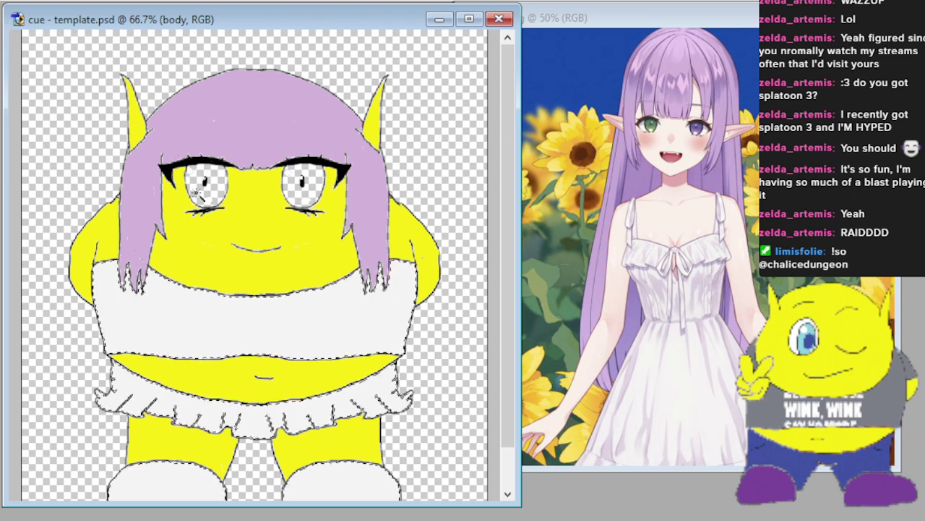
Select both irises and paint them green, with a darker green in the upper part.
{"action": "left_click", "coordinate": [196, 181]}
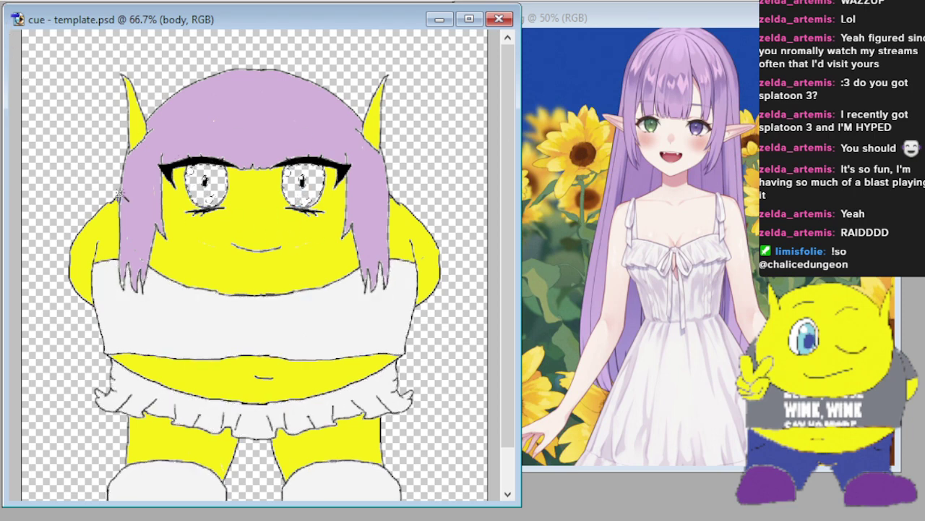
{"action": "key", "text": "b"}
{"action": "left_click_drag", "start_coordinate": [154, 186], "coordinate": [397, 201]}
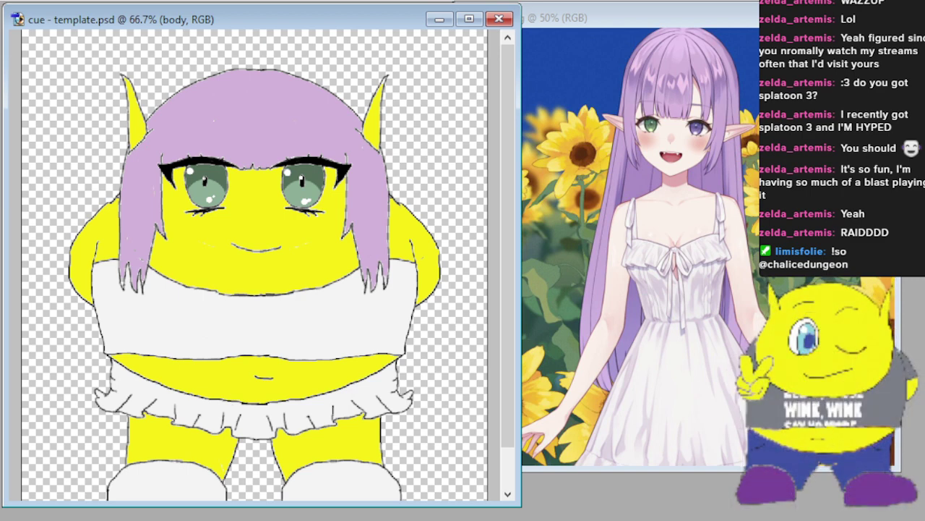
Select the area around the figure and invert the selection to get the whole figure's silhouette.
{"action": "scroll", "coordinate": [65, 166], "scroll_direction": "down", "scroll_amount": 2}
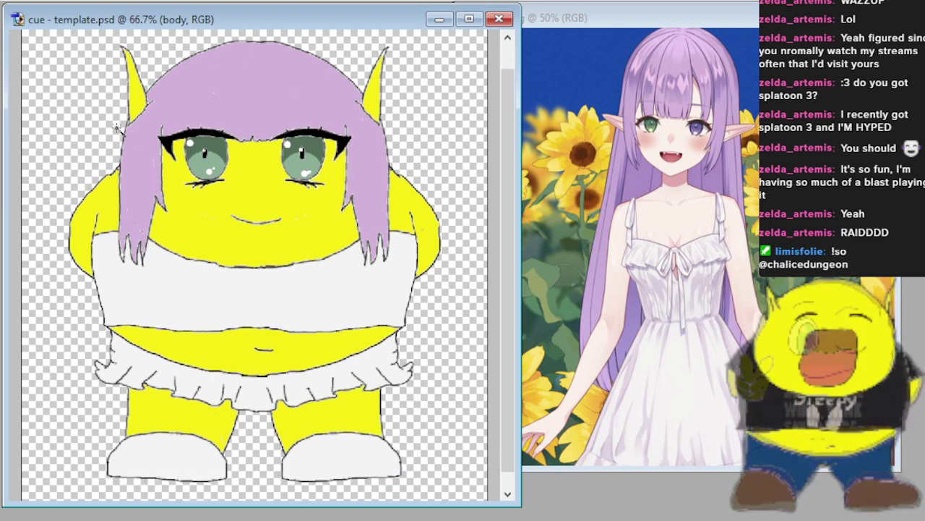
{"action": "key", "text": "ctrl+shift+i"}
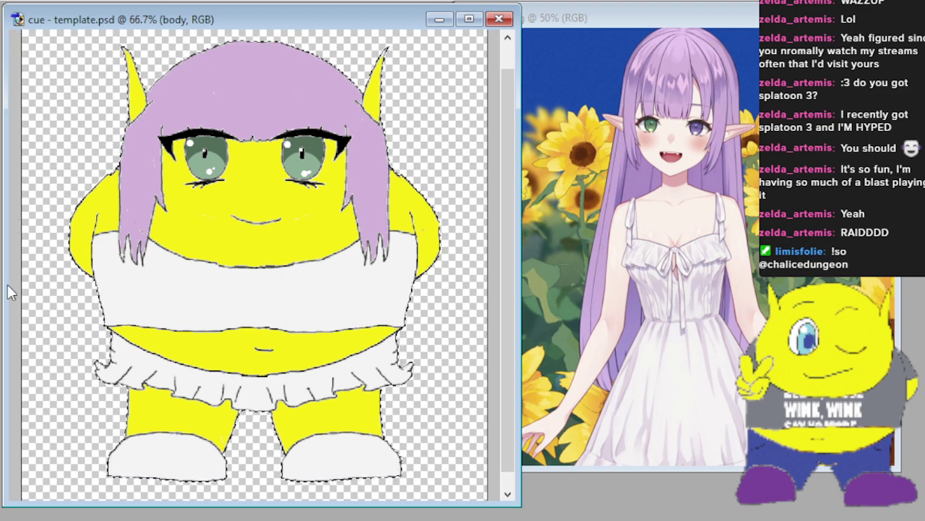
{"action": "key", "text": "b"}
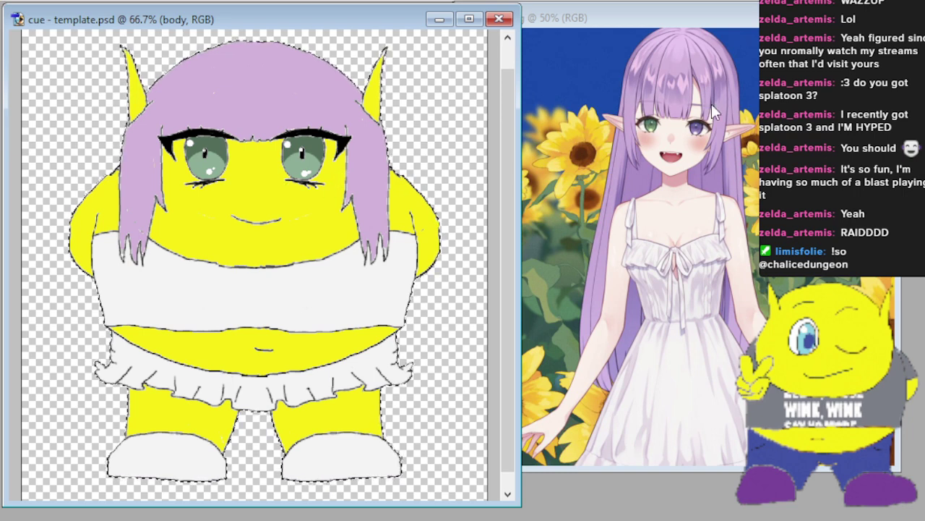
Try painting the selected figure silhouette grey on the body layer, and undo the stroke.
{"action": "key", "text": "w"}
{"action": "key", "text": "b"}
{"action": "mouse_move", "coordinate": [170, 34]}
{"action": "left_mouse_down"}
{"action": "mouse_move", "coordinate": [353, 64]}
{"action": "mouse_move", "coordinate": [305, 119]}
{"action": "left_mouse_up"}
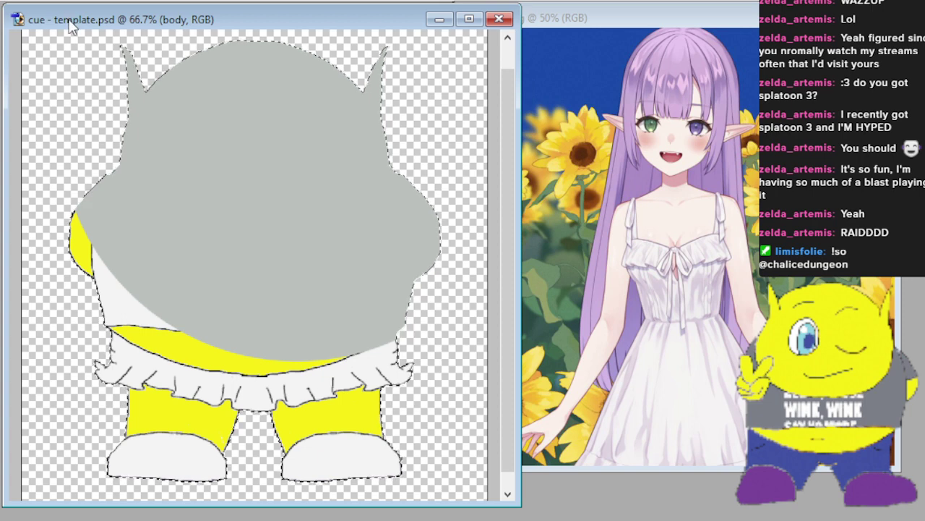
{"action": "key", "text": "ctrl+z"}
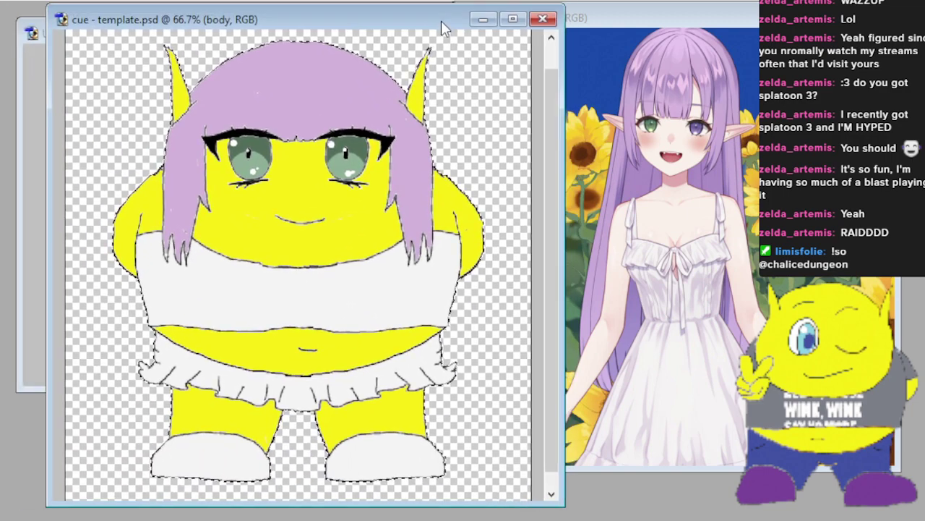
{"action": "left_click_drag", "start_coordinate": [441, 20], "coordinate": [450, 23]}
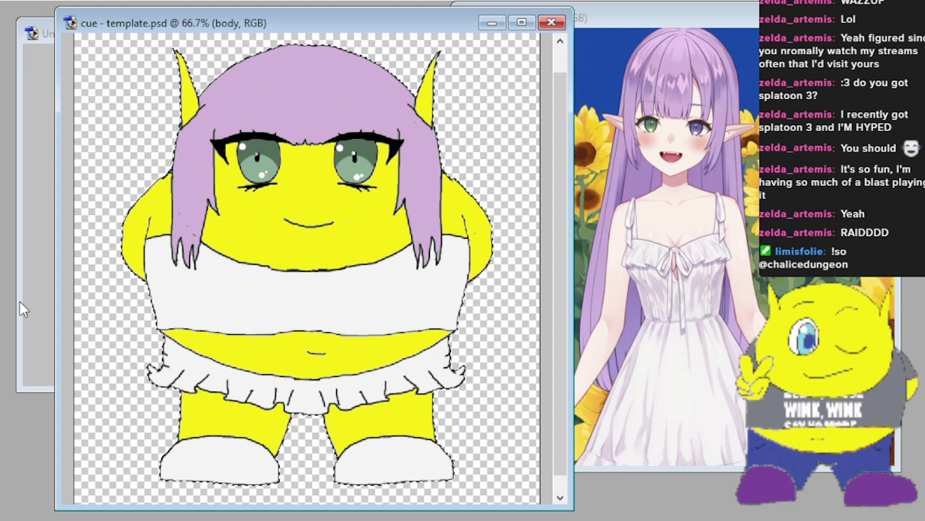
{"action": "left_click", "coordinate": [712, 19]}
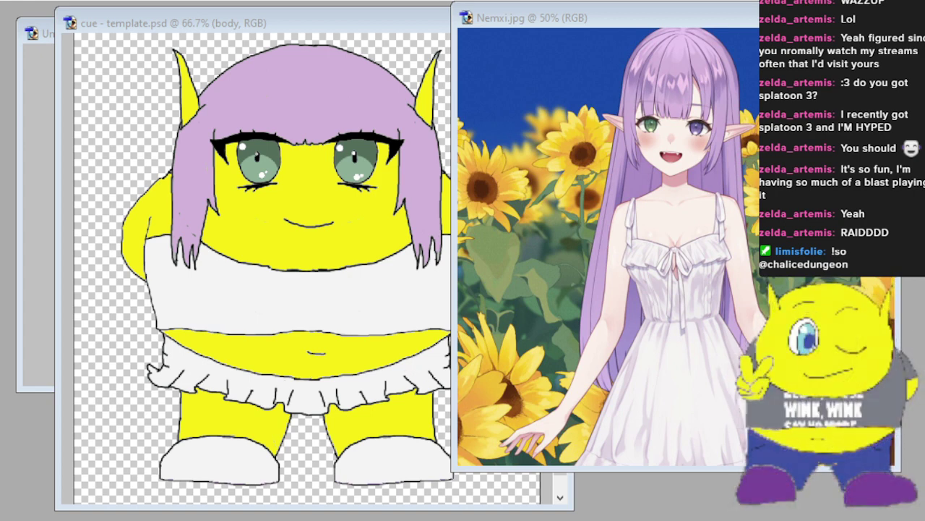
{"action": "left_click", "coordinate": [343, 25]}
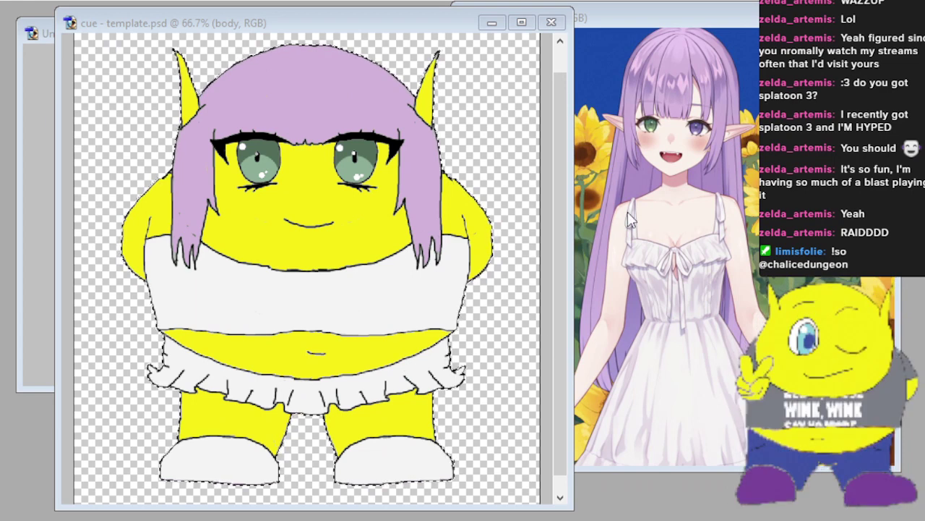
{"action": "left_click", "coordinate": [562, 201]}
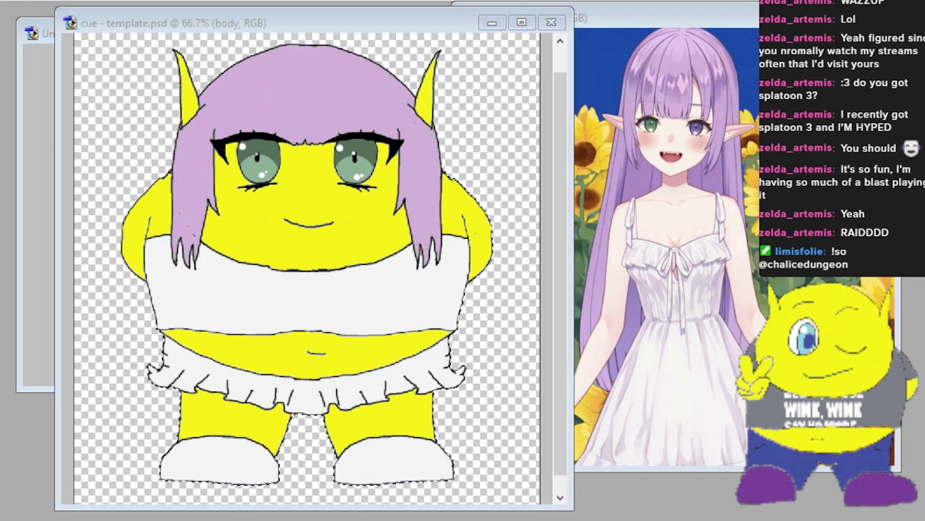
{"action": "key", "text": "ctrl+d"}
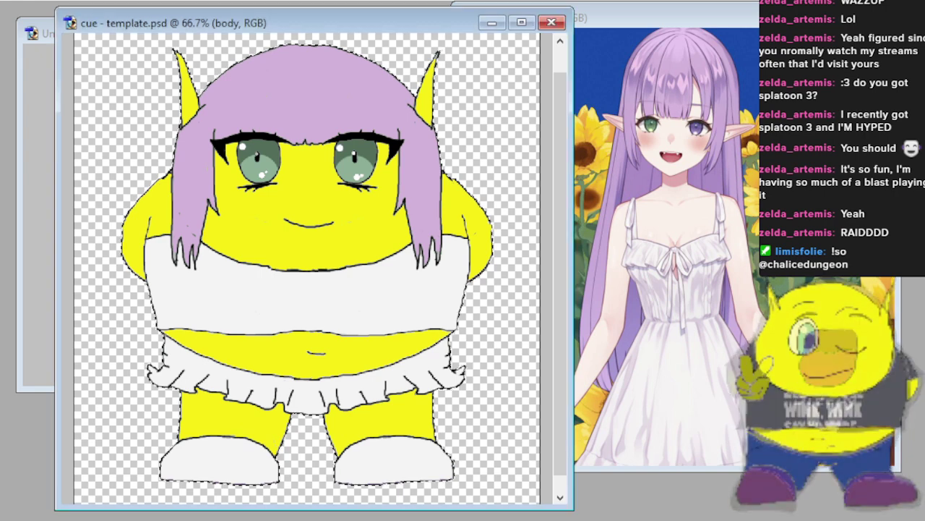
Close the cue template, the Nemxi.jpg reference and the Untitled-1 document with the mirrored hair lock.
{"action": "left_click", "coordinate": [551, 23]}
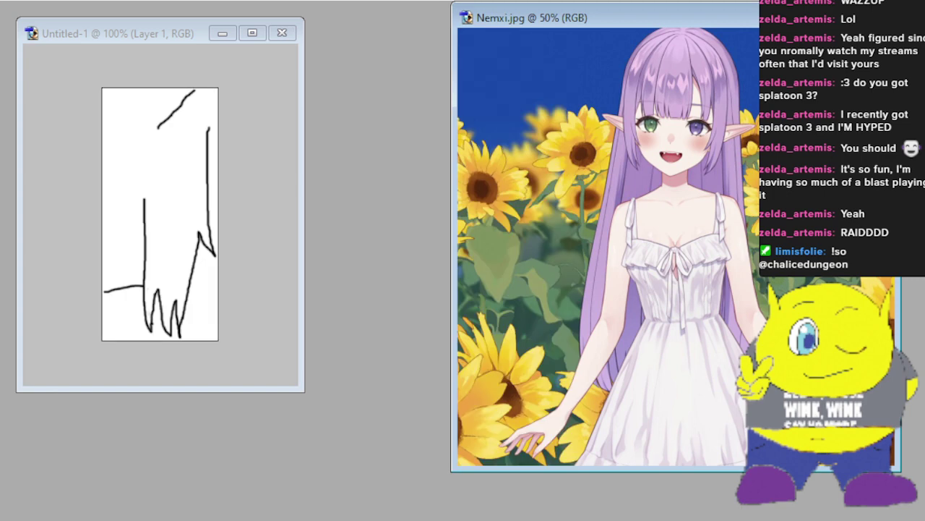
{"action": "key", "text": "ctrl+w"}
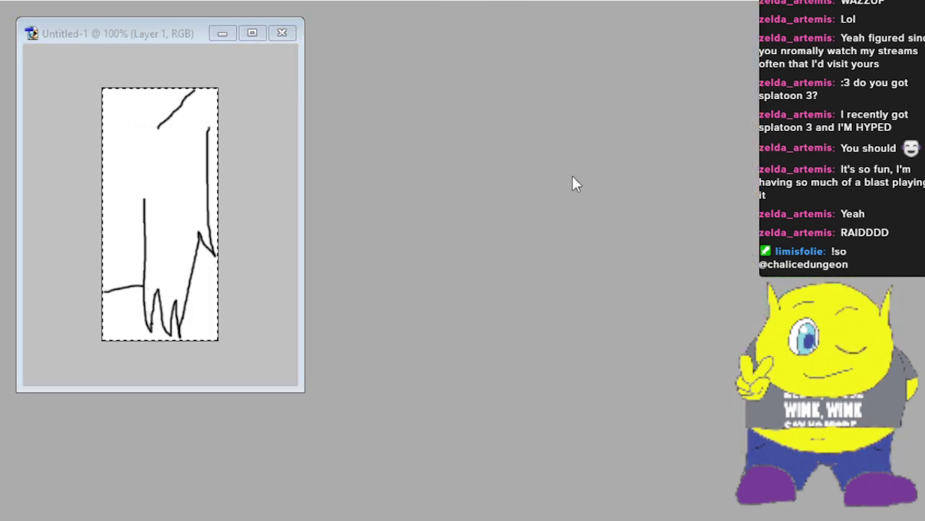
{"action": "key", "text": "ctrl+w"}
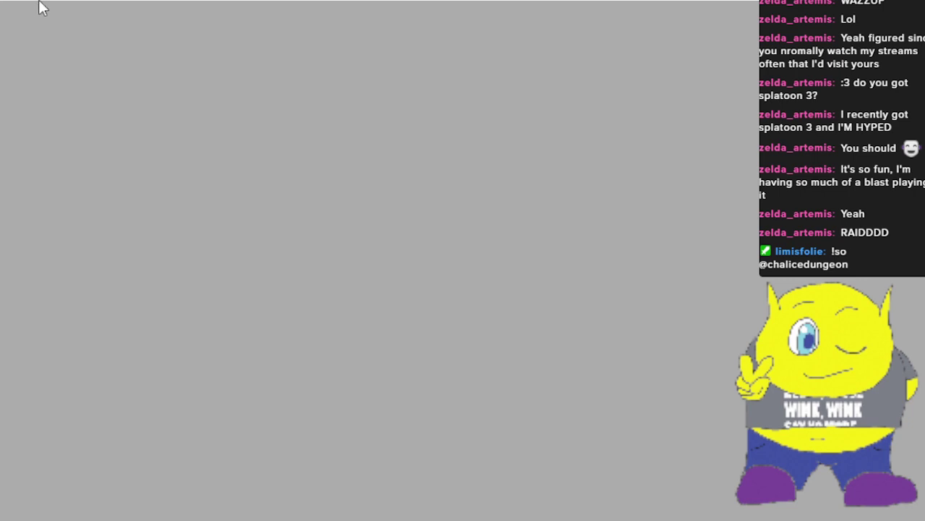
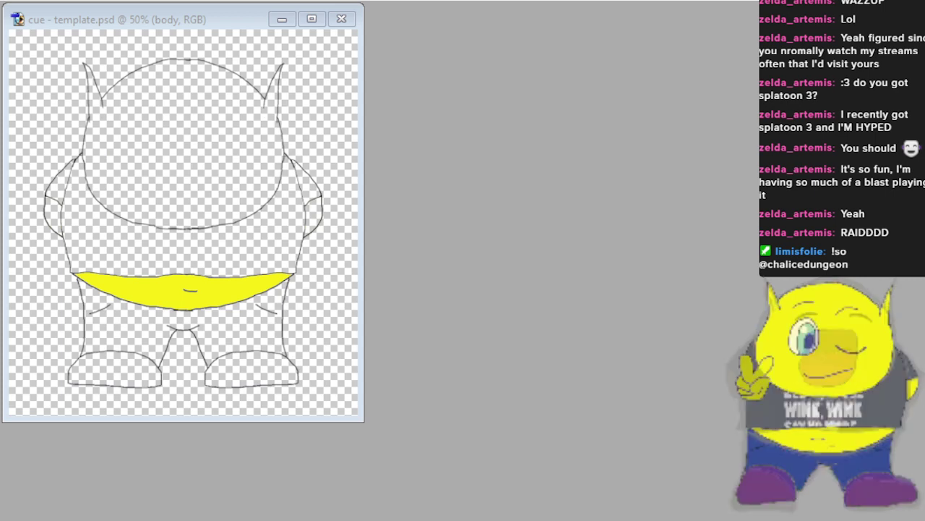
View the SasakiKiraCH.jpg reference beside the blank cue template, and close the reference.
{"action": "key", "text": "alt+Tab"}
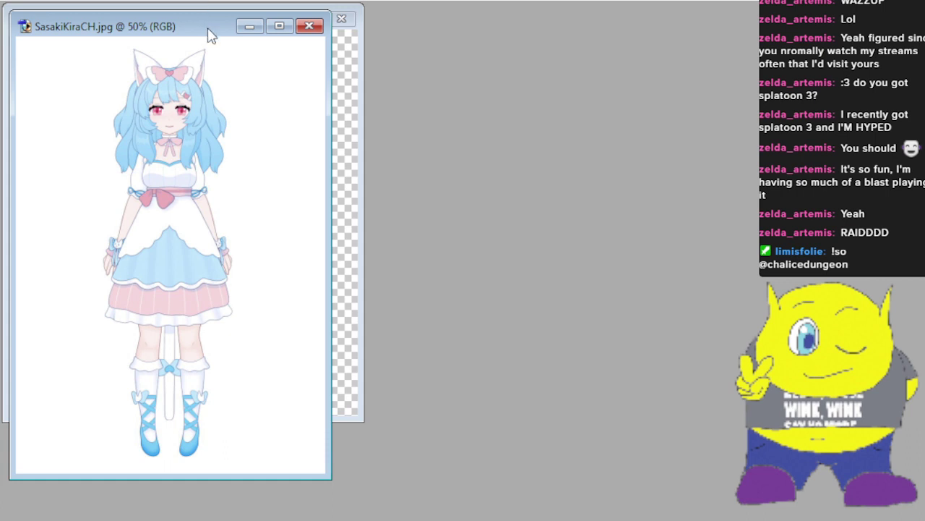
{"action": "left_click_drag", "start_coordinate": [208, 35], "coordinate": [629, 58]}
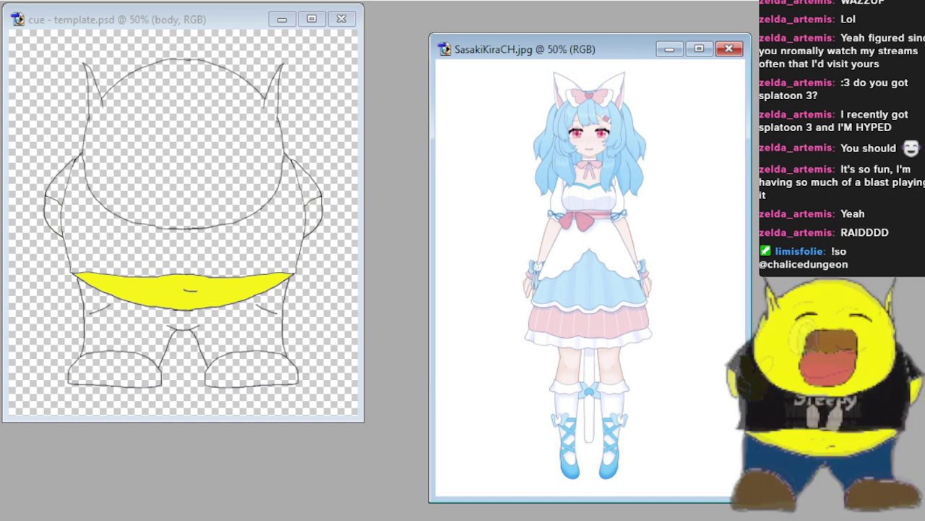
{"action": "left_click", "coordinate": [729, 48]}
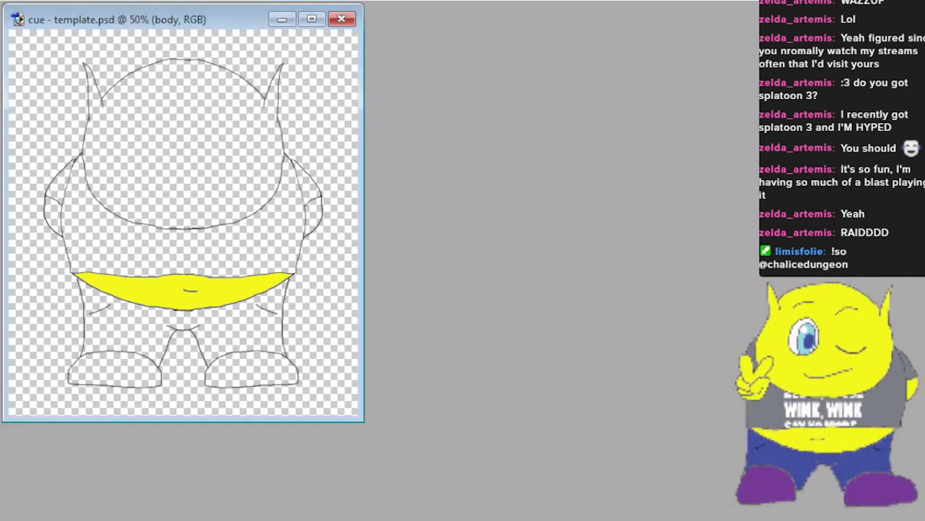
Open cue - SasakiKiraCH.png to view the finished figure beside the template, and close it.
{"action": "left_click", "coordinate": [32, 2]}
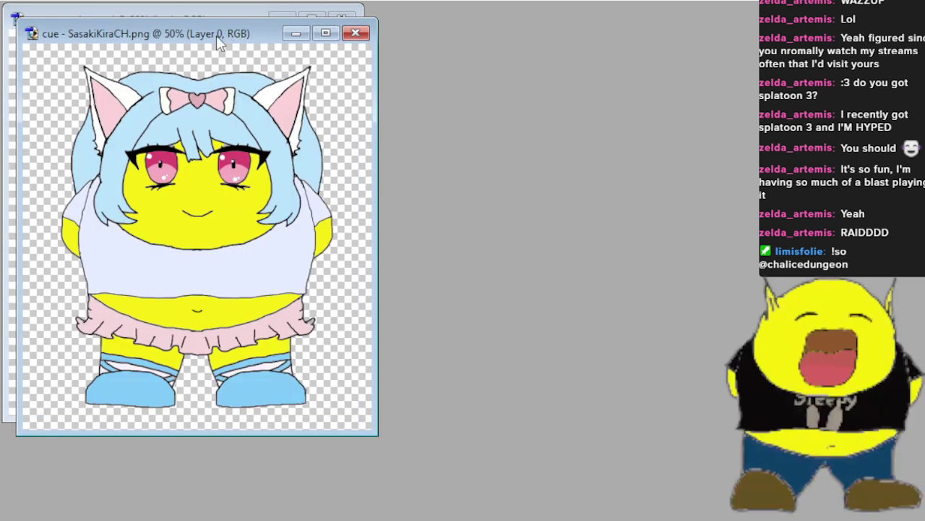
{"action": "left_click_drag", "start_coordinate": [263, 27], "coordinate": [637, 53]}
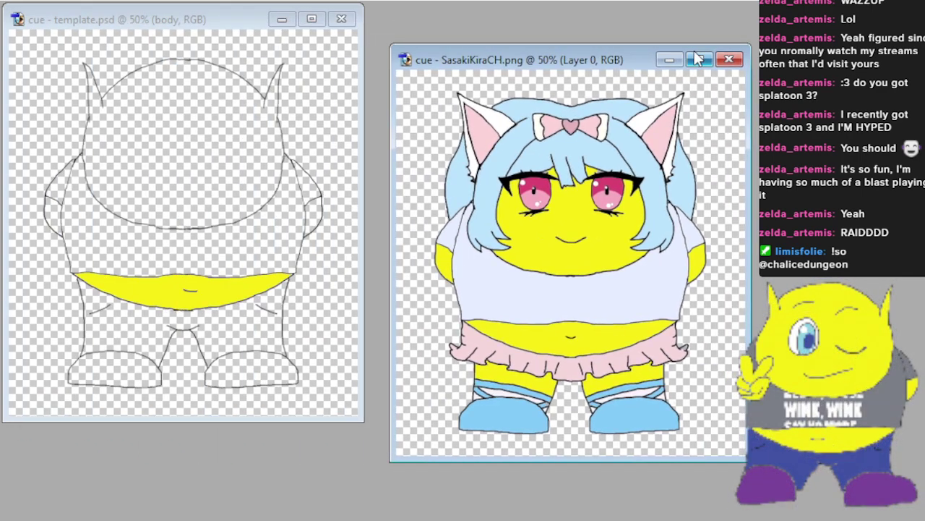
{"action": "left_click", "coordinate": [729, 60]}
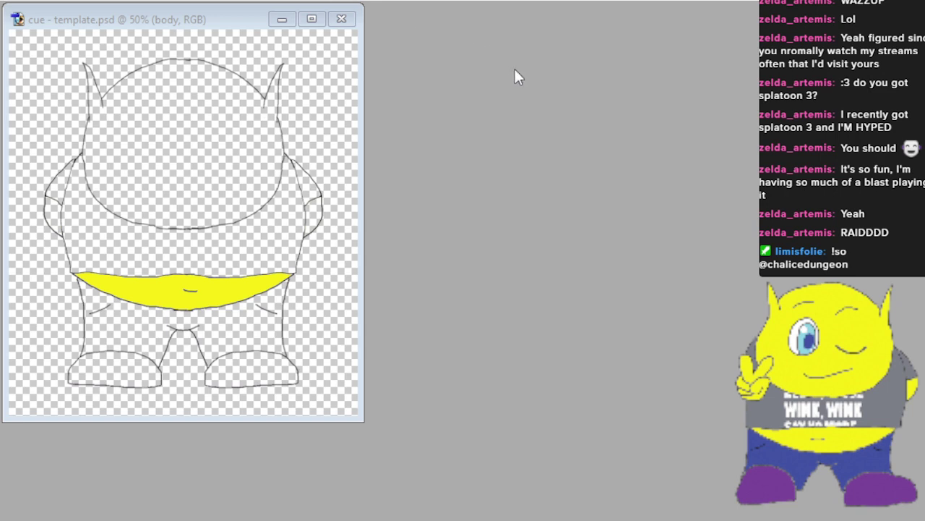
Open the Tsumakkichan.png and Tsumakkichan-1.jpg references and move Tsumakkichan-1.jpg clear of the cue template.
{"action": "left_click", "coordinate": [523, 446]}
{"action": "key", "text": "alt+Tab"}
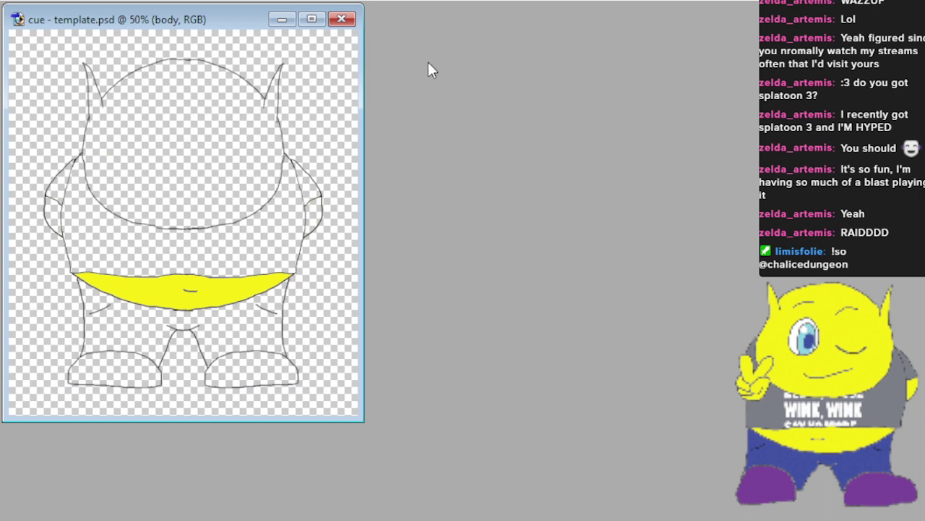
{"action": "key", "text": "alt+Tab"}
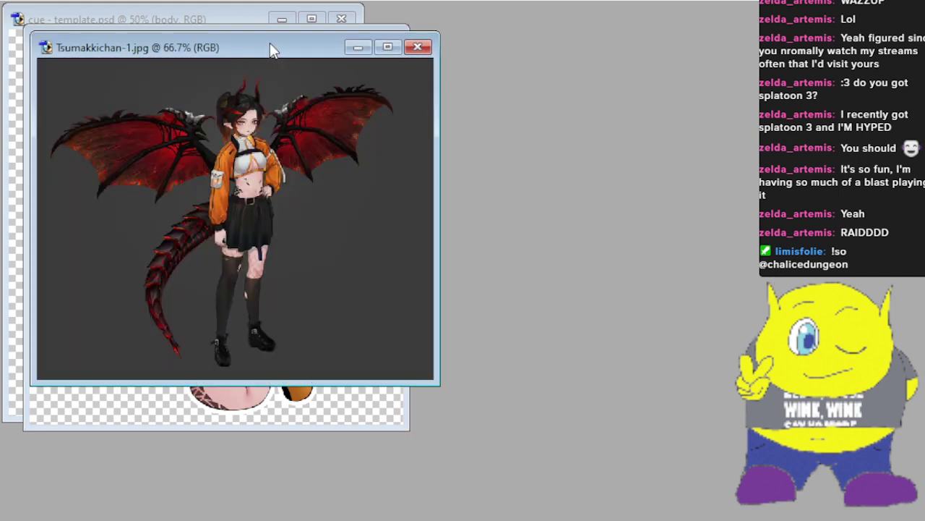
{"action": "left_click_drag", "start_coordinate": [270, 42], "coordinate": [751, 30]}
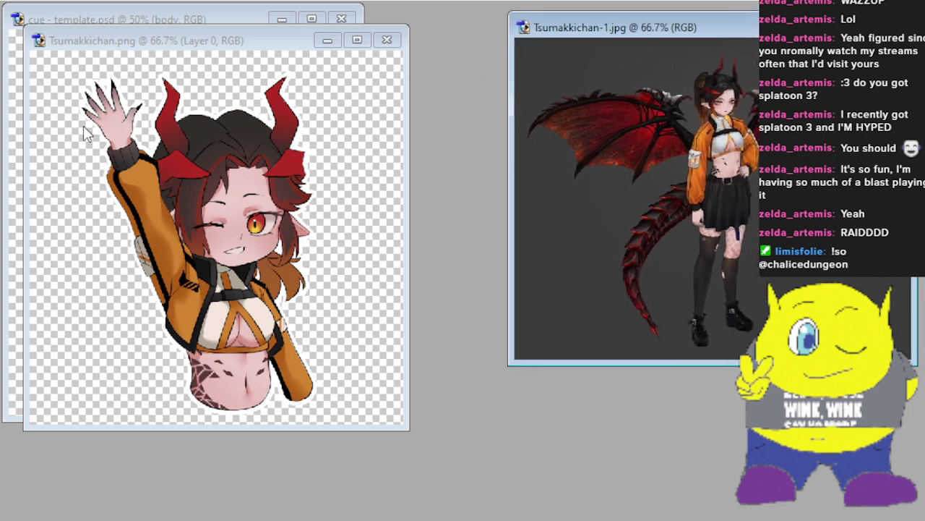
Move Tsumakkichan.png clear of the cue template and enlarge Tsumakkichan-1.jpg to 200% around the character's head and jacket.
{"action": "left_click", "coordinate": [261, 41]}
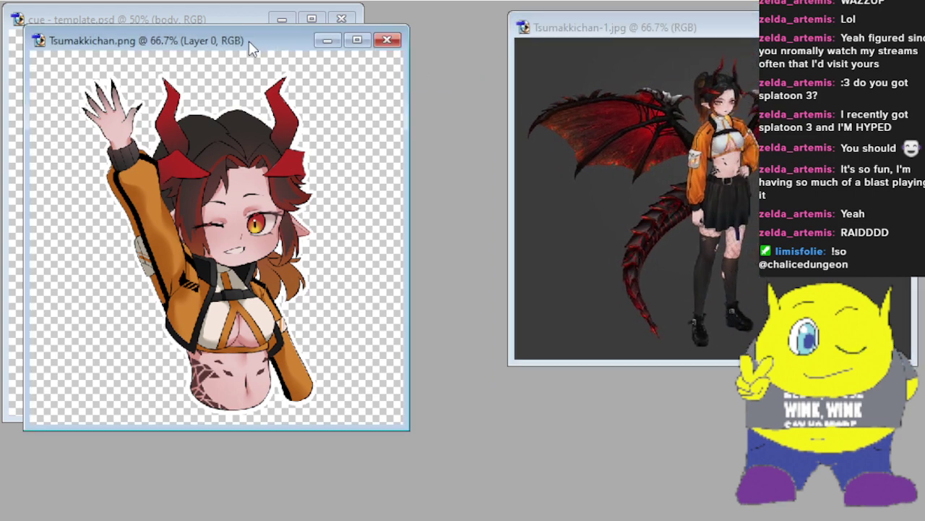
{"action": "left_click_drag", "start_coordinate": [248, 41], "coordinate": [534, 249]}
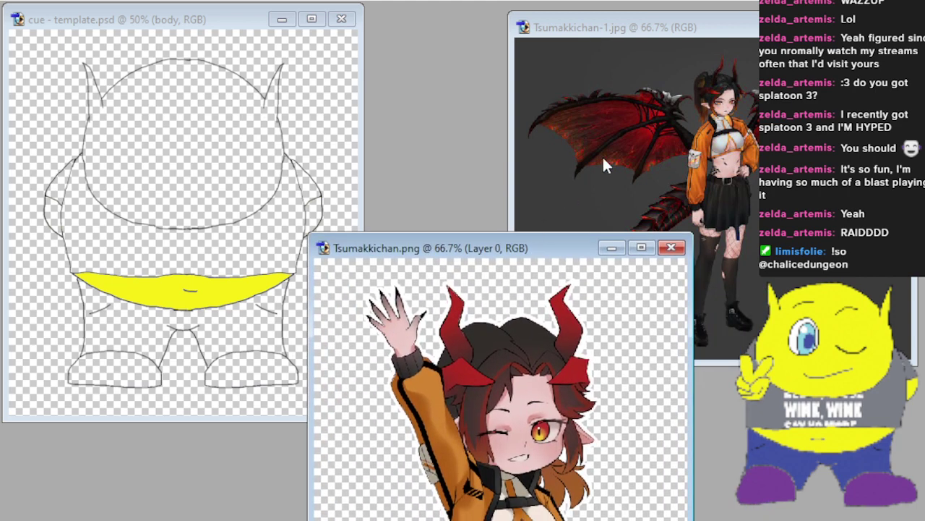
{"action": "left_click", "coordinate": [715, 45]}
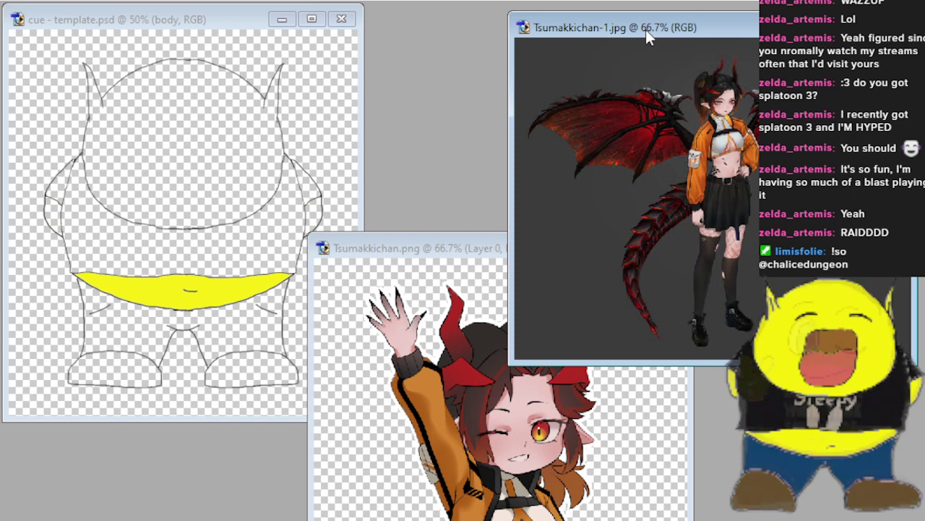
{"action": "key", "text": "ctrl+plus"}
{"action": "key", "text": "ctrl+plus"}
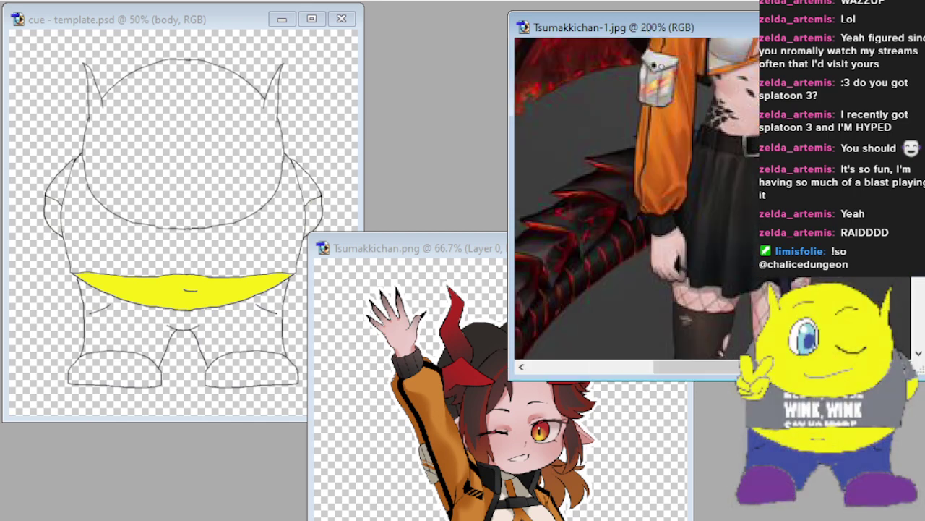
{"action": "scroll", "coordinate": [653, 95], "scroll_direction": "up", "scroll_amount": 6}
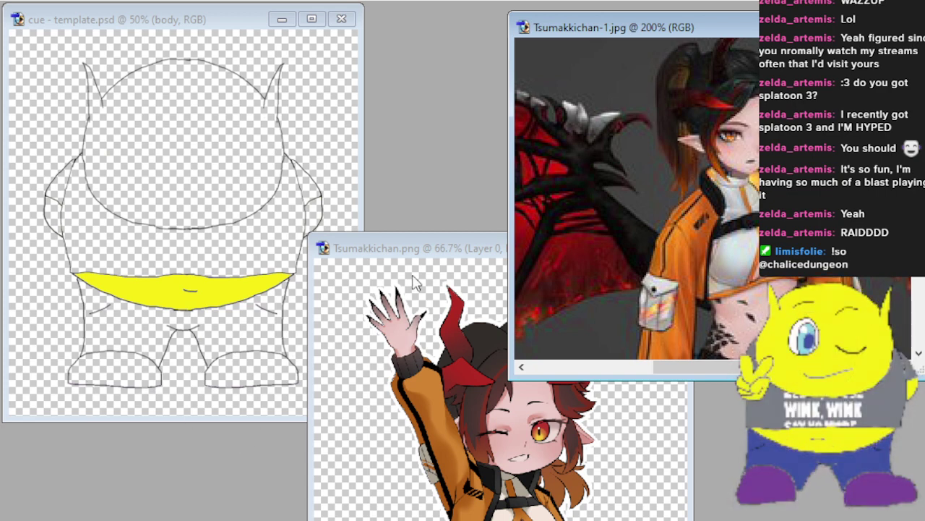
Enlarge the cue template window, show the eye and bat-wing line art, and place the window closer to the Tsumakkichan-1.jpg reference.
{"action": "left_click", "coordinate": [233, 68]}
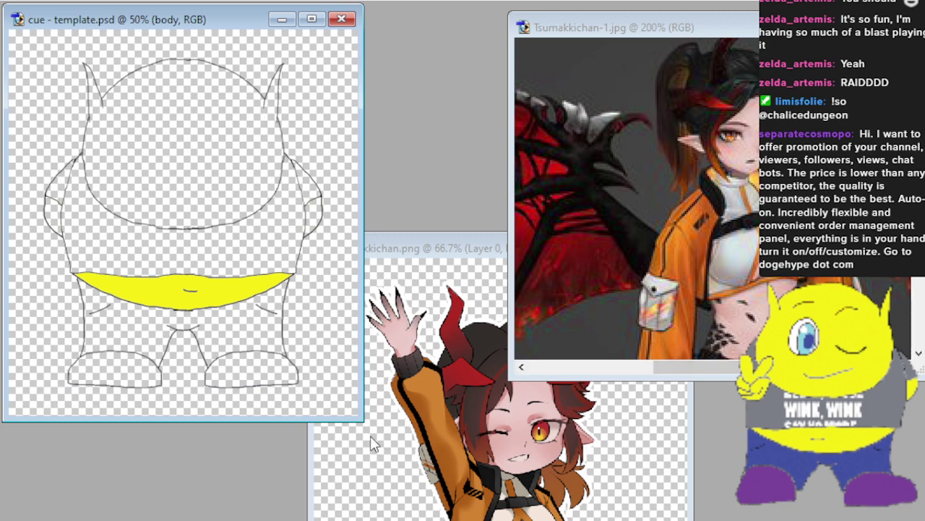
{"action": "left_click_drag", "start_coordinate": [412, 463], "coordinate": [428, 519]}
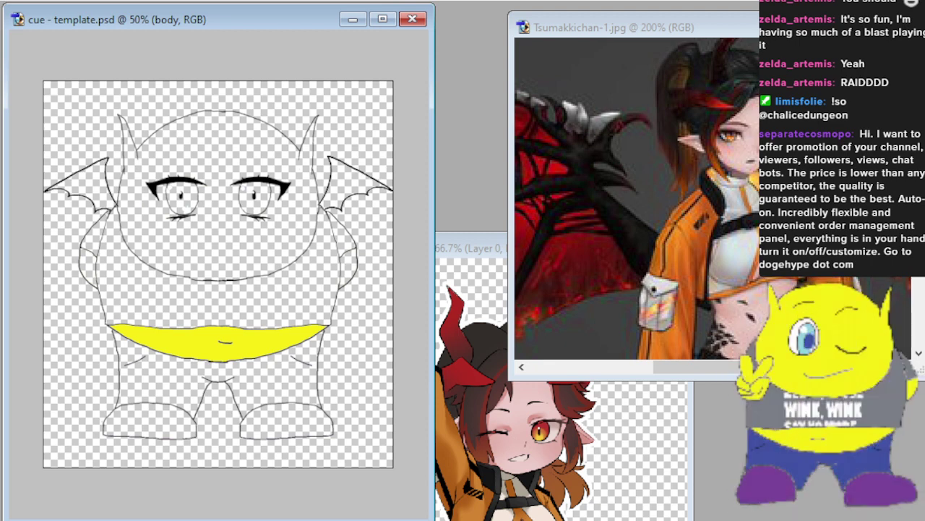
{"action": "scroll", "coordinate": [733, 193], "scroll_direction": "down", "scroll_amount": 10}
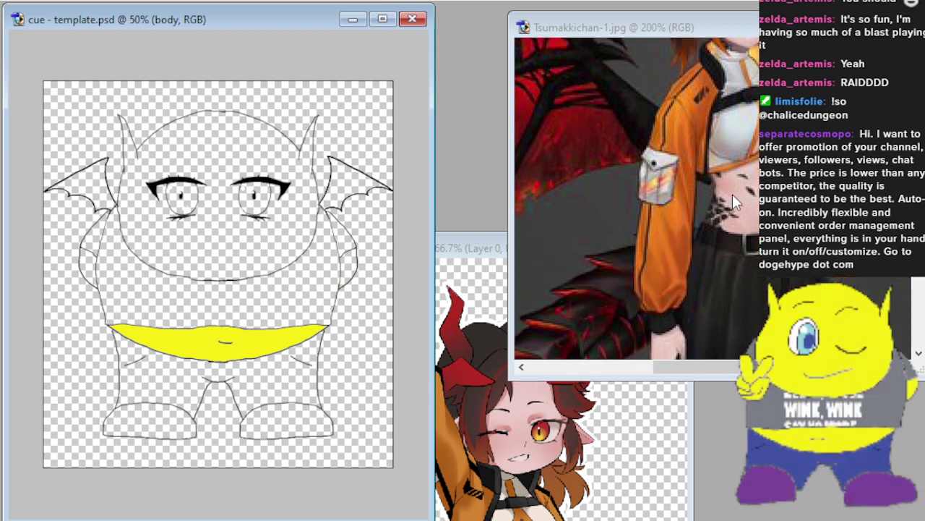
{"action": "scroll", "coordinate": [740, 201], "scroll_direction": "up", "scroll_amount": 8}
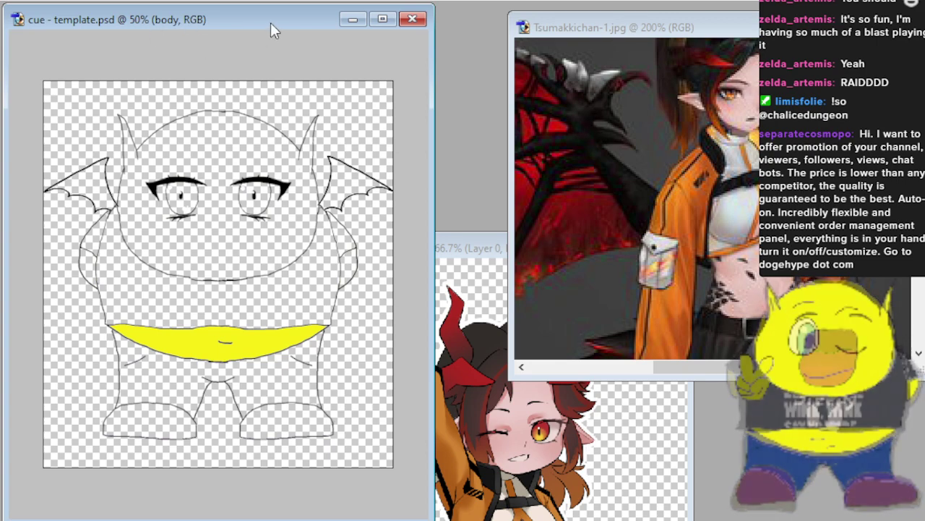
{"action": "left_click_drag", "start_coordinate": [271, 23], "coordinate": [336, 27]}
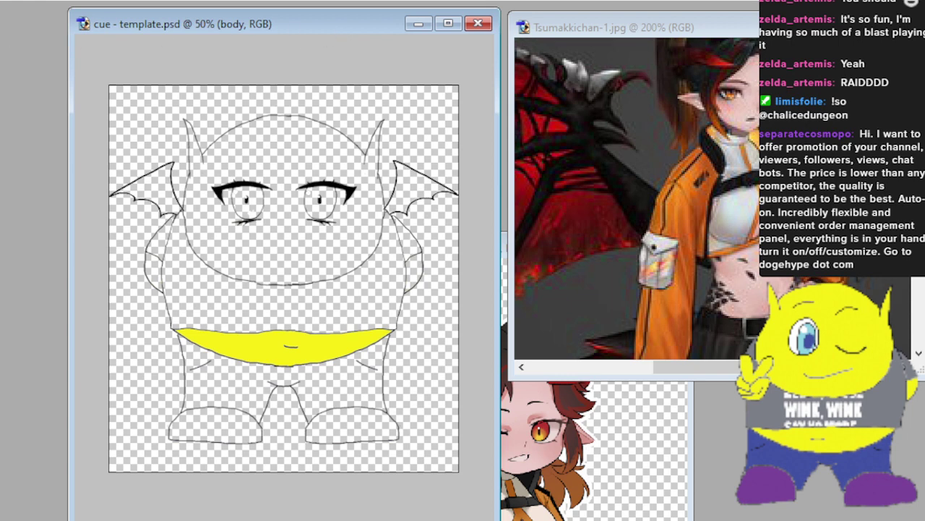
Open cue - snopuff - new.png to compare the finished horned figure with the template, and close it.
{"action": "left_click", "coordinate": [51, 6]}
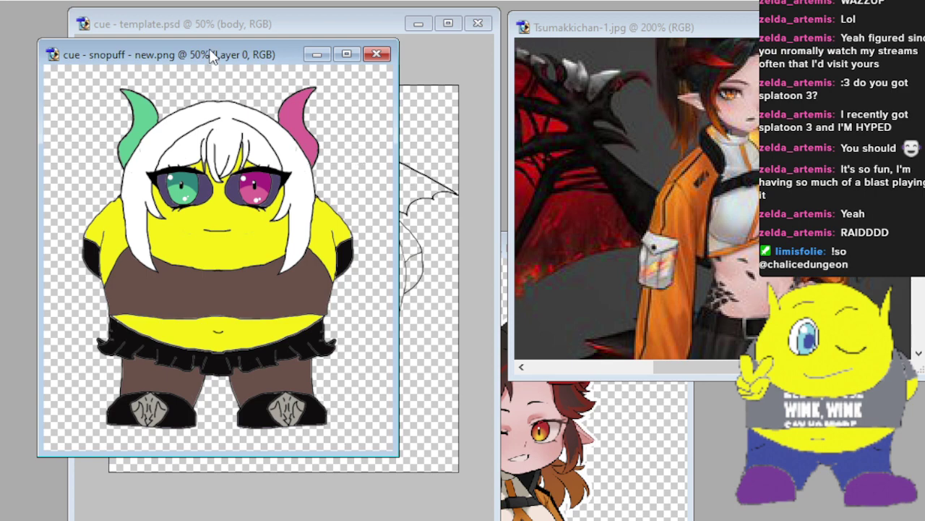
{"action": "left_click_drag", "start_coordinate": [213, 59], "coordinate": [710, 138]}
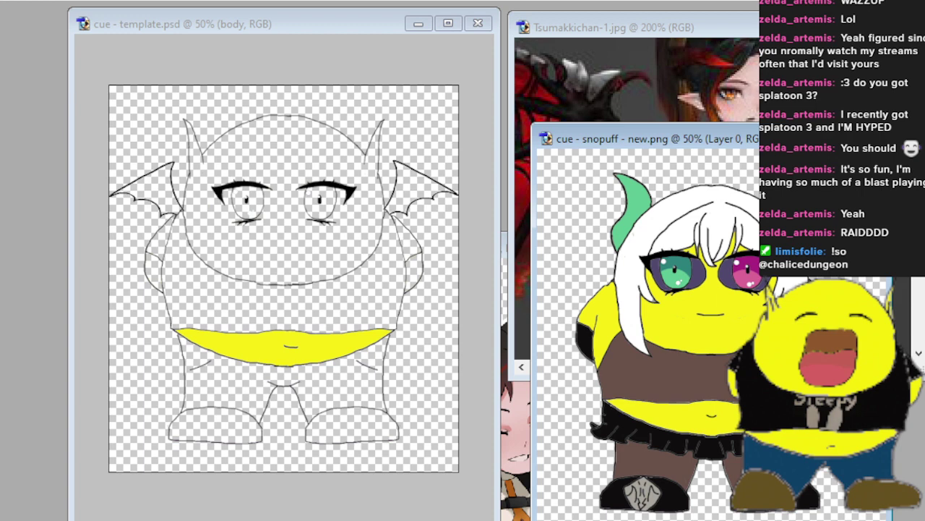
{"action": "key", "text": "ctrl+w"}
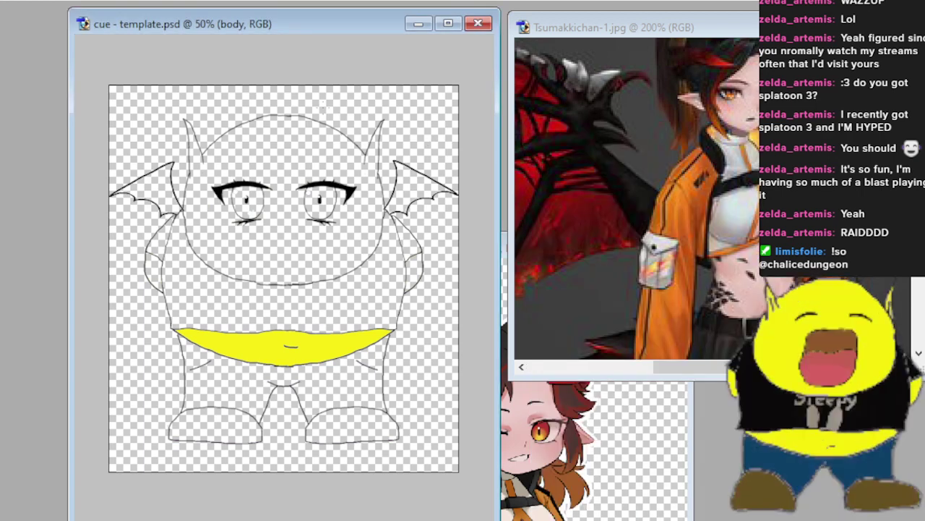
Show the horns in Tsumakkichan-1.jpg and move Tsumakkichan.png off the cue template.
{"action": "scroll", "coordinate": [673, 248], "scroll_direction": "up", "scroll_amount": 3}
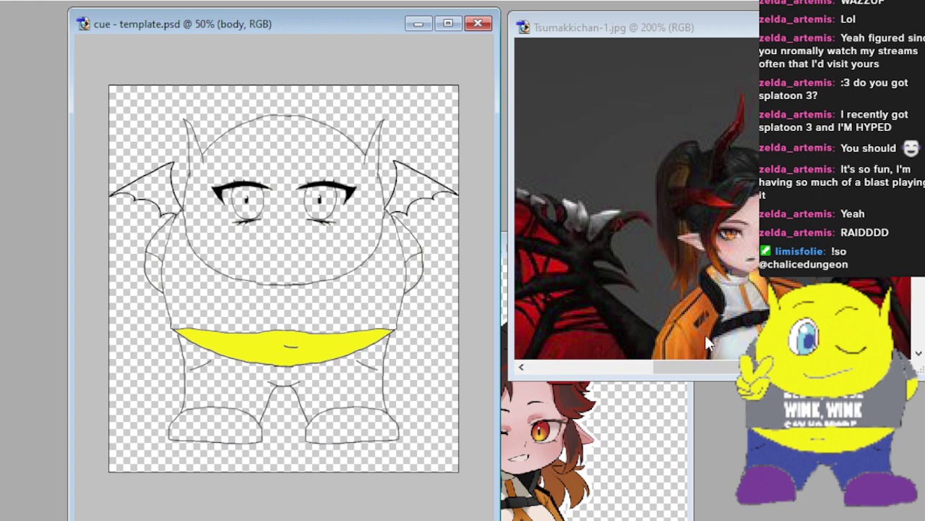
{"action": "left_click", "coordinate": [622, 448]}
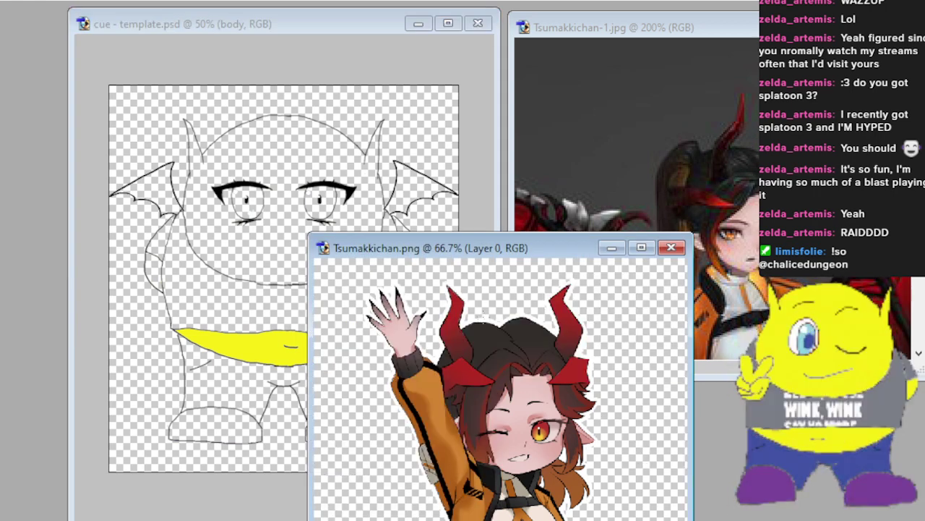
{"action": "left_click_drag", "start_coordinate": [538, 248], "coordinate": [784, 108]}
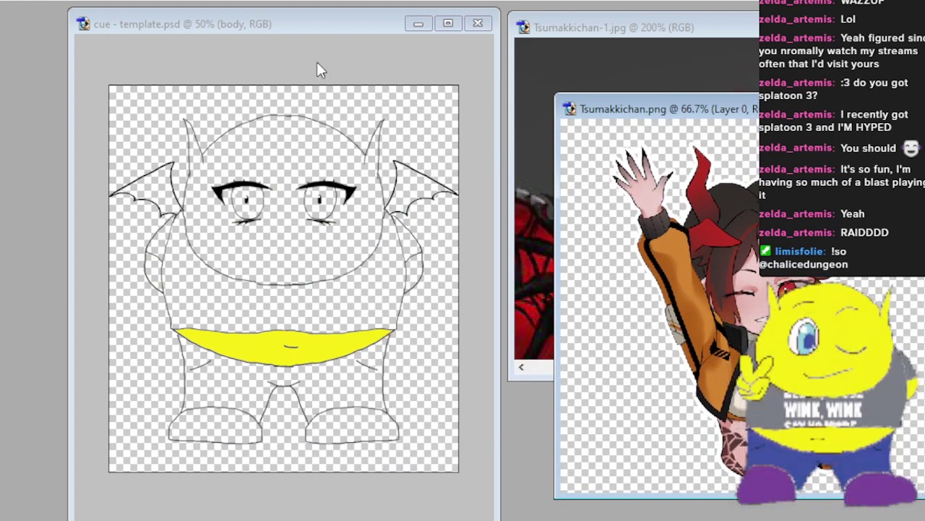
Widen the cue template window, enlarge the figure to 100% around the head, and reposition the window beside the references.
{"action": "left_click_drag", "start_coordinate": [346, 24], "coordinate": [465, 54]}
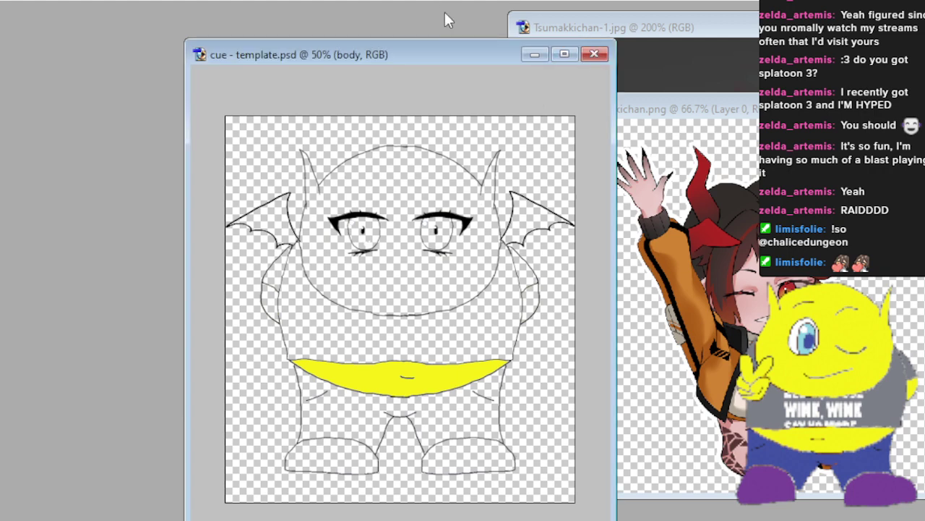
{"action": "left_click_drag", "start_coordinate": [463, 52], "coordinate": [351, 51]}
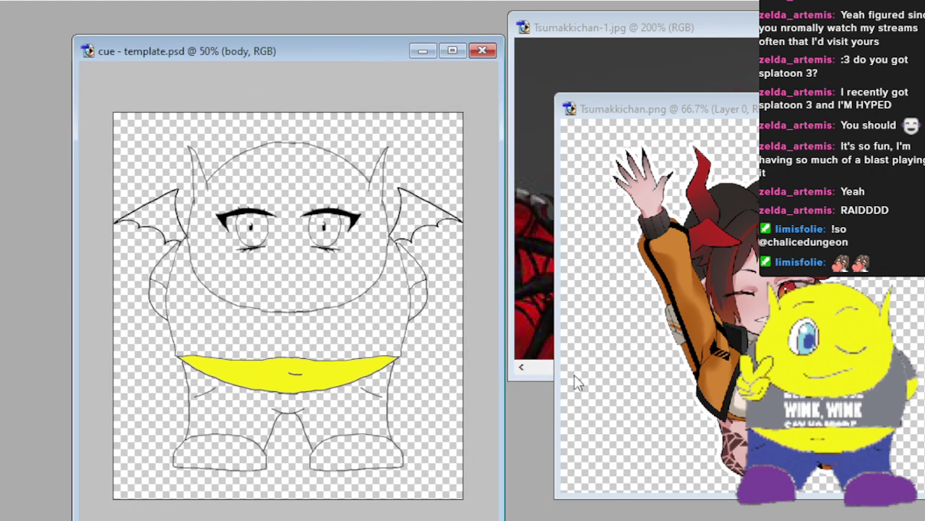
{"action": "left_click_drag", "start_coordinate": [504, 460], "coordinate": [827, 460]}
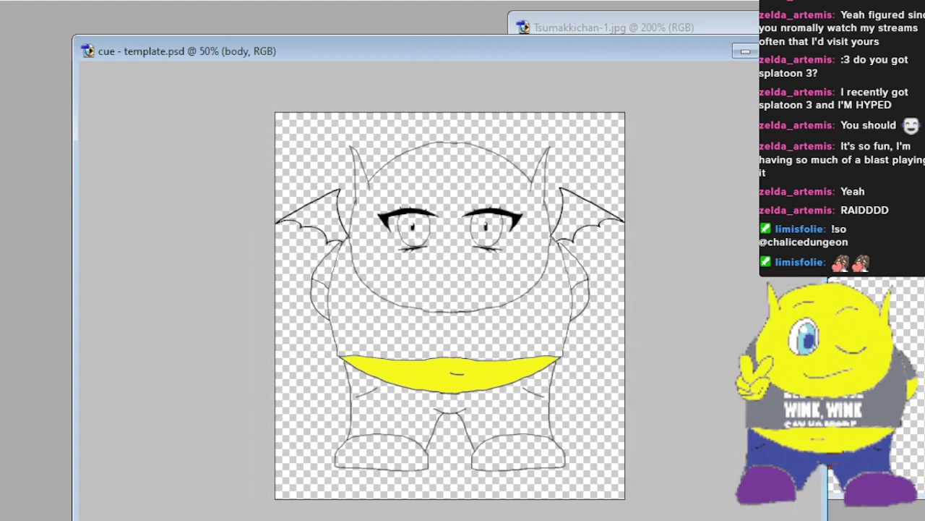
{"action": "key", "text": "ctrl+plus"}
{"action": "key", "text": "ctrl+plus"}
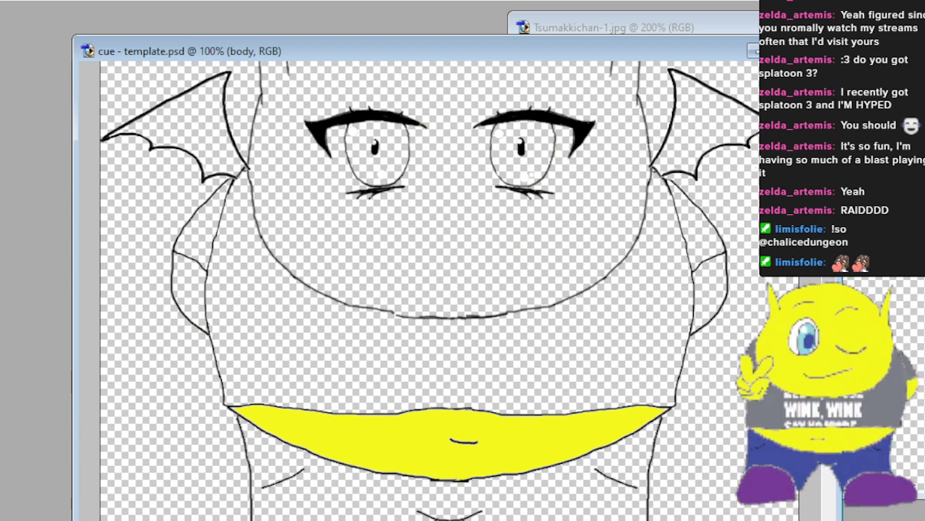
{"action": "scroll", "coordinate": [427, 289], "scroll_direction": "up", "scroll_amount": 4}
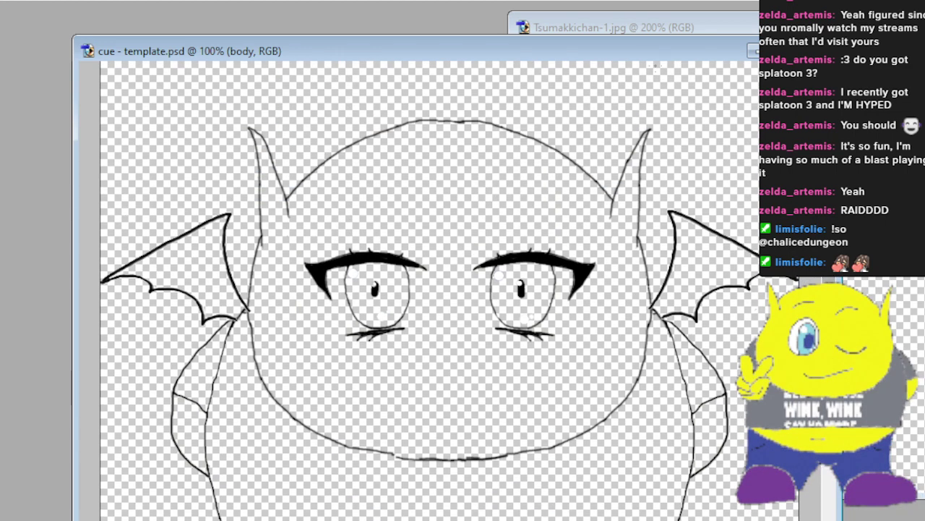
{"action": "left_click_drag", "start_coordinate": [646, 57], "coordinate": [555, 118]}
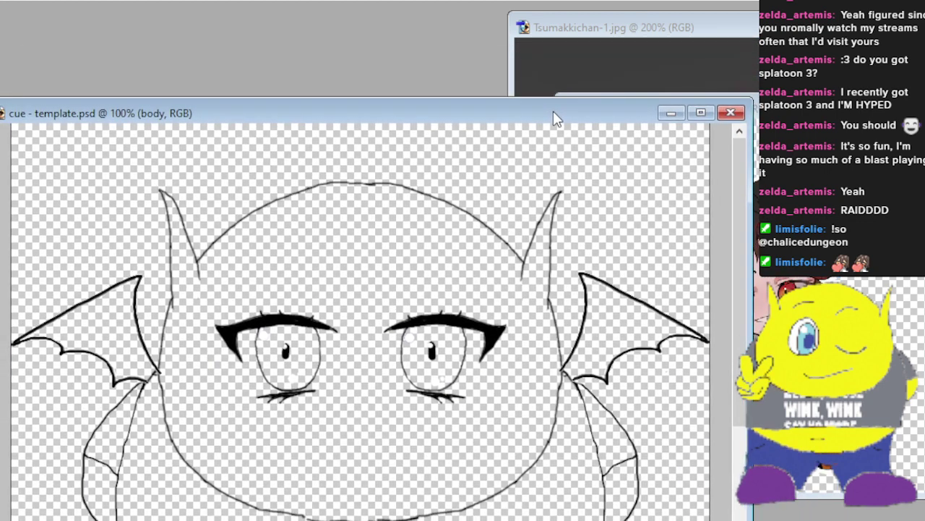
{"action": "left_click", "coordinate": [715, 95]}
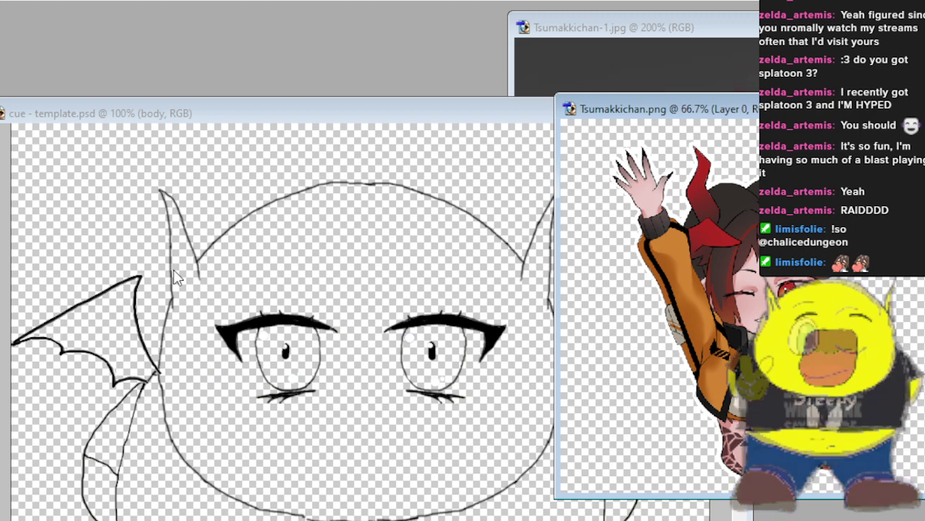
{"action": "key", "text": "ctrl+plus"}
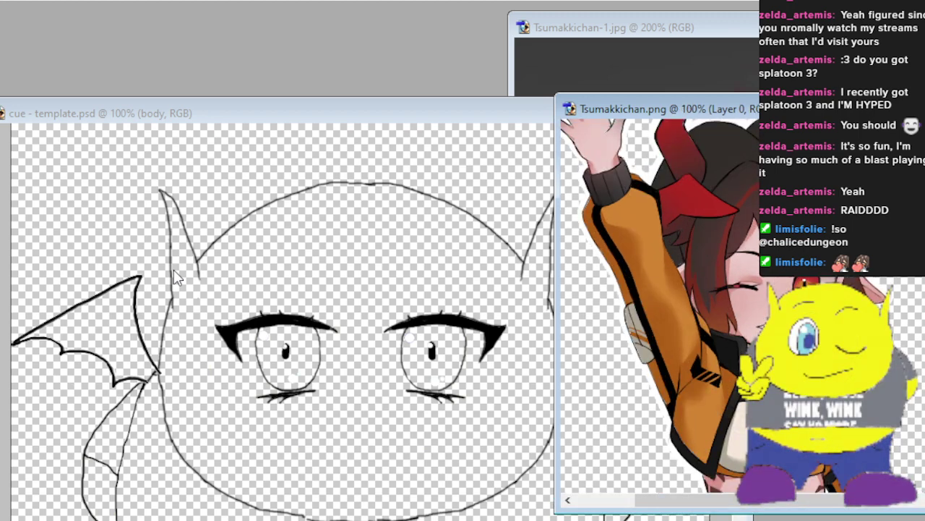
{"action": "key", "text": "ctrl+minus"}
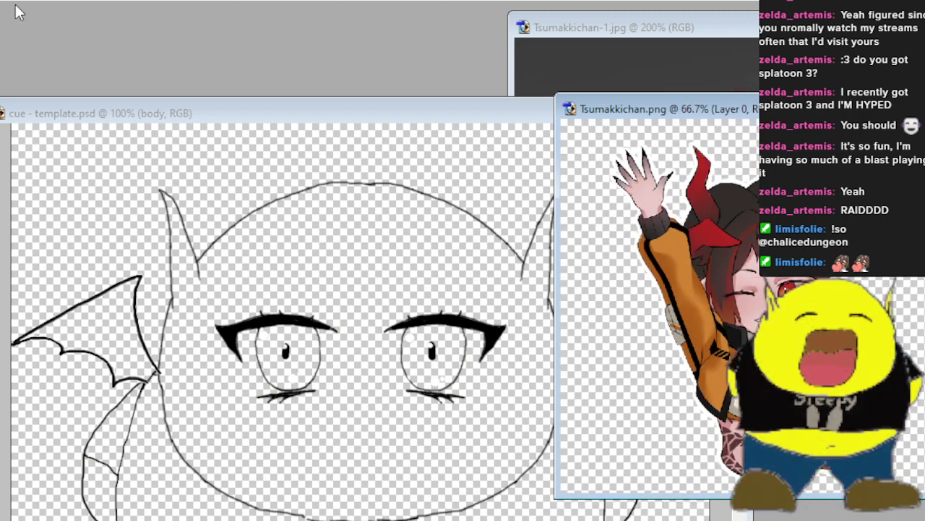
Examine the line art of the template figure's left-hand ear and nearby wing tip at 300%.
{"action": "left_click", "coordinate": [331, 113]}
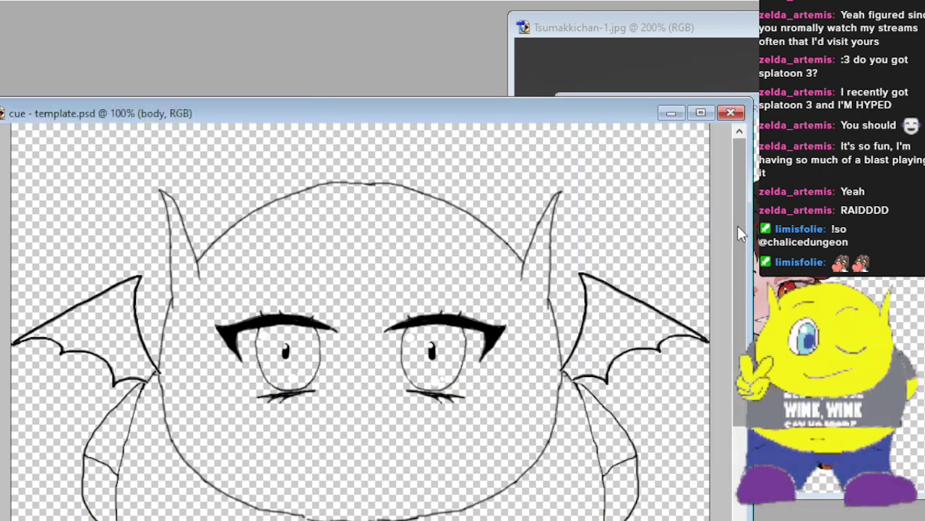
{"action": "key", "text": "ctrl+plus"}
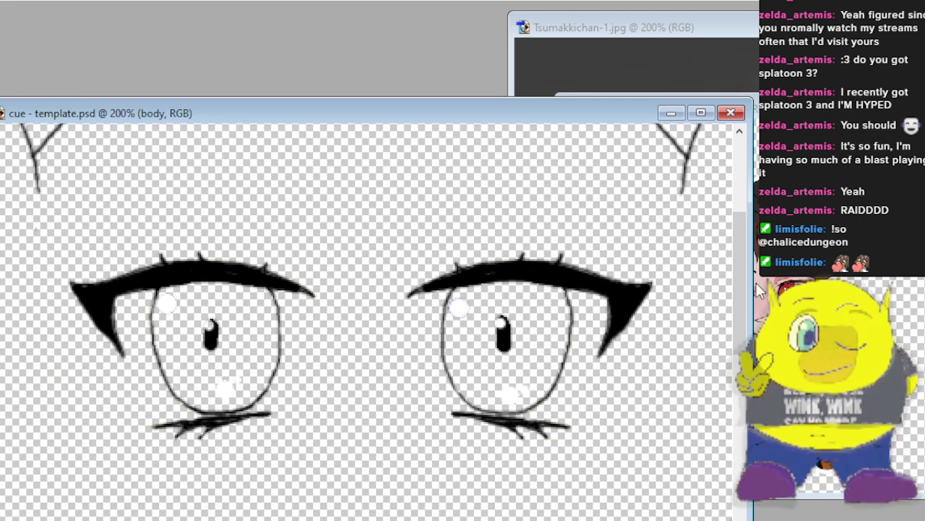
{"action": "left_click_drag", "start_coordinate": [739, 289], "coordinate": [740, 217]}
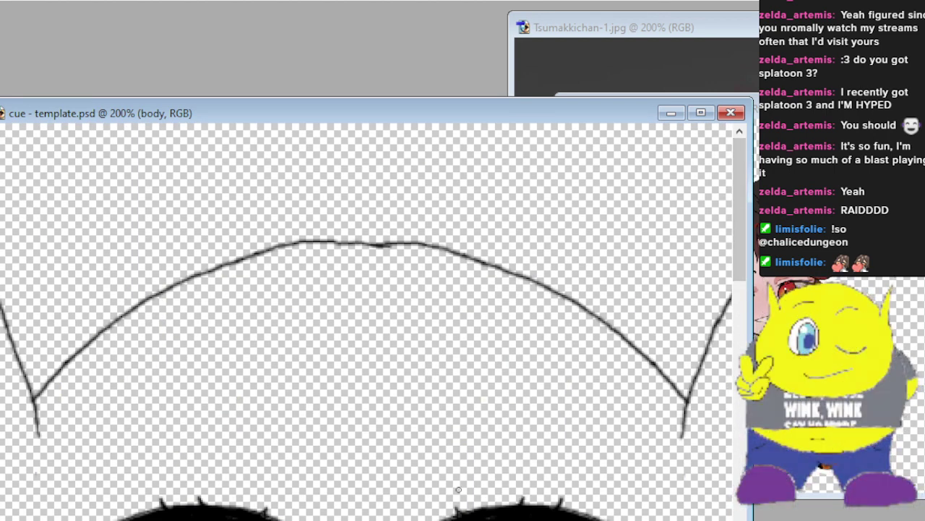
{"action": "left_click_drag", "start_coordinate": [357, 114], "coordinate": [484, 47]}
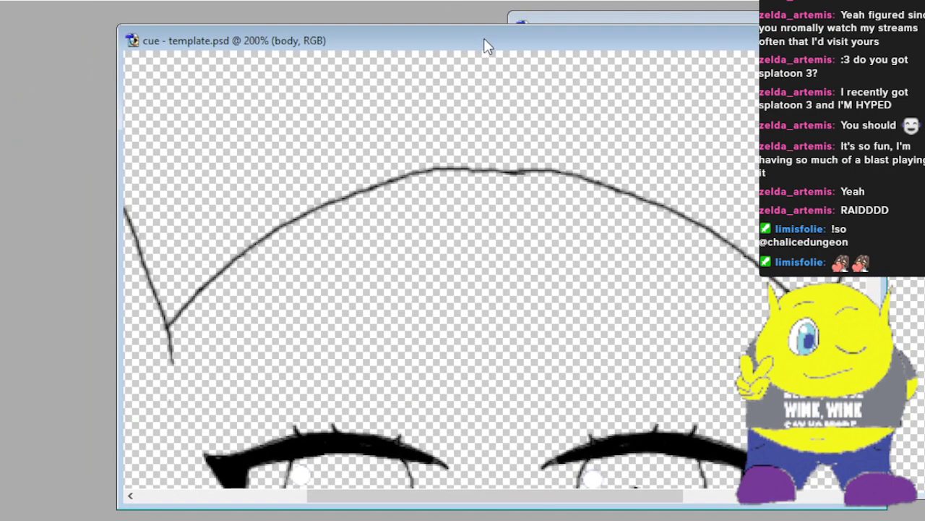
{"action": "left_click_drag", "start_coordinate": [496, 502], "coordinate": [255, 491]}
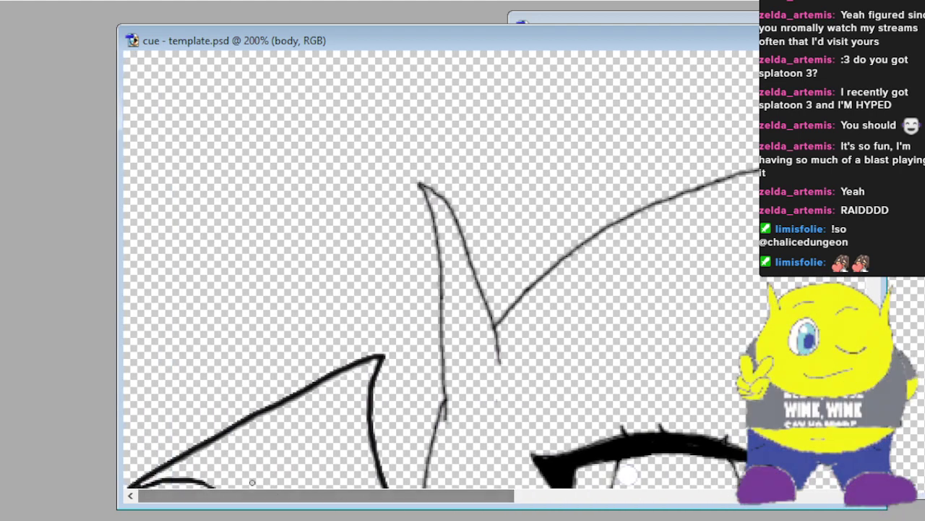
{"action": "key", "text": "ctrl+plus"}
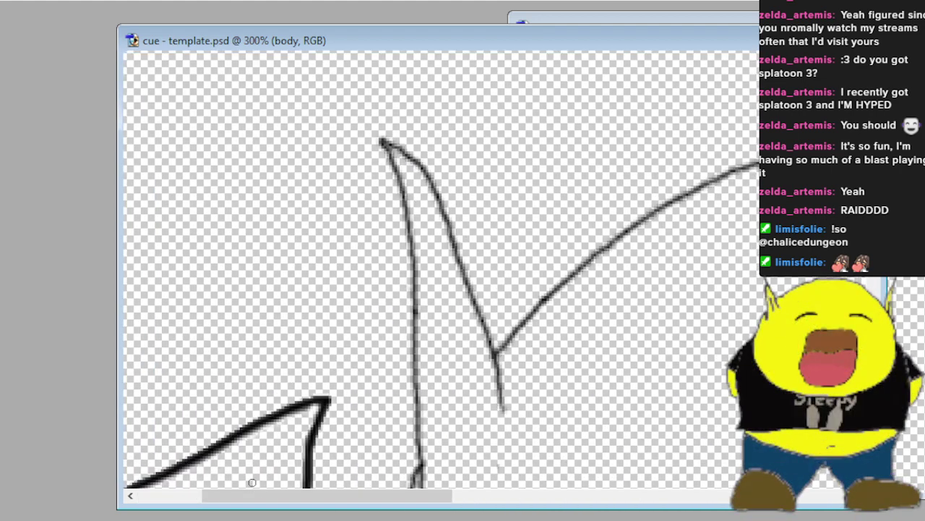
{"action": "scroll", "coordinate": [253, 482], "scroll_direction": "down", "scroll_amount": 1}
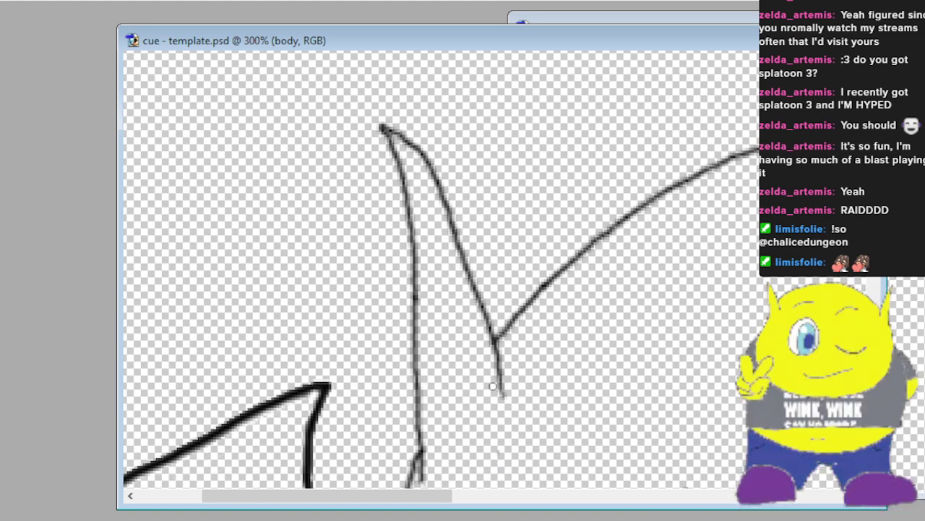
{"action": "scroll", "coordinate": [410, 463], "scroll_direction": "down", "scroll_amount": 2}
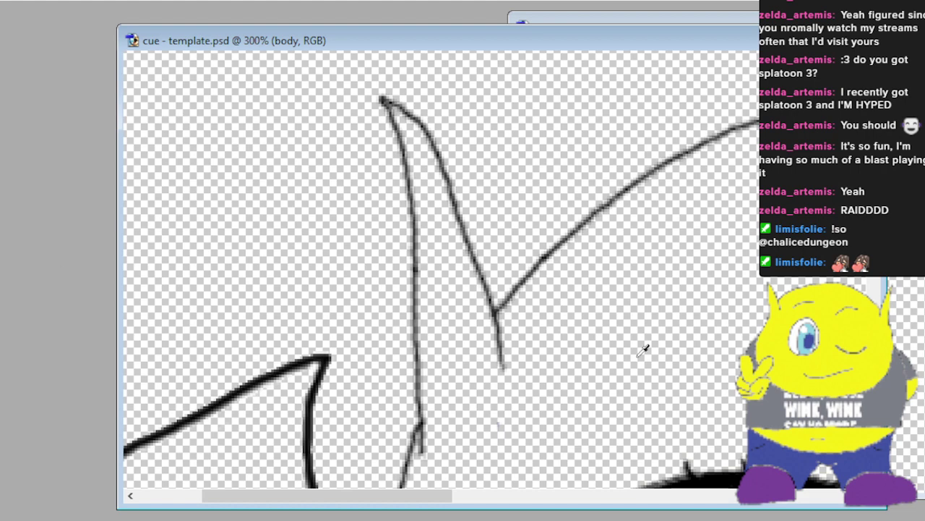
Review the outfit in Tsumakkichan-1.jpg and make the skirt layer of the cue template active.
{"action": "key", "text": "alt+bracketleft"}
{"action": "key", "text": "alt+bracketleft"}
{"action": "left_click", "coordinate": [729, 17]}
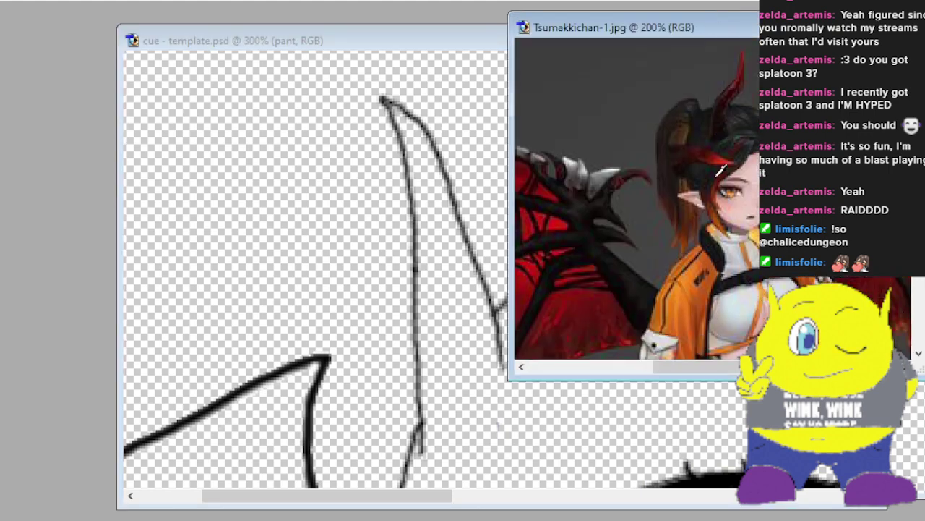
{"action": "scroll", "coordinate": [721, 170], "scroll_direction": "down", "scroll_amount": 6}
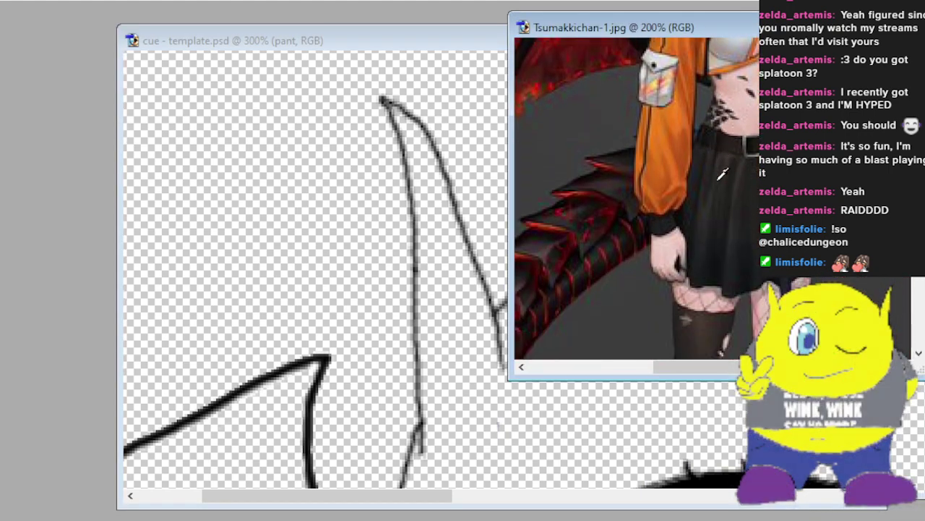
{"action": "scroll", "coordinate": [722, 170], "scroll_direction": "up", "scroll_amount": 4}
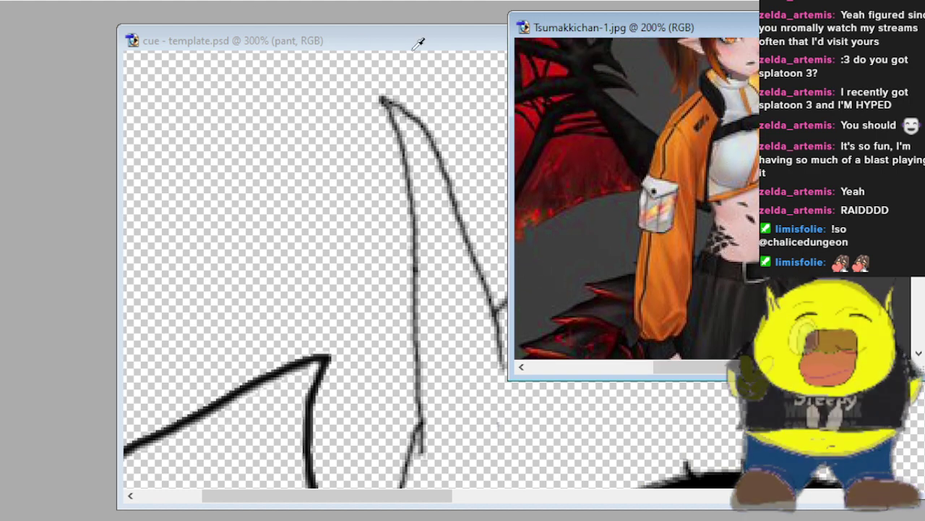
{"action": "left_click", "coordinate": [403, 36]}
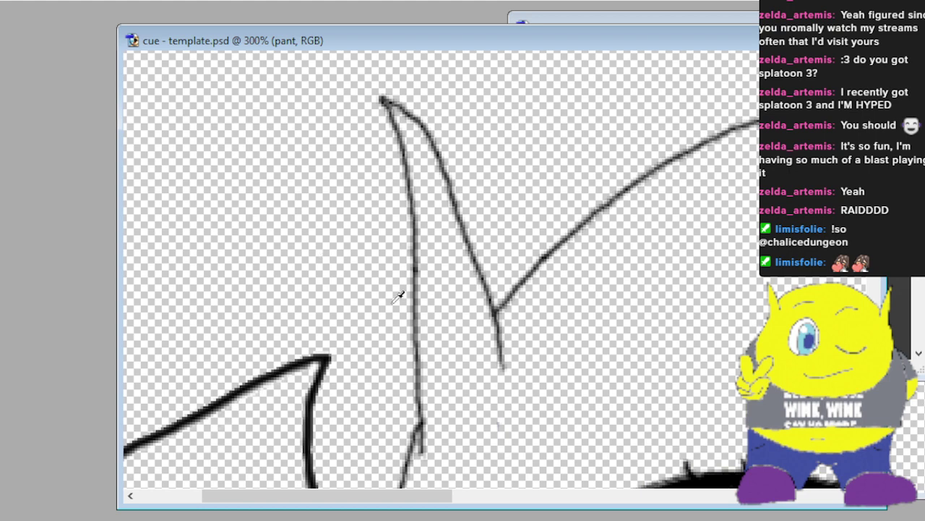
{"action": "scroll", "coordinate": [149, 135], "scroll_direction": "down", "scroll_amount": 2}
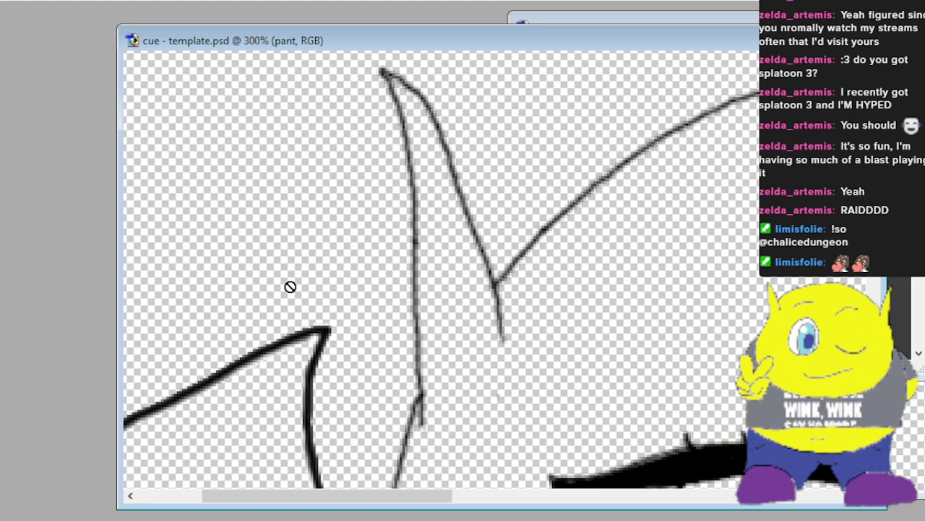
{"action": "key", "text": "alt+bracketleft"}
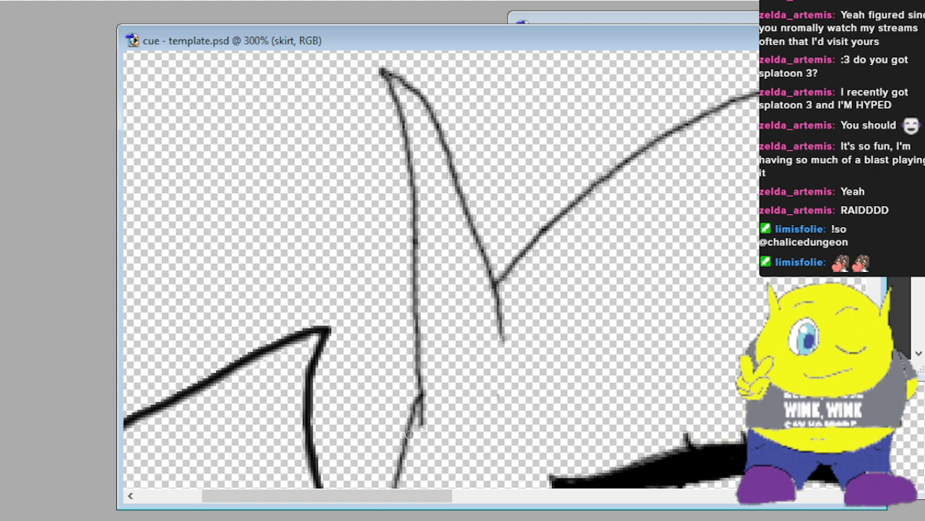
Try a short stroke along the base of the template figure's left-hand ear.
{"action": "left_click_drag", "start_coordinate": [405, 433], "coordinate": [418, 363]}
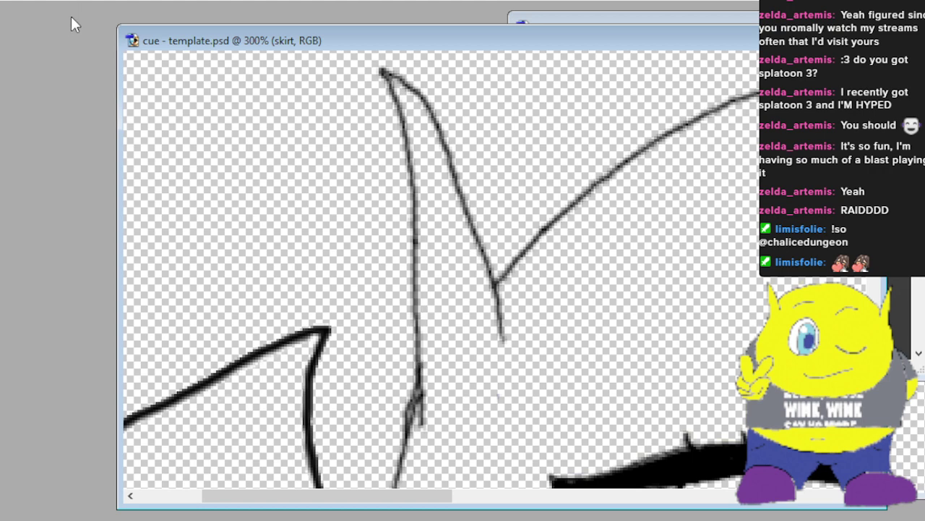
{"action": "key", "text": "ctrl+z"}
{"action": "scroll", "coordinate": [318, 119], "scroll_direction": "up", "scroll_amount": 4}
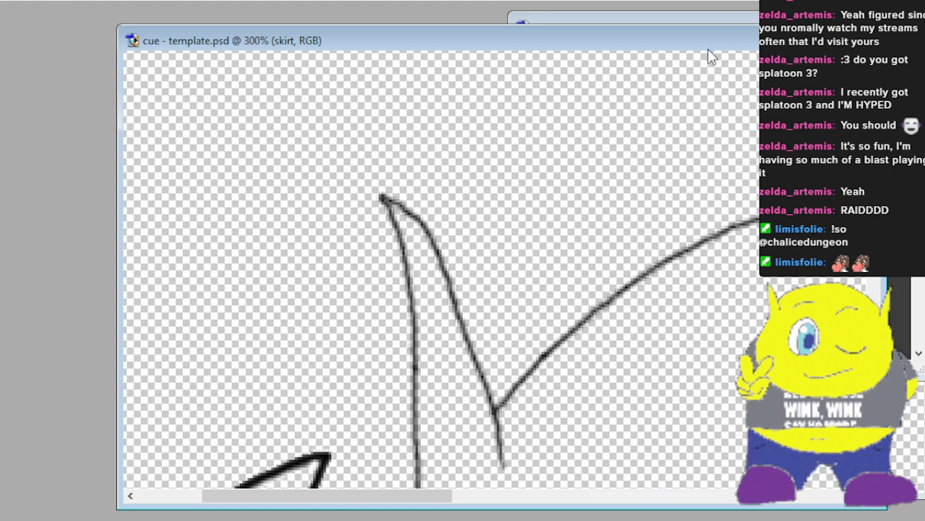
Move the Tsumakkichan.png reference off the drawing area and reposition the cue template window in front of the references.
{"action": "left_click_drag", "start_coordinate": [679, 47], "coordinate": [561, 89]}
{"action": "key", "text": "ctrl+Tab"}
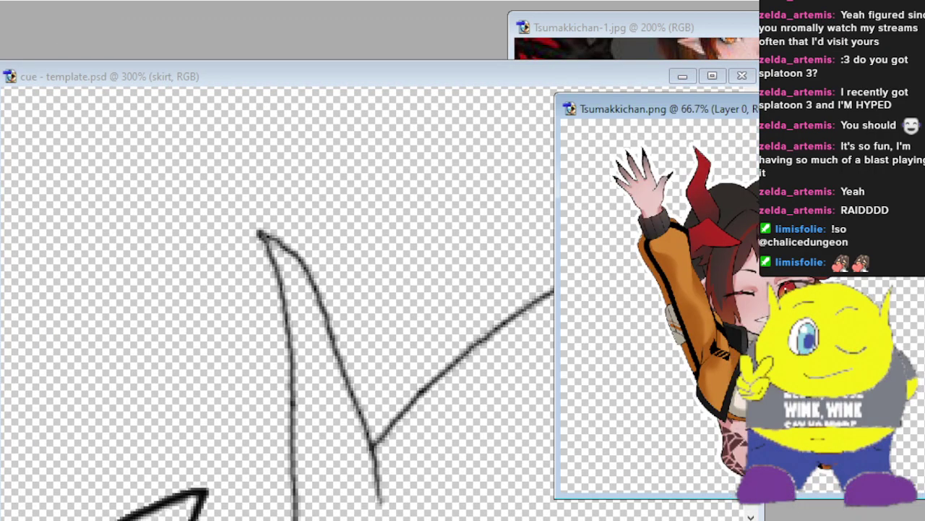
{"action": "left_click_drag", "start_coordinate": [651, 109], "coordinate": [825, 12]}
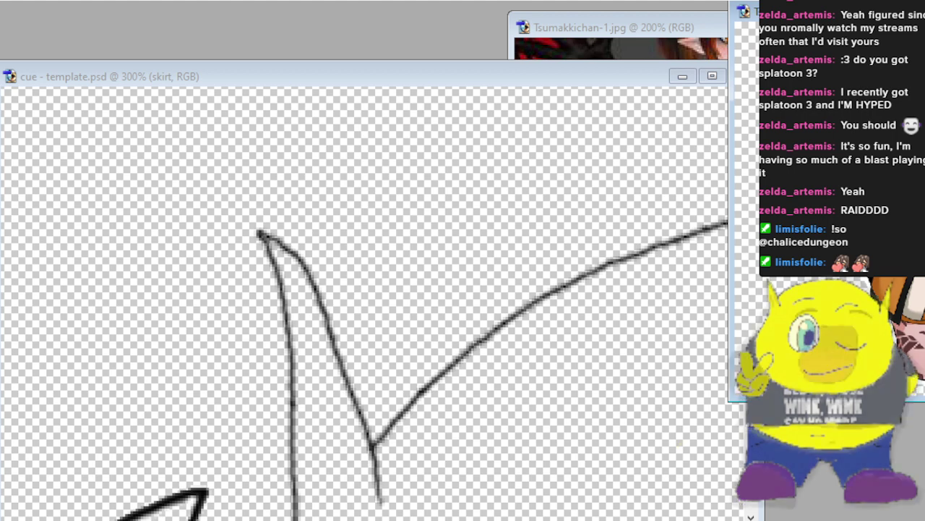
{"action": "left_click", "coordinate": [471, 70]}
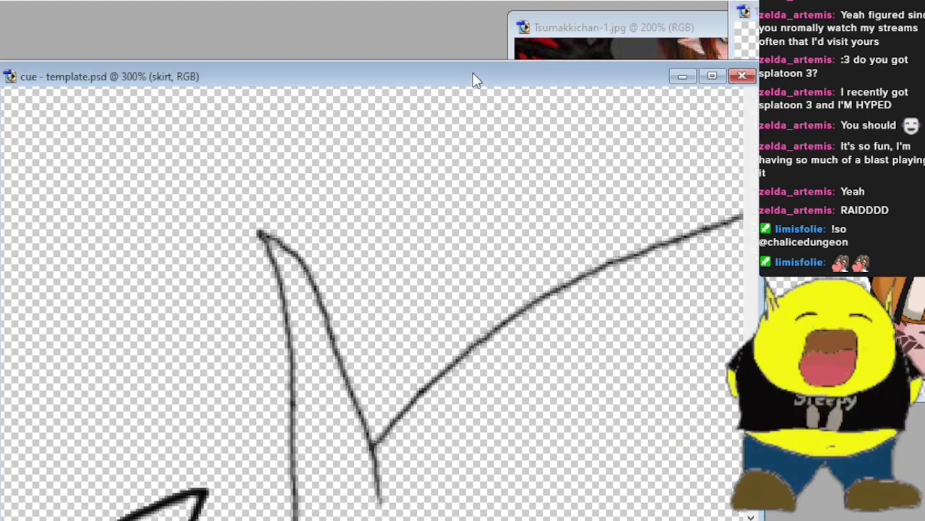
{"action": "left_click_drag", "start_coordinate": [495, 78], "coordinate": [534, 24]}
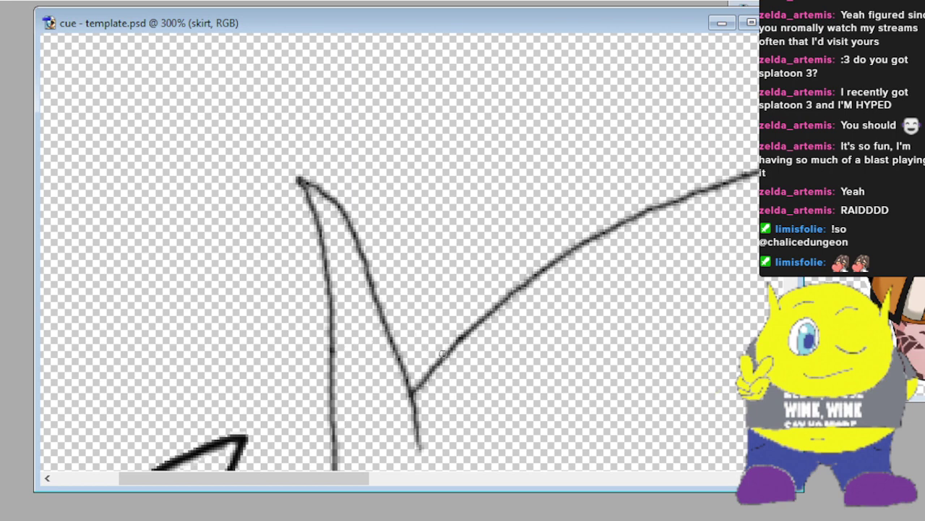
Draw the zigzag inner edge of the left-hand horn, rising from the head outline on the skirt layer.
{"action": "left_click_drag", "start_coordinate": [444, 351], "coordinate": [412, 257]}
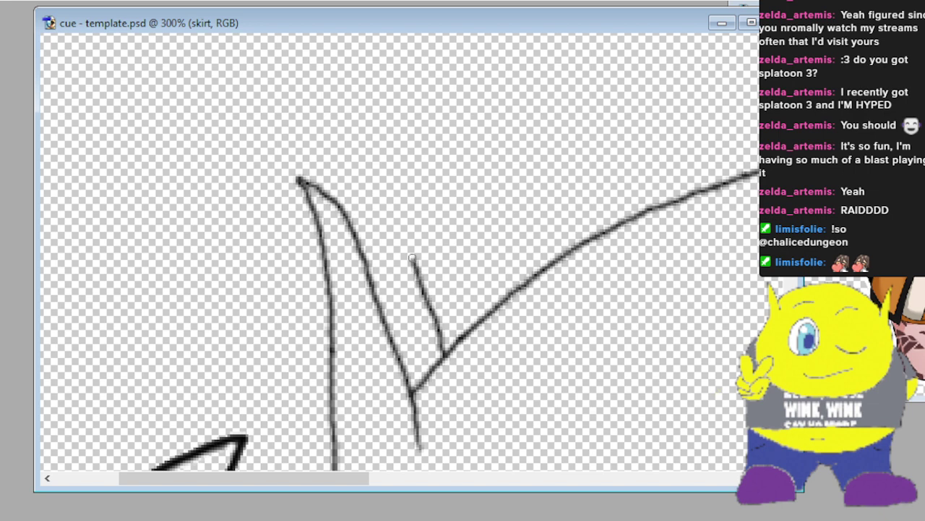
{"action": "mouse_move", "coordinate": [411, 253]}
{"action": "left_mouse_down"}
{"action": "mouse_move", "coordinate": [457, 160]}
{"action": "mouse_move", "coordinate": [410, 105]}
{"action": "left_mouse_up"}
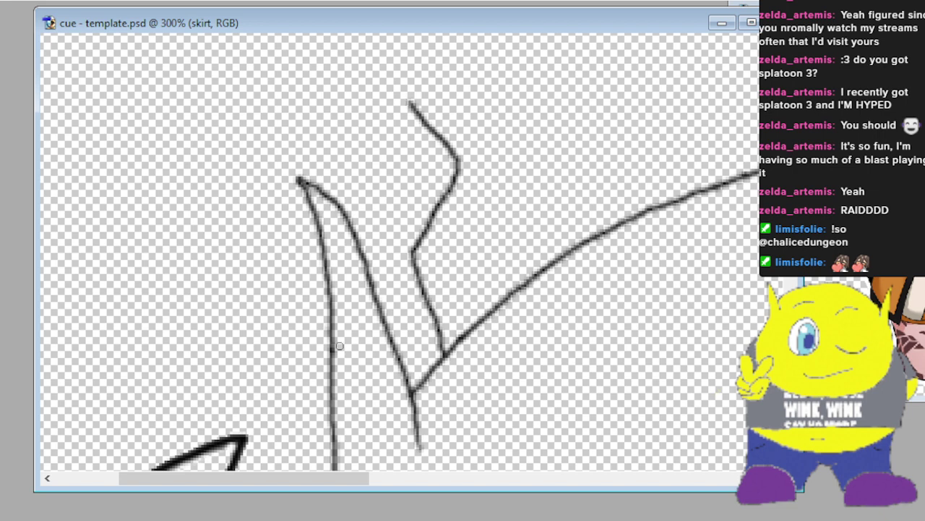
{"action": "scroll", "coordinate": [339, 346], "scroll_direction": "down", "scroll_amount": 3}
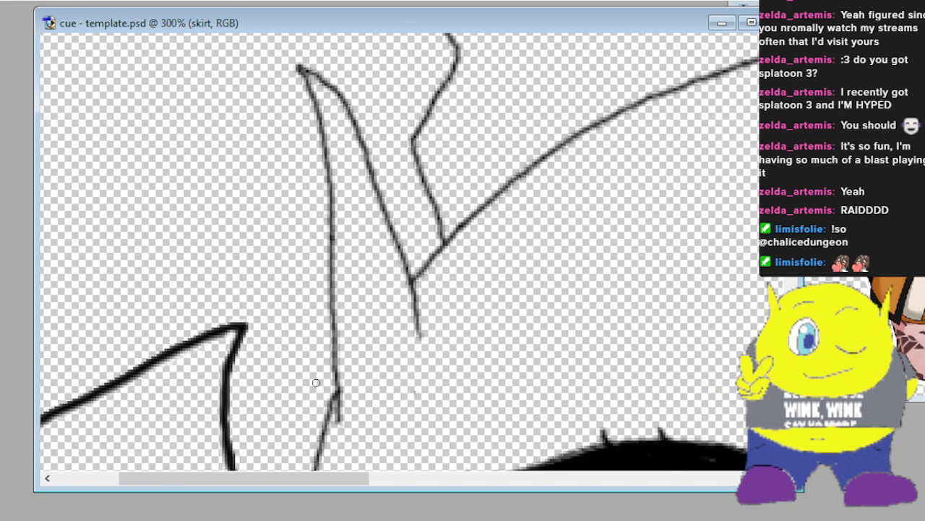
Draw the left-hand horn's bent outer edge from the side of the head and close the horn in a pointed tip.
{"action": "left_click_drag", "start_coordinate": [329, 394], "coordinate": [326, 113]}
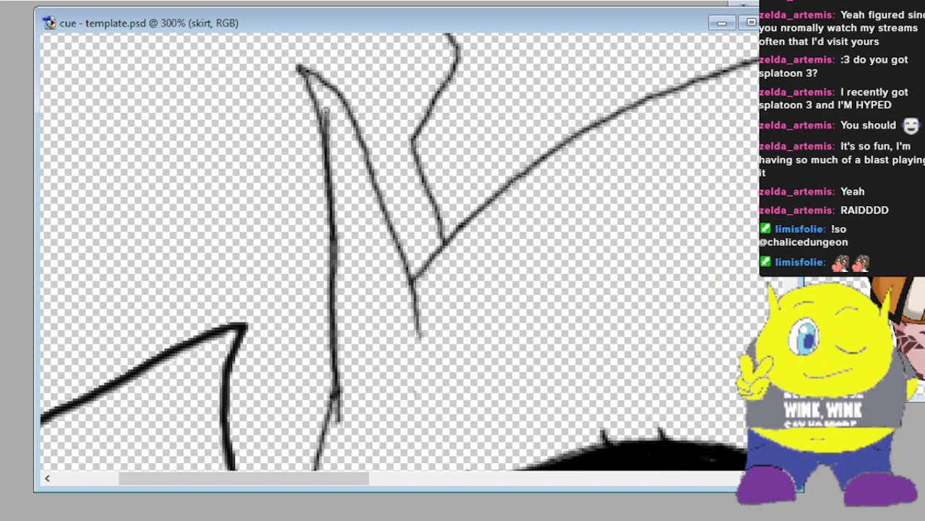
{"action": "scroll", "coordinate": [290, 316], "scroll_direction": "up", "scroll_amount": 4}
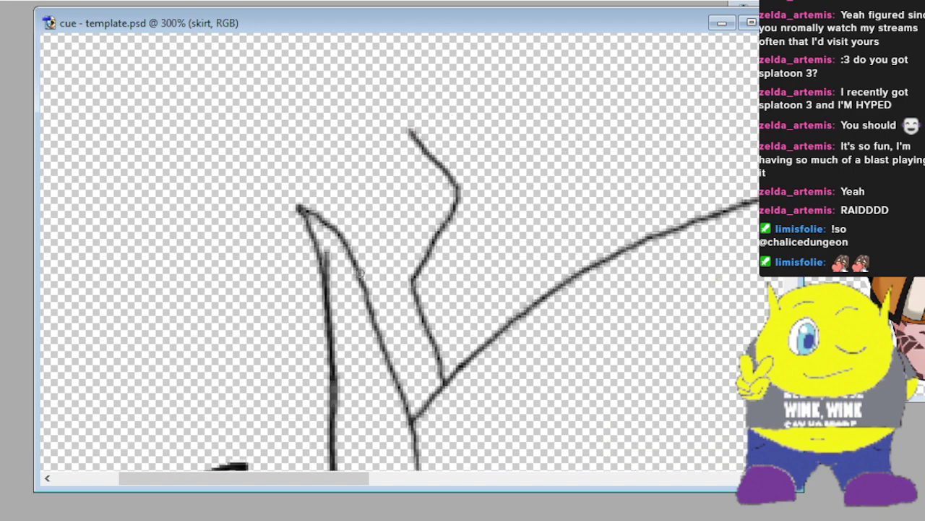
{"action": "left_click_drag", "start_coordinate": [325, 255], "coordinate": [379, 178]}
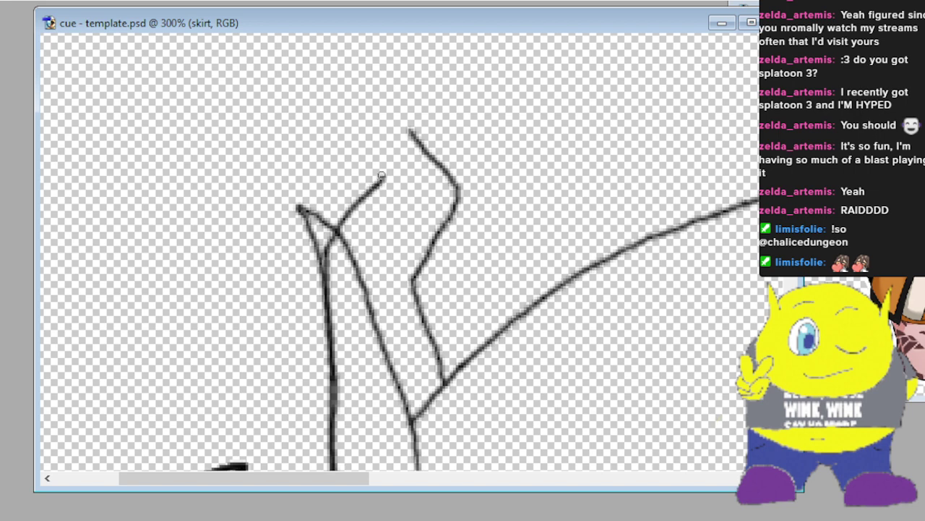
{"action": "left_click_drag", "start_coordinate": [382, 171], "coordinate": [370, 107]}
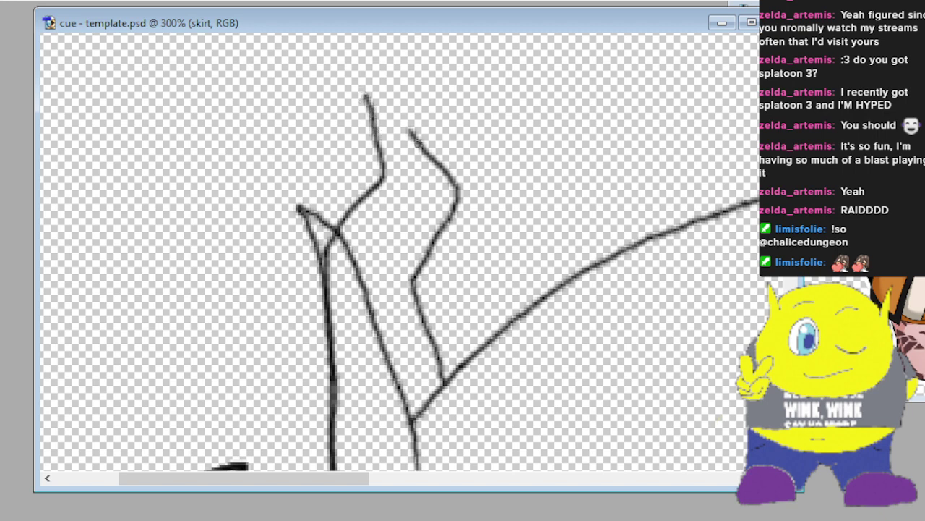
{"action": "left_click_drag", "start_coordinate": [410, 134], "coordinate": [366, 81]}
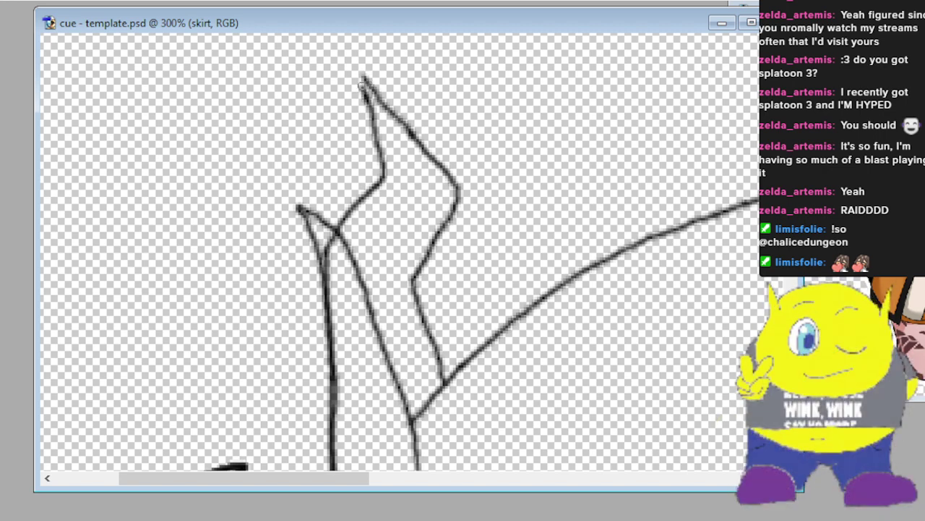
Remove the lower bend of the left-hand horn's outer edge and redraw it down to the side of the head.
{"action": "scroll", "coordinate": [308, 101], "scroll_direction": "down", "scroll_amount": 2}
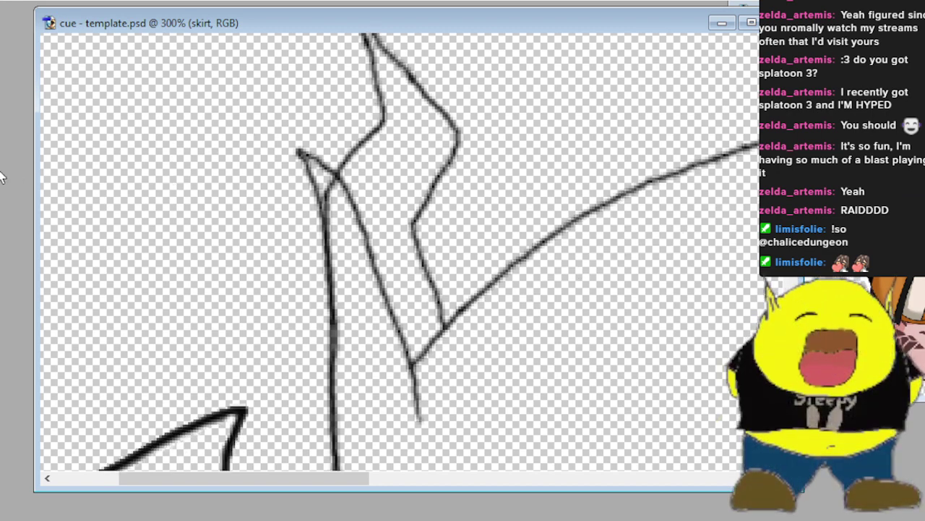
{"action": "mouse_move", "coordinate": [366, 143]}
{"action": "left_mouse_down"}
{"action": "mouse_move", "coordinate": [373, 133]}
{"action": "mouse_move", "coordinate": [325, 179]}
{"action": "mouse_move", "coordinate": [324, 256]}
{"action": "left_mouse_up"}
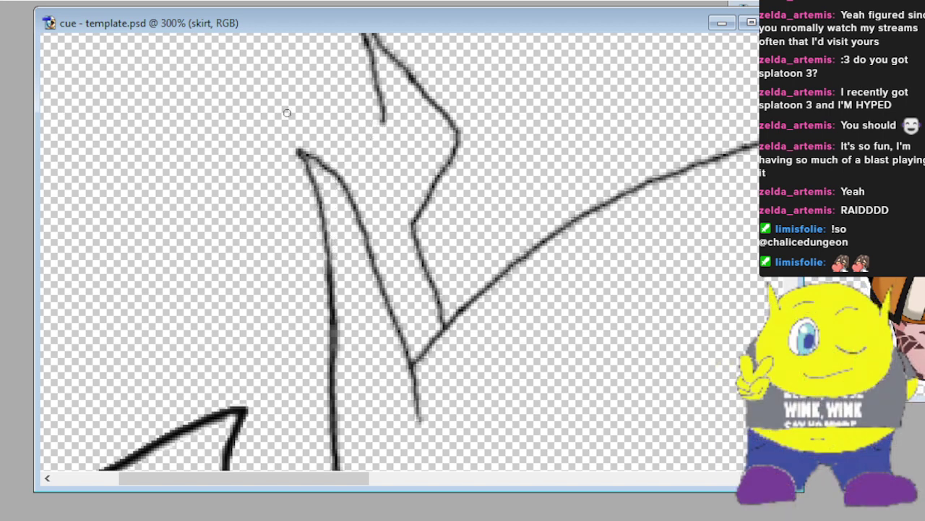
{"action": "mouse_move", "coordinate": [382, 122]}
{"action": "left_mouse_down"}
{"action": "mouse_move", "coordinate": [319, 202]}
{"action": "mouse_move", "coordinate": [324, 285]}
{"action": "left_mouse_up"}
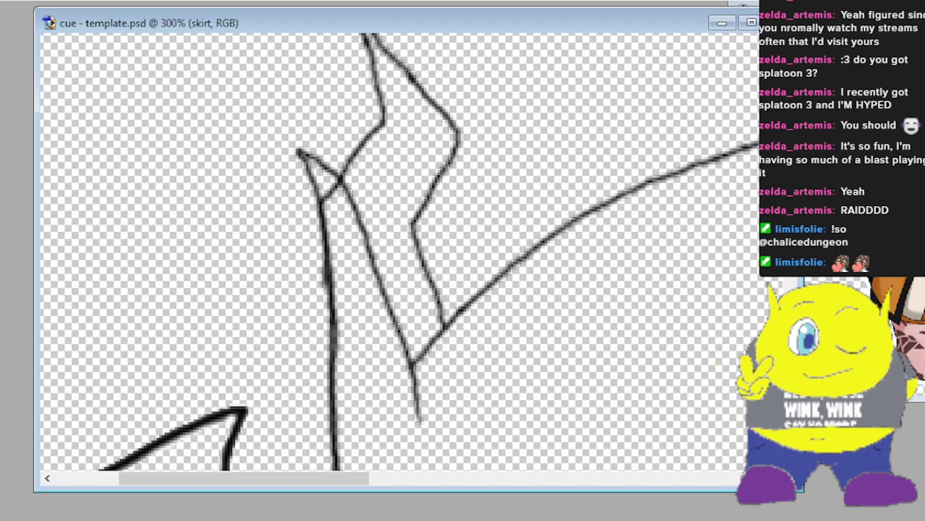
Erase the old left-hand ear lines on the body layer, including the doubled line along the horn's outer edge.
{"action": "key", "text": "alt+bracketleft"}
{"action": "mouse_move", "coordinate": [292, 150]}
{"action": "left_mouse_down"}
{"action": "mouse_move", "coordinate": [325, 182]}
{"action": "mouse_move", "coordinate": [313, 135]}
{"action": "mouse_move", "coordinate": [308, 168]}
{"action": "mouse_move", "coordinate": [321, 201]}
{"action": "mouse_move", "coordinate": [325, 302]}
{"action": "mouse_move", "coordinate": [335, 278]}
{"action": "mouse_move", "coordinate": [316, 140]}
{"action": "left_mouse_up"}
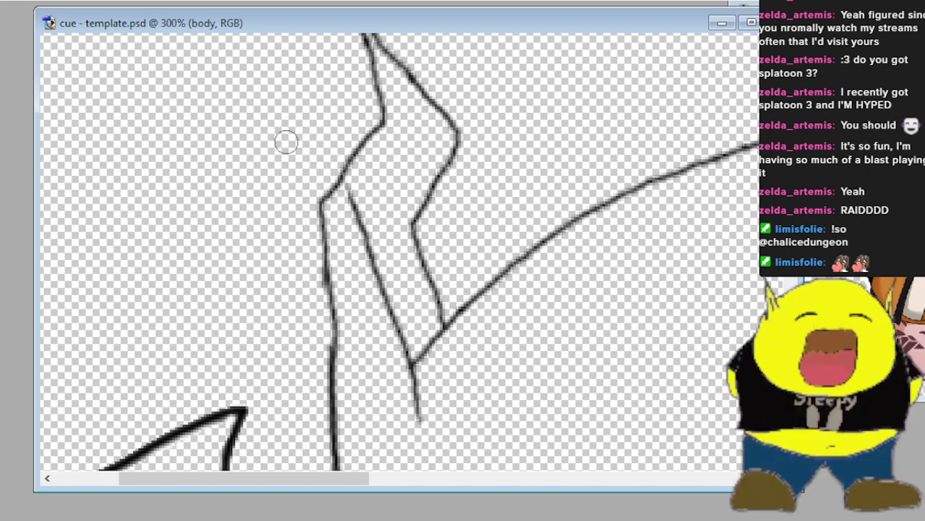
{"action": "left_click_drag", "start_coordinate": [352, 196], "coordinate": [411, 388]}
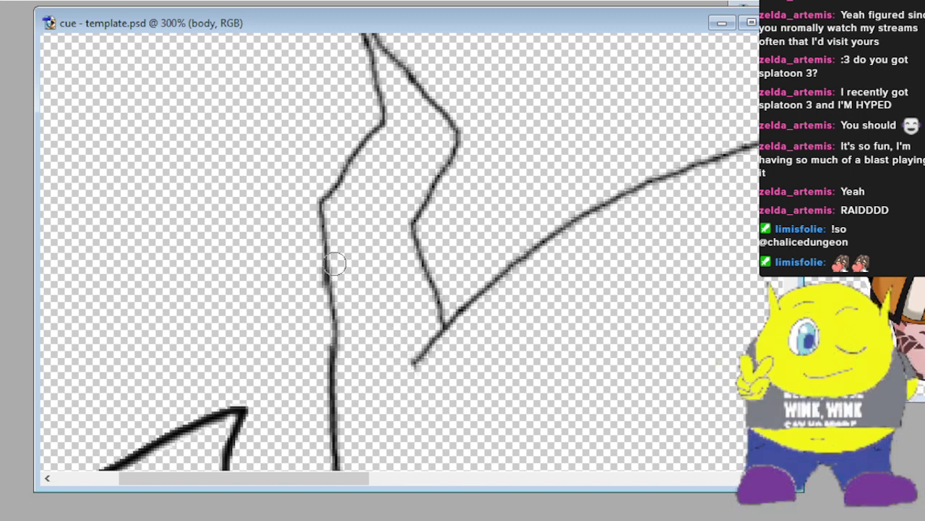
{"action": "left_click_drag", "start_coordinate": [331, 346], "coordinate": [334, 373]}
{"action": "scroll", "coordinate": [334, 372], "scroll_direction": "down", "scroll_amount": 3}
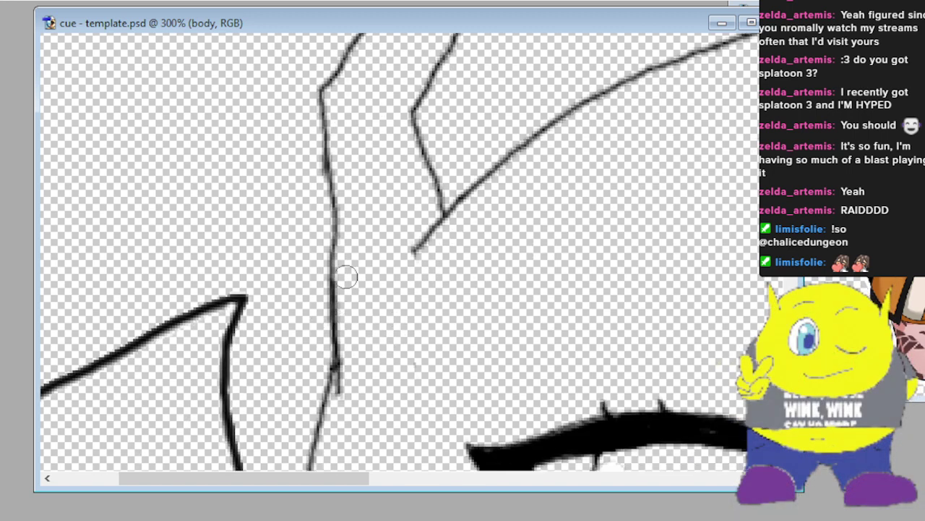
{"action": "mouse_move", "coordinate": [313, 242]}
{"action": "left_mouse_down"}
{"action": "mouse_move", "coordinate": [334, 289]}
{"action": "mouse_move", "coordinate": [330, 367]}
{"action": "left_mouse_up"}
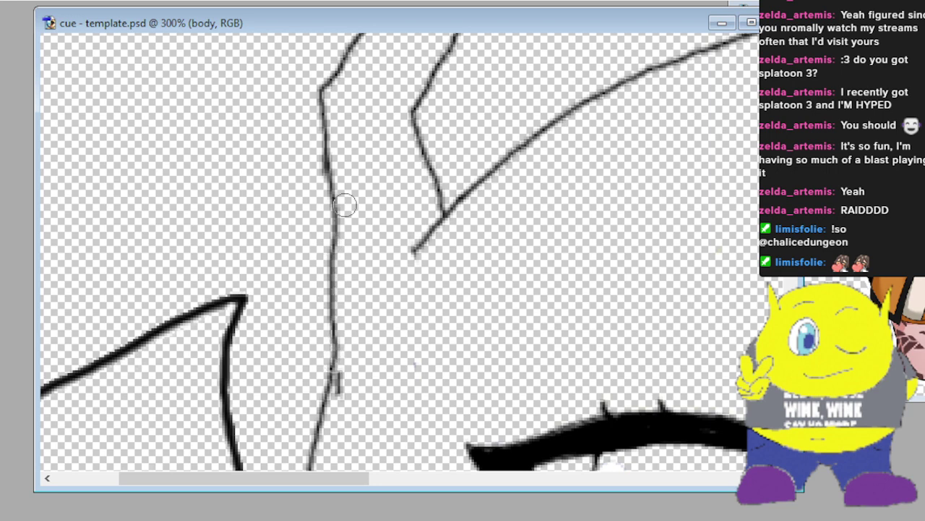
{"action": "scroll", "coordinate": [375, 277], "scroll_direction": "up", "scroll_amount": 1}
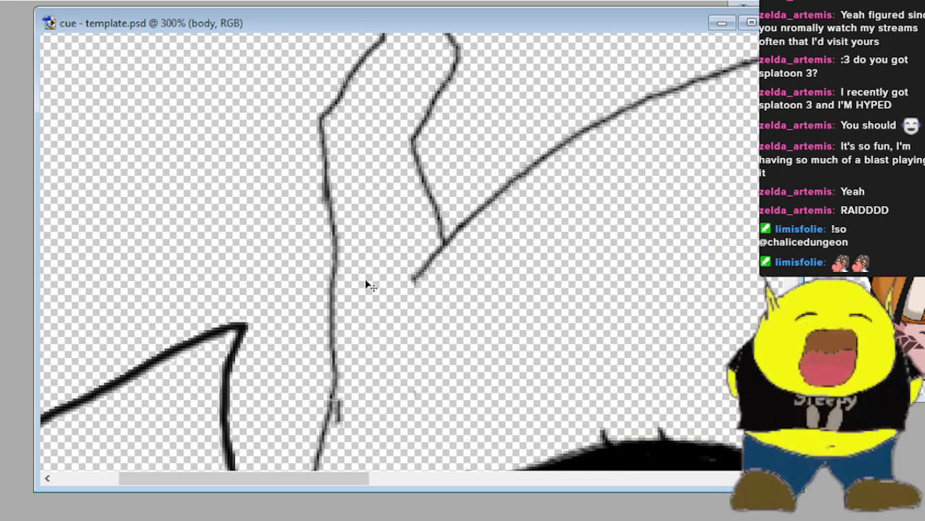
Compare the new horn with the whole head and erase the lower part of its outer edge on the skirt layer.
{"action": "key", "text": "ctrl+minus"}
{"action": "key", "text": "ctrl+minus"}
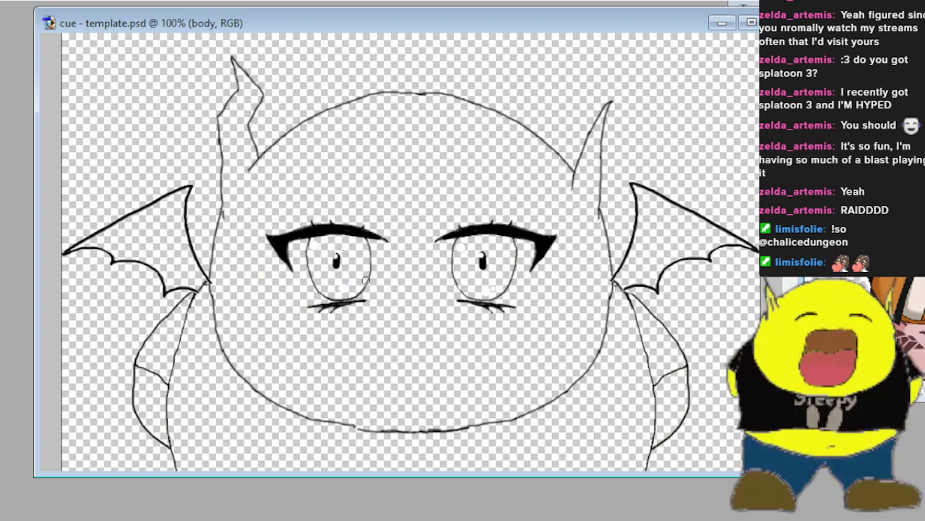
{"action": "key", "text": "ctrl+plus"}
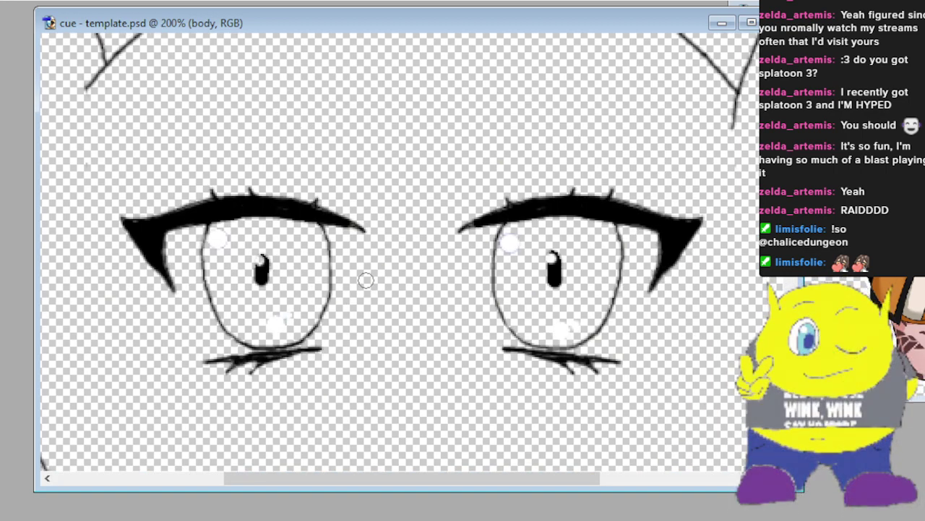
{"action": "left_click_drag", "start_coordinate": [563, 479], "coordinate": [404, 477]}
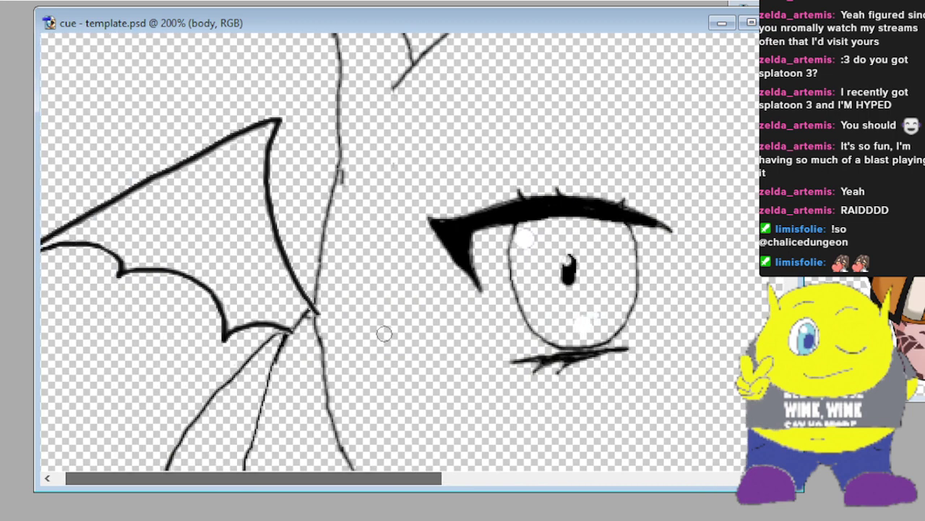
{"action": "scroll", "coordinate": [379, 321], "scroll_direction": "up", "scroll_amount": 5}
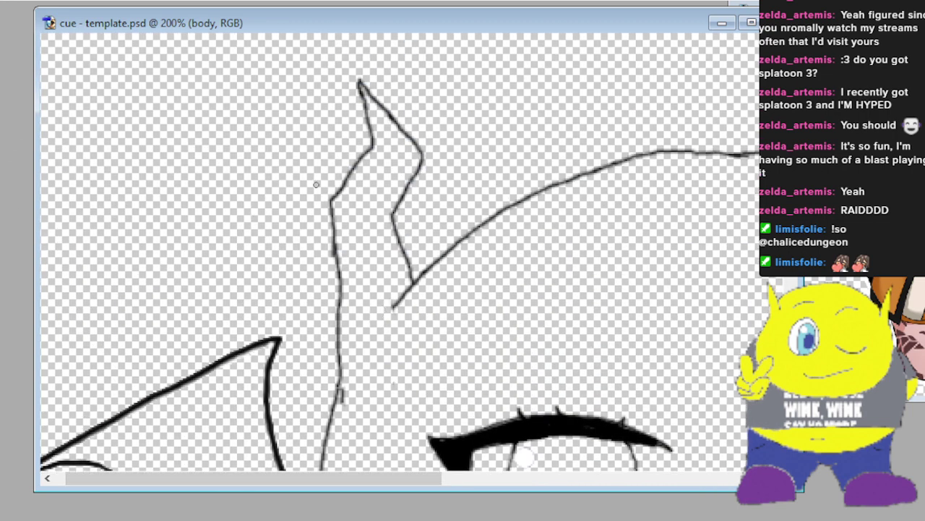
{"action": "key", "text": "alt+bracketleft"}
{"action": "left_click_drag", "start_coordinate": [333, 193], "coordinate": [343, 293]}
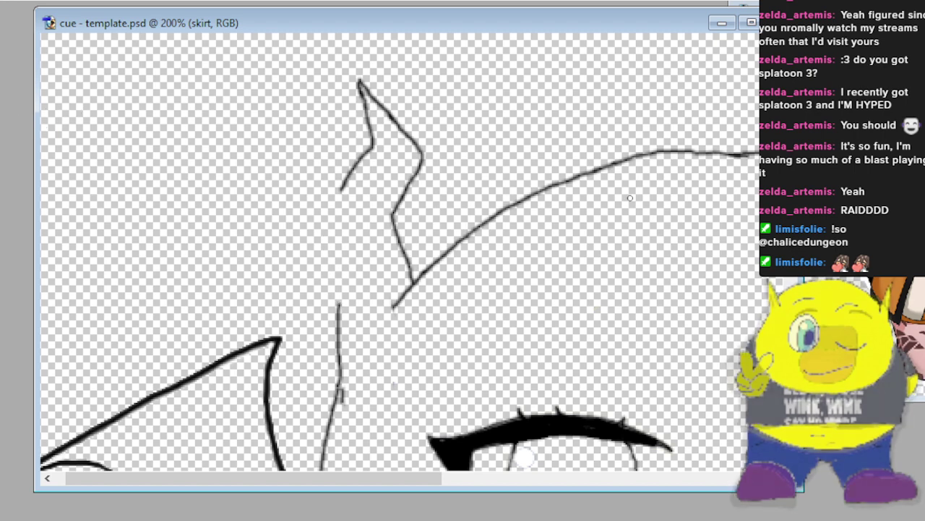
Redraw the lower part of the left-hand horn's outer edge, join it to the upper bend and erase the overshoot.
{"action": "key", "text": "ctrl+plus"}
{"action": "key", "text": "ctrl+plus"}
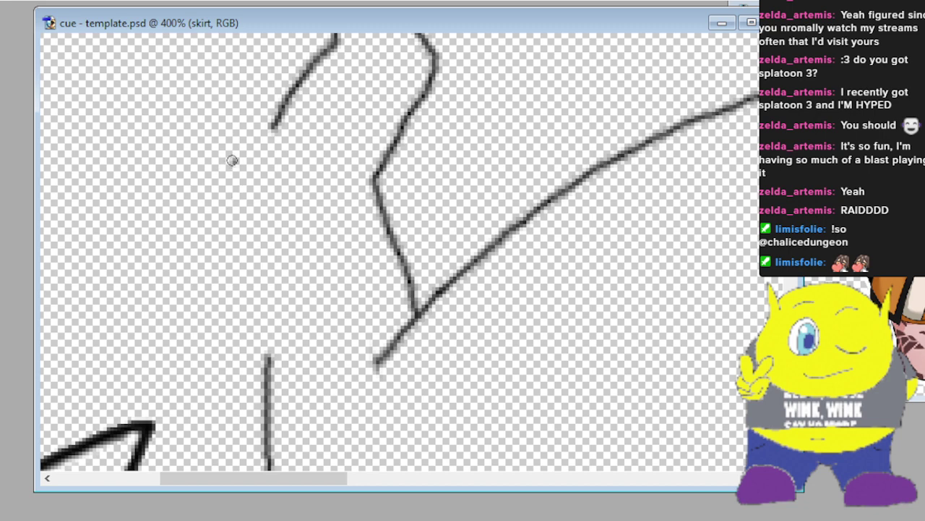
{"action": "left_click_drag", "start_coordinate": [232, 159], "coordinate": [263, 399]}
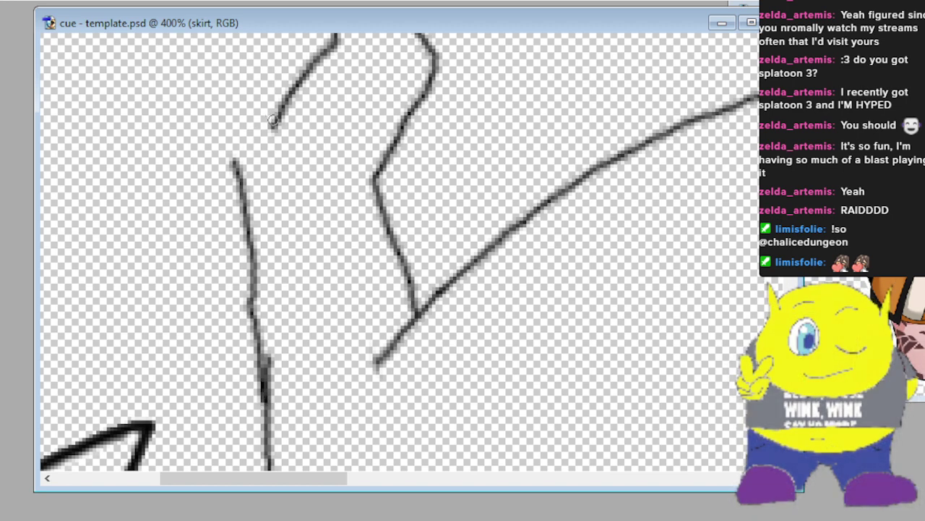
{"action": "mouse_move", "coordinate": [273, 121]}
{"action": "left_mouse_down"}
{"action": "mouse_move", "coordinate": [235, 200]}
{"action": "mouse_move", "coordinate": [240, 185]}
{"action": "left_mouse_up"}
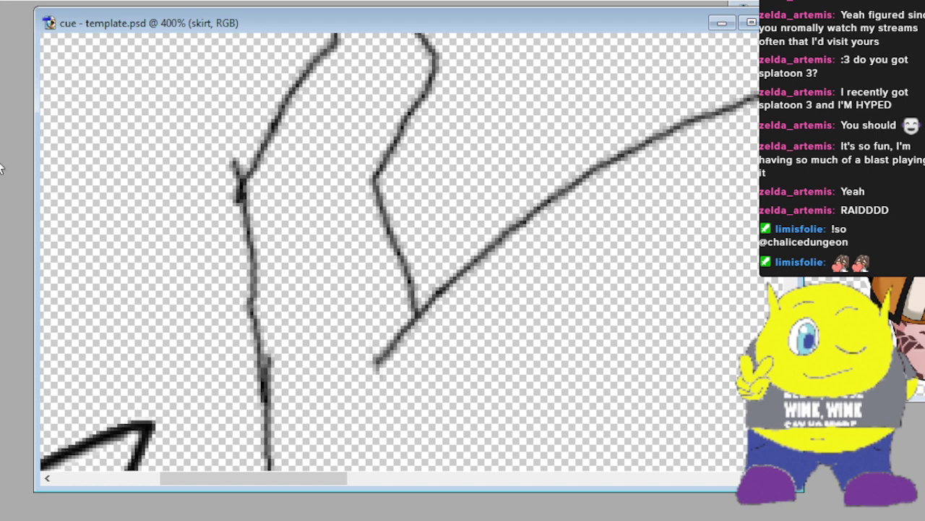
{"action": "left_click_drag", "start_coordinate": [221, 151], "coordinate": [219, 192]}
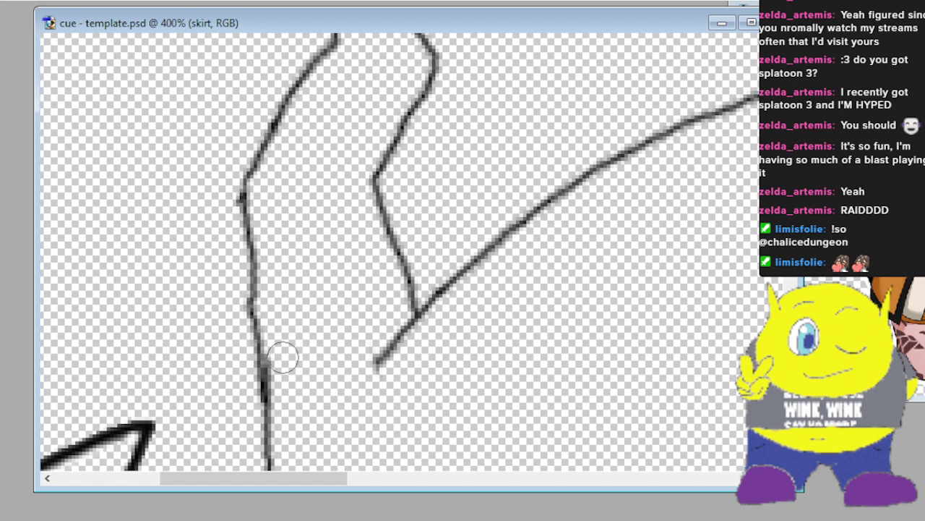
Erase the loose end of the head outline inside the left-hand horn's base on the body layer.
{"action": "scroll", "coordinate": [364, 347], "scroll_direction": "down", "scroll_amount": 4}
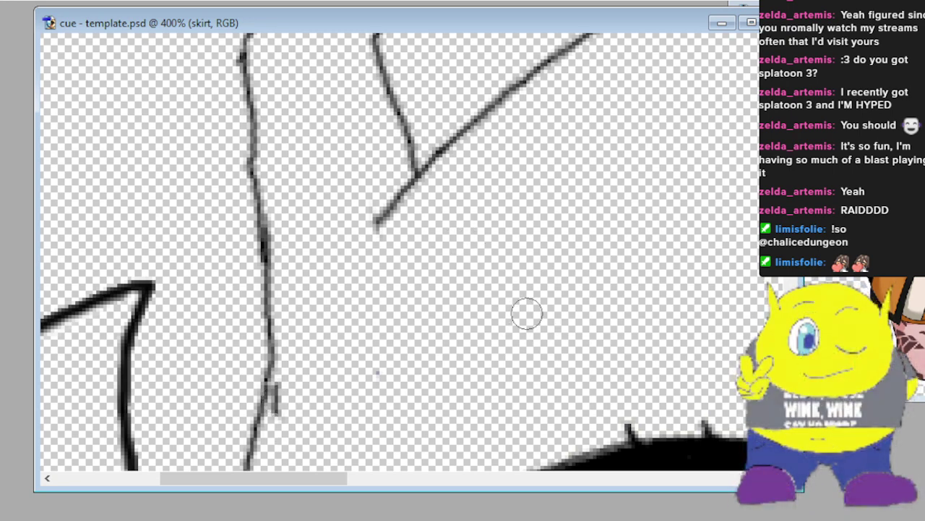
{"action": "key", "text": "alt+bracketleft"}
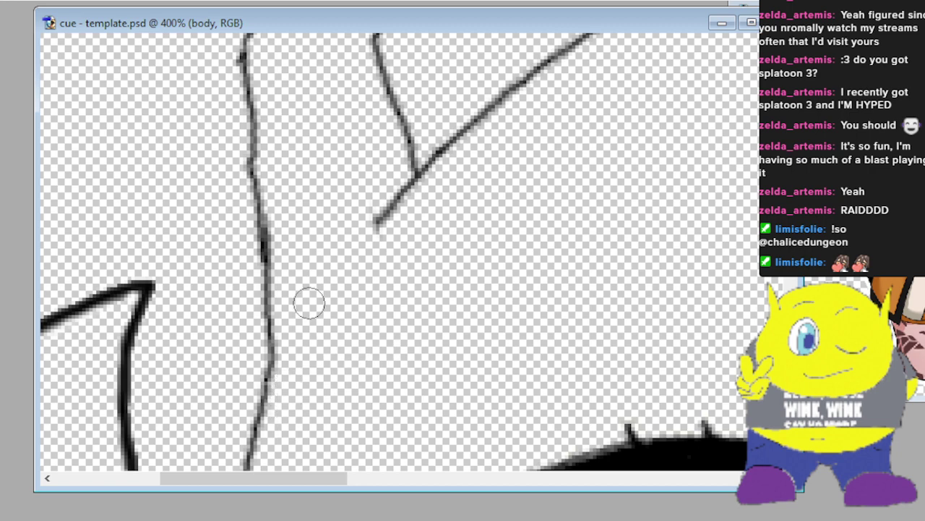
{"action": "mouse_move", "coordinate": [376, 246]}
{"action": "left_mouse_down"}
{"action": "mouse_move", "coordinate": [366, 226]}
{"action": "mouse_move", "coordinate": [395, 186]}
{"action": "left_mouse_up"}
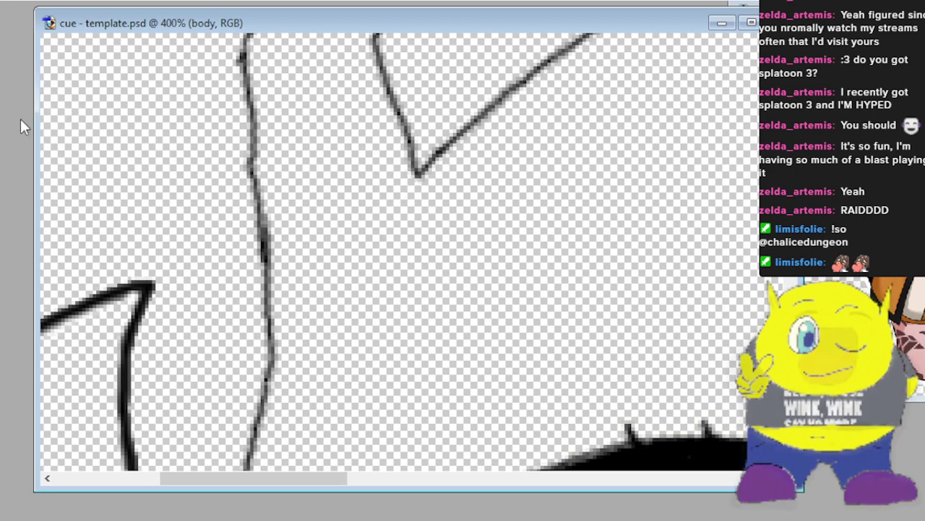
Draw the head outline across the left-hand horn's base on the skirt layer, connecting its outer and inner edges.
{"action": "scroll", "coordinate": [398, 109], "scroll_direction": "down", "scroll_amount": 2}
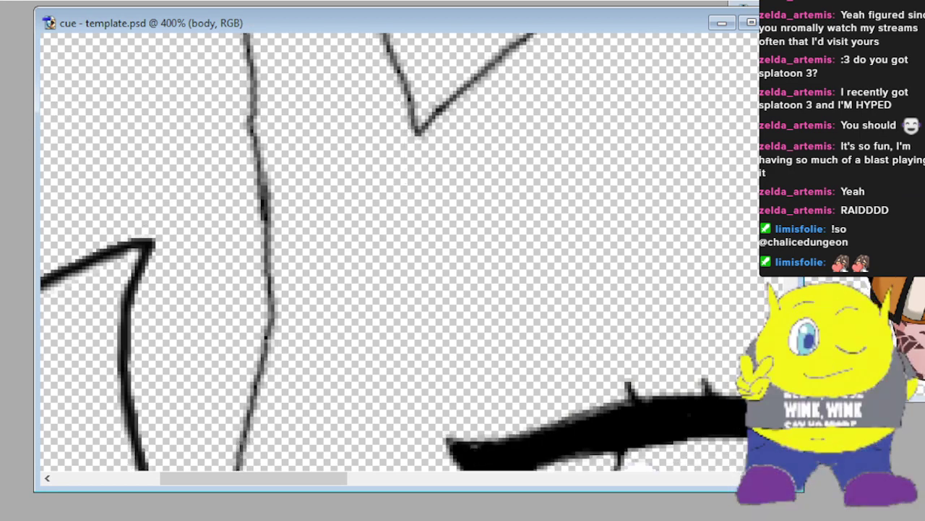
{"action": "key", "text": "alt+bracketleft"}
{"action": "left_click_drag", "start_coordinate": [420, 132], "coordinate": [367, 209]}
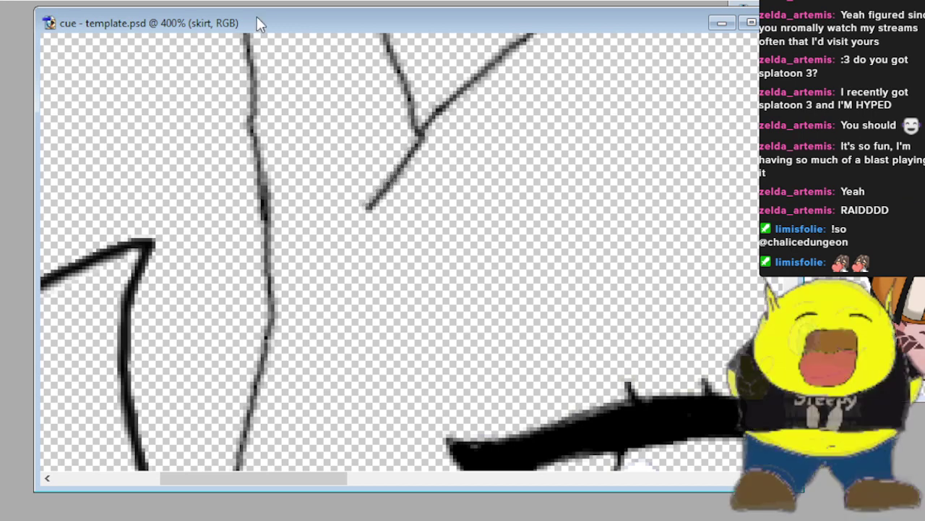
{"action": "key", "text": "ctrl+z"}
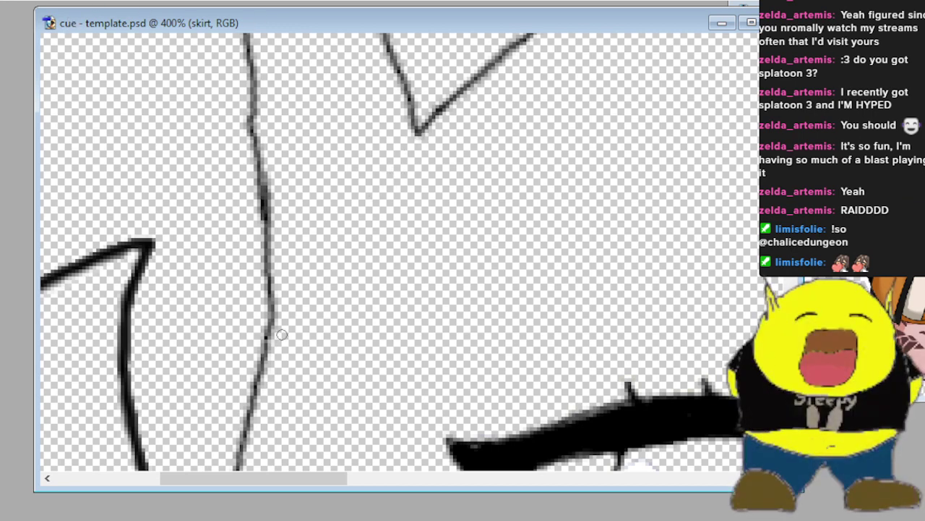
{"action": "left_click_drag", "start_coordinate": [276, 315], "coordinate": [388, 165]}
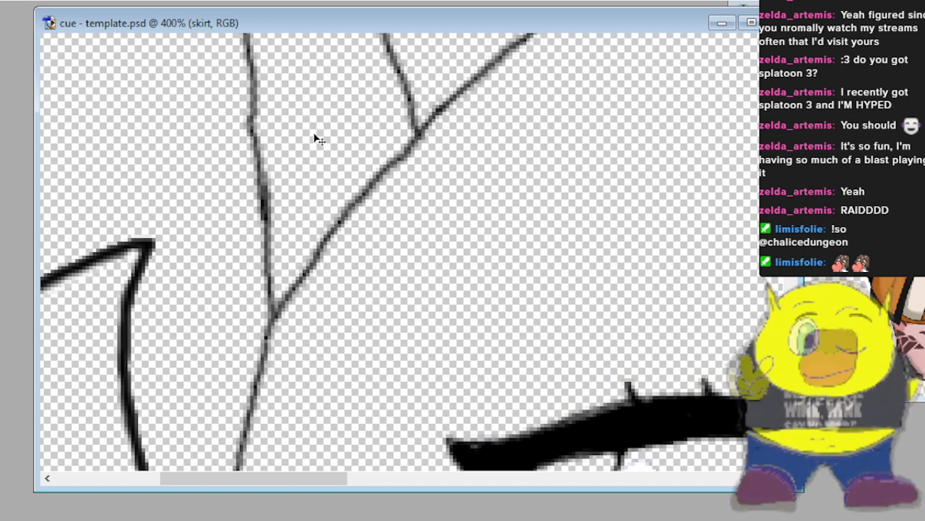
Copy the finished left-hand horn into a new document and flip it horizontally.
{"action": "key", "text": "ctrl+minus"}
{"action": "key", "text": "ctrl+minus"}
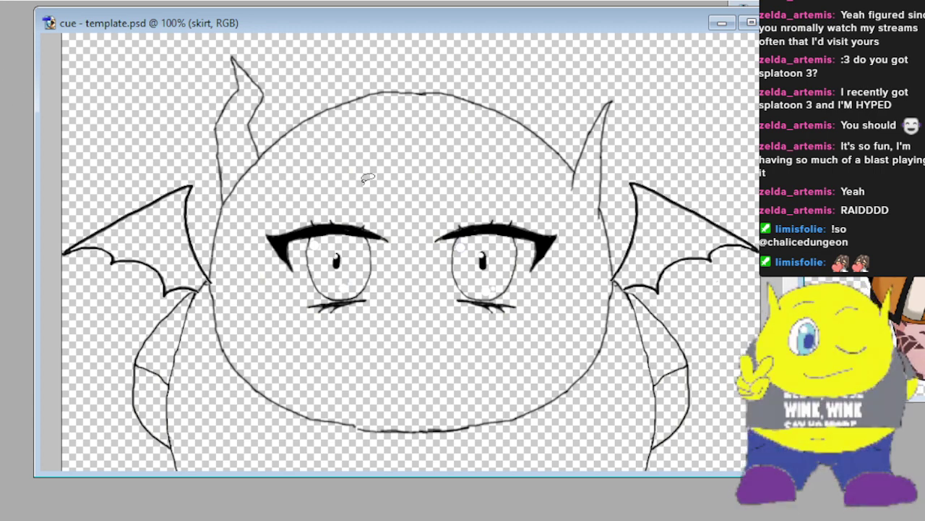
{"action": "mouse_move", "coordinate": [297, 156]}
{"action": "left_mouse_down"}
{"action": "mouse_move", "coordinate": [303, 94]}
{"action": "mouse_move", "coordinate": [289, 69]}
{"action": "mouse_move", "coordinate": [255, 52]}
{"action": "mouse_move", "coordinate": [213, 56]}
{"action": "mouse_move", "coordinate": [195, 138]}
{"action": "mouse_move", "coordinate": [215, 206]}
{"action": "mouse_move", "coordinate": [257, 196]}
{"action": "mouse_move", "coordinate": [299, 155]}
{"action": "left_mouse_up"}
{"action": "key", "text": "ctrl+n"}
{"action": "key", "text": "ctrl+v"}
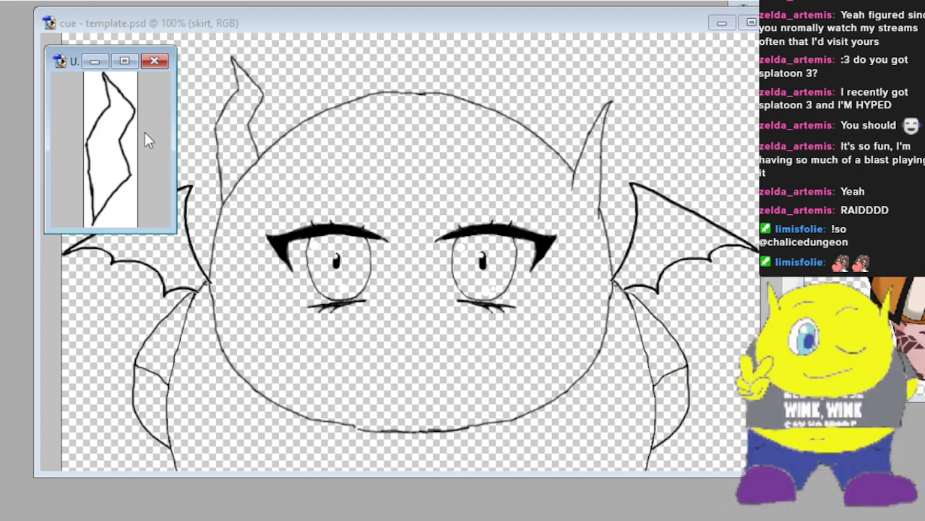
{"action": "key", "text": "ctrl+z"}
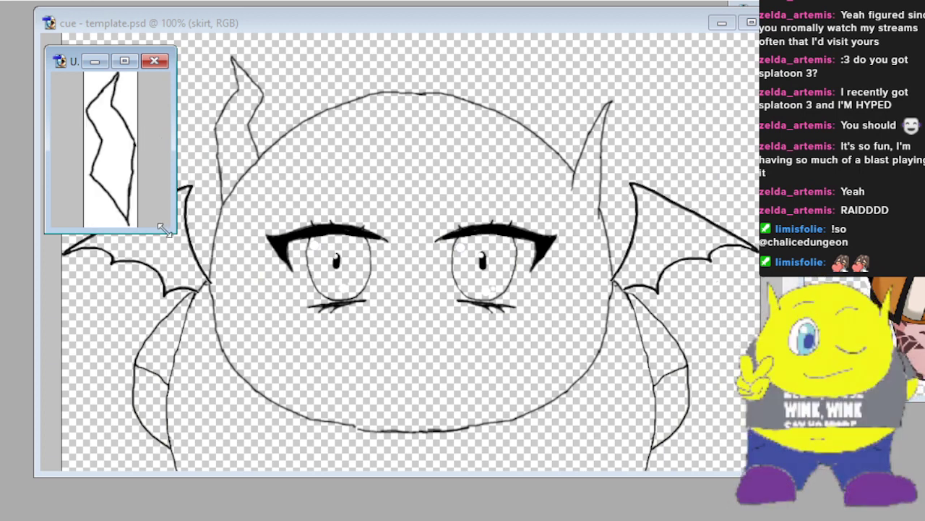
{"action": "left_click_drag", "start_coordinate": [175, 232], "coordinate": [245, 292]}
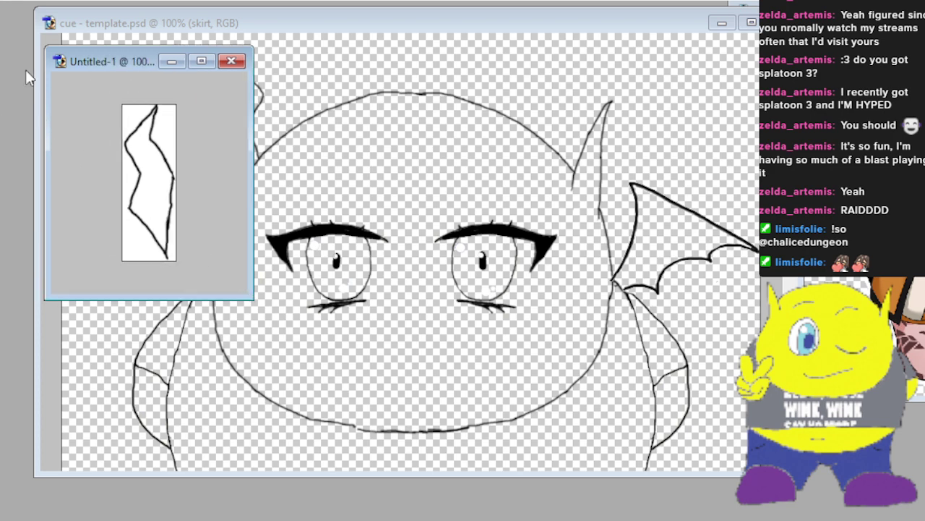
Copy the mirrored horn into the template and position it on the right-hand side of the head.
{"action": "key", "text": "ctrl+a"}
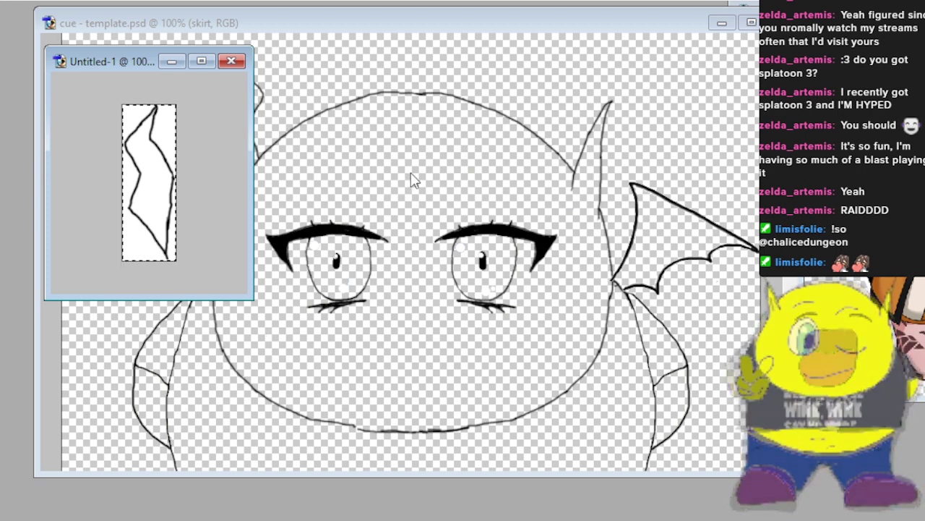
{"action": "left_click", "coordinate": [475, 132]}
{"action": "left_click_drag", "start_coordinate": [526, 121], "coordinate": [595, 192]}
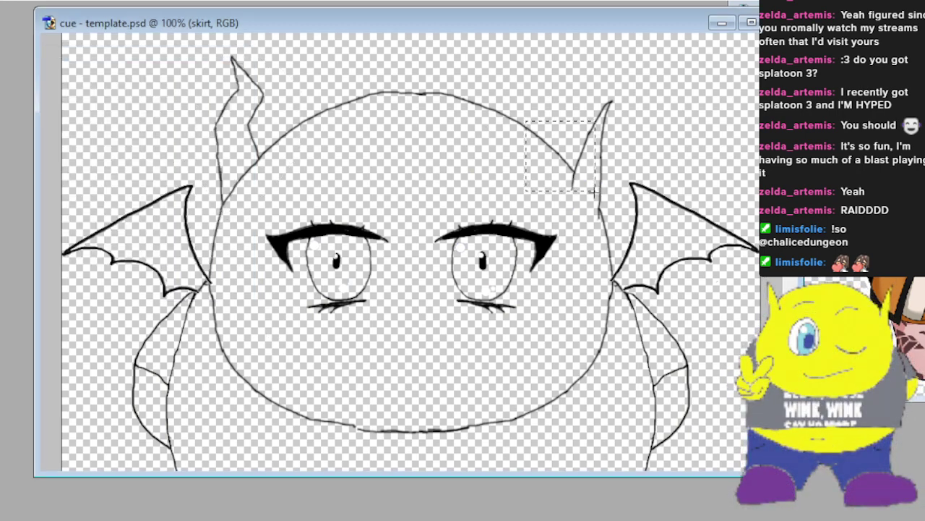
{"action": "key", "text": "ctrl+v"}
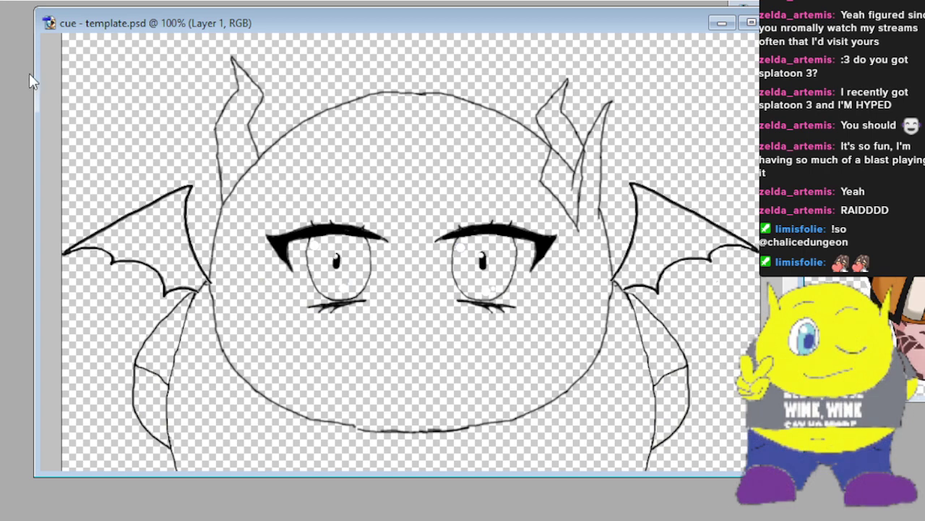
{"action": "left_click_drag", "start_coordinate": [577, 198], "coordinate": [597, 177]}
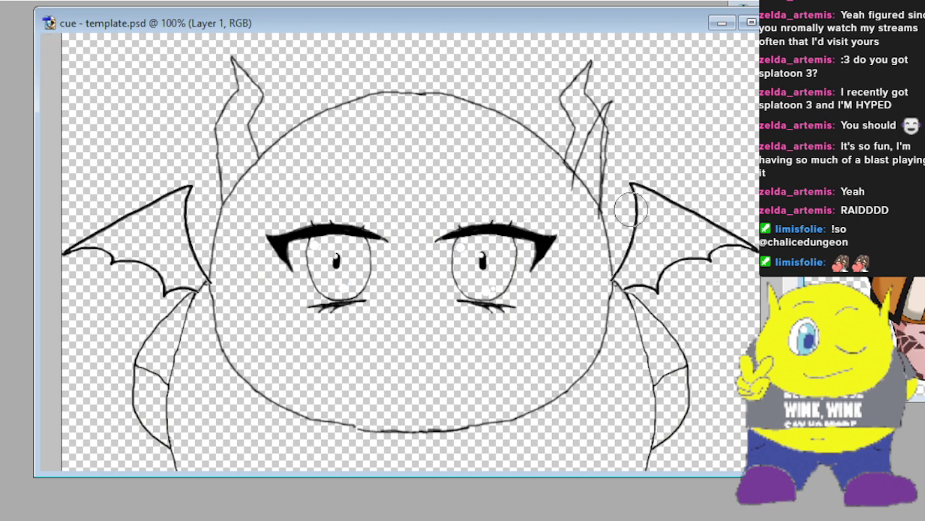
Erase the old right-hand ear lines and the head outline stub around the new horn on the body layer.
{"action": "left_click_drag", "start_coordinate": [612, 102], "coordinate": [587, 155]}
{"action": "key", "text": "alt+["}
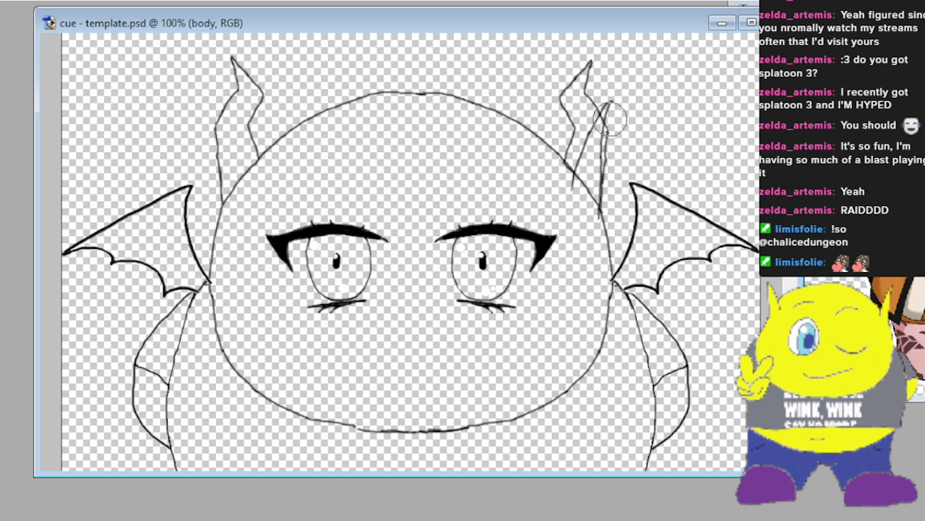
{"action": "mouse_move", "coordinate": [615, 137]}
{"action": "left_mouse_down"}
{"action": "mouse_move", "coordinate": [596, 112]}
{"action": "mouse_move", "coordinate": [590, 157]}
{"action": "left_mouse_up"}
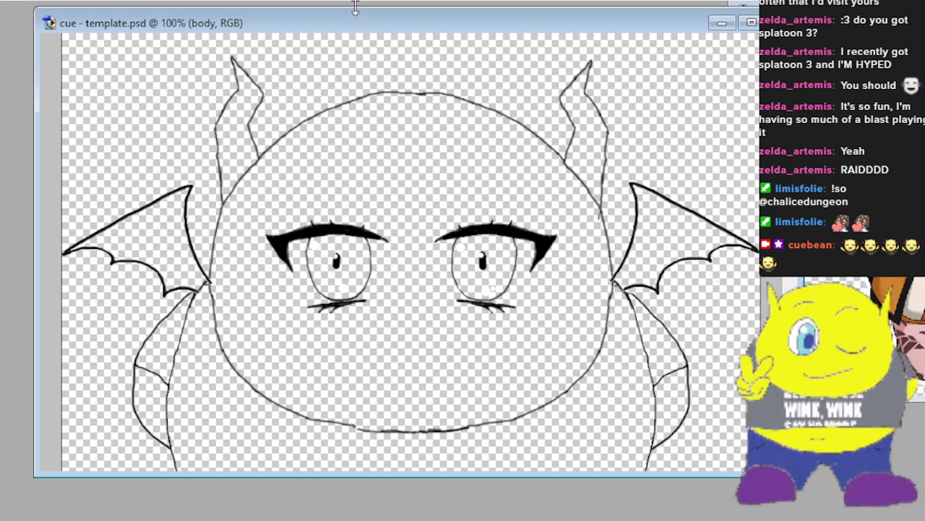
Draw a thin, gently curved smile centred below the eyes on the body layer.
{"action": "scroll", "coordinate": [405, 104], "scroll_direction": "down", "scroll_amount": 1}
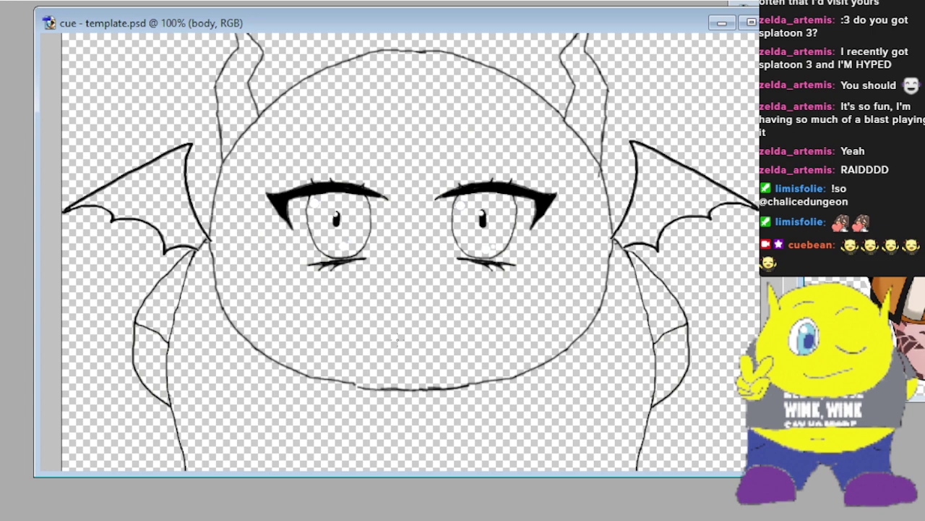
{"action": "key", "text": "ctrl+plus"}
{"action": "key", "text": "ctrl+plus"}
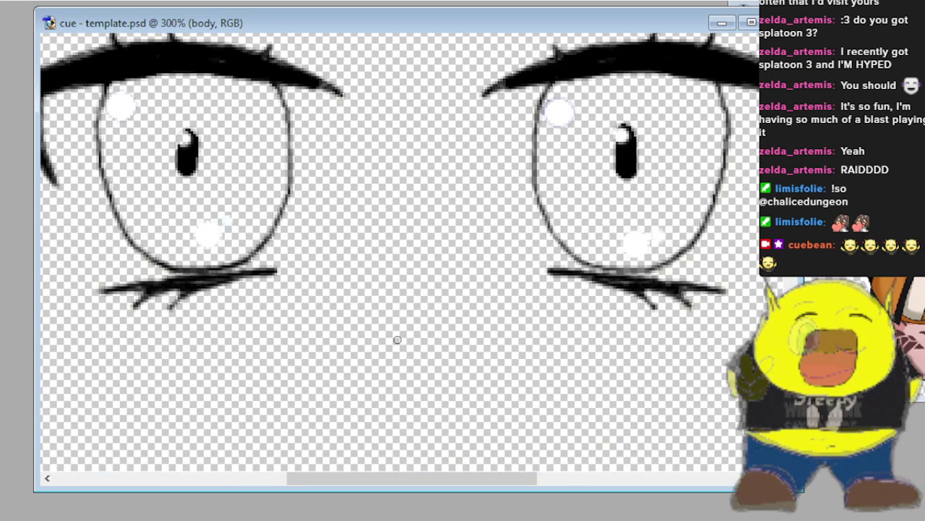
{"action": "scroll", "coordinate": [453, 354], "scroll_direction": "down", "scroll_amount": 2}
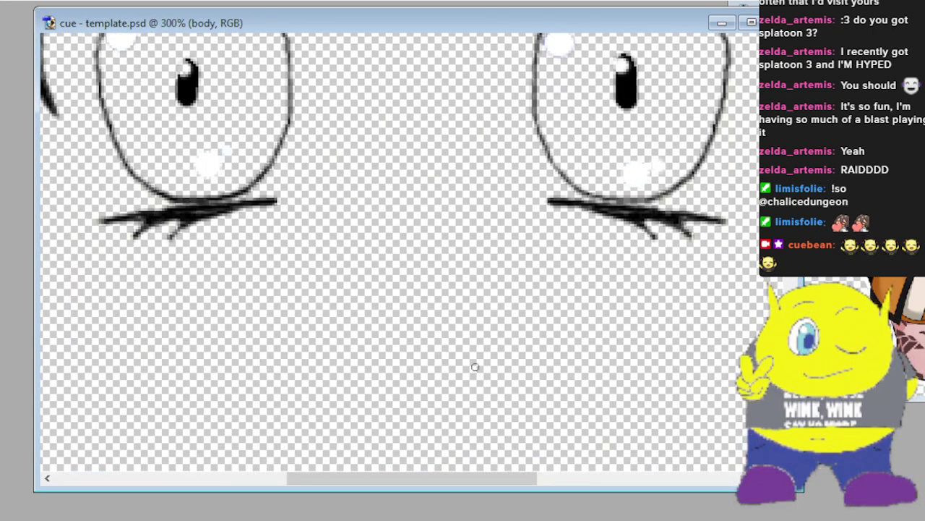
{"action": "mouse_move", "coordinate": [539, 357]}
{"action": "left_mouse_down"}
{"action": "mouse_move", "coordinate": [470, 377]}
{"action": "mouse_move", "coordinate": [367, 364]}
{"action": "left_mouse_up"}
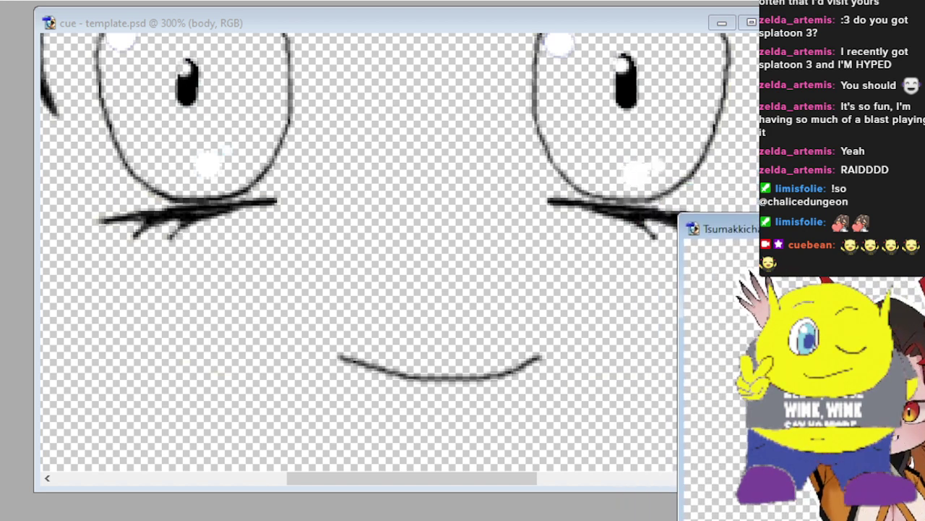
Bring up the Tsumakkichan reference pictures and narrow the template window so they show beside it.
{"action": "scroll", "coordinate": [623, 169], "scroll_direction": "up", "scroll_amount": 3}
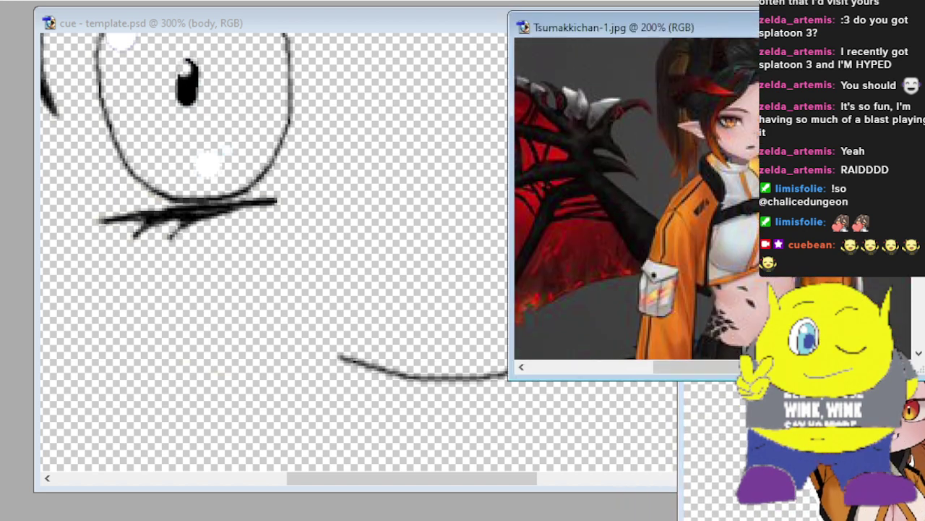
{"action": "left_click", "coordinate": [386, 97]}
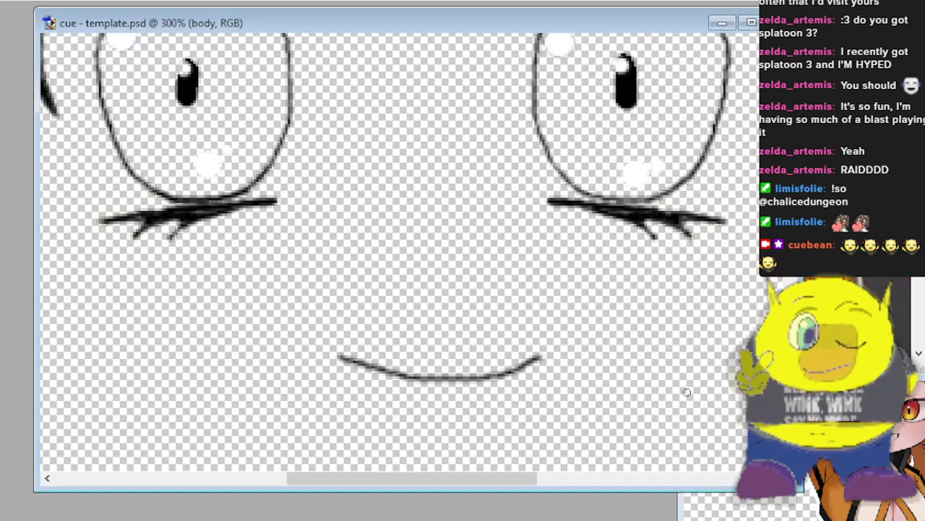
{"action": "key", "text": "alt+Tab"}
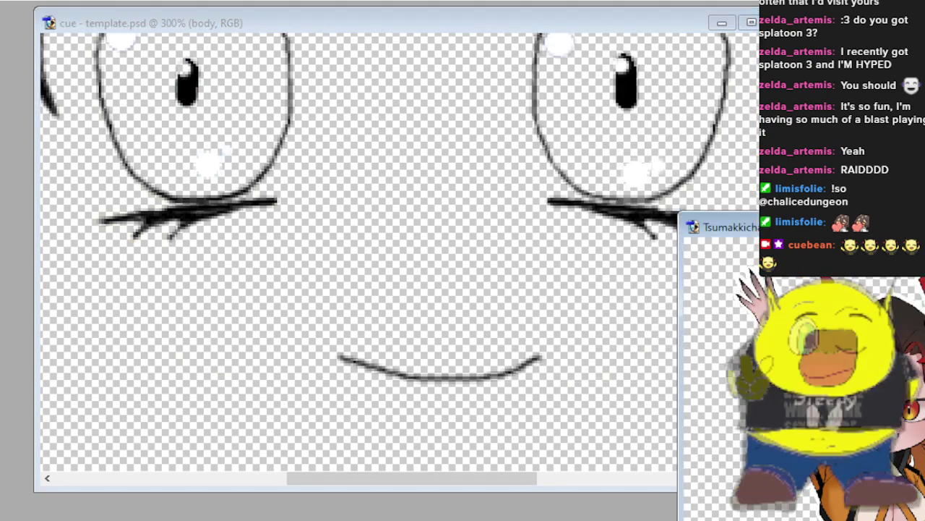
{"action": "left_click_drag", "start_coordinate": [723, 226], "coordinate": [697, 215]}
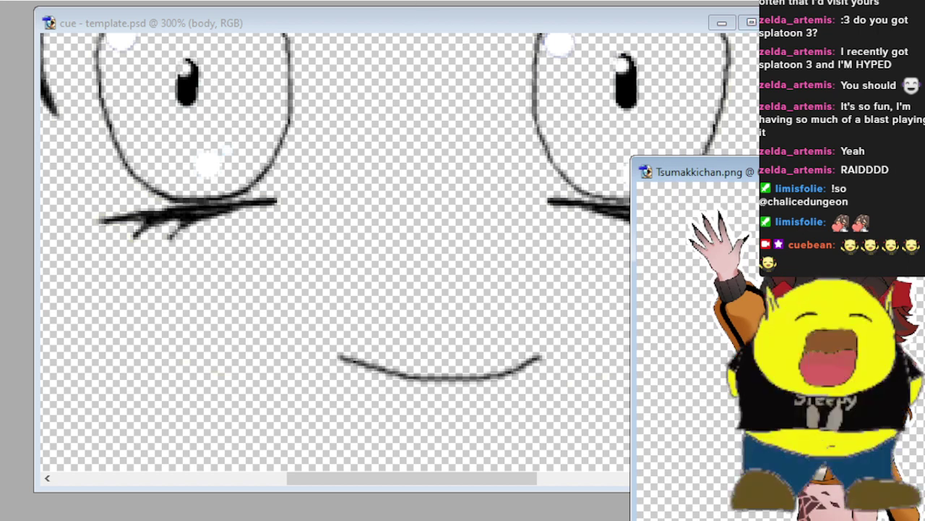
{"action": "left_click_drag", "start_coordinate": [805, 103], "coordinate": [660, 104]}
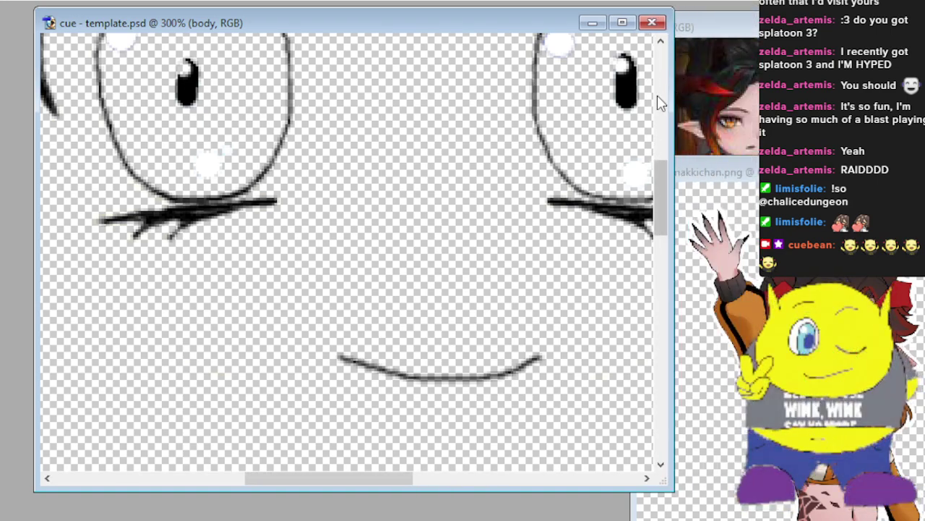
Try to draw a bent hair line on the forehead above the right-hand eye, and undo it.
{"action": "key", "text": "ctrl+minus"}
{"action": "key", "text": "ctrl+minus"}
{"action": "key", "text": "ctrl+minus"}
{"action": "key", "text": "ctrl+minus"}
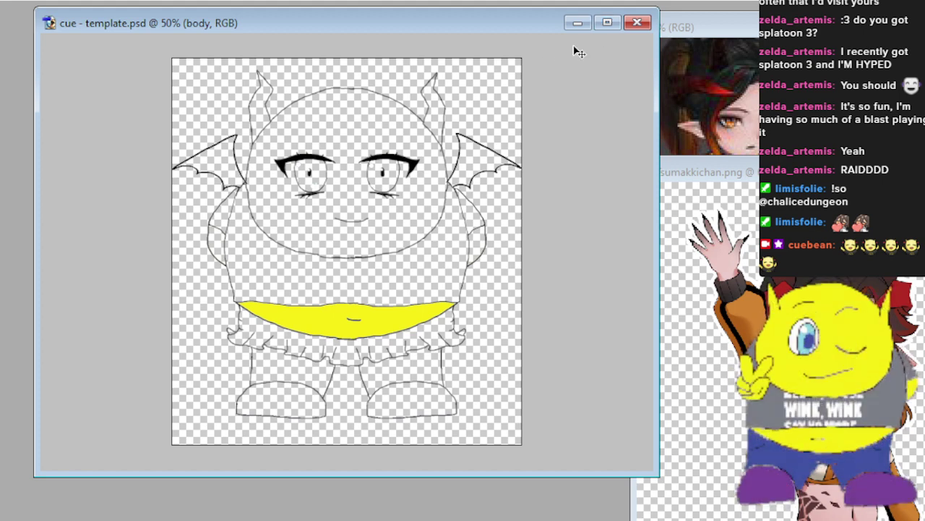
{"action": "key", "text": "ctrl+plus"}
{"action": "key", "text": "ctrl+plus"}
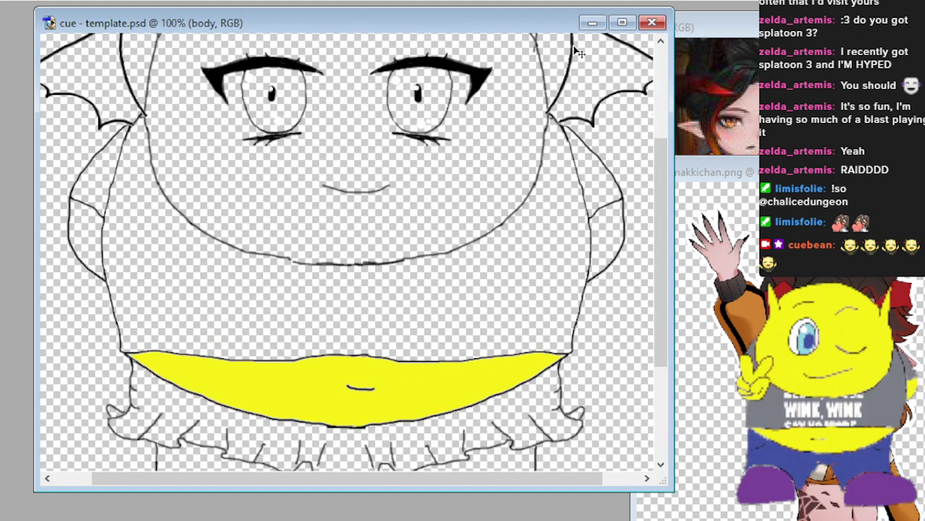
{"action": "scroll", "coordinate": [489, 169], "scroll_direction": "up", "scroll_amount": 1}
{"action": "scroll", "coordinate": [490, 168], "scroll_direction": "up", "scroll_amount": 3}
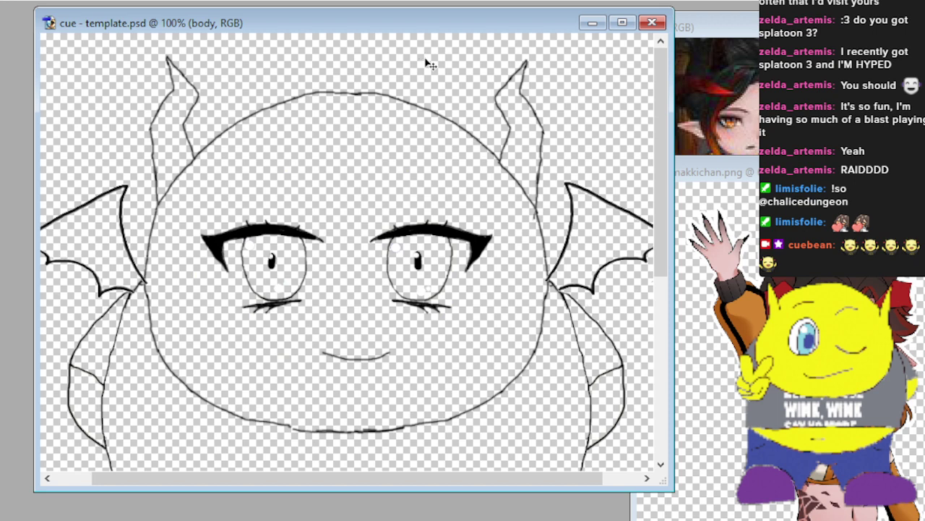
{"action": "key", "text": "ctrl+plus"}
{"action": "scroll", "coordinate": [509, 325], "scroll_direction": "up", "scroll_amount": 1}
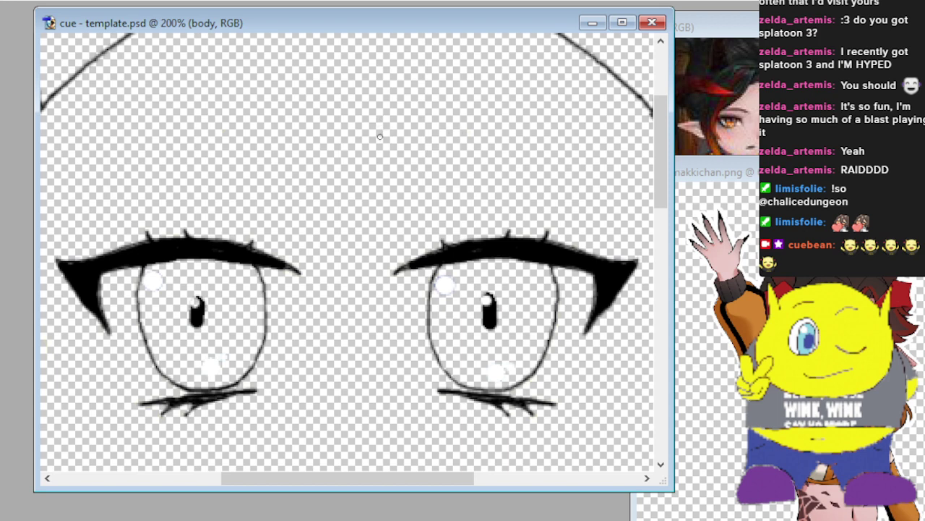
{"action": "mouse_move", "coordinate": [380, 136]}
{"action": "left_mouse_down"}
{"action": "mouse_move", "coordinate": [417, 96]}
{"action": "mouse_move", "coordinate": [485, 136]}
{"action": "mouse_move", "coordinate": [559, 207]}
{"action": "left_mouse_up"}
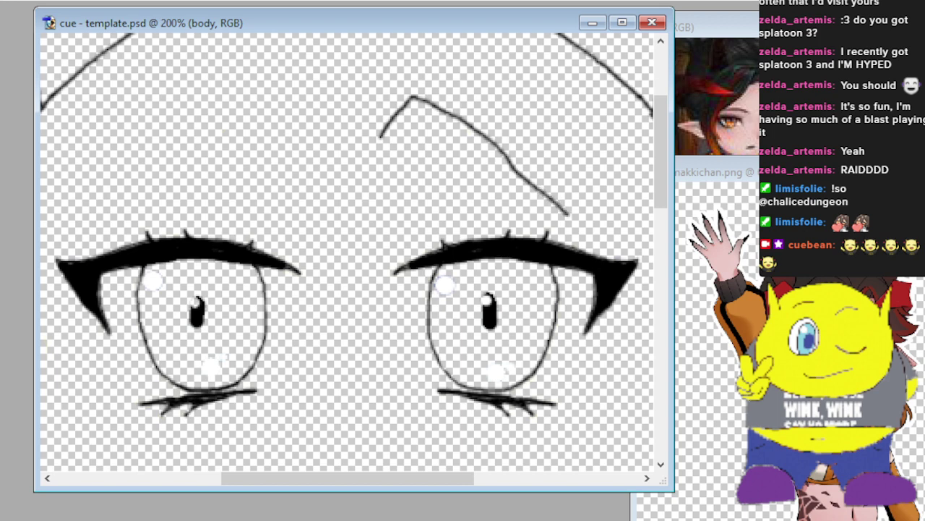
{"action": "key", "text": "ctrl+z"}
Draw a curved hair tuft from the right-hand eye's outer corner across the head outline, ending in jagged points, on the body layer.
{"action": "scroll", "coordinate": [389, 282], "scroll_direction": "down", "scroll_amount": 3}
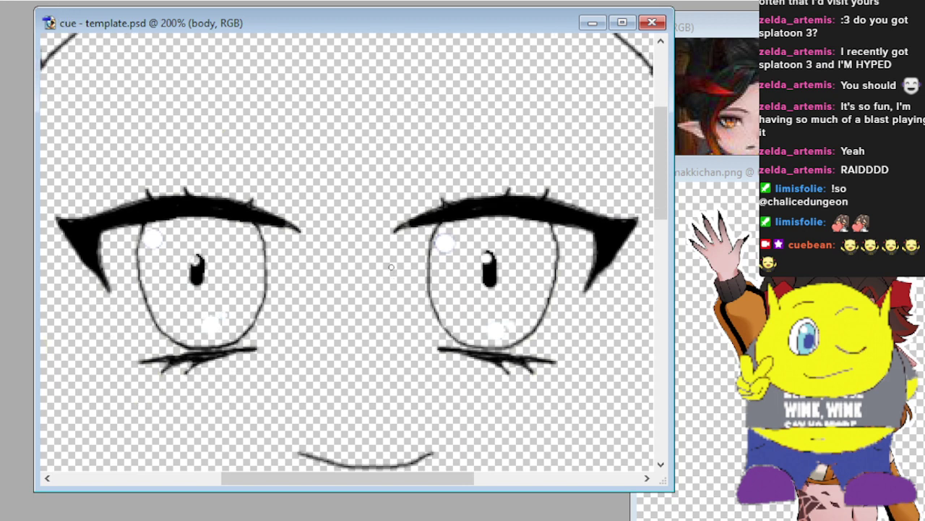
{"action": "left_click_drag", "start_coordinate": [427, 479], "coordinate": [520, 481]}
{"action": "scroll", "coordinate": [347, 308], "scroll_direction": "down", "scroll_amount": 3}
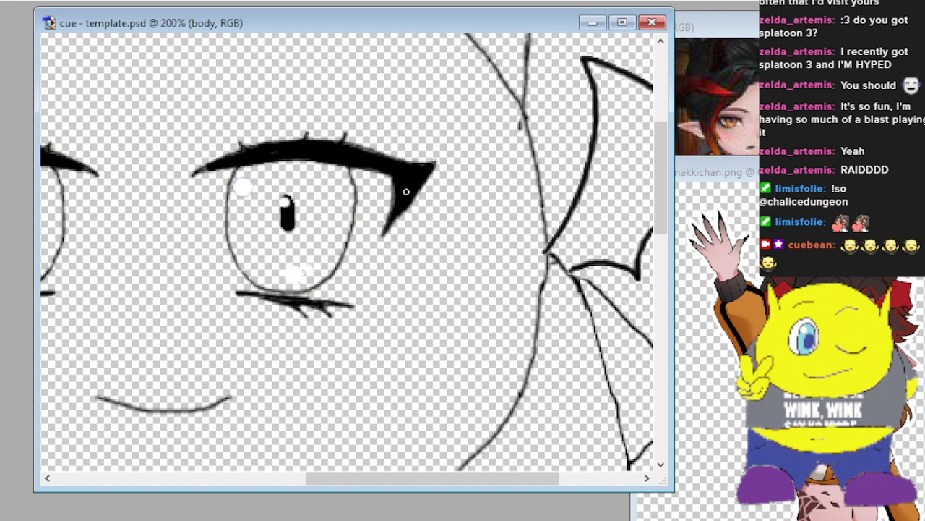
{"action": "mouse_move", "coordinate": [406, 192]}
{"action": "left_mouse_down"}
{"action": "mouse_move", "coordinate": [444, 230]}
{"action": "mouse_move", "coordinate": [522, 241]}
{"action": "mouse_move", "coordinate": [529, 239]}
{"action": "mouse_move", "coordinate": [512, 221]}
{"action": "mouse_move", "coordinate": [540, 220]}
{"action": "mouse_move", "coordinate": [571, 183]}
{"action": "mouse_move", "coordinate": [542, 183]}
{"action": "left_mouse_up"}
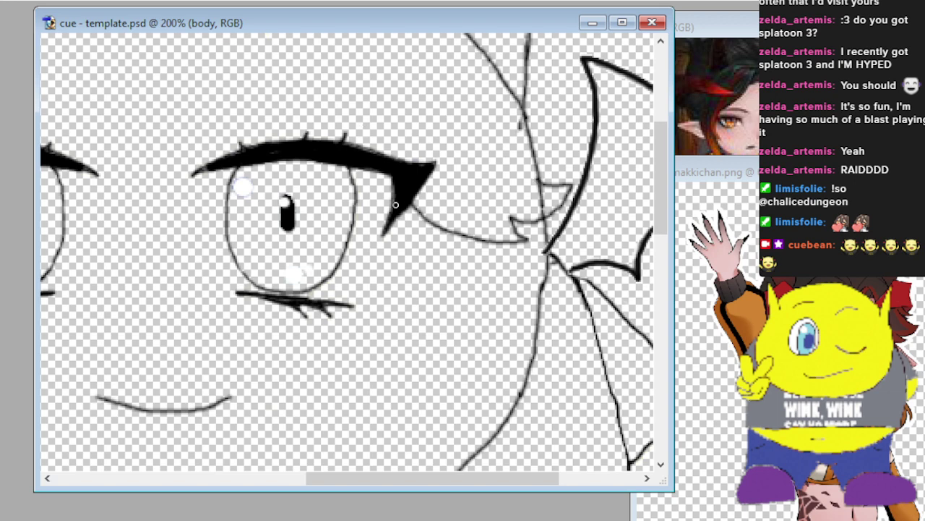
Draw a pointed hair strand arching above the right-hand eye, redraw its upper edge further out, and add a short wavy line above it.
{"action": "scroll", "coordinate": [325, 187], "scroll_direction": "up", "scroll_amount": 3}
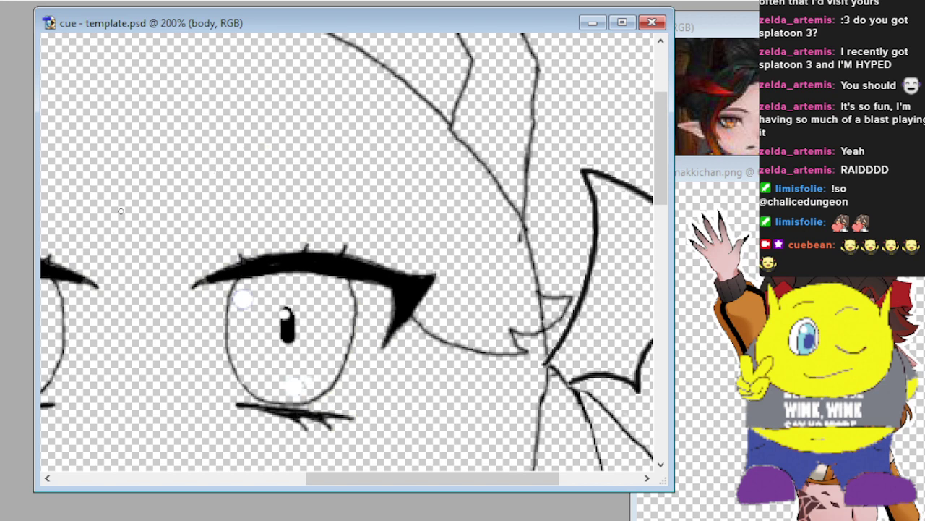
{"action": "scroll", "coordinate": [123, 230], "scroll_direction": "up", "scroll_amount": 1}
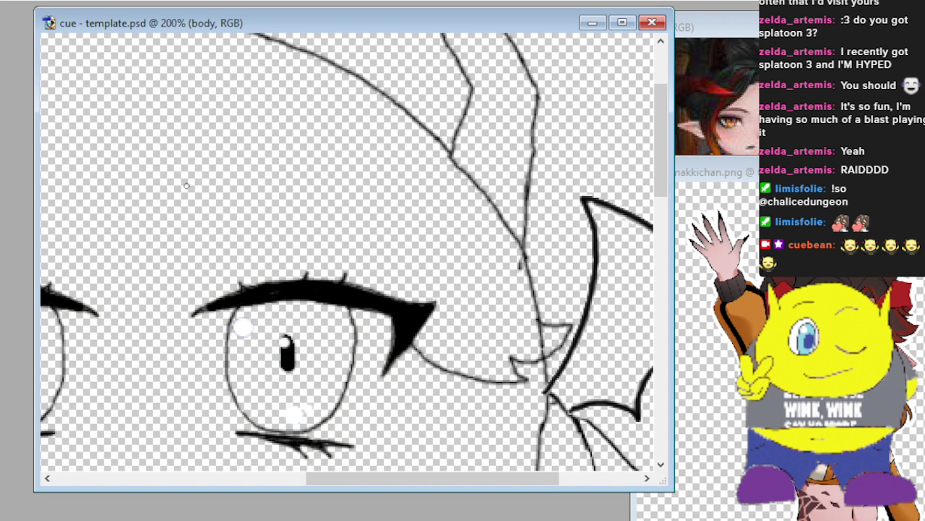
{"action": "mouse_move", "coordinate": [179, 182]}
{"action": "left_mouse_down"}
{"action": "mouse_move", "coordinate": [224, 154]}
{"action": "mouse_move", "coordinate": [325, 270]}
{"action": "left_mouse_up"}
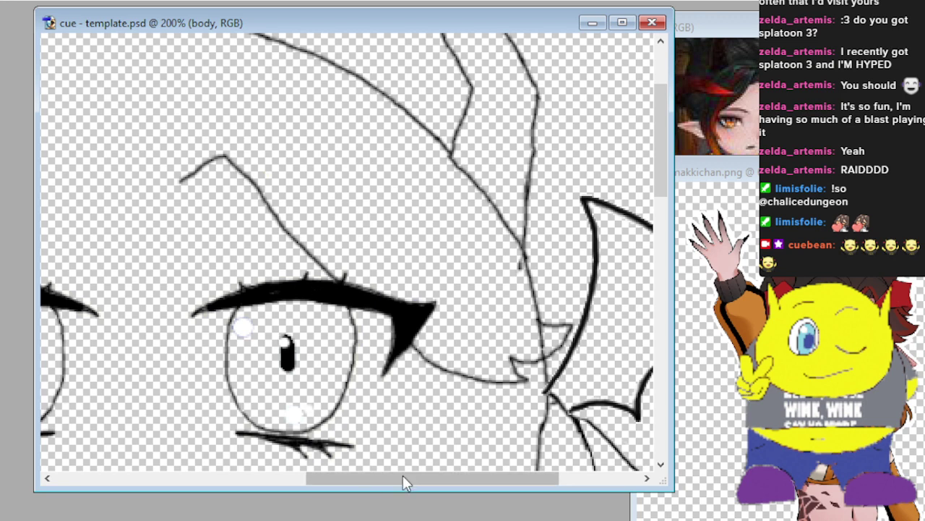
{"action": "left_click_drag", "start_coordinate": [453, 473], "coordinate": [492, 481]}
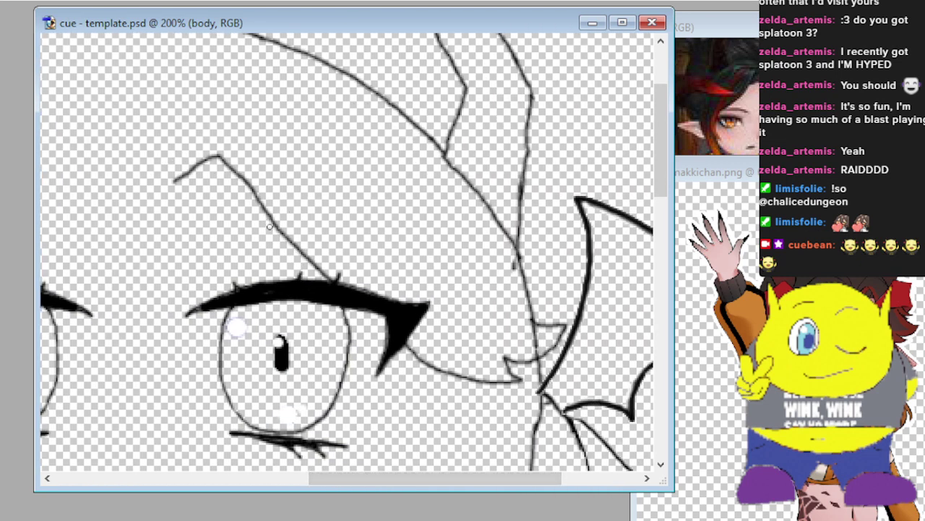
{"action": "mouse_move", "coordinate": [268, 225]}
{"action": "left_mouse_down"}
{"action": "mouse_move", "coordinate": [206, 200]}
{"action": "mouse_move", "coordinate": [152, 198]}
{"action": "left_mouse_up"}
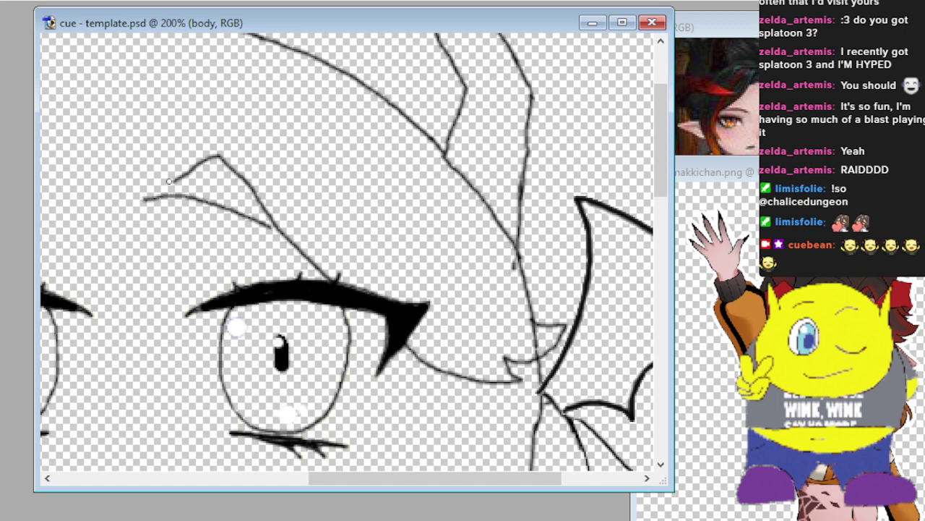
{"action": "left_click_drag", "start_coordinate": [174, 179], "coordinate": [157, 181]}
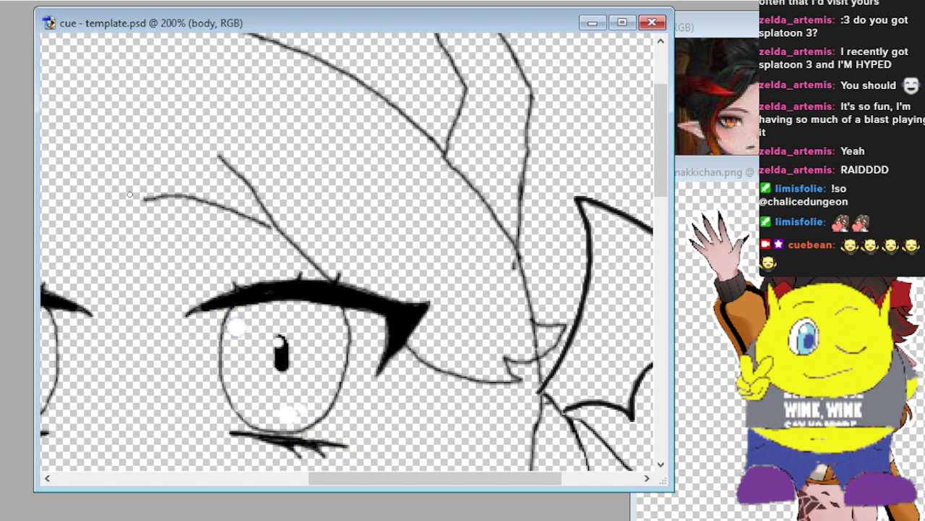
{"action": "mouse_move", "coordinate": [132, 194]}
{"action": "left_mouse_down"}
{"action": "mouse_move", "coordinate": [199, 150]}
{"action": "mouse_move", "coordinate": [216, 153]}
{"action": "left_mouse_up"}
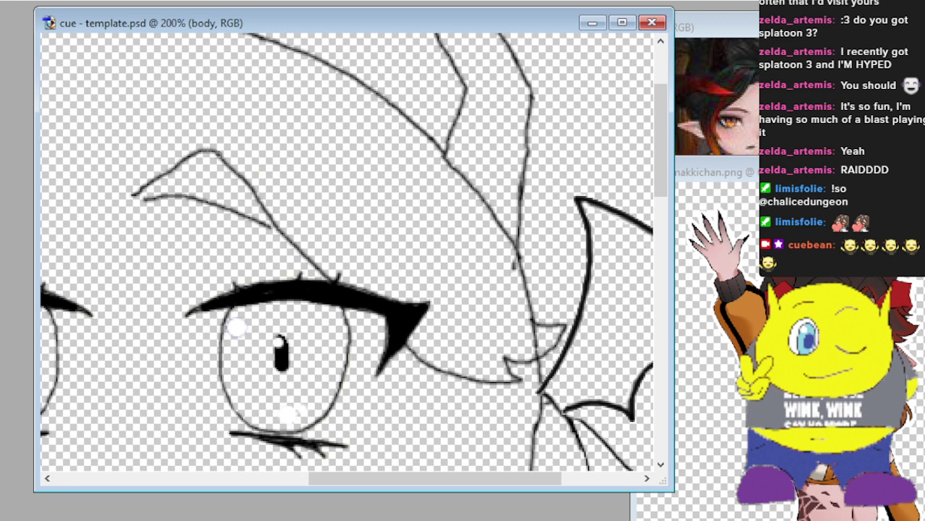
{"action": "mouse_move", "coordinate": [219, 120]}
{"action": "left_mouse_down"}
{"action": "mouse_move", "coordinate": [243, 112]}
{"action": "mouse_move", "coordinate": [291, 166]}
{"action": "left_mouse_up"}
Erase the head outline where it crosses the hair tuft beside the right-hand ear.
{"action": "scroll", "coordinate": [287, 416], "scroll_direction": "down", "scroll_amount": 4}
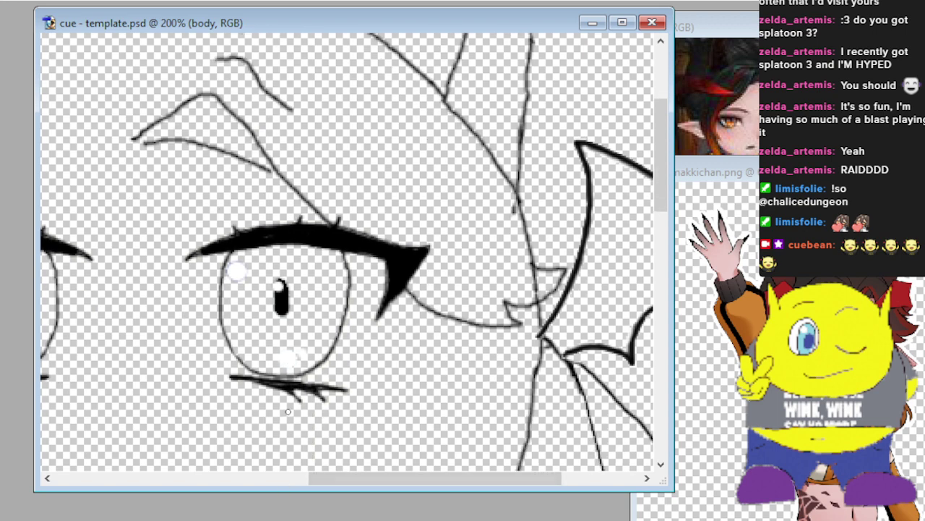
{"action": "scroll", "coordinate": [277, 398], "scroll_direction": "down", "scroll_amount": 2}
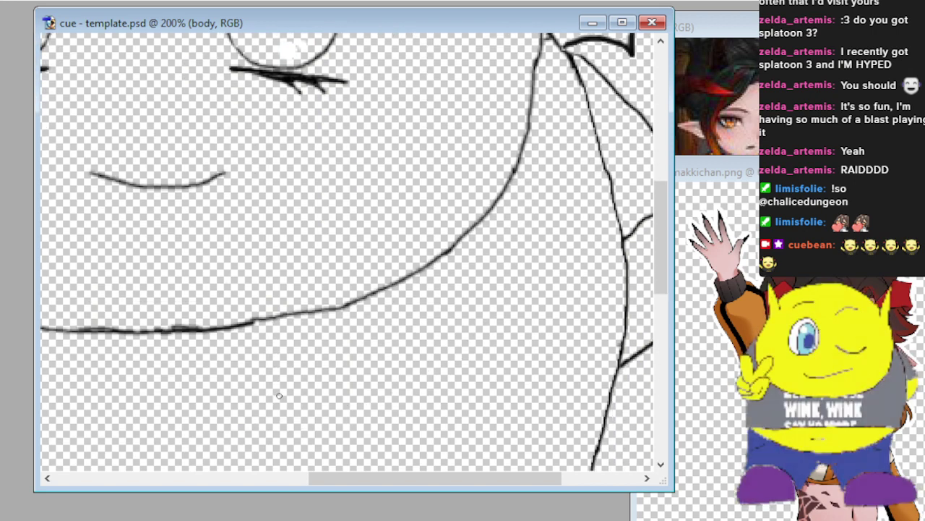
{"action": "scroll", "coordinate": [379, 246], "scroll_direction": "up", "scroll_amount": 2}
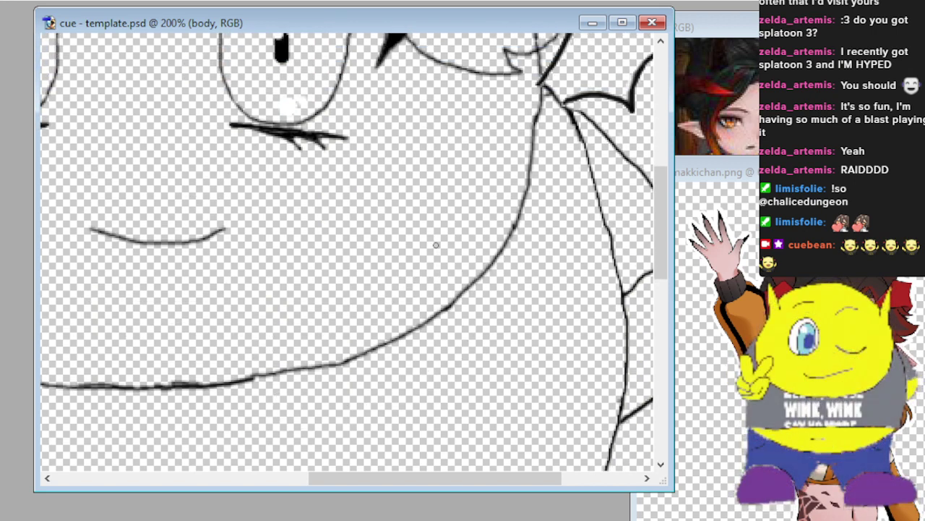
{"action": "scroll", "coordinate": [441, 251], "scroll_direction": "up", "scroll_amount": 1}
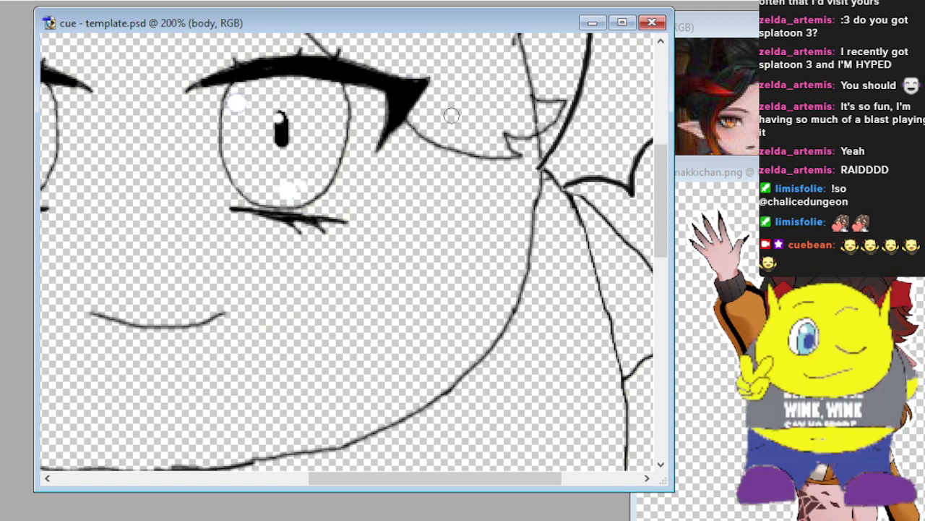
{"action": "left_click_drag", "start_coordinate": [526, 117], "coordinate": [525, 114]}
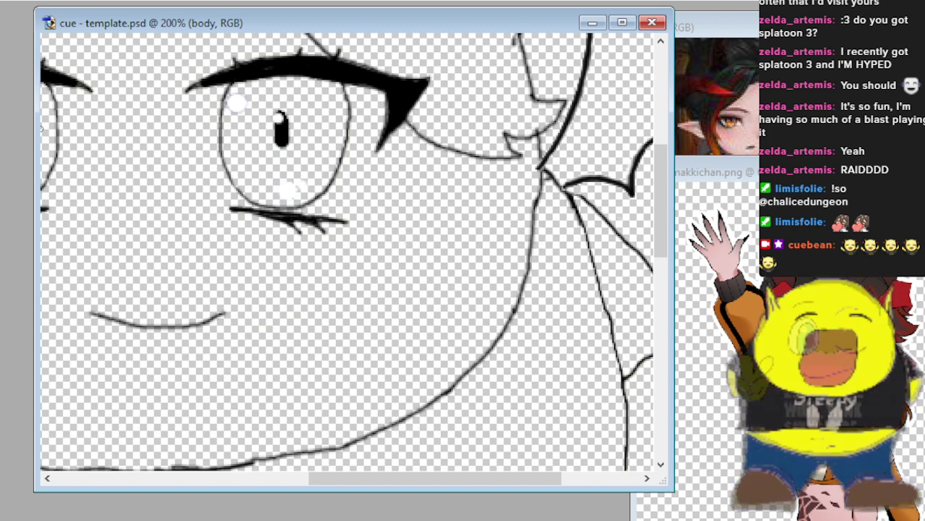
Draw a long split-tipped hair lock hanging from the tuft past the right-hand cheek, and erase the head outline inside it.
{"action": "scroll", "coordinate": [307, 176], "scroll_direction": "down", "scroll_amount": 2}
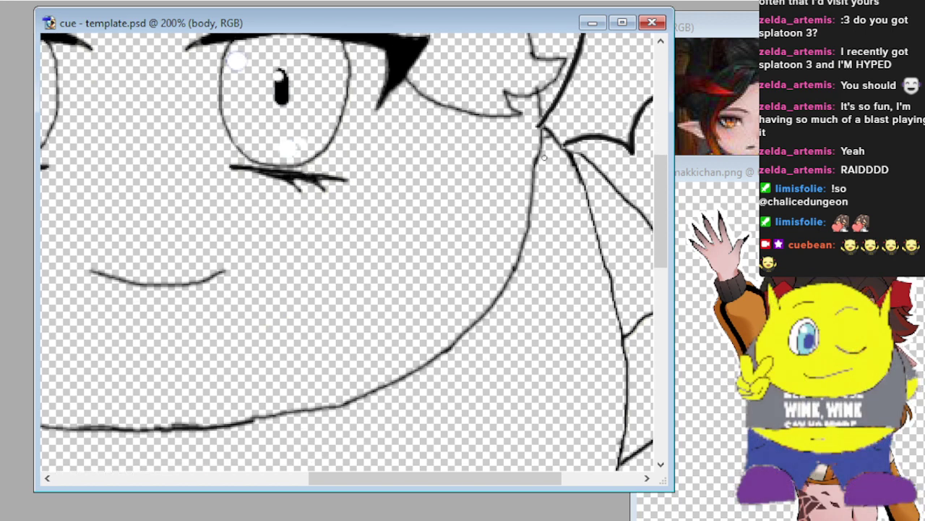
{"action": "mouse_move", "coordinate": [540, 142]}
{"action": "left_mouse_down"}
{"action": "mouse_move", "coordinate": [572, 281]}
{"action": "mouse_move", "coordinate": [566, 377]}
{"action": "mouse_move", "coordinate": [564, 386]}
{"action": "mouse_move", "coordinate": [553, 326]}
{"action": "mouse_move", "coordinate": [554, 351]}
{"action": "mouse_move", "coordinate": [536, 388]}
{"action": "mouse_move", "coordinate": [501, 410]}
{"action": "mouse_move", "coordinate": [471, 412]}
{"action": "mouse_move", "coordinate": [498, 374]}
{"action": "mouse_move", "coordinate": [505, 309]}
{"action": "mouse_move", "coordinate": [446, 112]}
{"action": "left_mouse_up"}
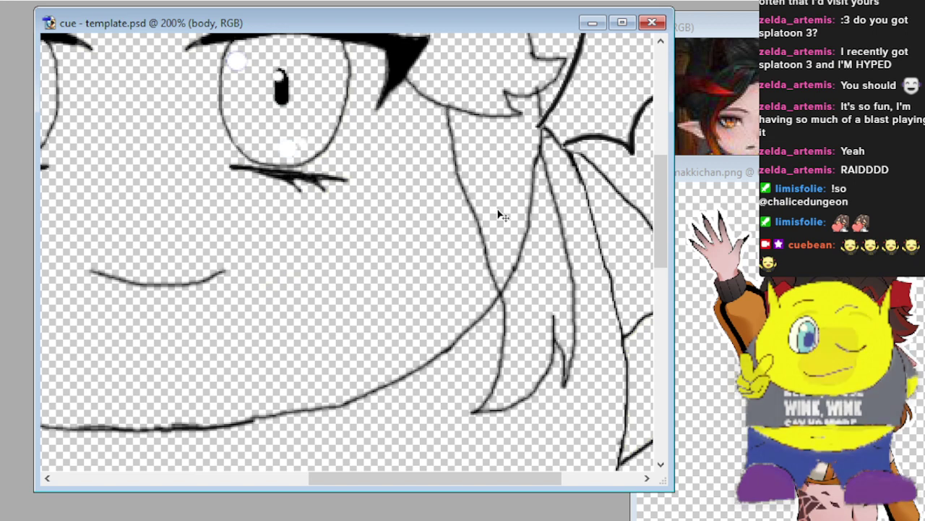
{"action": "scroll", "coordinate": [499, 215], "scroll_direction": "down", "scroll_amount": 1}
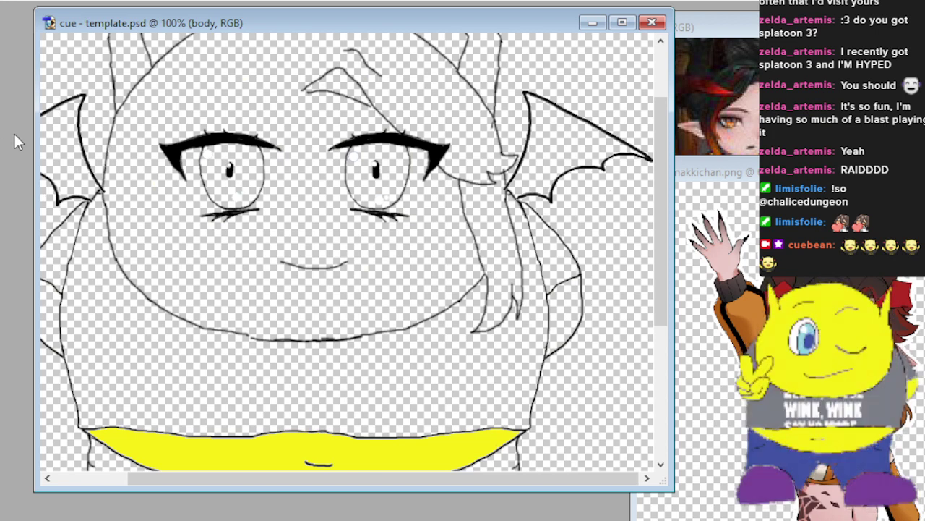
Lasso the right-hand forehead strands, tuft and side lock, copy them into a new document, and flip them horizontally.
{"action": "scroll", "coordinate": [227, 269], "scroll_direction": "up", "scroll_amount": 2}
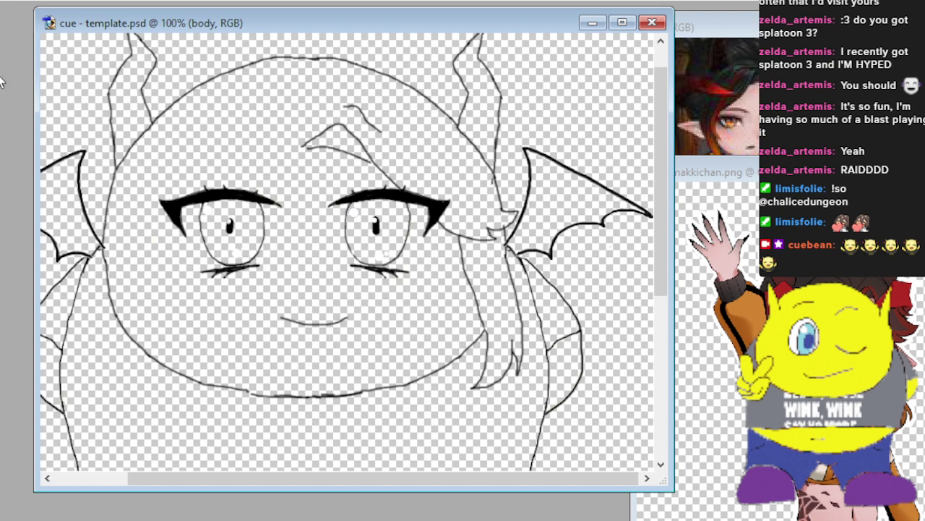
{"action": "mouse_move", "coordinate": [282, 178]}
{"action": "left_mouse_down"}
{"action": "mouse_move", "coordinate": [282, 131]}
{"action": "mouse_move", "coordinate": [323, 96]}
{"action": "mouse_move", "coordinate": [354, 91]}
{"action": "mouse_move", "coordinate": [412, 128]}
{"action": "mouse_move", "coordinate": [471, 191]}
{"action": "mouse_move", "coordinate": [516, 196]}
{"action": "left_mouse_up"}
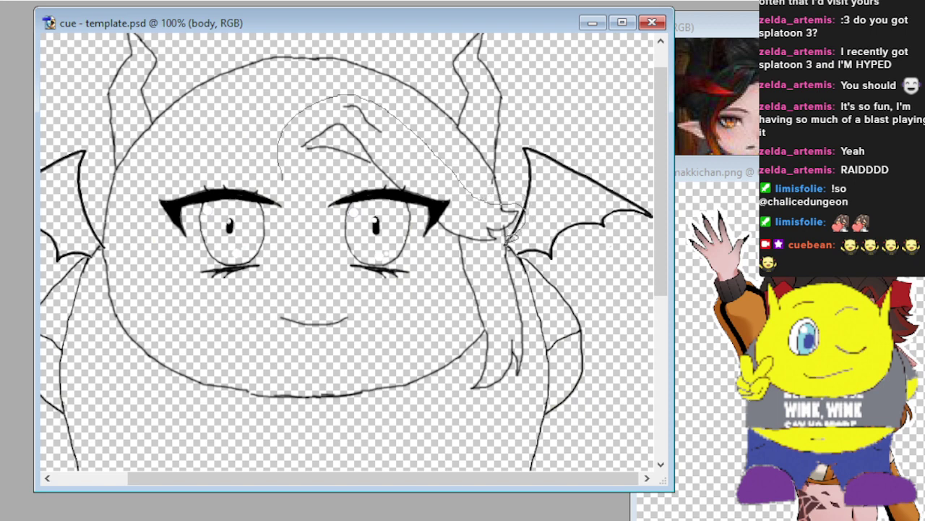
{"action": "mouse_move", "coordinate": [516, 259]}
{"action": "left_mouse_down"}
{"action": "mouse_move", "coordinate": [537, 352]}
{"action": "mouse_move", "coordinate": [509, 401]}
{"action": "mouse_move", "coordinate": [472, 411]}
{"action": "mouse_move", "coordinate": [465, 387]}
{"action": "left_mouse_up"}
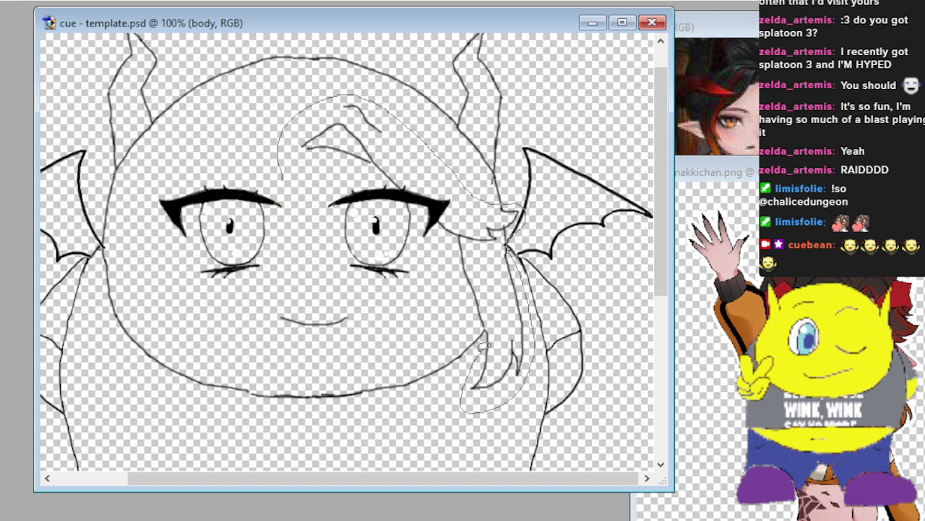
{"action": "left_click_drag", "start_coordinate": [488, 325], "coordinate": [440, 234]}
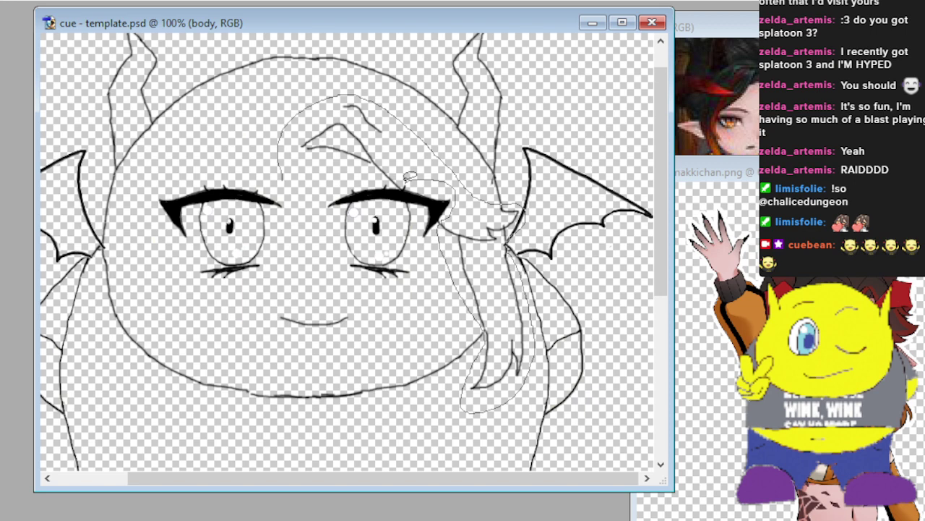
{"action": "left_click_drag", "start_coordinate": [399, 180], "coordinate": [288, 174]}
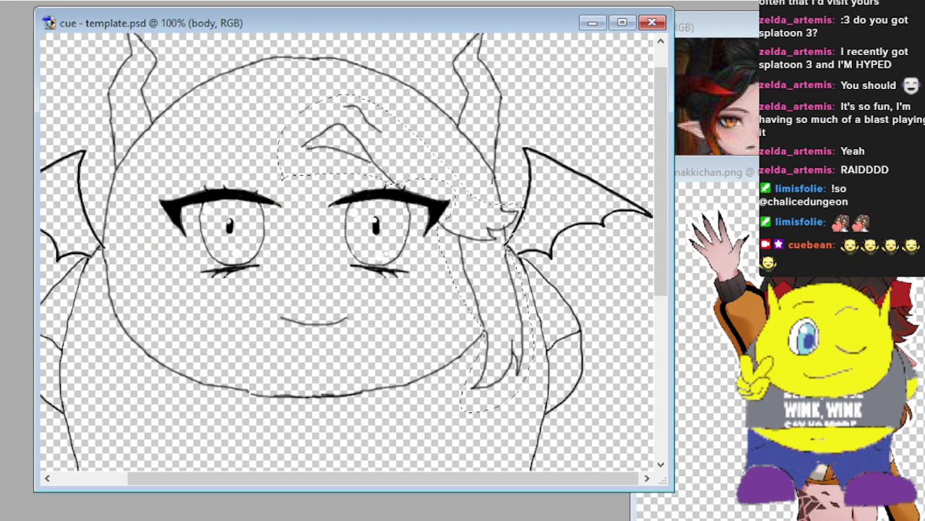
{"action": "key", "text": "ctrl+n"}
{"action": "key", "text": "Return"}
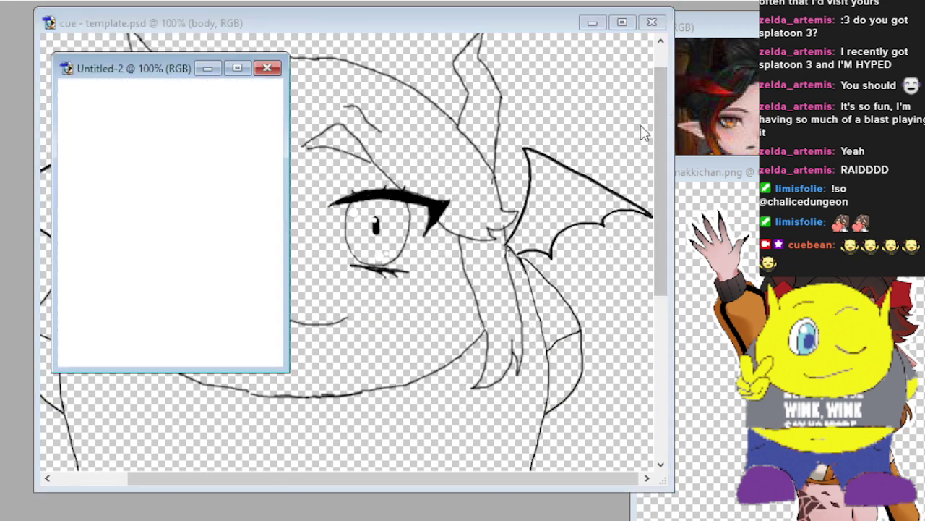
{"action": "key", "text": "ctrl+v"}
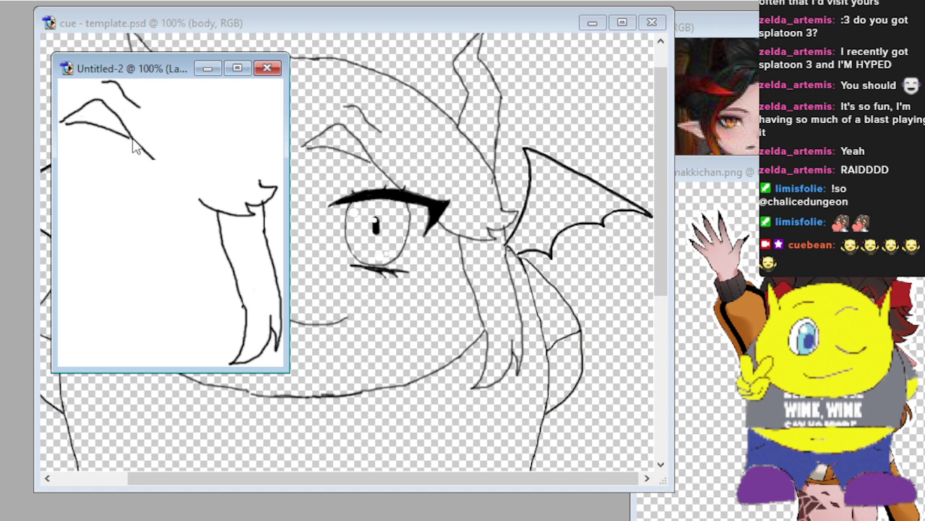
{"action": "key", "text": "ctrl+shift+h"}
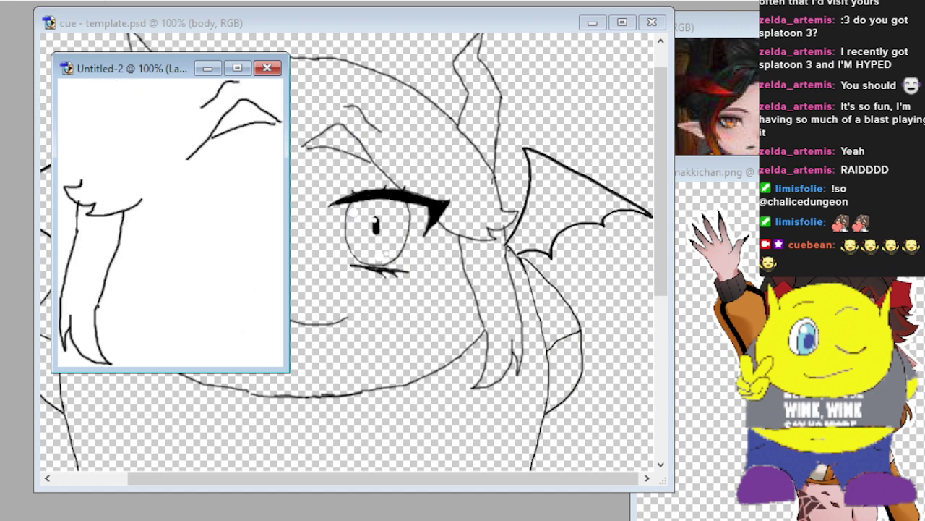
Copy the flipped hair pieces from the untitled document into the template and align them opposite the originals, with the forehead strands meeting at the centre.
{"action": "left_click_drag", "start_coordinate": [288, 370], "coordinate": [377, 423]}
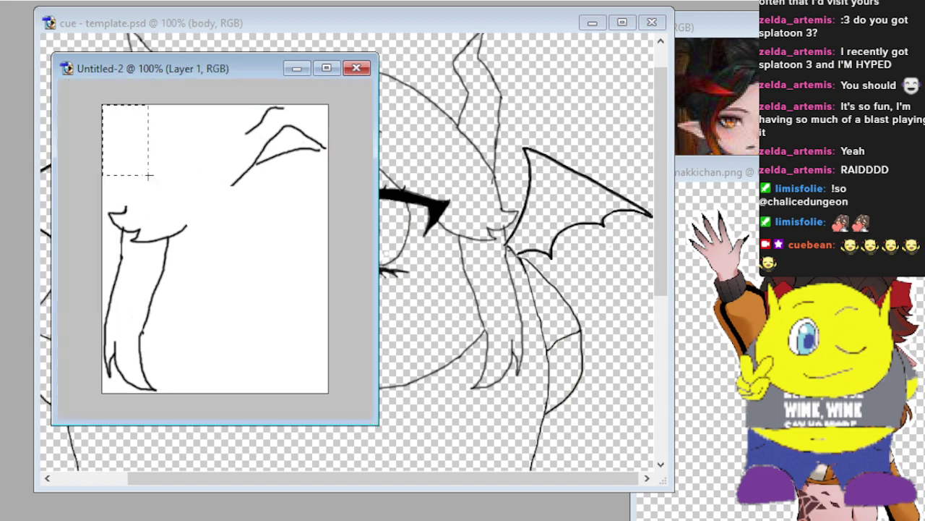
{"action": "key", "text": "ctrl+a"}
{"action": "left_click", "coordinate": [432, 24]}
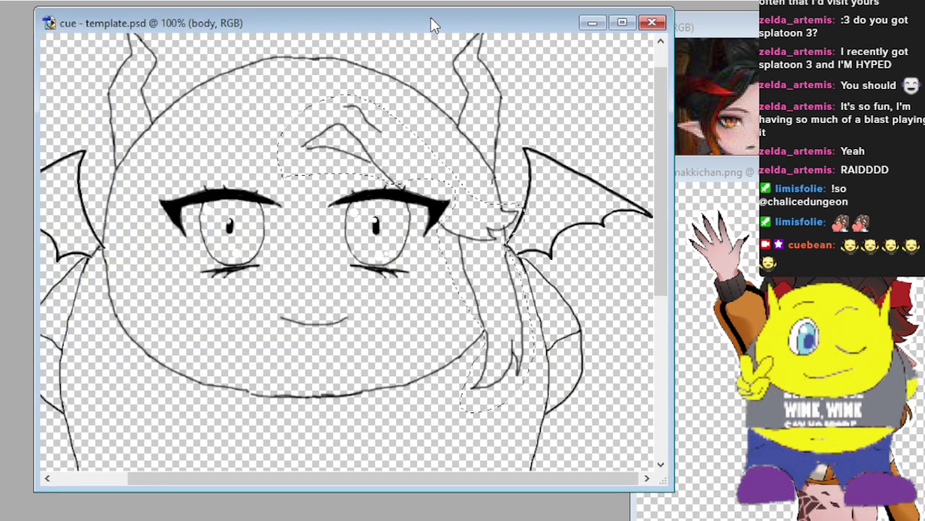
{"action": "left_click_drag", "start_coordinate": [137, 190], "coordinate": [177, 232]}
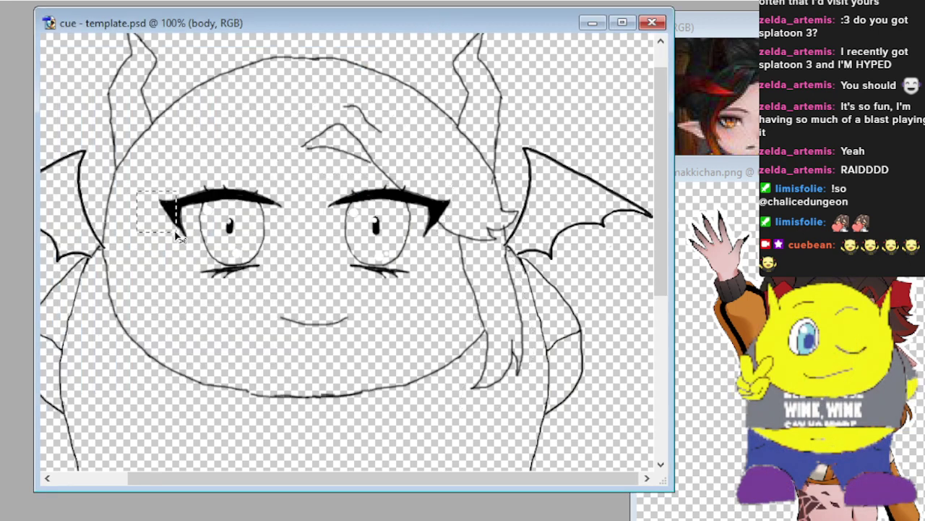
{"action": "key", "text": "ctrl+v"}
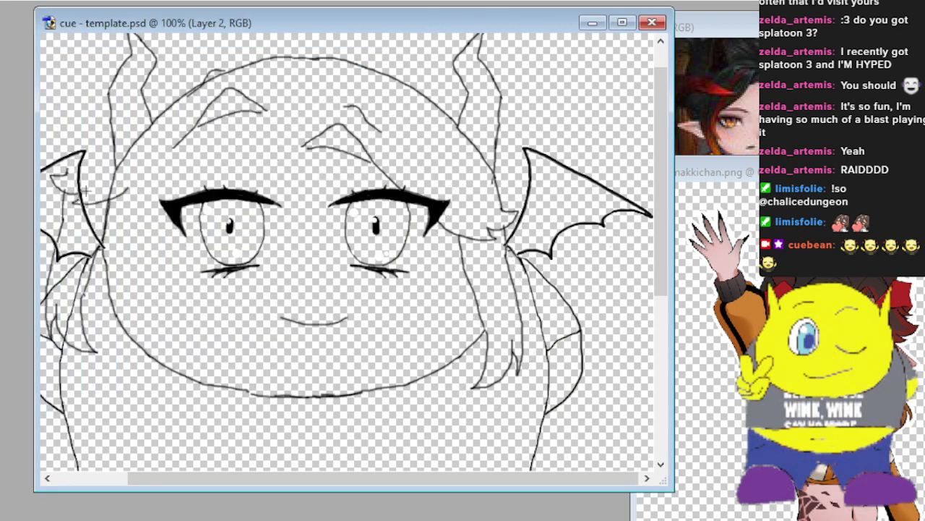
{"action": "mouse_move", "coordinate": [127, 178]}
{"action": "left_mouse_down"}
{"action": "mouse_move", "coordinate": [113, 211]}
{"action": "mouse_move", "coordinate": [140, 252]}
{"action": "mouse_move", "coordinate": [153, 248]}
{"action": "mouse_move", "coordinate": [153, 266]}
{"action": "mouse_move", "coordinate": [154, 224]}
{"action": "mouse_move", "coordinate": [148, 235]}
{"action": "left_mouse_up"}
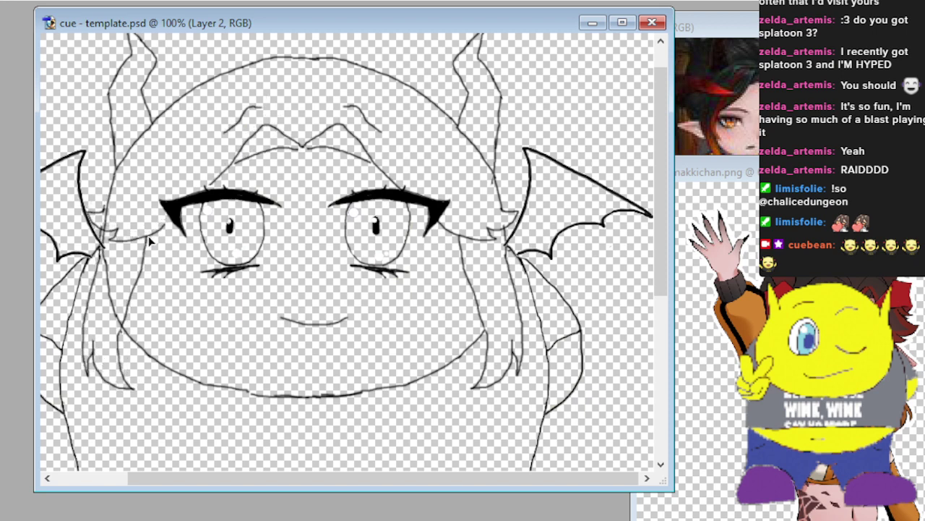
{"action": "left_click_drag", "start_coordinate": [148, 236], "coordinate": [152, 239]}
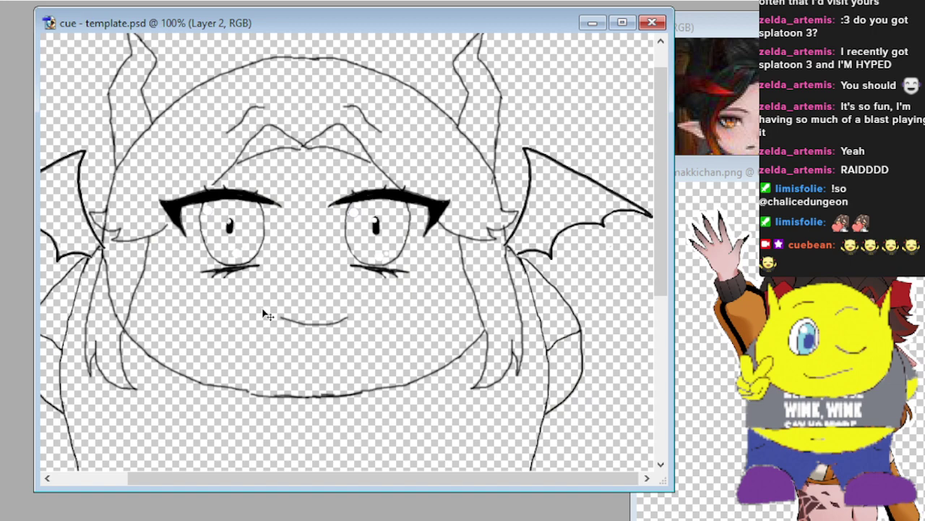
On the body layer, erase the head outline inside the mirrored side lock and where it crosses the left-hand hair tuft.
{"action": "key", "text": "ctrl+plus"}
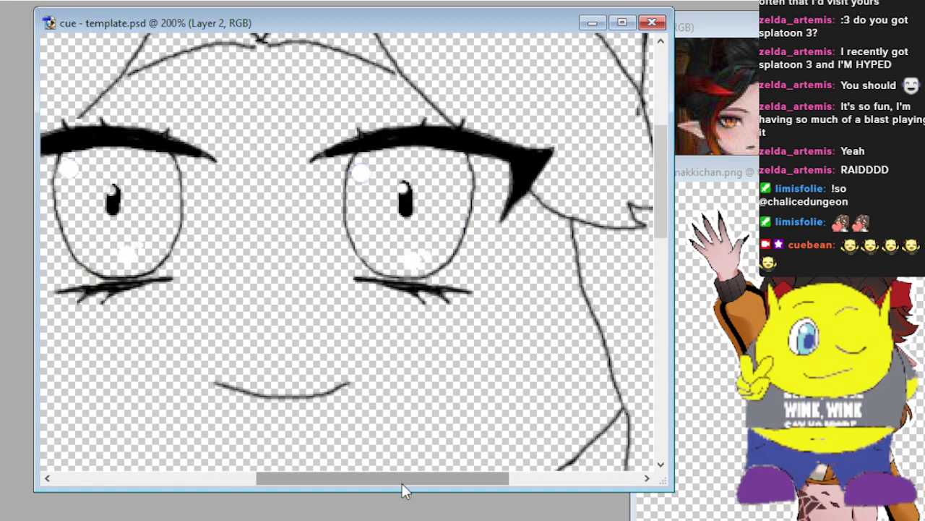
{"action": "left_click_drag", "start_coordinate": [402, 483], "coordinate": [248, 477]}
{"action": "scroll", "coordinate": [319, 403], "scroll_direction": "up", "scroll_amount": 2}
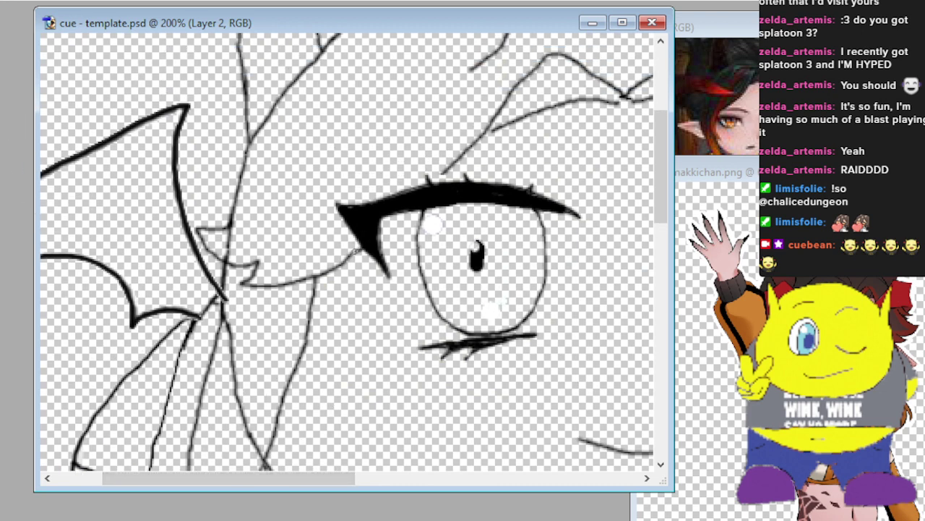
{"action": "scroll", "coordinate": [232, 302], "scroll_direction": "down", "scroll_amount": 3}
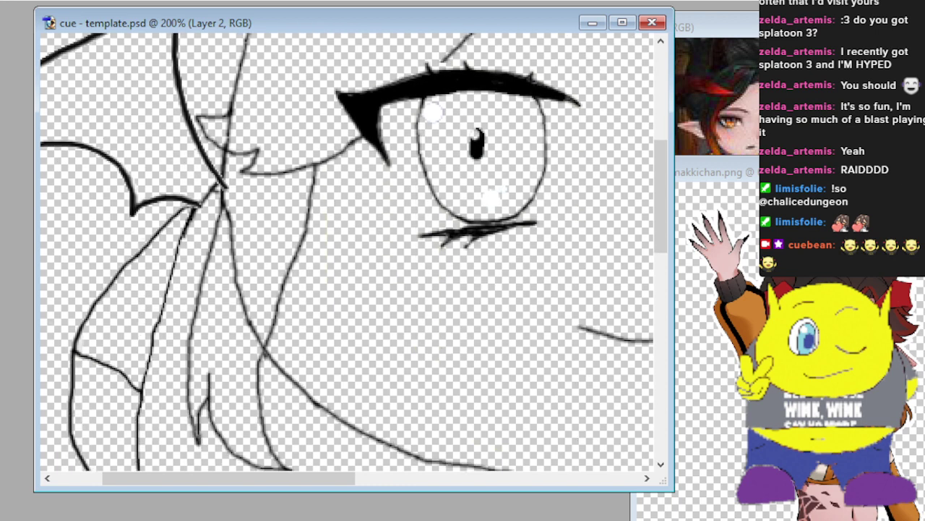
{"action": "key", "text": "alt+["}
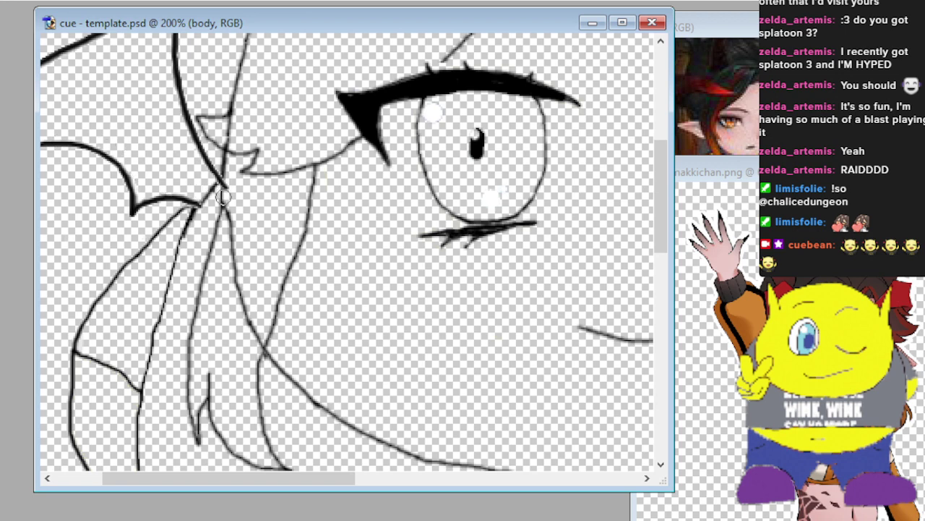
{"action": "mouse_move", "coordinate": [222, 199]}
{"action": "left_mouse_down"}
{"action": "mouse_move", "coordinate": [232, 265]}
{"action": "mouse_move", "coordinate": [252, 350]}
{"action": "left_mouse_up"}
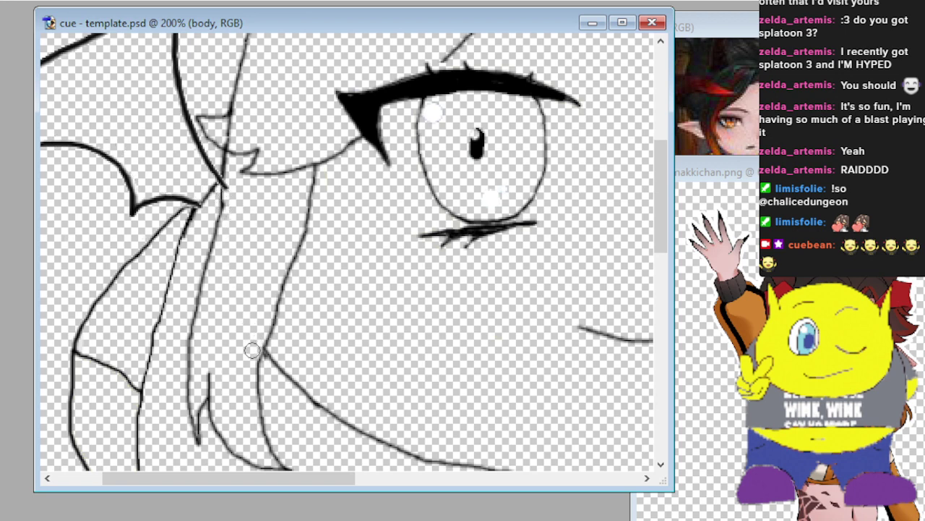
{"action": "scroll", "coordinate": [250, 318], "scroll_direction": "up", "scroll_amount": 3}
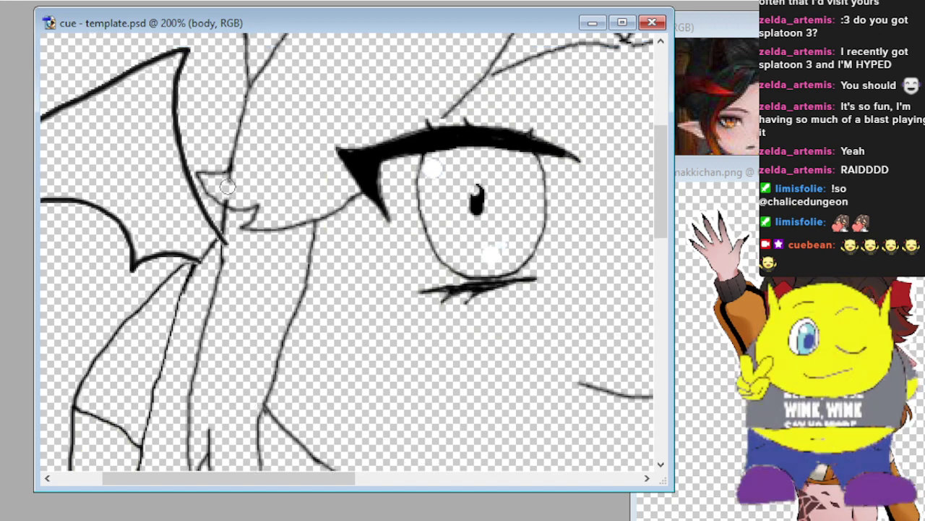
{"action": "left_click_drag", "start_coordinate": [227, 187], "coordinate": [225, 228]}
Shift the bat wings slightly outward on the left-hand side, and lasso the right-hand wing and move it outward to the edge of its hair tuft.
{"action": "left_click", "coordinate": [142, 265], "text": "ctrl"}
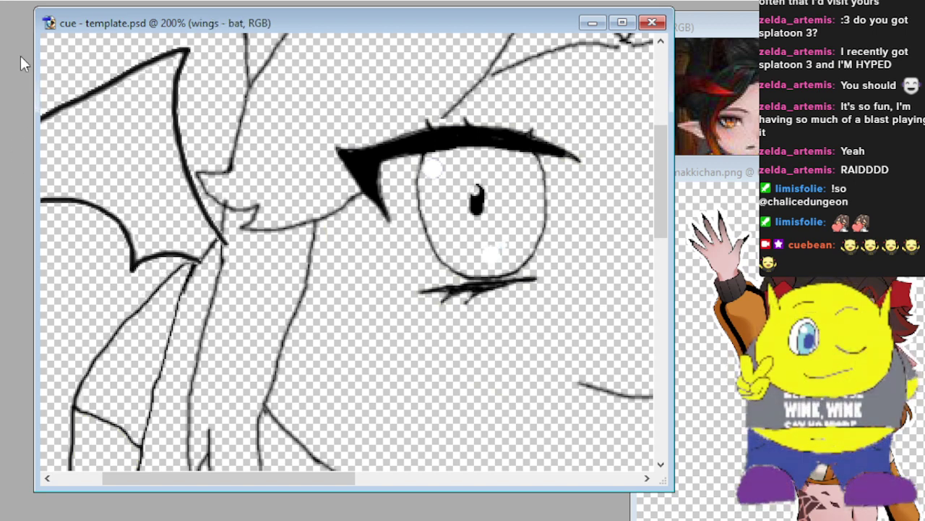
{"action": "mouse_move", "coordinate": [118, 194]}
{"action": "left_mouse_down"}
{"action": "mouse_move", "coordinate": [110, 186]}
{"action": "mouse_move", "coordinate": [107, 202]}
{"action": "mouse_move", "coordinate": [111, 196]}
{"action": "left_mouse_up"}
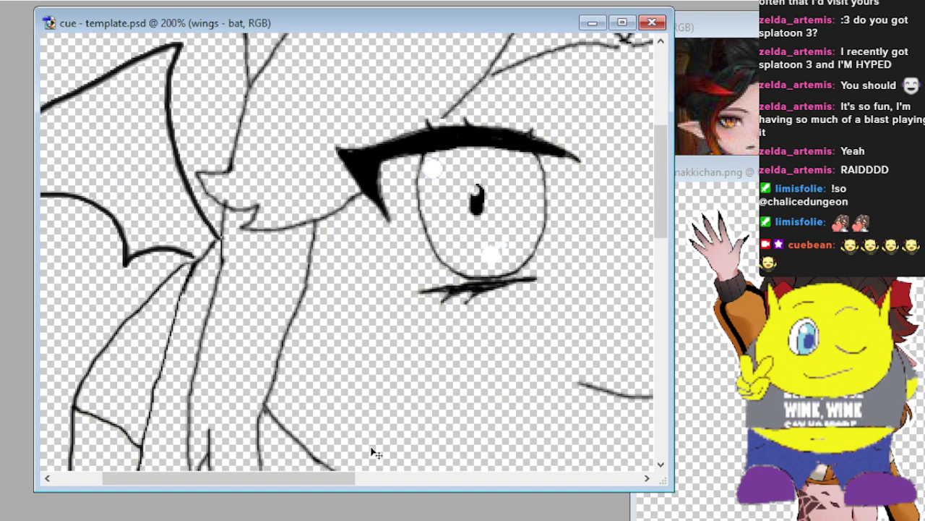
{"action": "left_click_drag", "start_coordinate": [320, 477], "coordinate": [604, 483]}
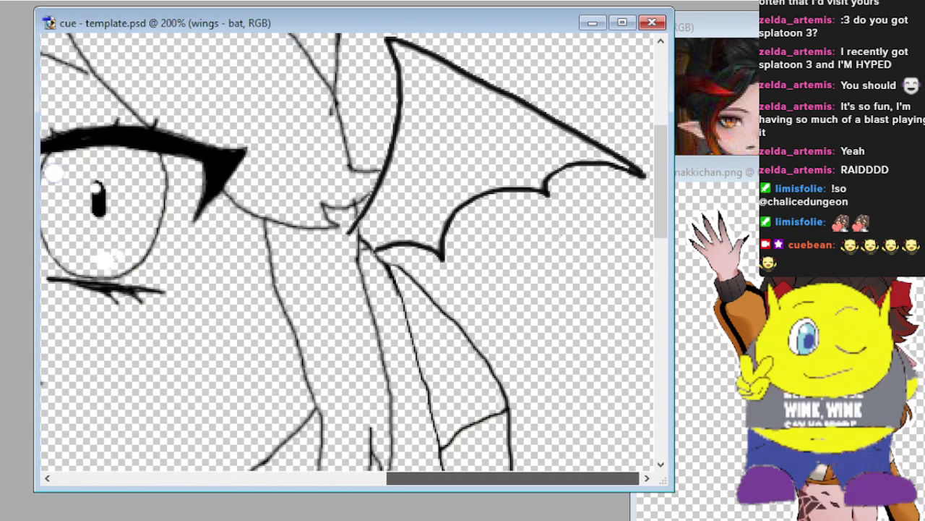
{"action": "left_click", "coordinate": [3, 85]}
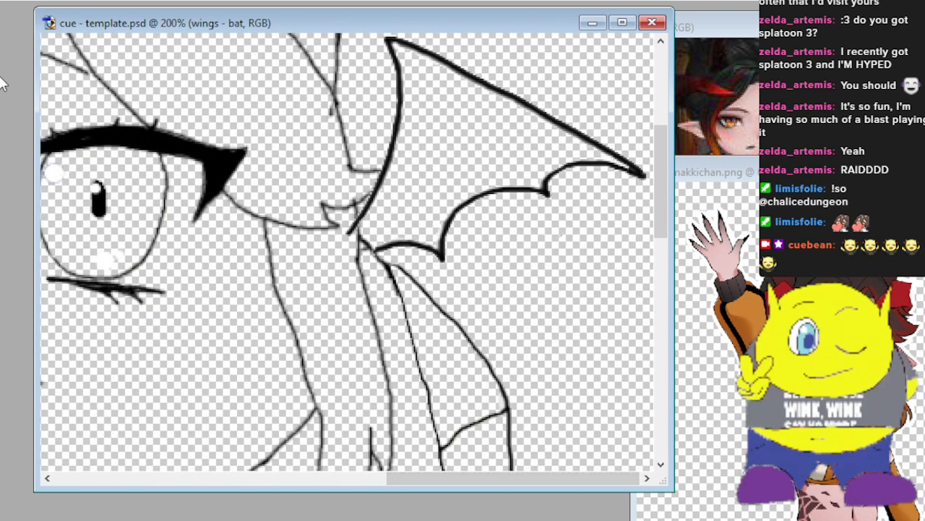
{"action": "mouse_move", "coordinate": [532, 291]}
{"action": "left_mouse_down"}
{"action": "mouse_move", "coordinate": [551, 305]}
{"action": "mouse_move", "coordinate": [426, 313]}
{"action": "mouse_move", "coordinate": [333, 243]}
{"action": "mouse_move", "coordinate": [310, 175]}
{"action": "mouse_move", "coordinate": [308, 106]}
{"action": "mouse_move", "coordinate": [338, 42]}
{"action": "mouse_move", "coordinate": [366, 28]}
{"action": "mouse_move", "coordinate": [486, 35]}
{"action": "mouse_move", "coordinate": [575, 86]}
{"action": "mouse_move", "coordinate": [642, 149]}
{"action": "mouse_move", "coordinate": [653, 174]}
{"action": "mouse_move", "coordinate": [652, 223]}
{"action": "mouse_move", "coordinate": [604, 274]}
{"action": "mouse_move", "coordinate": [553, 307]}
{"action": "left_mouse_up"}
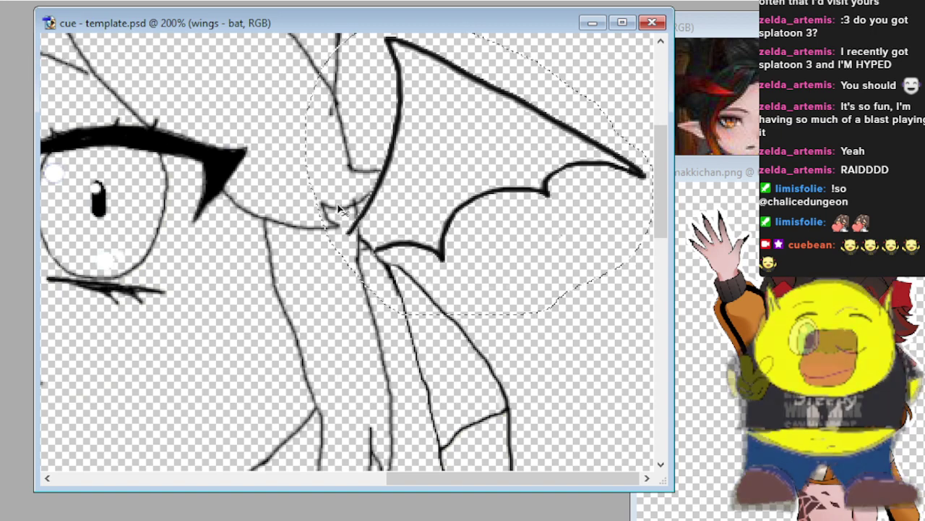
{"action": "left_click_drag", "start_coordinate": [403, 230], "coordinate": [411, 227]}
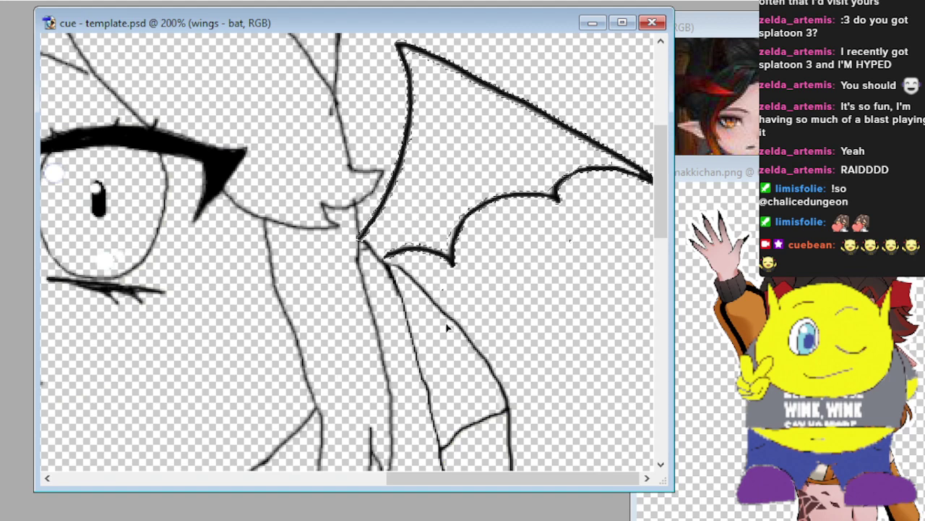
Fine-tune the right-hand bat wing's position beside the hair tuft to match the left-hand wing, and clear the selection.
{"action": "left_click_drag", "start_coordinate": [553, 492], "coordinate": [82, 500]}
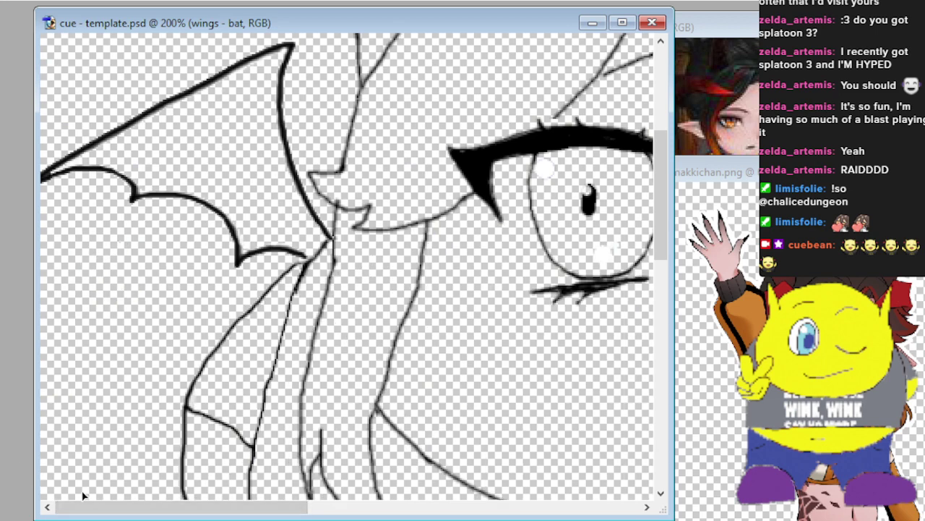
{"action": "key", "text": "ctrl+minus"}
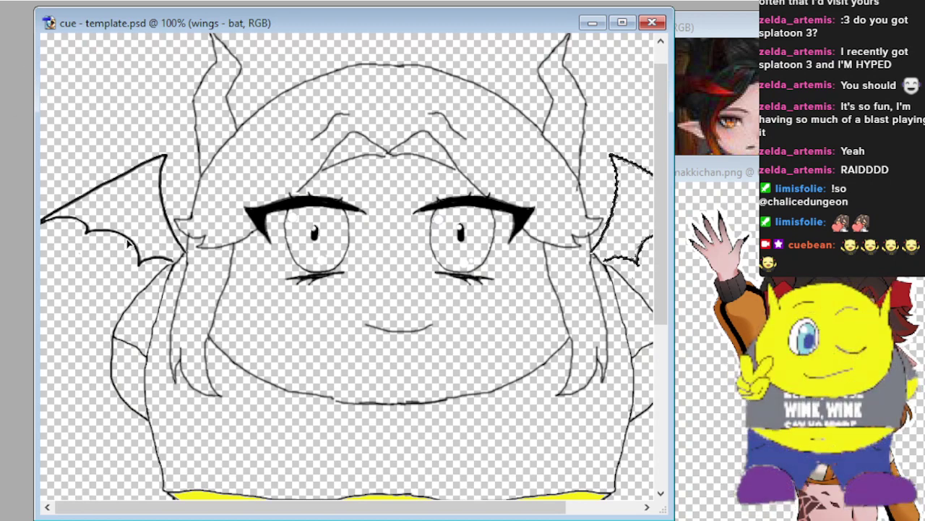
{"action": "left_click_drag", "start_coordinate": [392, 514], "coordinate": [466, 515]}
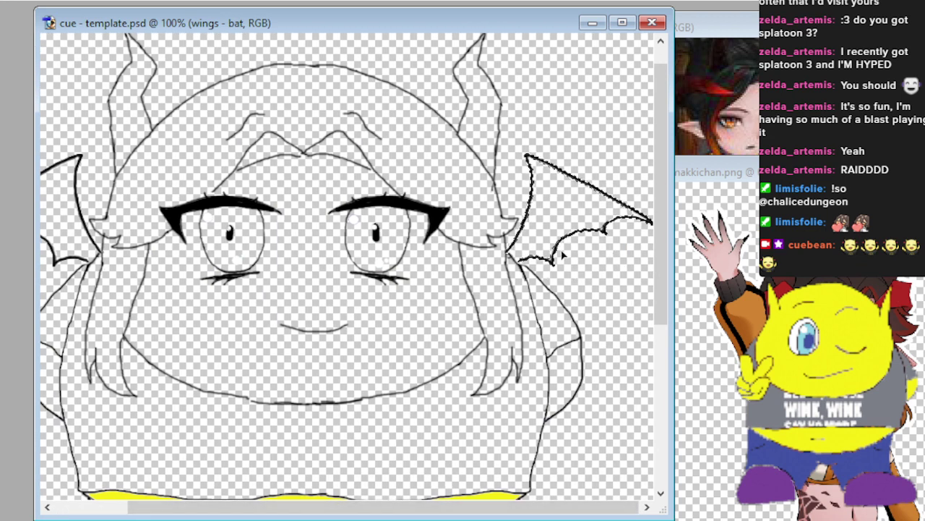
{"action": "left_click_drag", "start_coordinate": [551, 244], "coordinate": [548, 240]}
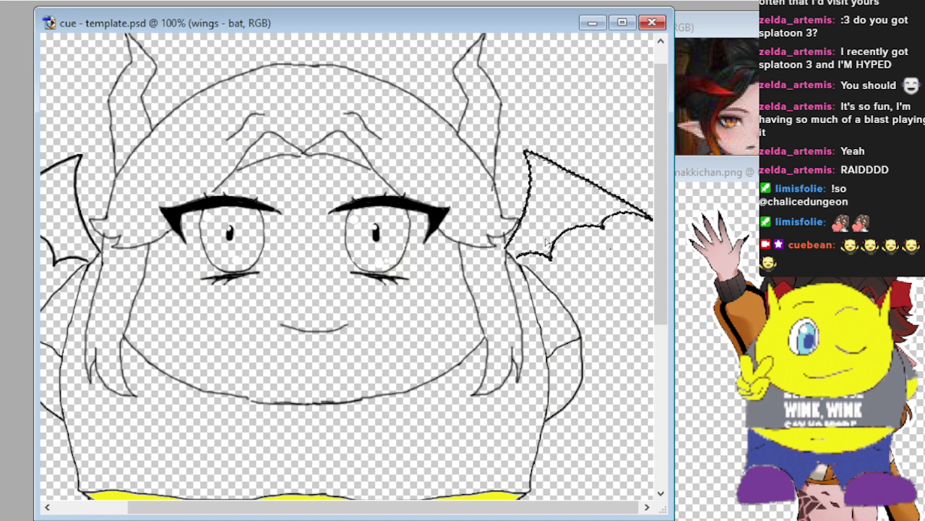
{"action": "left_click_drag", "start_coordinate": [546, 241], "coordinate": [546, 246]}
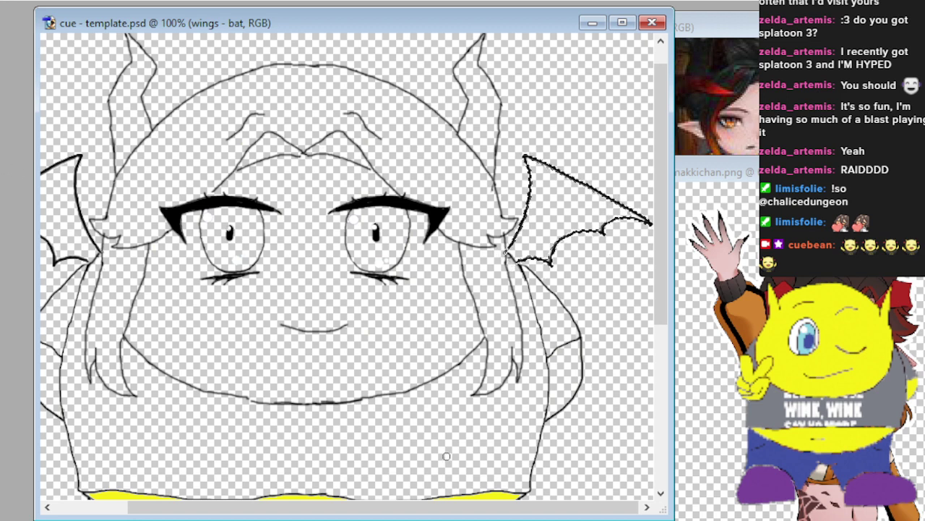
{"action": "left_click_drag", "start_coordinate": [362, 507], "coordinate": [290, 511]}
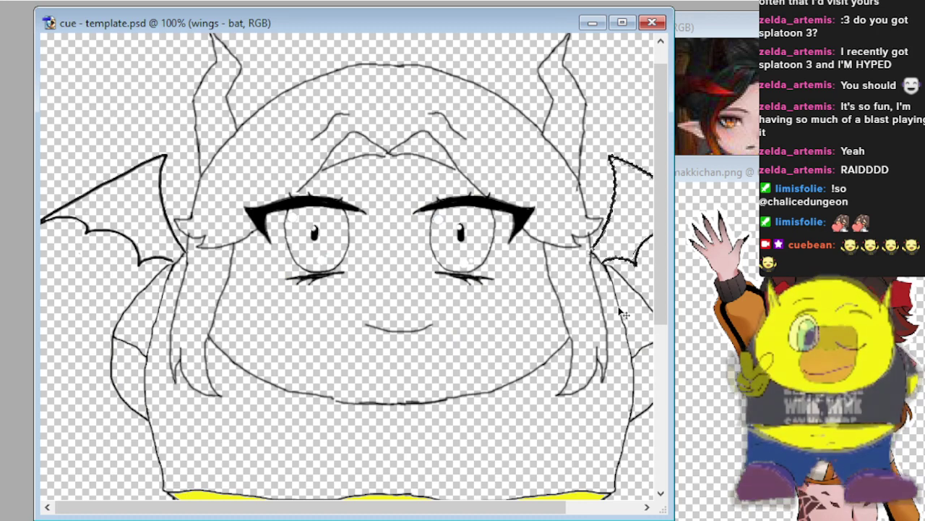
{"action": "key", "text": "ctrl+d"}
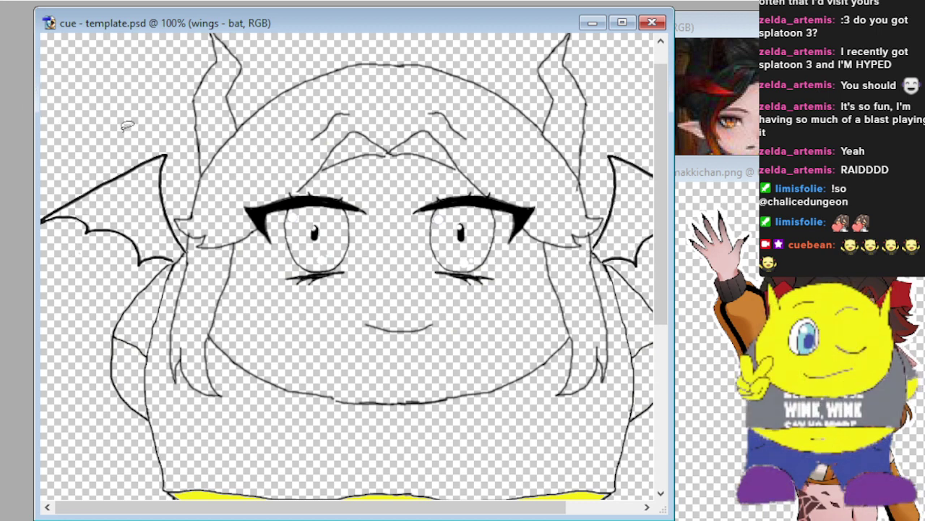
Move both bat wings slightly up and to the right, and lasso the left-hand wing.
{"action": "mouse_move", "coordinate": [123, 133]}
{"action": "left_mouse_down"}
{"action": "mouse_move", "coordinate": [166, 139]}
{"action": "mouse_move", "coordinate": [201, 231]}
{"action": "mouse_move", "coordinate": [185, 283]}
{"action": "mouse_move", "coordinate": [118, 291]}
{"action": "mouse_move", "coordinate": [33, 218]}
{"action": "mouse_move", "coordinate": [99, 333]}
{"action": "left_mouse_up"}
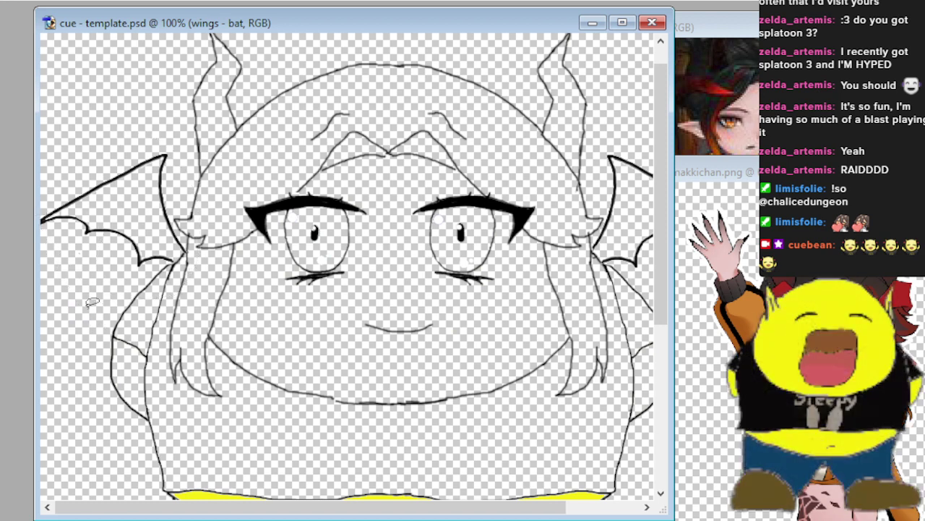
{"action": "left_click", "coordinate": [21, 61]}
{"action": "mouse_move", "coordinate": [122, 215]}
{"action": "left_mouse_down"}
{"action": "mouse_move", "coordinate": [139, 202]}
{"action": "mouse_move", "coordinate": [128, 198]}
{"action": "left_mouse_up"}
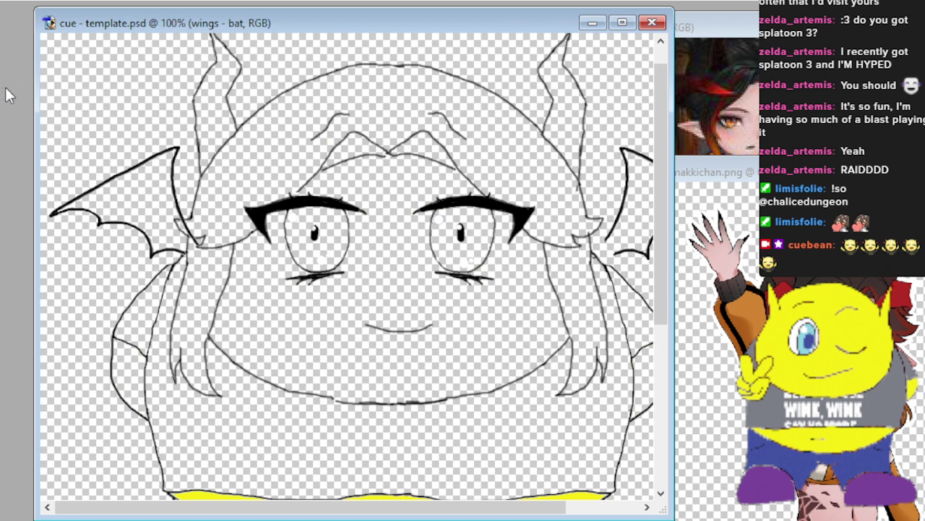
{"action": "mouse_move", "coordinate": [165, 115]}
{"action": "left_mouse_down"}
{"action": "mouse_move", "coordinate": [222, 180]}
{"action": "mouse_move", "coordinate": [213, 268]}
{"action": "mouse_move", "coordinate": [180, 283]}
{"action": "mouse_move", "coordinate": [92, 267]}
{"action": "mouse_move", "coordinate": [26, 223]}
{"action": "mouse_move", "coordinate": [91, 144]}
{"action": "mouse_move", "coordinate": [173, 126]}
{"action": "left_mouse_up"}
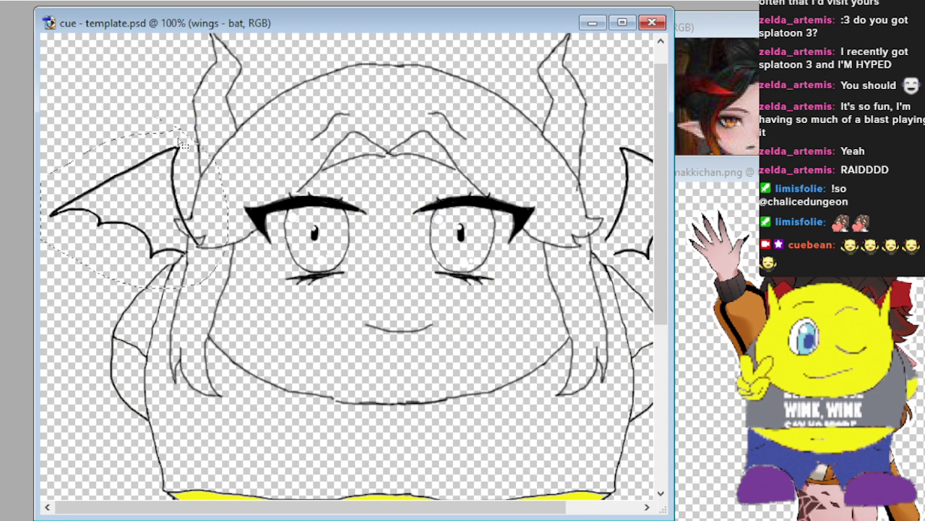
Move the selected left bat wing inward so it overlaps the character's face.
{"action": "left_click_drag", "start_coordinate": [144, 209], "coordinate": [255, 208]}
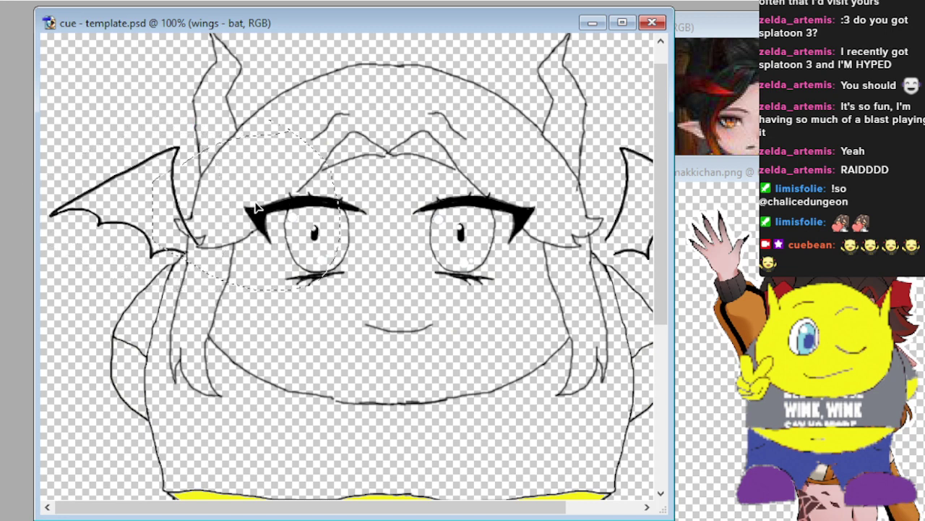
{"action": "key", "text": "ctrl+z"}
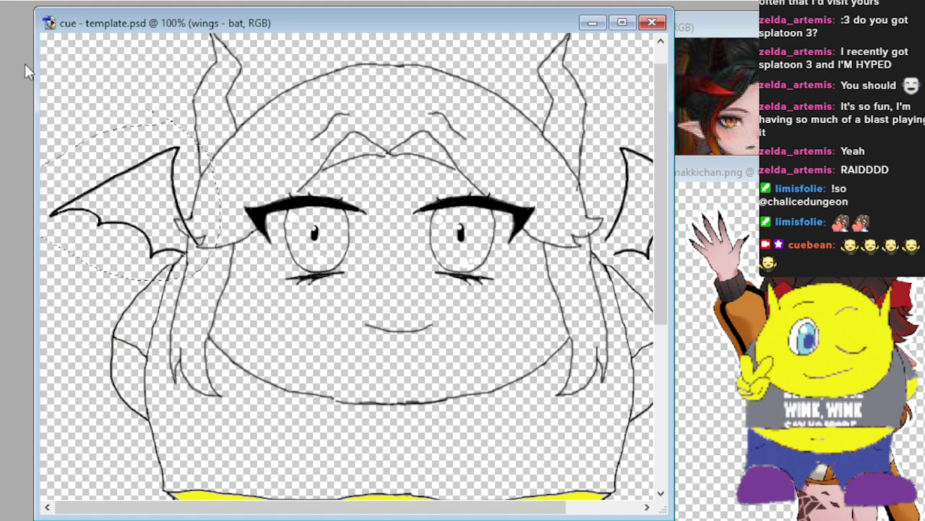
{"action": "left_click_drag", "start_coordinate": [114, 186], "coordinate": [265, 178]}
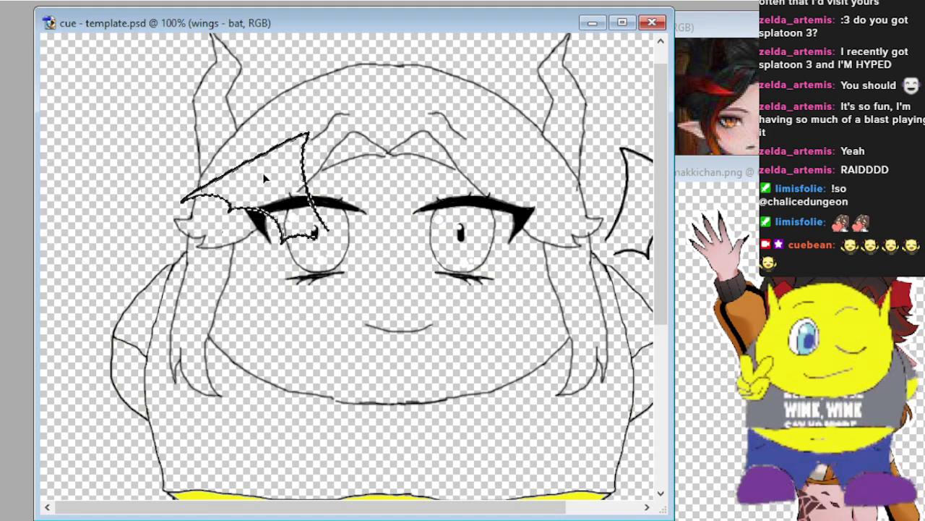
Deselect the left wing and shift the whole bat wings layer slightly so the right wing meets the character's side.
{"action": "left_click_drag", "start_coordinate": [379, 506], "coordinate": [452, 506]}
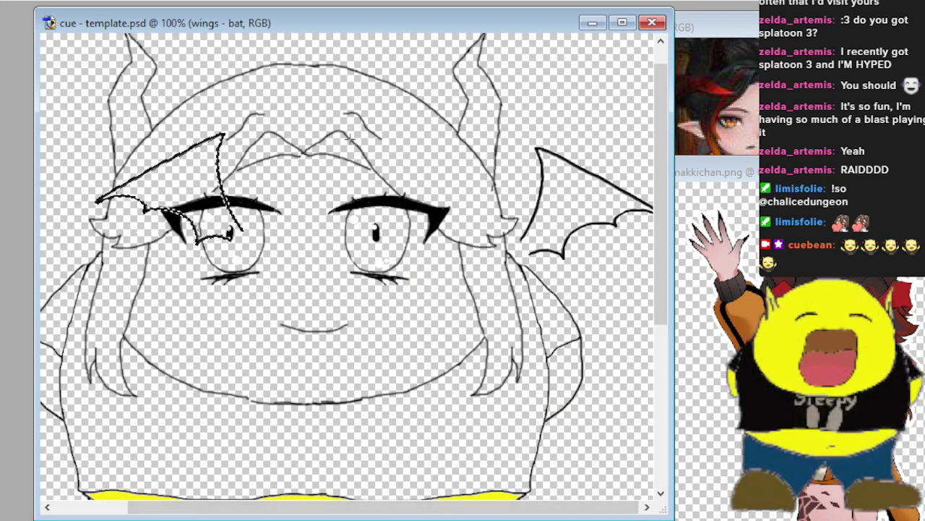
{"action": "key", "text": "ctrl+d"}
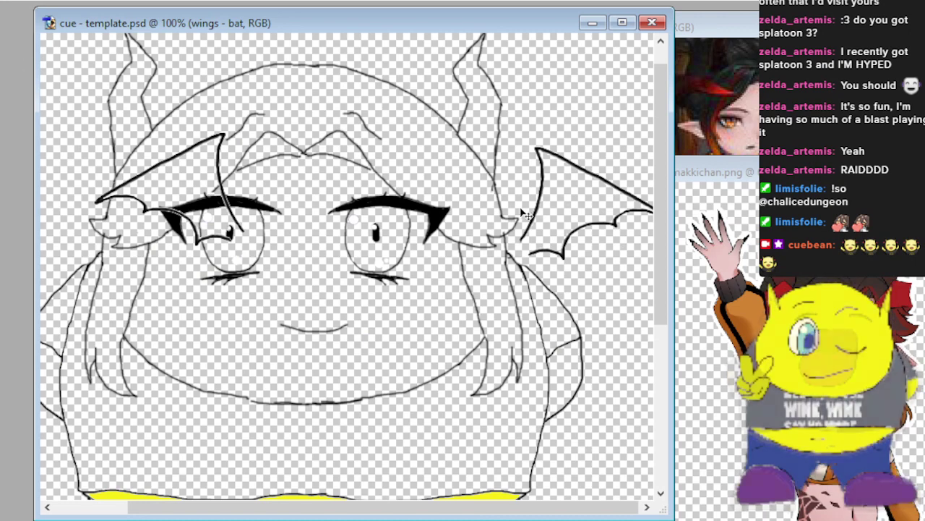
{"action": "mouse_move", "coordinate": [552, 222]}
{"action": "left_mouse_down"}
{"action": "mouse_move", "coordinate": [528, 219]}
{"action": "mouse_move", "coordinate": [545, 224]}
{"action": "mouse_move", "coordinate": [538, 230]}
{"action": "left_mouse_up"}
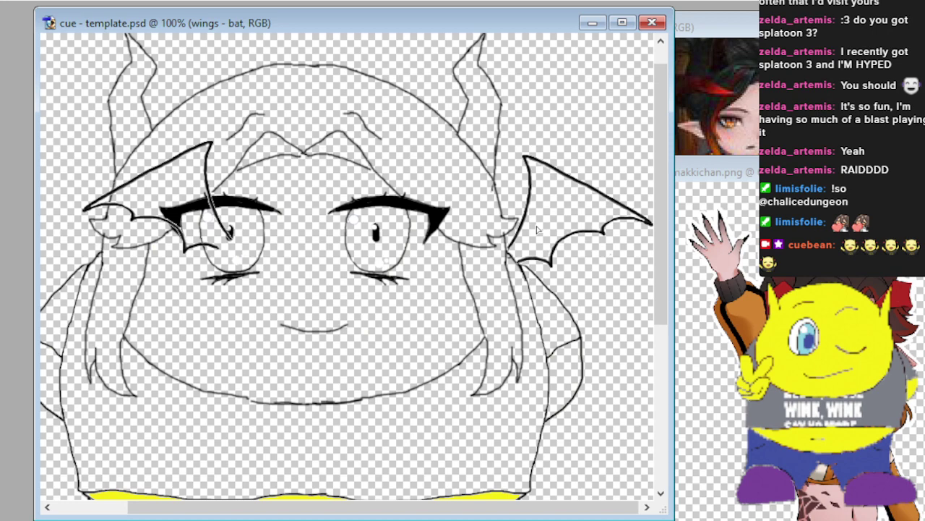
Lasso the left bat wing, place it against the character's left side to mirror the right wing, and deselect it.
{"action": "left_click_drag", "start_coordinate": [438, 506], "coordinate": [354, 509]}
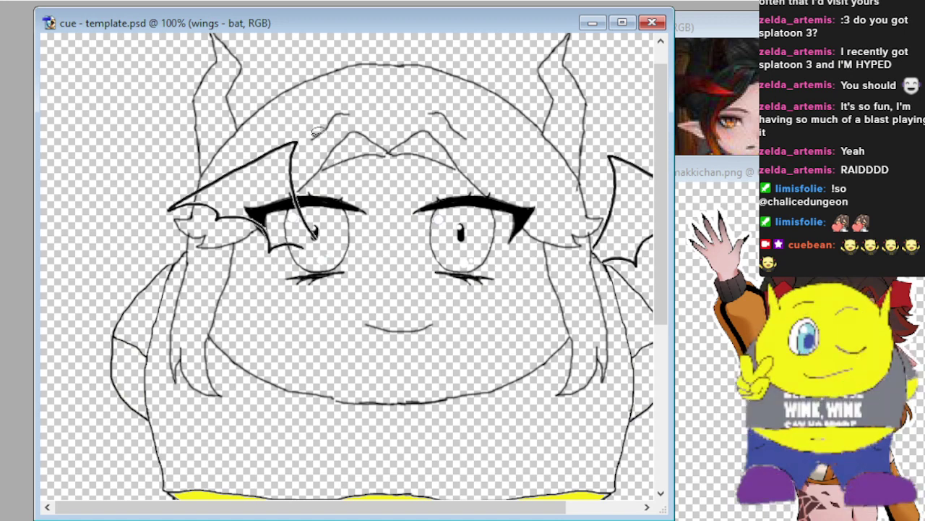
{"action": "mouse_move", "coordinate": [312, 137]}
{"action": "left_mouse_down"}
{"action": "mouse_move", "coordinate": [233, 94]}
{"action": "mouse_move", "coordinate": [124, 151]}
{"action": "mouse_move", "coordinate": [119, 227]}
{"action": "mouse_move", "coordinate": [265, 303]}
{"action": "mouse_move", "coordinate": [320, 246]}
{"action": "mouse_move", "coordinate": [335, 184]}
{"action": "mouse_move", "coordinate": [335, 138]}
{"action": "mouse_move", "coordinate": [313, 126]}
{"action": "left_mouse_up"}
{"action": "mouse_move", "coordinate": [283, 214]}
{"action": "left_mouse_down"}
{"action": "mouse_move", "coordinate": [145, 222]}
{"action": "mouse_move", "coordinate": [178, 231]}
{"action": "mouse_move", "coordinate": [124, 201]}
{"action": "left_mouse_up"}
{"action": "key", "text": "shift+Right"}
{"action": "key", "text": "shift+Right"}
{"action": "key", "text": "shift+Down"}
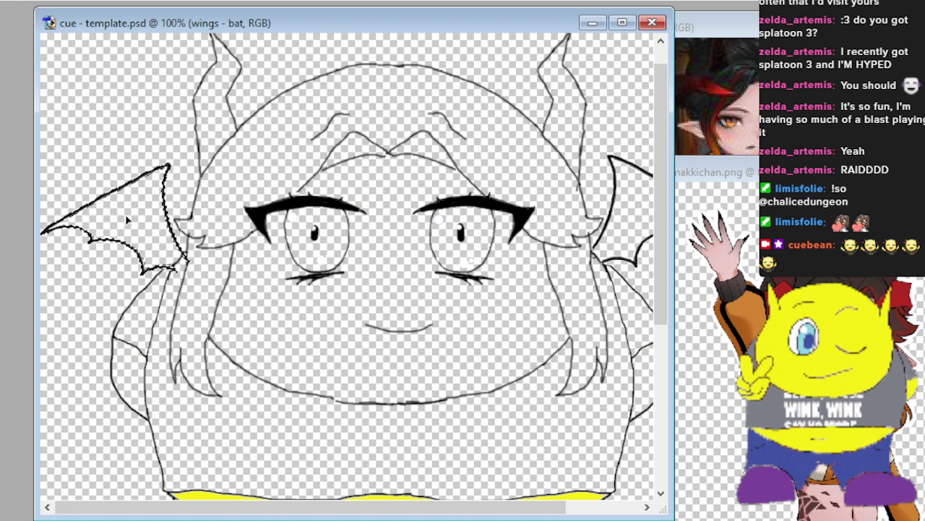
{"action": "left_click_drag", "start_coordinate": [126, 220], "coordinate": [131, 211]}
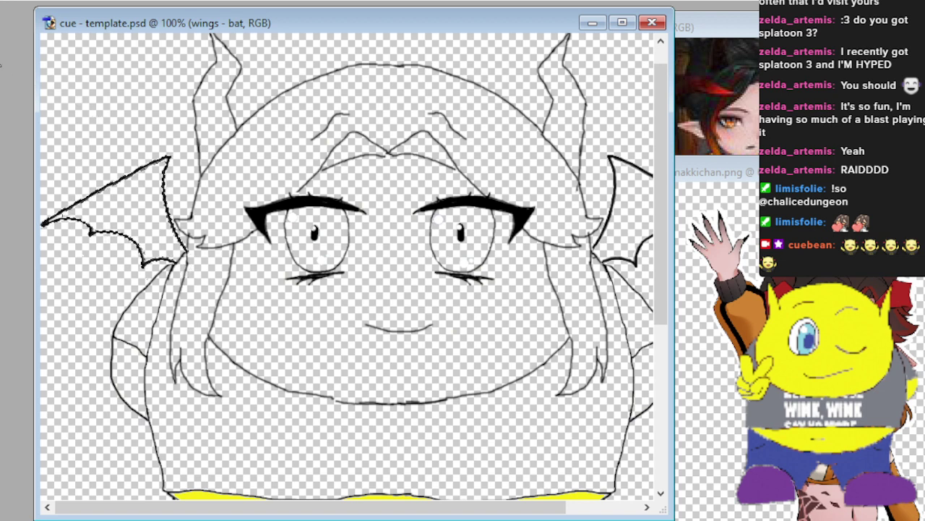
{"action": "key", "text": "ctrl+d"}
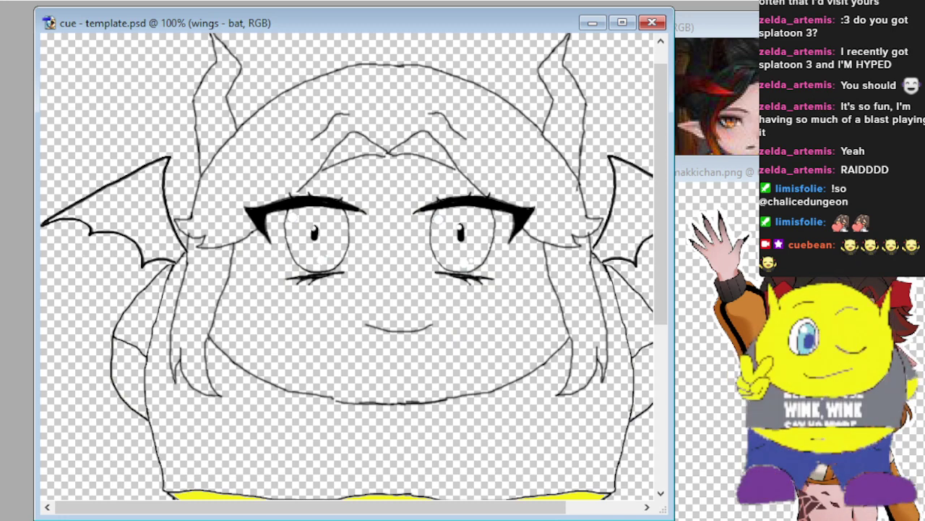
{"action": "key", "text": "ctrl+minus"}
{"action": "key", "text": "ctrl+minus"}
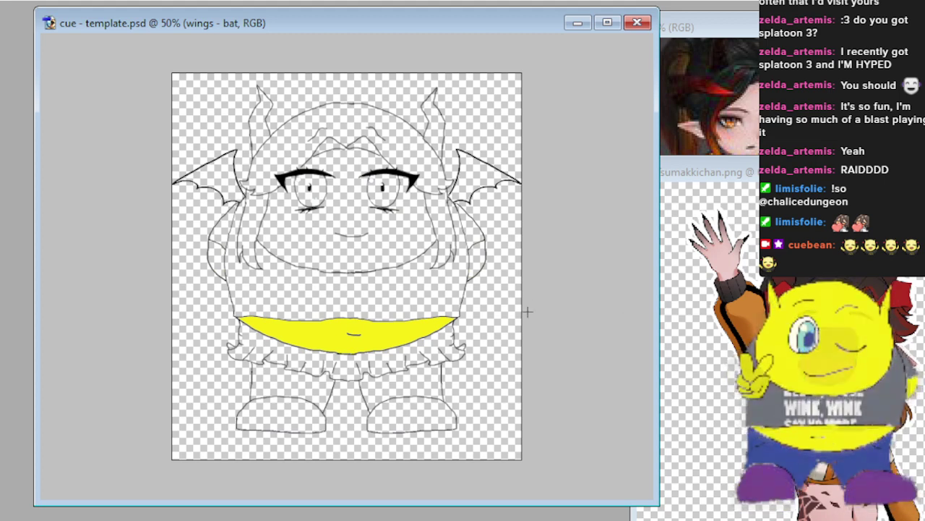
{"action": "key", "text": "ctrl+plus"}
{"action": "key", "text": "ctrl+plus"}
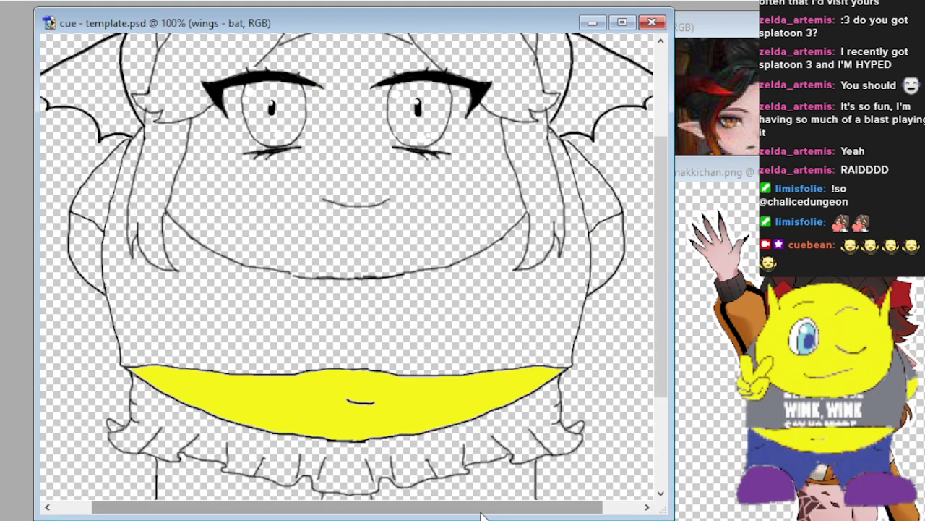
{"action": "left_click_drag", "start_coordinate": [482, 515], "coordinate": [520, 515]}
{"action": "scroll", "coordinate": [571, 246], "scroll_direction": "down", "scroll_amount": 3}
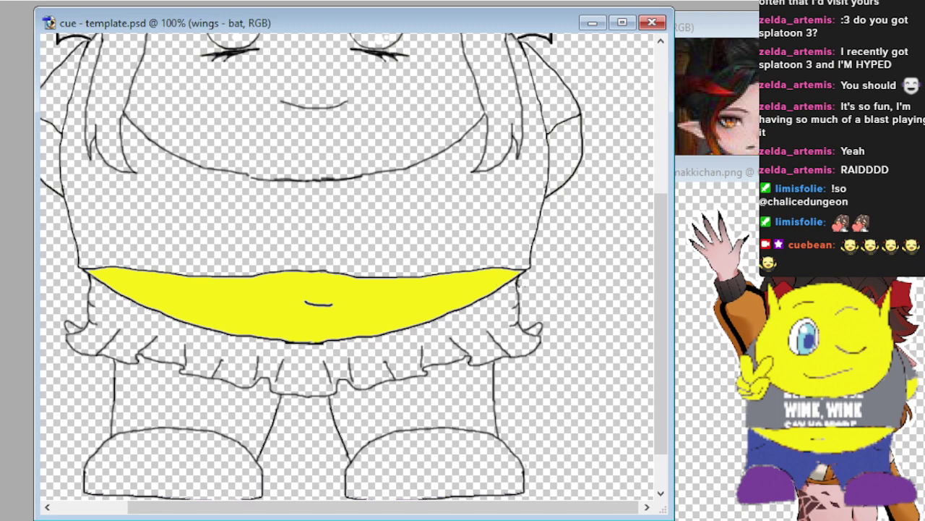
{"action": "left_click_drag", "start_coordinate": [541, 313], "coordinate": [553, 325]}
{"action": "key", "text": "ctrl+z"}
{"action": "left_click_drag", "start_coordinate": [509, 412], "coordinate": [531, 430]}
{"action": "left_click_drag", "start_coordinate": [595, 437], "coordinate": [634, 403]}
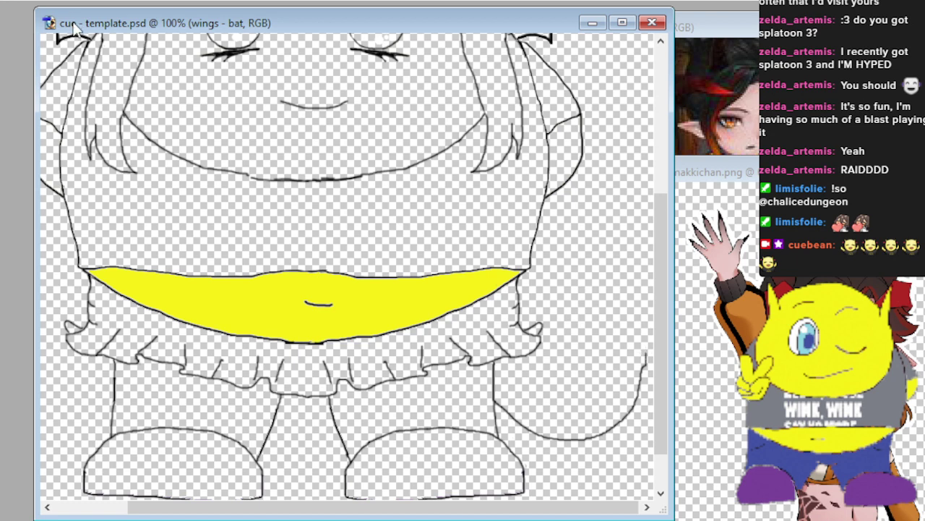
{"action": "key", "text": "ctrl+z"}
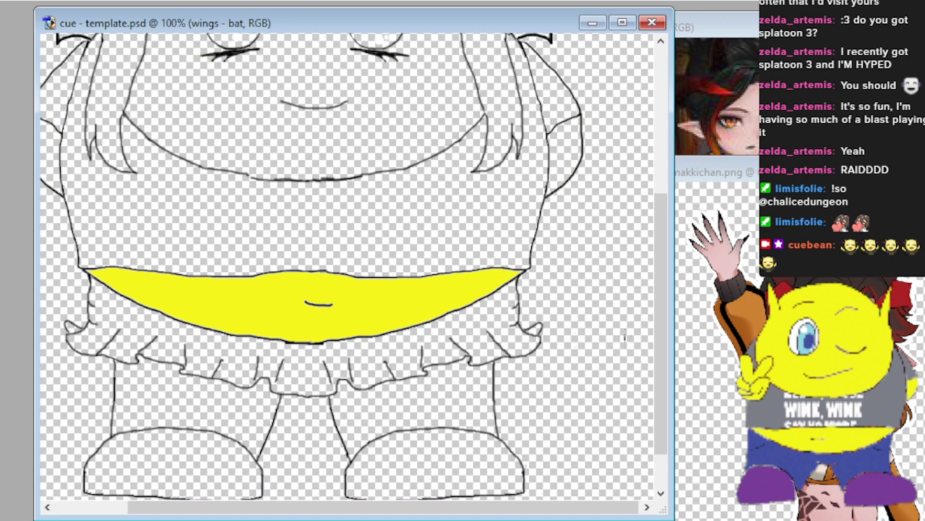
Draw the tail's outer outline as an arch beside the skirt curving down to the right shoe, and remove its excess inner line.
{"action": "left_click_drag", "start_coordinate": [625, 337], "coordinate": [613, 320]}
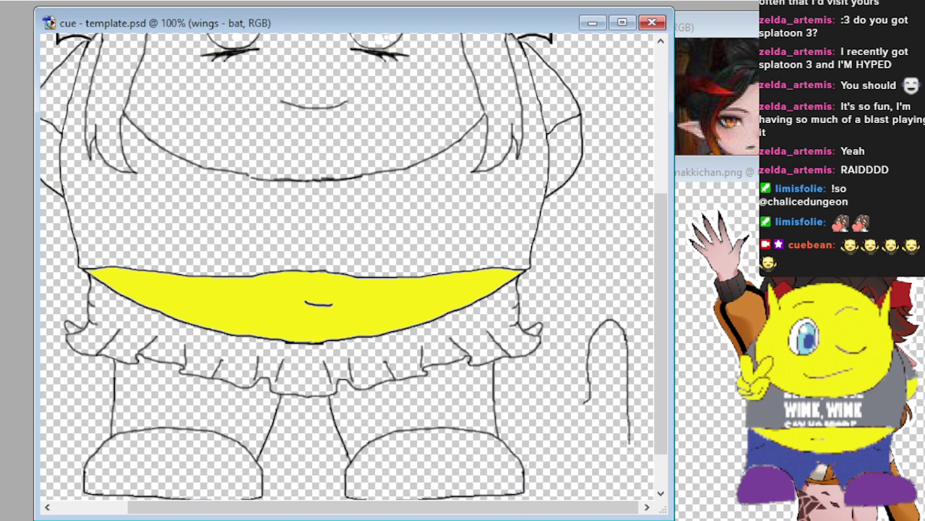
{"action": "left_click_drag", "start_coordinate": [626, 461], "coordinate": [616, 479]}
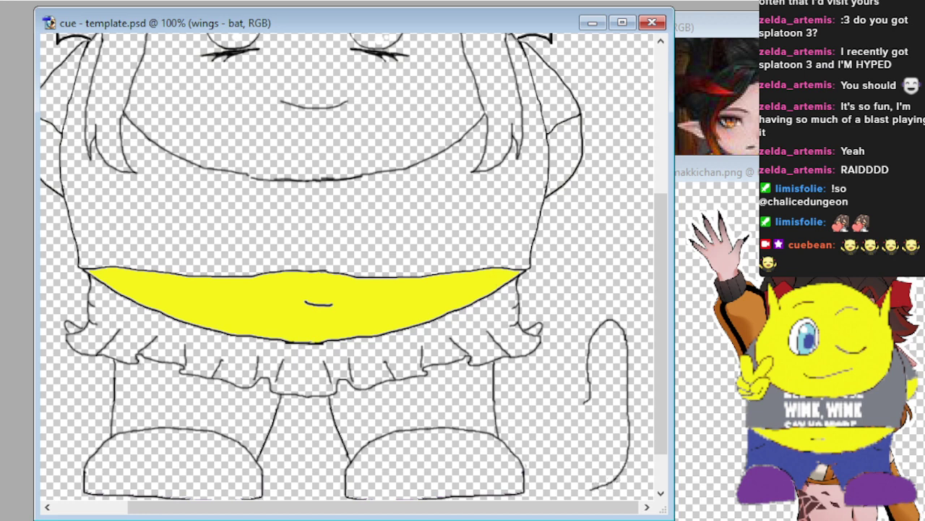
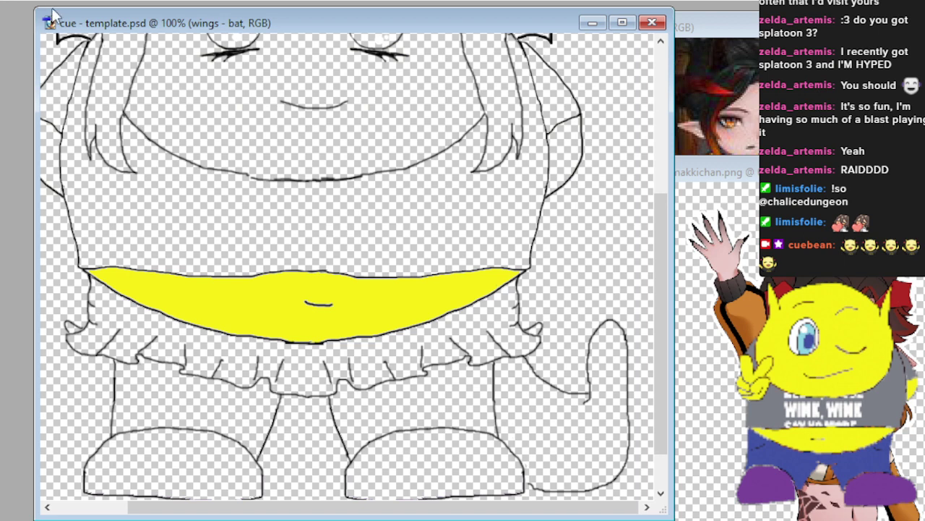
{"action": "key", "text": "ctrl+z"}
{"action": "left_click_drag", "start_coordinate": [591, 376], "coordinate": [581, 408]}
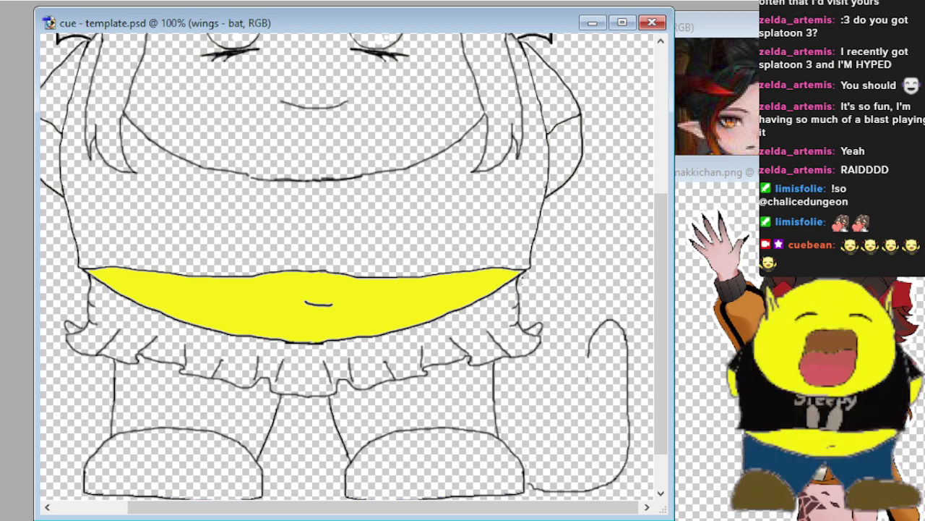
Draw the tail's inner edges from the waist and from the arch down towards the shoe, and trim the overshooting end where they cross.
{"action": "left_click_drag", "start_coordinate": [519, 276], "coordinate": [544, 306]}
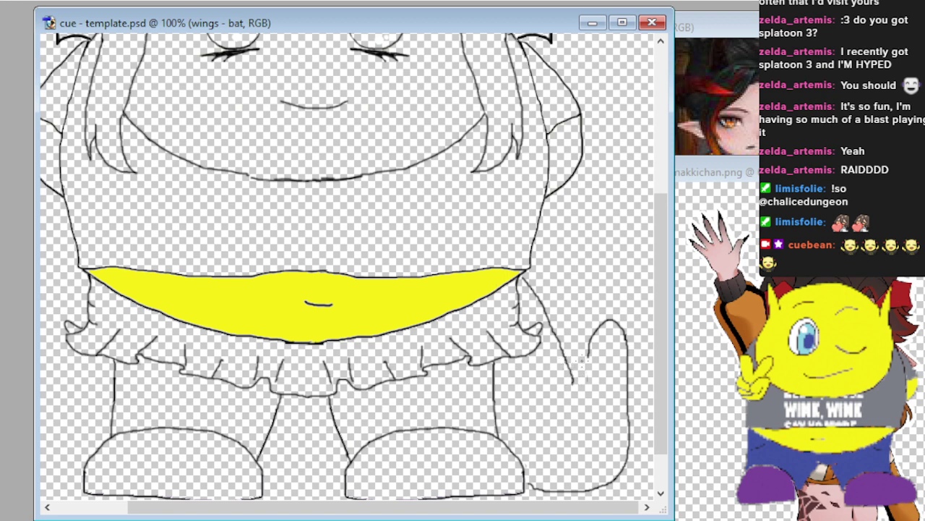
{"action": "left_click_drag", "start_coordinate": [584, 363], "coordinate": [577, 371]}
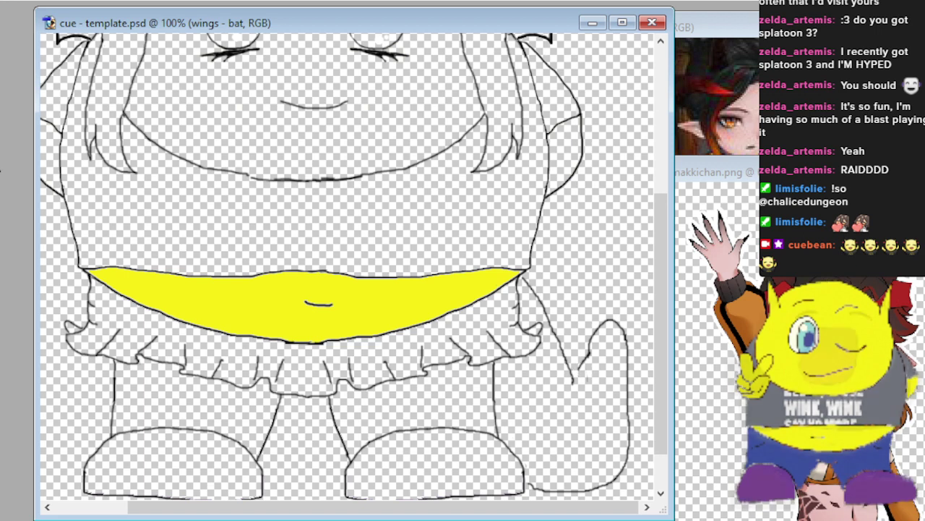
{"action": "left_click_drag", "start_coordinate": [580, 374], "coordinate": [596, 328]}
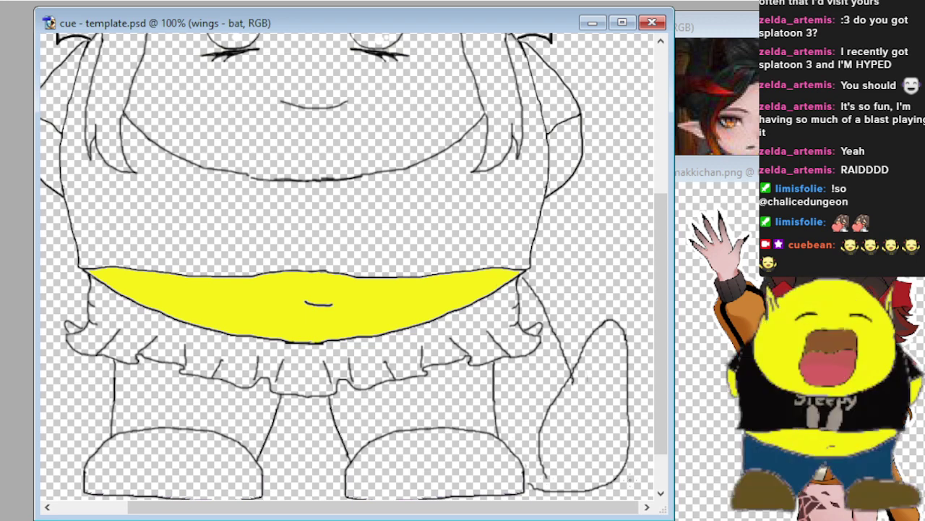
{"action": "key", "text": "ctrl+plus"}
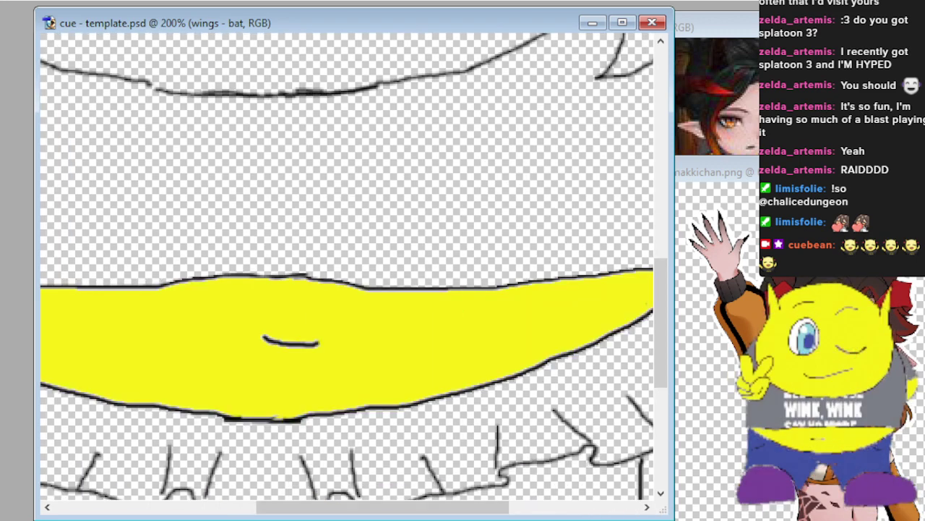
{"action": "scroll", "coordinate": [495, 309], "scroll_direction": "down", "scroll_amount": 2}
{"action": "scroll", "coordinate": [496, 309], "scroll_direction": "right", "scroll_amount": 8}
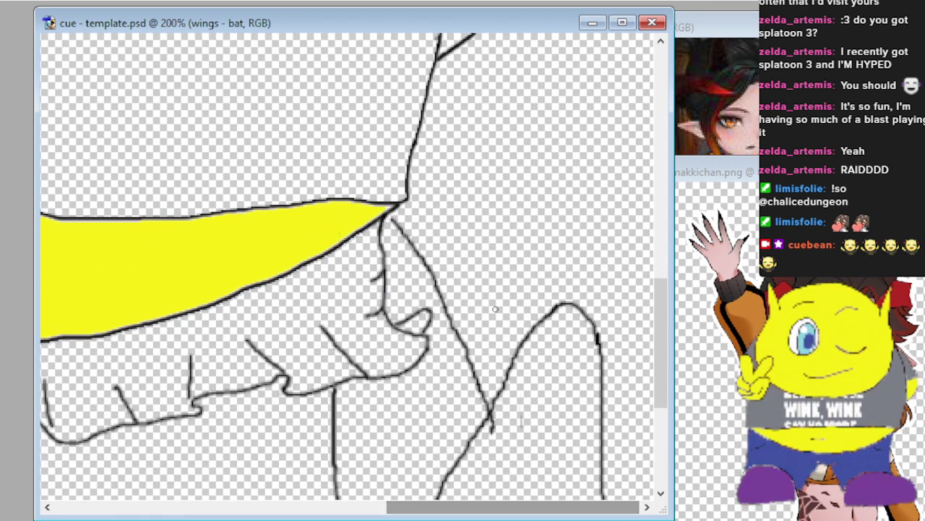
{"action": "scroll", "coordinate": [495, 308], "scroll_direction": "down", "scroll_amount": 2}
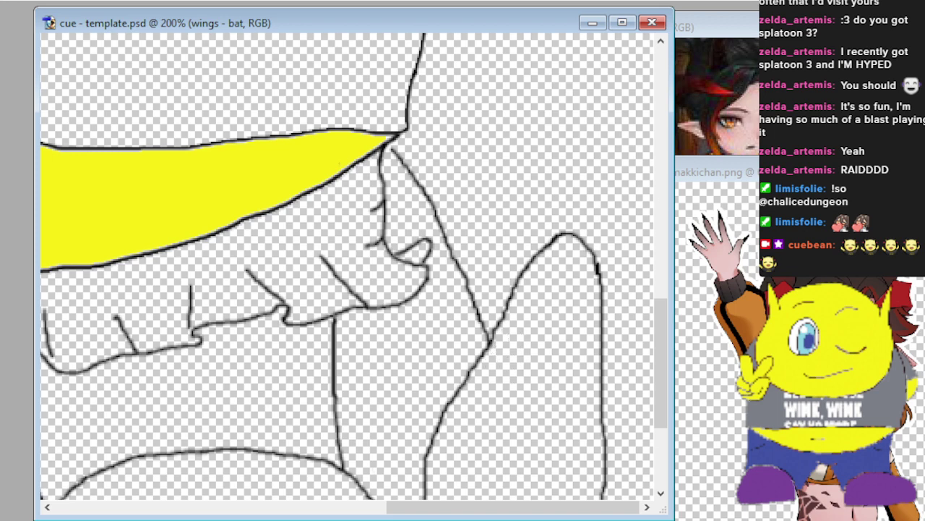
Examine the shape and overlapping spiked plates of the tail in the reference image Tsumakkichan-1.jpg.
{"action": "left_click", "coordinate": [712, 108]}
{"action": "scroll", "coordinate": [687, 199], "scroll_direction": "down", "scroll_amount": 5}
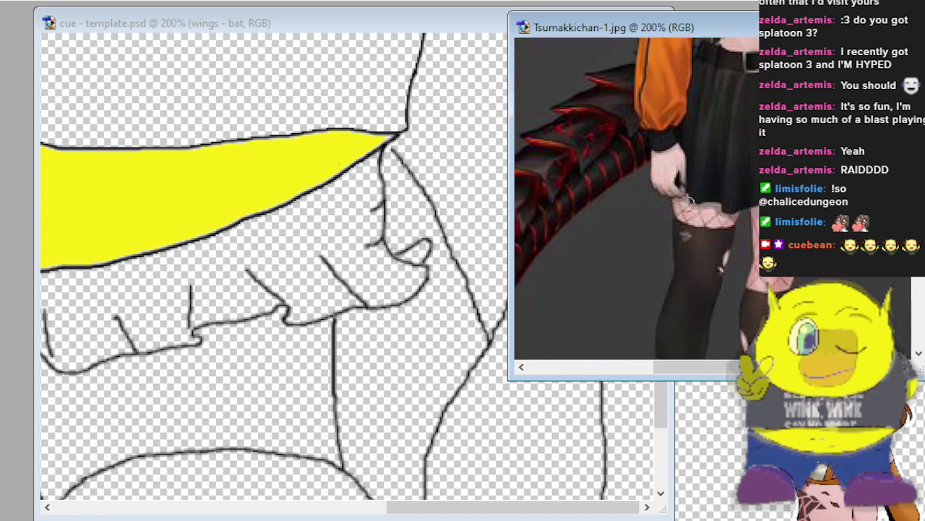
{"action": "scroll", "coordinate": [673, 289], "scroll_direction": "left", "scroll_amount": 5}
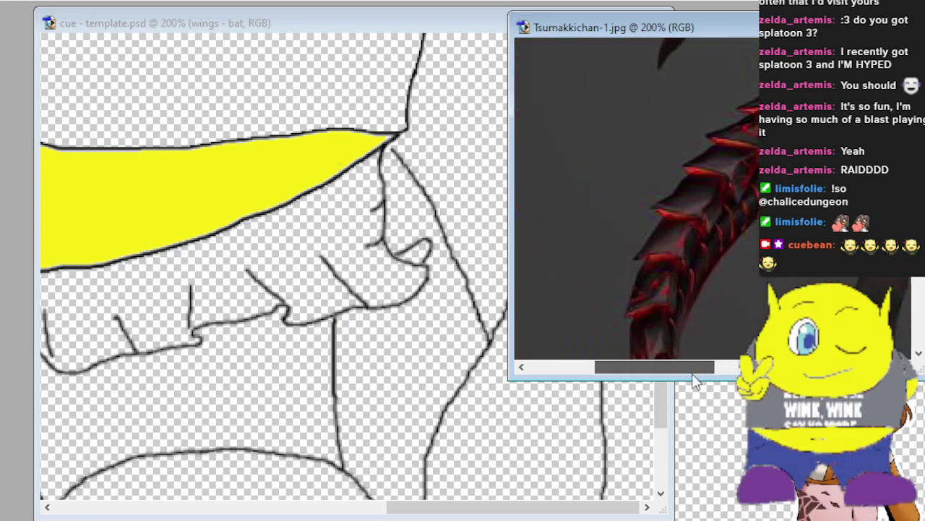
{"action": "scroll", "coordinate": [674, 332], "scroll_direction": "down", "scroll_amount": 5}
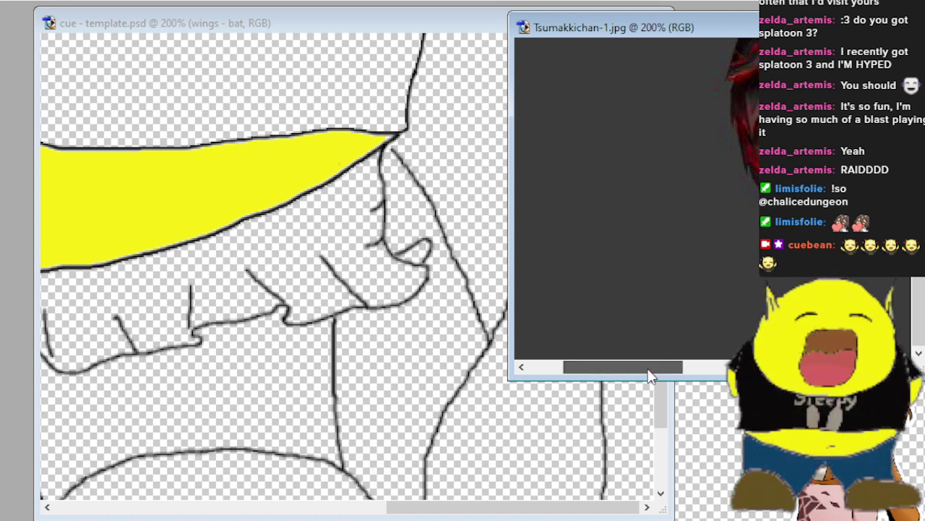
{"action": "scroll", "coordinate": [645, 340], "scroll_direction": "right", "scroll_amount": 5}
{"action": "scroll", "coordinate": [645, 340], "scroll_direction": "up", "scroll_amount": 5}
{"action": "scroll", "coordinate": [638, 254], "scroll_direction": "up", "scroll_amount": 5}
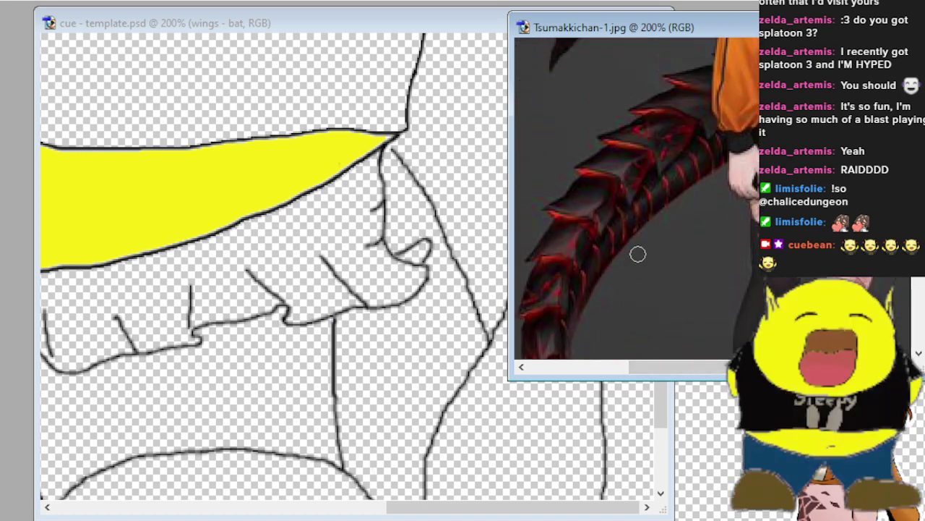
Return to cue - template.psd and draw three curved ridge lines inside the tail, running inward from its outer edge.
{"action": "left_click", "coordinate": [341, 22]}
{"action": "scroll", "coordinate": [340, 50], "scroll_direction": "down", "scroll_amount": 4}
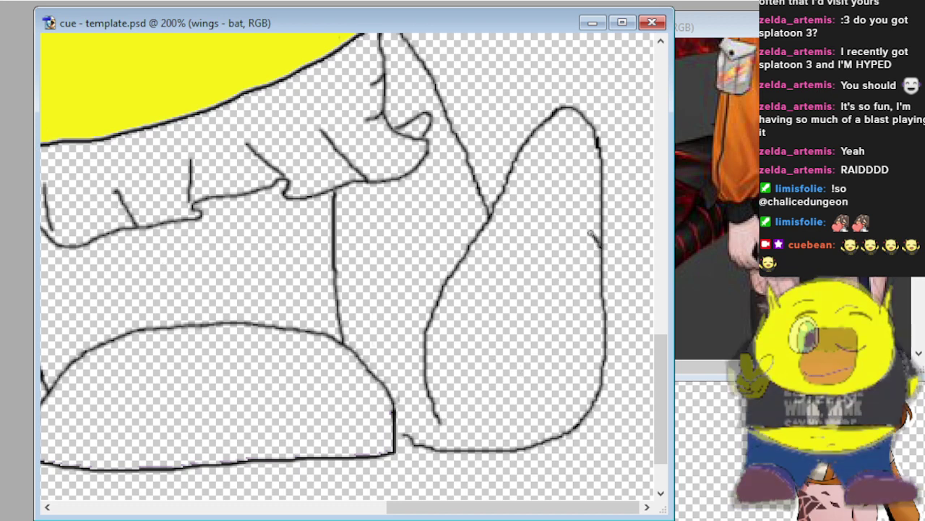
{"action": "mouse_move", "coordinate": [599, 246]}
{"action": "left_mouse_down"}
{"action": "mouse_move", "coordinate": [547, 207]}
{"action": "mouse_move", "coordinate": [473, 293]}
{"action": "left_mouse_up"}
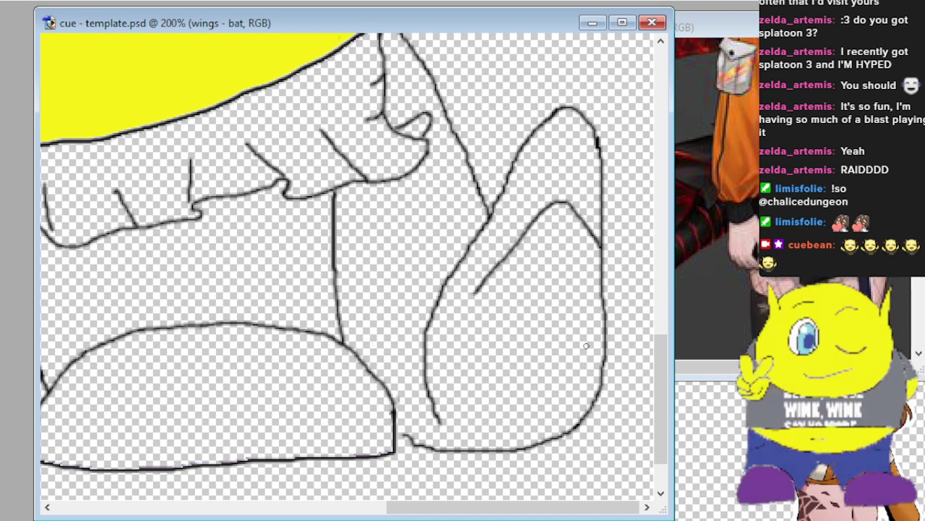
{"action": "mouse_move", "coordinate": [604, 352]}
{"action": "left_mouse_down"}
{"action": "mouse_move", "coordinate": [566, 293]}
{"action": "mouse_move", "coordinate": [531, 307]}
{"action": "mouse_move", "coordinate": [512, 338]}
{"action": "left_mouse_up"}
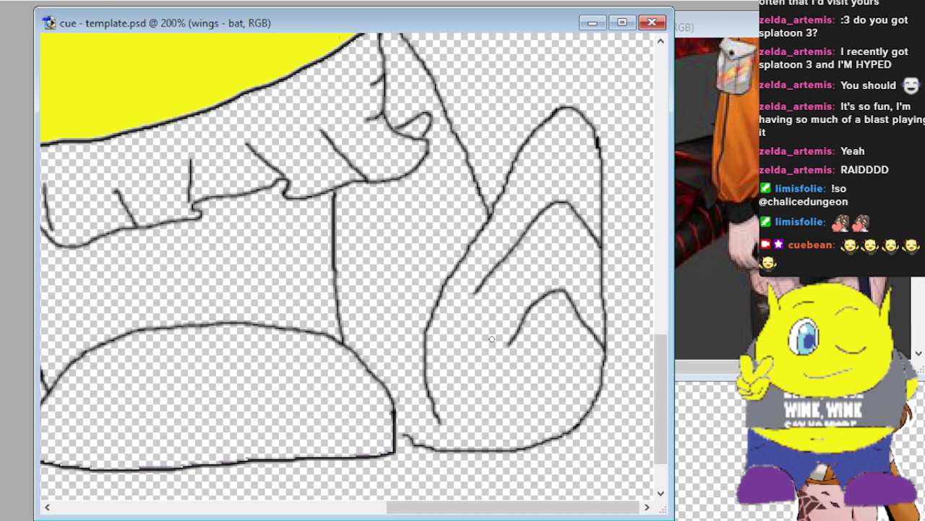
{"action": "left_click_drag", "start_coordinate": [510, 344], "coordinate": [457, 390]}
{"action": "mouse_move", "coordinate": [584, 411]}
{"action": "left_mouse_down"}
{"action": "mouse_move", "coordinate": [556, 372]}
{"action": "mouse_move", "coordinate": [464, 437]}
{"action": "left_mouse_up"}
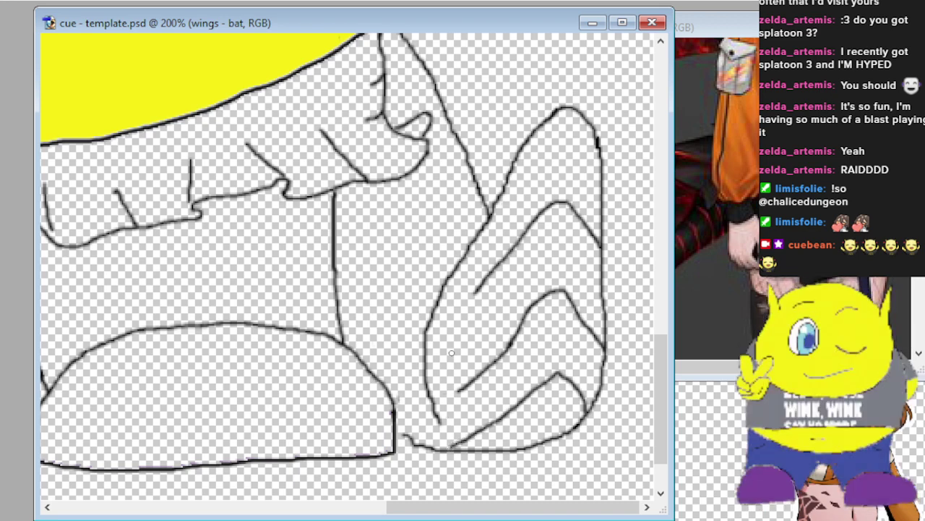
{"action": "key", "text": "ctrl+minus"}
{"action": "key", "text": "ctrl+minus"}
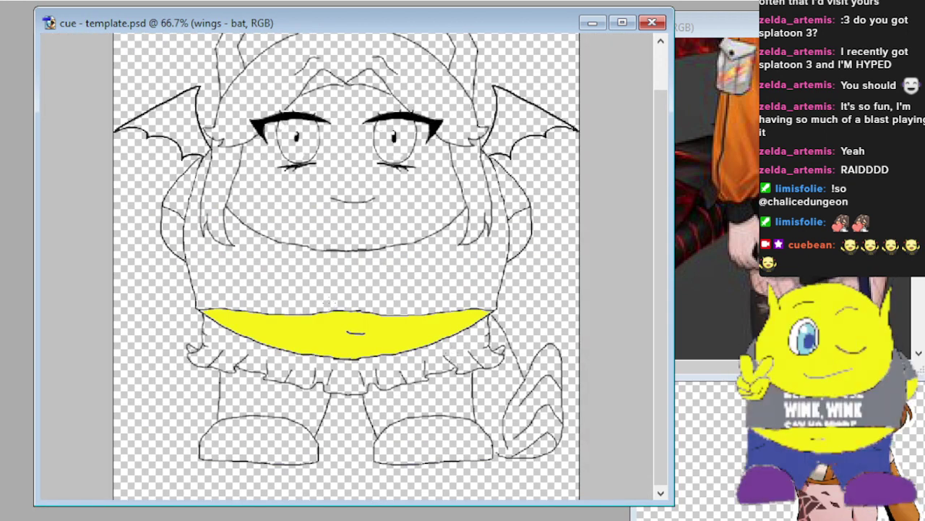
{"action": "key", "text": "ctrl+plus"}
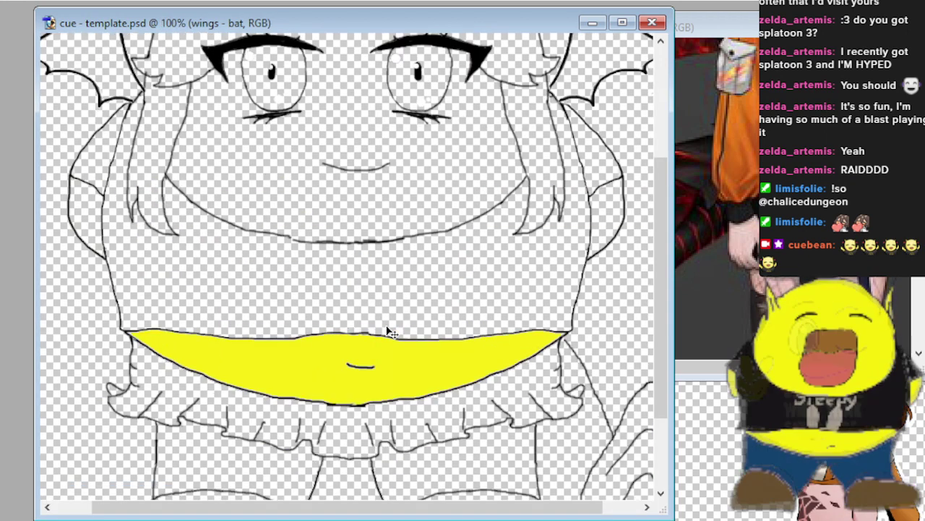
Draw four short curved ridge lines across the inner part of the tail, between the skirt and the tail's arch.
{"action": "key", "text": "ctrl+plus"}
{"action": "left_click_drag", "start_coordinate": [376, 509], "coordinate": [594, 506]}
{"action": "scroll", "coordinate": [381, 321], "scroll_direction": "down", "scroll_amount": 5}
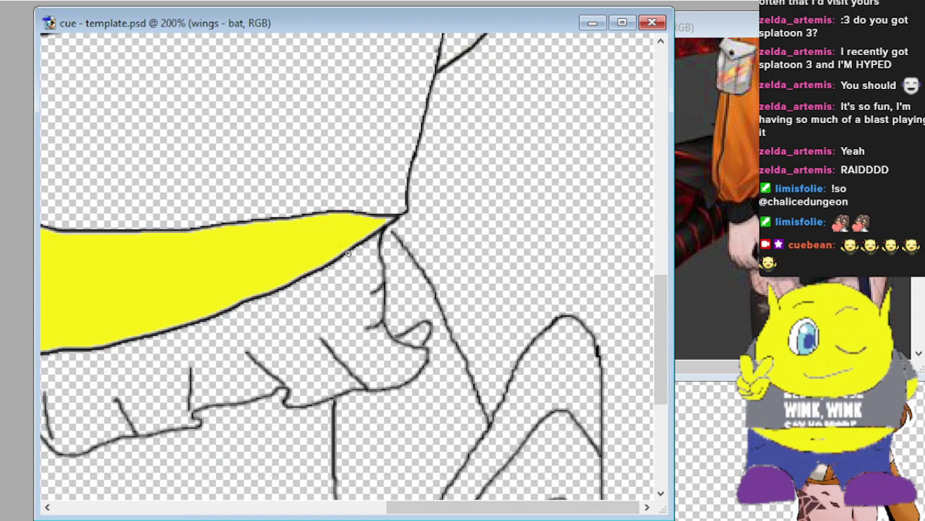
{"action": "scroll", "coordinate": [428, 369], "scroll_direction": "down", "scroll_amount": 1}
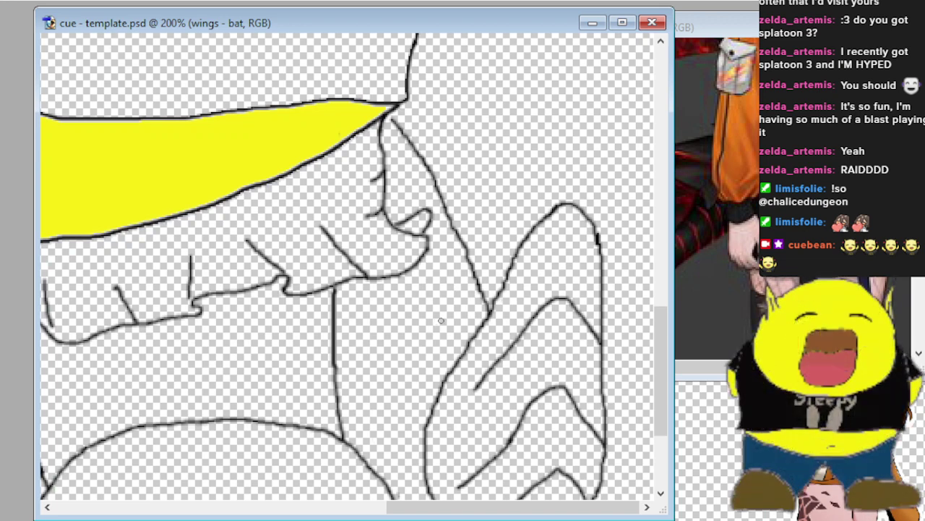
{"action": "scroll", "coordinate": [356, 402], "scroll_direction": "down", "scroll_amount": 1}
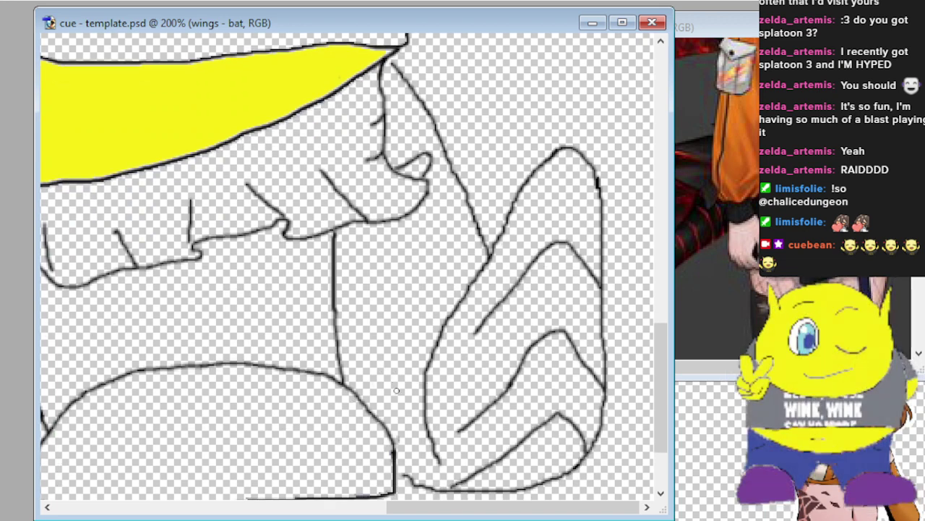
{"action": "mouse_move", "coordinate": [394, 396]}
{"action": "left_mouse_down"}
{"action": "mouse_move", "coordinate": [418, 368]}
{"action": "mouse_move", "coordinate": [380, 347]}
{"action": "mouse_move", "coordinate": [439, 304]}
{"action": "left_mouse_up"}
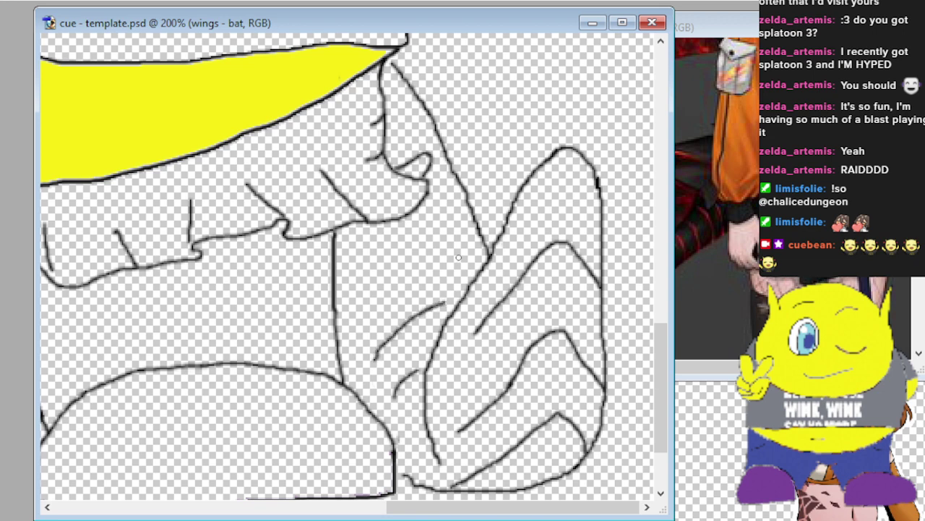
{"action": "mouse_move", "coordinate": [466, 248]}
{"action": "left_mouse_down"}
{"action": "mouse_move", "coordinate": [419, 248]}
{"action": "mouse_move", "coordinate": [356, 288]}
{"action": "left_mouse_up"}
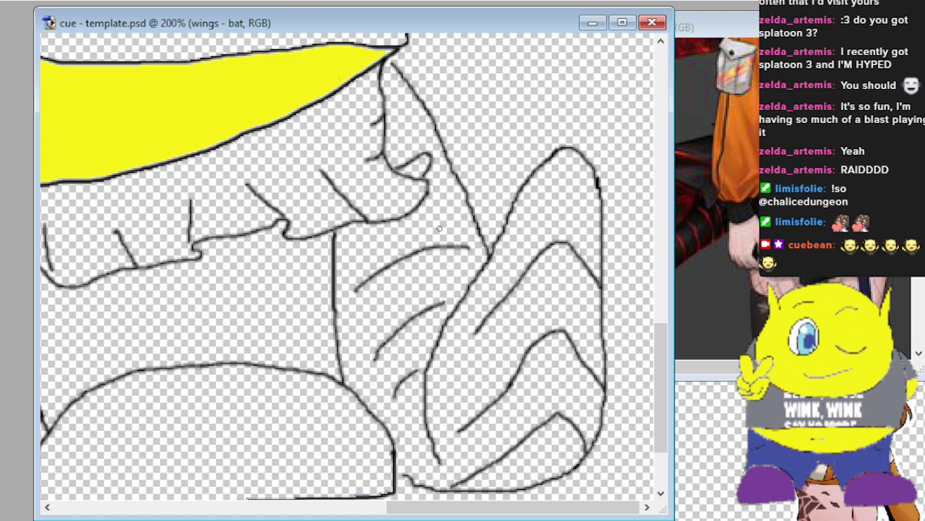
{"action": "left_click_drag", "start_coordinate": [449, 216], "coordinate": [365, 252]}
{"action": "key", "text": "ctrl+minus"}
{"action": "key", "text": "ctrl+minus"}
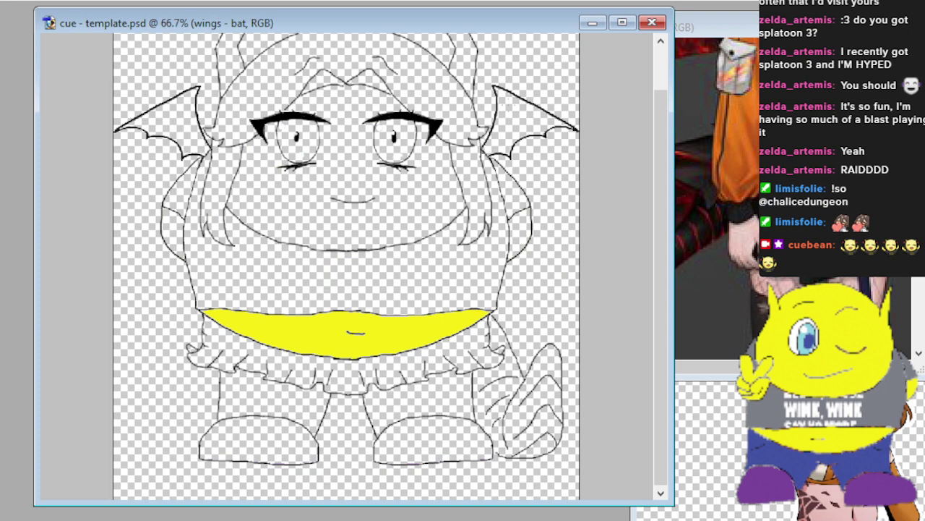
{"action": "scroll", "coordinate": [595, 163], "scroll_direction": "up", "scroll_amount": 2}
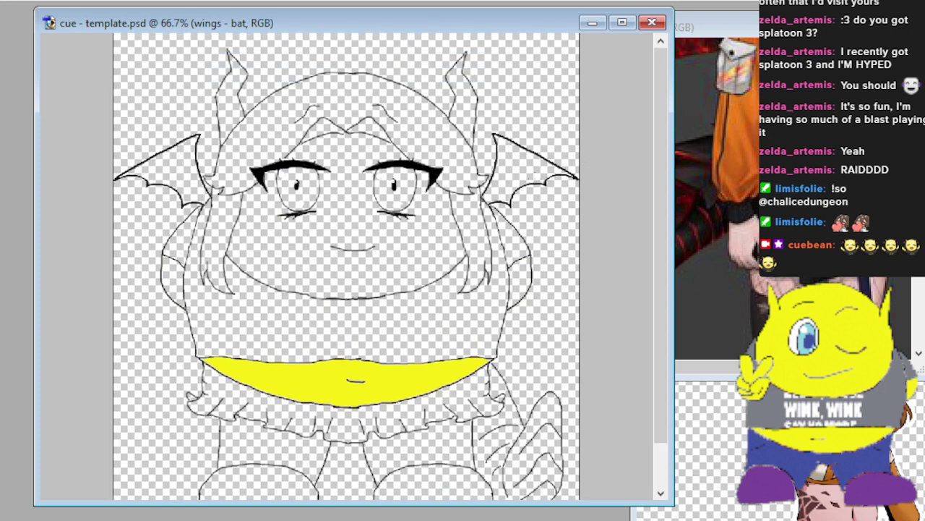
On the body layer, erase the short line crossing the inside of each arm.
{"action": "key", "text": "ctrl+plus"}
{"action": "key", "text": "ctrl+plus"}
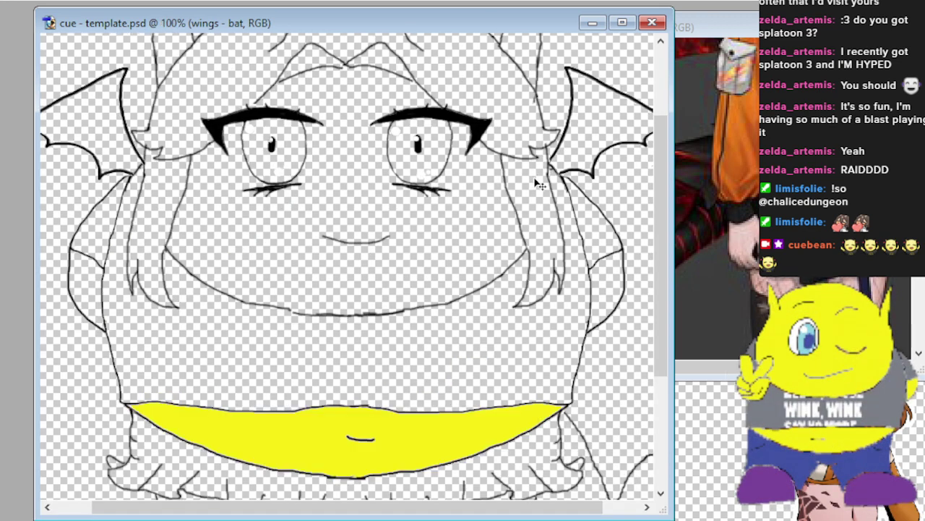
{"action": "scroll", "coordinate": [534, 178], "scroll_direction": "down", "scroll_amount": 7}
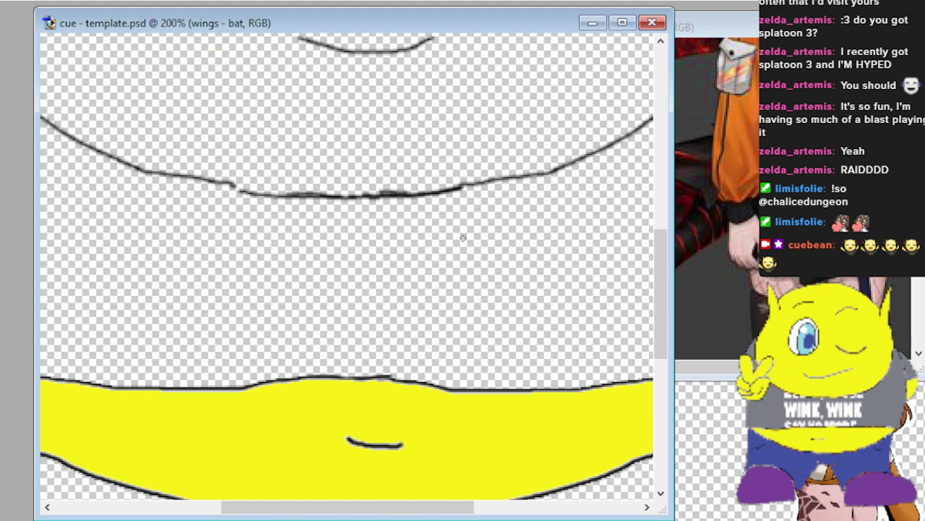
{"action": "left_click_drag", "start_coordinate": [400, 507], "coordinate": [539, 507]}
{"action": "scroll", "coordinate": [553, 392], "scroll_direction": "up", "scroll_amount": 2}
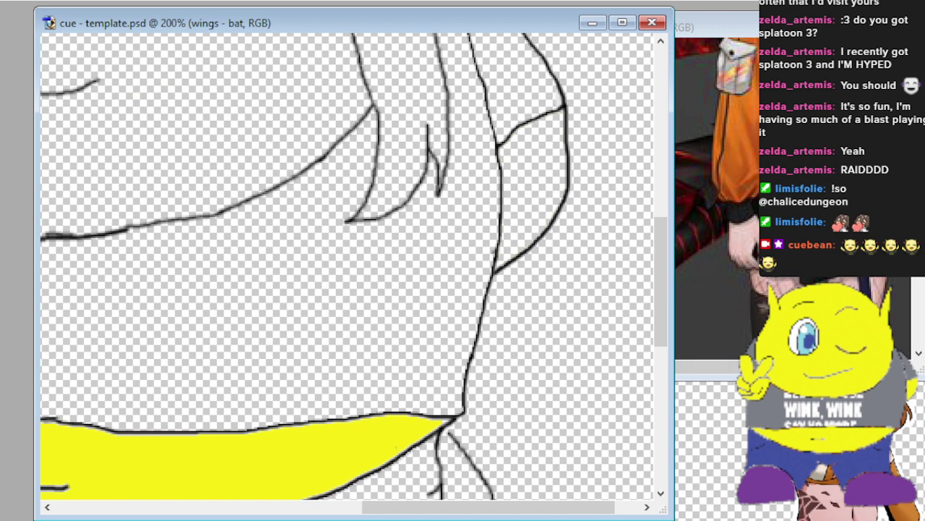
{"action": "key", "text": "alt+bracketleft"}
{"action": "scroll", "coordinate": [488, 240], "scroll_direction": "up", "scroll_amount": 3}
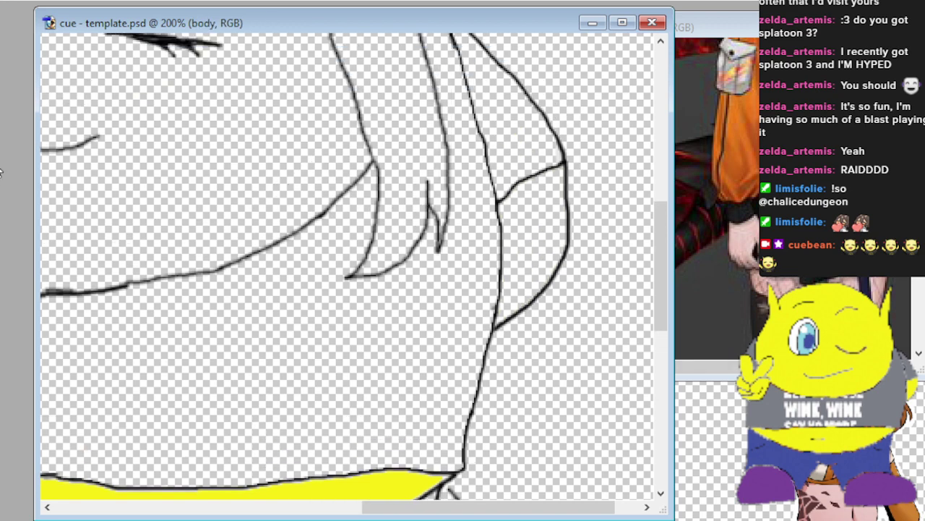
{"action": "mouse_move", "coordinate": [530, 172]}
{"action": "left_mouse_down"}
{"action": "mouse_move", "coordinate": [504, 200]}
{"action": "mouse_move", "coordinate": [538, 185]}
{"action": "mouse_move", "coordinate": [551, 154]}
{"action": "left_mouse_up"}
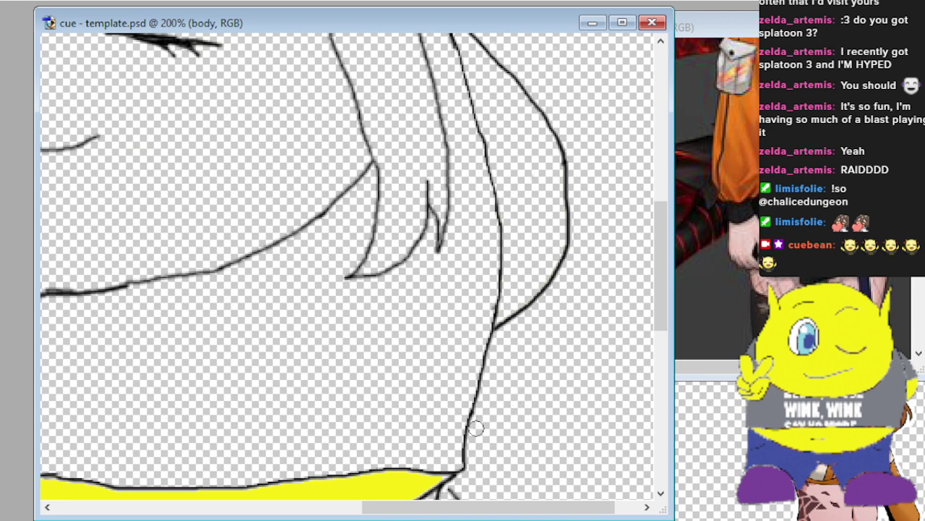
{"action": "left_click_drag", "start_coordinate": [519, 507], "coordinate": [213, 451]}
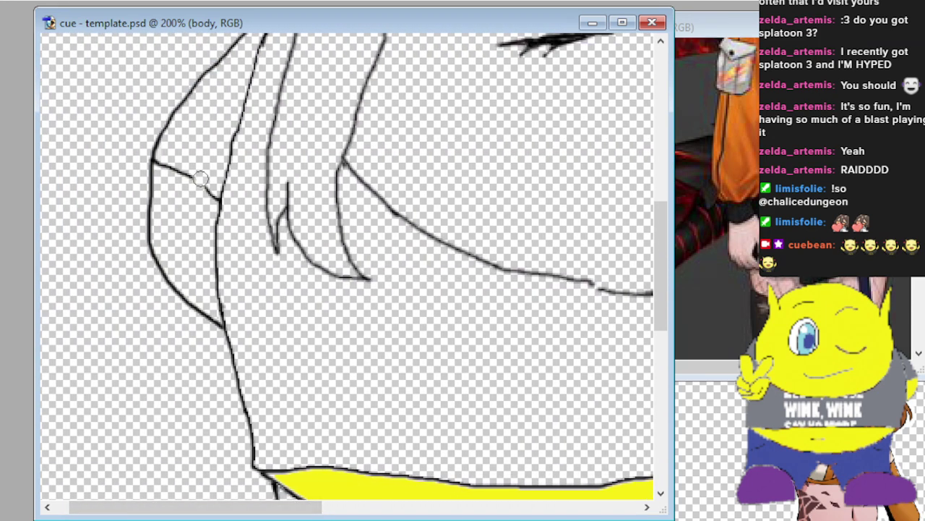
{"action": "mouse_move", "coordinate": [200, 179]}
{"action": "left_mouse_down"}
{"action": "mouse_move", "coordinate": [209, 200]}
{"action": "mouse_move", "coordinate": [161, 162]}
{"action": "left_mouse_up"}
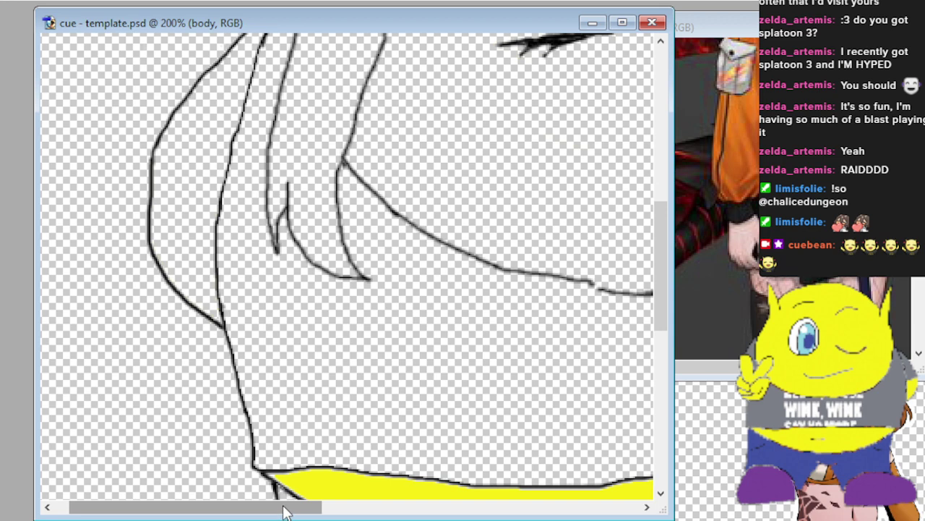
Draw a slanted top edge down from below the chin, join it to the chin, and add a horizontal line above the belly.
{"action": "left_click_drag", "start_coordinate": [285, 509], "coordinate": [421, 508]}
{"action": "scroll", "coordinate": [248, 304], "scroll_direction": "down", "scroll_amount": 4}
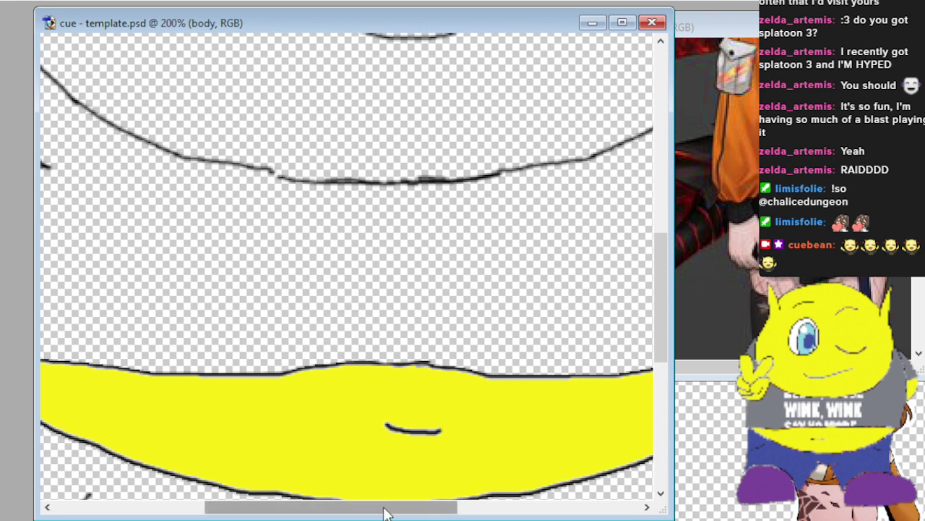
{"action": "left_click_drag", "start_coordinate": [384, 511], "coordinate": [346, 514]}
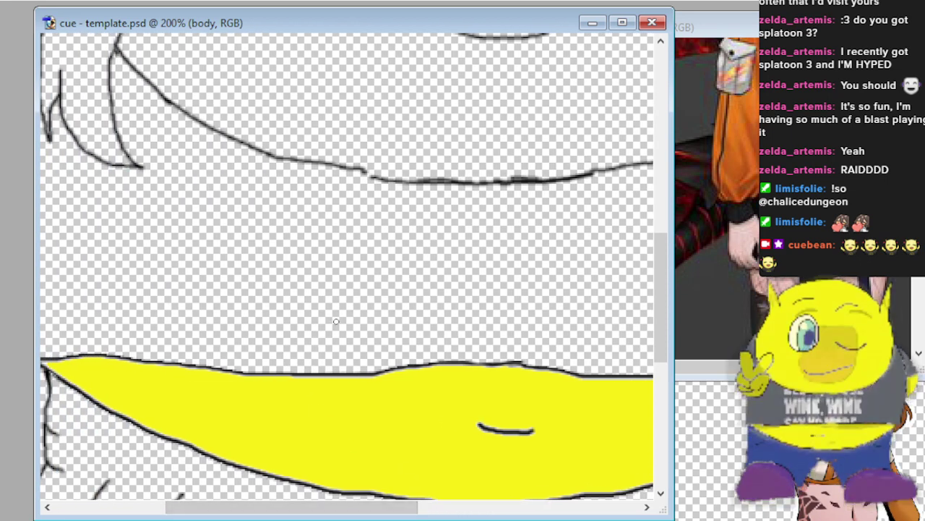
{"action": "scroll", "coordinate": [376, 329], "scroll_direction": "up", "scroll_amount": 1}
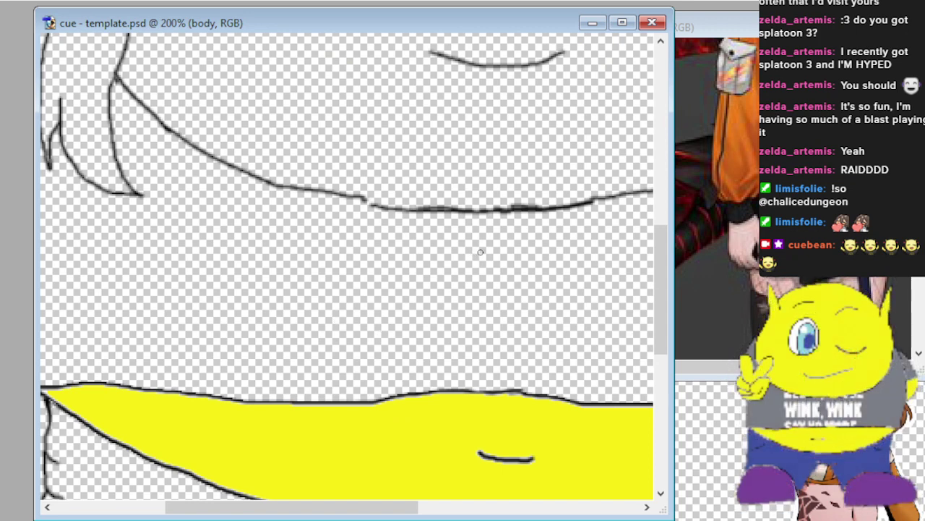
{"action": "left_click_drag", "start_coordinate": [483, 253], "coordinate": [477, 257]}
{"action": "left_click_drag", "start_coordinate": [459, 270], "coordinate": [357, 362]}
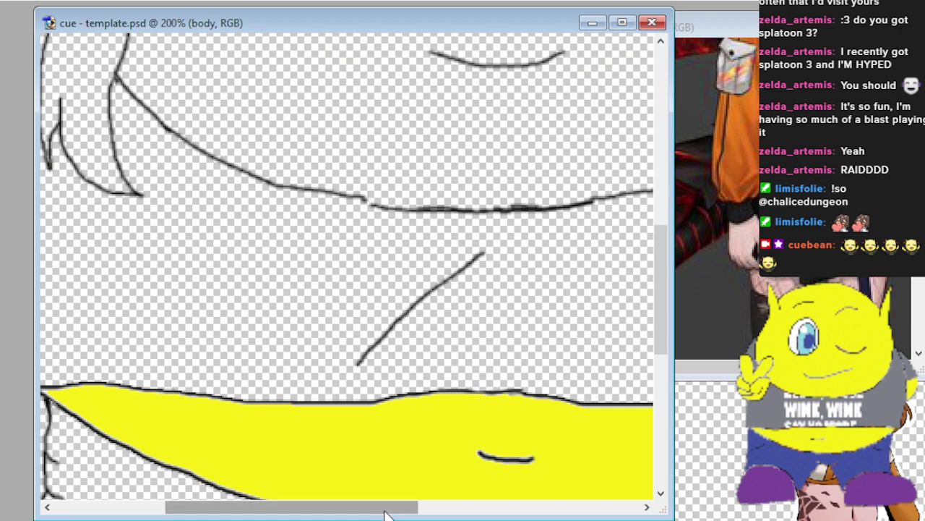
{"action": "mouse_move", "coordinate": [384, 507]}
{"action": "left_mouse_down"}
{"action": "mouse_move", "coordinate": [478, 507]}
{"action": "mouse_move", "coordinate": [448, 507]}
{"action": "left_mouse_up"}
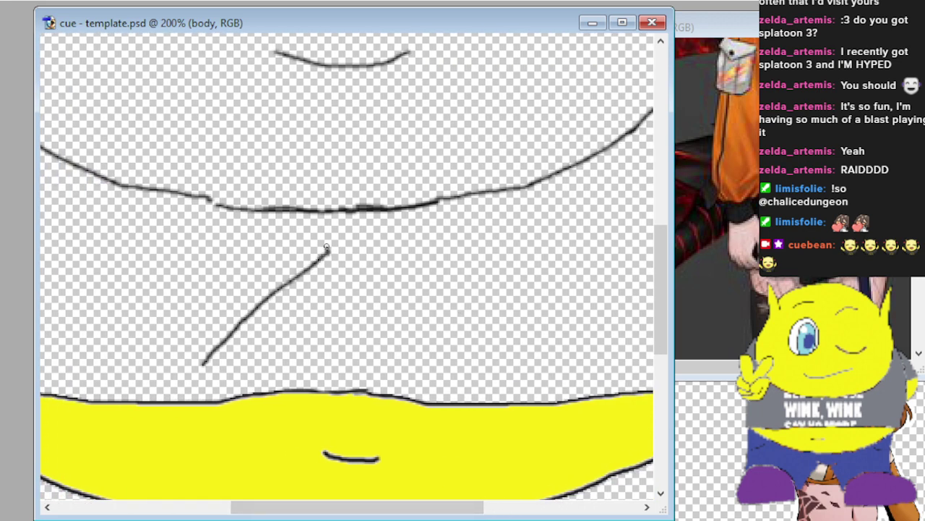
{"action": "left_click_drag", "start_coordinate": [330, 233], "coordinate": [331, 220]}
{"action": "scroll", "coordinate": [289, 239], "scroll_direction": "down", "scroll_amount": 3}
{"action": "scroll", "coordinate": [155, 279], "scroll_direction": "up", "scroll_amount": 2}
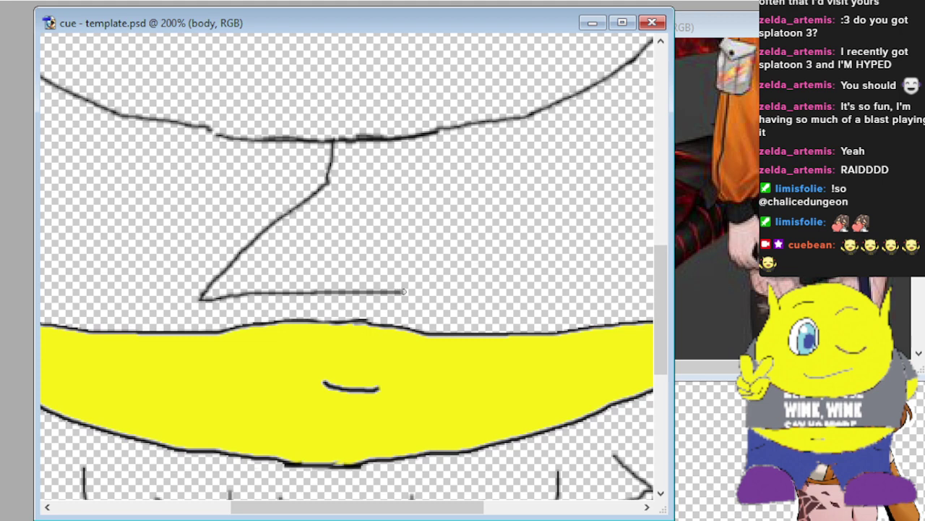
Detach the horizontal line from the slanted edge with a parallel inner slant, and draw the hem from the outer slant towards the left waist.
{"action": "mouse_move", "coordinate": [362, 507]}
{"action": "left_mouse_down"}
{"action": "mouse_move", "coordinate": [244, 518]}
{"action": "mouse_move", "coordinate": [255, 514]}
{"action": "left_mouse_up"}
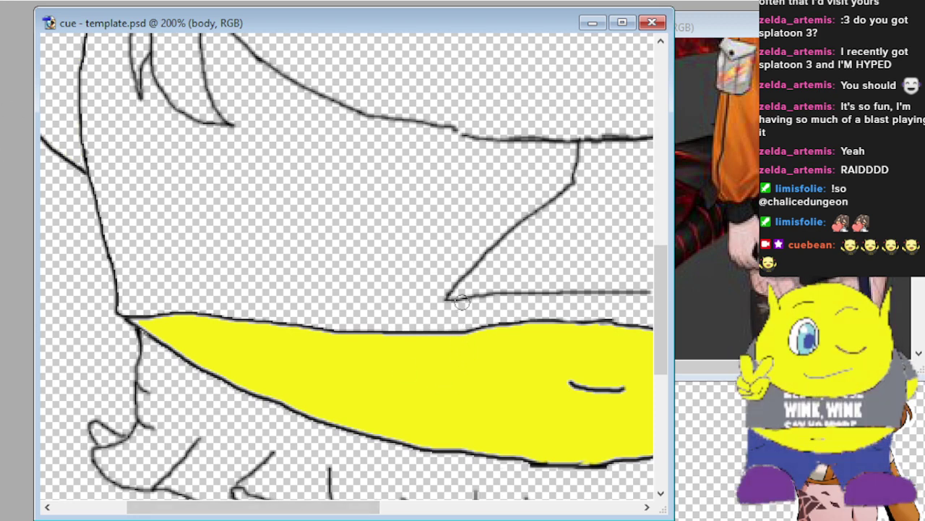
{"action": "mouse_move", "coordinate": [464, 299]}
{"action": "left_mouse_down"}
{"action": "mouse_move", "coordinate": [454, 303]}
{"action": "mouse_move", "coordinate": [482, 292]}
{"action": "left_mouse_up"}
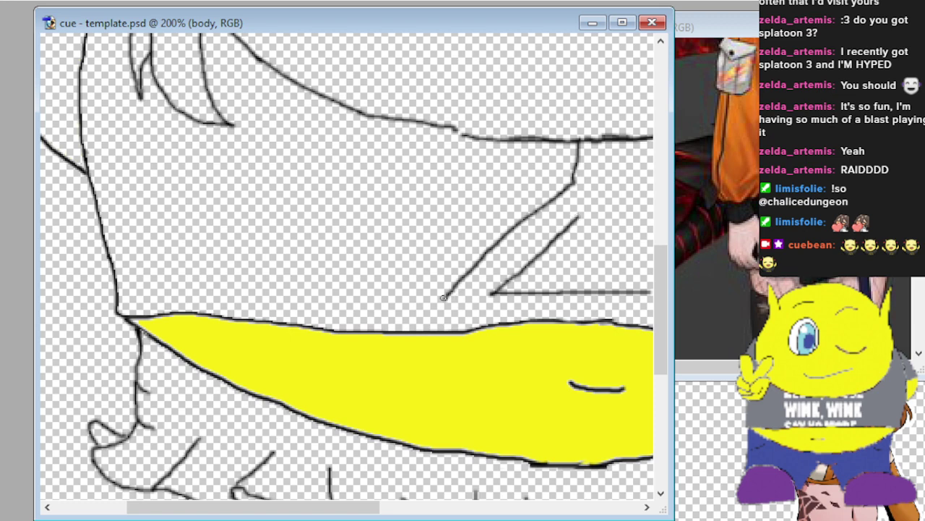
{"action": "left_click_drag", "start_coordinate": [444, 297], "coordinate": [206, 284]}
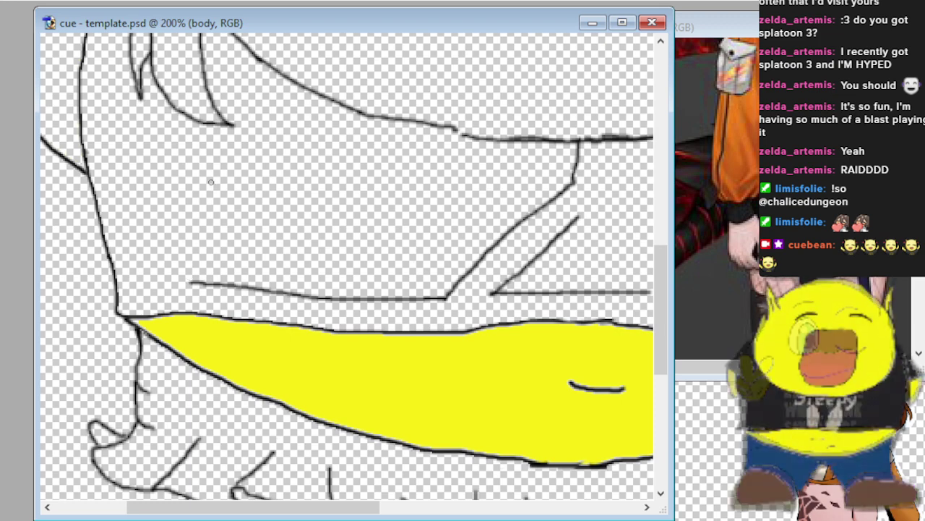
{"action": "scroll", "coordinate": [172, 221], "scroll_direction": "down", "scroll_amount": 3}
{"action": "scroll", "coordinate": [144, 176], "scroll_direction": "up", "scroll_amount": 4}
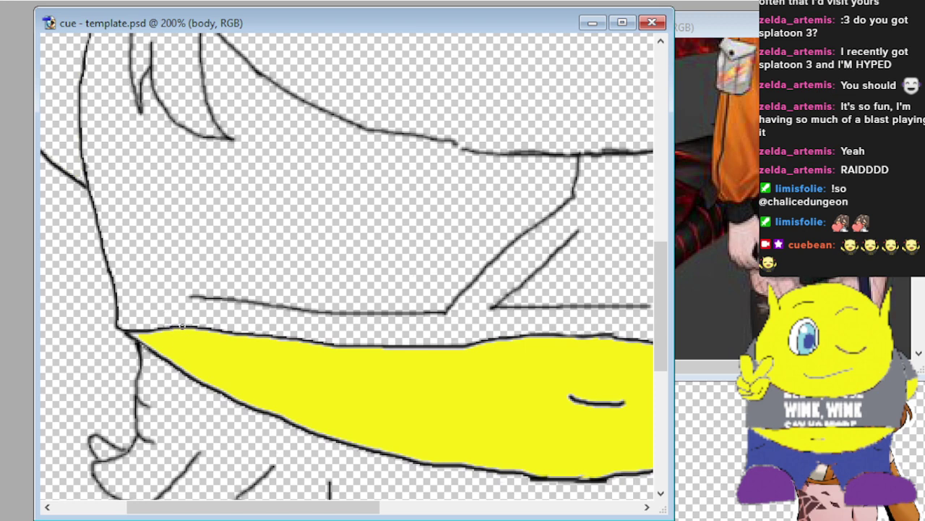
Draw the left sleeve edge from the waist up to the jawline and erase the hem line overshooting it.
{"action": "mouse_move", "coordinate": [186, 325]}
{"action": "left_mouse_down"}
{"action": "mouse_move", "coordinate": [242, 320]}
{"action": "mouse_move", "coordinate": [263, 278]}
{"action": "mouse_move", "coordinate": [254, 189]}
{"action": "mouse_move", "coordinate": [278, 117]}
{"action": "left_mouse_up"}
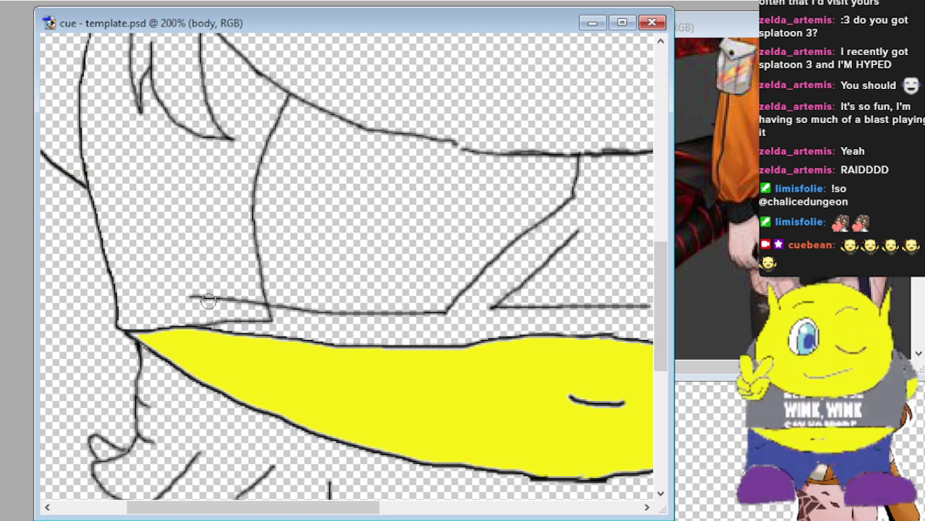
{"action": "mouse_move", "coordinate": [207, 300]}
{"action": "left_mouse_down"}
{"action": "mouse_move", "coordinate": [189, 296]}
{"action": "mouse_move", "coordinate": [251, 302]}
{"action": "left_mouse_up"}
{"action": "scroll", "coordinate": [184, 265], "scroll_direction": "up", "scroll_amount": 5}
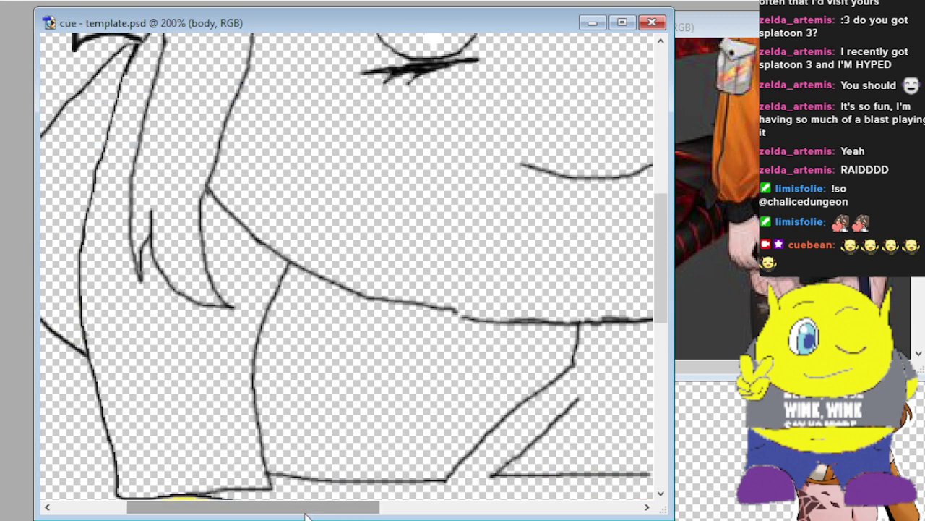
Select the new left-hand clothing lines with a freehand outline running just below the jaw and above the belly.
{"action": "mouse_move", "coordinate": [311, 513]}
{"action": "left_mouse_down"}
{"action": "mouse_move", "coordinate": [565, 513]}
{"action": "mouse_move", "coordinate": [354, 515]}
{"action": "left_mouse_up"}
{"action": "scroll", "coordinate": [383, 496], "scroll_direction": "down", "scroll_amount": 2}
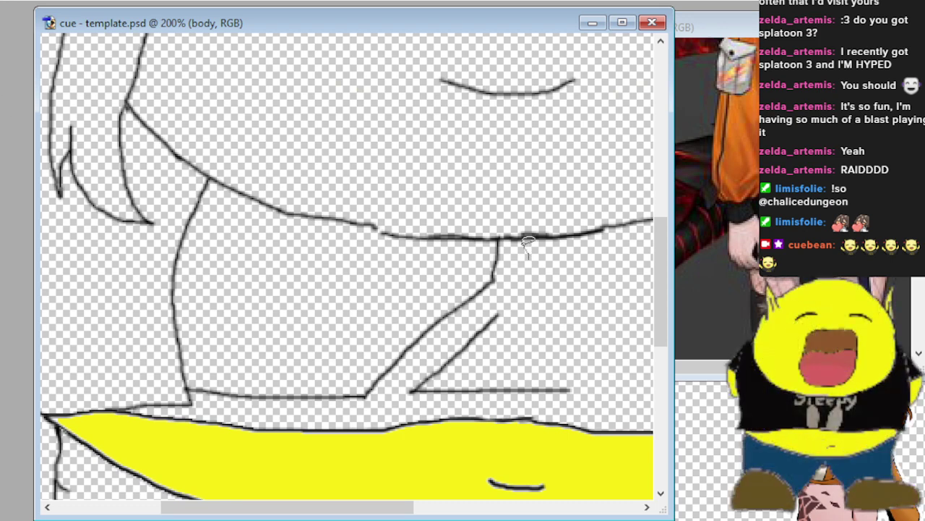
{"action": "mouse_move", "coordinate": [528, 242]}
{"action": "left_mouse_down"}
{"action": "mouse_move", "coordinate": [481, 239]}
{"action": "mouse_move", "coordinate": [437, 260]}
{"action": "mouse_move", "coordinate": [343, 248]}
{"action": "mouse_move", "coordinate": [251, 207]}
{"action": "mouse_move", "coordinate": [210, 171]}
{"action": "mouse_move", "coordinate": [175, 247]}
{"action": "left_mouse_up"}
{"action": "key", "text": "ctrl+d"}
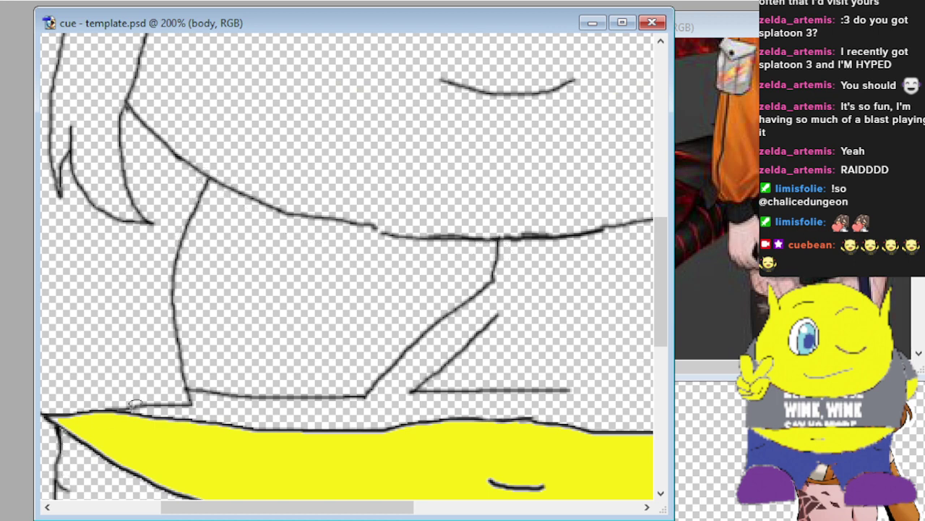
{"action": "mouse_move", "coordinate": [145, 406]}
{"action": "left_mouse_down"}
{"action": "mouse_move", "coordinate": [99, 395]}
{"action": "mouse_move", "coordinate": [120, 366]}
{"action": "mouse_move", "coordinate": [183, 184]}
{"action": "mouse_move", "coordinate": [207, 172]}
{"action": "mouse_move", "coordinate": [223, 212]}
{"action": "mouse_move", "coordinate": [275, 237]}
{"action": "mouse_move", "coordinate": [454, 251]}
{"action": "mouse_move", "coordinate": [508, 237]}
{"action": "mouse_move", "coordinate": [522, 280]}
{"action": "mouse_move", "coordinate": [584, 382]}
{"action": "mouse_move", "coordinate": [574, 404]}
{"action": "mouse_move", "coordinate": [492, 402]}
{"action": "mouse_move", "coordinate": [350, 421]}
{"action": "mouse_move", "coordinate": [101, 402]}
{"action": "left_mouse_up"}
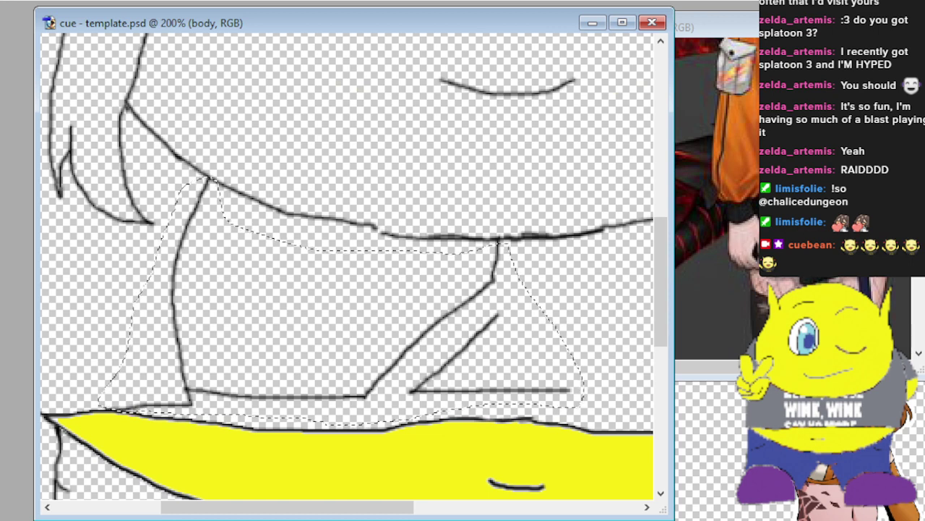
Paste a copy of the selected clothing lines into a new document and flip it horizontally.
{"action": "key", "text": "ctrl+n"}
{"action": "key", "text": "Return"}
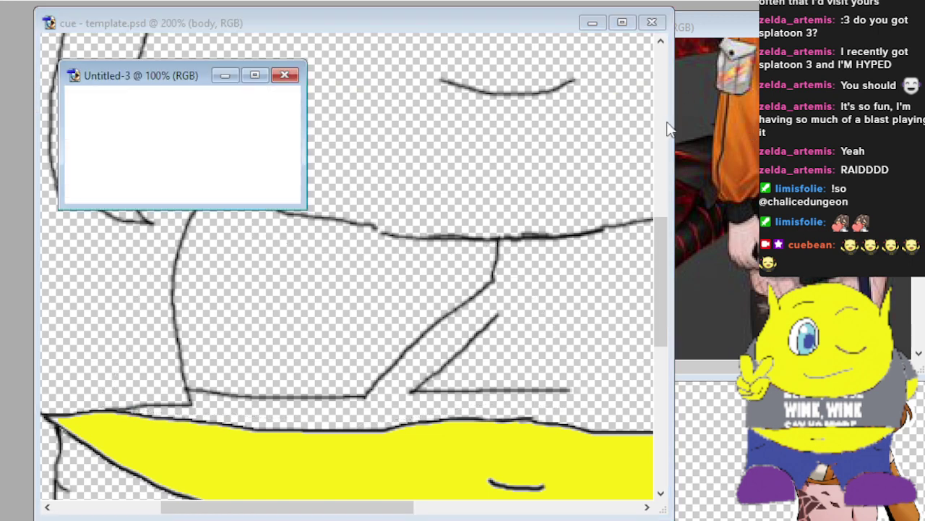
{"action": "key", "text": "ctrl+v"}
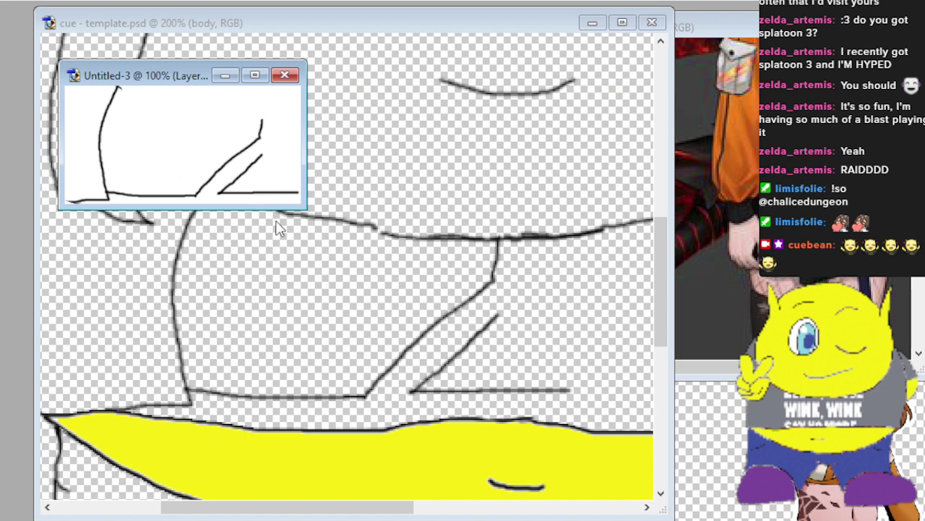
{"action": "key", "text": "ctrl+shift+h"}
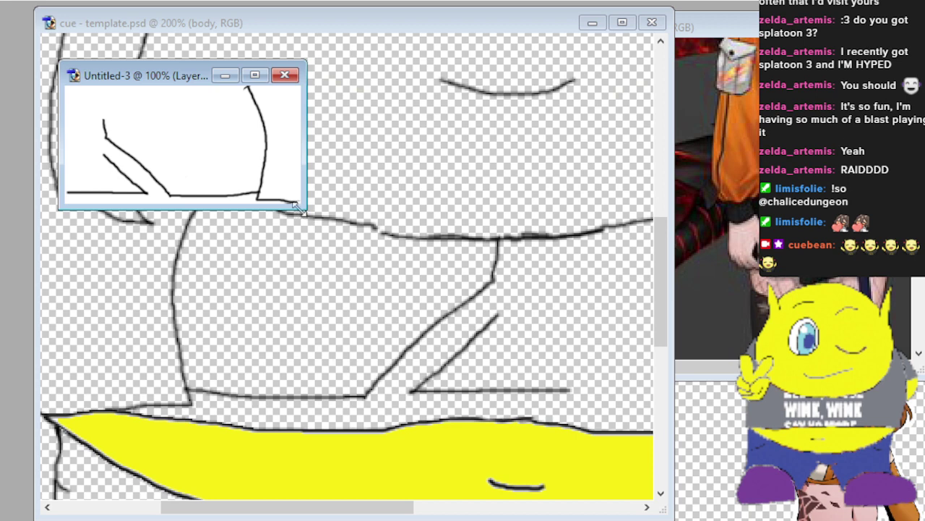
{"action": "left_click_drag", "start_coordinate": [303, 207], "coordinate": [431, 271]}
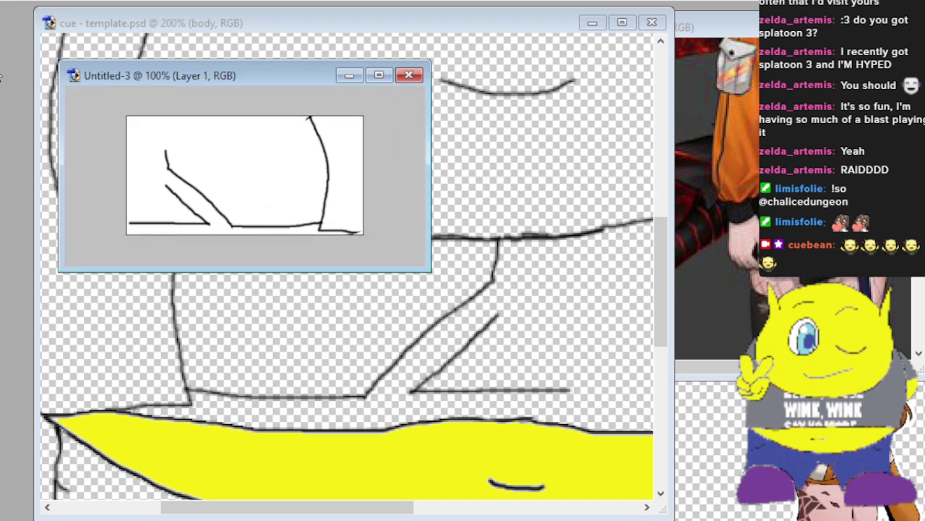
Paste the mirrored clothing lines into cue - template.psd and align them with the left half at the body's centre.
{"action": "key", "text": "ctrl+a"}
{"action": "left_click_drag", "start_coordinate": [345, 512], "coordinate": [497, 511]}
{"action": "left_click_drag", "start_coordinate": [317, 282], "coordinate": [428, 329]}
{"action": "key", "text": "ctrl+v"}
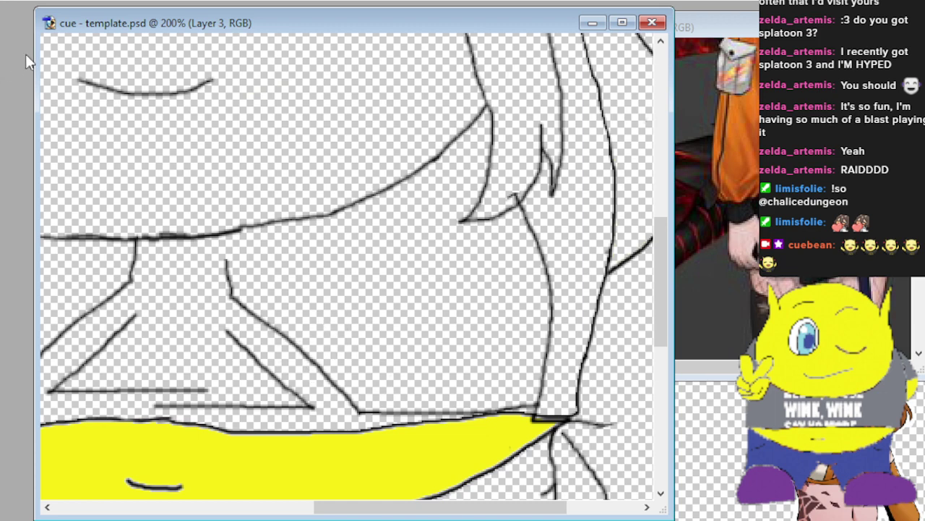
{"action": "left_click_drag", "start_coordinate": [364, 399], "coordinate": [269, 376]}
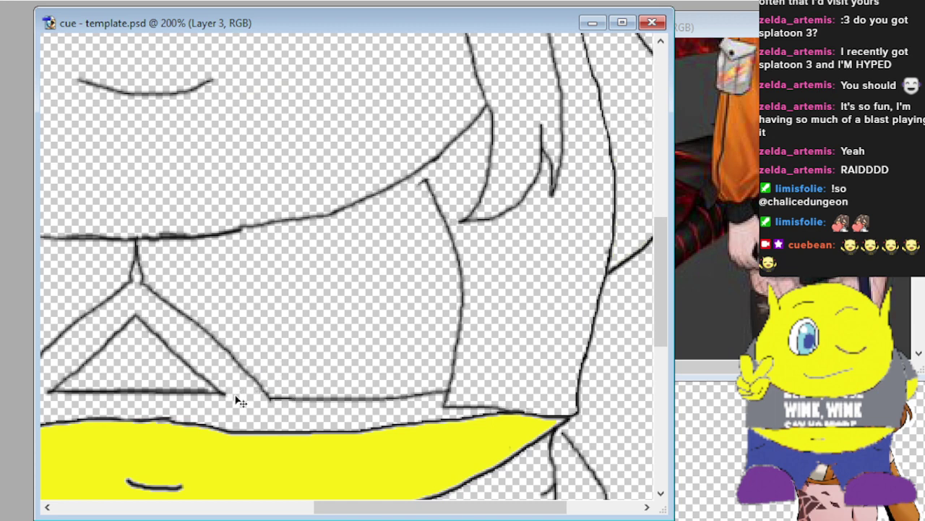
Erase the converging centre lines below the chin on Layer 3 and the body layer, down to the top of the triangle.
{"action": "left_click_drag", "start_coordinate": [369, 513], "coordinate": [279, 511]}
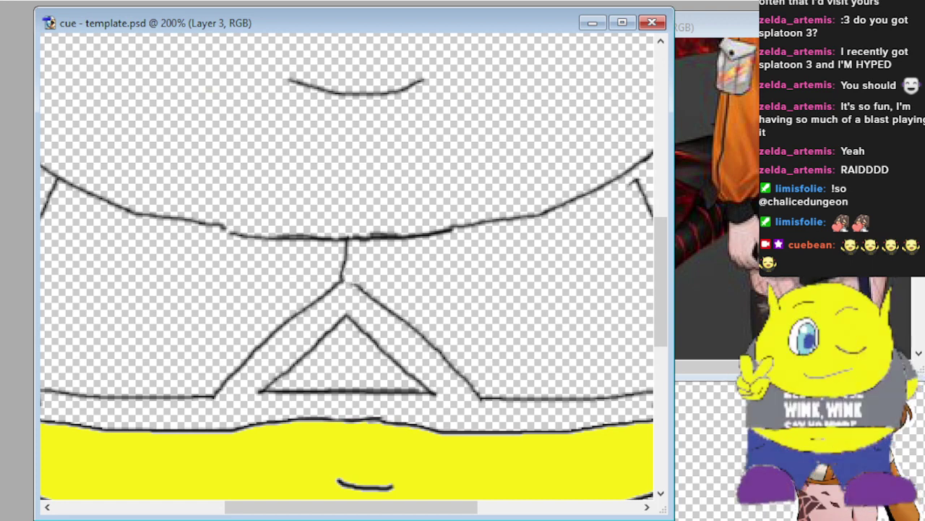
{"action": "key", "text": "alt+bracketleft"}
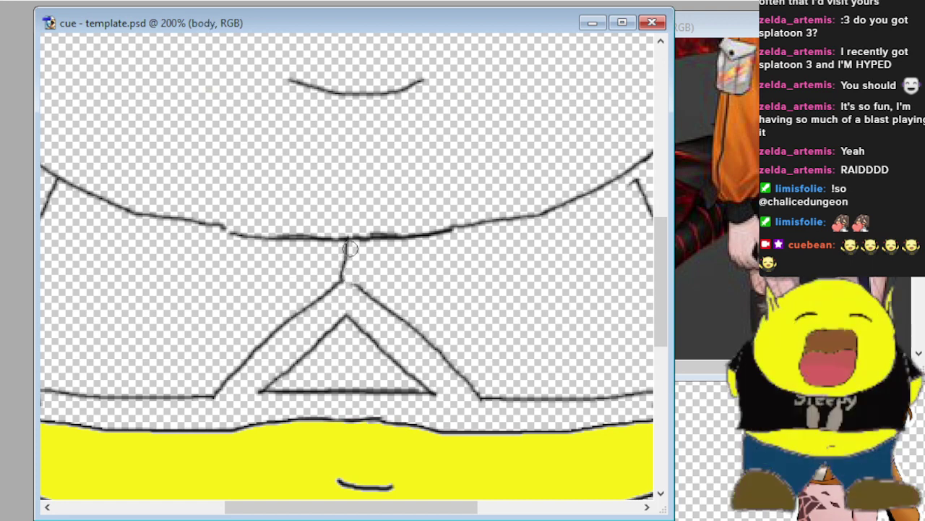
{"action": "mouse_move", "coordinate": [341, 260]}
{"action": "left_mouse_down"}
{"action": "mouse_move", "coordinate": [335, 282]}
{"action": "mouse_move", "coordinate": [350, 282]}
{"action": "mouse_move", "coordinate": [329, 286]}
{"action": "left_mouse_up"}
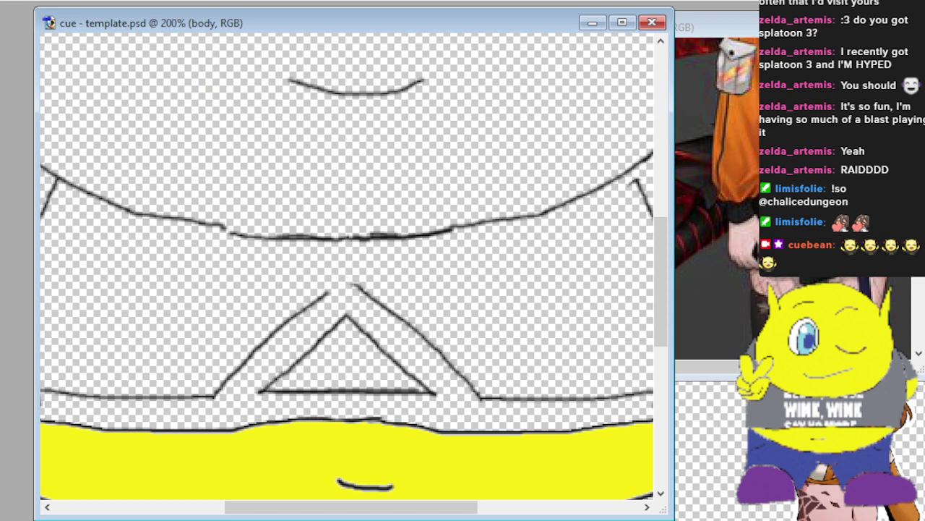
{"action": "key", "text": "alt+bracketleft"}
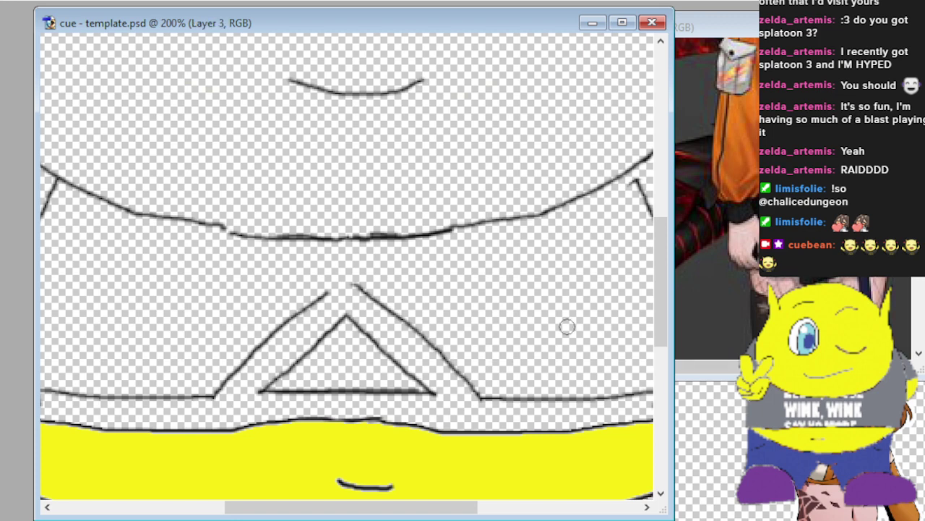
Trim the right strap end and draw two parallel vertical neck-strap lines from the chin to the slanted lines around the triangle.
{"action": "left_click_drag", "start_coordinate": [352, 282], "coordinate": [357, 286]}
{"action": "key", "text": "bracketleft"}
{"action": "key", "text": "bracketleft"}
{"action": "key", "text": "bracketleft"}
{"action": "key", "text": "bracketleft"}
{"action": "key", "text": "bracketleft"}
{"action": "key", "text": "bracketleft"}
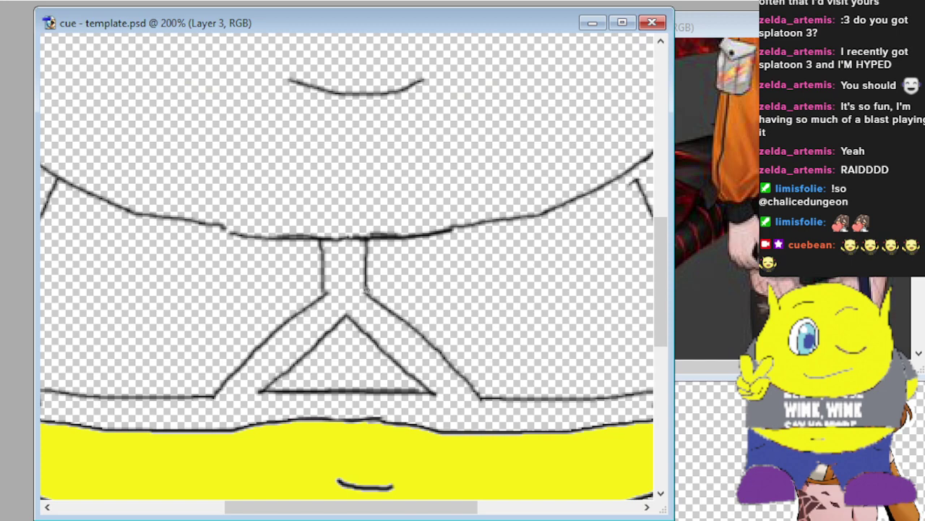
Draw a slightly curved stocking-top line across the right-hand leg between the skirt ruffle and the shoe.
{"action": "key", "text": "ctrl+minus"}
{"action": "key", "text": "ctrl+minus"}
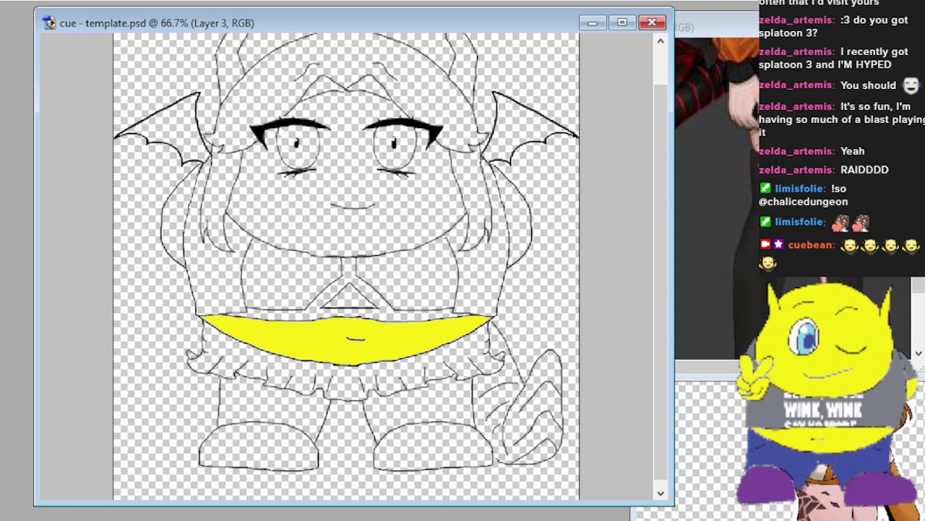
{"action": "key", "text": "ctrl+plus"}
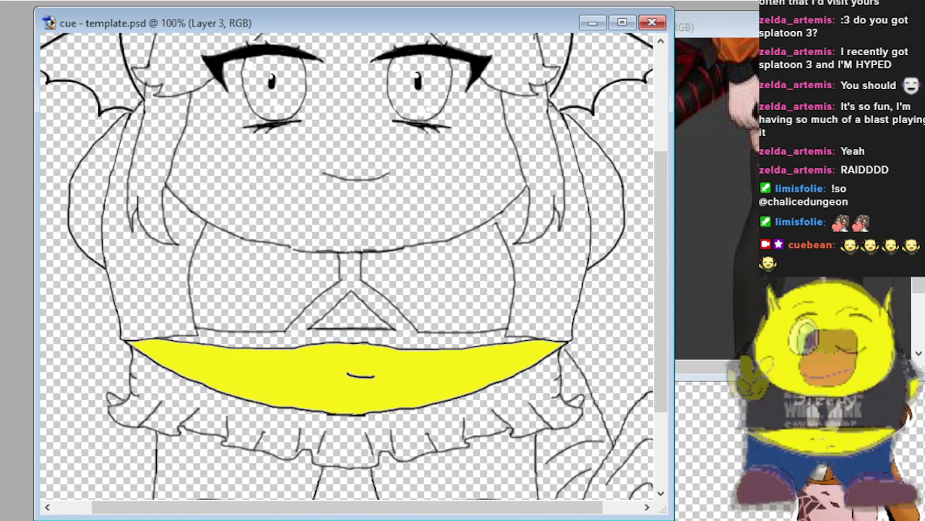
{"action": "scroll", "coordinate": [369, 390], "scroll_direction": "down", "scroll_amount": 3}
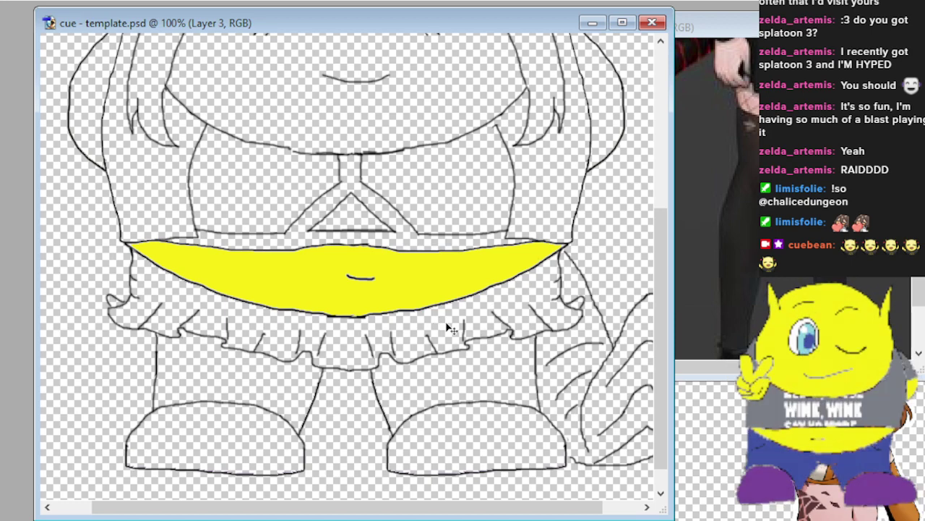
{"action": "key", "text": "ctrl+plus"}
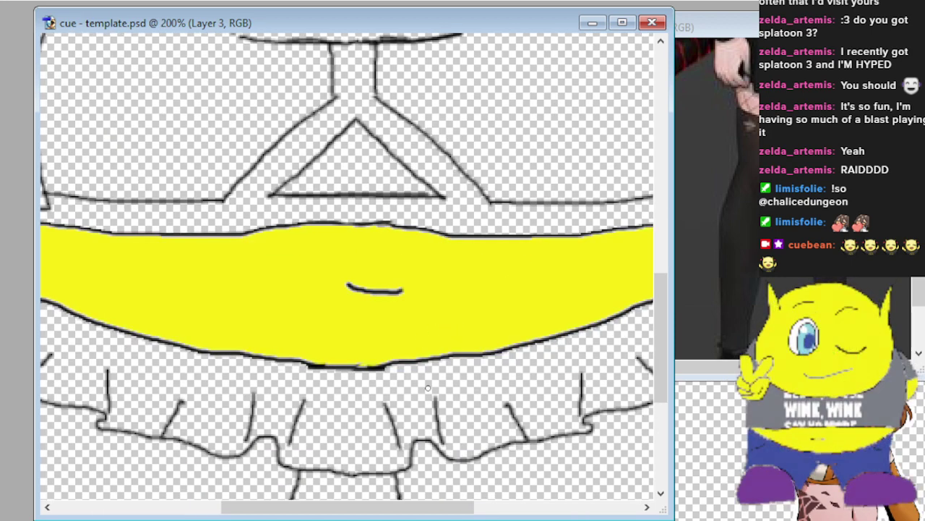
{"action": "scroll", "coordinate": [444, 376], "scroll_direction": "down", "scroll_amount": 5}
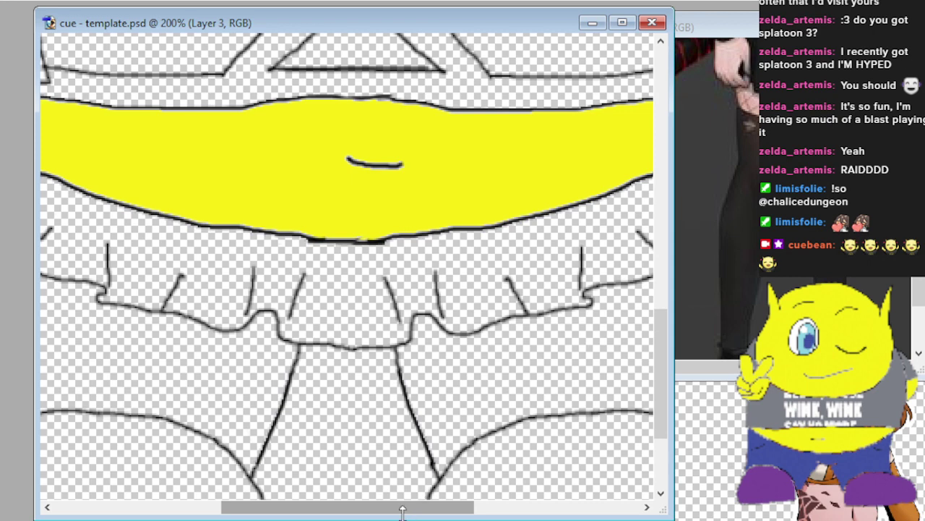
{"action": "scroll", "coordinate": [412, 510], "scroll_direction": "right", "scroll_amount": 5}
{"action": "scroll", "coordinate": [412, 510], "scroll_direction": "right", "scroll_amount": 2}
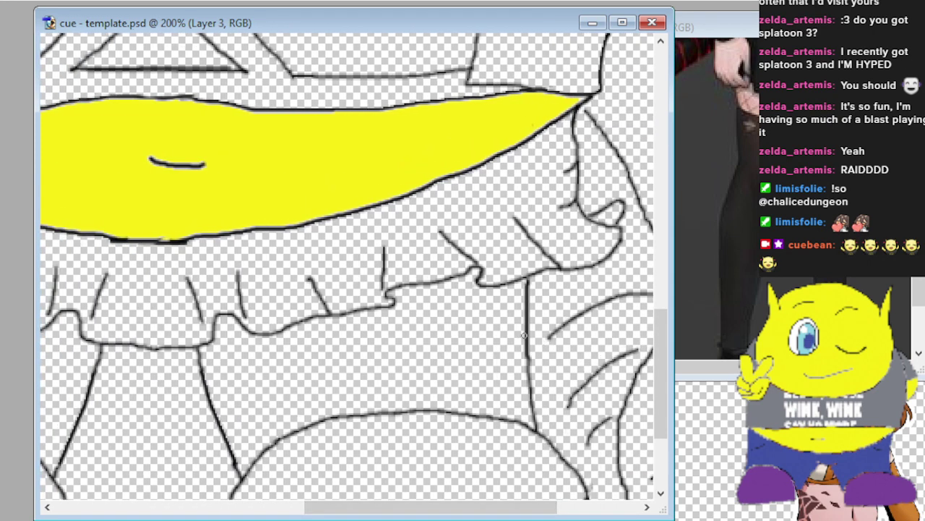
{"action": "left_click_drag", "start_coordinate": [525, 336], "coordinate": [308, 353]}
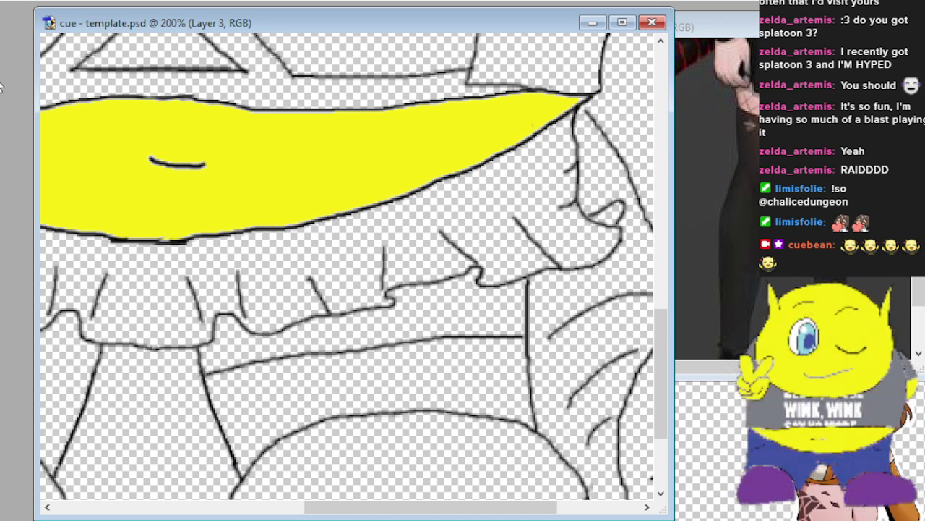
Select the stocking-top line with a freehand outline, paste a copy into a new document and flip it horizontally.
{"action": "mouse_move", "coordinate": [541, 365]}
{"action": "left_mouse_down"}
{"action": "mouse_move", "coordinate": [225, 389]}
{"action": "mouse_move", "coordinate": [192, 389]}
{"action": "mouse_move", "coordinate": [181, 371]}
{"action": "mouse_move", "coordinate": [242, 344]}
{"action": "mouse_move", "coordinate": [498, 311]}
{"action": "mouse_move", "coordinate": [532, 317]}
{"action": "mouse_move", "coordinate": [530, 365]}
{"action": "left_mouse_up"}
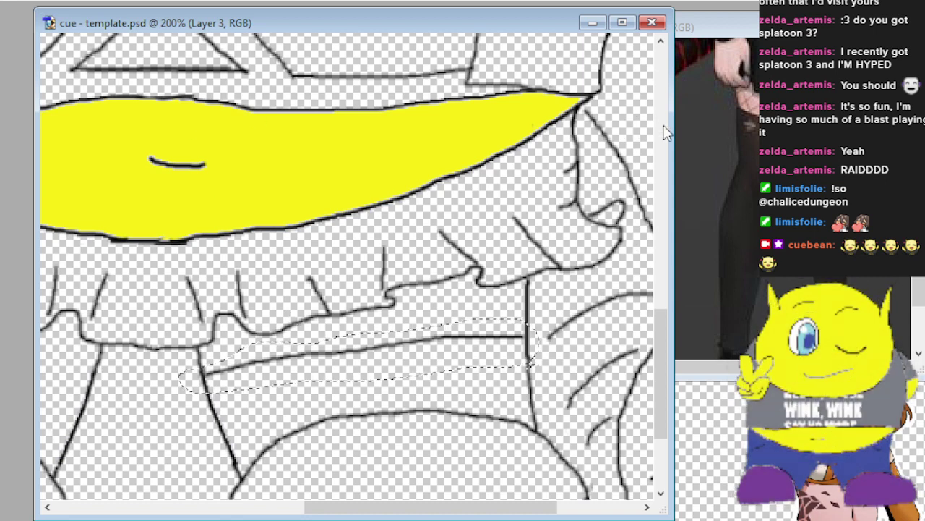
{"action": "key", "text": "ctrl+n"}
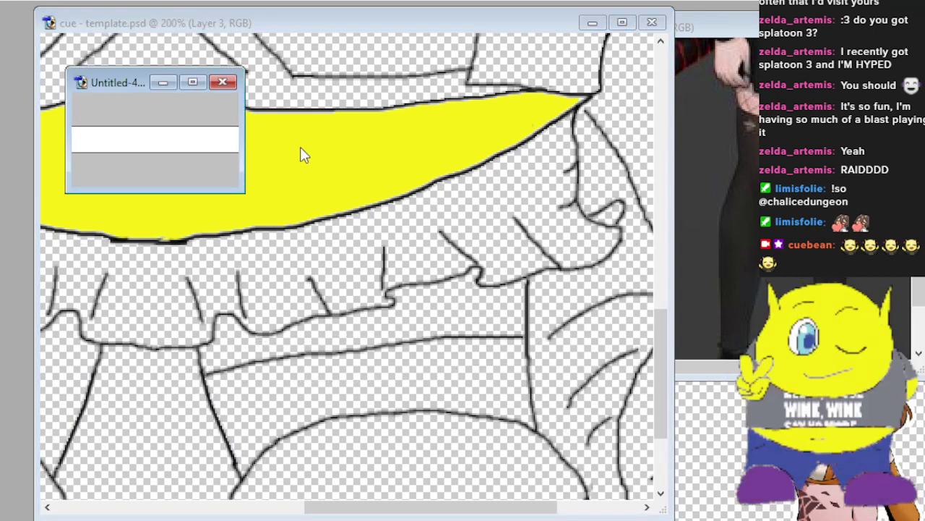
{"action": "key", "text": "ctrl+v"}
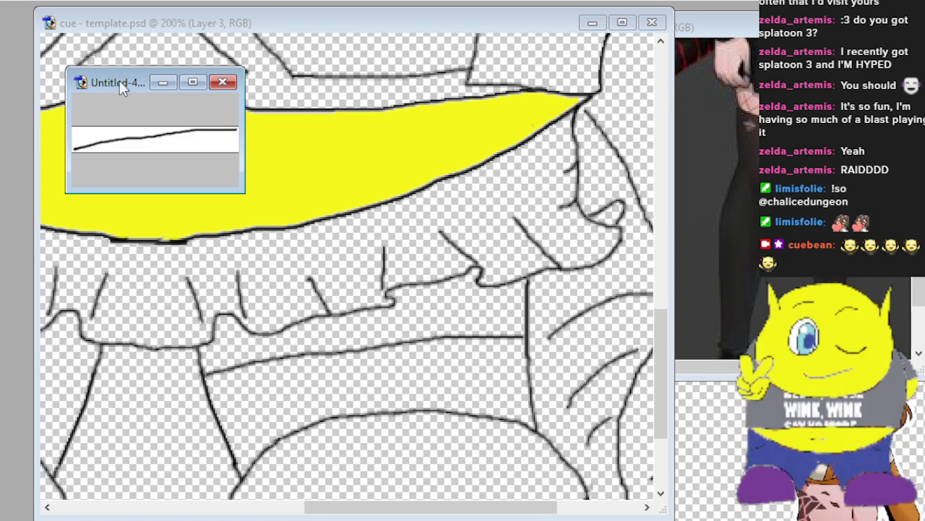
{"action": "key", "text": "h"}
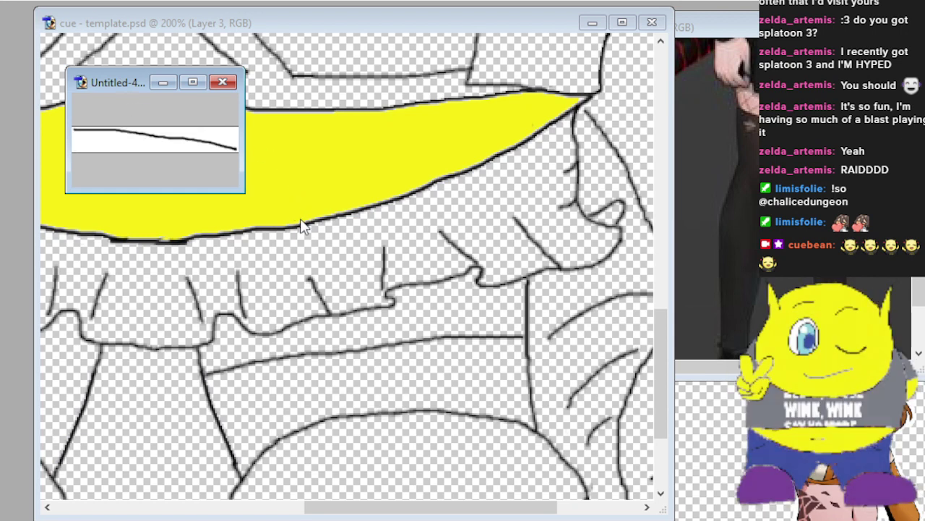
Paste the flipped stocking-top line into cue - template.psd and position it across the left-hand leg.
{"action": "left_click_drag", "start_coordinate": [389, 511], "coordinate": [305, 512]}
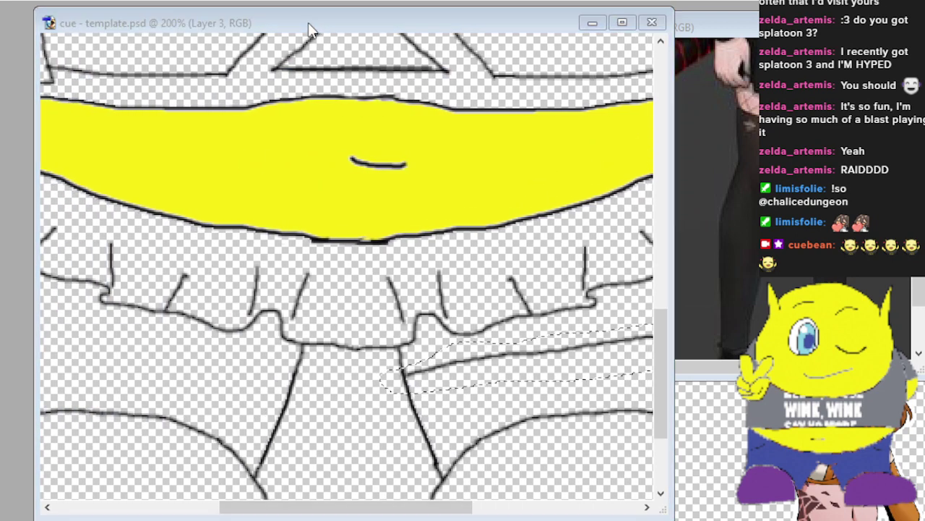
{"action": "left_click", "coordinate": [591, 22]}
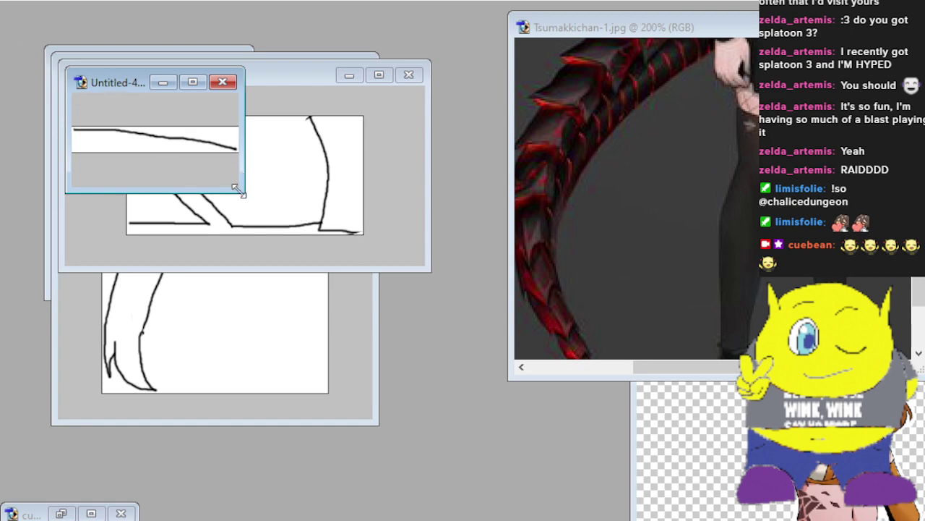
{"action": "left_click_drag", "start_coordinate": [243, 191], "coordinate": [308, 222]}
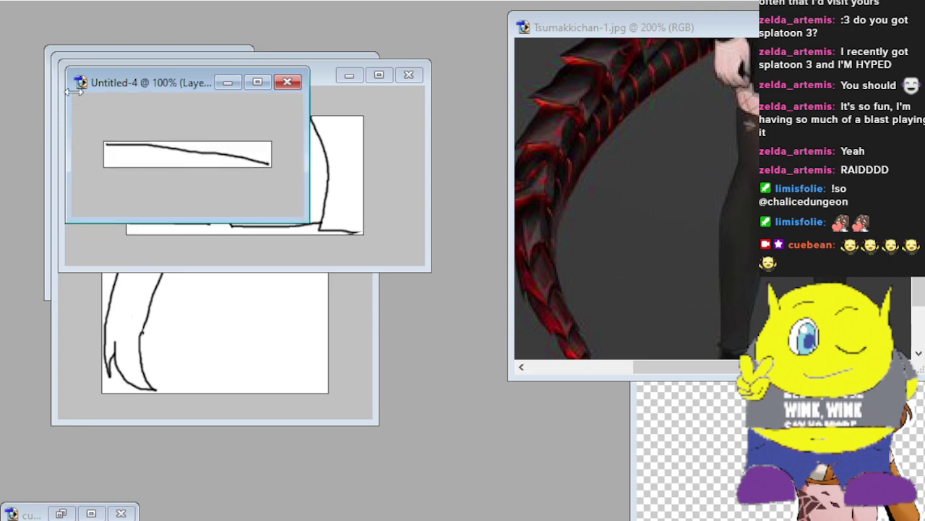
{"action": "key", "text": "ctrl+a"}
{"action": "left_click", "coordinate": [61, 514]}
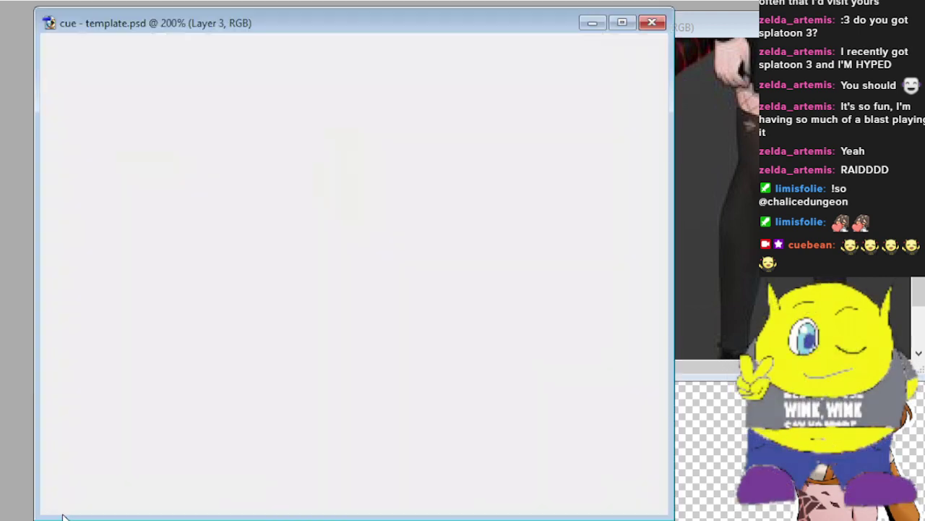
{"action": "left_click_drag", "start_coordinate": [309, 509], "coordinate": [234, 511]}
{"action": "left_click_drag", "start_coordinate": [174, 322], "coordinate": [289, 367]}
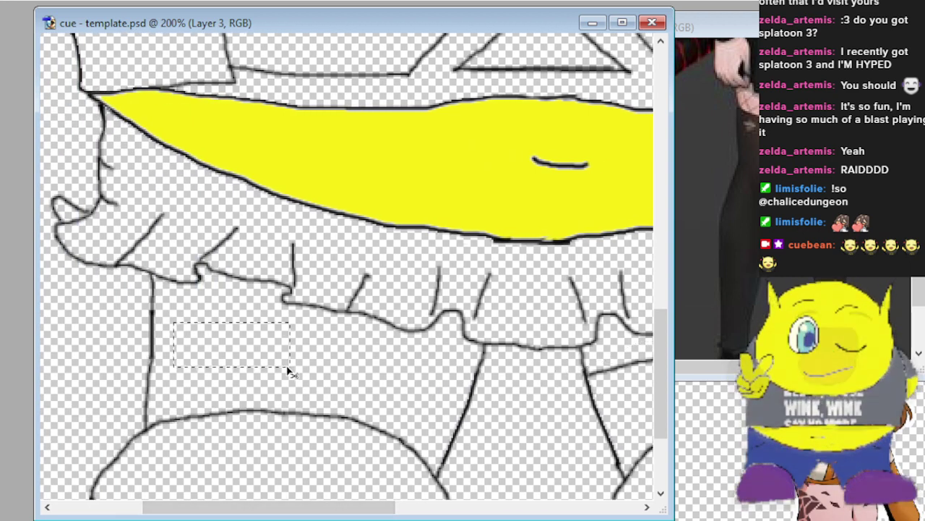
{"action": "key", "text": "ctrl+v"}
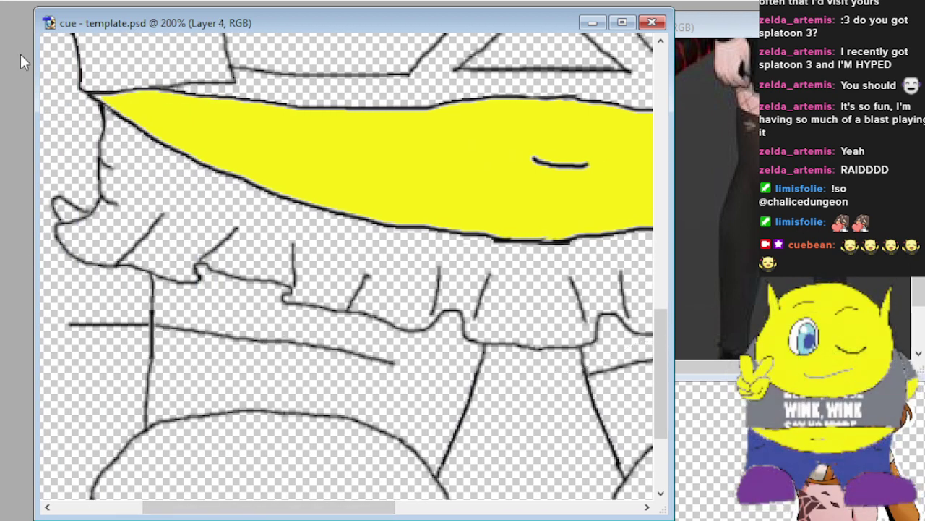
{"action": "left_click_drag", "start_coordinate": [241, 337], "coordinate": [319, 347]}
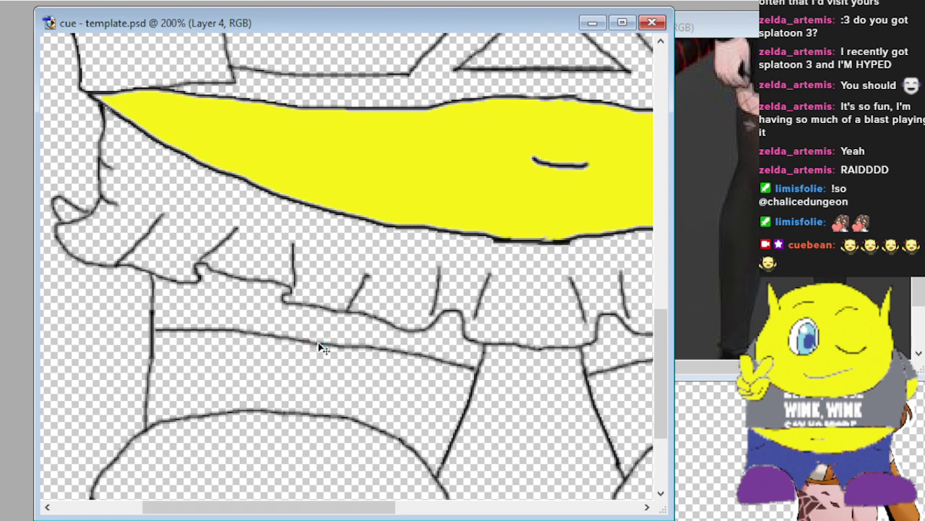
{"action": "scroll", "coordinate": [334, 365], "scroll_direction": "down", "scroll_amount": 2}
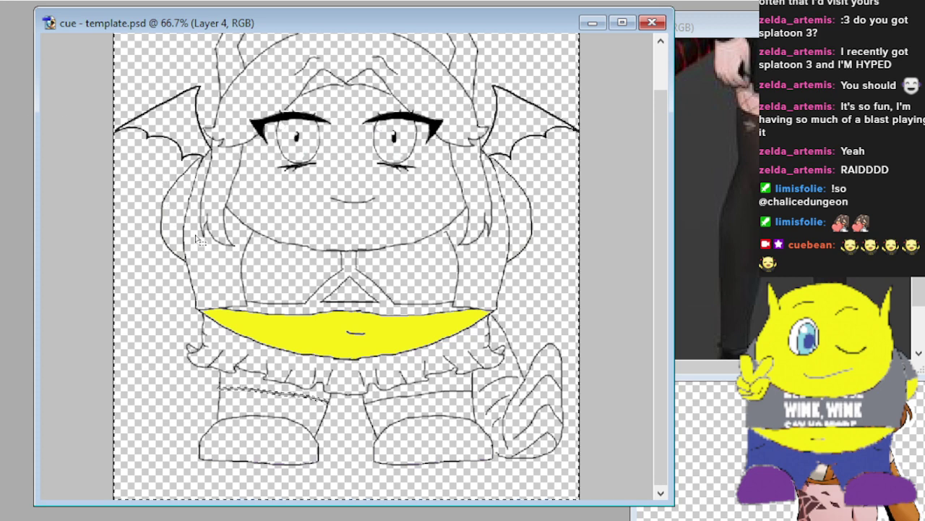
{"action": "key", "text": "ctrl+a"}
{"action": "left_click", "coordinate": [204, 271]}
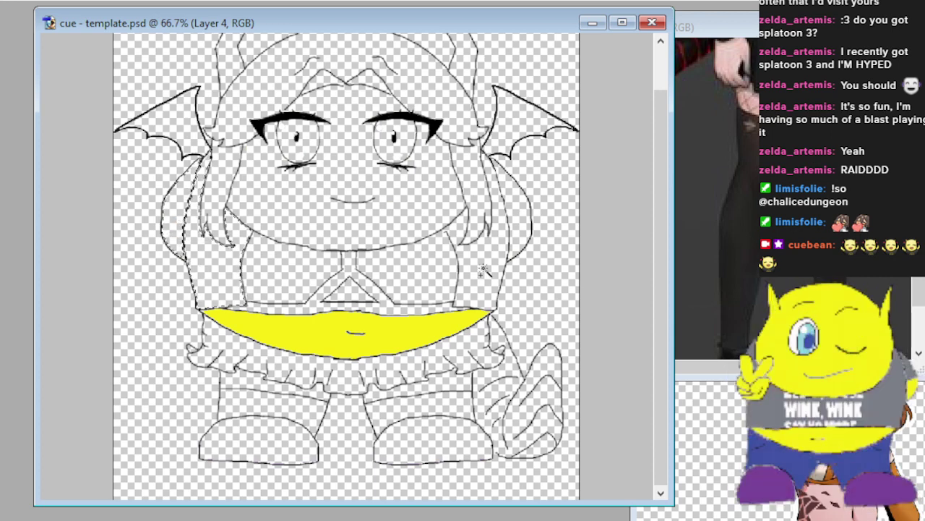
{"action": "left_click", "coordinate": [513, 224], "text": "shift"}
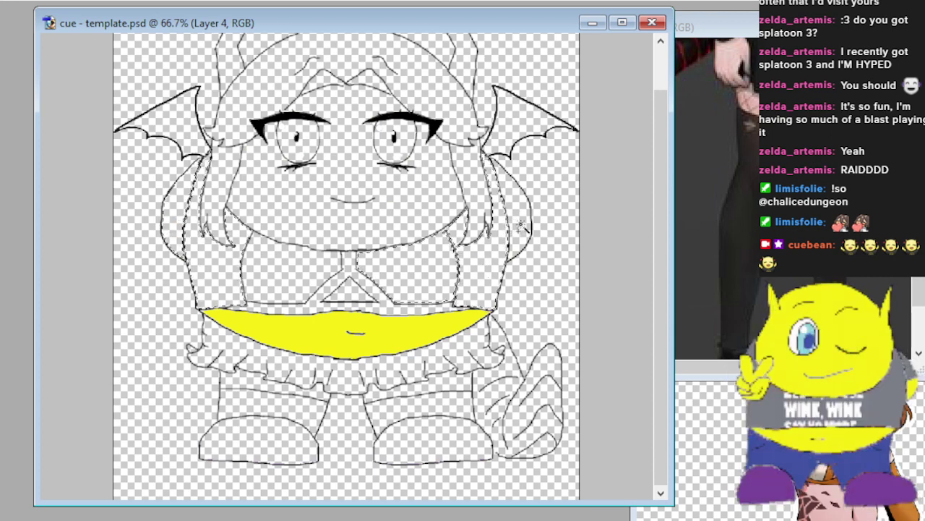
{"action": "key", "text": "ctrl+d"}
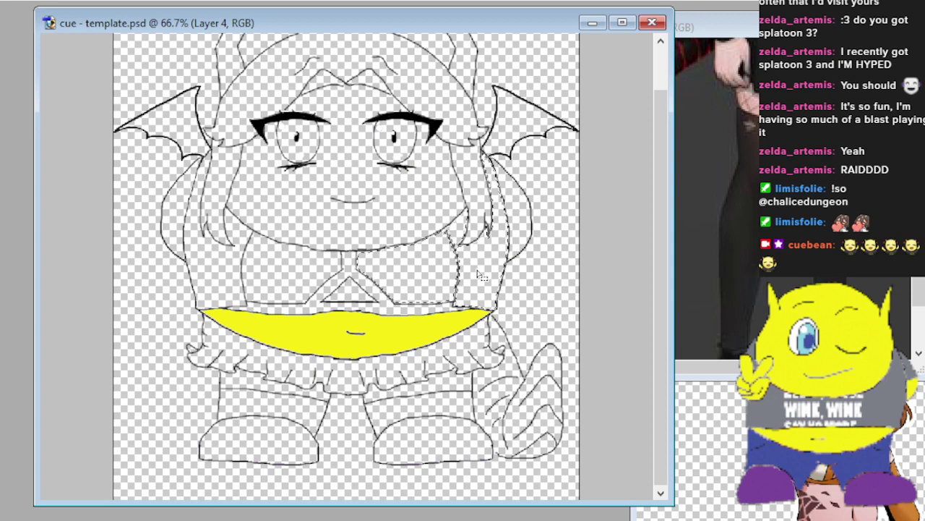
{"action": "key", "text": "ctrl+d"}
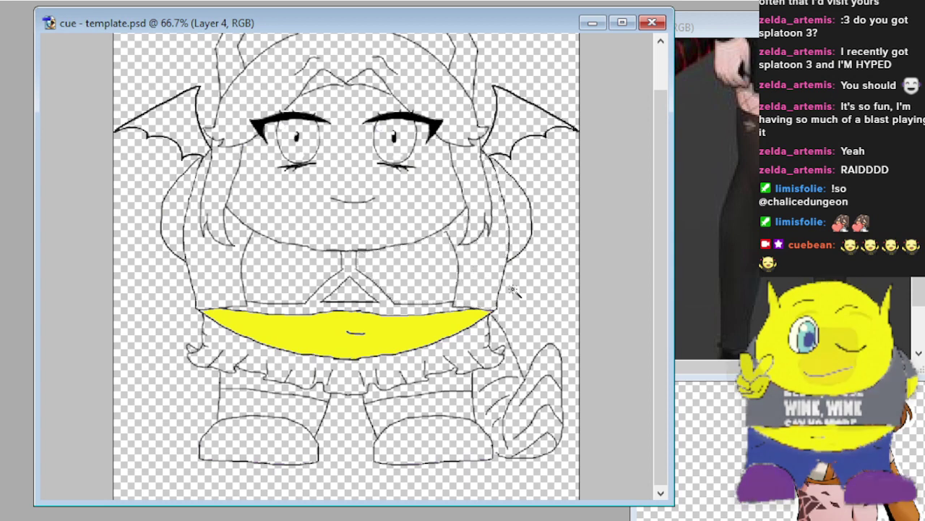
Close the gap between the right-hand sleeve edge and the jawline with a short stroke.
{"action": "key", "text": "ctrl+plus"}
{"action": "key", "text": "ctrl+plus"}
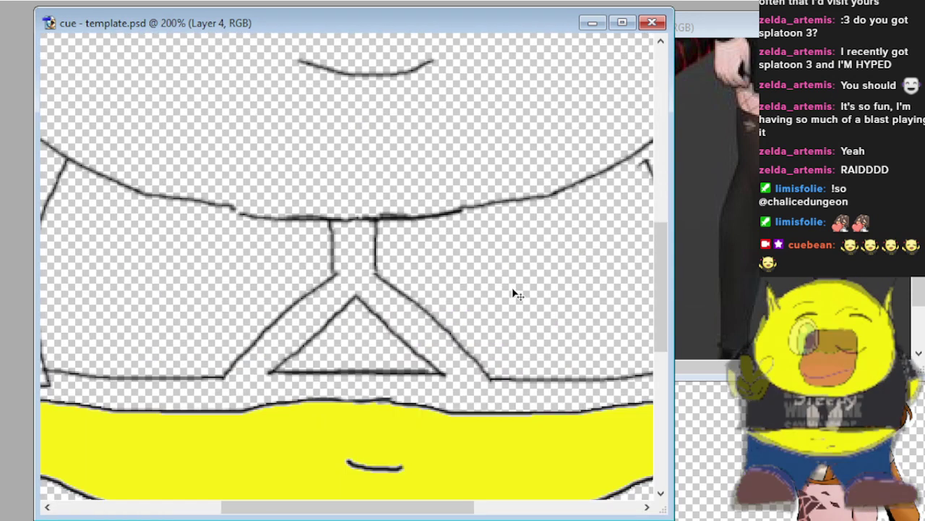
{"action": "left_click_drag", "start_coordinate": [409, 511], "coordinate": [511, 518]}
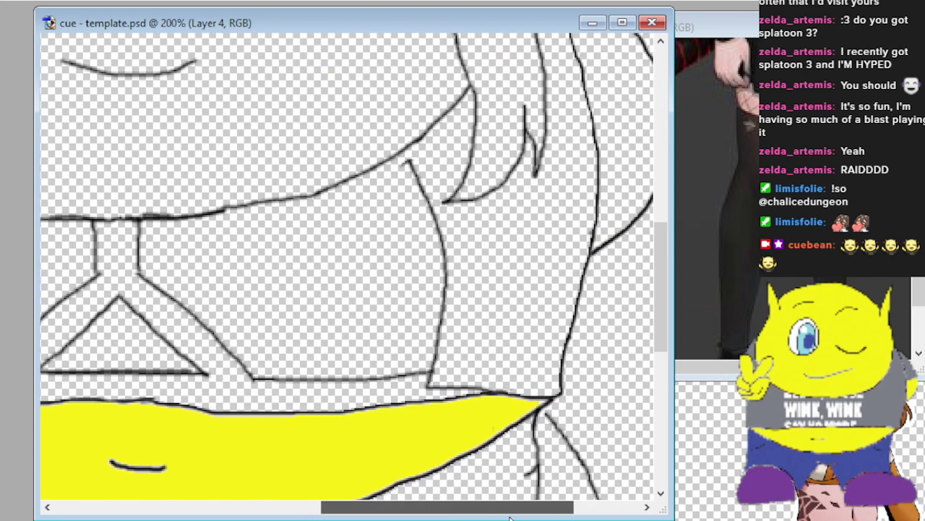
{"action": "scroll", "coordinate": [694, 359], "scroll_direction": "down", "scroll_amount": 1}
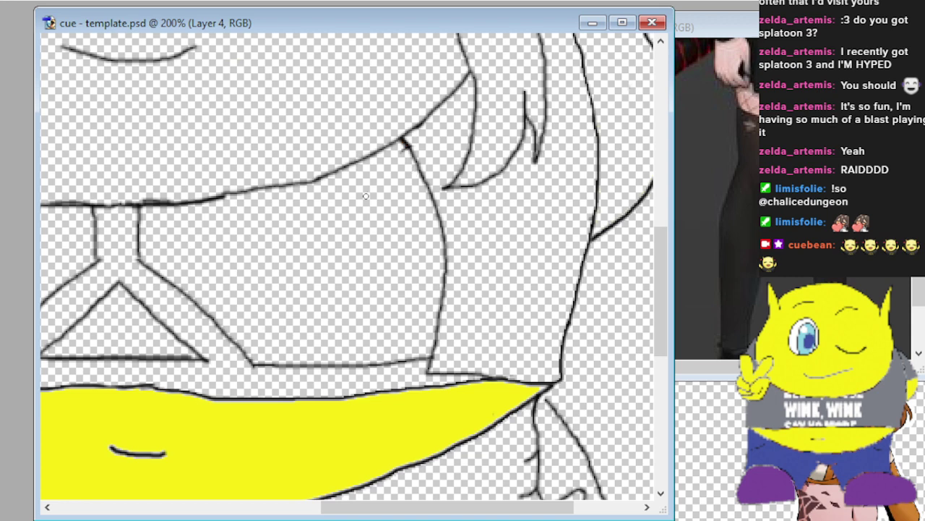
Select the jacket sleeve areas on both sides, together with the neck strap and the band above the belly.
{"action": "key", "text": "ctrl+minus"}
{"action": "key", "text": "ctrl+minus"}
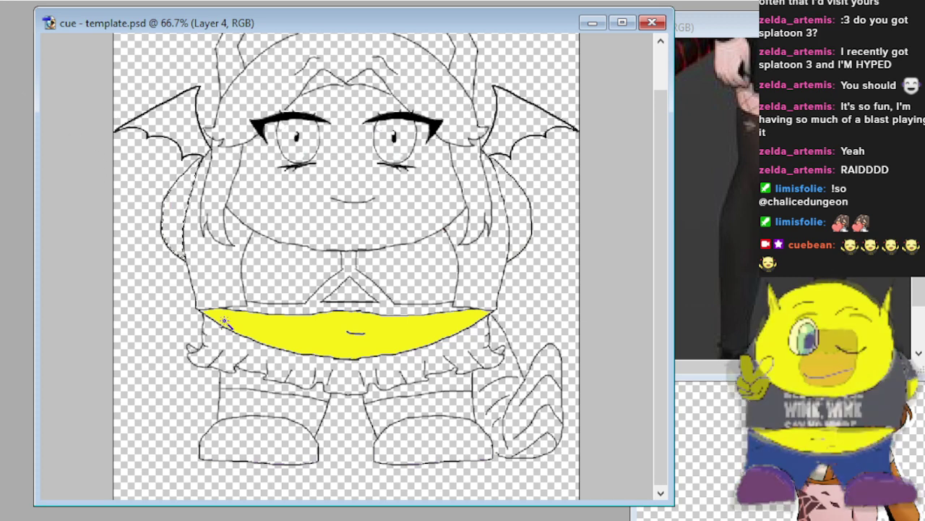
{"action": "left_click", "coordinate": [480, 209], "text": "shift"}
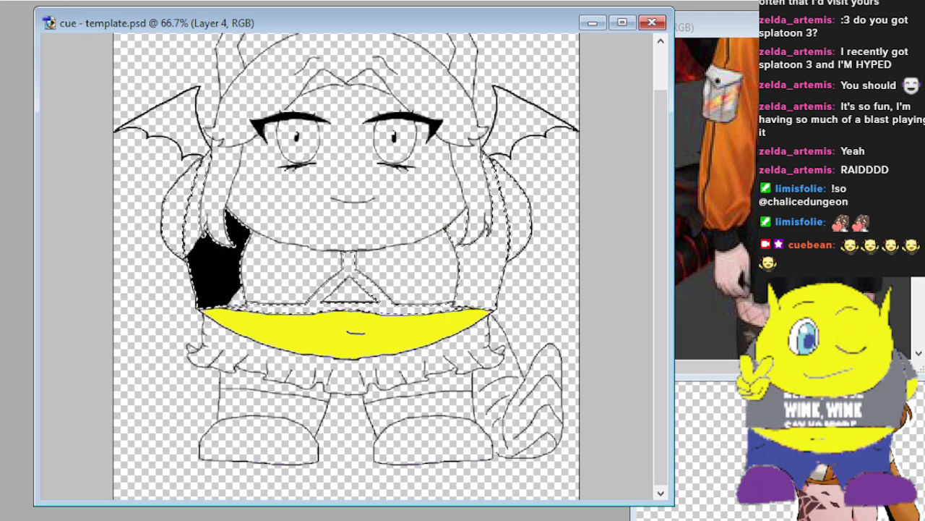
Undo the black fill and the orange fill painted on the left-hand sleeve.
{"action": "key", "text": "ctrl+z"}
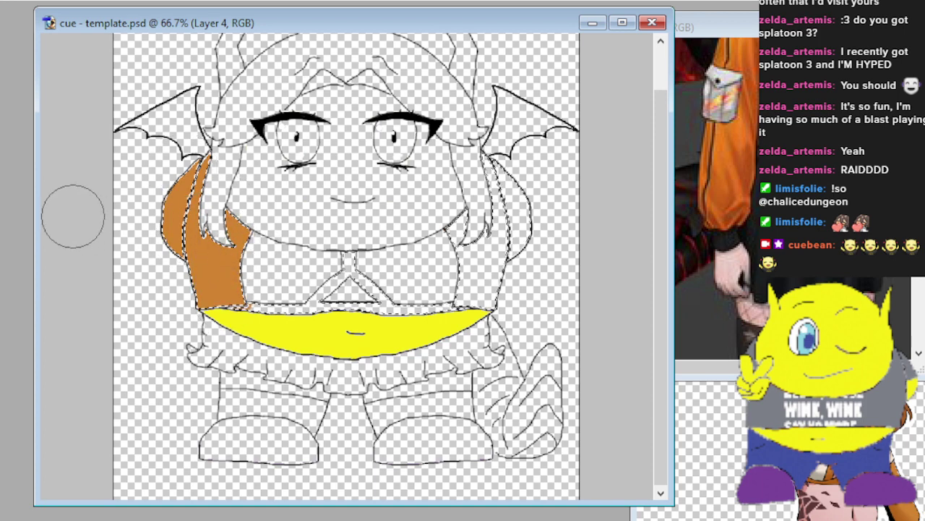
{"action": "key", "text": "ctrl+z"}
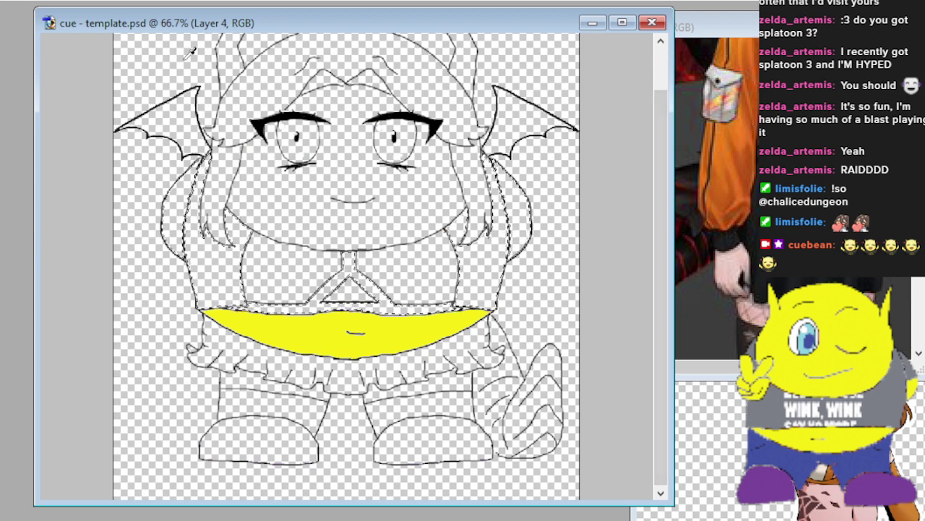
Fill the selected jacket sleeves, neck strap and band above the belly with orange, and the two chest panels with pale cream.
{"action": "left_click", "coordinate": [201, 172]}
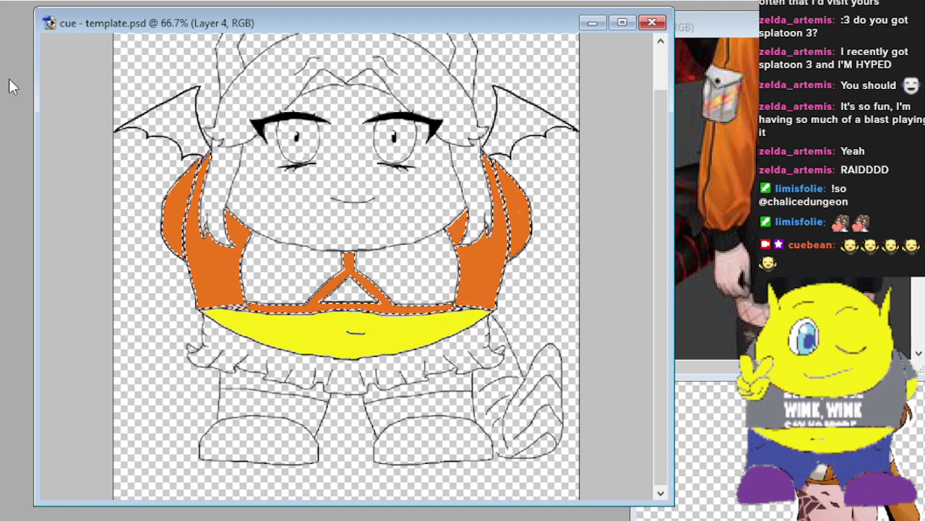
{"action": "left_click", "coordinate": [285, 271]}
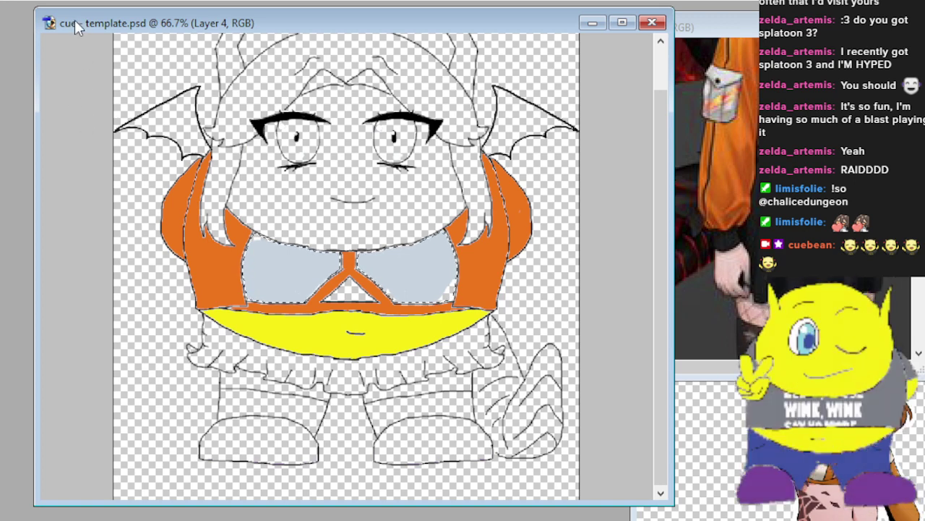
{"action": "key", "text": "Delete"}
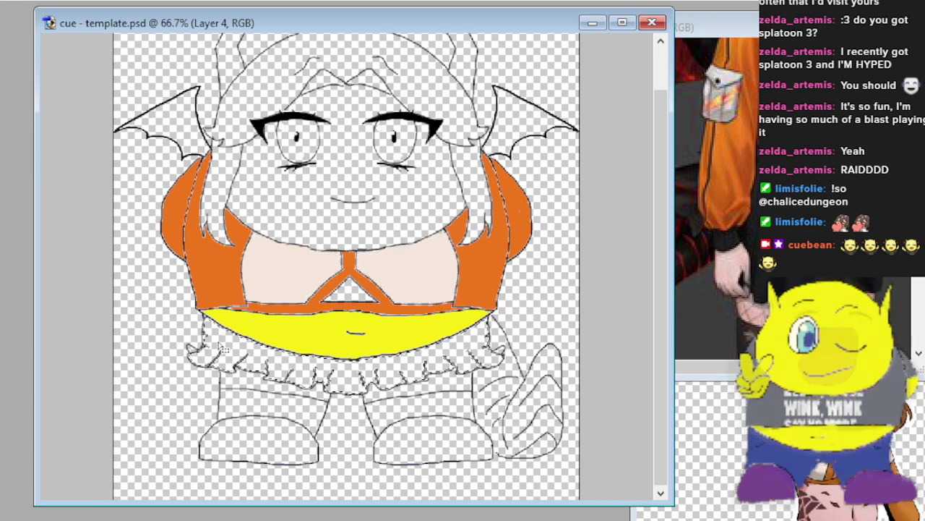
Select and paint the ruffled skirt and both shoes dark purple, and fill the stockings on both legs dark brown.
{"action": "left_click", "coordinate": [215, 366]}
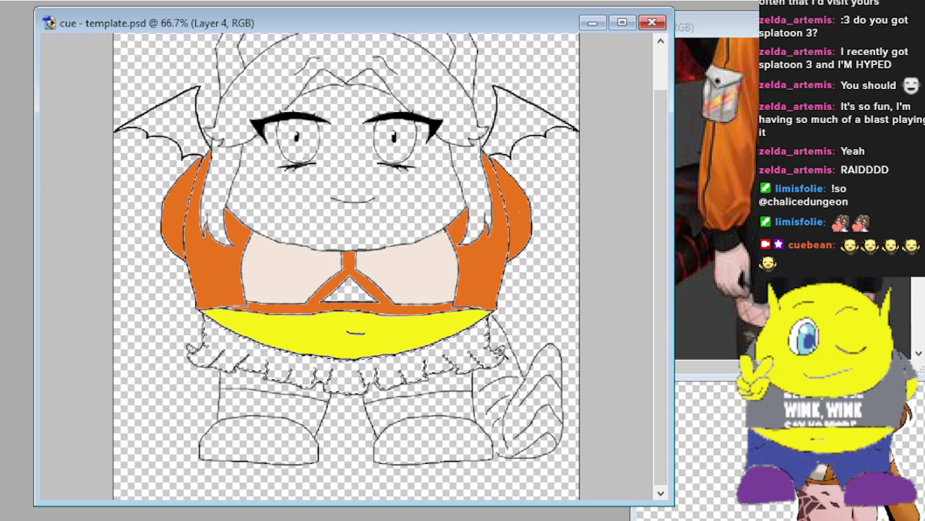
{"action": "left_click", "coordinate": [258, 448]}
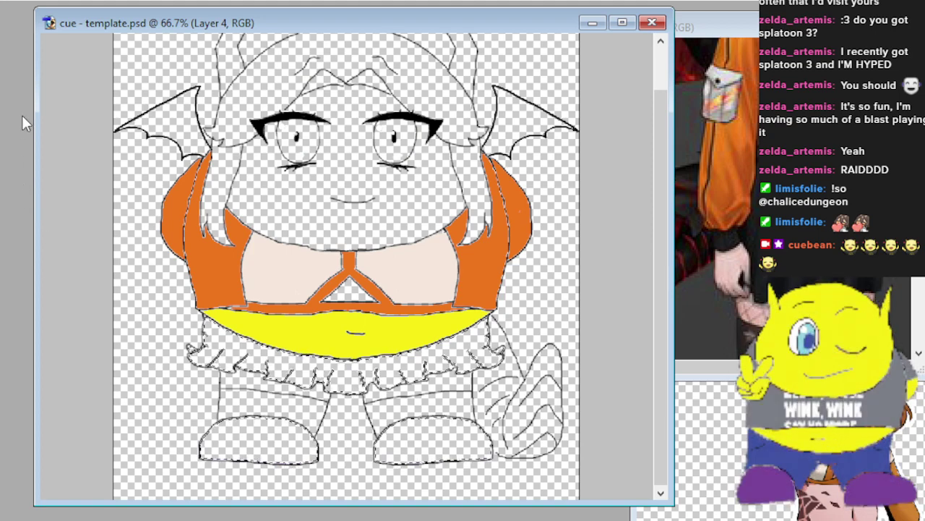
{"action": "mouse_move", "coordinate": [99, 321]}
{"action": "left_mouse_down"}
{"action": "mouse_move", "coordinate": [370, 362]}
{"action": "mouse_move", "coordinate": [506, 353]}
{"action": "mouse_move", "coordinate": [463, 329]}
{"action": "left_mouse_up"}
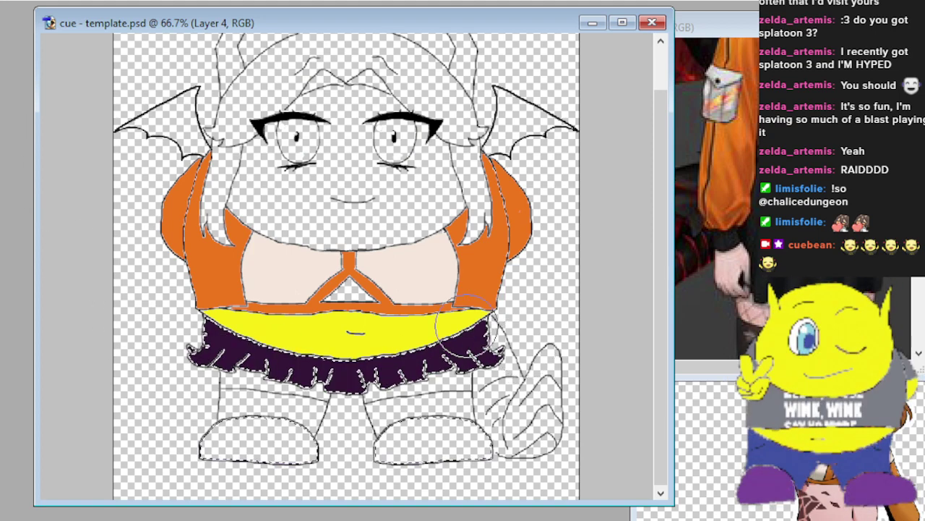
{"action": "mouse_move", "coordinate": [175, 403]}
{"action": "left_mouse_down"}
{"action": "mouse_move", "coordinate": [358, 437]}
{"action": "mouse_move", "coordinate": [477, 441]}
{"action": "left_mouse_up"}
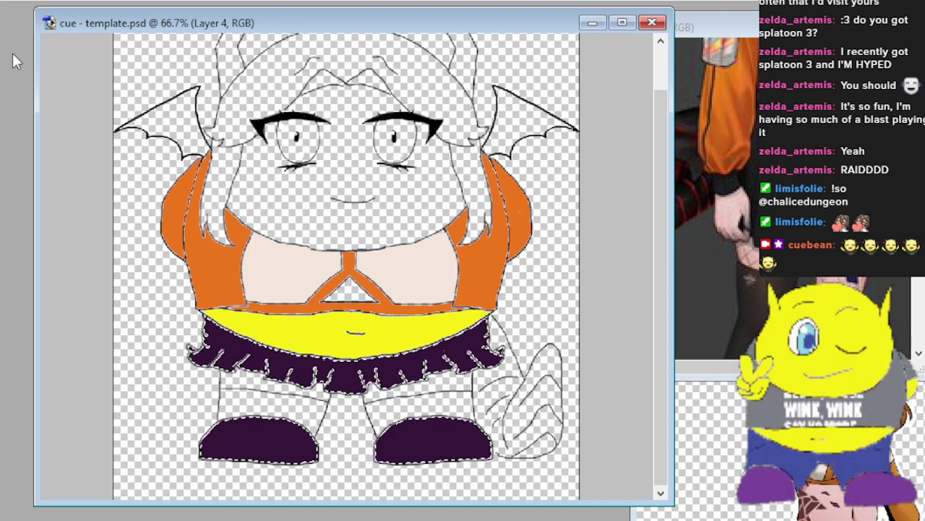
{"action": "key", "text": "ctrl+d"}
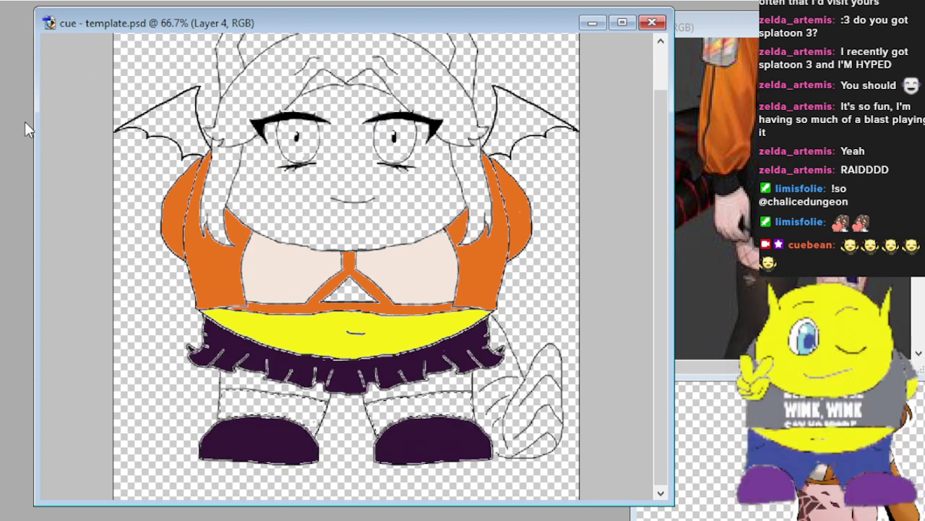
{"action": "key", "text": "alt+BackSpace"}
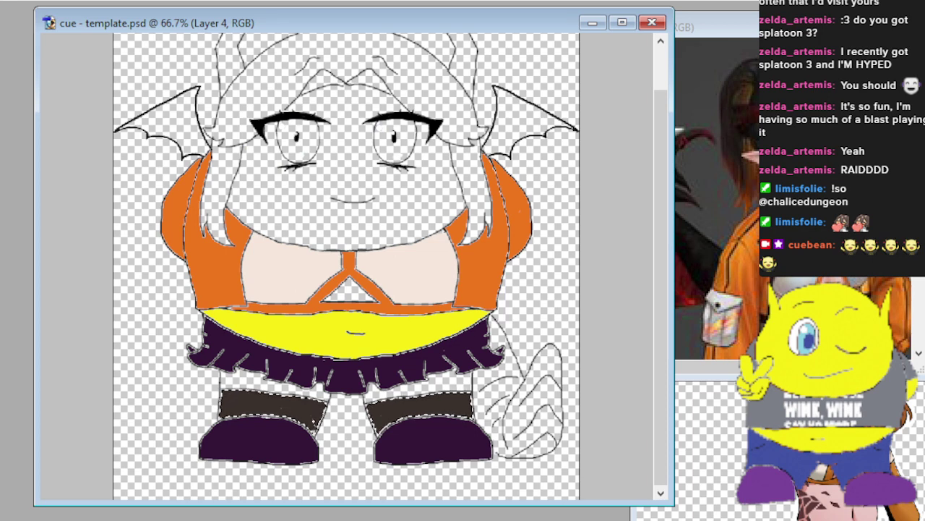
Select the hair area, including the fringe and both side locks, and paint it dark red.
{"action": "scroll", "coordinate": [400, 228], "scroll_direction": "up", "scroll_amount": 2}
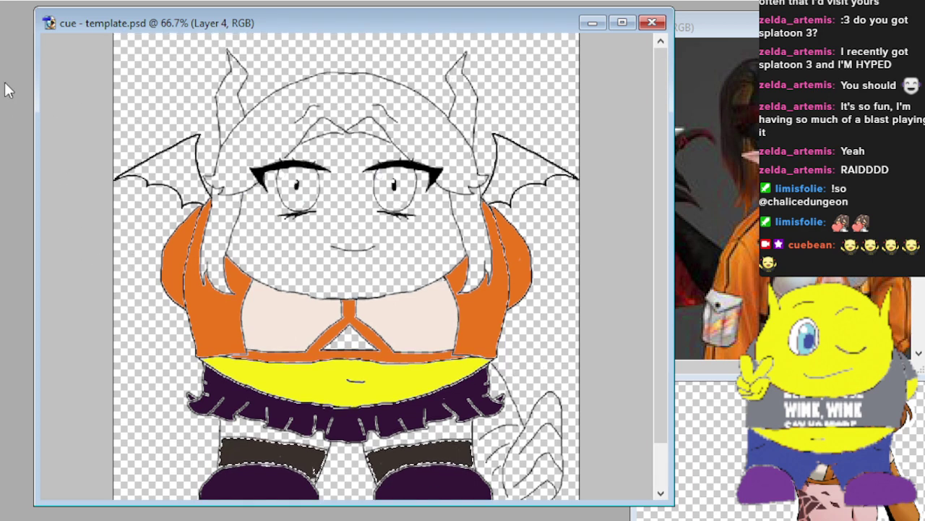
{"action": "left_click", "coordinate": [220, 232]}
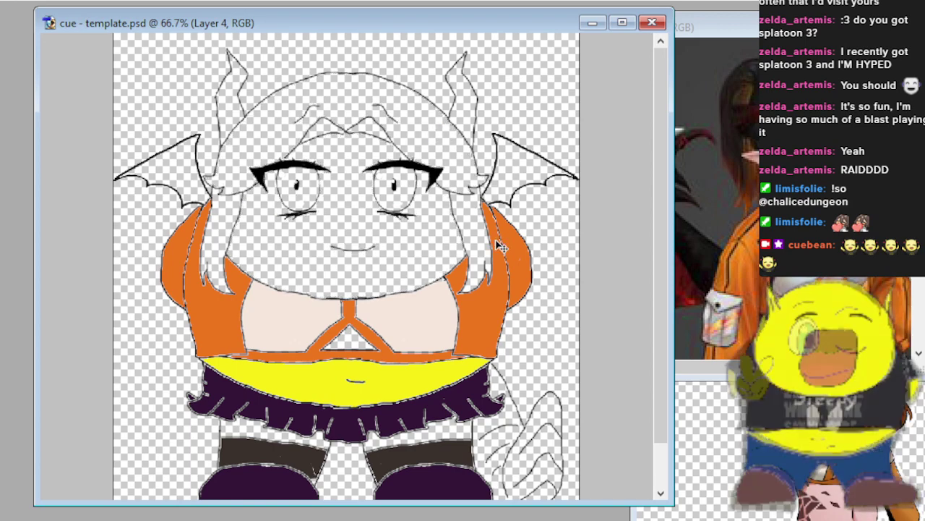
{"action": "key", "text": "ctrl+plus"}
{"action": "key", "text": "ctrl+plus"}
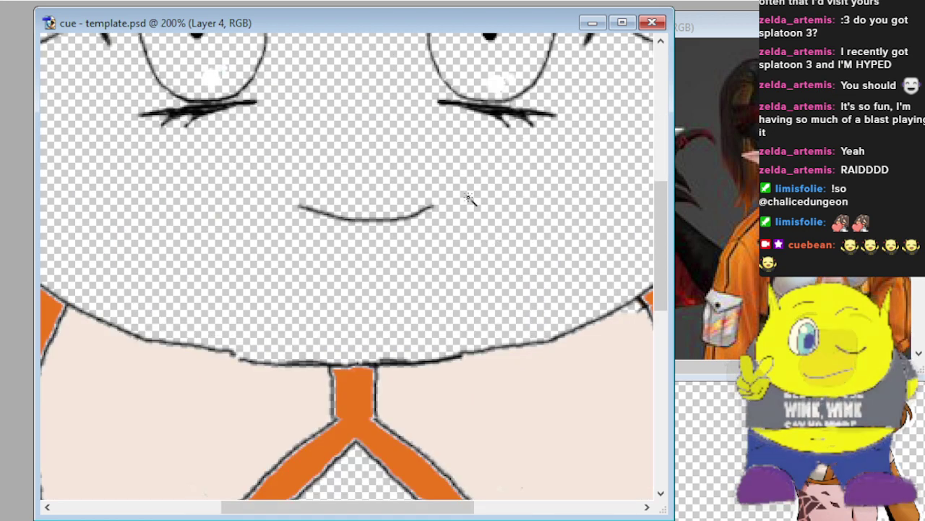
{"action": "scroll", "coordinate": [199, 157], "scroll_direction": "up", "scroll_amount": 5}
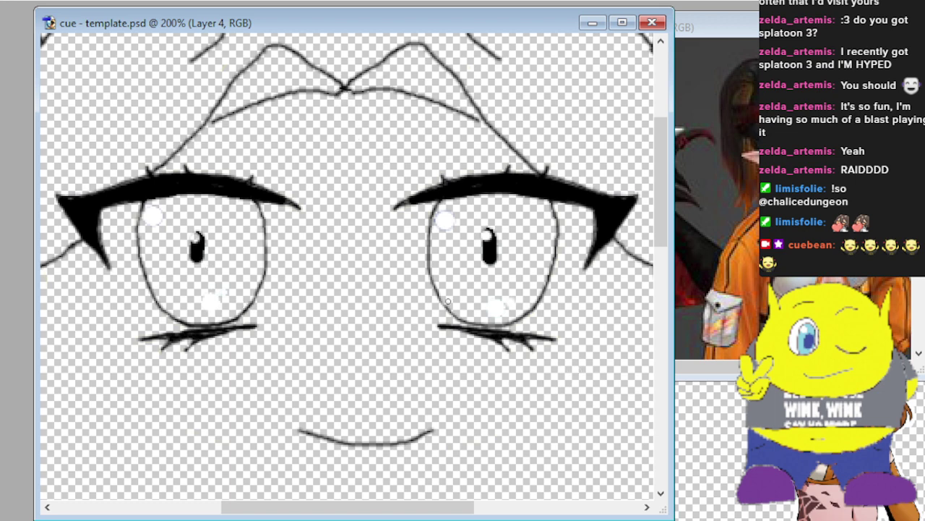
{"action": "scroll", "coordinate": [448, 302], "scroll_direction": "up", "scroll_amount": 5}
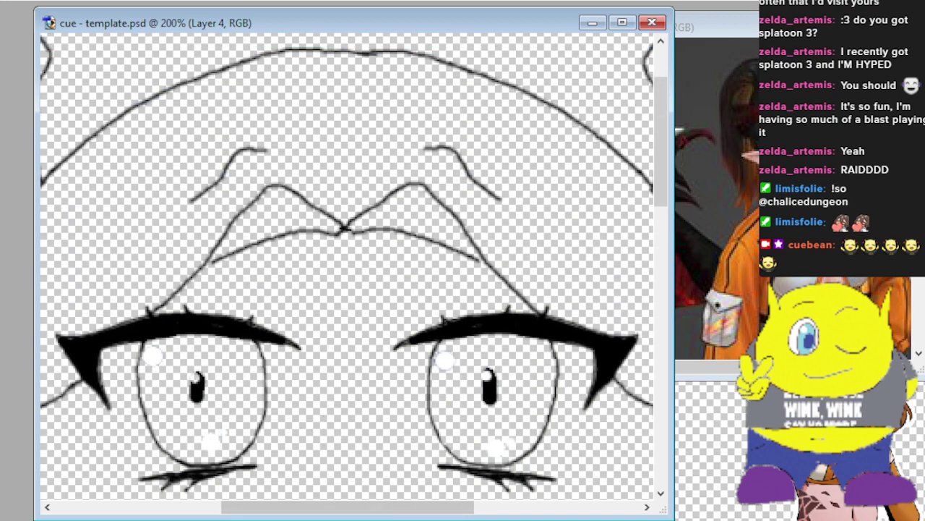
{"action": "left_click_drag", "start_coordinate": [384, 508], "coordinate": [329, 508]}
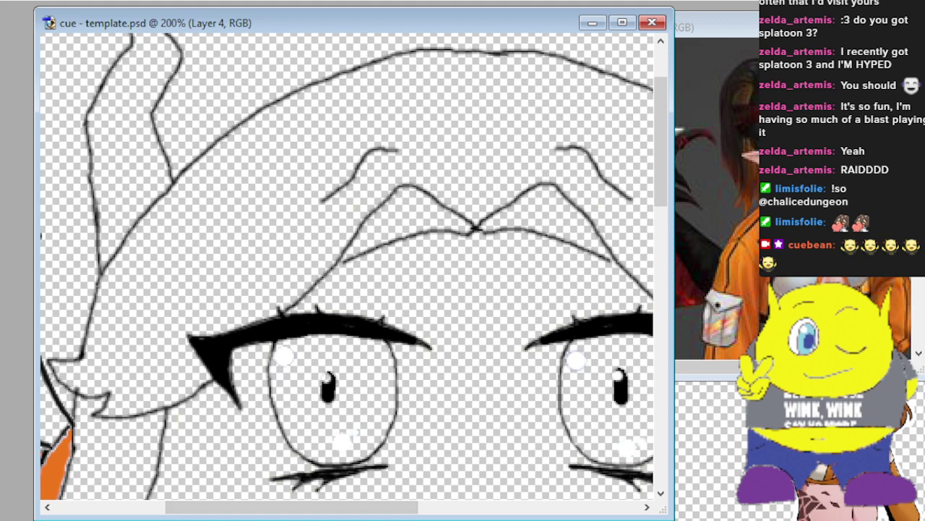
{"action": "key", "text": "ctrl+minus"}
{"action": "key", "text": "ctrl+minus"}
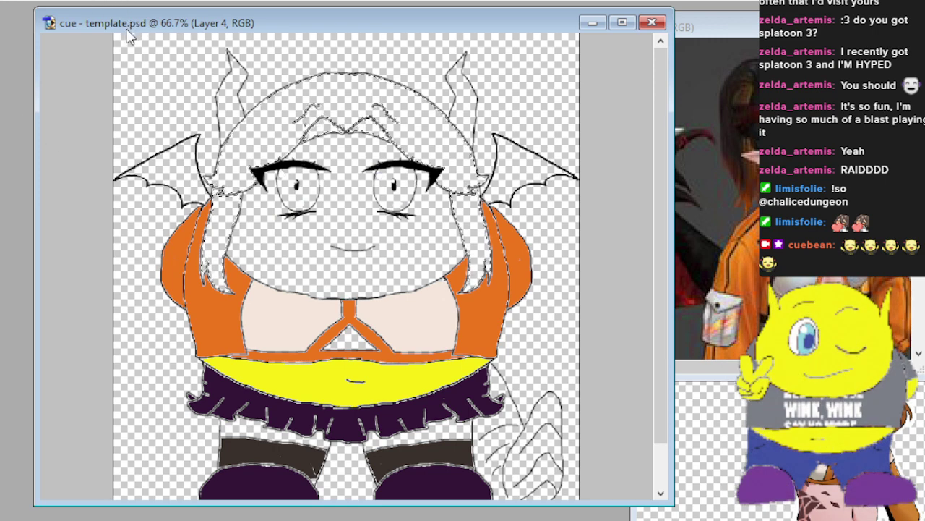
{"action": "left_click_drag", "start_coordinate": [225, 276], "coordinate": [246, 178]}
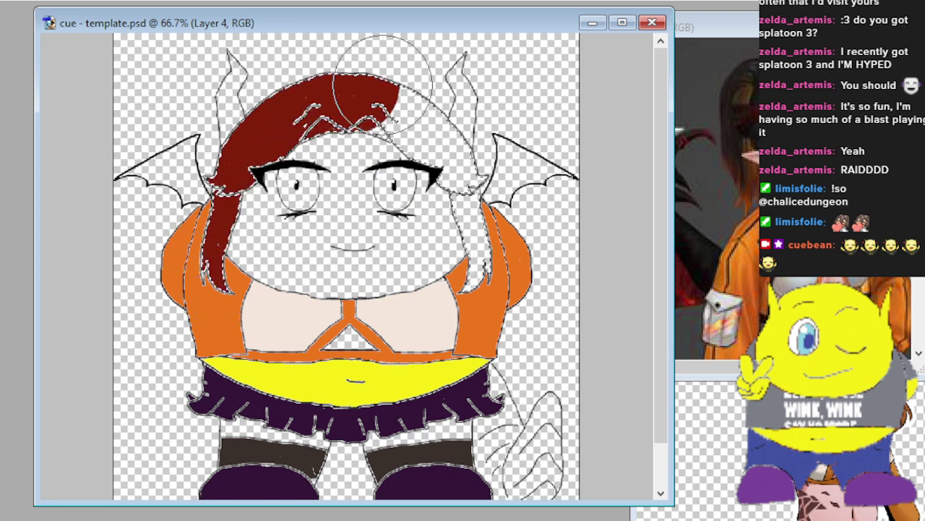
{"action": "mouse_move", "coordinate": [382, 83]}
{"action": "left_mouse_down"}
{"action": "mouse_move", "coordinate": [445, 245]}
{"action": "mouse_move", "coordinate": [474, 284]}
{"action": "left_mouse_up"}
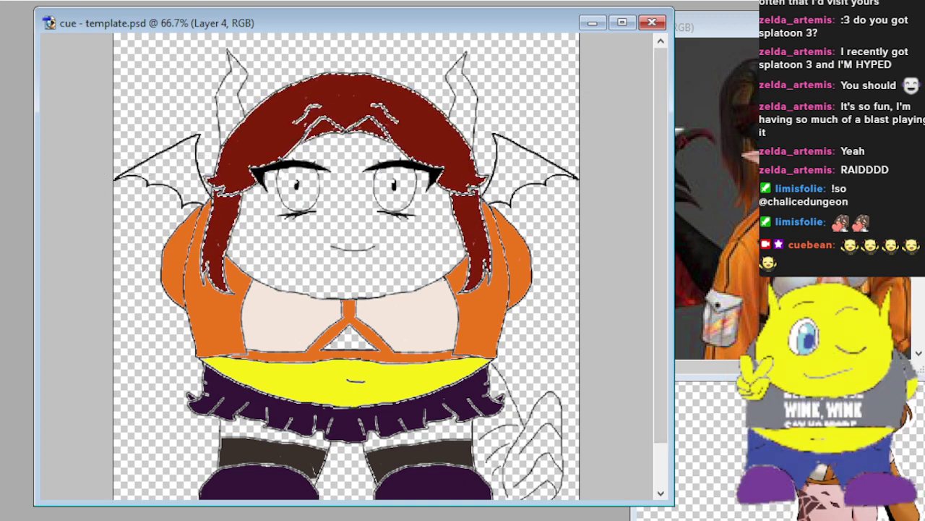
Consult Tsumakkichan.png for the horn colour, select both horns in cue - template.psd, and paint them bright crimson.
{"action": "left_click", "coordinate": [716, 452]}
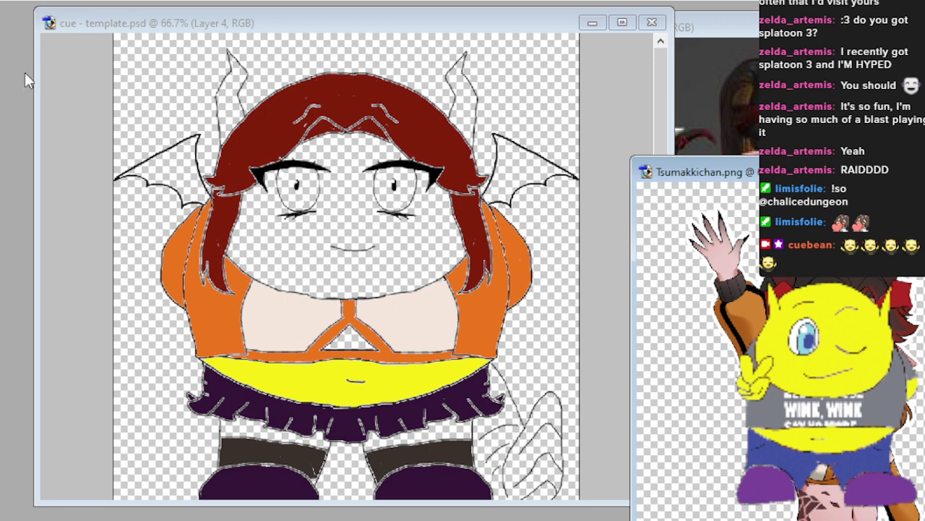
{"action": "left_click", "coordinate": [255, 108]}
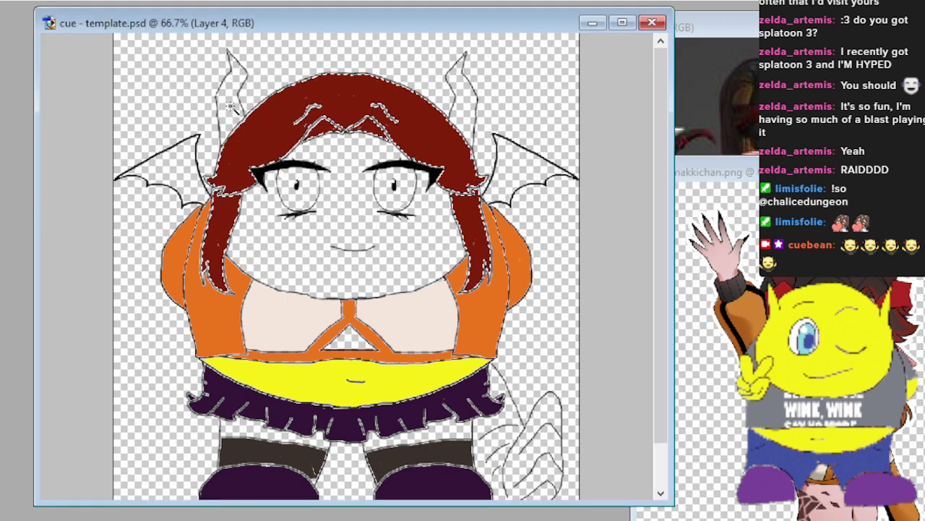
{"action": "mouse_move", "coordinate": [237, 59]}
{"action": "left_mouse_down"}
{"action": "mouse_move", "coordinate": [236, 114]}
{"action": "mouse_move", "coordinate": [233, 72]}
{"action": "mouse_move", "coordinate": [221, 123]}
{"action": "mouse_move", "coordinate": [232, 65]}
{"action": "left_mouse_up"}
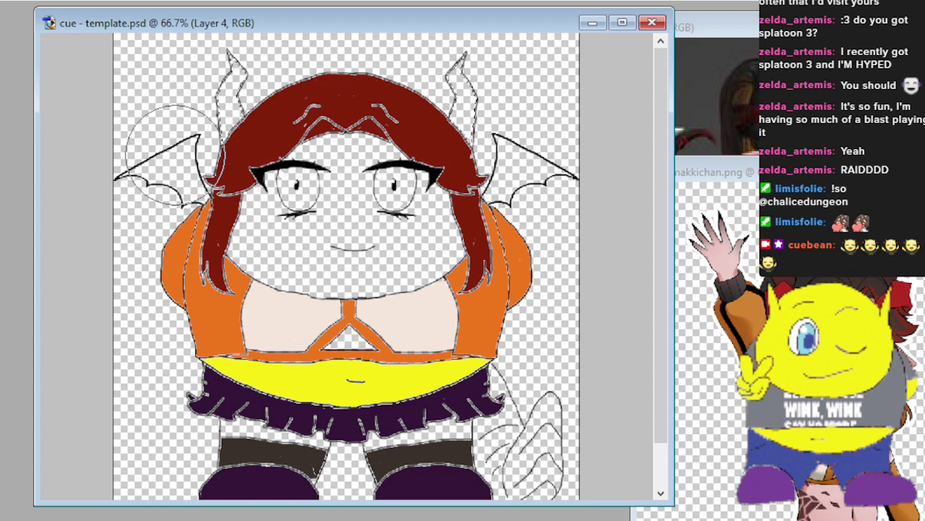
{"action": "left_click", "coordinate": [235, 88]}
{"action": "left_click", "coordinate": [460, 88]}
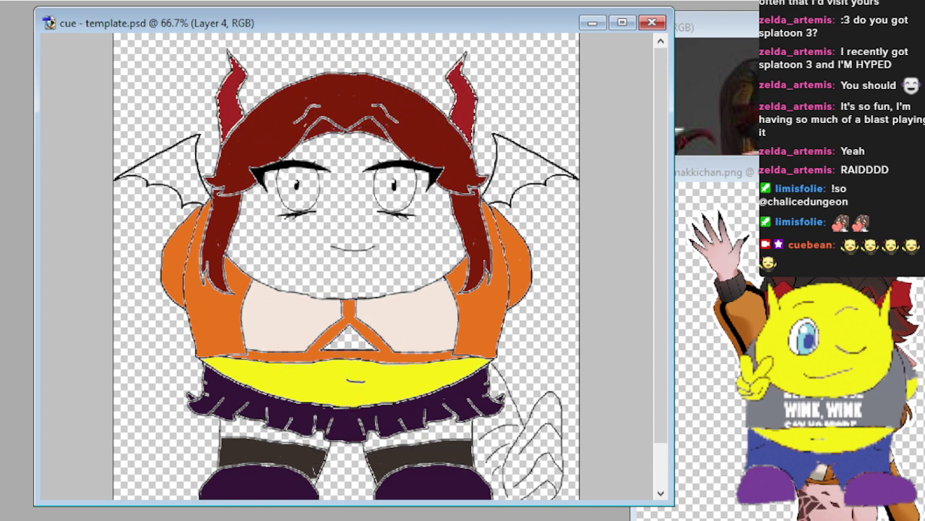
Consult Tsumakkichan-1.jpg for the wing colour, select both wings and the tail in cue - template.psd, and paint them deep red.
{"action": "left_click", "coordinate": [716, 109]}
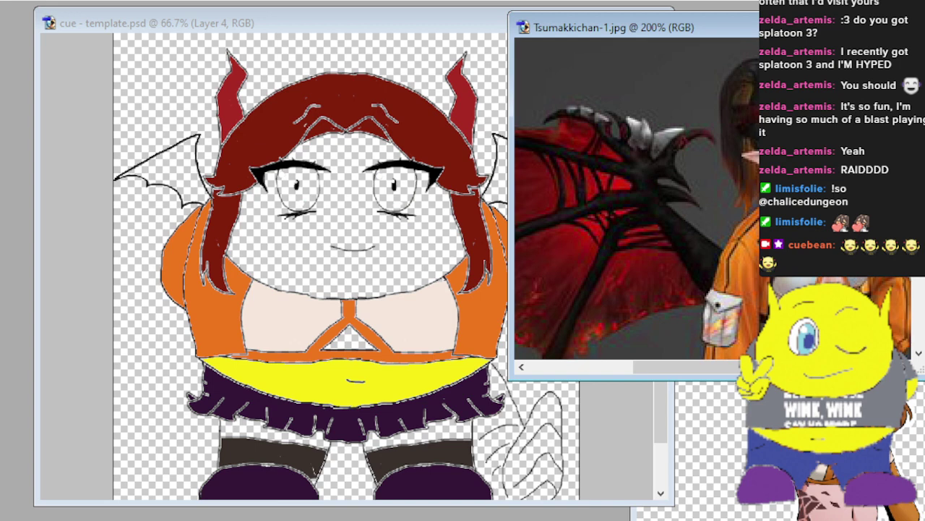
{"action": "left_click", "coordinate": [194, 183]}
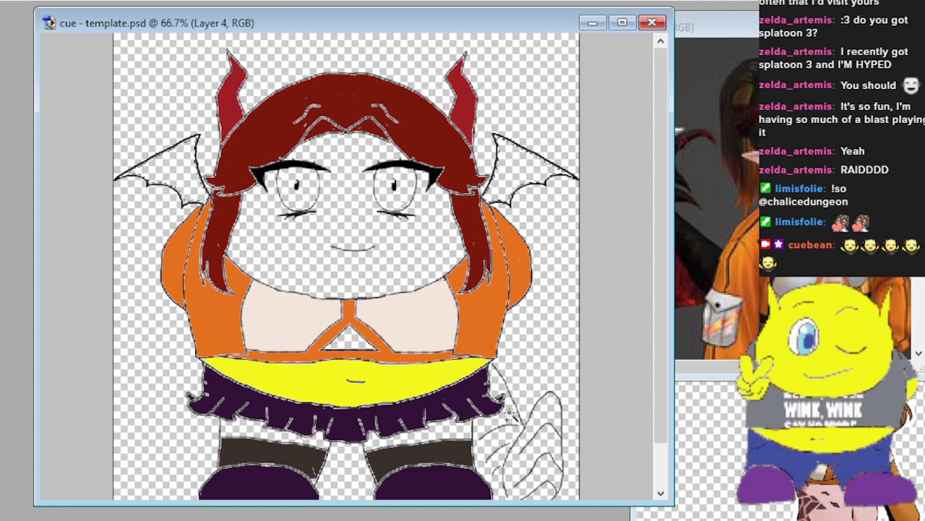
{"action": "mouse_move", "coordinate": [513, 409]}
{"action": "left_mouse_down"}
{"action": "mouse_move", "coordinate": [499, 477]}
{"action": "mouse_move", "coordinate": [528, 419]}
{"action": "mouse_move", "coordinate": [518, 500]}
{"action": "mouse_move", "coordinate": [535, 434]}
{"action": "mouse_move", "coordinate": [499, 484]}
{"action": "left_mouse_up"}
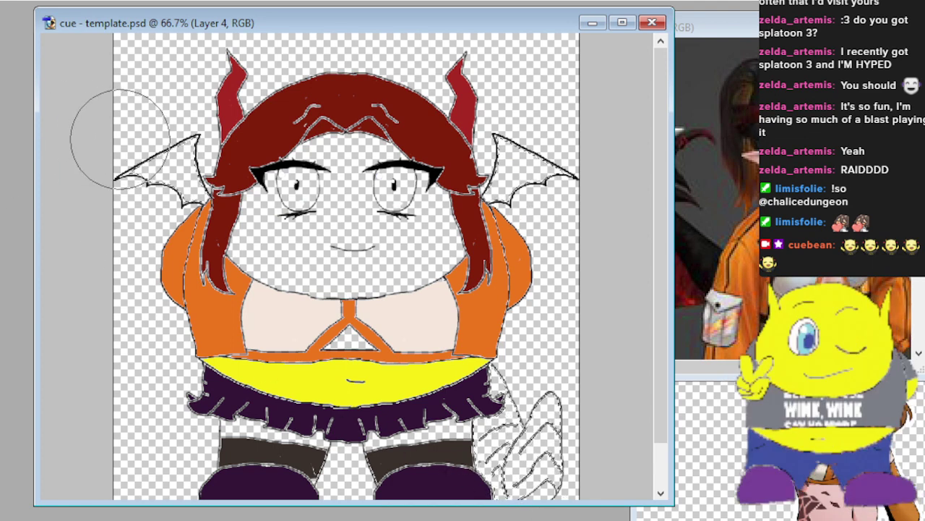
{"action": "mouse_move", "coordinate": [113, 124]}
{"action": "left_mouse_down"}
{"action": "mouse_move", "coordinate": [159, 173]}
{"action": "mouse_move", "coordinate": [120, 176]}
{"action": "mouse_move", "coordinate": [166, 181]}
{"action": "left_mouse_up"}
{"action": "mouse_move", "coordinate": [467, 165]}
{"action": "left_mouse_down"}
{"action": "mouse_move", "coordinate": [492, 148]}
{"action": "mouse_move", "coordinate": [562, 207]}
{"action": "left_mouse_up"}
{"action": "scroll", "coordinate": [485, 300], "scroll_direction": "down", "scroll_amount": 2}
{"action": "mouse_move", "coordinate": [552, 384]}
{"action": "left_mouse_down"}
{"action": "mouse_move", "coordinate": [531, 365]}
{"action": "mouse_move", "coordinate": [518, 447]}
{"action": "left_mouse_up"}
{"action": "left_click_drag", "start_coordinate": [556, 472], "coordinate": [539, 450]}
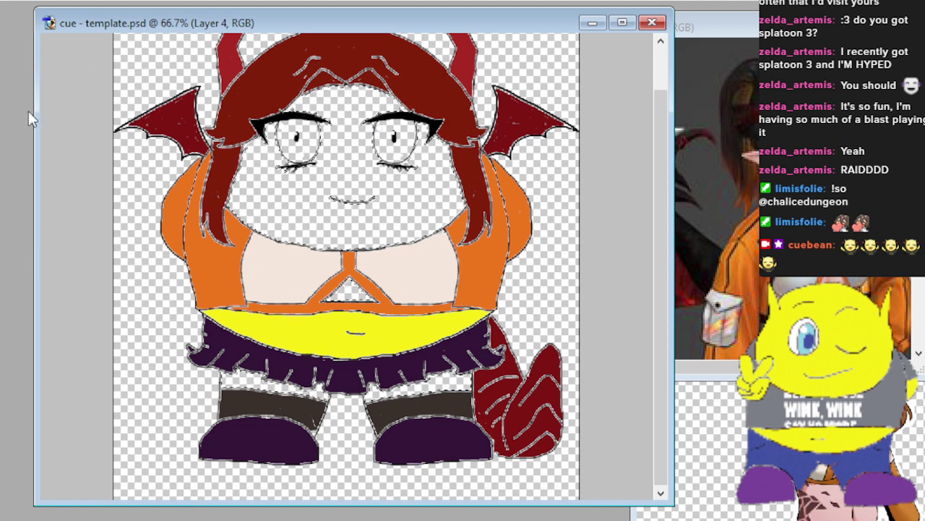
Paint the face, triangular chest gap and bare upper legs yellow, and colour both irises orange with a golden-yellow lower part.
{"action": "left_click_drag", "start_coordinate": [282, 138], "coordinate": [434, 123]}
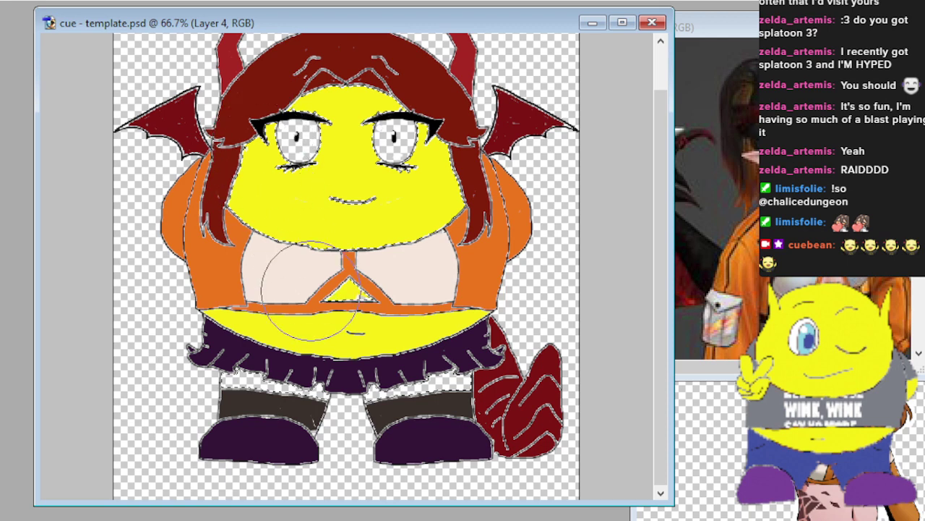
{"action": "mouse_move", "coordinate": [207, 382]}
{"action": "left_mouse_down"}
{"action": "mouse_move", "coordinate": [438, 380]}
{"action": "mouse_move", "coordinate": [514, 361]}
{"action": "left_mouse_up"}
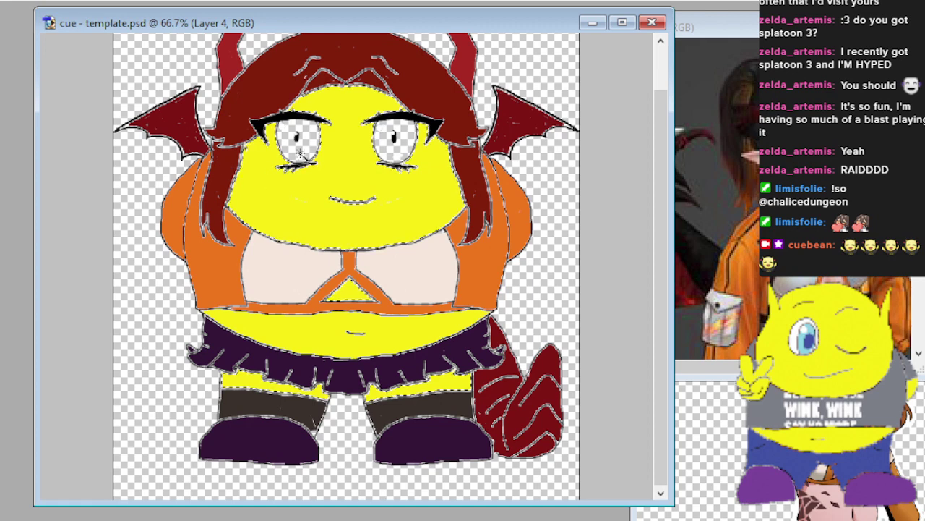
{"action": "left_click", "coordinate": [300, 158]}
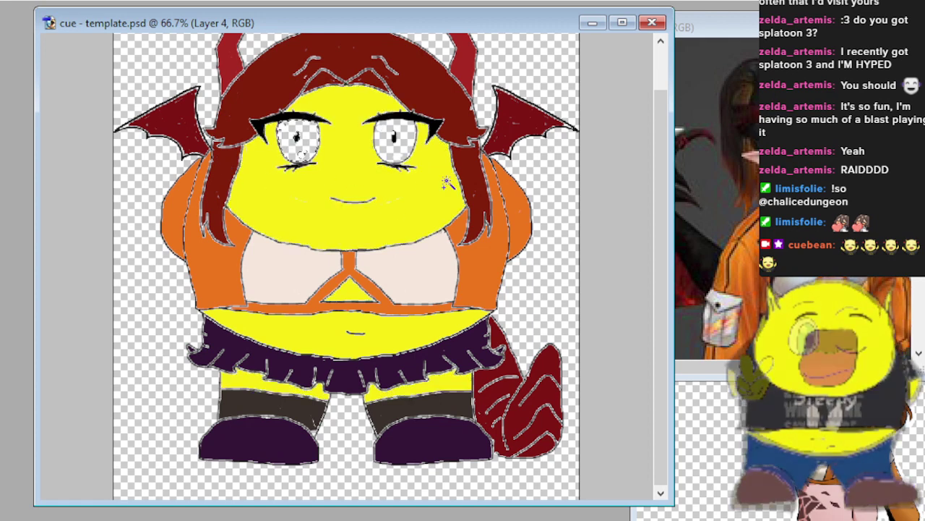
{"action": "left_click", "coordinate": [390, 154], "text": "shift"}
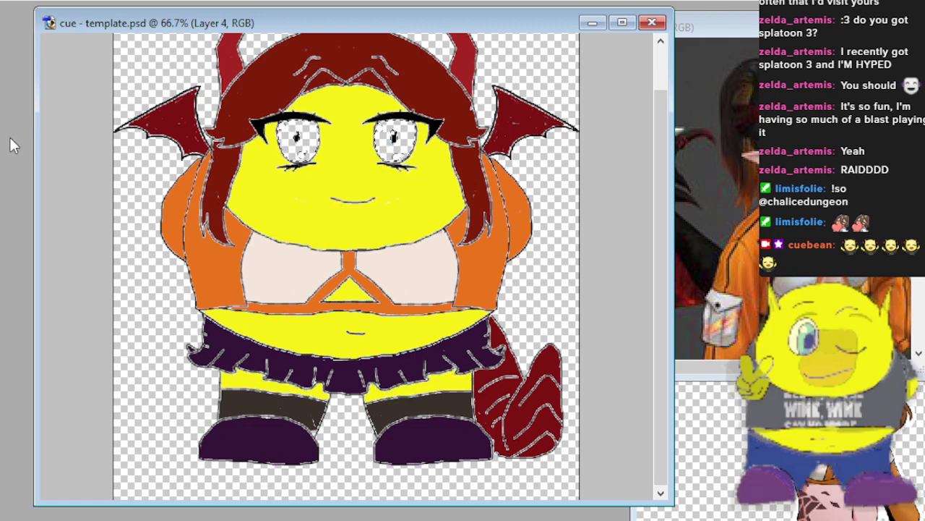
{"action": "key", "text": "b"}
{"action": "left_click", "coordinate": [297, 141]}
{"action": "left_click", "coordinate": [394, 139]}
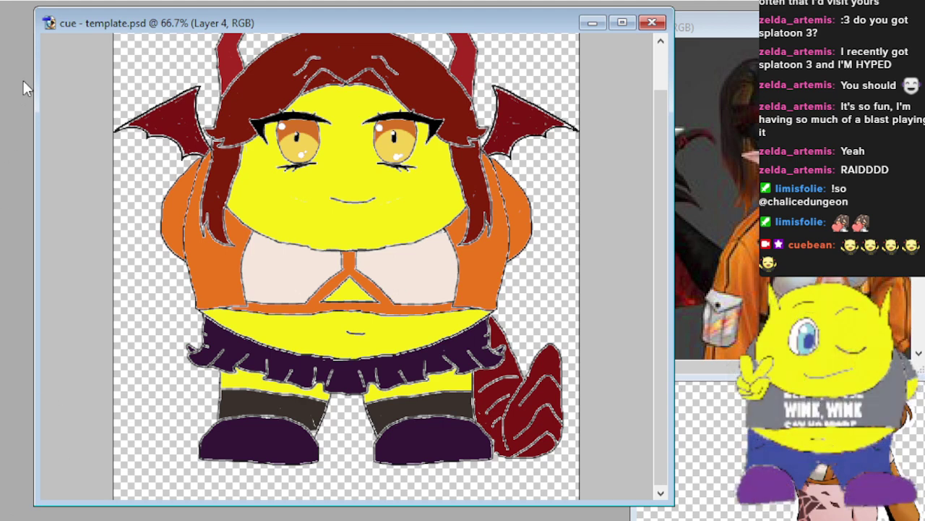
Select the transparent background around the finished character, check the colouring, and clear the selection.
{"action": "left_click", "coordinate": [207, 109]}
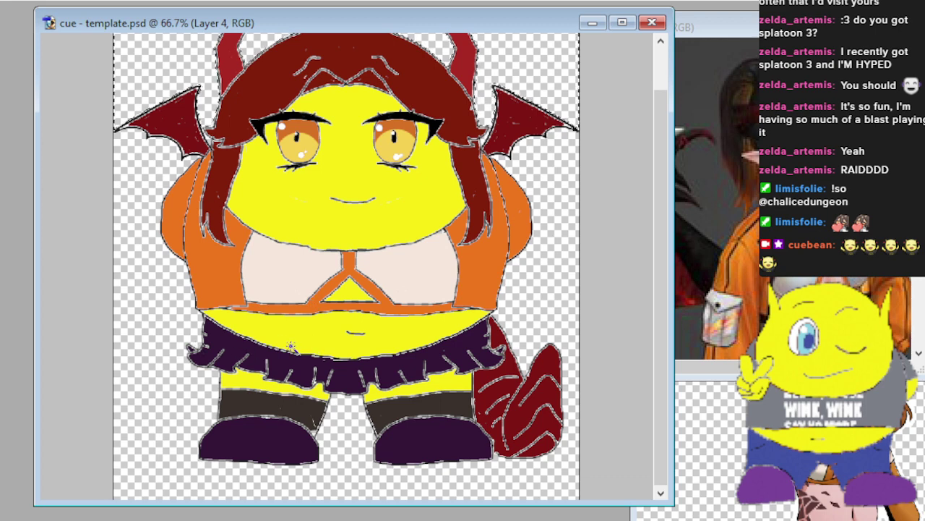
{"action": "key", "text": "ctrl+plus"}
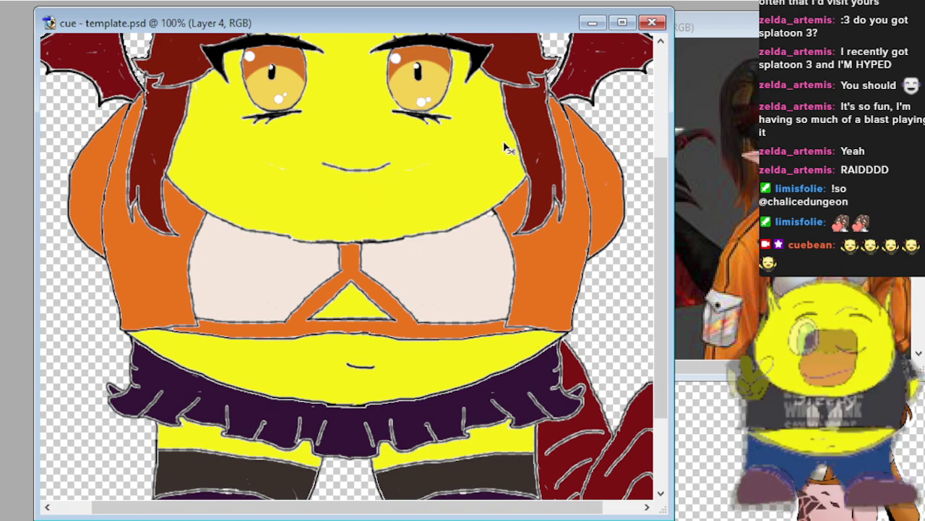
{"action": "key", "text": "ctrl+minus"}
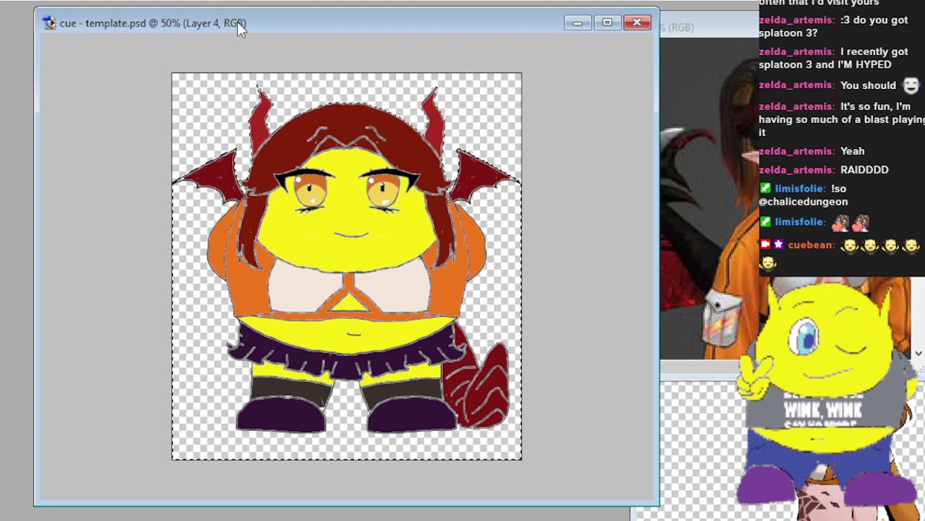
{"action": "left_click_drag", "start_coordinate": [349, 166], "coordinate": [410, 203]}
{"action": "key", "text": "ctrl+d"}
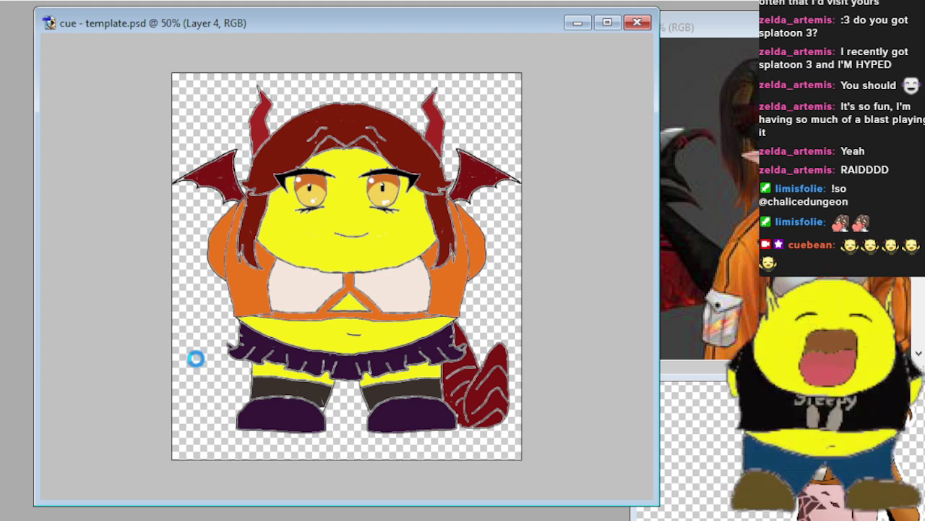
Invert the background selection to the whole character, darken its grey outlines, and compare the result with both Tsumakkichan references.
{"action": "left_click", "coordinate": [212, 108]}
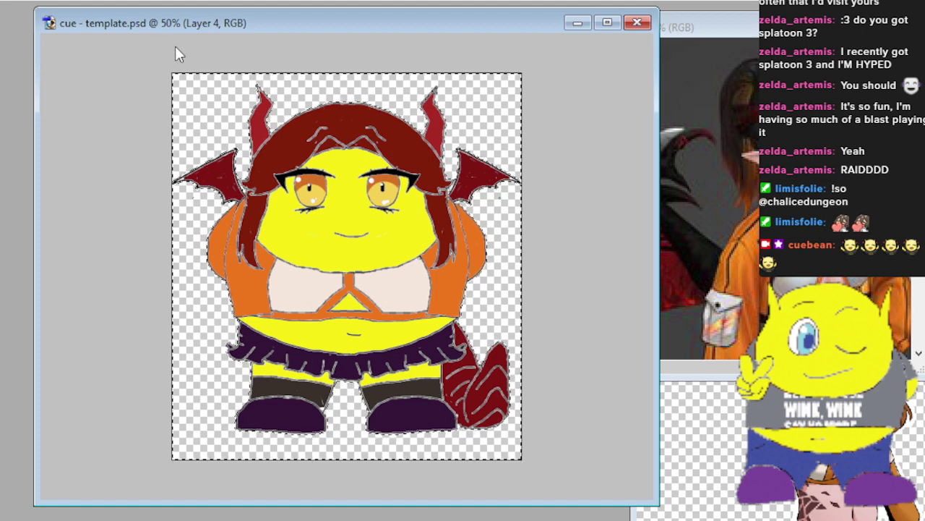
{"action": "key", "text": "ctrl+shift+i"}
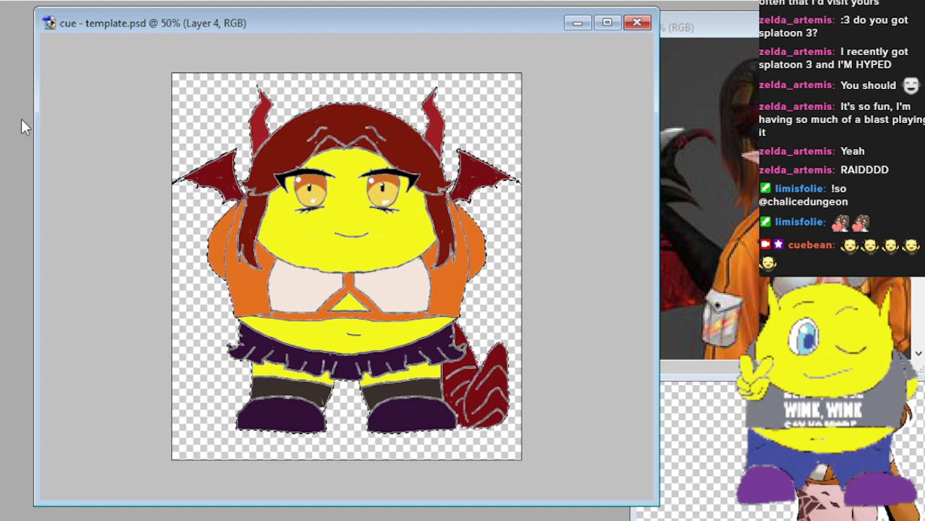
{"action": "key", "text": "e"}
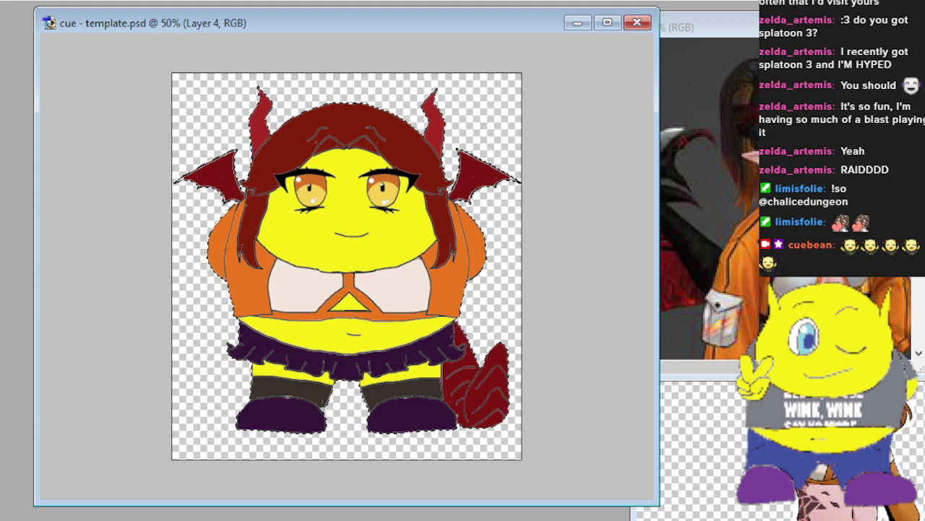
{"action": "key", "text": "ctrl+Tab"}
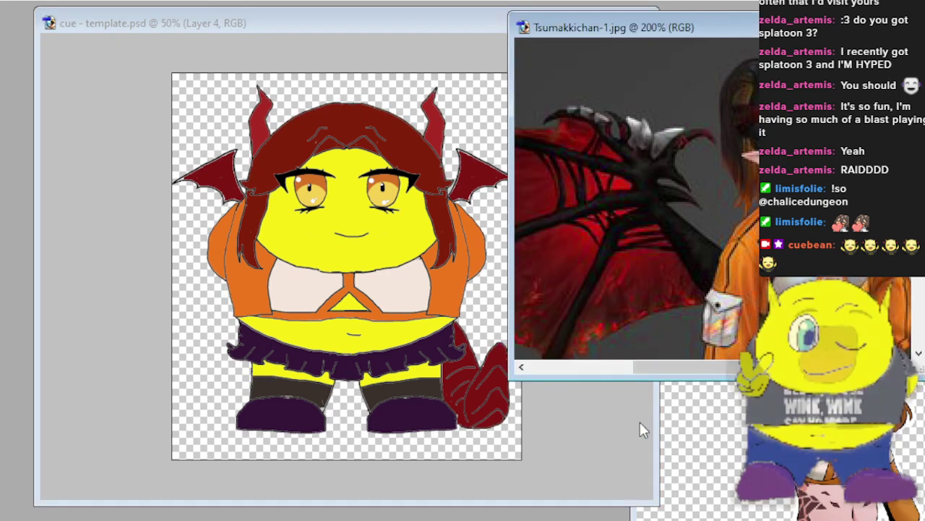
{"action": "key", "text": "ctrl+Tab"}
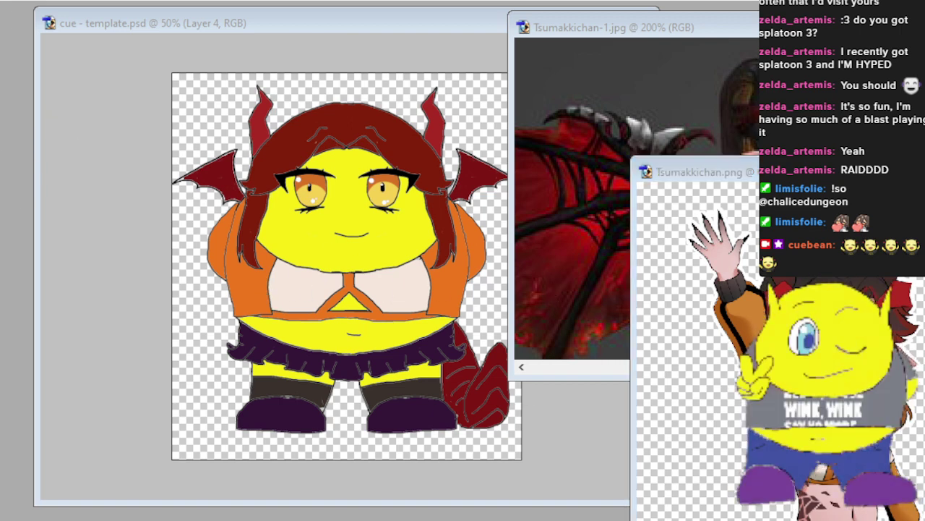
{"action": "left_click", "coordinate": [207, 25]}
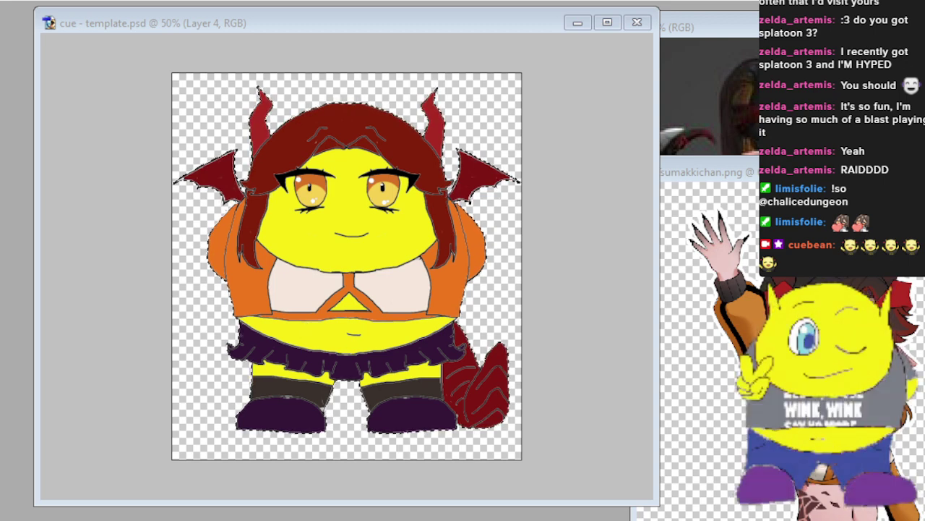
{"action": "left_click", "coordinate": [612, 219]}
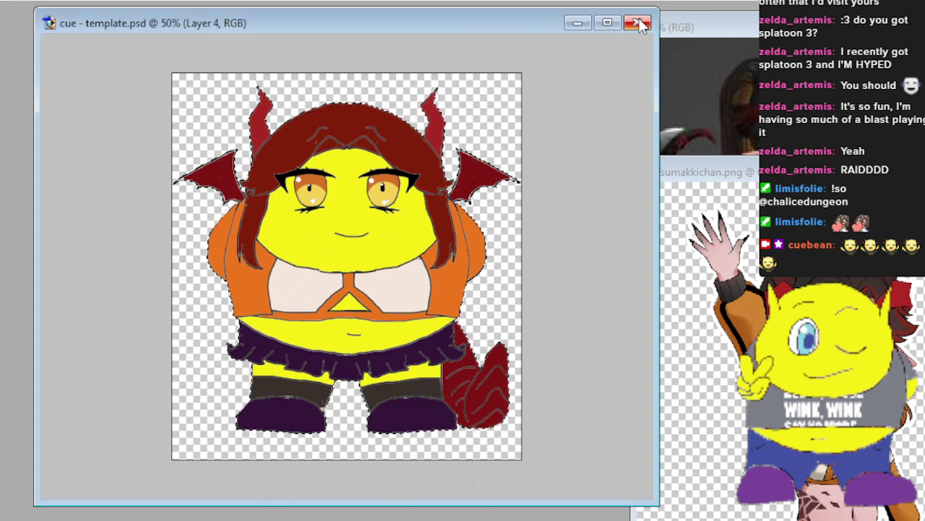
Close cue - template.psd and the reference images Tsumakkichan.png and Tsumakkichan-1.jpg.
{"action": "key", "text": "ctrl+w"}
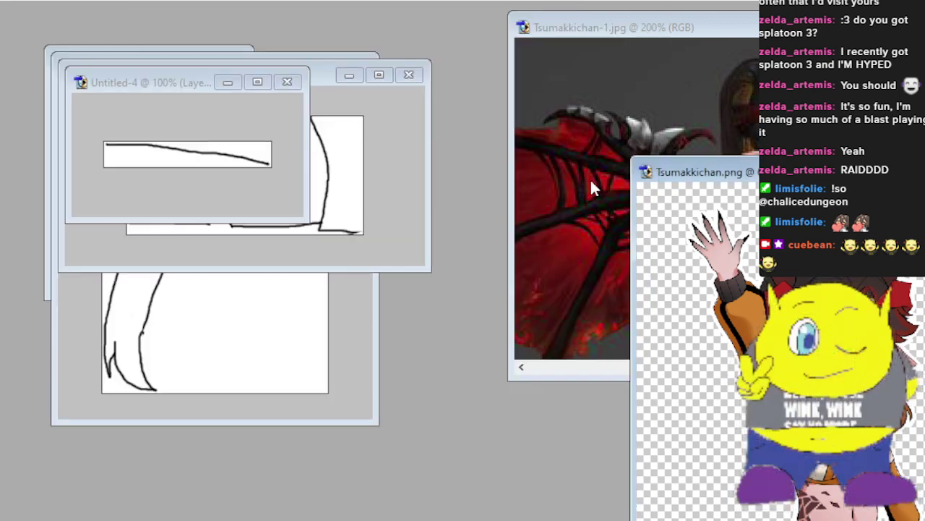
{"action": "left_click_drag", "start_coordinate": [871, 159], "coordinate": [517, 81]}
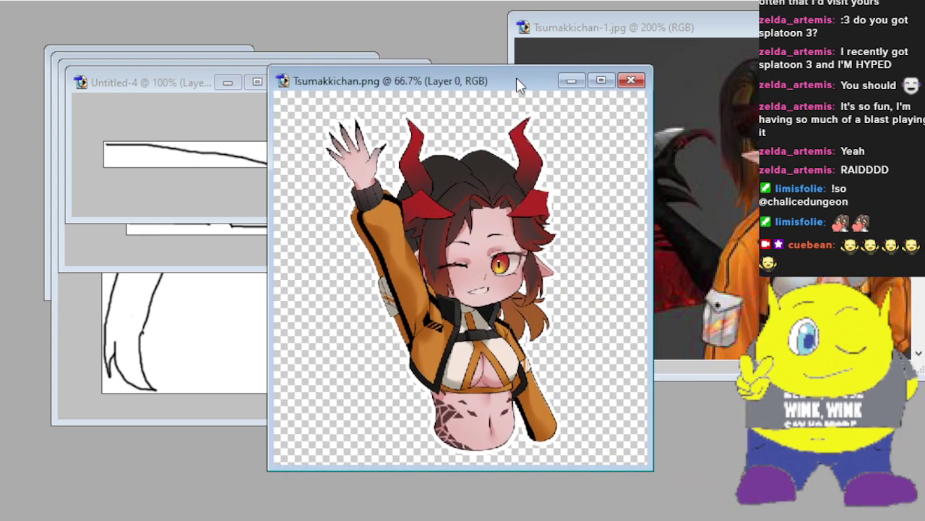
{"action": "left_click", "coordinate": [630, 79]}
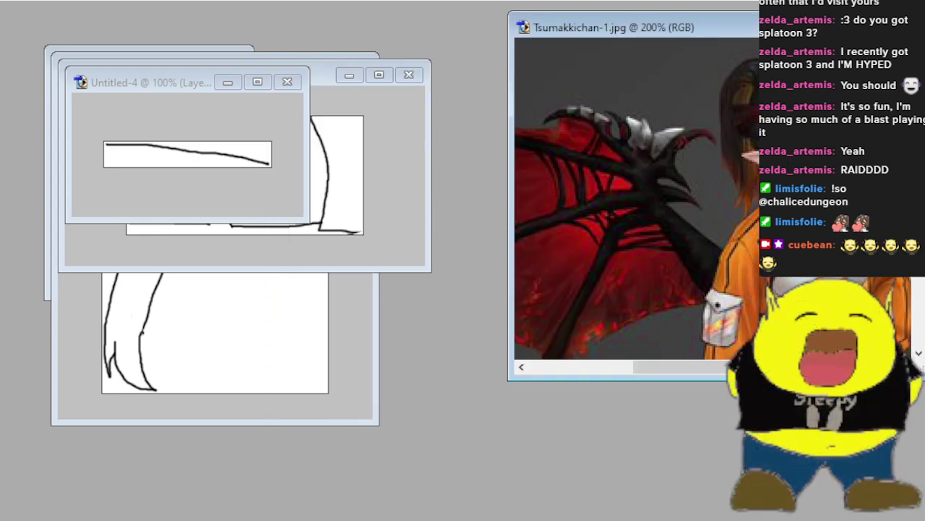
{"action": "key", "text": "ctrl+w"}
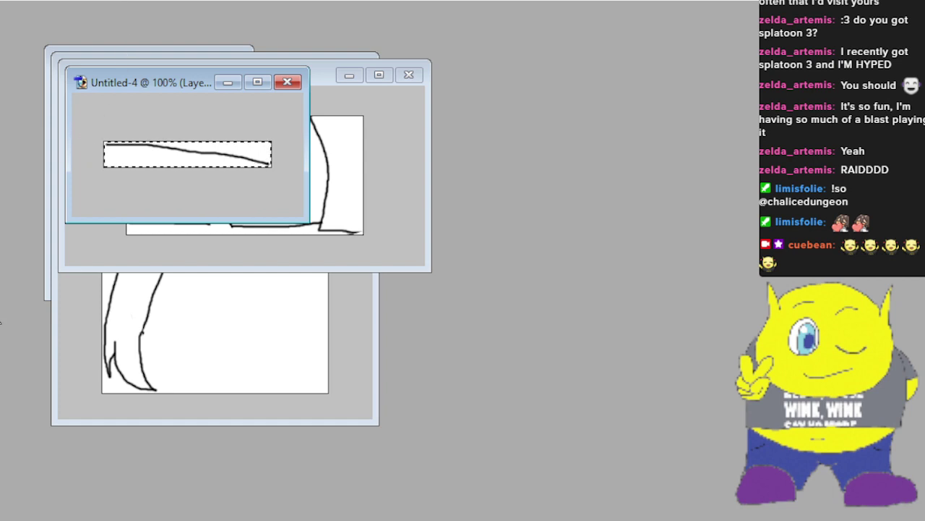
Close the four untitled line-art sketches, from Untitled-4 down to Untitled-1.
{"action": "left_click", "coordinate": [287, 82]}
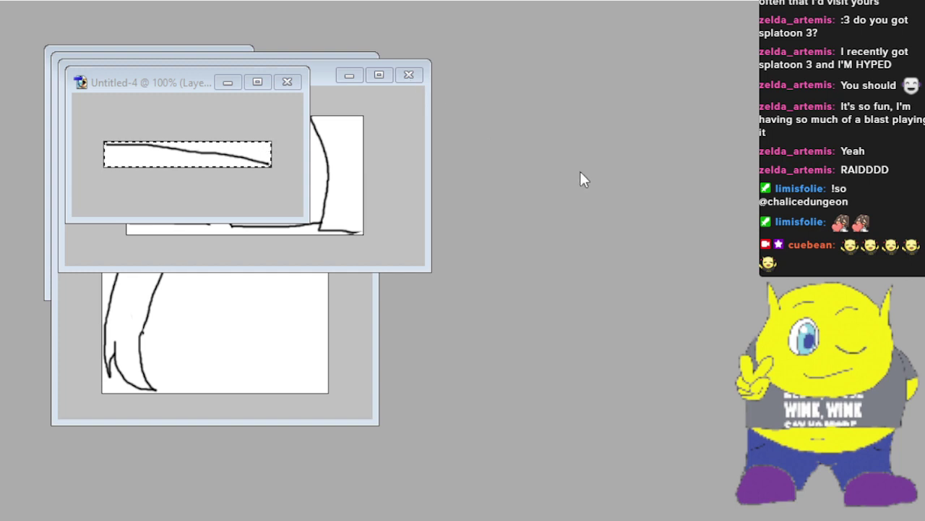
{"action": "left_click", "coordinate": [421, 78]}
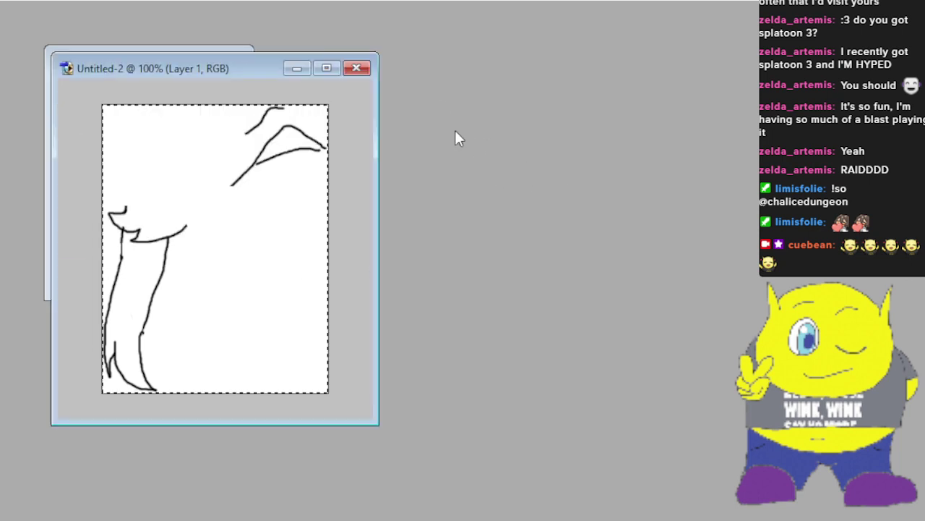
{"action": "left_click", "coordinate": [360, 69]}
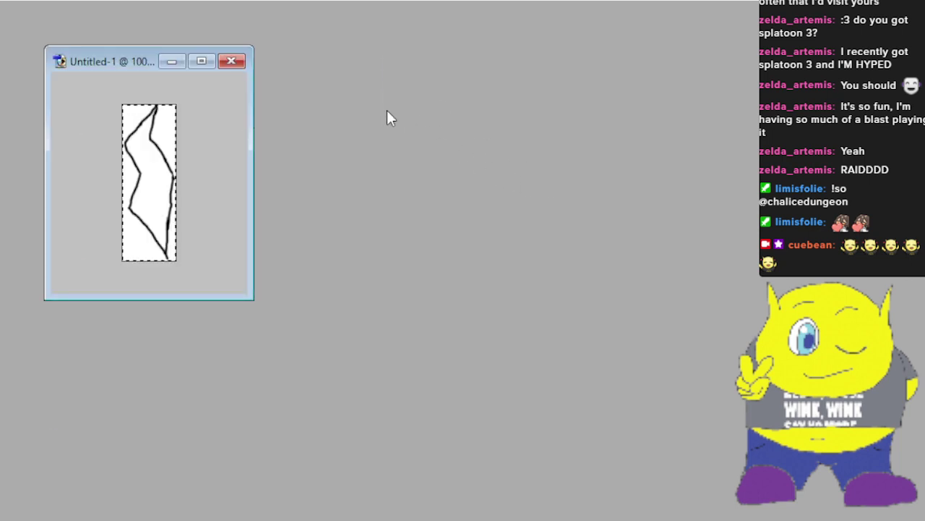
{"action": "left_click", "coordinate": [235, 59]}
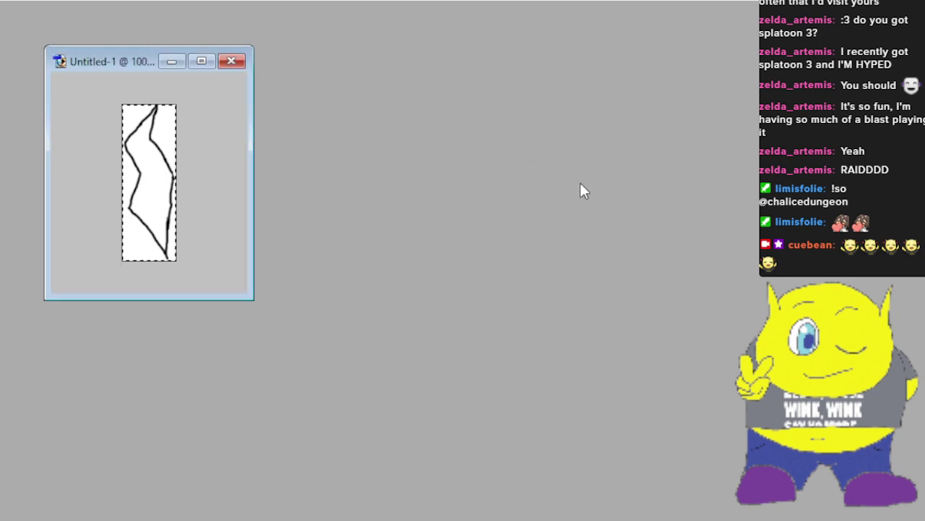
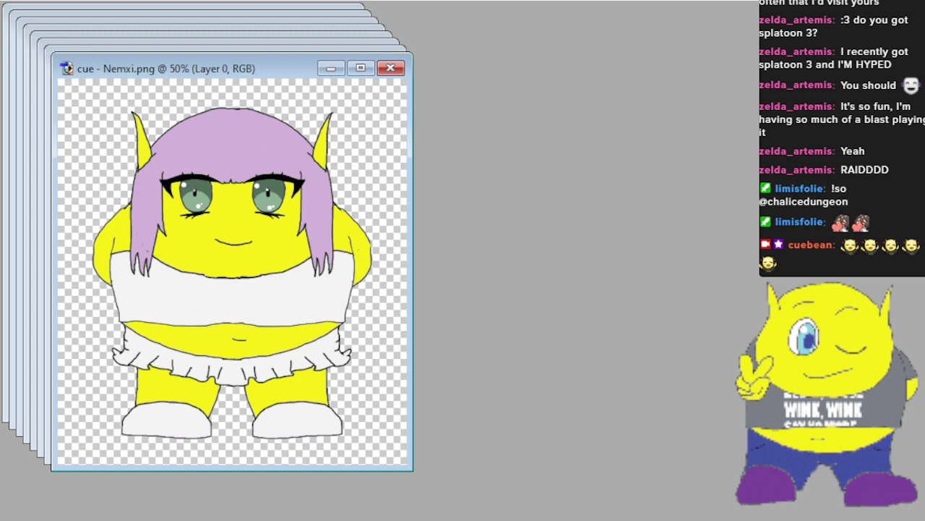
{"action": "key", "text": "ctrl+minus"}
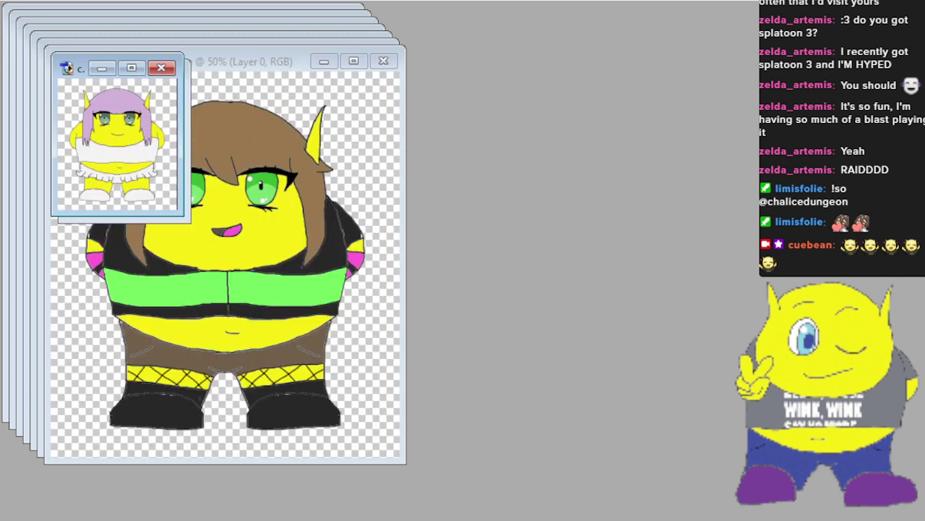
{"action": "left_click", "coordinate": [250, 62]}
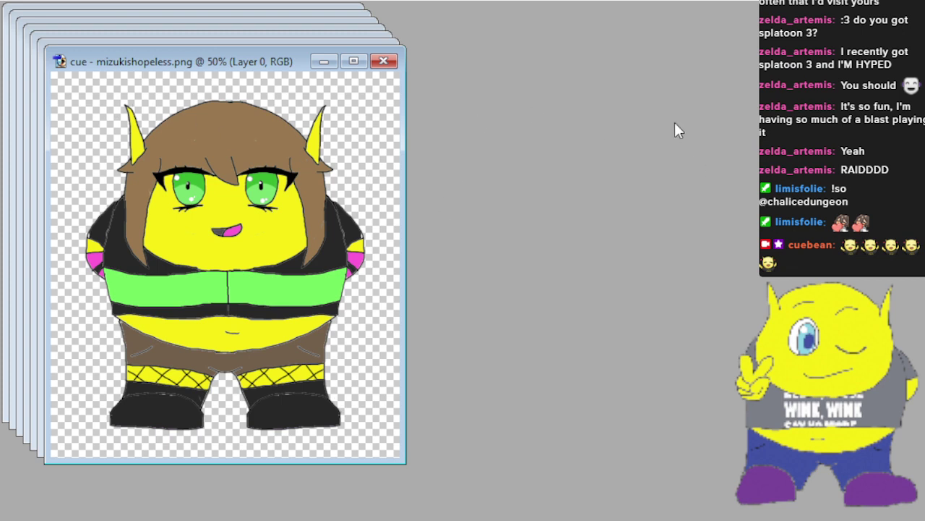
{"action": "key", "text": "ctrl+minus"}
{"action": "key", "text": "ctrl+minus"}
{"action": "key", "text": "ctrl+minus"}
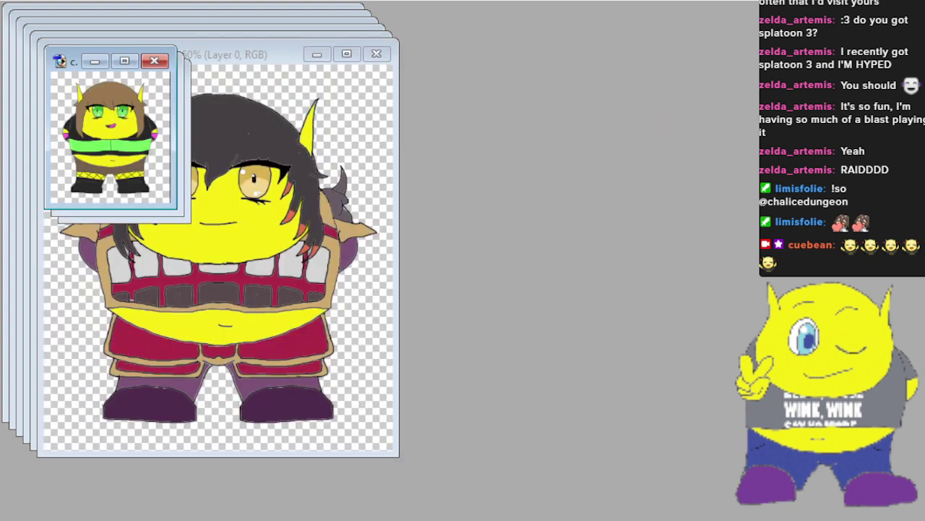
{"action": "left_click", "coordinate": [253, 57]}
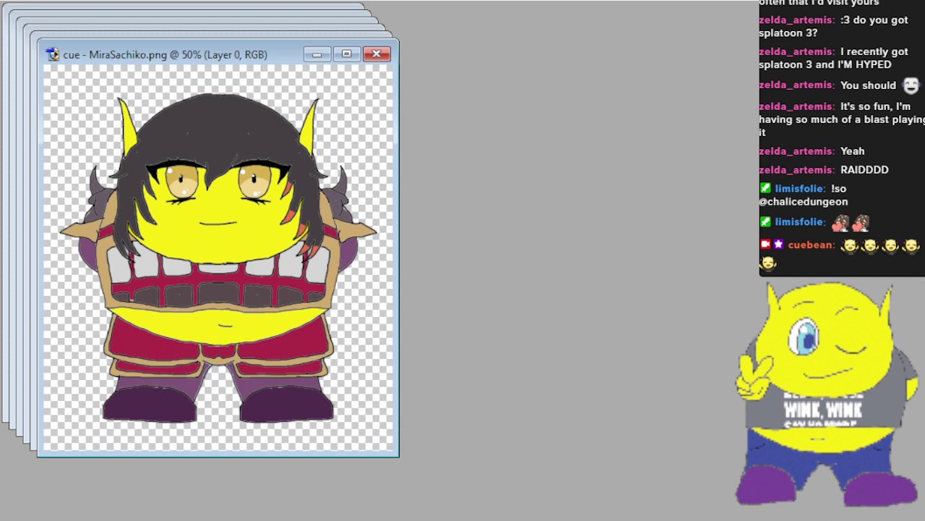
{"action": "left_click_drag", "start_coordinate": [599, 150], "coordinate": [634, 124]}
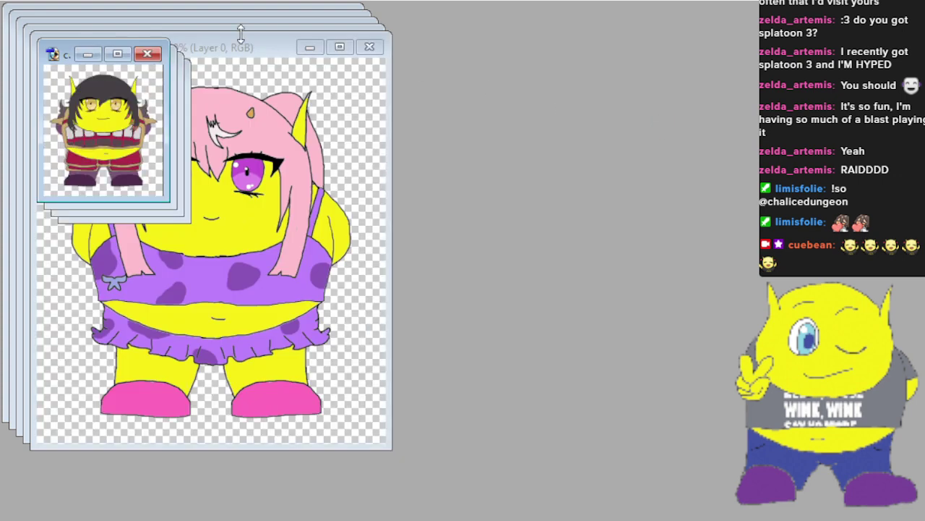
{"action": "left_click", "coordinate": [256, 52]}
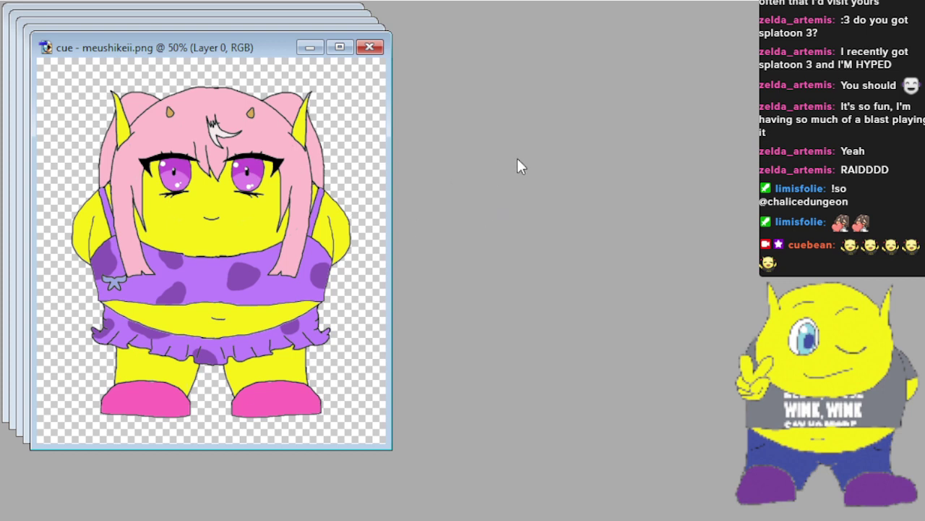
{"action": "key", "text": "ctrl+minus"}
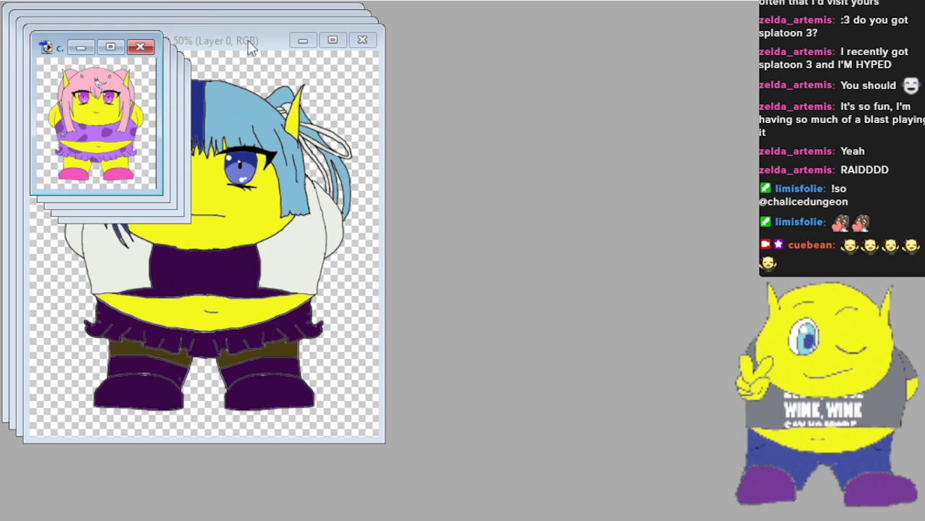
{"action": "left_click", "coordinate": [244, 48]}
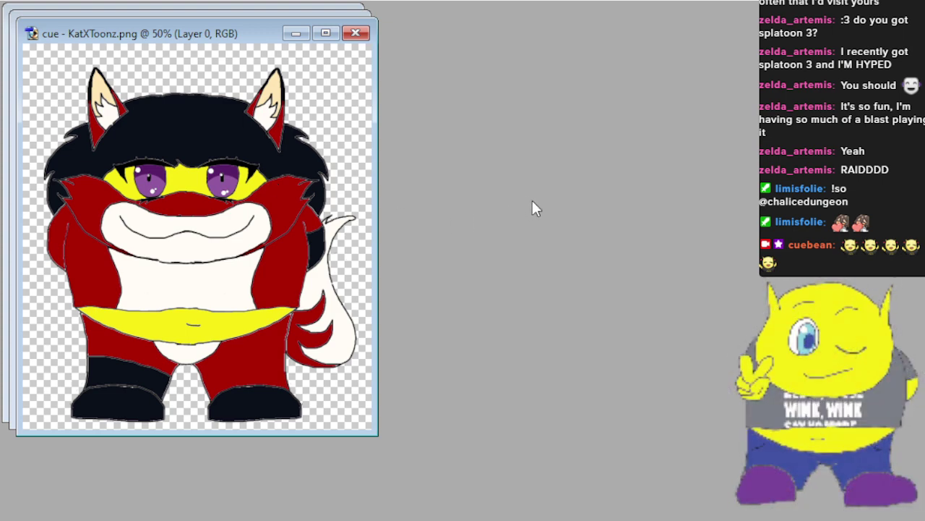
{"action": "key", "text": "ctrl+Tab"}
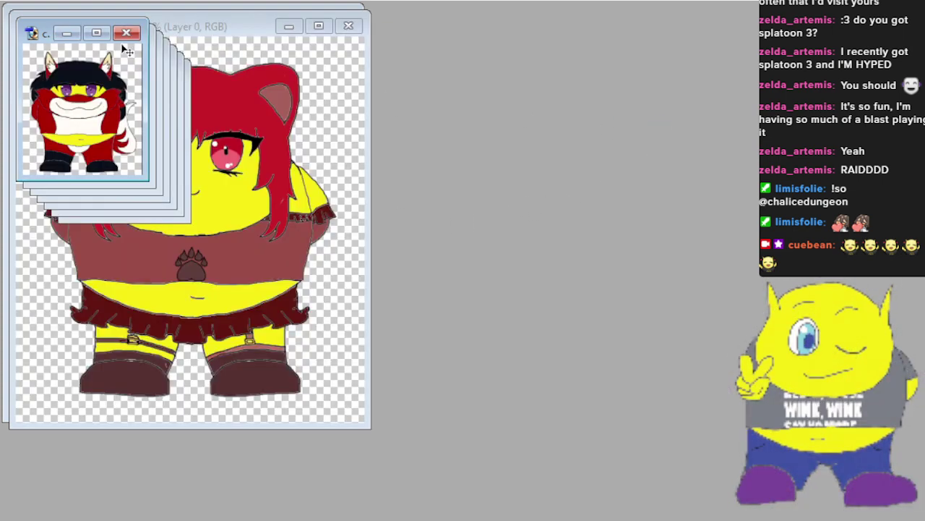
{"action": "left_click", "coordinate": [246, 29]}
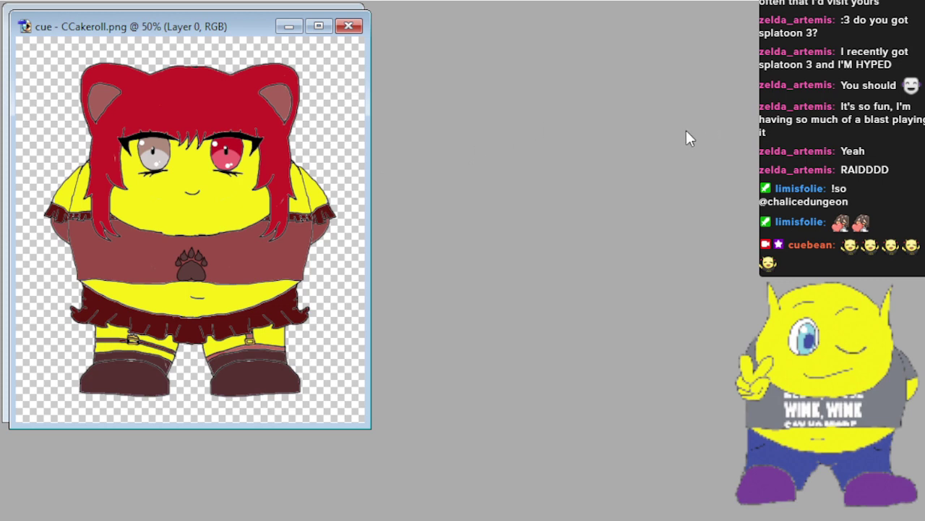
{"action": "key", "text": "ctrl+F4"}
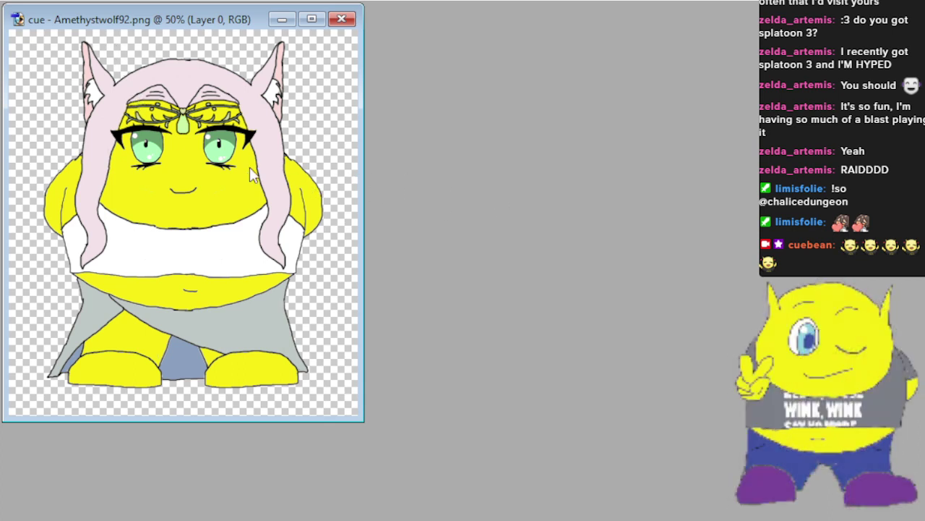
{"action": "key", "text": "ctrl+F4"}
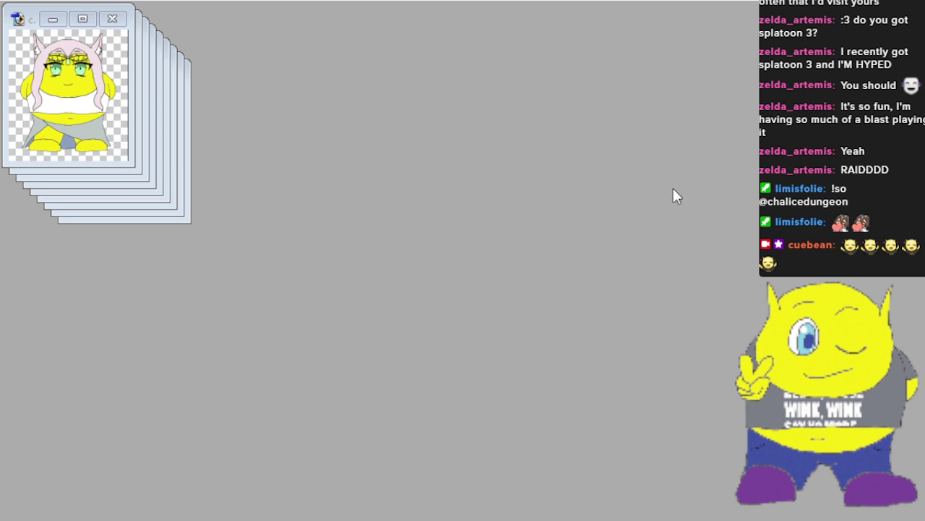
Place the draw blank.psd window clear of the character thumbnails and replace "Adorable" with "Enchanting" in its Part 40 title line.
{"action": "left_click", "coordinate": [108, 221]}
{"action": "mouse_move", "coordinate": [285, 85]}
{"action": "left_mouse_down"}
{"action": "mouse_move", "coordinate": [580, 38]}
{"action": "mouse_move", "coordinate": [663, 69]}
{"action": "mouse_move", "coordinate": [659, 83]}
{"action": "left_mouse_up"}
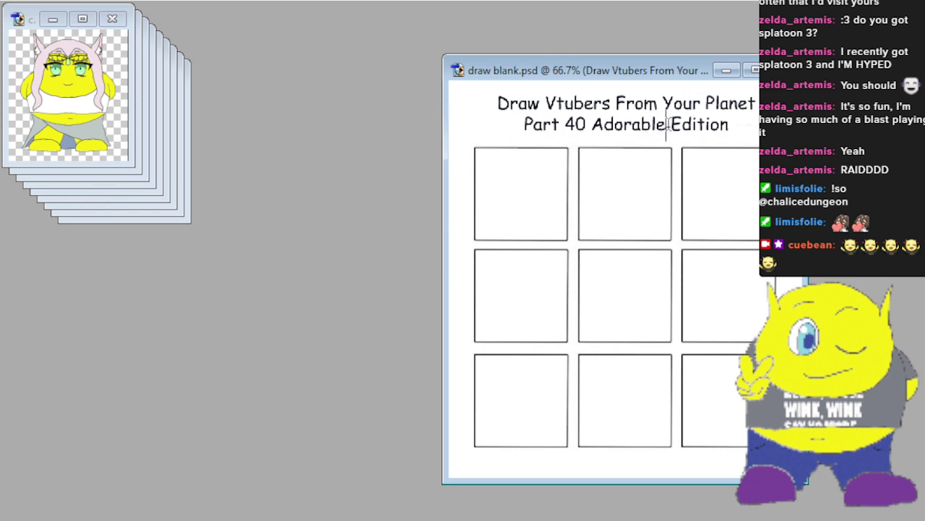
{"action": "key", "text": "BackSpace"}
{"action": "key", "text": "BackSpace"}
{"action": "key", "text": "BackSpace"}
{"action": "key", "text": "BackSpace"}
{"action": "key", "text": "BackSpace"}
{"action": "key", "text": "BackSpace"}
{"action": "key", "text": "BackSpace"}
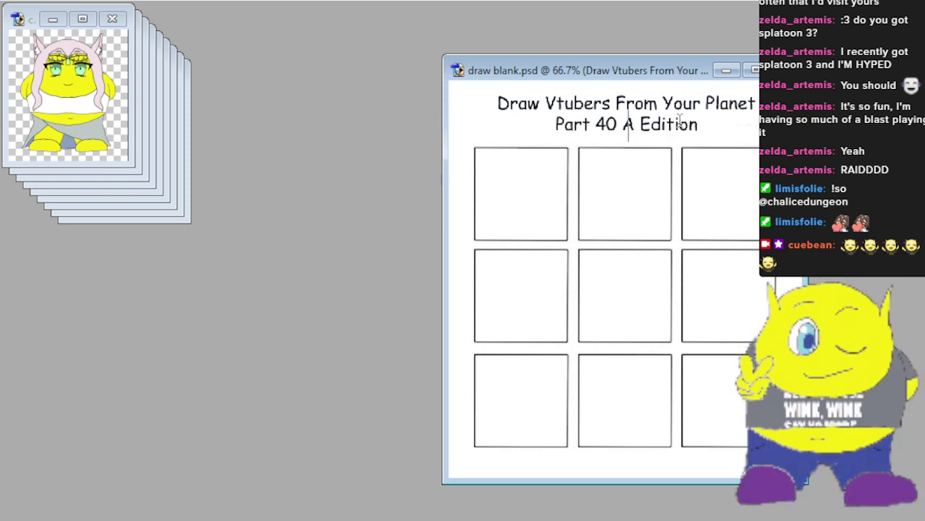
{"action": "key", "text": "BackSpace"}
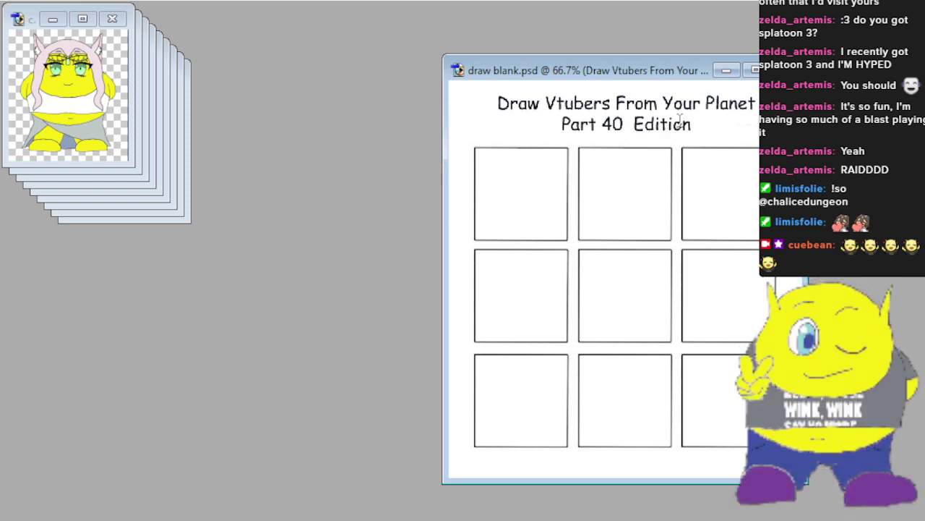
{"action": "type", "text": "En"}
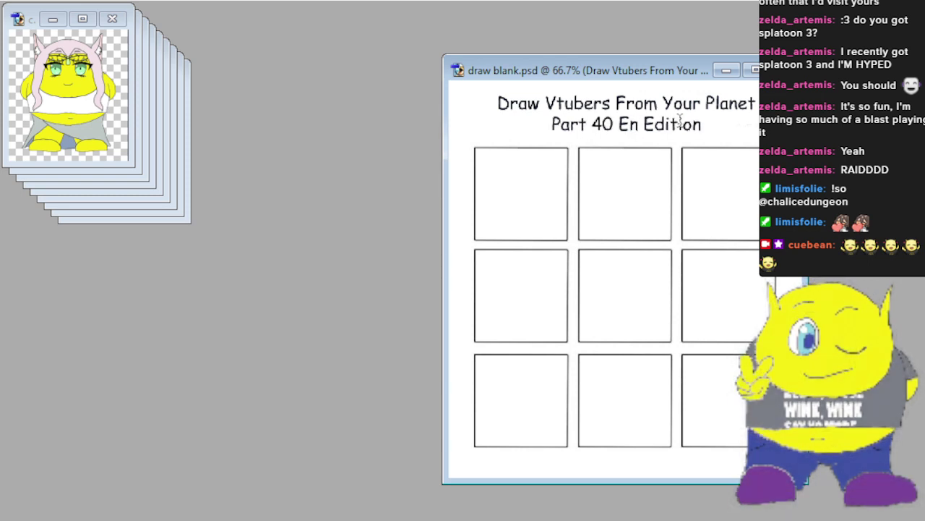
{"action": "type", "text": "chanting"}
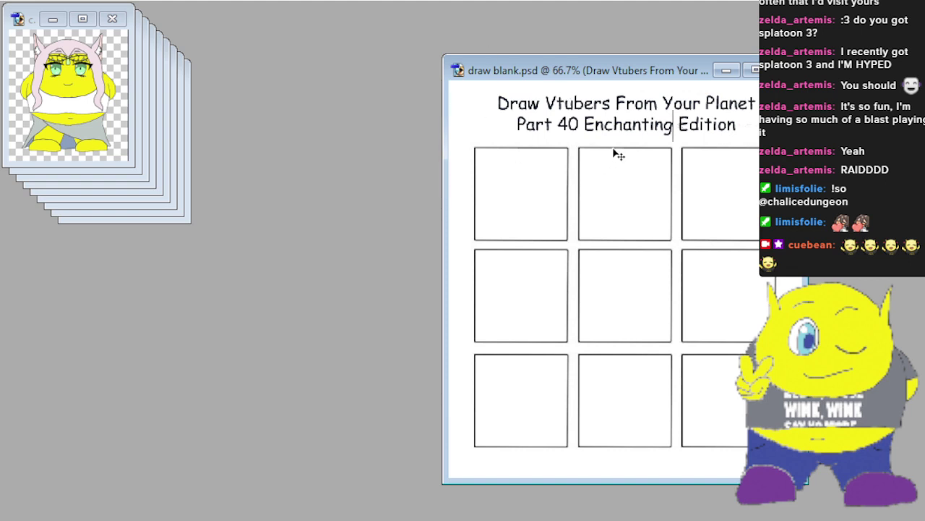
Select the word "Enchanting" in the Part 40 title, then commit the title text.
{"action": "left_click_drag", "start_coordinate": [678, 126], "coordinate": [589, 136]}
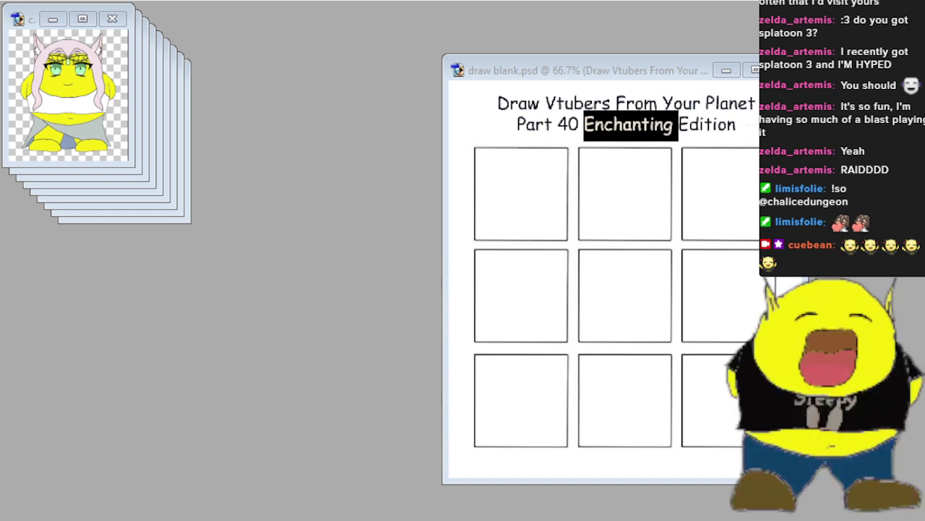
{"action": "key", "text": "alt+Tab"}
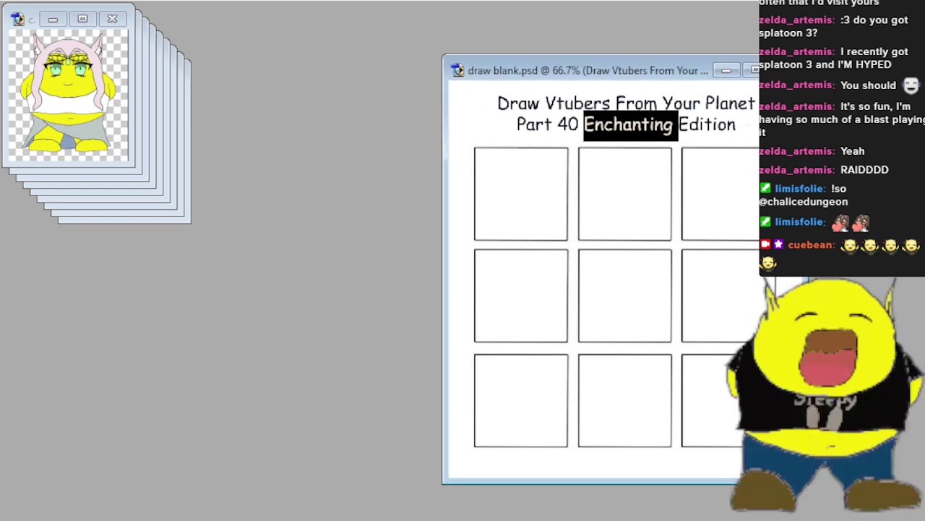
{"action": "left_click", "coordinate": [489, 107]}
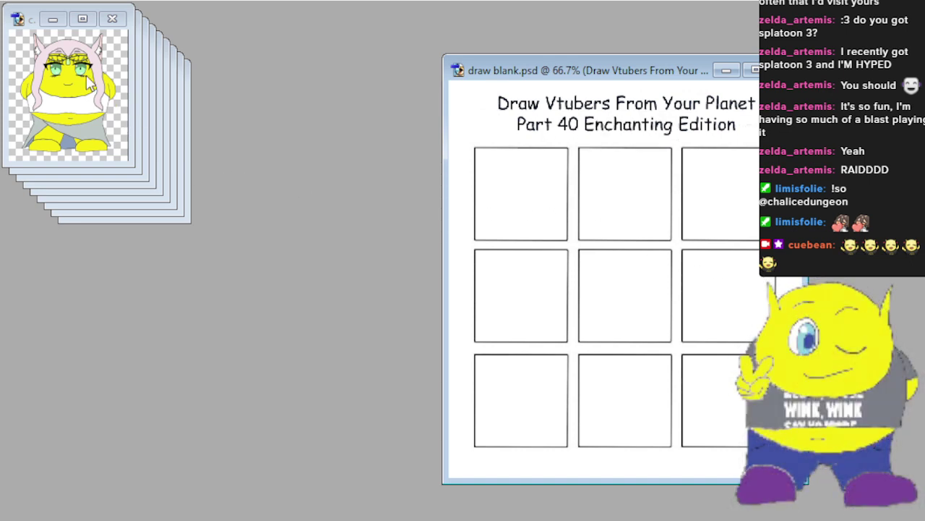
Place the pale-pink-haired, cat-eared character above the Background layer in the top row's first cell, erase everything outside that cell, and minimize its source image.
{"action": "left_click", "coordinate": [124, 62]}
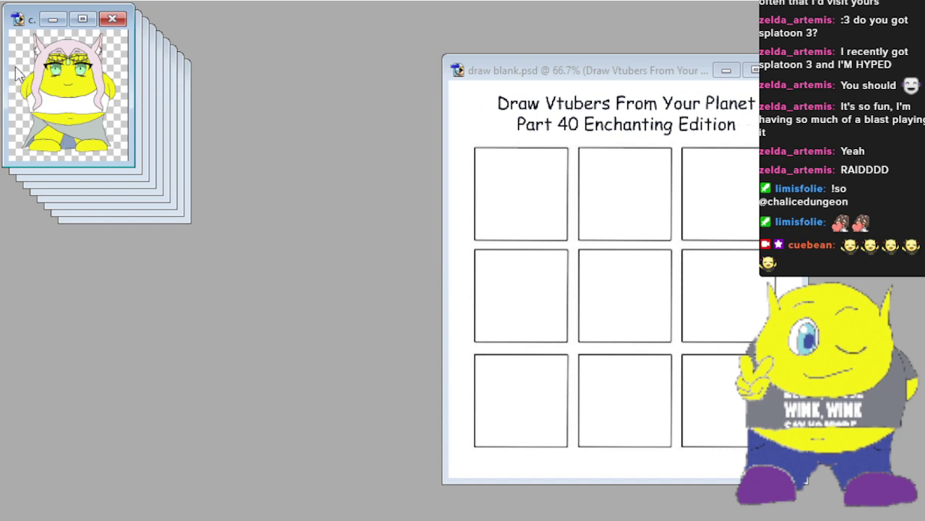
{"action": "left_click", "coordinate": [581, 81]}
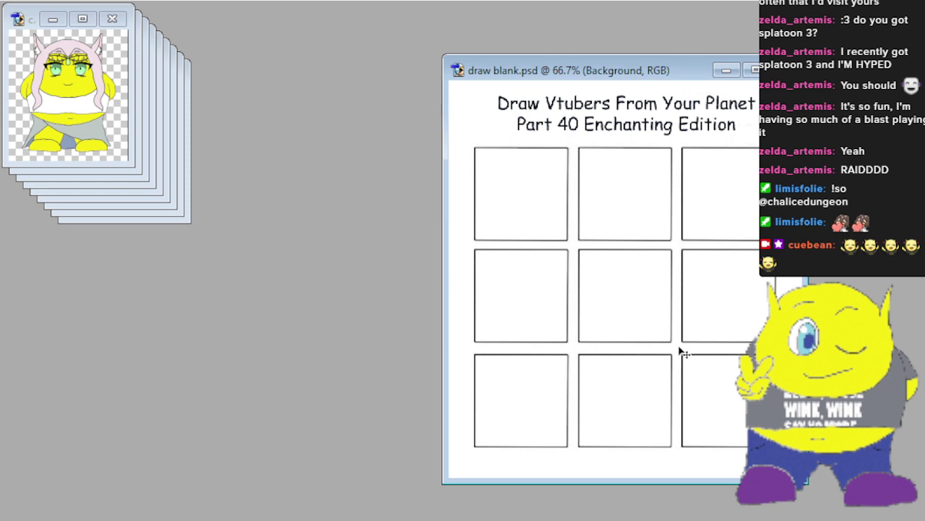
{"action": "left_click", "coordinate": [82, 119]}
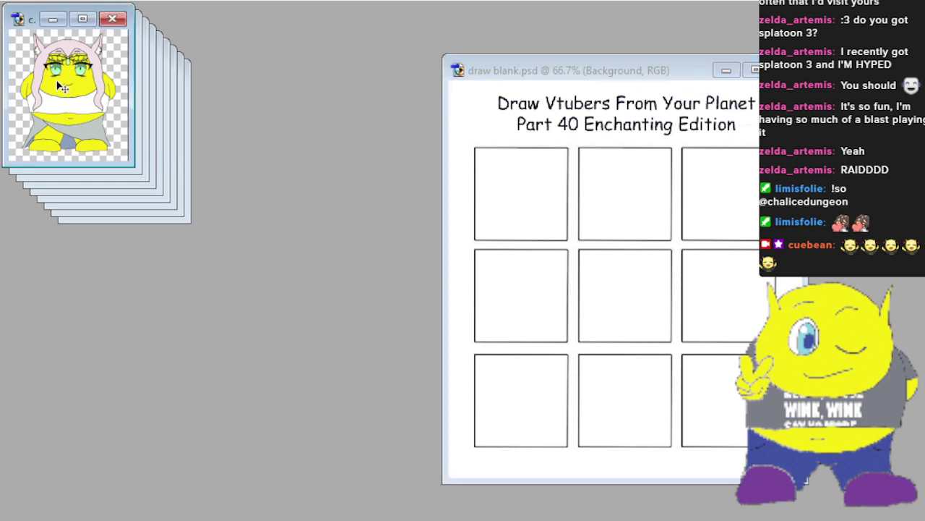
{"action": "mouse_move", "coordinate": [62, 85]}
{"action": "left_mouse_down"}
{"action": "mouse_move", "coordinate": [439, 217]}
{"action": "mouse_move", "coordinate": [536, 207]}
{"action": "mouse_move", "coordinate": [548, 232]}
{"action": "mouse_move", "coordinate": [520, 210]}
{"action": "left_mouse_up"}
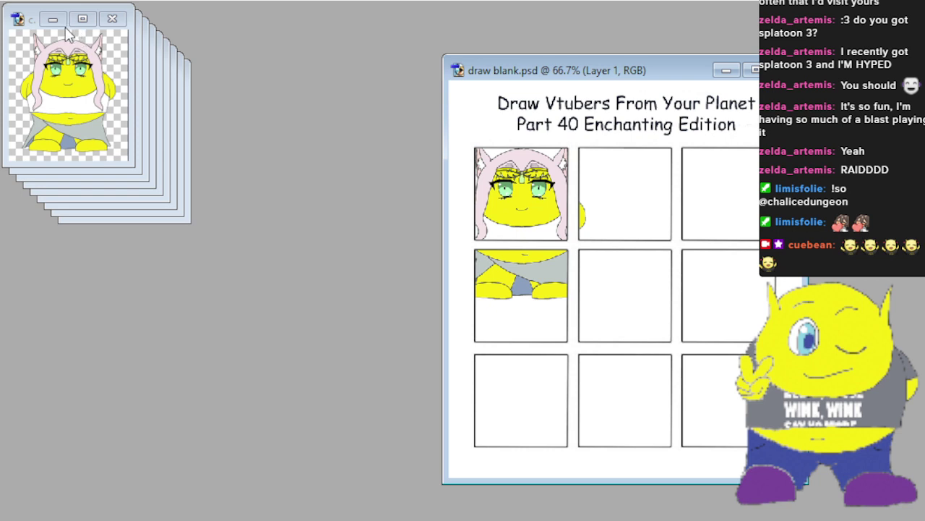
{"action": "left_click", "coordinate": [596, 208]}
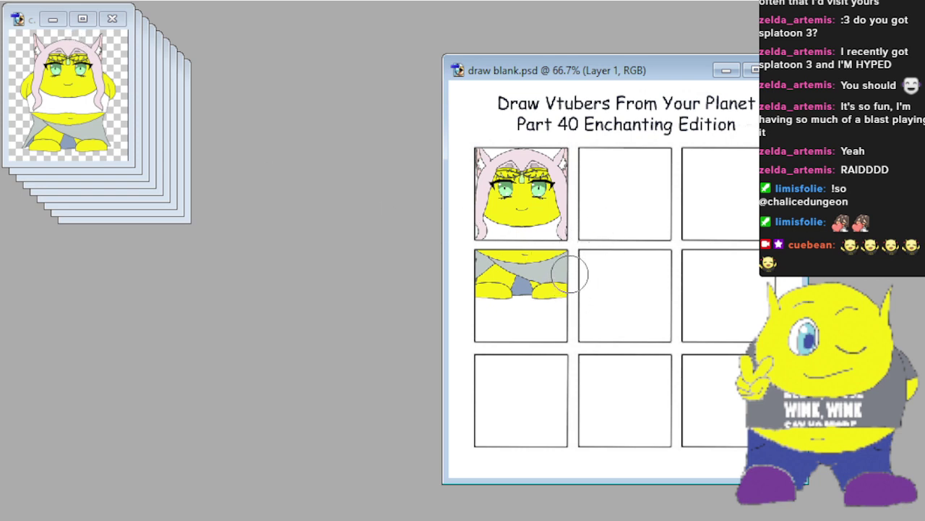
{"action": "mouse_move", "coordinate": [583, 265]}
{"action": "left_mouse_down"}
{"action": "mouse_move", "coordinate": [476, 267]}
{"action": "mouse_move", "coordinate": [468, 277]}
{"action": "mouse_move", "coordinate": [599, 295]}
{"action": "left_mouse_up"}
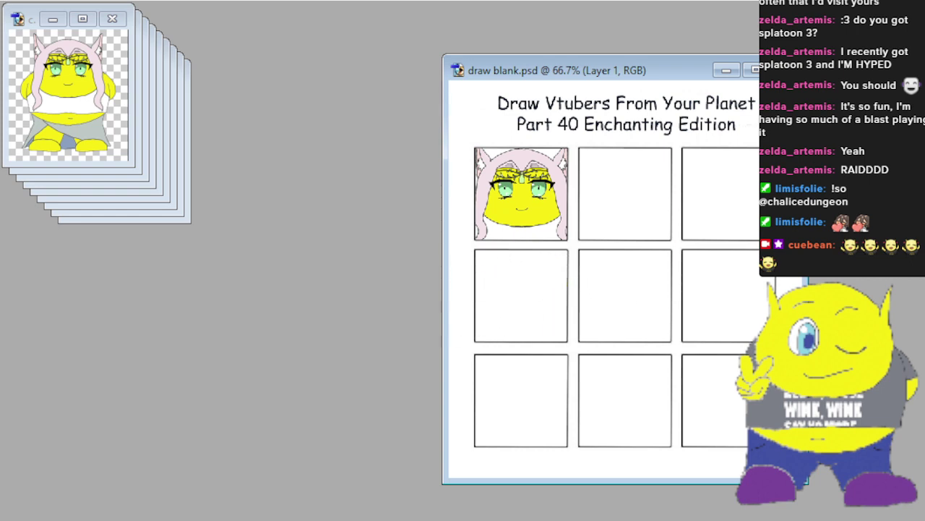
{"action": "left_click", "coordinate": [49, 19]}
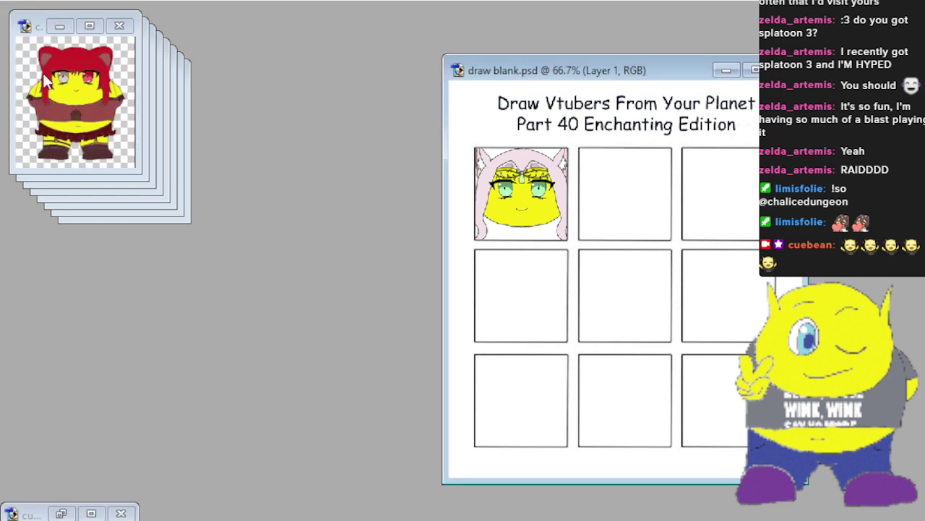
Add the red-haired, bear-eared character to the top row's middle cell, erase its overflow into neighbouring cells, and minimize its source image.
{"action": "mouse_move", "coordinate": [62, 92]}
{"action": "left_mouse_down"}
{"action": "mouse_move", "coordinate": [657, 265]}
{"action": "mouse_move", "coordinate": [620, 268]}
{"action": "mouse_move", "coordinate": [621, 298]}
{"action": "mouse_move", "coordinate": [620, 230]}
{"action": "left_mouse_up"}
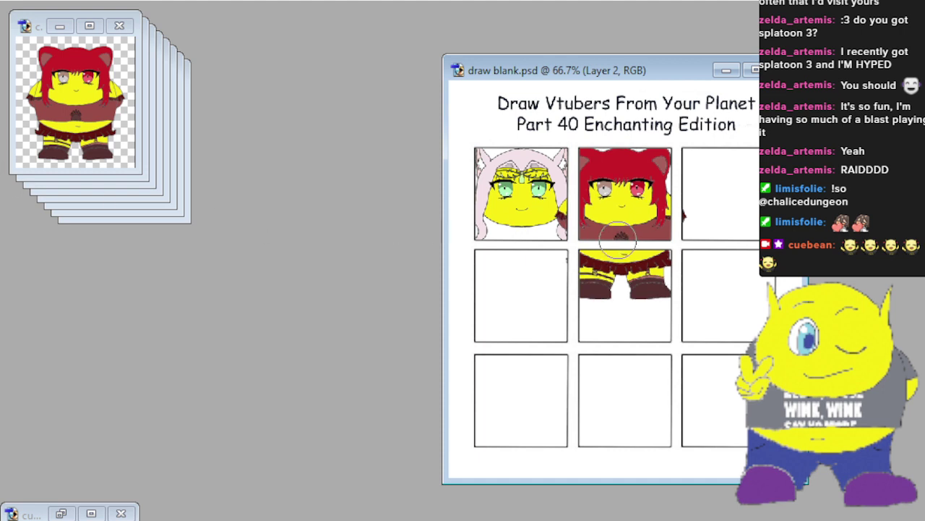
{"action": "mouse_move", "coordinate": [552, 205]}
{"action": "left_mouse_down"}
{"action": "mouse_move", "coordinate": [595, 266]}
{"action": "mouse_move", "coordinate": [684, 268]}
{"action": "mouse_move", "coordinate": [673, 283]}
{"action": "mouse_move", "coordinate": [555, 301]}
{"action": "mouse_move", "coordinate": [567, 304]}
{"action": "mouse_move", "coordinate": [698, 298]}
{"action": "mouse_move", "coordinate": [713, 282]}
{"action": "mouse_move", "coordinate": [699, 209]}
{"action": "left_mouse_up"}
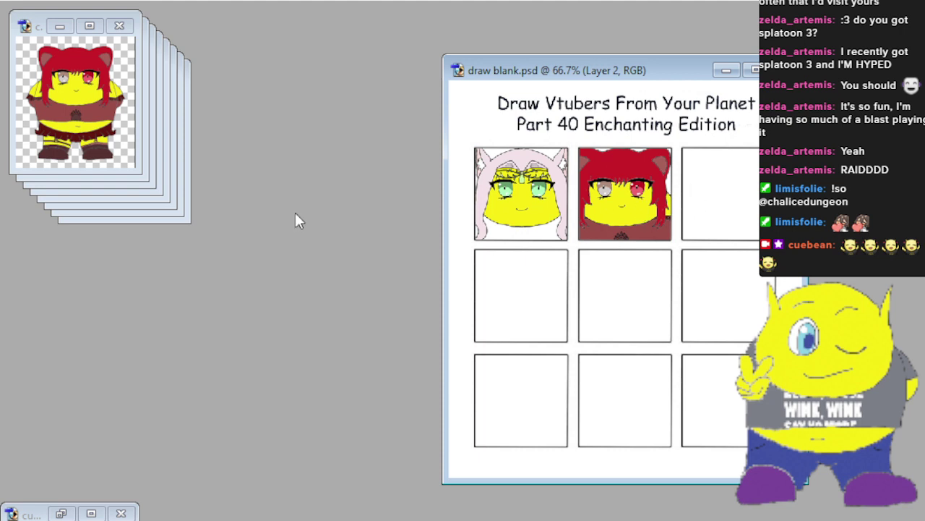
{"action": "left_click", "coordinate": [60, 26]}
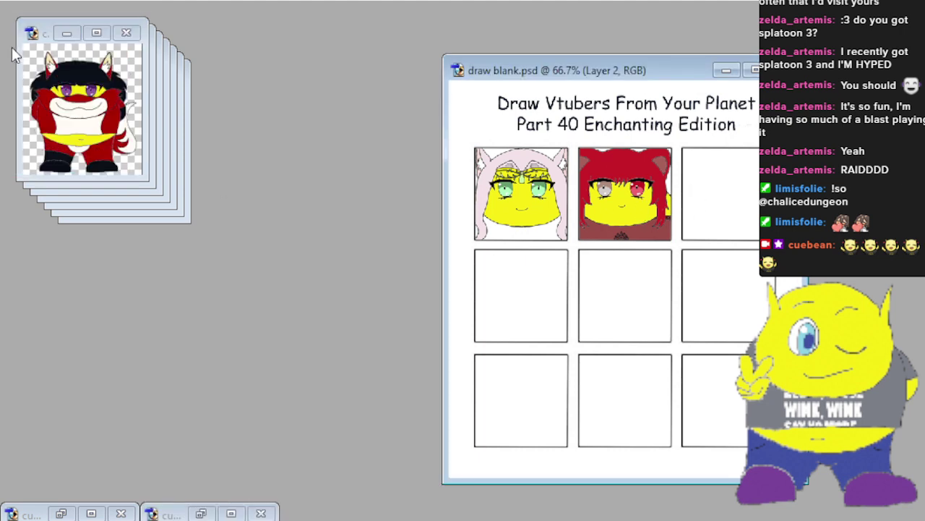
Add the black-haired fox character to the top row's third cell, erase the feet showing in the cell below, and minimize its source image.
{"action": "left_click", "coordinate": [61, 107]}
{"action": "mouse_move", "coordinate": [61, 116]}
{"action": "left_mouse_down"}
{"action": "mouse_move", "coordinate": [326, 180]}
{"action": "mouse_move", "coordinate": [532, 257]}
{"action": "mouse_move", "coordinate": [535, 268]}
{"action": "mouse_move", "coordinate": [699, 267]}
{"action": "mouse_move", "coordinate": [706, 228]}
{"action": "left_mouse_up"}
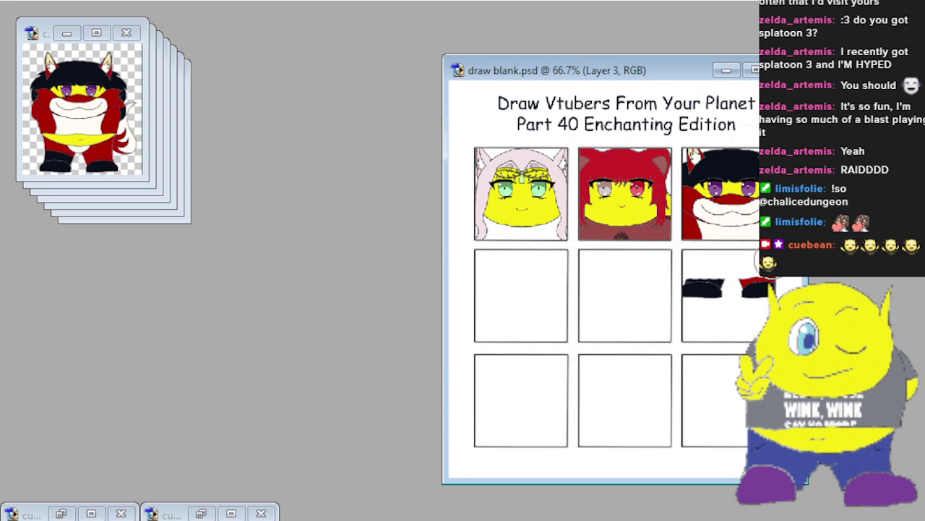
{"action": "left_click_drag", "start_coordinate": [777, 278], "coordinate": [672, 293]}
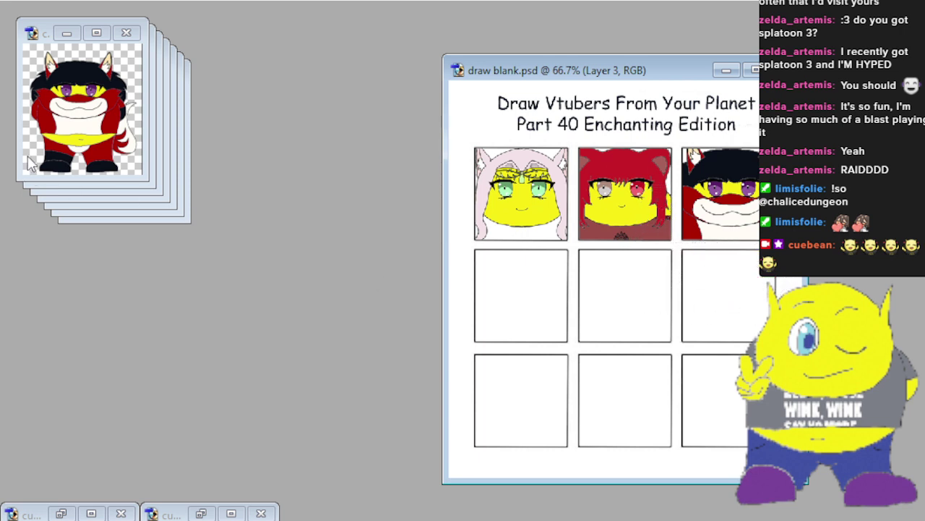
{"action": "left_click", "coordinate": [75, 37]}
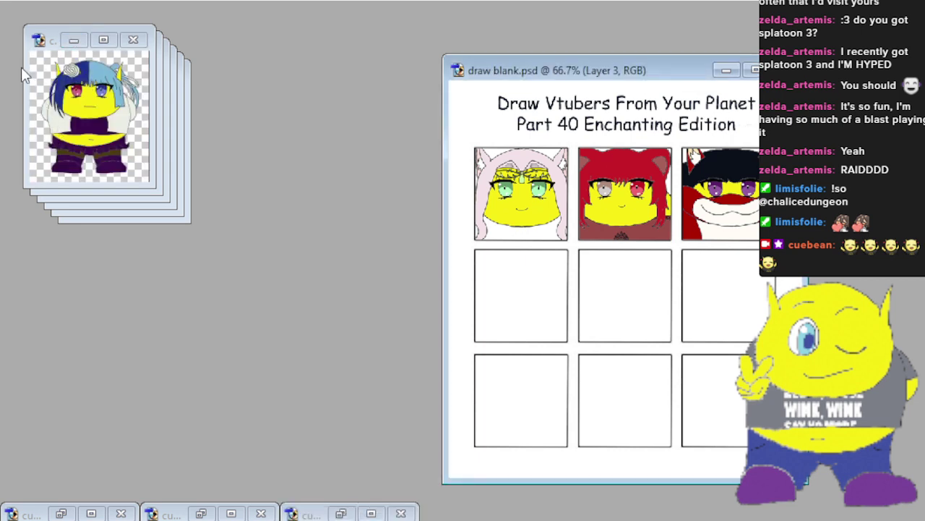
Add the two-tone blue-haired character to the middle row's first cell, erase its stray hair and boots from adjacent cells, and minimize its source image.
{"action": "left_click", "coordinate": [52, 79]}
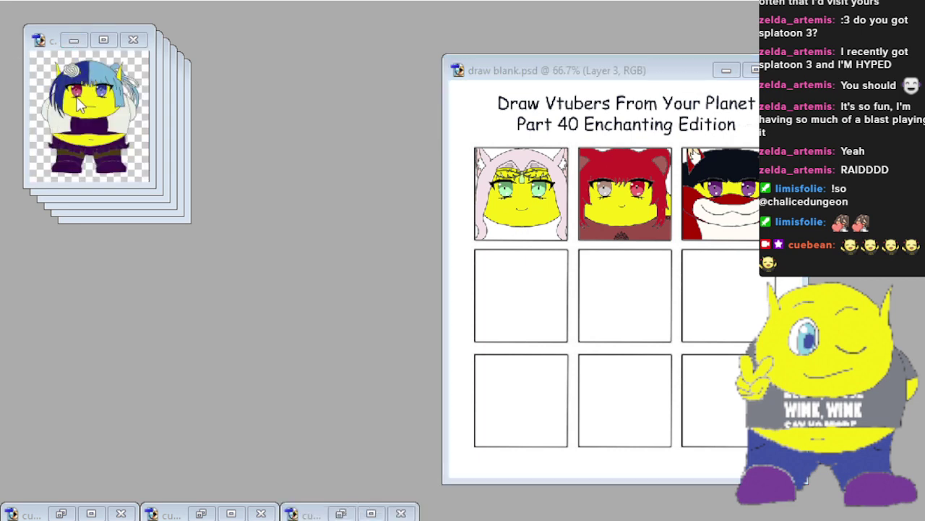
{"action": "mouse_move", "coordinate": [80, 127]}
{"action": "left_mouse_down"}
{"action": "mouse_move", "coordinate": [404, 225]}
{"action": "mouse_move", "coordinate": [479, 260]}
{"action": "mouse_move", "coordinate": [523, 327]}
{"action": "mouse_move", "coordinate": [512, 309]}
{"action": "left_mouse_up"}
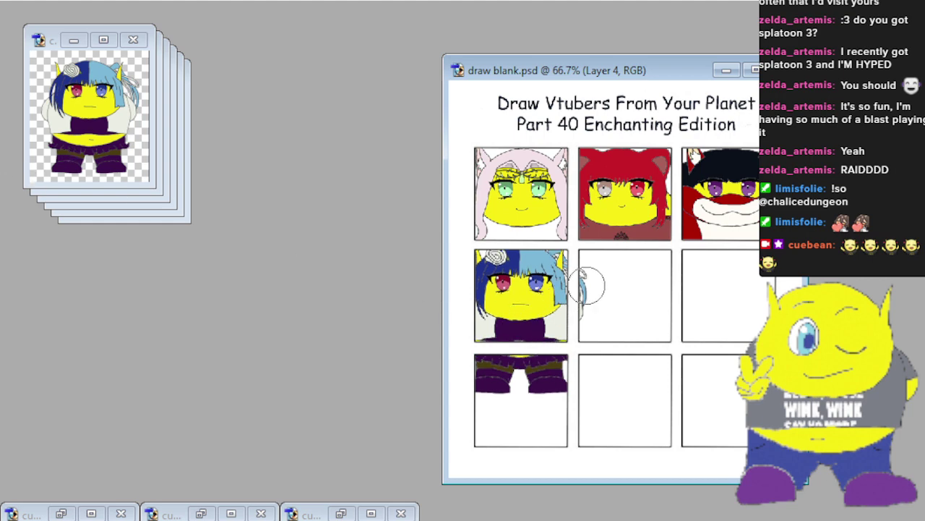
{"action": "left_click_drag", "start_coordinate": [593, 271], "coordinate": [595, 262]}
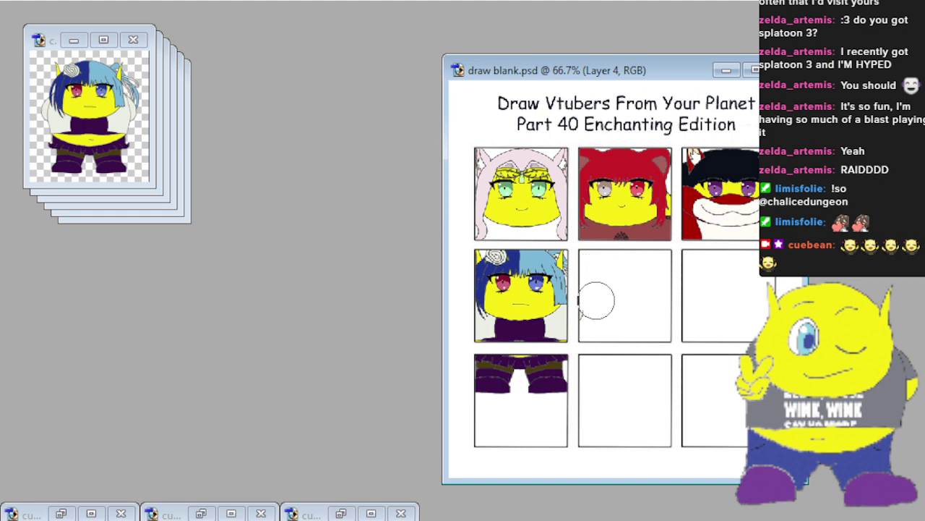
{"action": "mouse_move", "coordinate": [588, 372]}
{"action": "left_mouse_down"}
{"action": "mouse_move", "coordinate": [474, 380]}
{"action": "mouse_move", "coordinate": [573, 397]}
{"action": "mouse_move", "coordinate": [477, 372]}
{"action": "mouse_move", "coordinate": [558, 368]}
{"action": "left_mouse_up"}
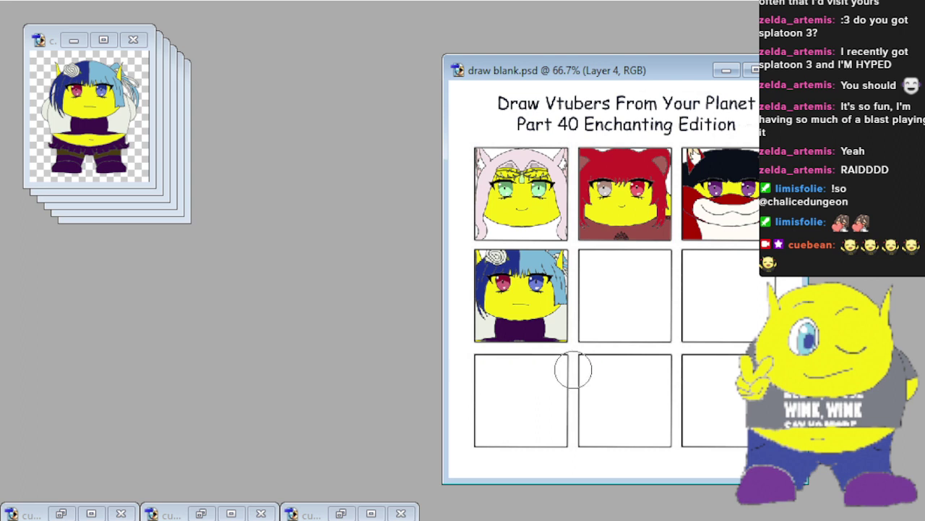
{"action": "left_click", "coordinate": [76, 42]}
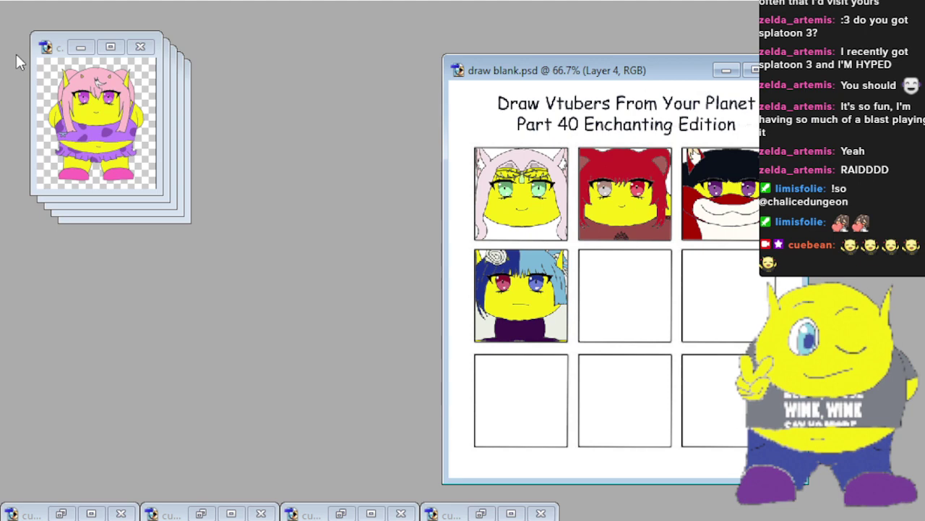
Add the pink-haired character in the purple outfit to the grid's center cell, erase its overflow into surrounding cells, and minimize its source image.
{"action": "left_click", "coordinate": [76, 118]}
{"action": "mouse_move", "coordinate": [81, 113]}
{"action": "left_mouse_down"}
{"action": "mouse_move", "coordinate": [265, 151]}
{"action": "mouse_move", "coordinate": [569, 269]}
{"action": "mouse_move", "coordinate": [606, 272]}
{"action": "mouse_move", "coordinate": [616, 307]}
{"action": "left_mouse_up"}
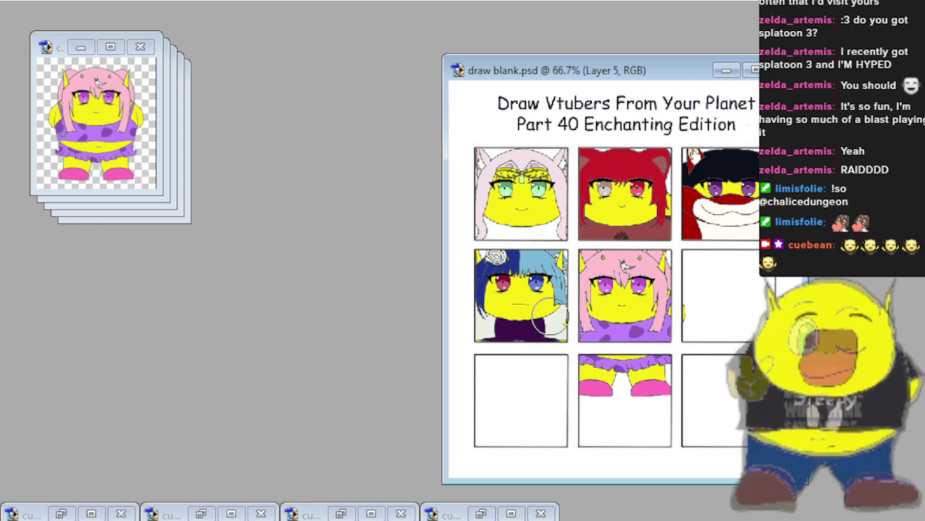
{"action": "mouse_move", "coordinate": [576, 367]}
{"action": "left_mouse_down"}
{"action": "mouse_move", "coordinate": [661, 368]}
{"action": "mouse_move", "coordinate": [683, 385]}
{"action": "mouse_move", "coordinate": [593, 392]}
{"action": "left_mouse_up"}
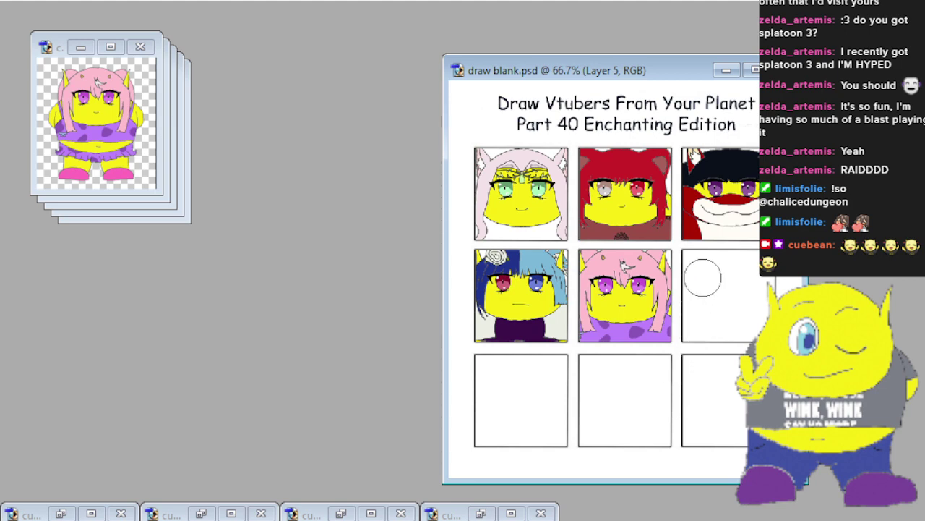
{"action": "left_click", "coordinate": [80, 47]}
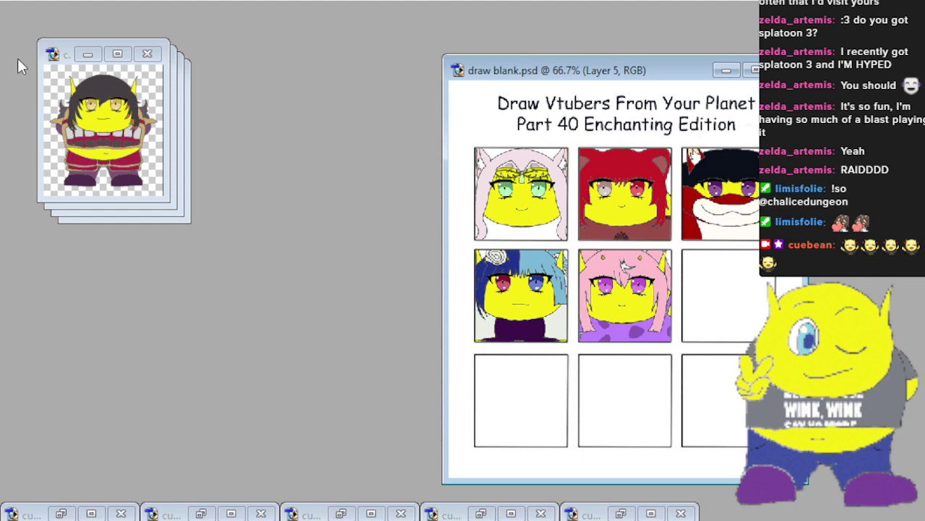
Position the dark-haired, amber-eyed character in the middle row's third cell, erase its overflow into adjacent cells, and minimize its source image.
{"action": "left_click_drag", "start_coordinate": [98, 135], "coordinate": [711, 335]}
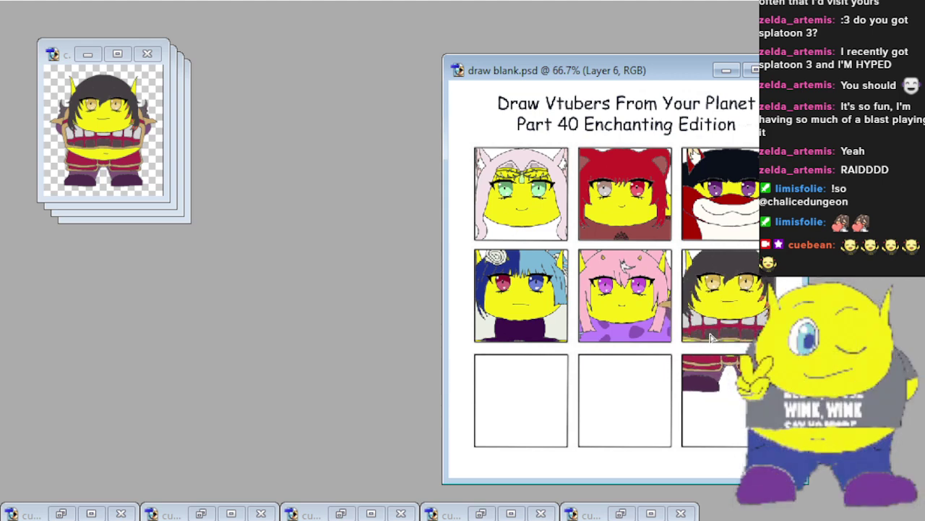
{"action": "key", "text": "shift+Left"}
{"action": "key", "text": "shift+Right"}
{"action": "key", "text": "shift+Left"}
{"action": "key", "text": "shift+Right"}
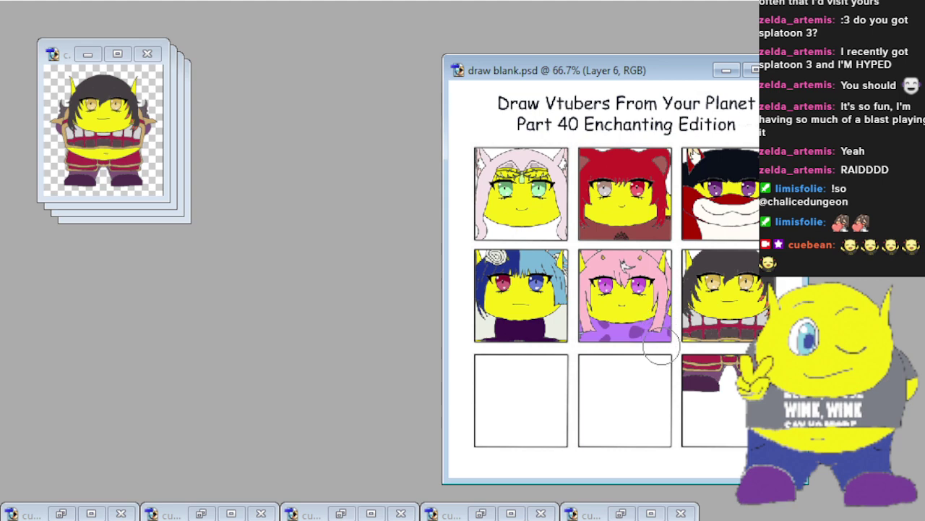
{"action": "left_click_drag", "start_coordinate": [661, 370], "coordinate": [753, 366]}
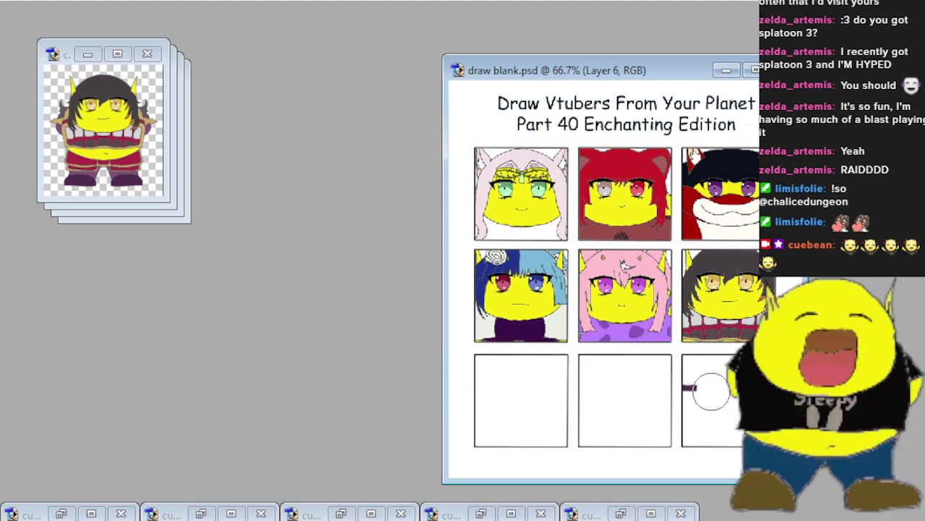
{"action": "left_click_drag", "start_coordinate": [709, 395], "coordinate": [686, 395]}
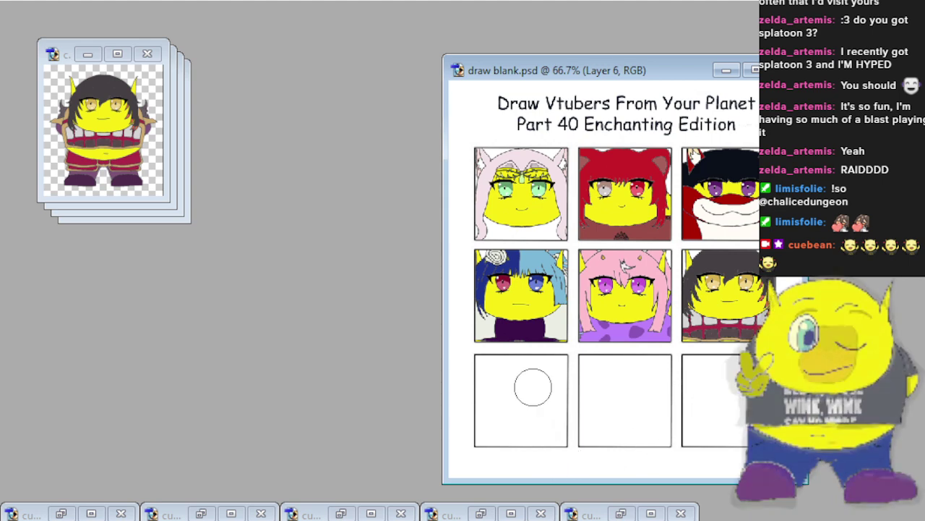
{"action": "left_click", "coordinate": [88, 53]}
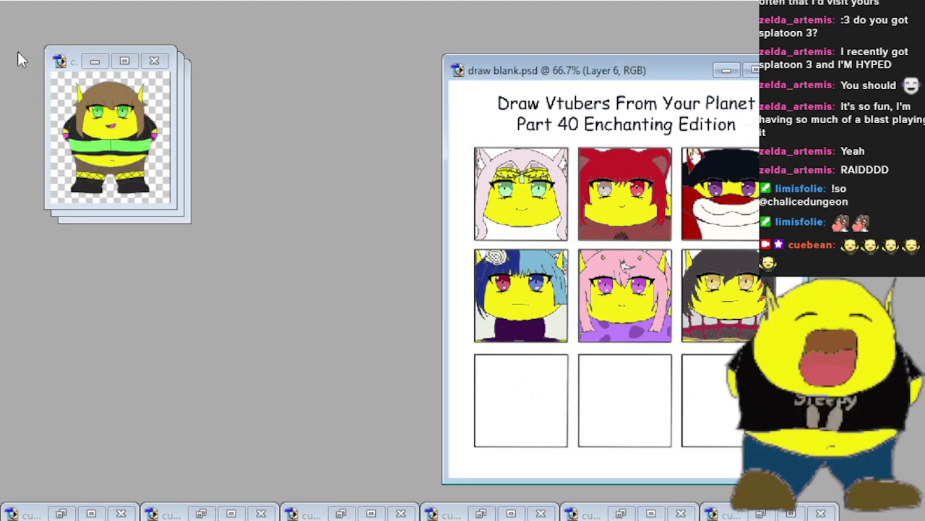
Add the brown-haired, green-eyed character to the bottom row's first cell, clear its overflow from the next cell, and minimize its source image.
{"action": "left_click", "coordinate": [93, 112]}
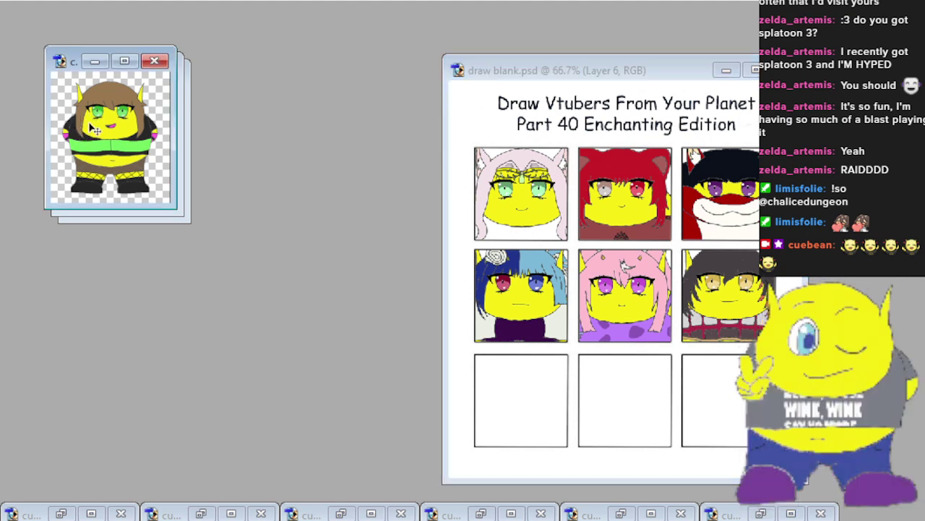
{"action": "mouse_move", "coordinate": [92, 128]}
{"action": "left_mouse_down"}
{"action": "mouse_move", "coordinate": [523, 355]}
{"action": "mouse_move", "coordinate": [532, 412]}
{"action": "mouse_move", "coordinate": [491, 410]}
{"action": "mouse_move", "coordinate": [506, 409]}
{"action": "left_mouse_up"}
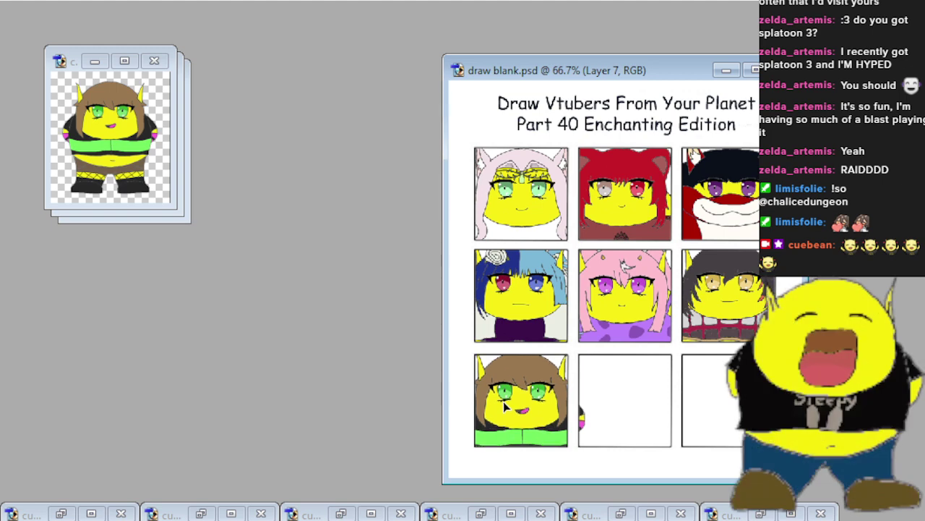
{"action": "left_click_drag", "start_coordinate": [506, 407], "coordinate": [510, 411]}
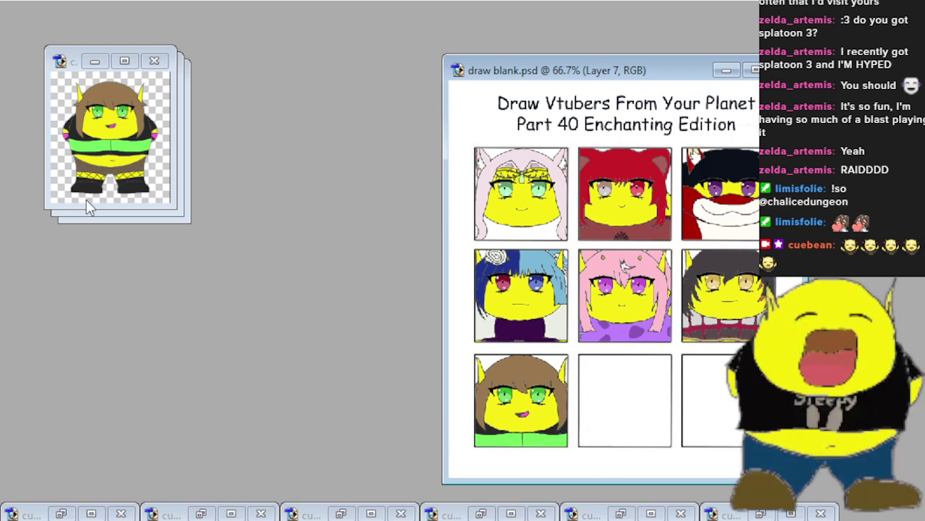
{"action": "left_click", "coordinate": [95, 62]}
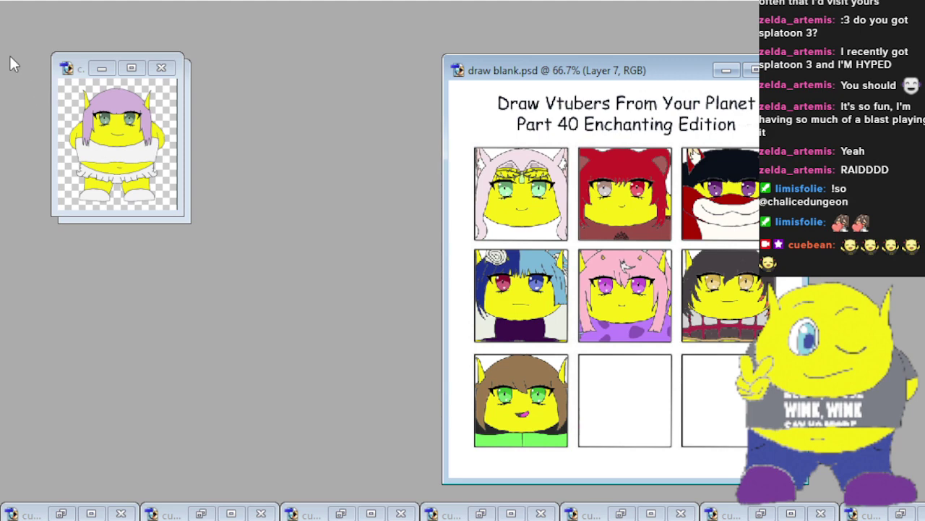
Place the lavender-haired character in white in the bottom row's middle cell and clear its overflow from the neighbouring cells.
{"action": "key", "text": "ctrl+Tab"}
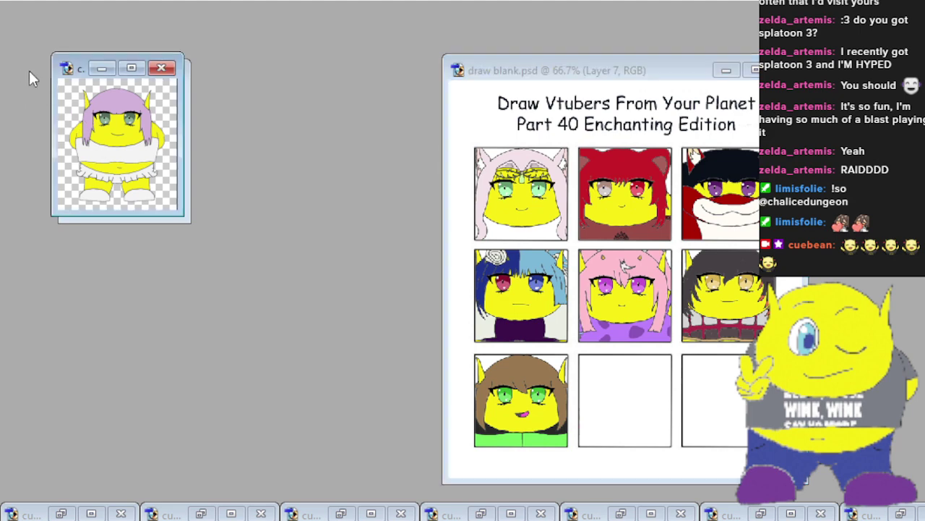
{"action": "mouse_move", "coordinate": [116, 137]}
{"action": "left_mouse_down"}
{"action": "mouse_move", "coordinate": [606, 398]}
{"action": "mouse_move", "coordinate": [615, 389]}
{"action": "mouse_move", "coordinate": [626, 408]}
{"action": "left_mouse_up"}
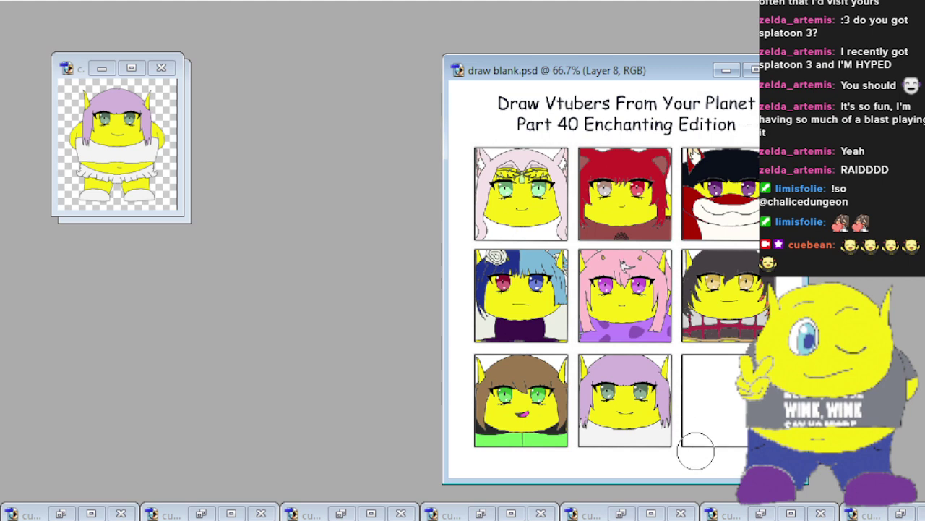
Minimize the lavender-haired source image, add the red-haired, horned character to the bottom row's third cell, and minimize its source image.
{"action": "left_click", "coordinate": [102, 78]}
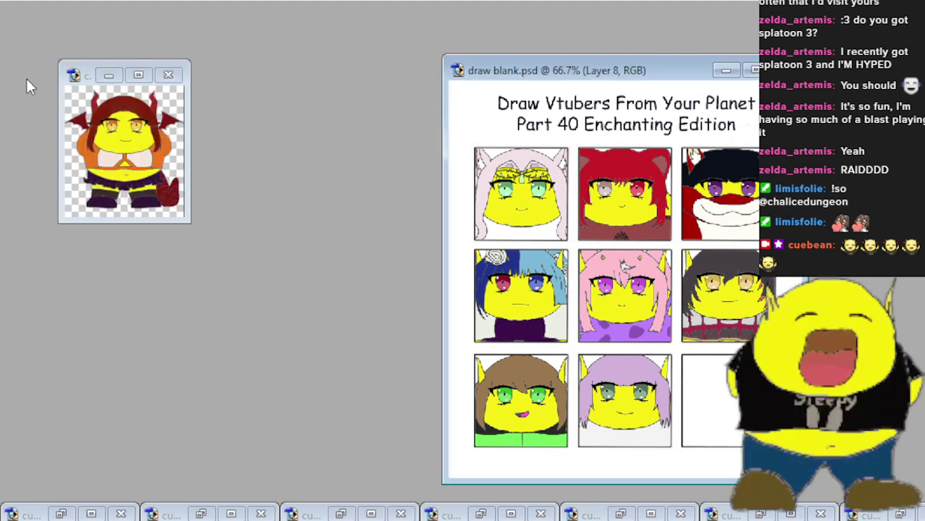
{"action": "left_click", "coordinate": [128, 183]}
{"action": "mouse_move", "coordinate": [107, 148]}
{"action": "left_mouse_down"}
{"action": "mouse_move", "coordinate": [634, 440]}
{"action": "mouse_move", "coordinate": [734, 415]}
{"action": "mouse_move", "coordinate": [687, 416]}
{"action": "mouse_move", "coordinate": [724, 399]}
{"action": "left_mouse_up"}
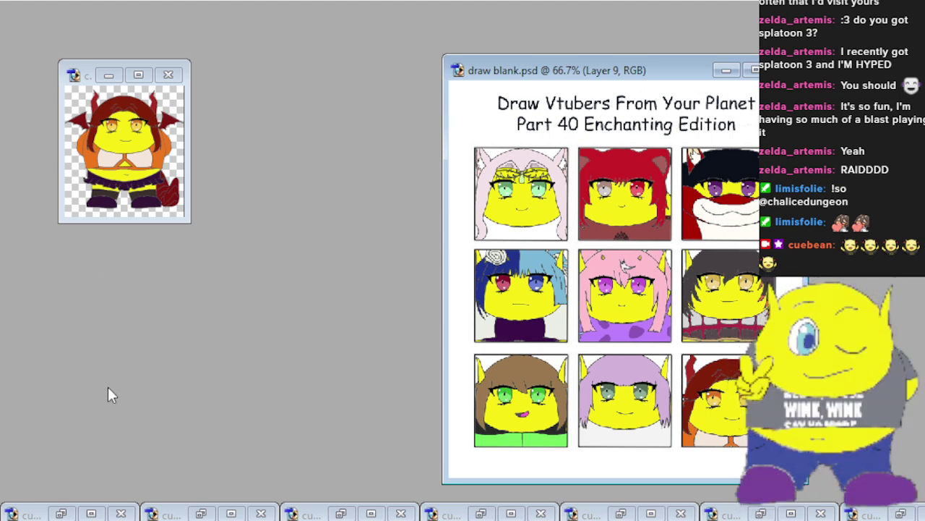
{"action": "left_click", "coordinate": [109, 74]}
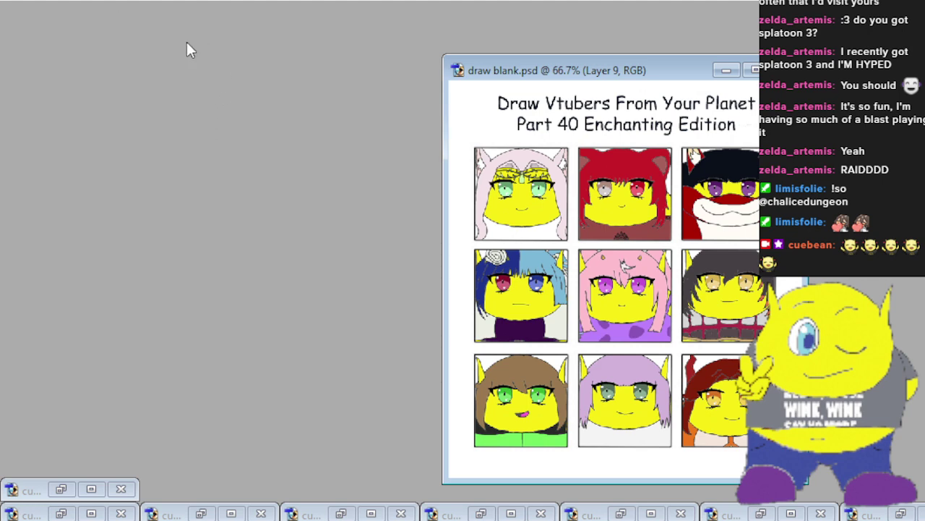
Merge the completed character grid into a single flattened image and save it as draw 40th 9.png.
{"action": "mouse_move", "coordinate": [678, 77]}
{"action": "left_mouse_down"}
{"action": "mouse_move", "coordinate": [528, 60]}
{"action": "mouse_move", "coordinate": [315, 57]}
{"action": "left_mouse_up"}
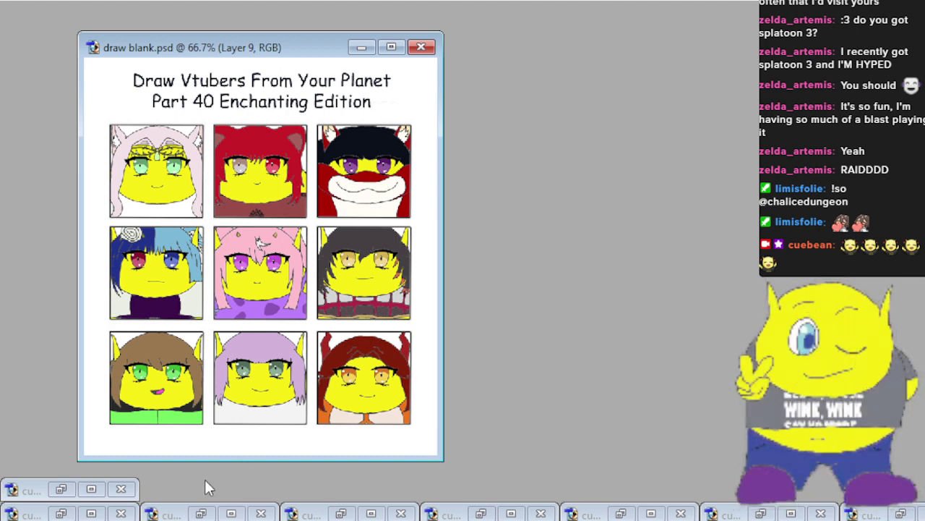
{"action": "key", "text": "ctrl+e"}
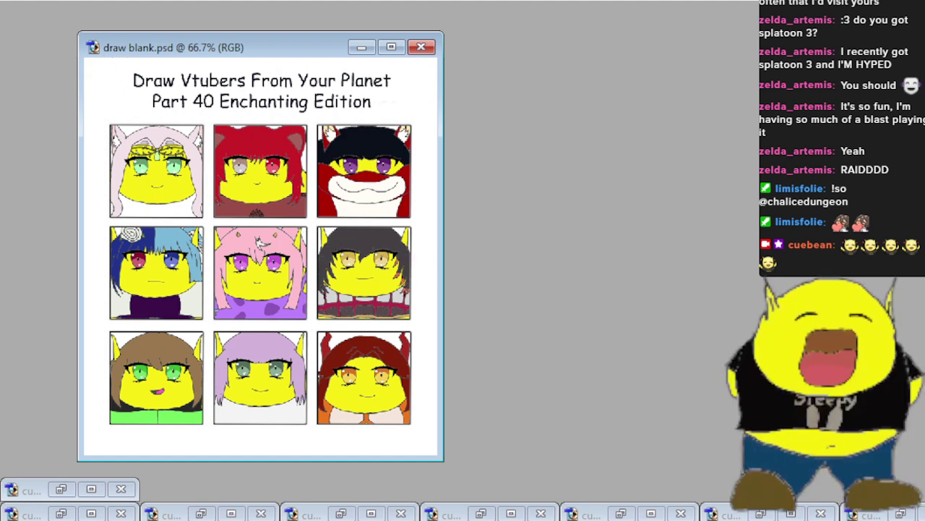
{"action": "left_click", "coordinate": [46, 127]}
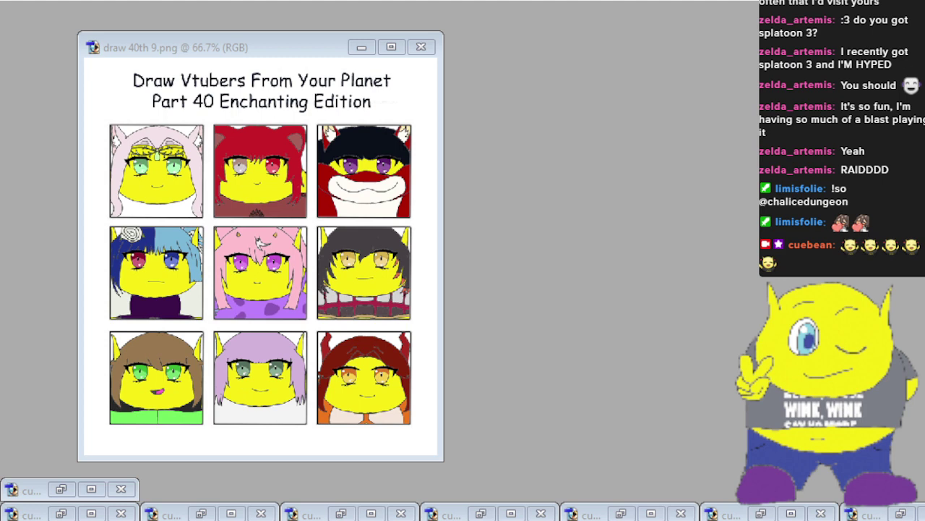
{"action": "left_click", "coordinate": [258, 242]}
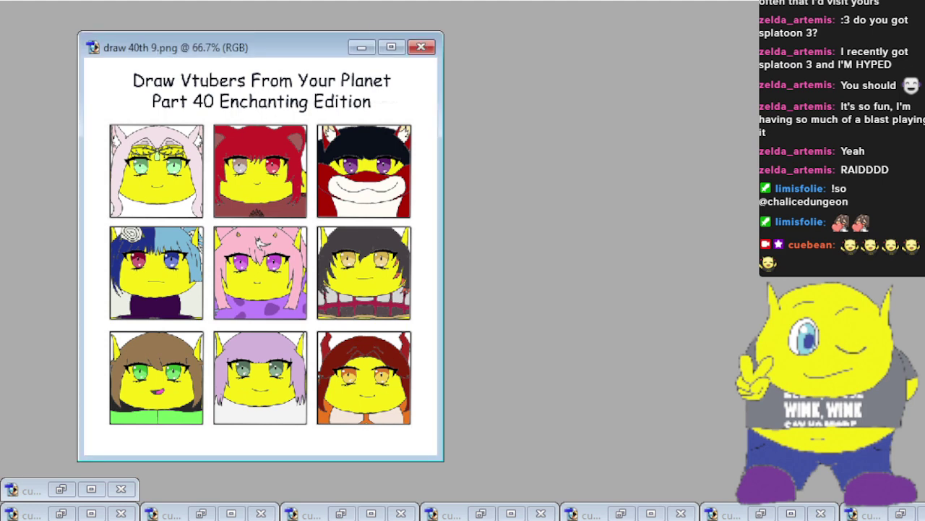
{"action": "left_click", "coordinate": [40, 7]}
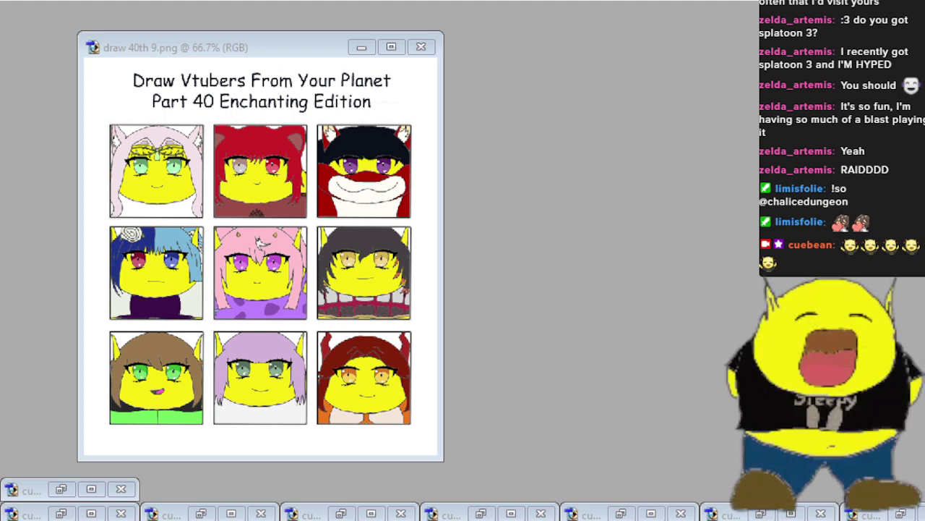
{"action": "left_click", "coordinate": [434, 405]}
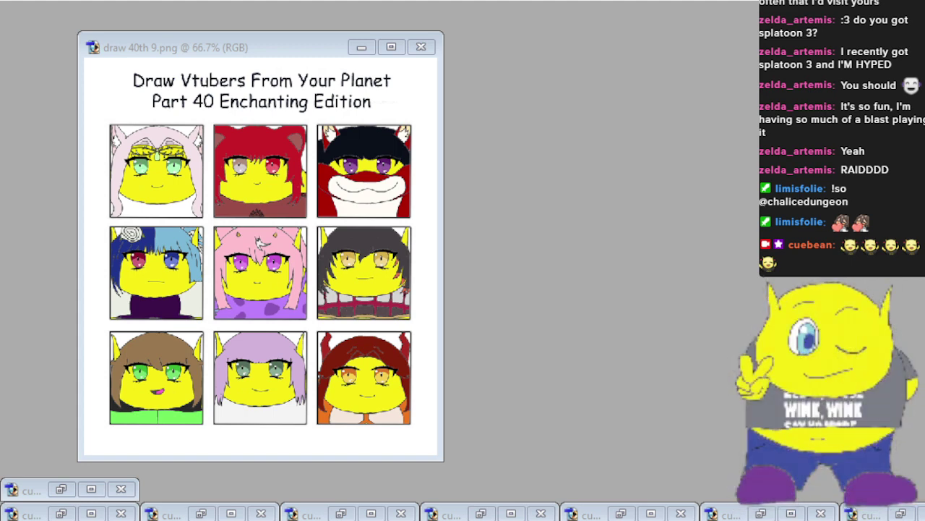
{"action": "key", "text": "alt+Tab"}
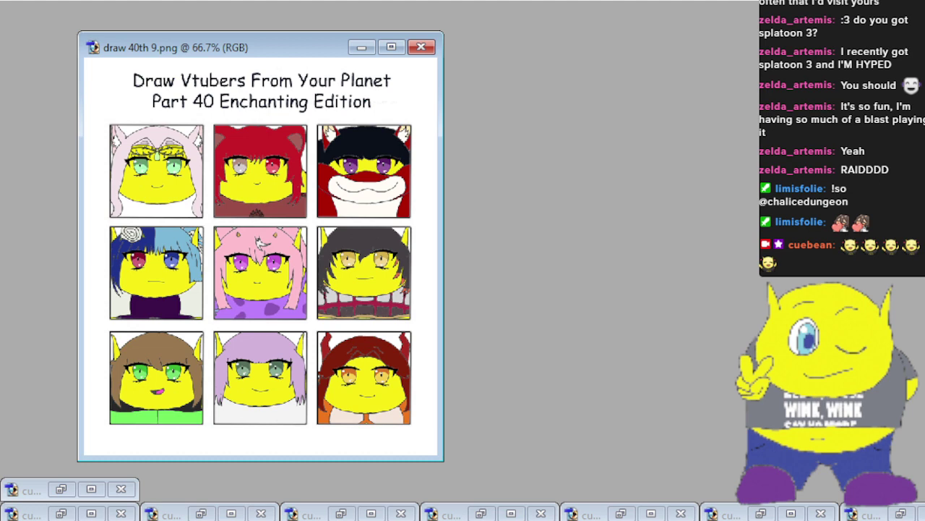
{"action": "key", "text": "alt+Tab"}
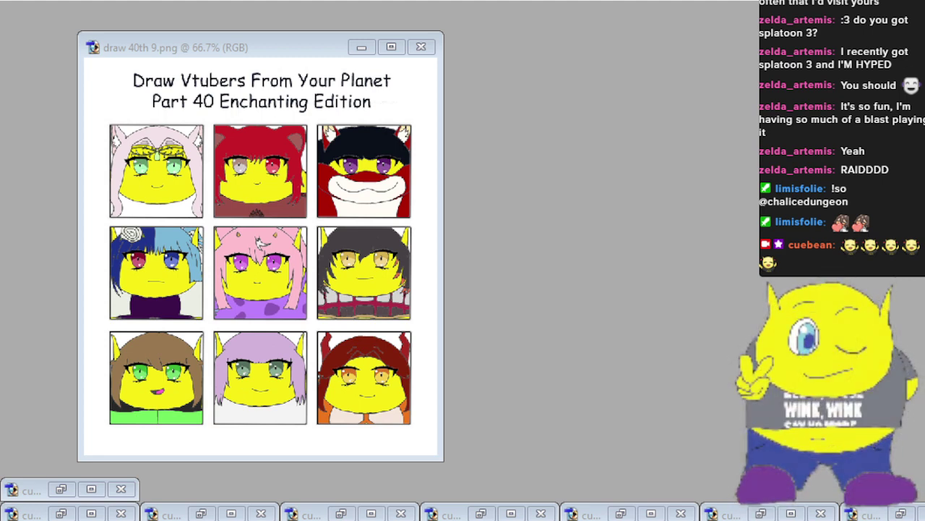
{"action": "left_click", "coordinate": [588, 266]}
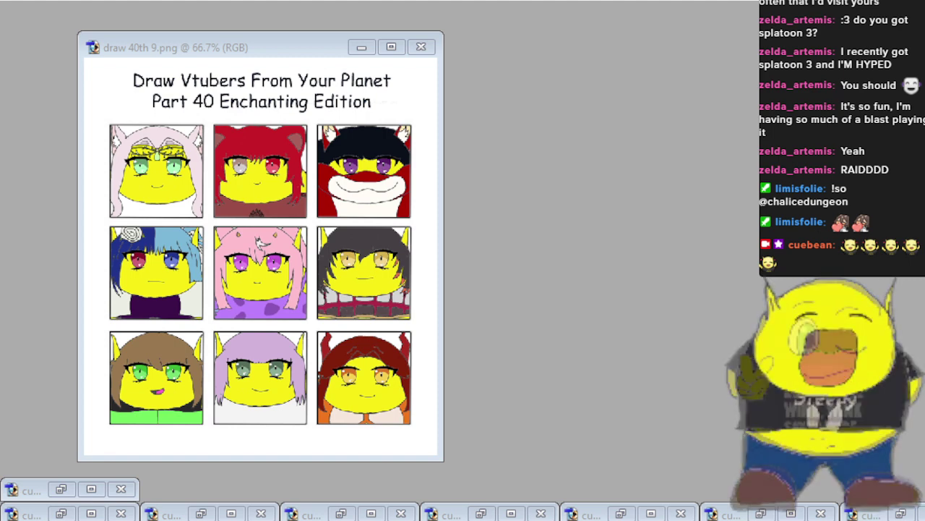
{"action": "key", "text": "alt+Tab"}
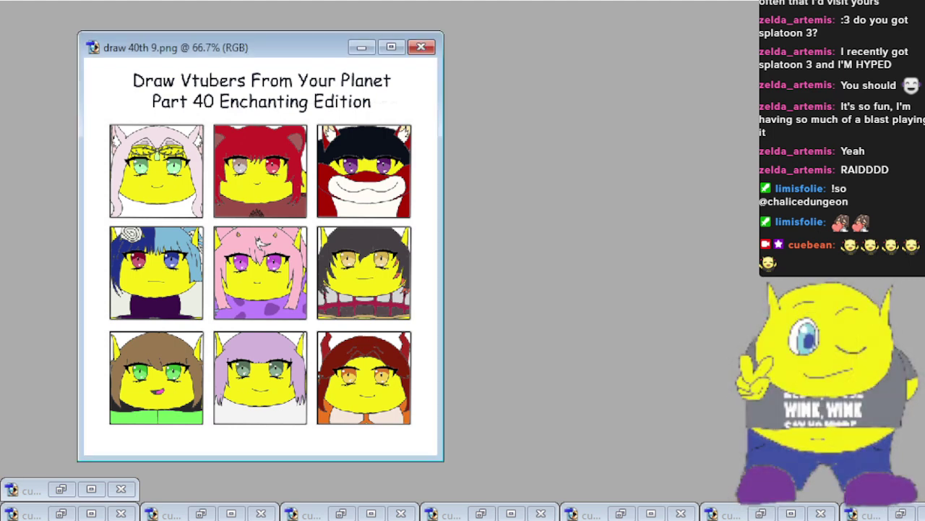
{"action": "key", "text": "alt+Tab"}
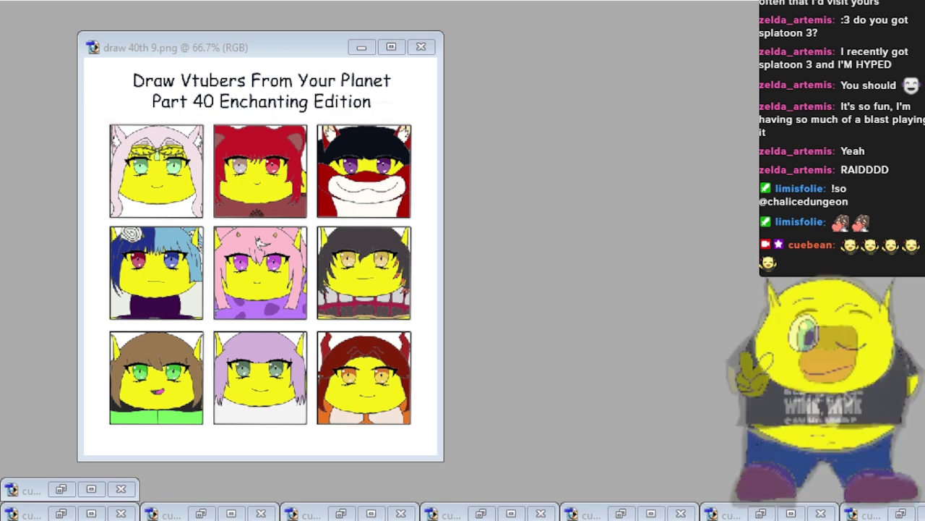
{"action": "key", "text": "alt+Tab"}
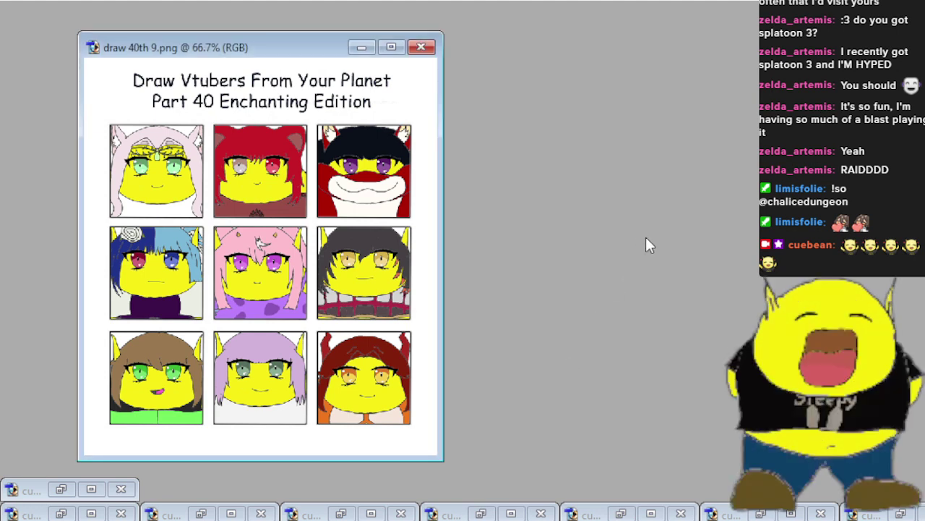
{"action": "left_click", "coordinate": [709, 250]}
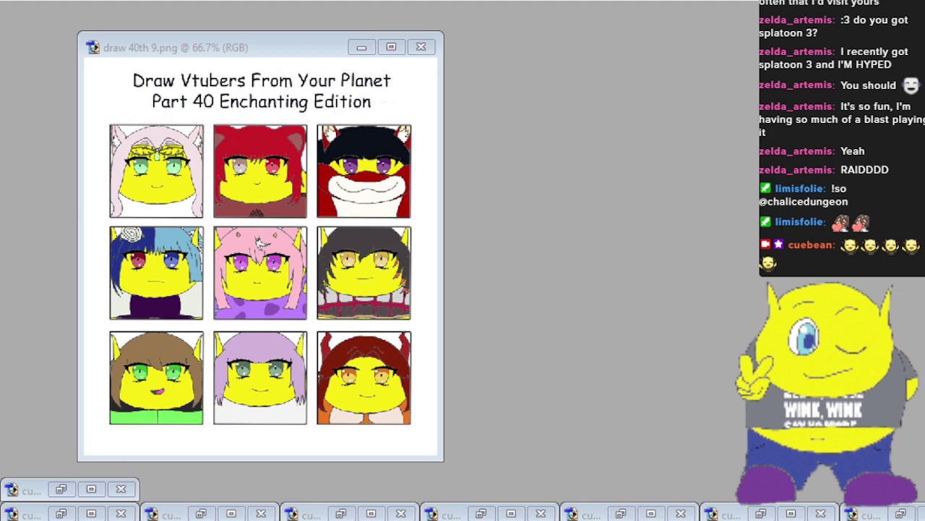
{"action": "left_click", "coordinate": [259, 244]}
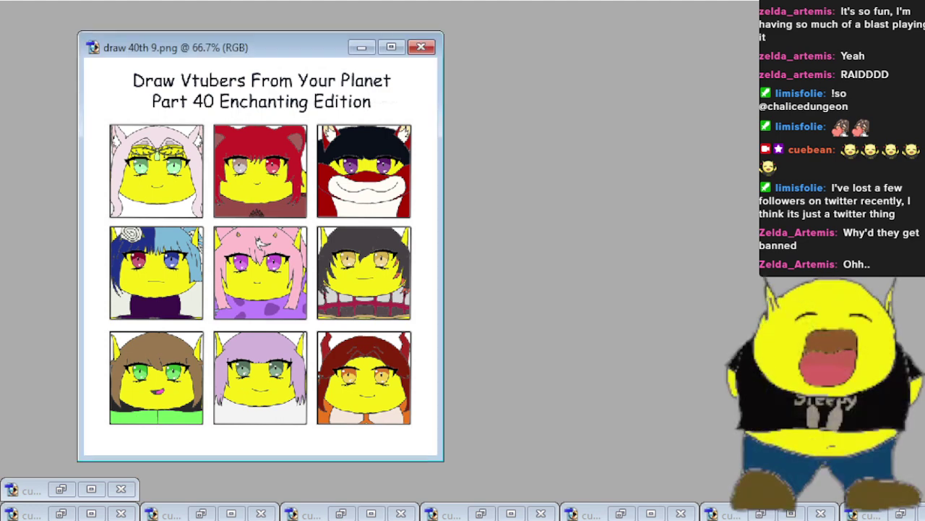
Close draw 40th 9.png and open cueed.png, with the empty area at the crowd's lower-left edge in view.
{"action": "left_click", "coordinate": [421, 48]}
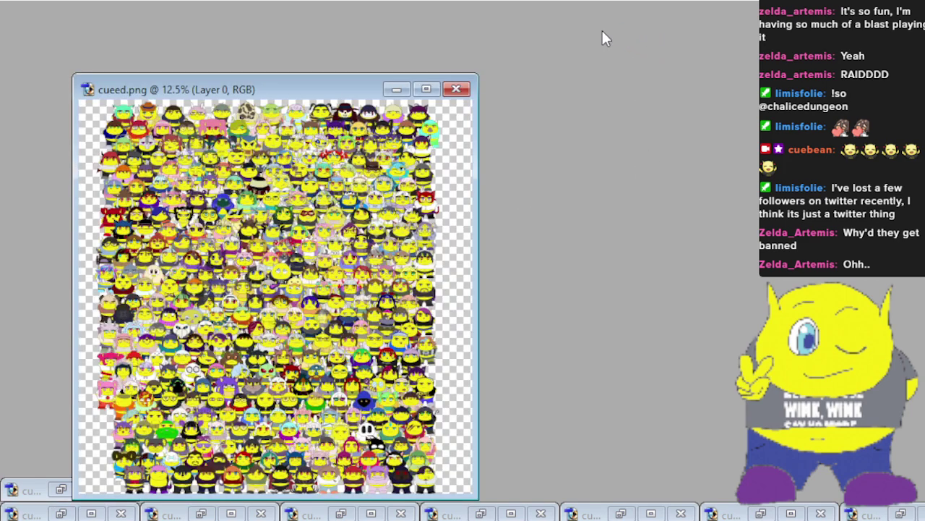
{"action": "left_click_drag", "start_coordinate": [315, 90], "coordinate": [755, 8]}
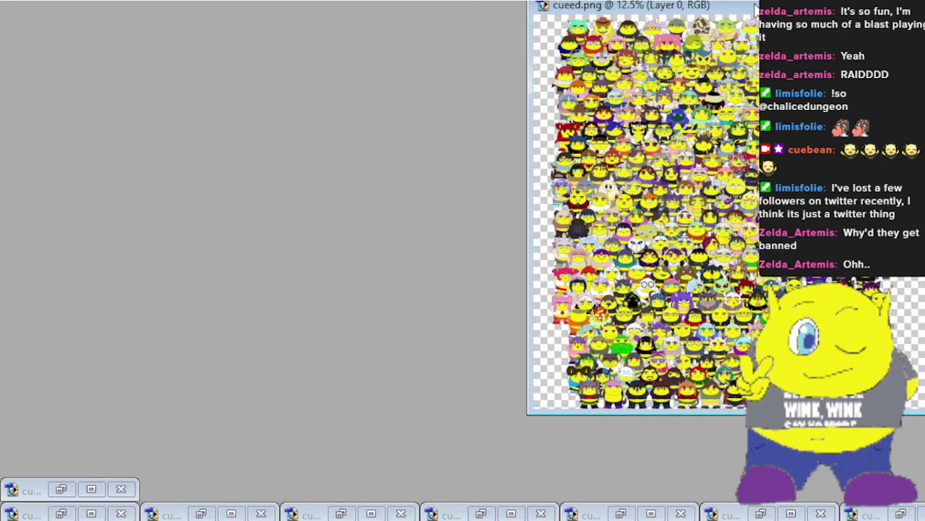
{"action": "key", "text": "plus"}
{"action": "key", "text": "plus"}
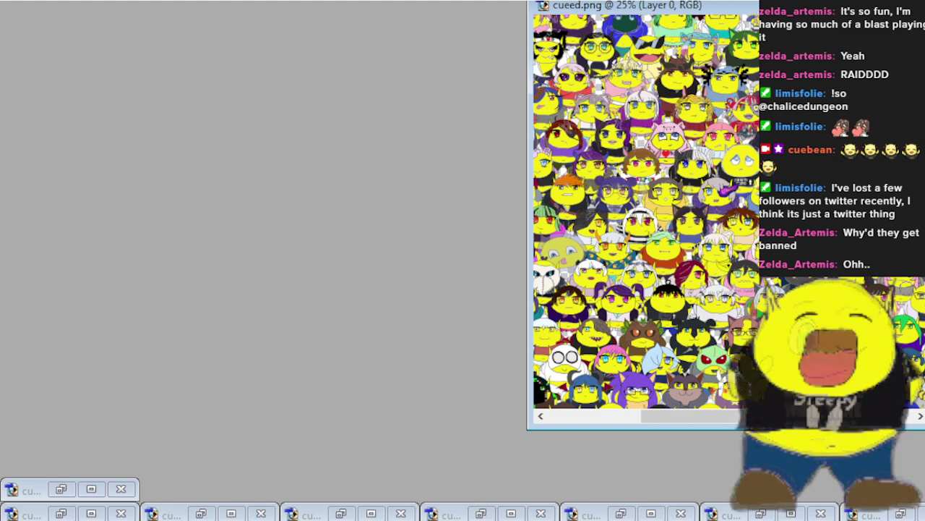
{"action": "left_click_drag", "start_coordinate": [737, 416], "coordinate": [656, 419]}
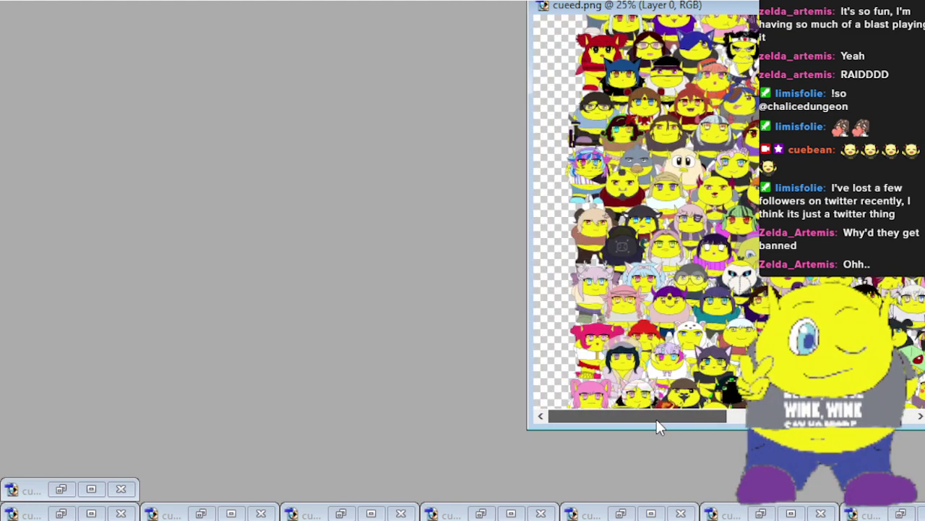
{"action": "scroll", "coordinate": [613, 310], "scroll_direction": "down", "scroll_amount": 3}
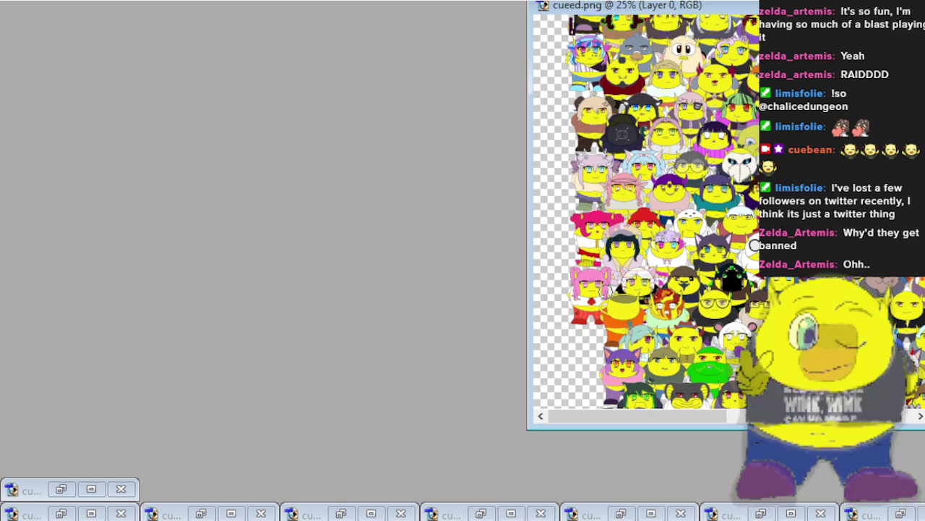
{"action": "scroll", "coordinate": [609, 295], "scroll_direction": "up", "scroll_amount": 1}
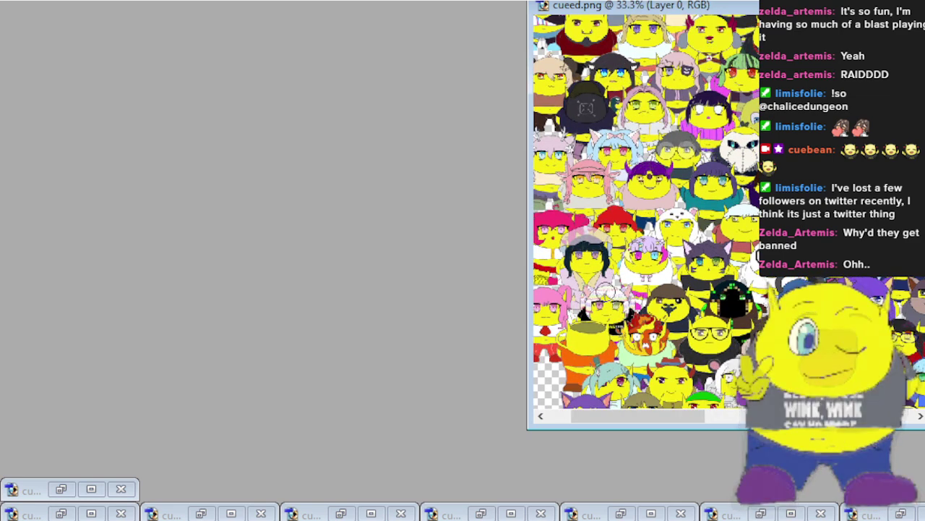
{"action": "left_click_drag", "start_coordinate": [679, 415], "coordinate": [667, 421]}
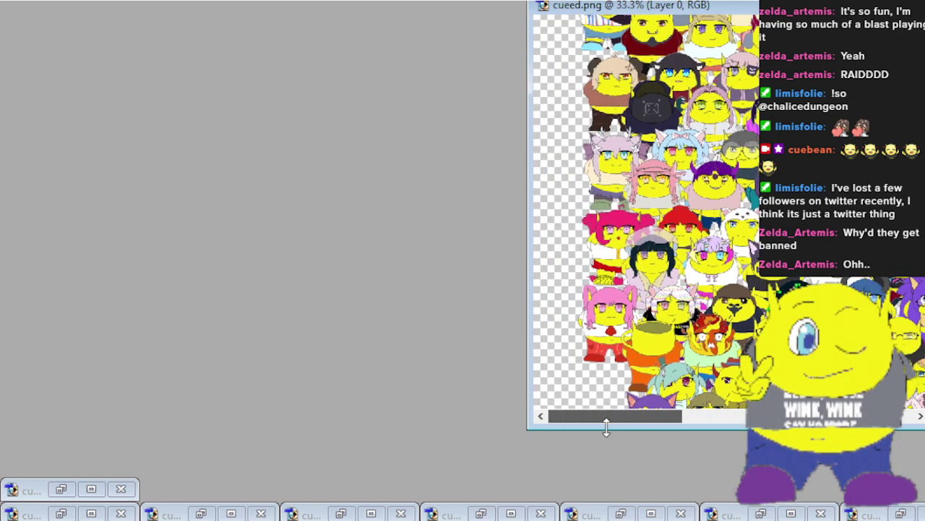
{"action": "scroll", "coordinate": [537, 234], "scroll_direction": "down", "scroll_amount": 3}
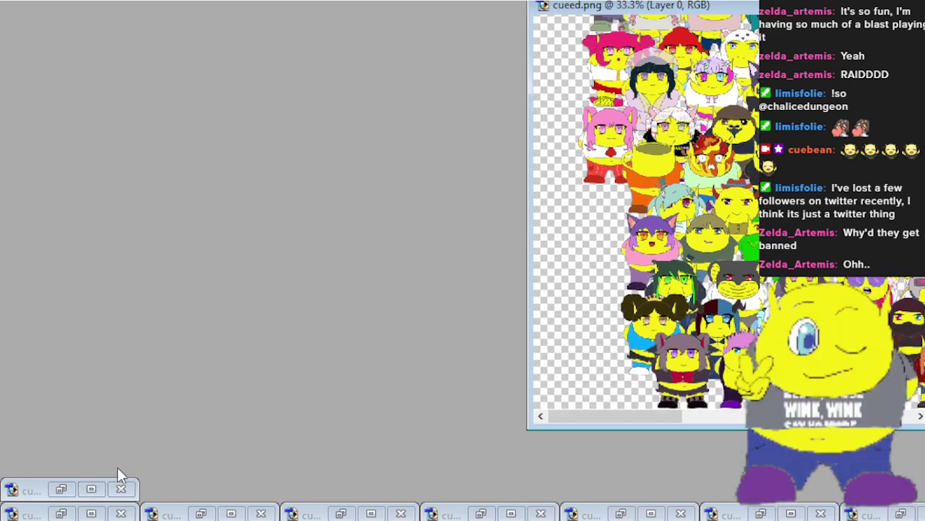
Restore all the minimized character source images, ending with the lavender-haired character in white.
{"action": "left_click", "coordinate": [61, 490]}
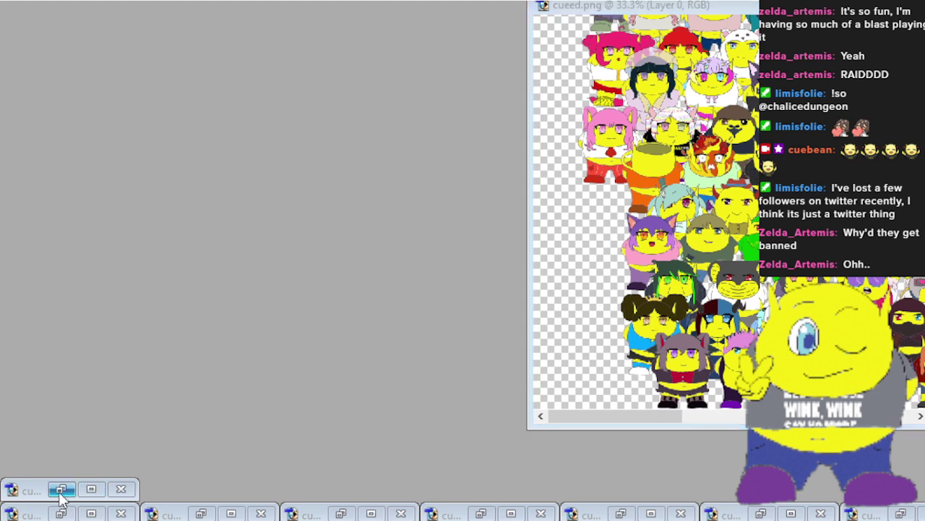
{"action": "left_click", "coordinate": [61, 513]}
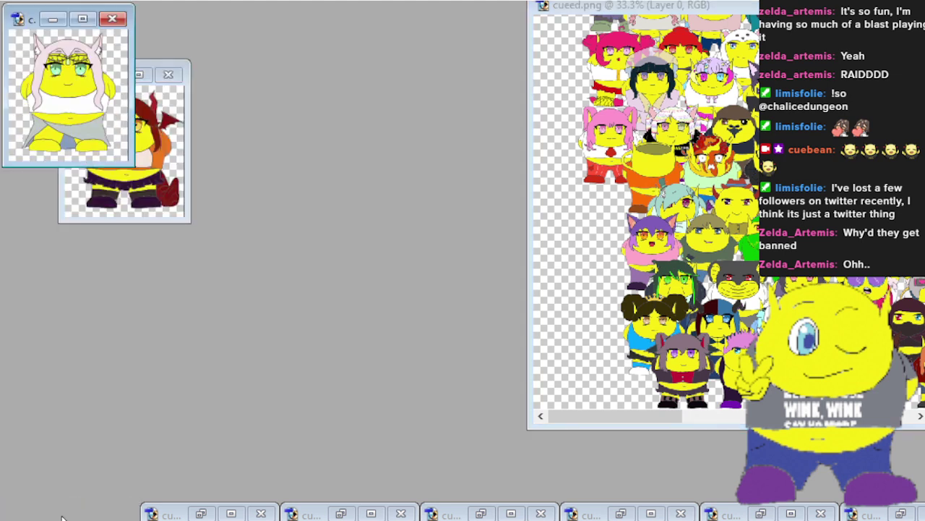
{"action": "left_click", "coordinate": [201, 514]}
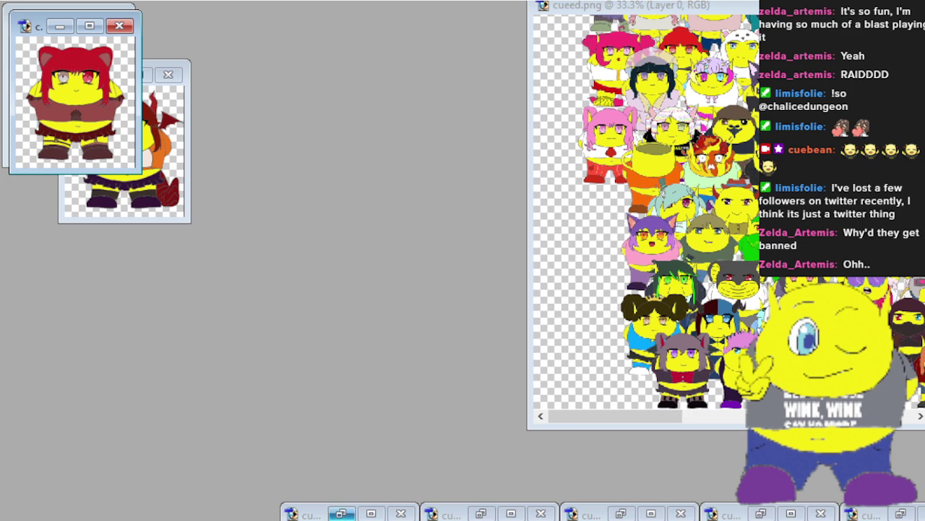
{"action": "left_click", "coordinate": [340, 514]}
{"action": "left_click", "coordinate": [482, 513]}
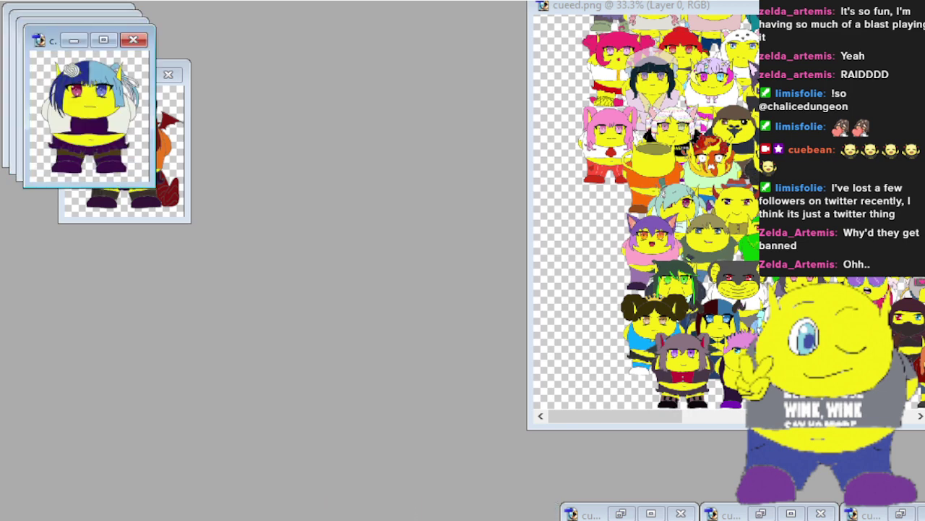
{"action": "left_click", "coordinate": [620, 514]}
{"action": "left_click", "coordinate": [761, 513]}
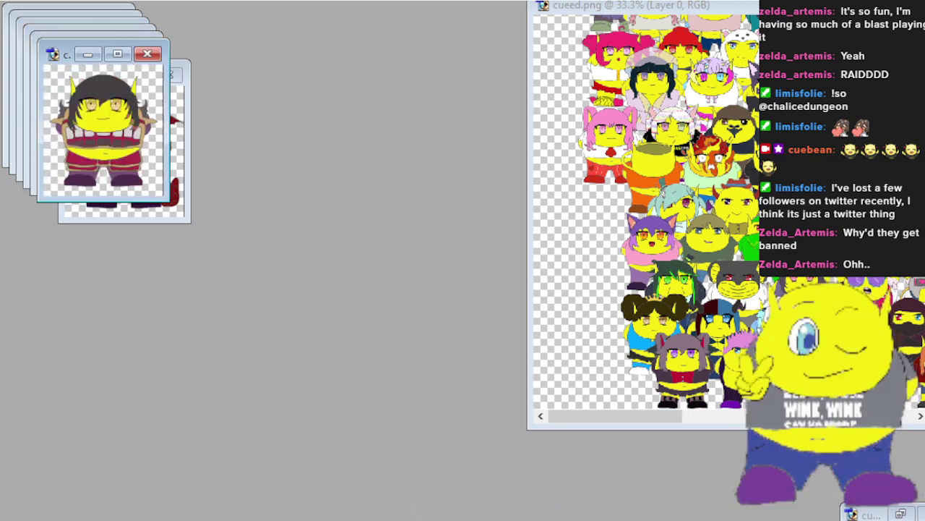
{"action": "left_click", "coordinate": [903, 514]}
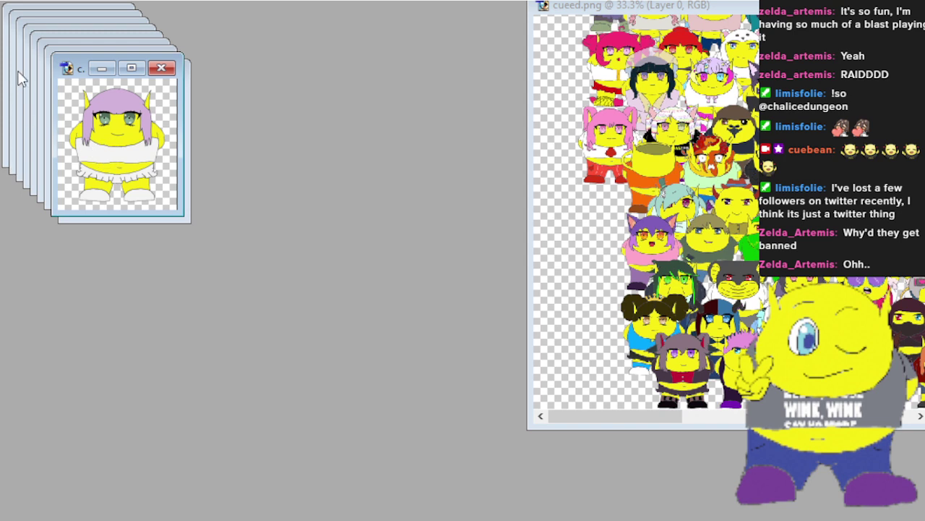
Add the lavender-haired character to cueed.png at the crowd's lower-left edge, beside the teal-haired character and below the pink-haired one.
{"action": "left_click_drag", "start_coordinate": [110, 147], "coordinate": [611, 220]}
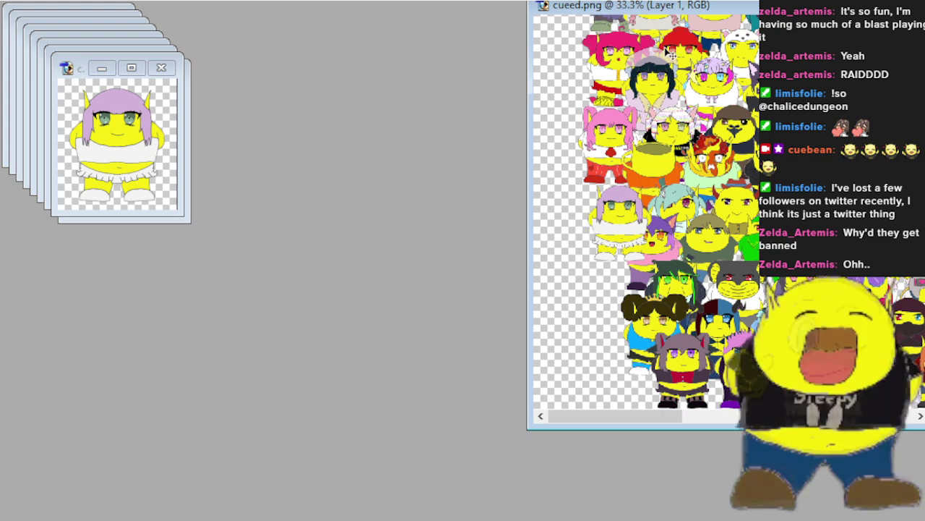
{"action": "left_click_drag", "start_coordinate": [763, 7], "coordinate": [485, 57]}
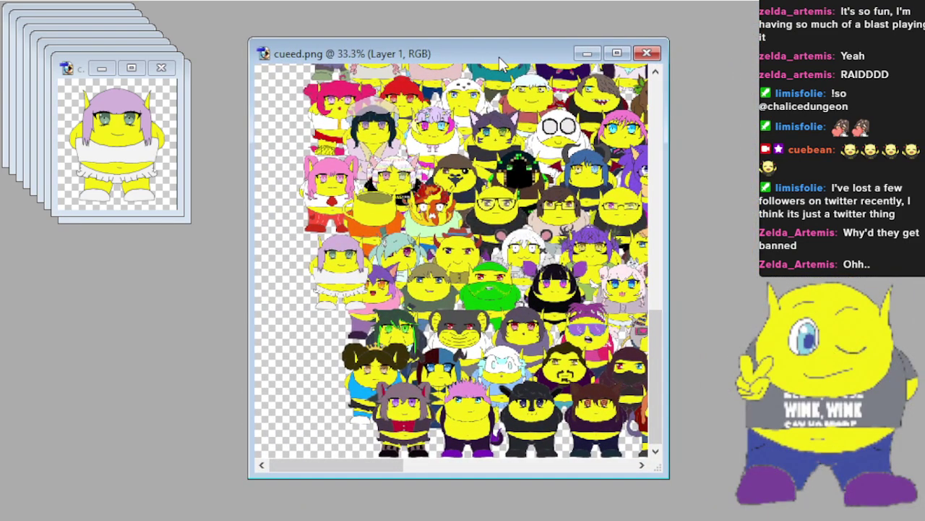
{"action": "key", "text": "plus"}
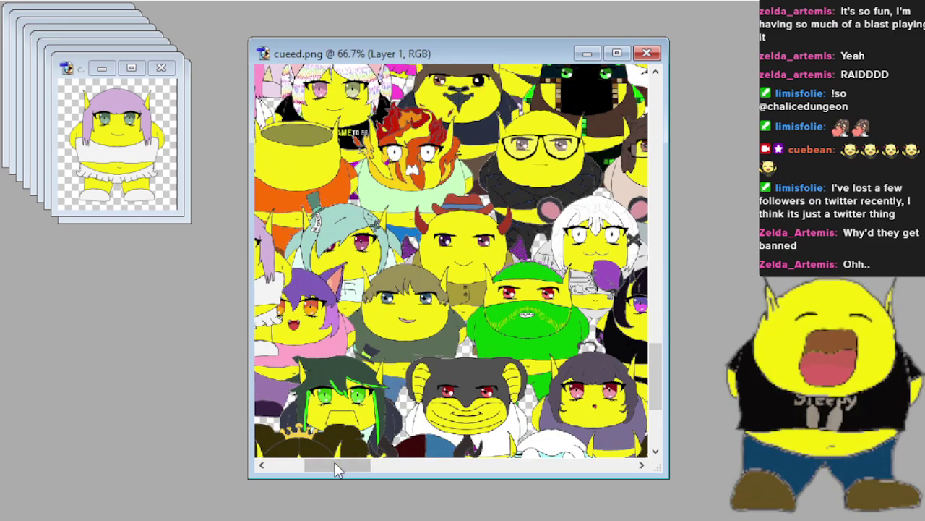
{"action": "left_click_drag", "start_coordinate": [346, 463], "coordinate": [314, 466]}
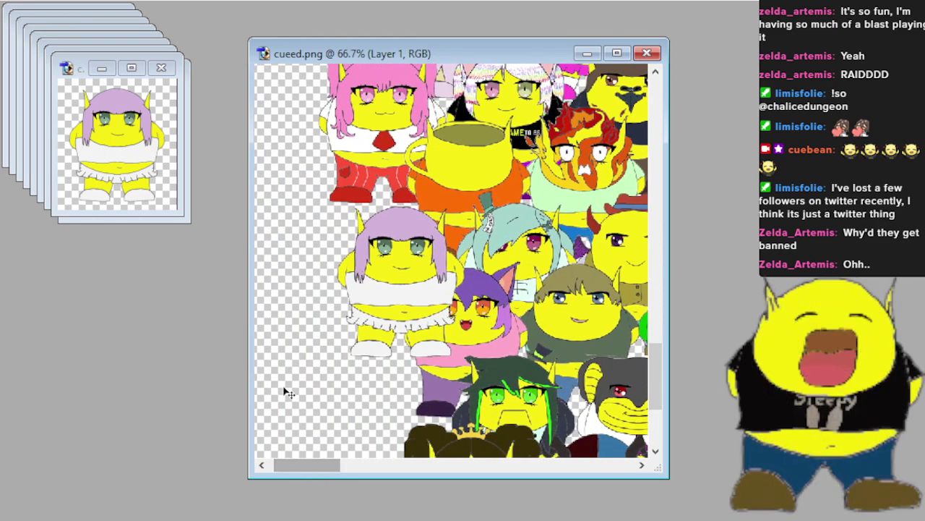
{"action": "scroll", "coordinate": [288, 392], "scroll_direction": "up", "scroll_amount": 1}
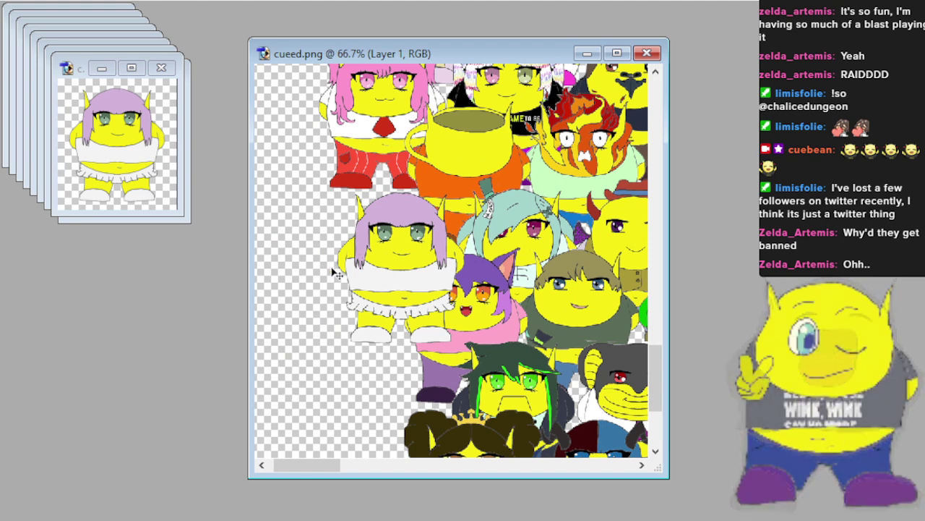
{"action": "left_click_drag", "start_coordinate": [383, 264], "coordinate": [366, 261]}
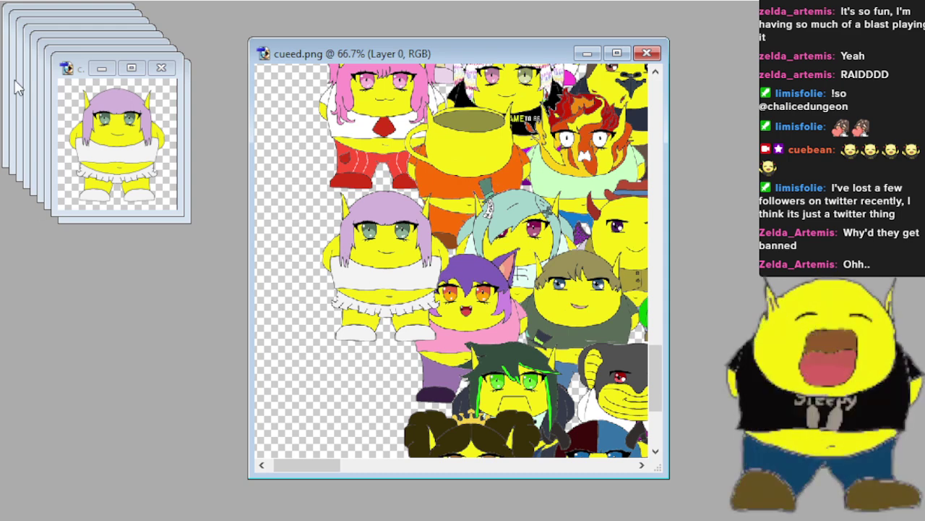
Select the existing crowd's silhouette, erase the lavender-haired character's parts that cover the purple-haired, cat-eared character, and clear the selection.
{"action": "left_click", "coordinate": [311, 372]}
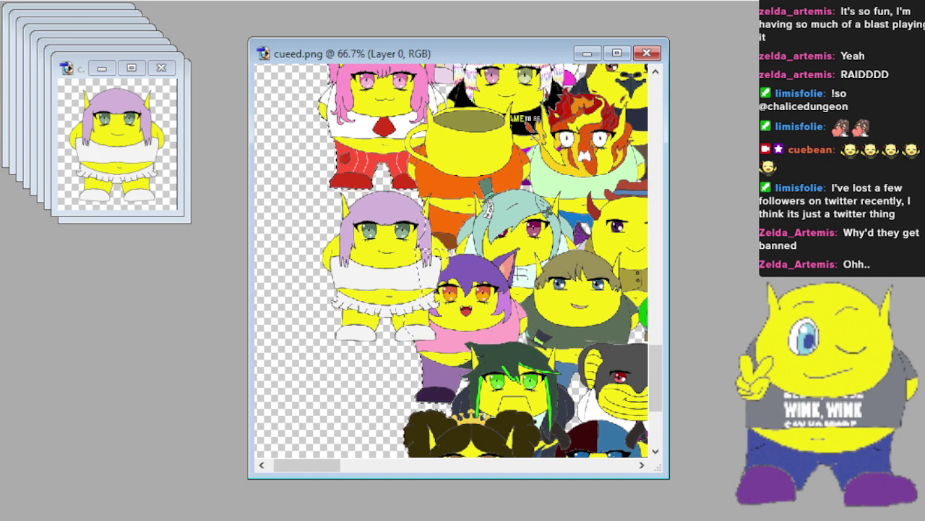
{"action": "key", "text": "ctrl+j"}
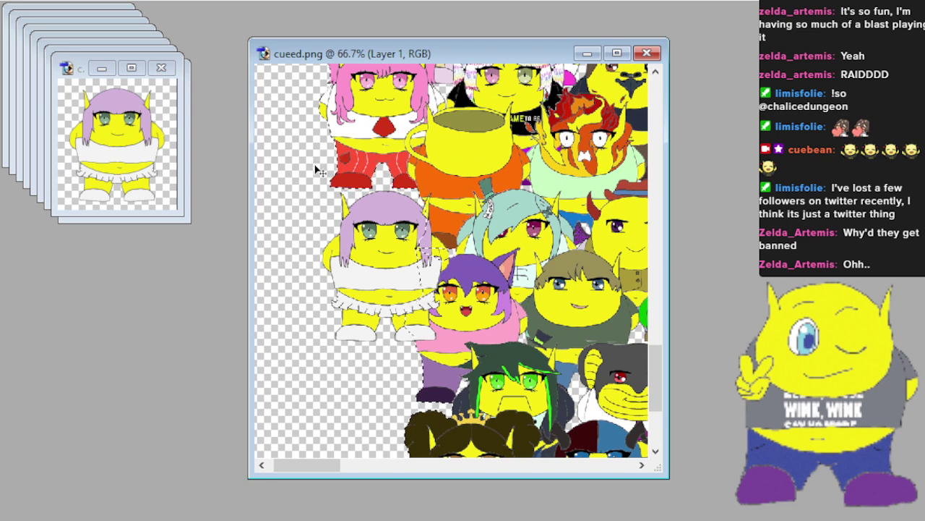
{"action": "key", "text": "ctrl+plus"}
{"action": "key", "text": "ctrl+plus"}
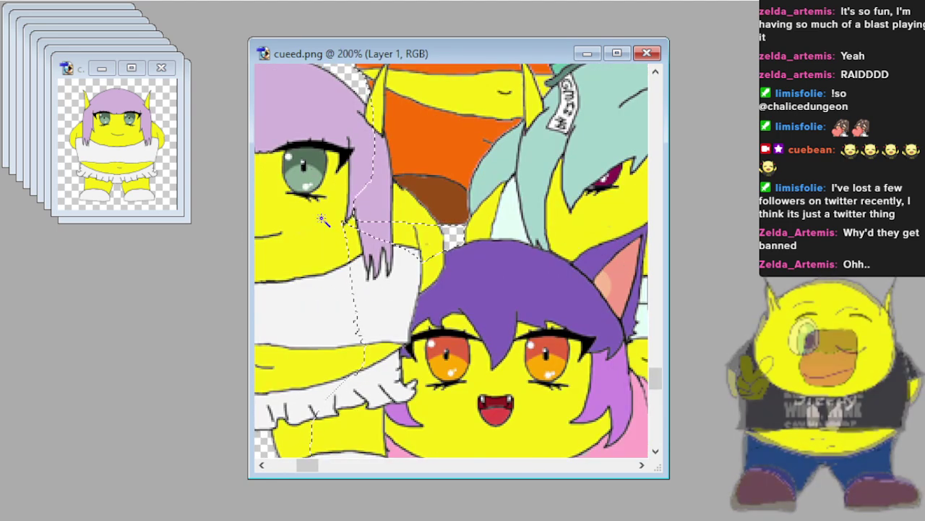
{"action": "scroll", "coordinate": [324, 219], "scroll_direction": "down", "scroll_amount": 1}
{"action": "scroll", "coordinate": [323, 219], "scroll_direction": "down", "scroll_amount": 3}
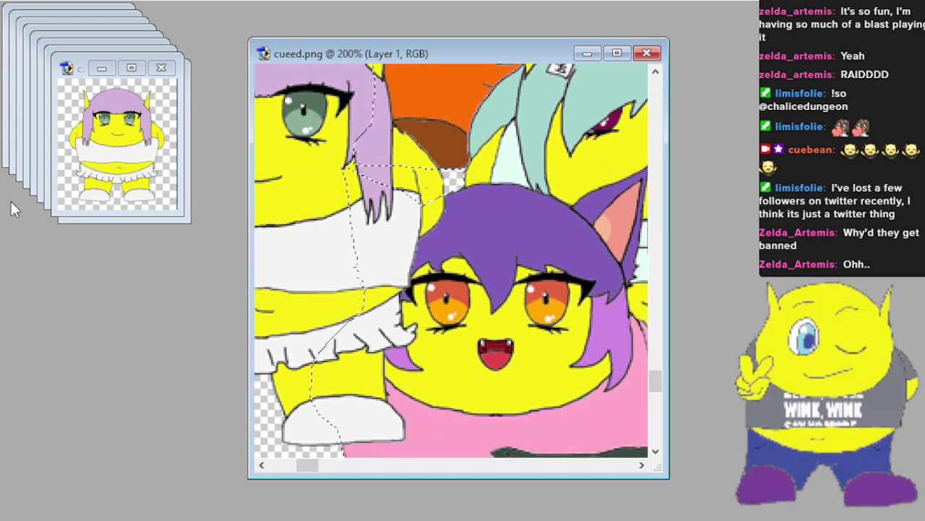
{"action": "mouse_move", "coordinate": [343, 426]}
{"action": "left_mouse_down"}
{"action": "mouse_move", "coordinate": [403, 382]}
{"action": "mouse_move", "coordinate": [372, 250]}
{"action": "left_mouse_up"}
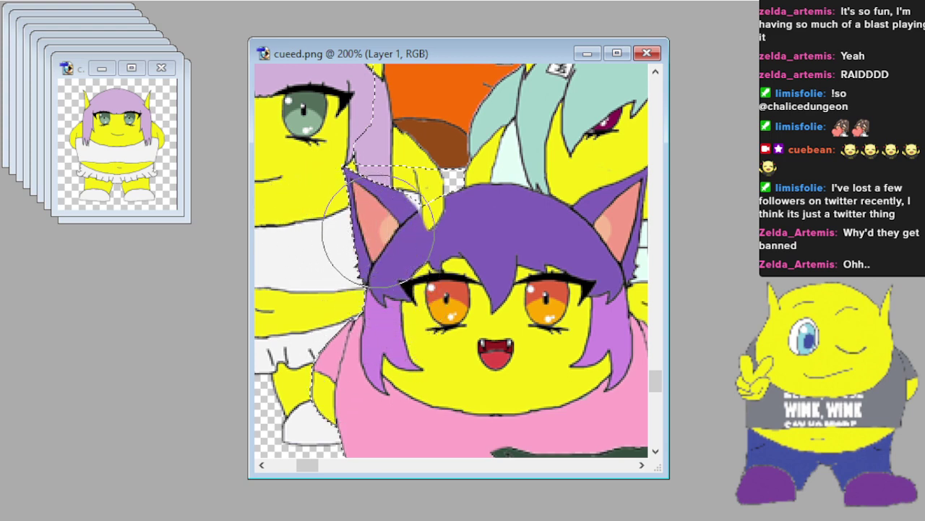
{"action": "left_click_drag", "start_coordinate": [383, 220], "coordinate": [442, 233]}
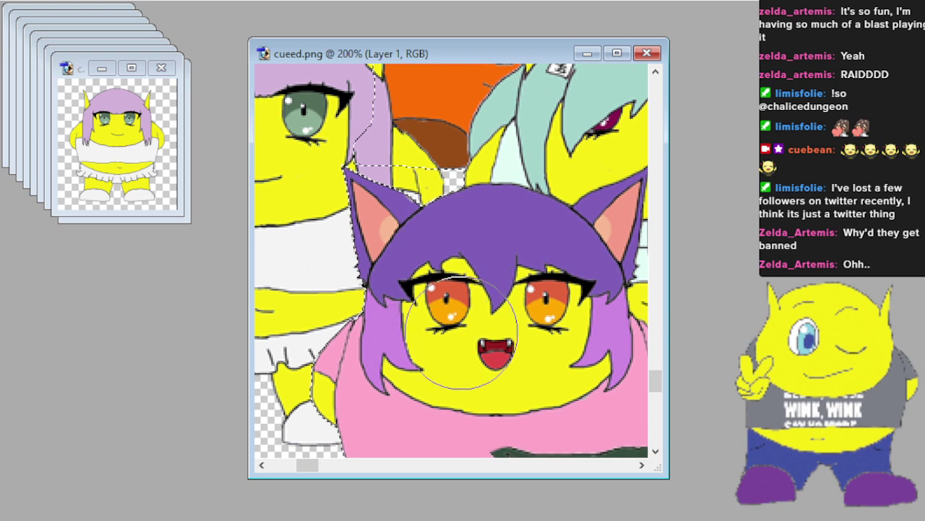
{"action": "scroll", "coordinate": [408, 344], "scroll_direction": "down", "scroll_amount": 2}
{"action": "scroll", "coordinate": [408, 344], "scroll_direction": "down", "scroll_amount": 5}
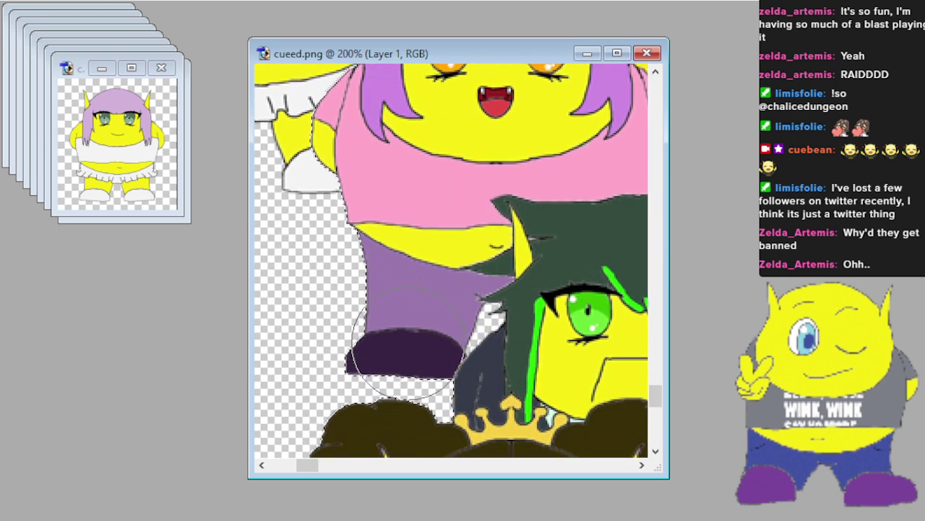
{"action": "key", "text": "m"}
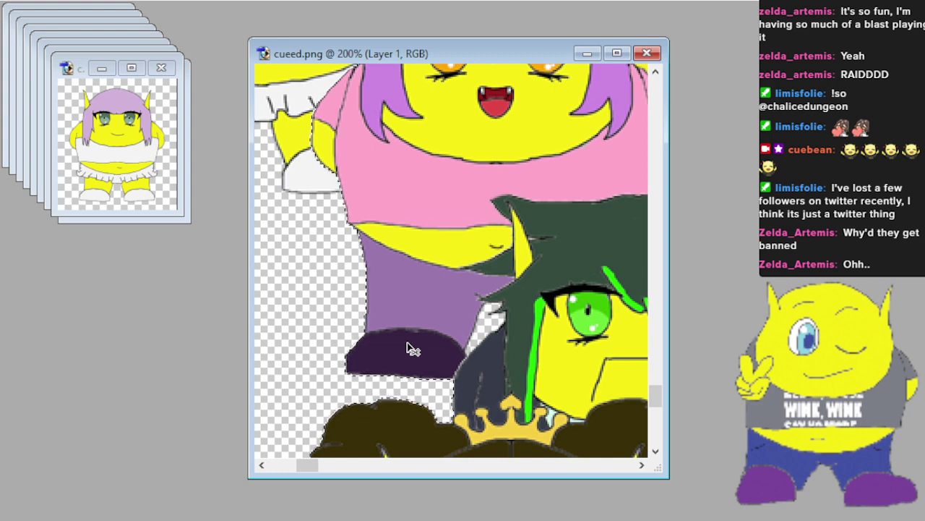
{"action": "scroll", "coordinate": [409, 348], "scroll_direction": "down", "scroll_amount": 1, "text": "ctrl"}
{"action": "scroll", "coordinate": [409, 346], "scroll_direction": "down", "scroll_amount": 1, "text": "ctrl"}
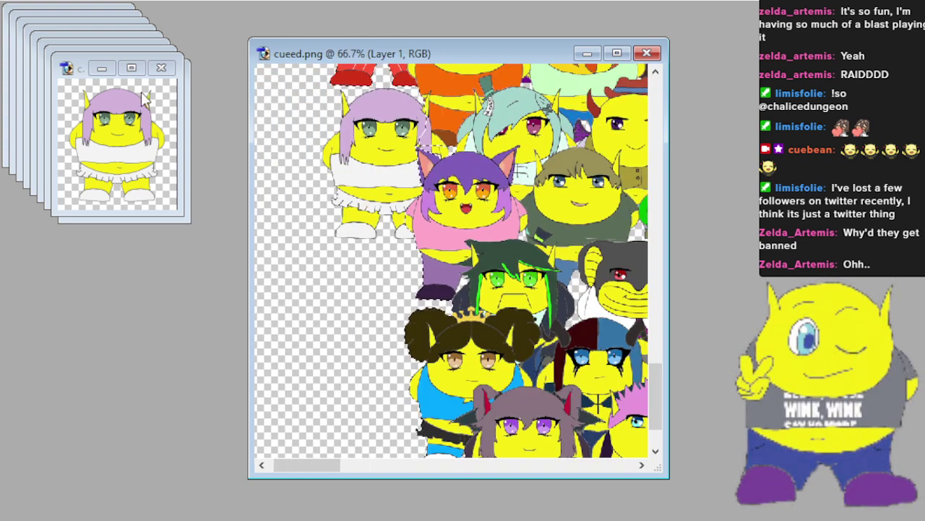
{"action": "left_click", "coordinate": [115, 78]}
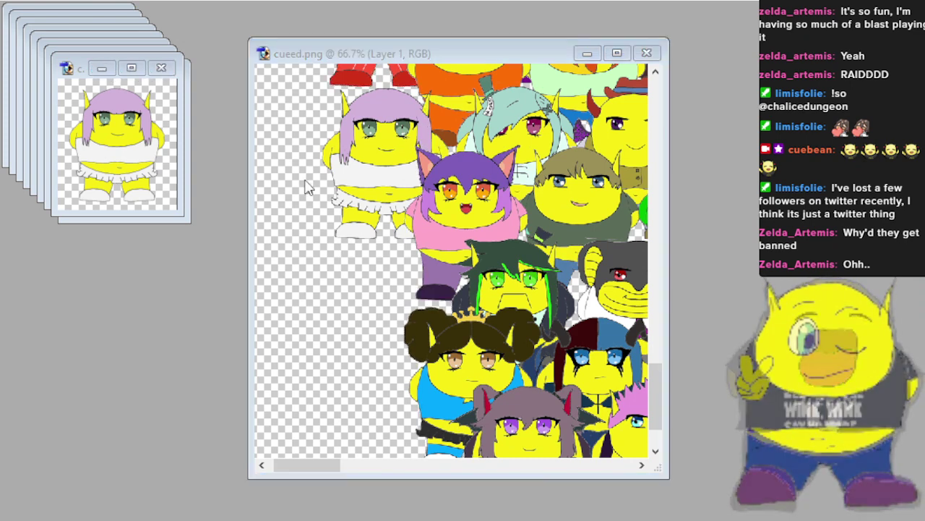
Close the lavender-haired source image and add the brown-haired character in green and black directly below the lavender-haired one in cueed.png.
{"action": "key", "text": "ctrl+F4"}
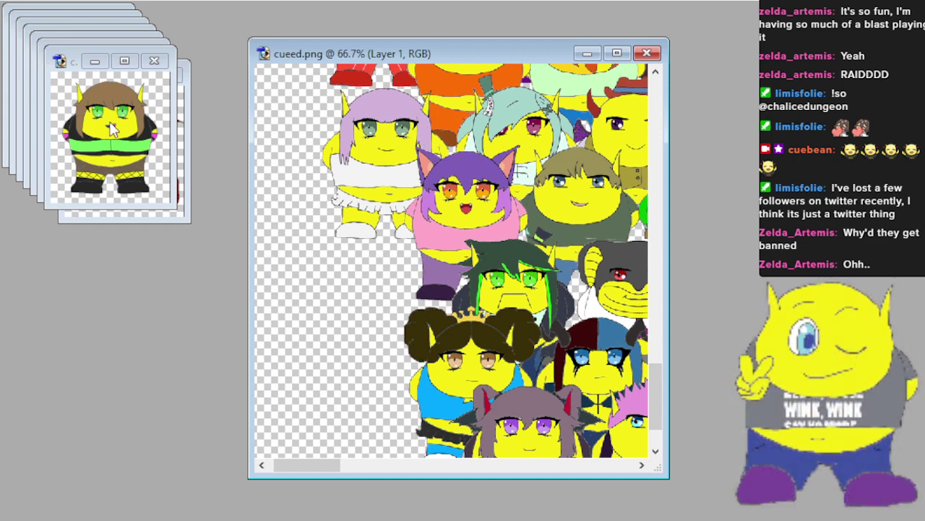
{"action": "left_click_drag", "start_coordinate": [112, 129], "coordinate": [265, 230]}
{"action": "left_click_drag", "start_coordinate": [342, 274], "coordinate": [386, 299]}
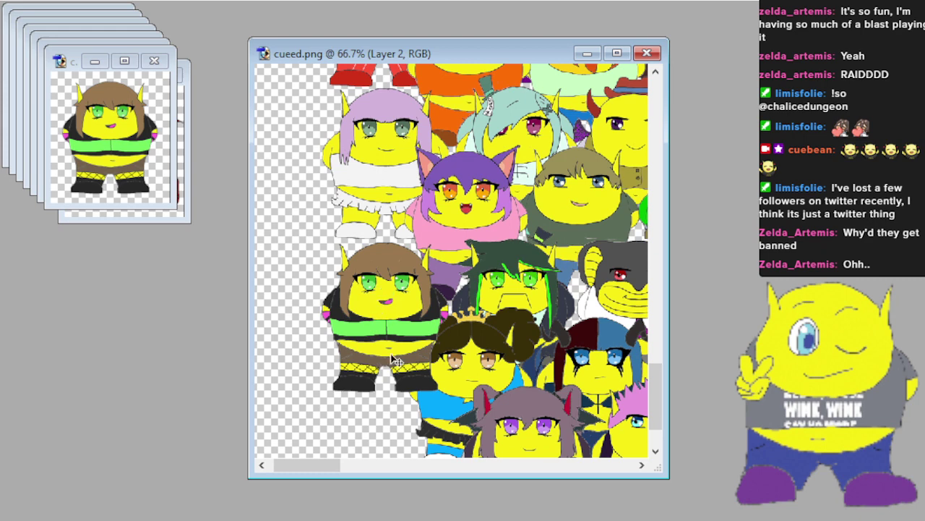
Select the existing crowd's silhouette, erase the brown-haired character's overlap on the crowned character with hair buns, and clear the selection.
{"action": "scroll", "coordinate": [423, 403], "scroll_direction": "down", "scroll_amount": 1}
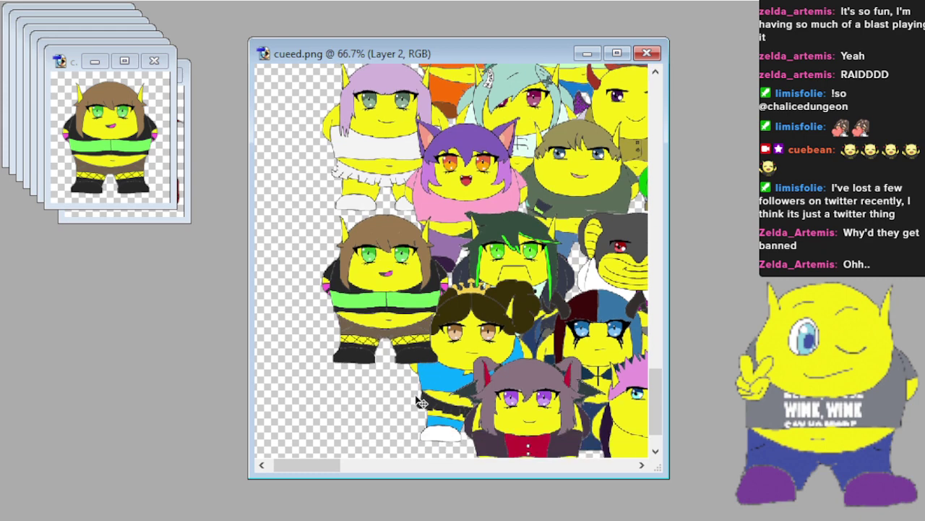
{"action": "key", "text": "ctrl+plus"}
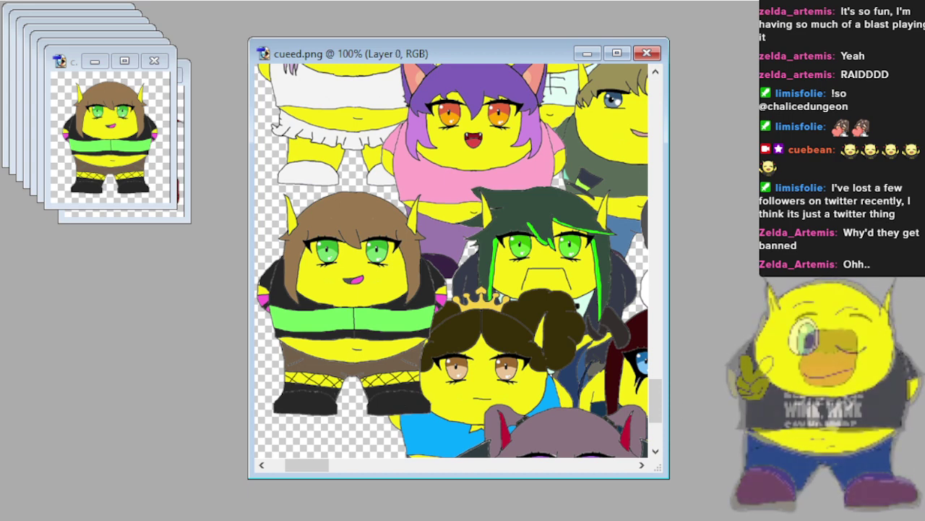
{"action": "scroll", "coordinate": [57, 454], "scroll_direction": "down", "scroll_amount": 1}
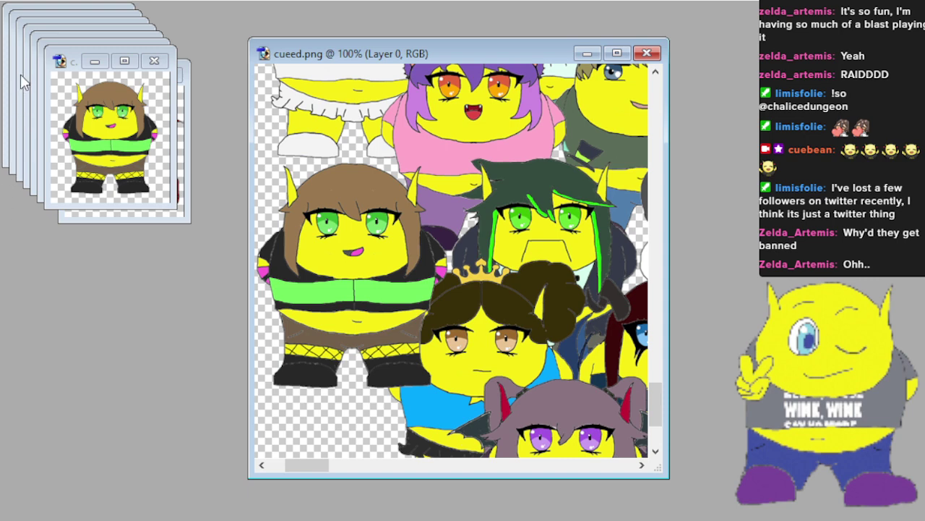
{"action": "left_click", "coordinate": [321, 412]}
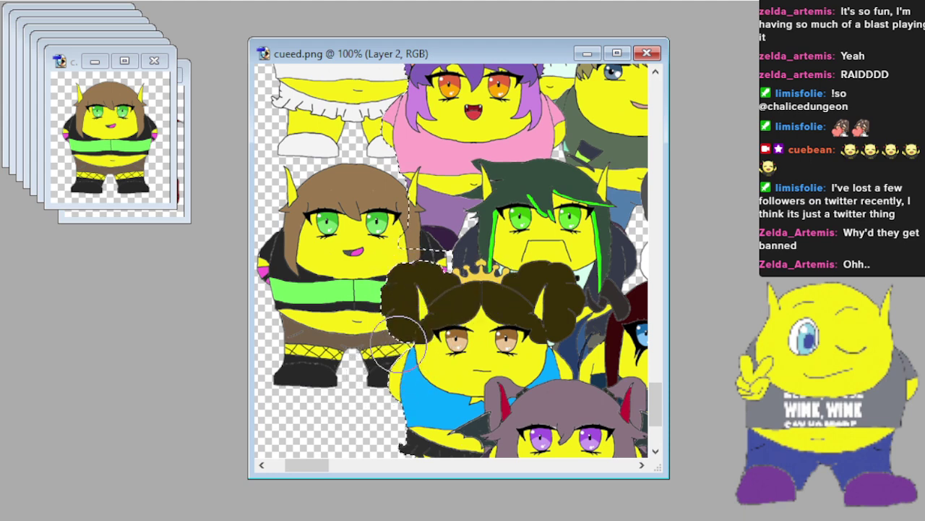
{"action": "scroll", "coordinate": [398, 338], "scroll_direction": "down", "scroll_amount": 5}
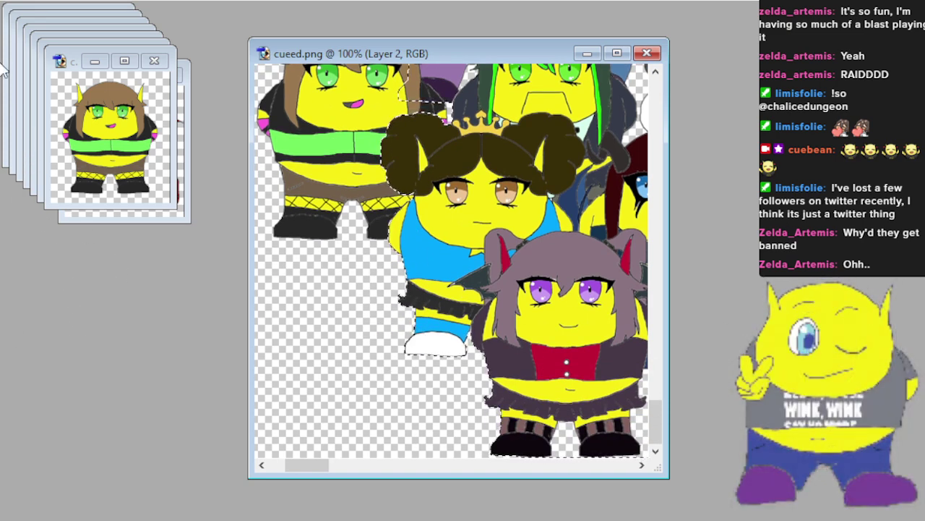
{"action": "left_click", "coordinate": [355, 296]}
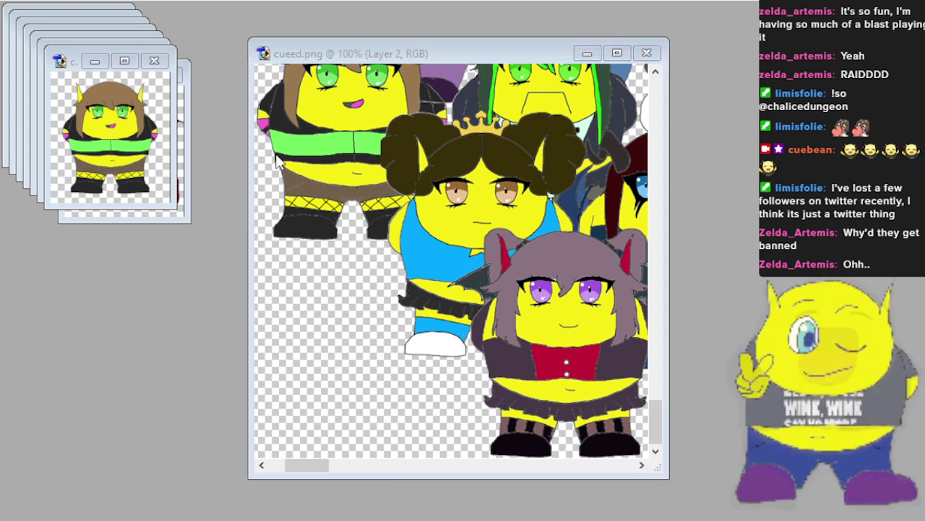
Close the brown-haired source image and add the black-haired character in red to the crowd's front row, left of the grey-haired character.
{"action": "left_click", "coordinate": [154, 62]}
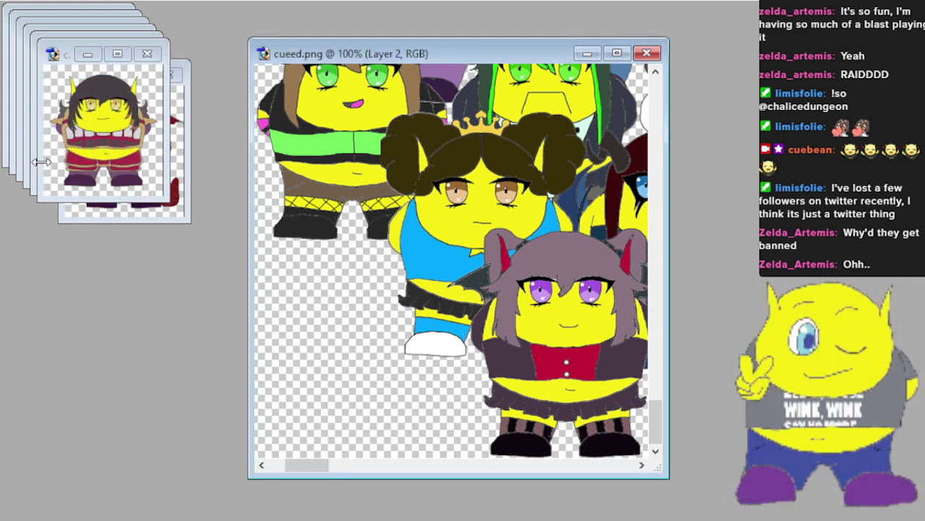
{"action": "left_click", "coordinate": [99, 125]}
{"action": "left_click_drag", "start_coordinate": [90, 126], "coordinate": [355, 330]}
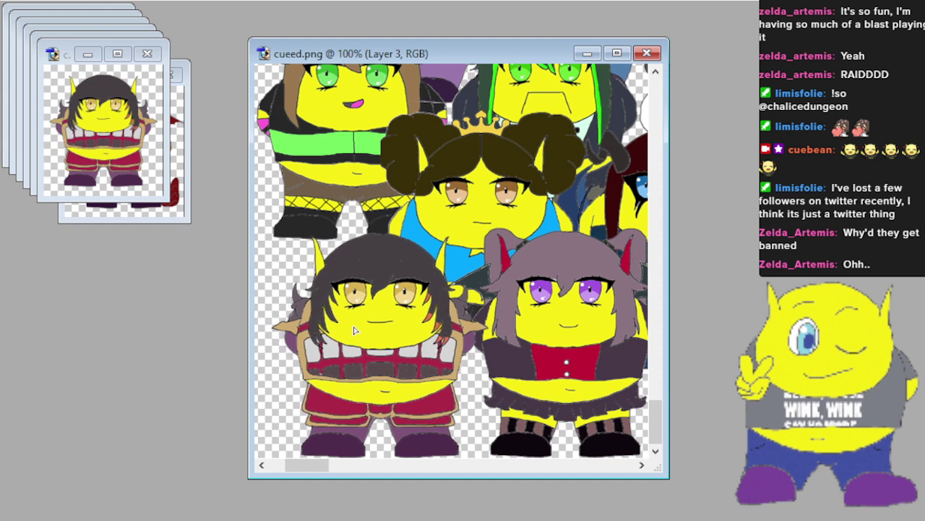
{"action": "left_click_drag", "start_coordinate": [355, 330], "coordinate": [346, 329]}
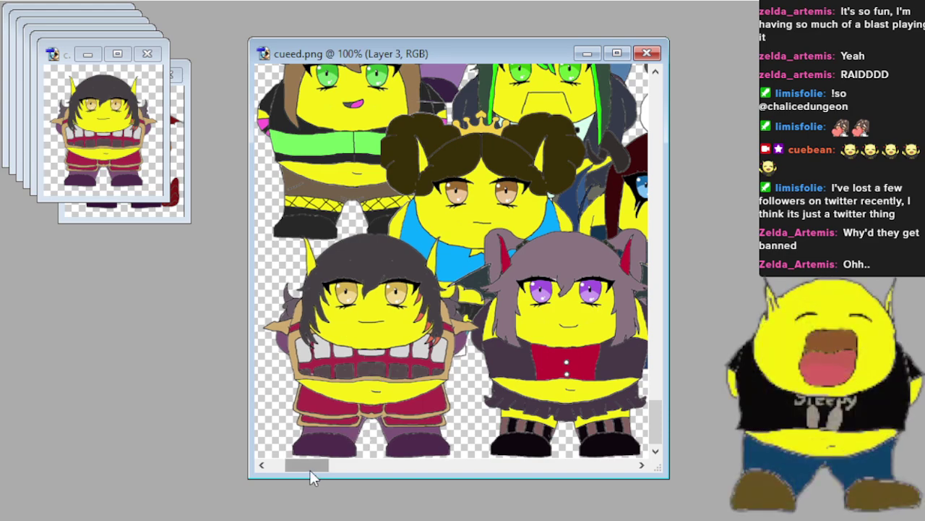
Close the black-haired source image and add the pink-haired, horned character in purple at the crowd's upper-right edge, beside the turquoise platypus-like character.
{"action": "left_click_drag", "start_coordinate": [310, 470], "coordinate": [672, 491]}
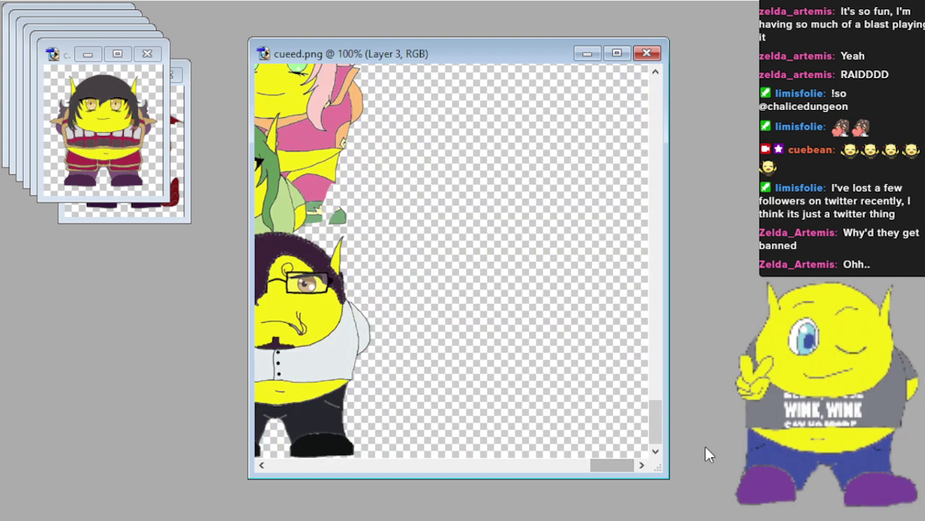
{"action": "left_click", "coordinate": [148, 54]}
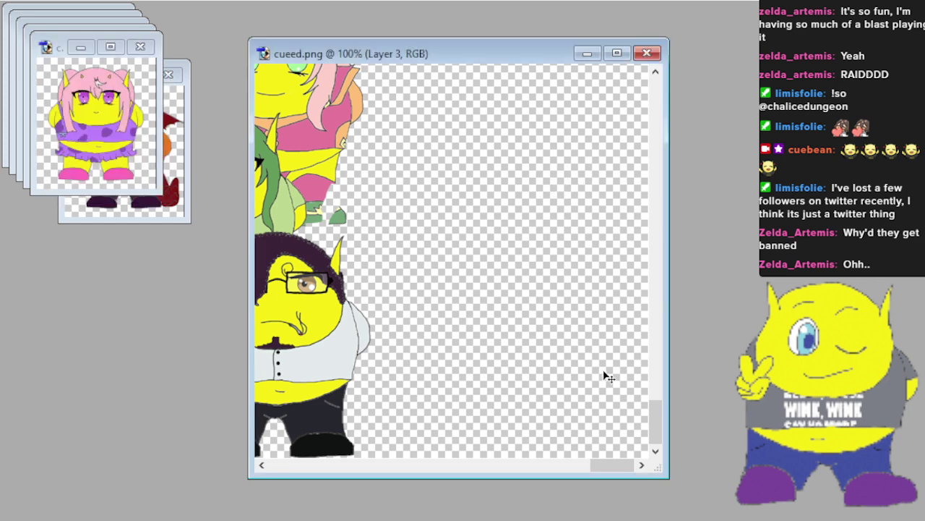
{"action": "left_click_drag", "start_coordinate": [654, 430], "coordinate": [637, 81]}
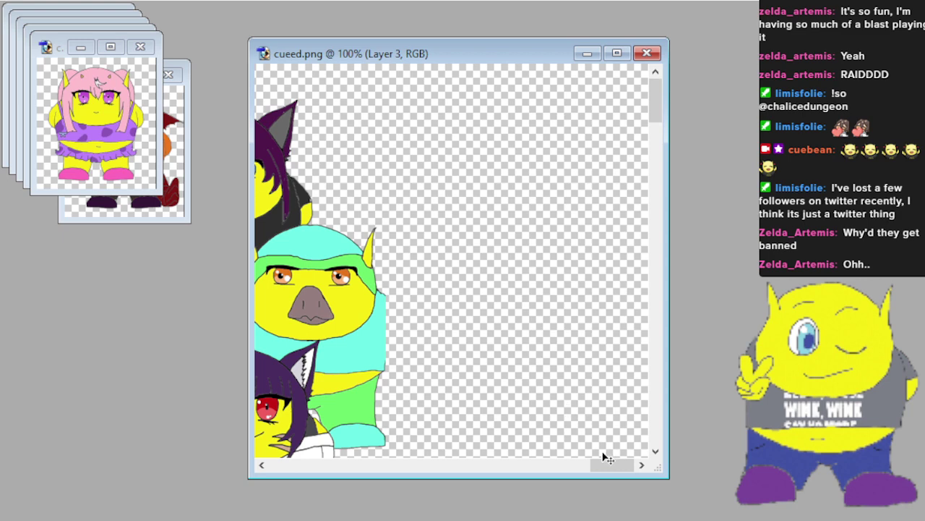
{"action": "mouse_move", "coordinate": [604, 461]}
{"action": "left_mouse_down"}
{"action": "mouse_move", "coordinate": [567, 460]}
{"action": "mouse_move", "coordinate": [596, 465]}
{"action": "left_mouse_up"}
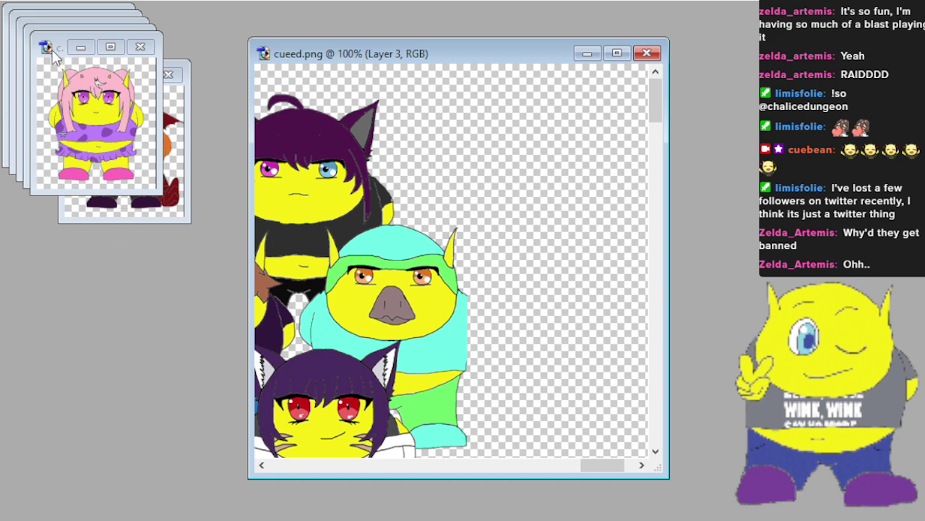
{"action": "left_click", "coordinate": [49, 110]}
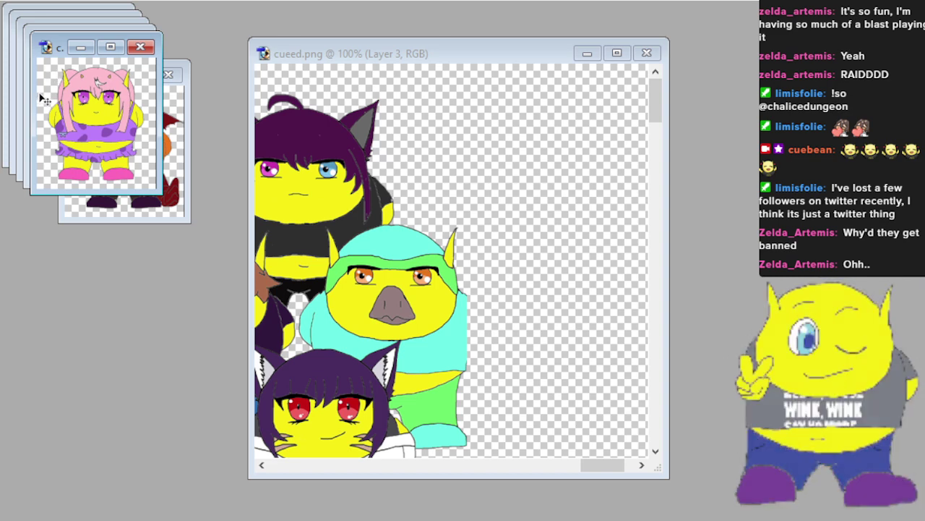
{"action": "left_click_drag", "start_coordinate": [108, 125], "coordinate": [289, 177]}
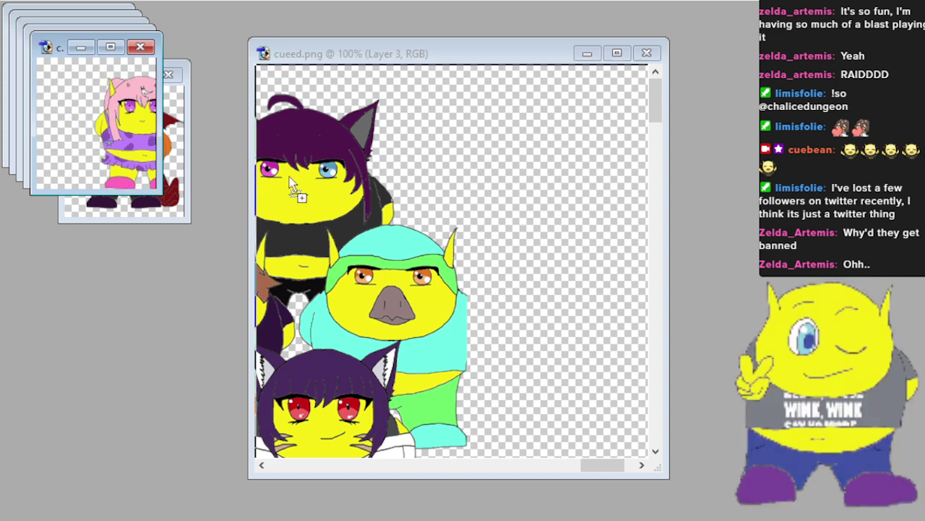
{"action": "left_click_drag", "start_coordinate": [533, 240], "coordinate": [506, 228]}
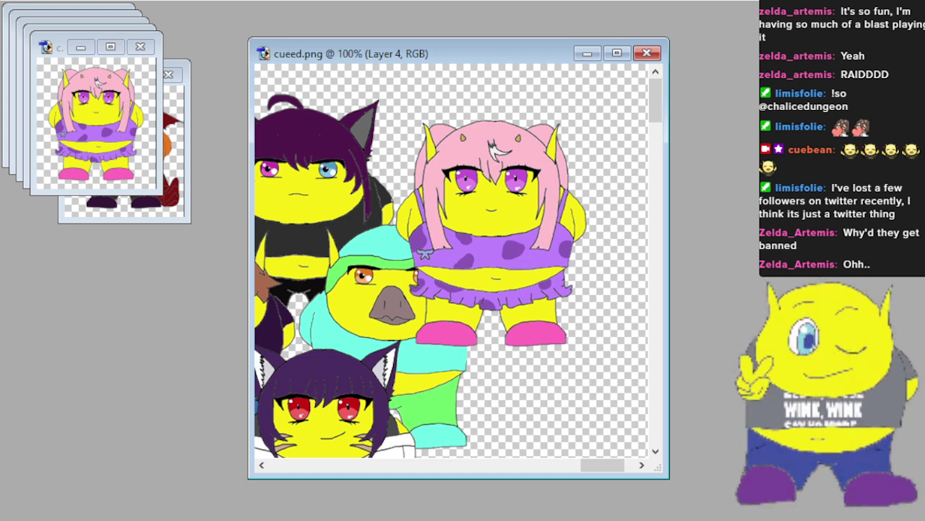
{"action": "left_click", "coordinate": [32, 5]}
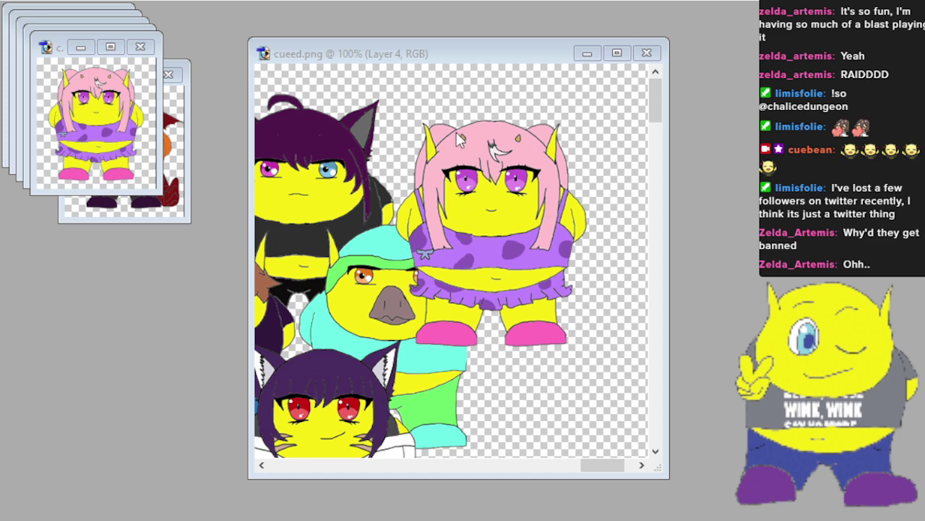
Shrink the view of the parrotpuffy source image and add its turquoise platypus-like character to cueed.png as a new layer.
{"action": "key", "text": "ctrl+Tab"}
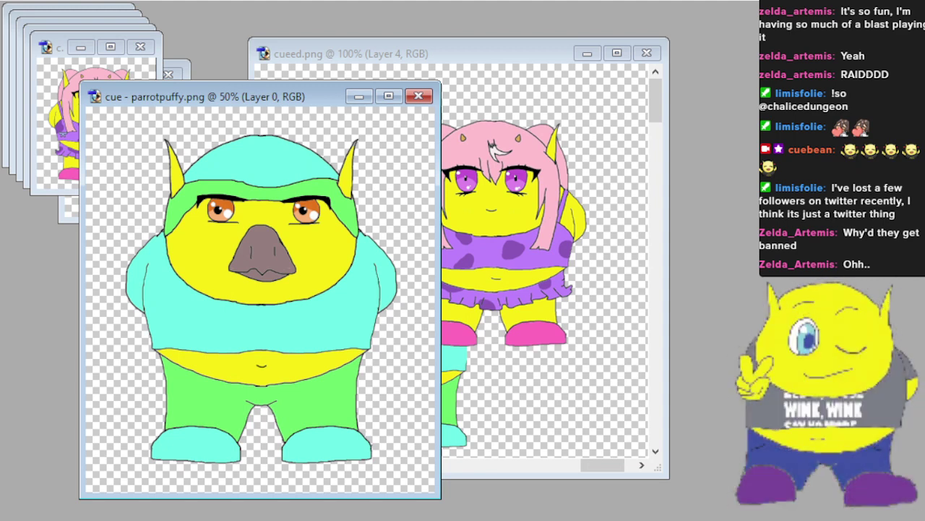
{"action": "key", "text": "ctrl+minus"}
{"action": "key", "text": "ctrl+minus"}
{"action": "key", "text": "ctrl+minus"}
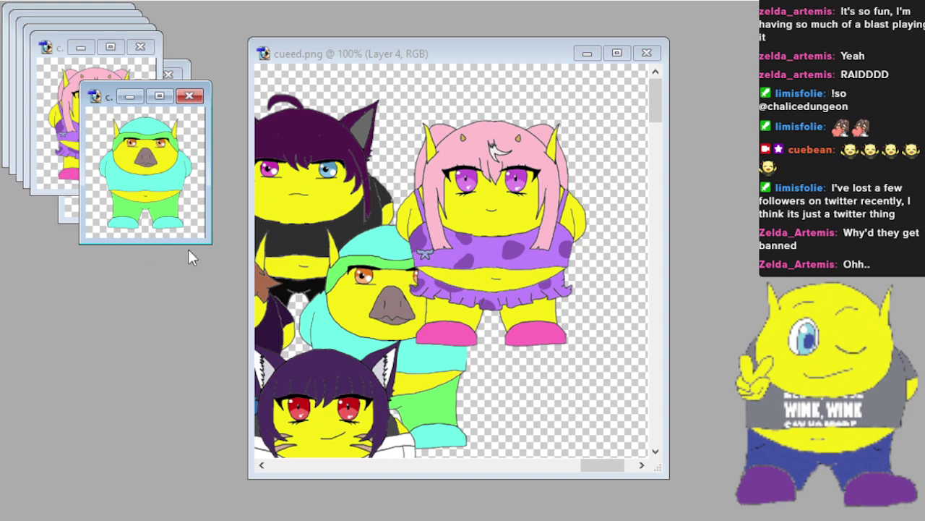
{"action": "left_click_drag", "start_coordinate": [204, 240], "coordinate": [224, 284]}
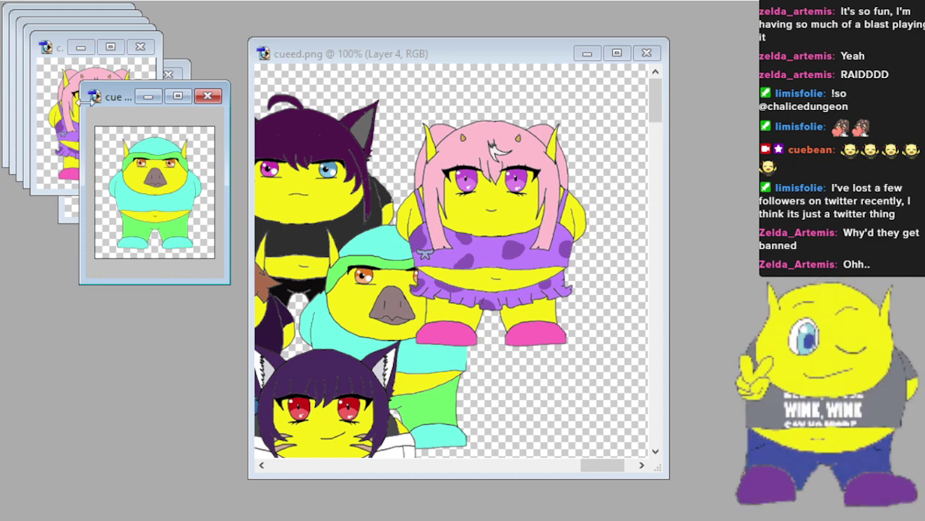
{"action": "left_click_drag", "start_coordinate": [148, 166], "coordinate": [438, 347]}
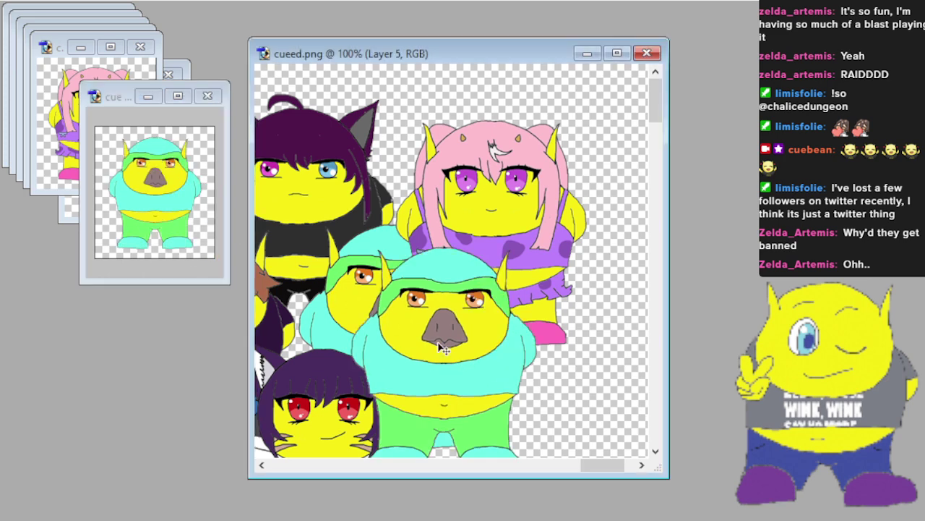
Align the added turquoise platypus-like character exactly over its existing copy in the crowd.
{"action": "left_click_drag", "start_coordinate": [378, 301], "coordinate": [374, 323]}
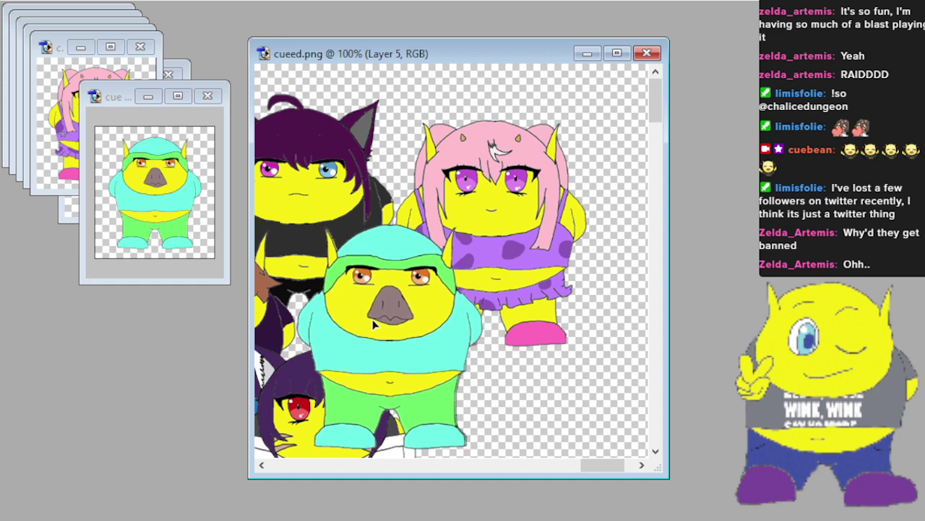
{"action": "scroll", "coordinate": [375, 321], "scroll_direction": "up", "scroll_amount": 2}
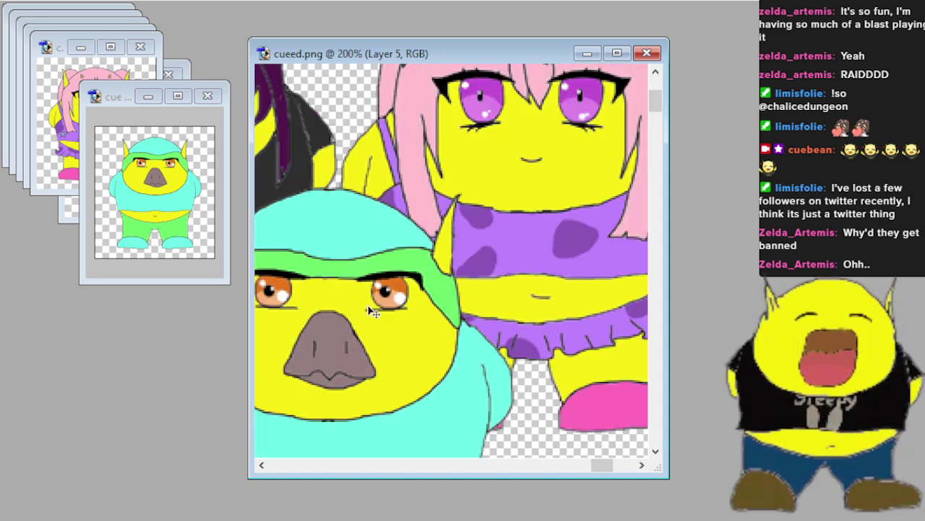
{"action": "scroll", "coordinate": [406, 249], "scroll_direction": "down", "scroll_amount": 5}
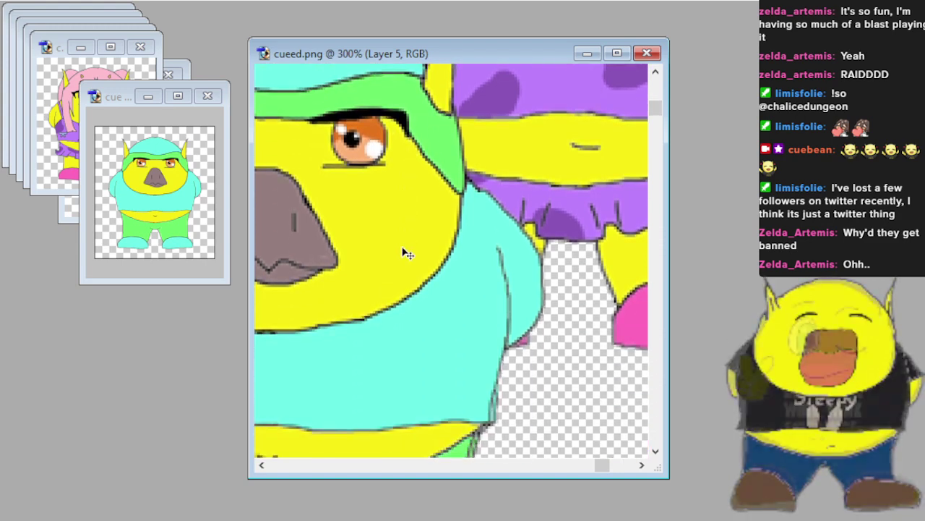
{"action": "scroll", "coordinate": [407, 249], "scroll_direction": "down", "scroll_amount": 2}
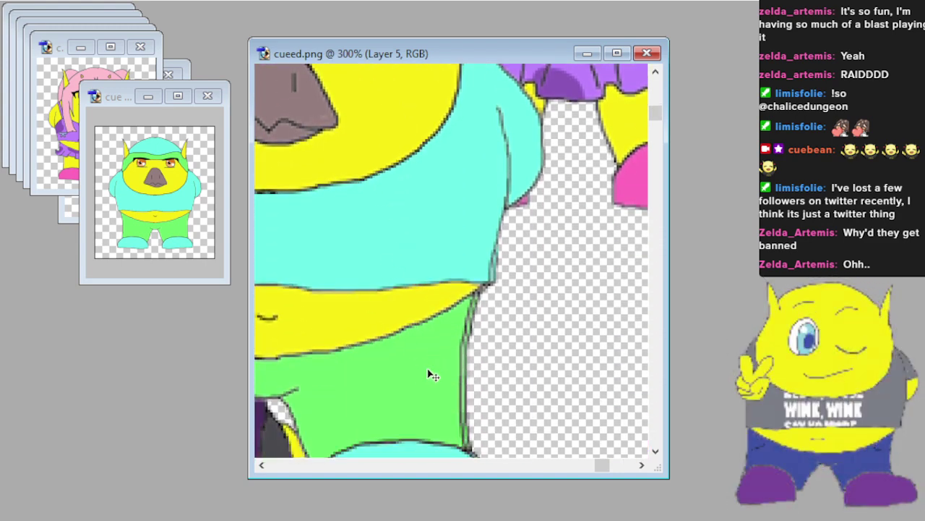
{"action": "key", "text": "Right"}
{"action": "key", "text": "Right"}
{"action": "key", "text": "Right"}
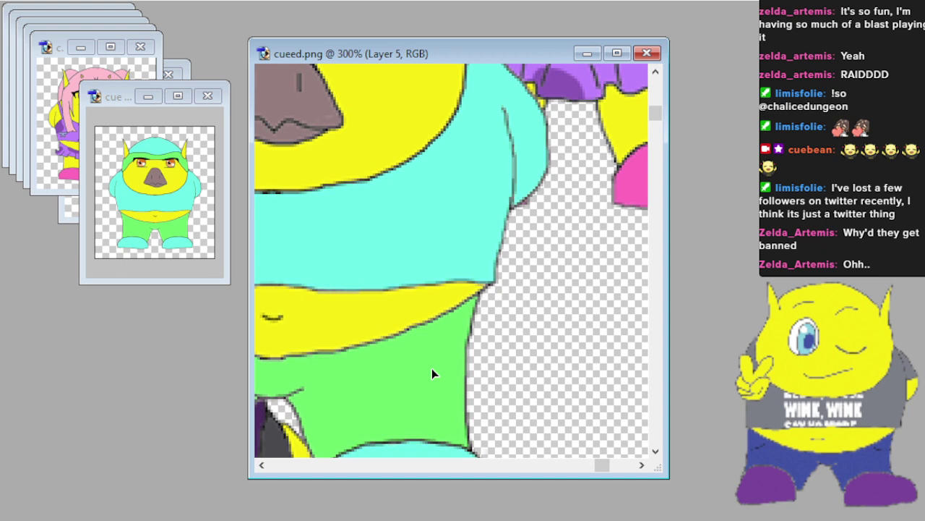
{"action": "left_click_drag", "start_coordinate": [432, 368], "coordinate": [431, 364]}
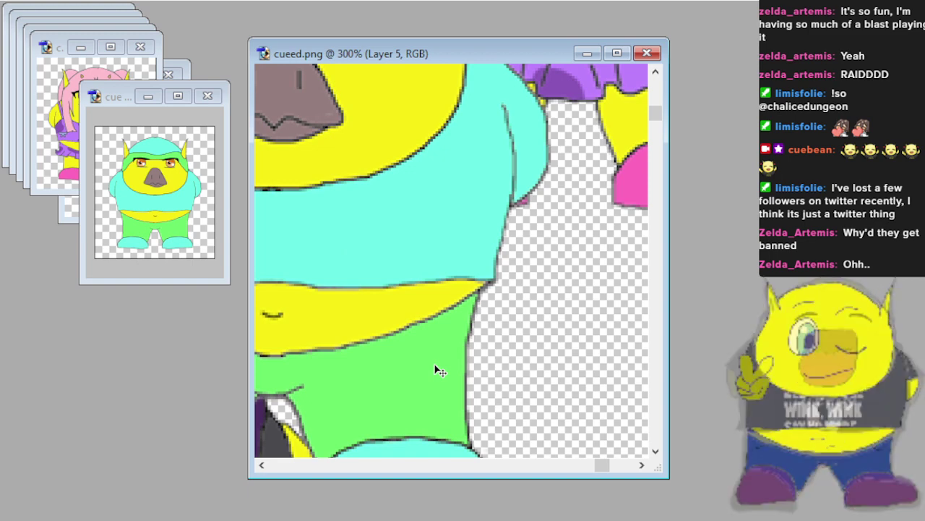
{"action": "key", "text": "ctrl+minus"}
{"action": "key", "text": "ctrl+minus"}
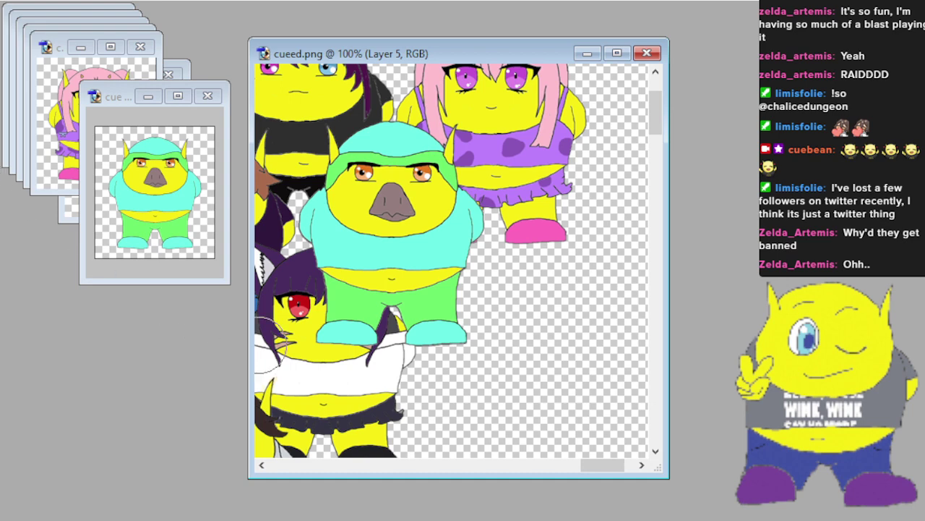
Erase the turquoise character's overlap on the purple-haired, cat-eared character, and close the parrotpuffy and pink-haired source images.
{"action": "mouse_move", "coordinate": [423, 360]}
{"action": "left_mouse_down"}
{"action": "mouse_move", "coordinate": [372, 321]}
{"action": "mouse_move", "coordinate": [326, 323]}
{"action": "mouse_move", "coordinate": [318, 258]}
{"action": "mouse_move", "coordinate": [389, 313]}
{"action": "mouse_move", "coordinate": [382, 280]}
{"action": "mouse_move", "coordinate": [349, 260]}
{"action": "mouse_move", "coordinate": [388, 261]}
{"action": "mouse_move", "coordinate": [398, 274]}
{"action": "mouse_move", "coordinate": [349, 250]}
{"action": "left_mouse_up"}
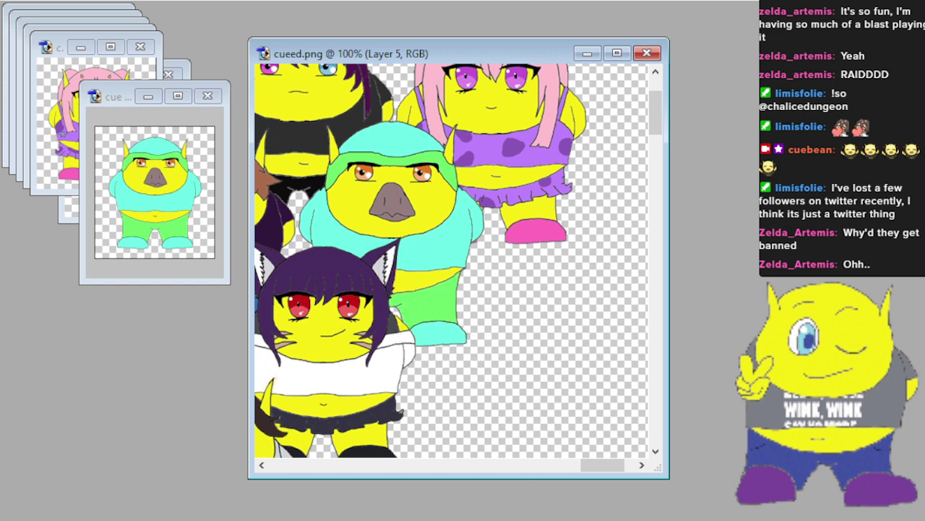
{"action": "left_click", "coordinate": [208, 96]}
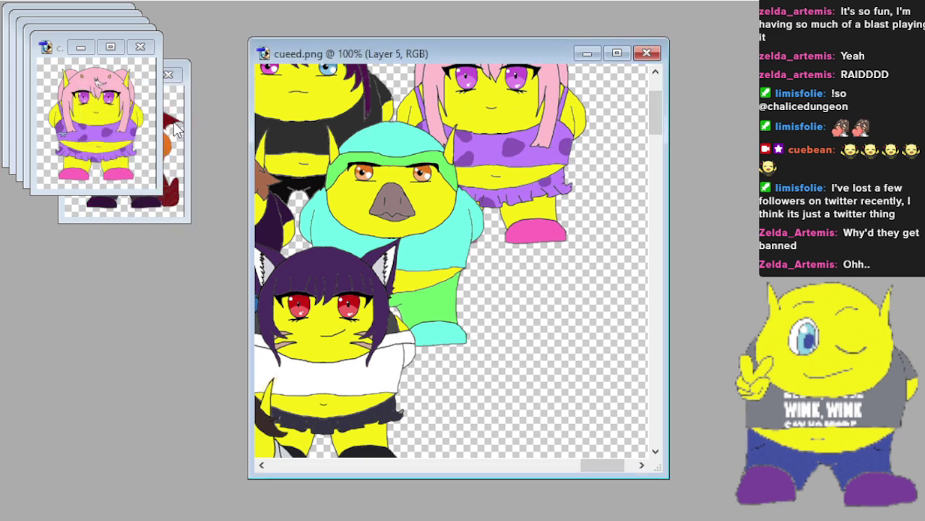
{"action": "left_click", "coordinate": [142, 54]}
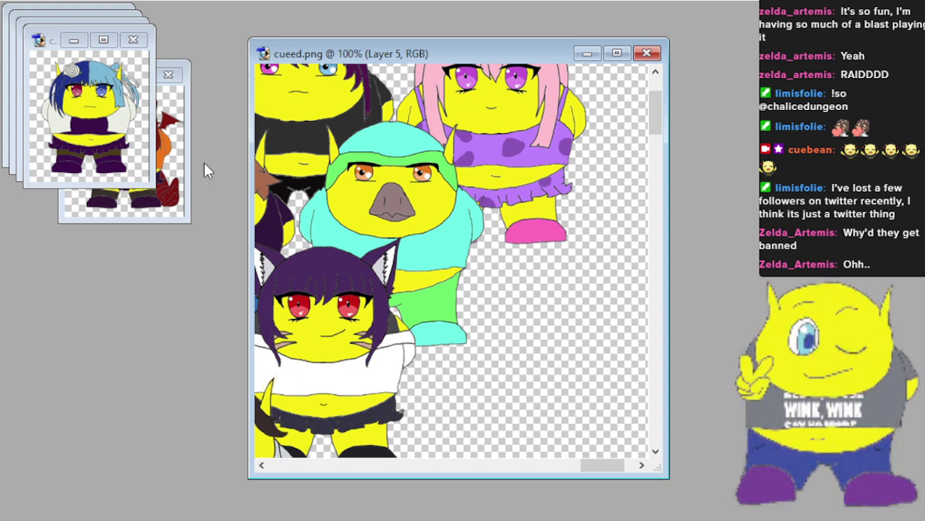
Add the blue-haired character in white and purple at the crowd's right edge, beside the purple-haired, cat-eared character.
{"action": "left_click_drag", "start_coordinate": [91, 130], "coordinate": [506, 313]}
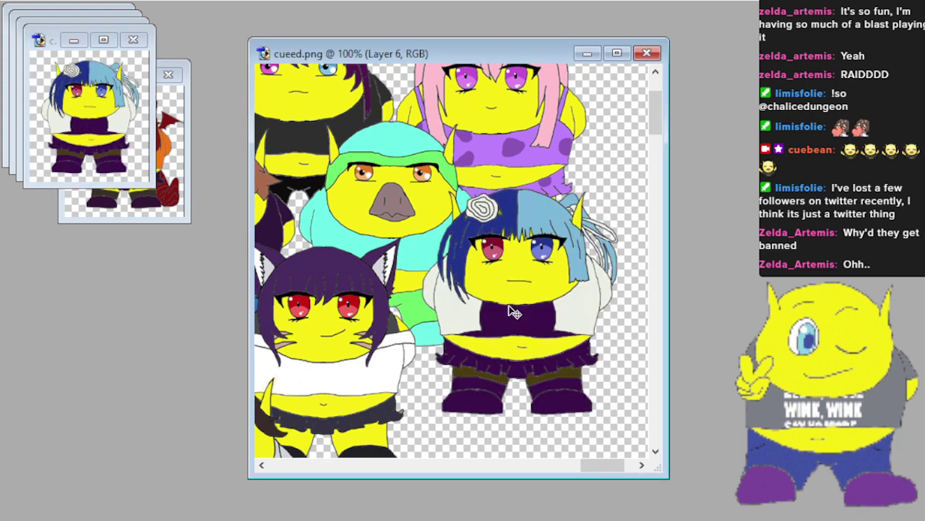
{"action": "scroll", "coordinate": [512, 260], "scroll_direction": "down", "scroll_amount": 3}
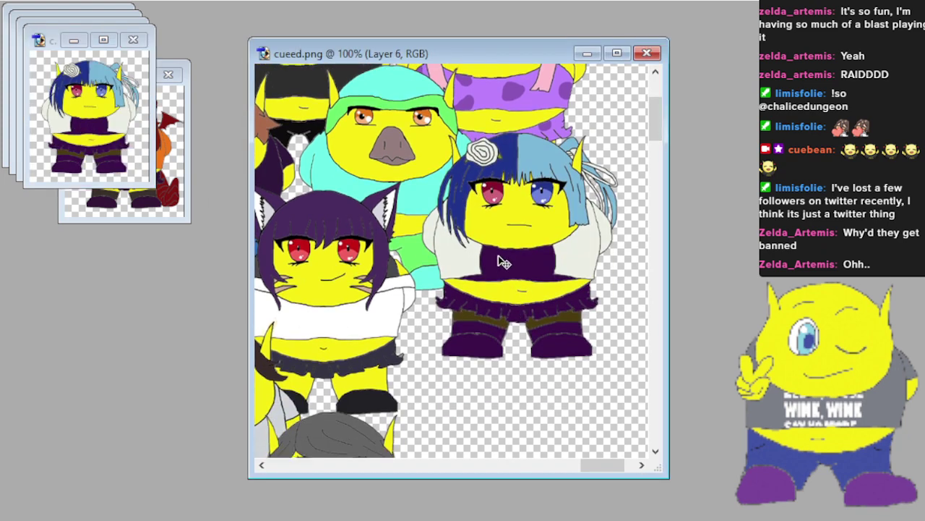
{"action": "left_click_drag", "start_coordinate": [496, 253], "coordinate": [498, 313]}
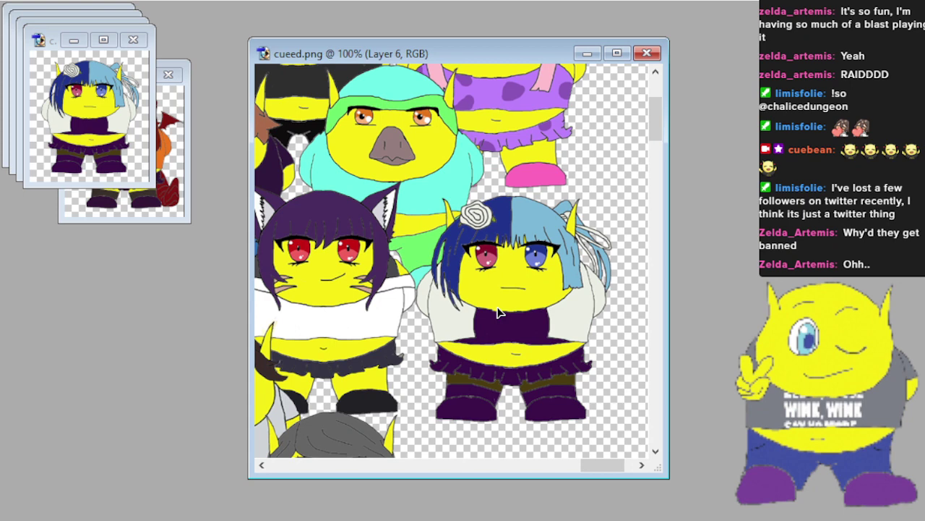
{"action": "left_click_drag", "start_coordinate": [499, 314], "coordinate": [499, 310]}
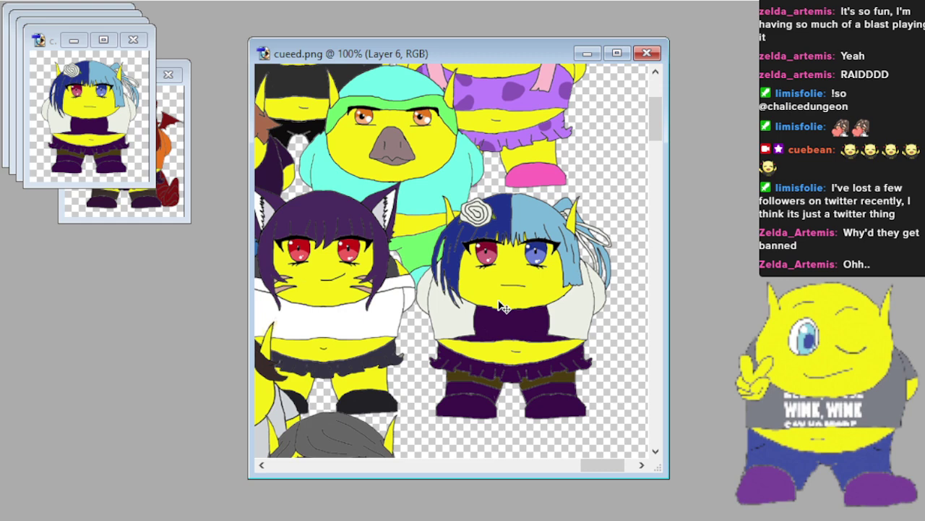
{"action": "scroll", "coordinate": [499, 308], "scroll_direction": "up", "scroll_amount": 5}
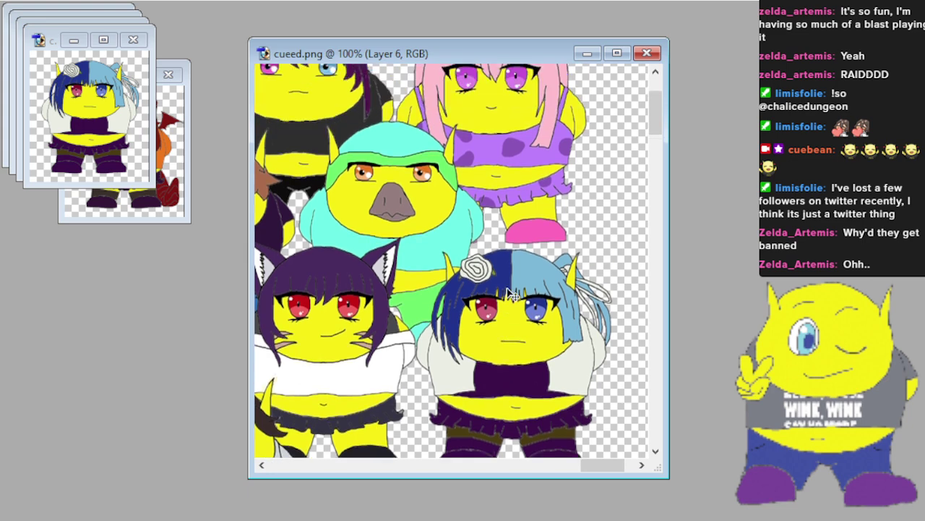
{"action": "scroll", "coordinate": [510, 297], "scroll_direction": "down", "scroll_amount": 9}
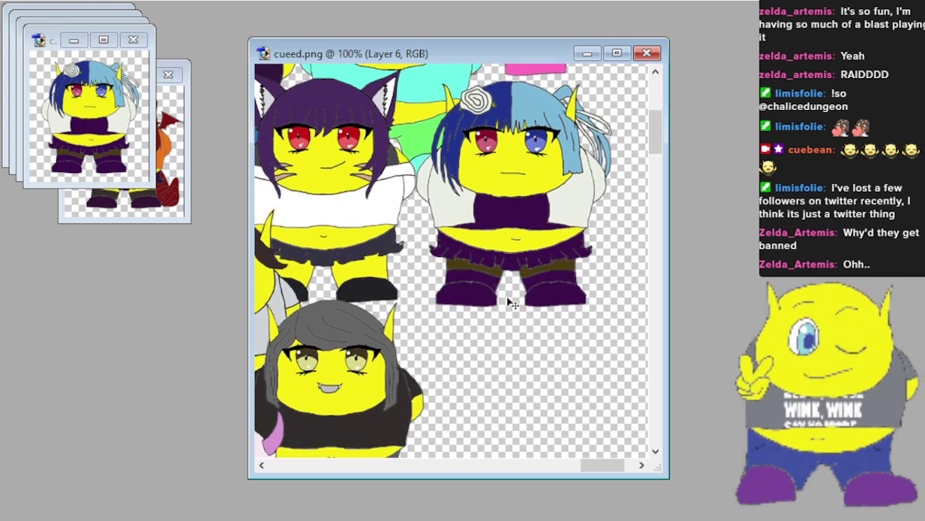
Close the blue-haired source image and add the black-haired, fox-eared character in red above and right of the grey-haired character.
{"action": "mouse_move", "coordinate": [598, 466]}
{"action": "left_mouse_down"}
{"action": "mouse_move", "coordinate": [564, 468]}
{"action": "mouse_move", "coordinate": [590, 468]}
{"action": "left_mouse_up"}
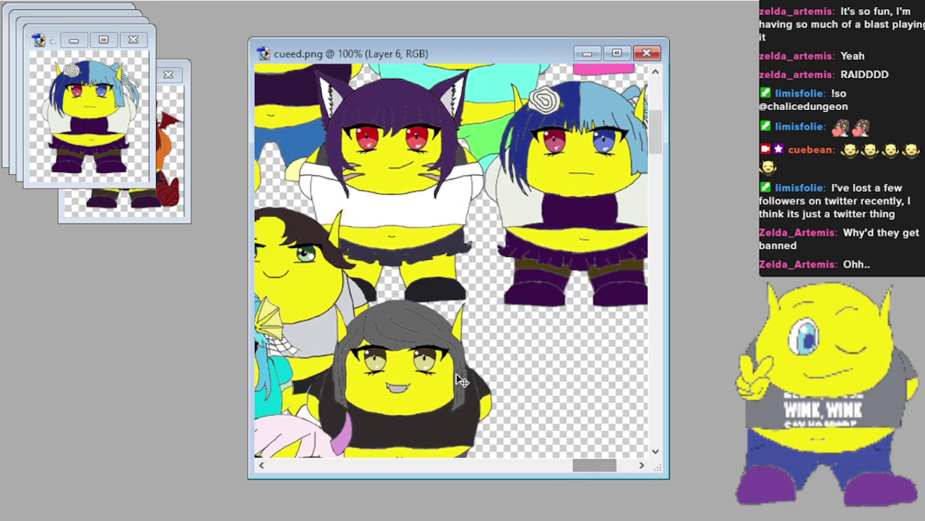
{"action": "scroll", "coordinate": [459, 379], "scroll_direction": "down", "scroll_amount": 2}
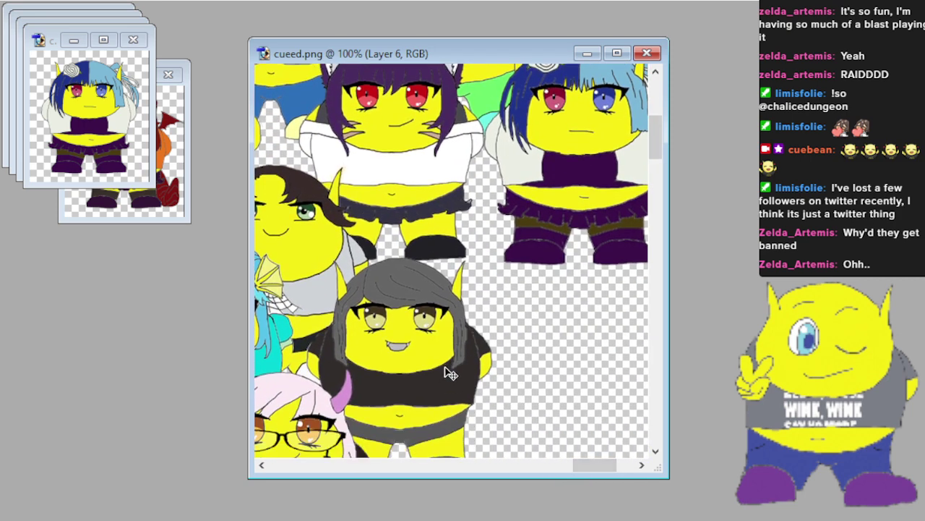
{"action": "scroll", "coordinate": [438, 398], "scroll_direction": "up", "scroll_amount": 1}
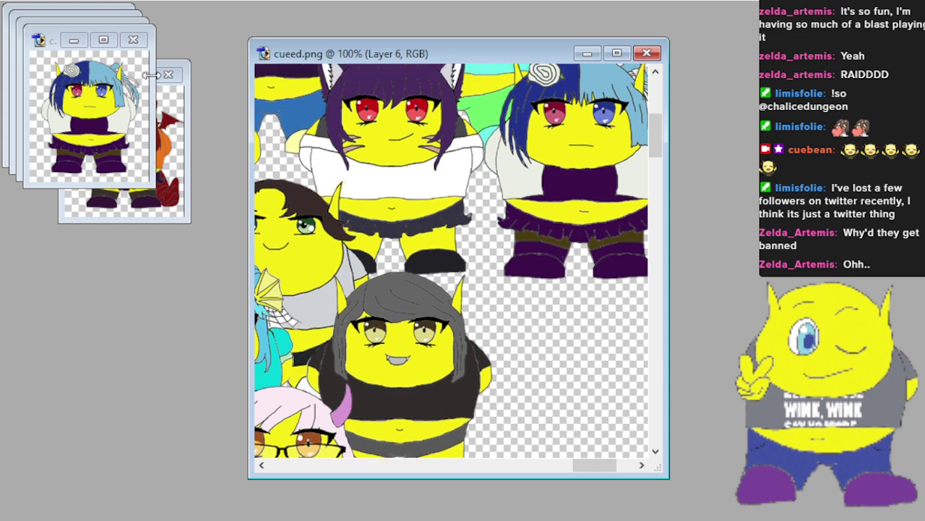
{"action": "left_click", "coordinate": [138, 43]}
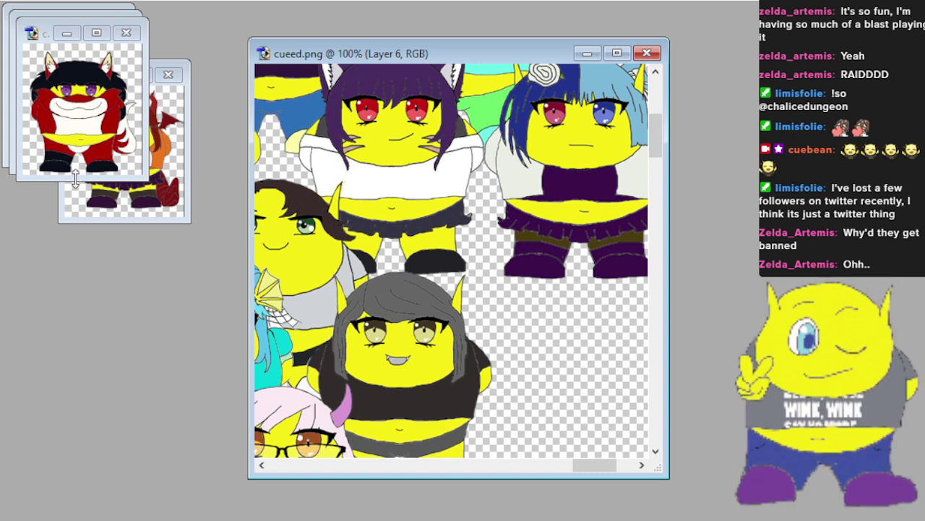
{"action": "left_click", "coordinate": [80, 124]}
{"action": "key", "text": "ctrl+a"}
{"action": "key", "text": "ctrl+c"}
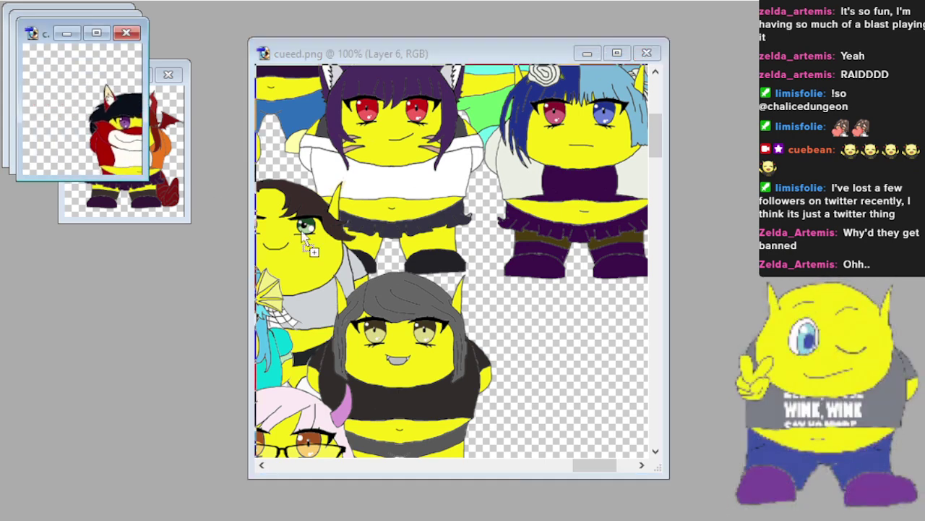
{"action": "left_click", "coordinate": [482, 290]}
{"action": "key", "text": "ctrl+shift+v"}
{"action": "left_click_drag", "start_coordinate": [494, 276], "coordinate": [473, 282]}
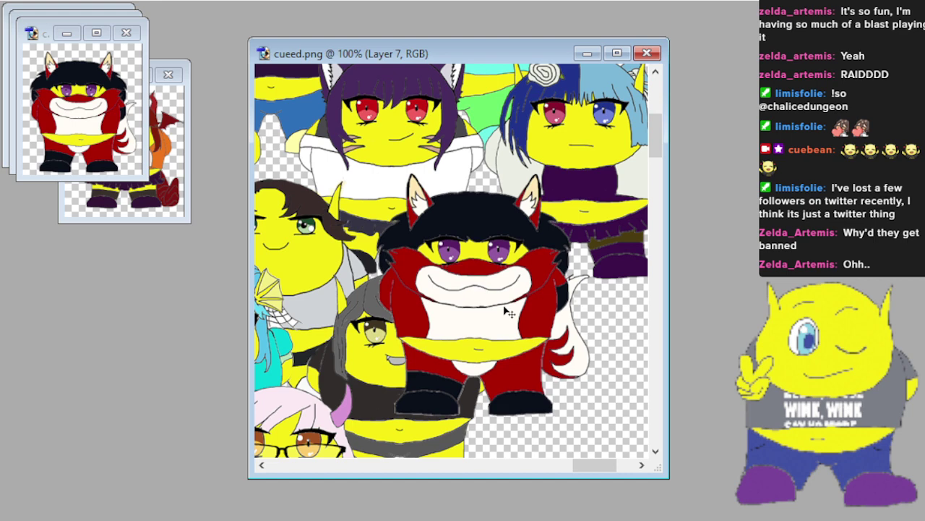
{"action": "scroll", "coordinate": [506, 309], "scroll_direction": "up", "scroll_amount": 5}
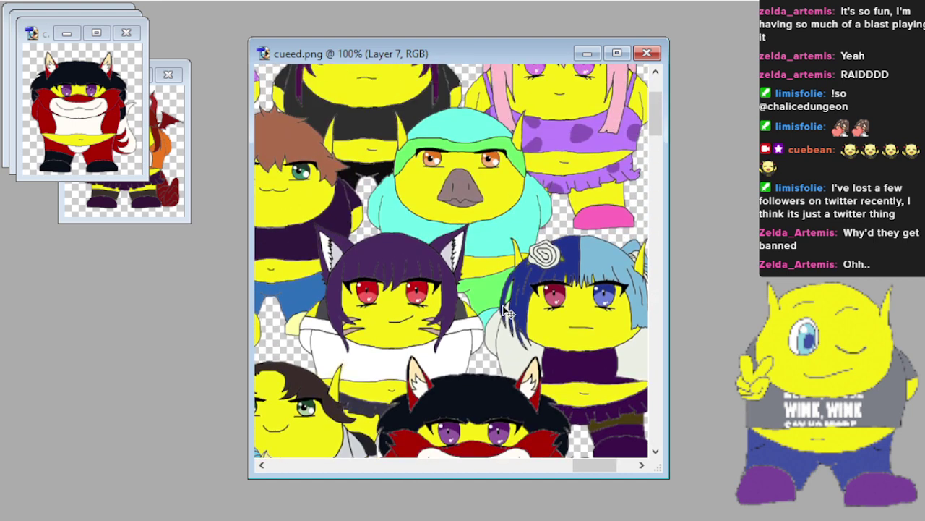
{"action": "scroll", "coordinate": [506, 309], "scroll_direction": "up", "scroll_amount": 4}
{"action": "scroll", "coordinate": [506, 309], "scroll_direction": "down", "scroll_amount": 6}
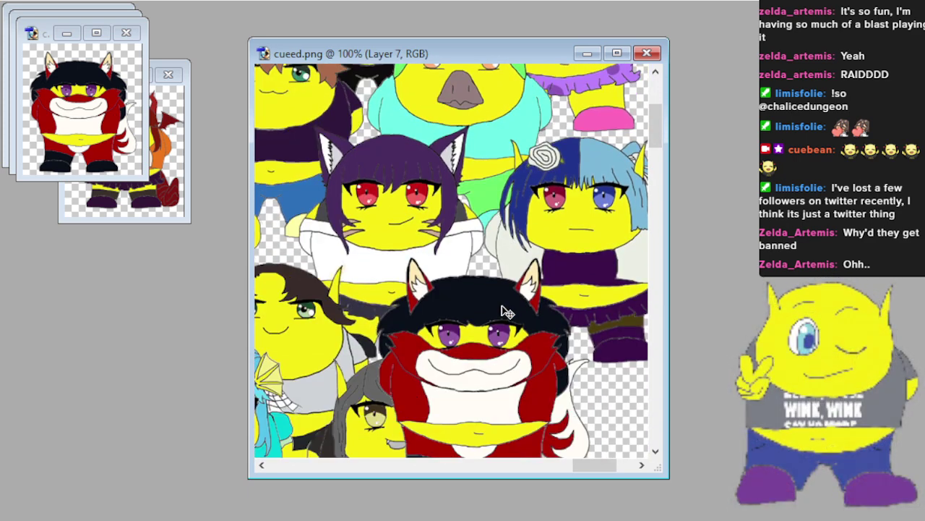
{"action": "scroll", "coordinate": [506, 311], "scroll_direction": "down", "scroll_amount": 5}
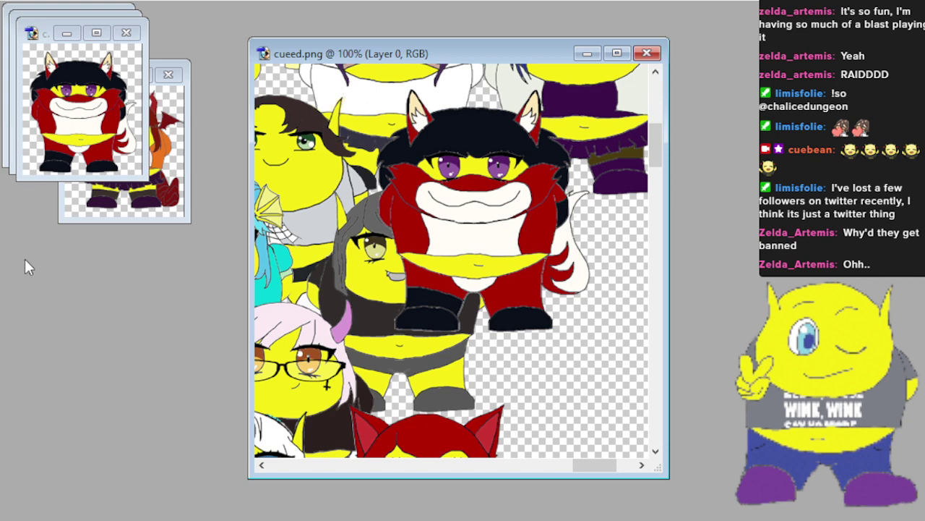
{"action": "left_click", "coordinate": [522, 372]}
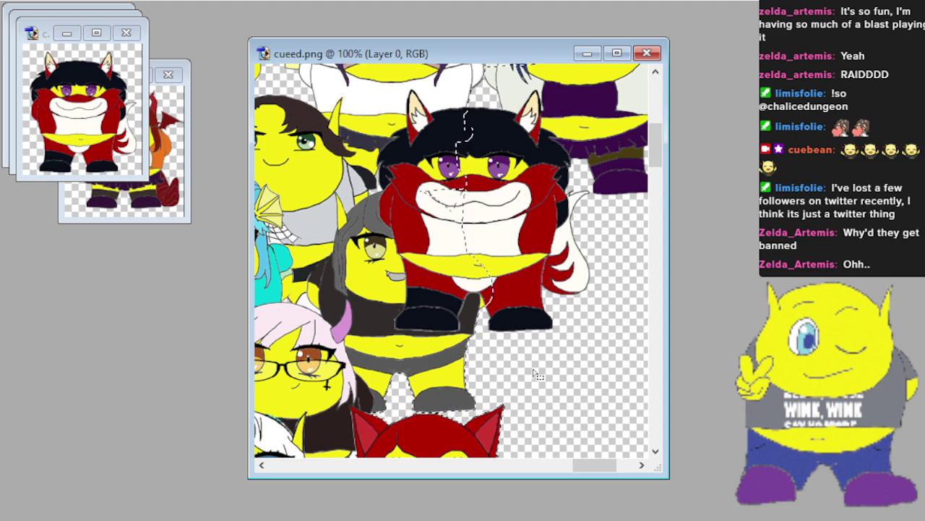
{"action": "key", "text": "ctrl+d"}
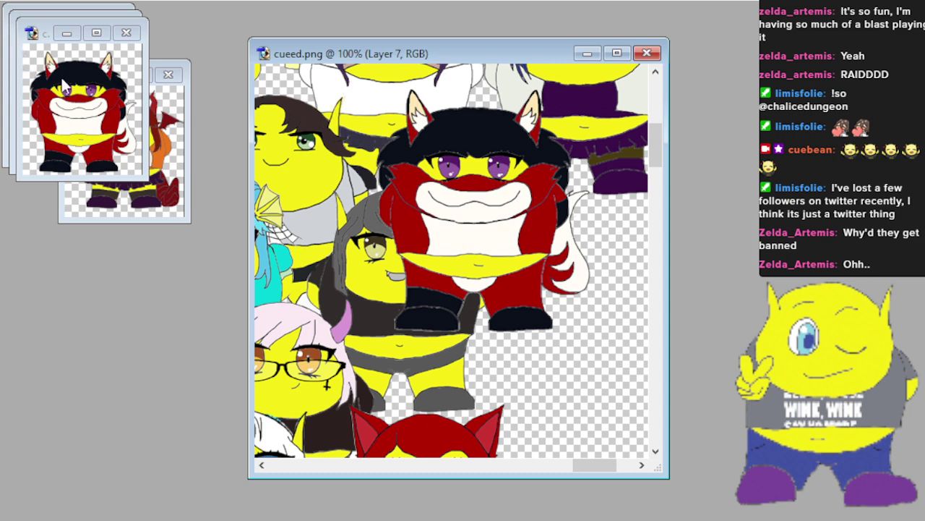
Move the black-haired, fox-eared character slightly up and erase its overlap on the grey-haired character.
{"action": "left_click_drag", "start_coordinate": [447, 215], "coordinate": [444, 189]}
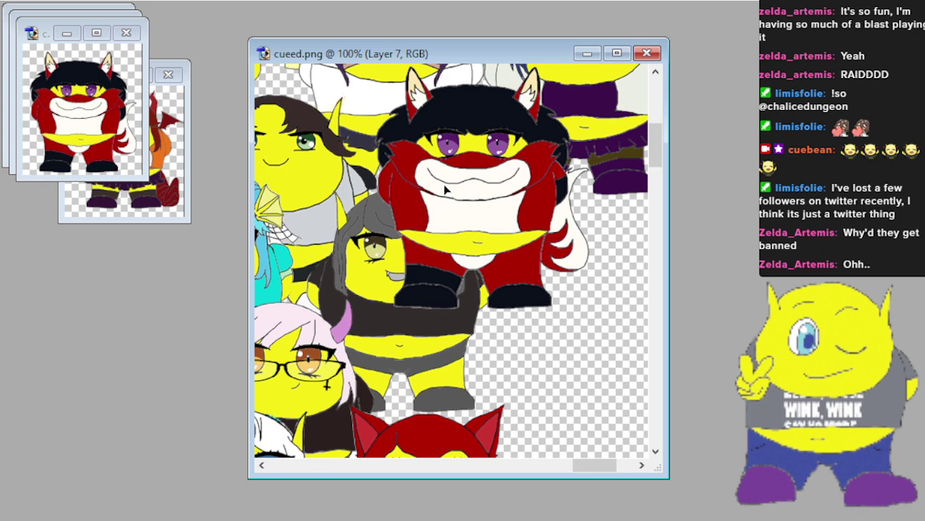
{"action": "scroll", "coordinate": [471, 373], "scroll_direction": "up", "scroll_amount": 3}
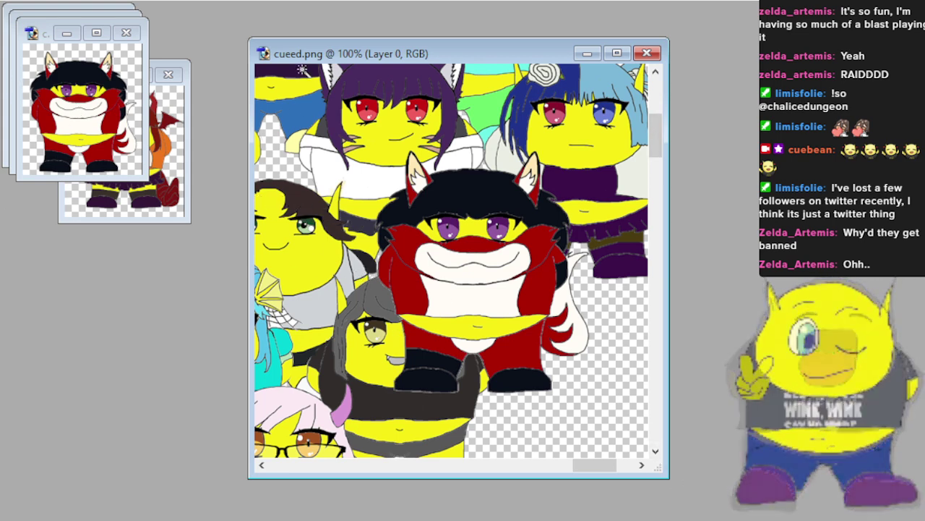
{"action": "left_click", "coordinate": [578, 433]}
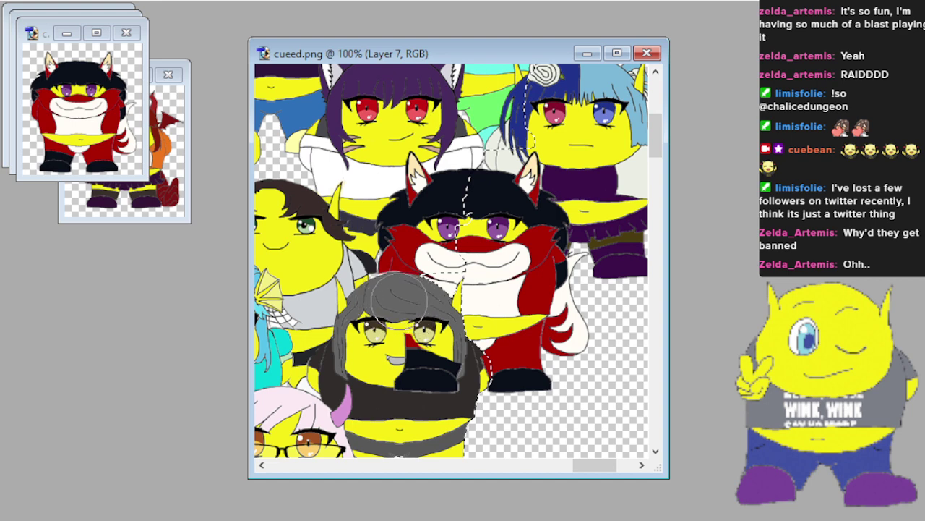
{"action": "left_click_drag", "start_coordinate": [419, 303], "coordinate": [489, 399]}
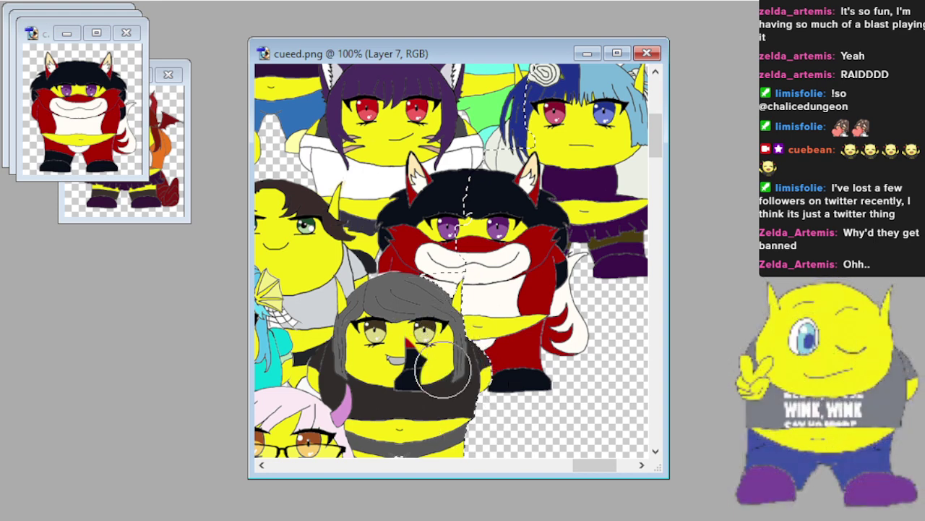
{"action": "key", "text": "ctrl+z"}
{"action": "key", "text": "ctrl+z"}
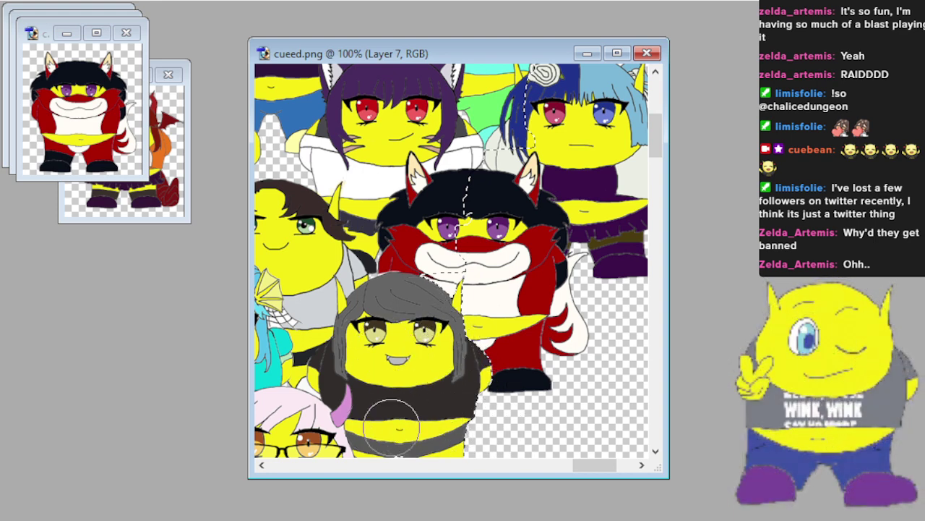
{"action": "scroll", "coordinate": [528, 414], "scroll_direction": "down", "scroll_amount": 1}
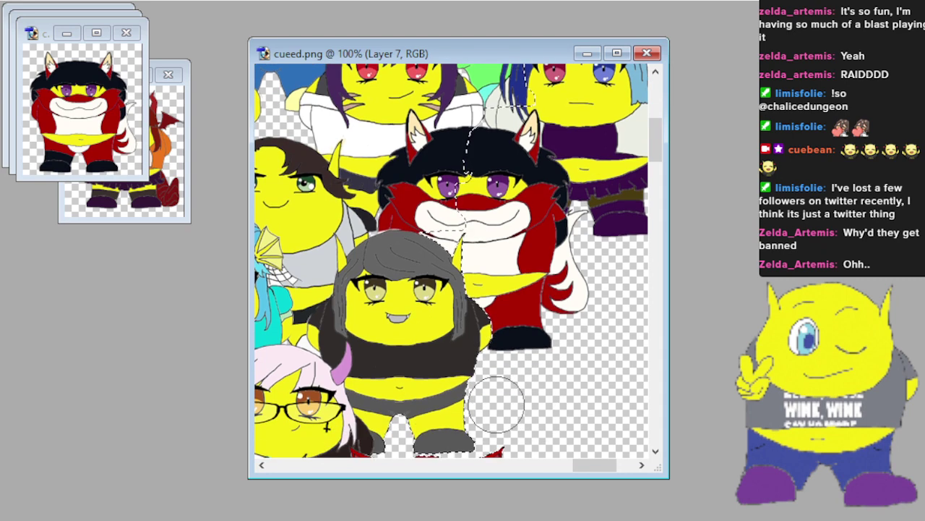
{"action": "scroll", "coordinate": [434, 390], "scroll_direction": "down", "scroll_amount": 2}
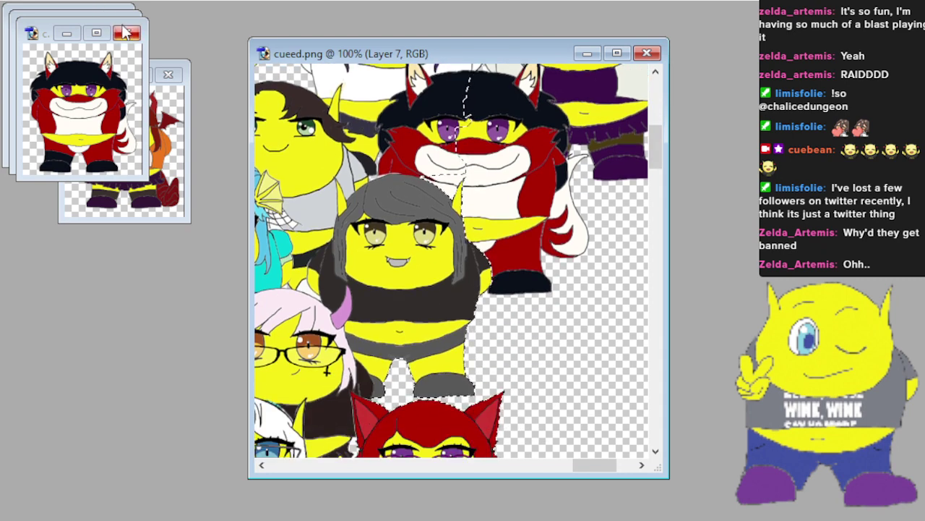
{"action": "key", "text": "ctrl+d"}
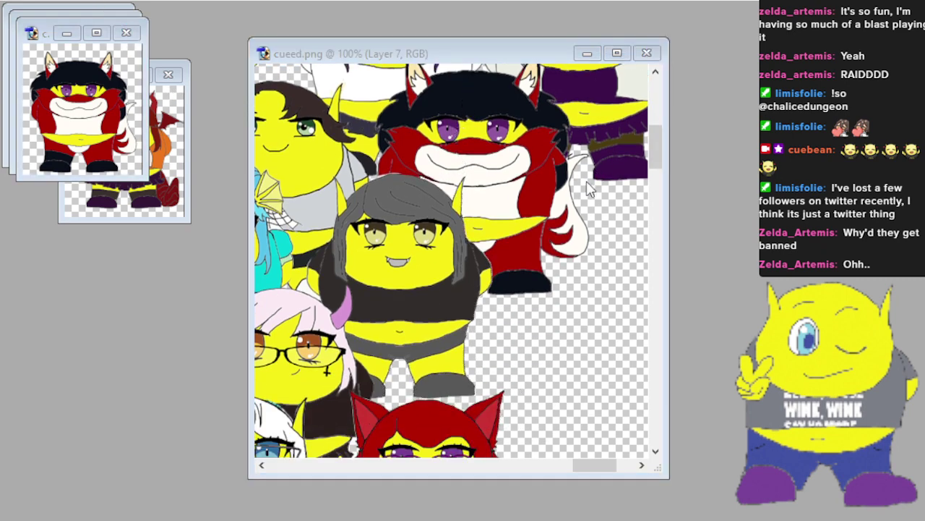
Close the fox-eared source image and add the red-haired, bear-eared character at the crowd's right edge, below the fox-eared and grey-haired characters.
{"action": "key", "text": "ctrl+F4"}
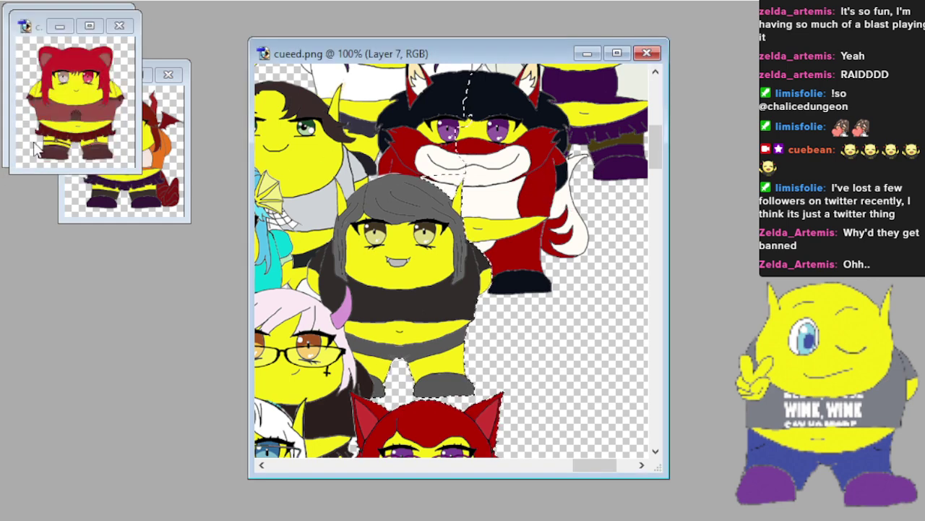
{"action": "left_click", "coordinate": [109, 130]}
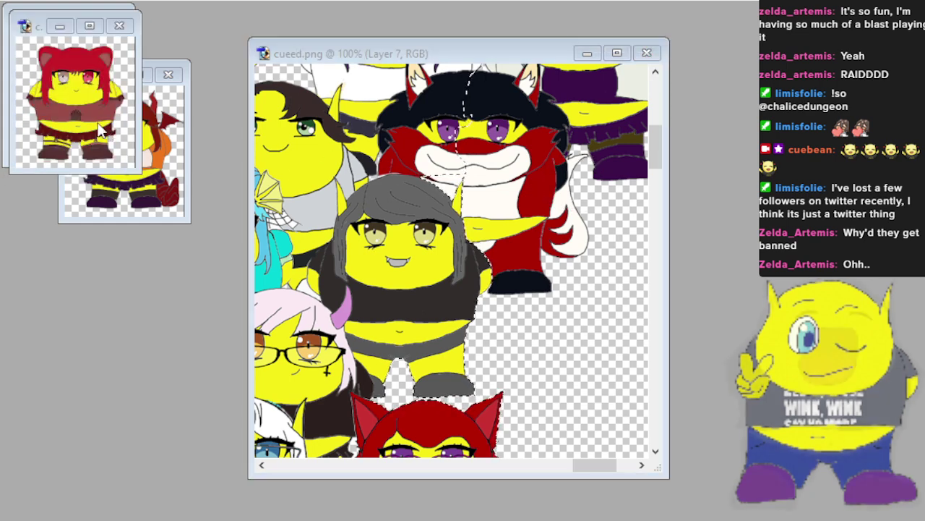
{"action": "left_click", "coordinate": [569, 369]}
{"action": "key", "text": "ctrl+v"}
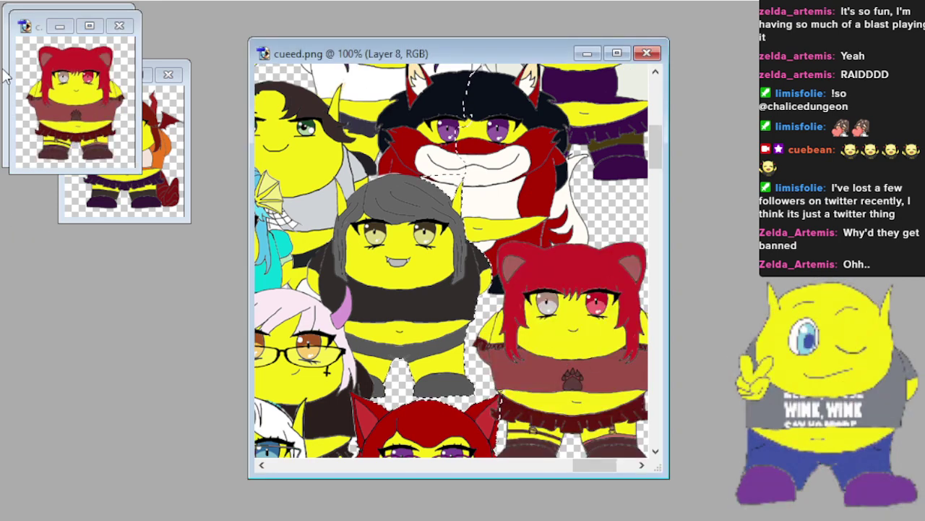
{"action": "key", "text": "ctrl+d"}
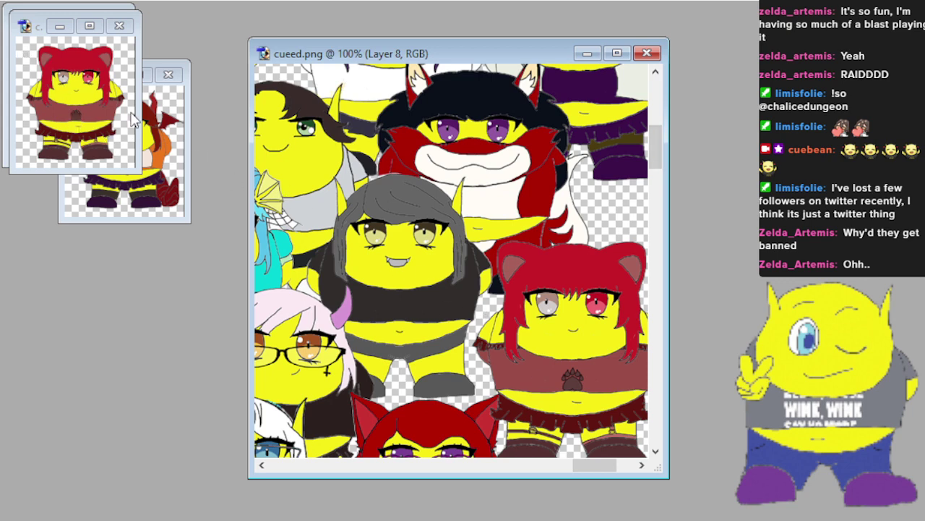
{"action": "left_click_drag", "start_coordinate": [550, 356], "coordinate": [452, 411]}
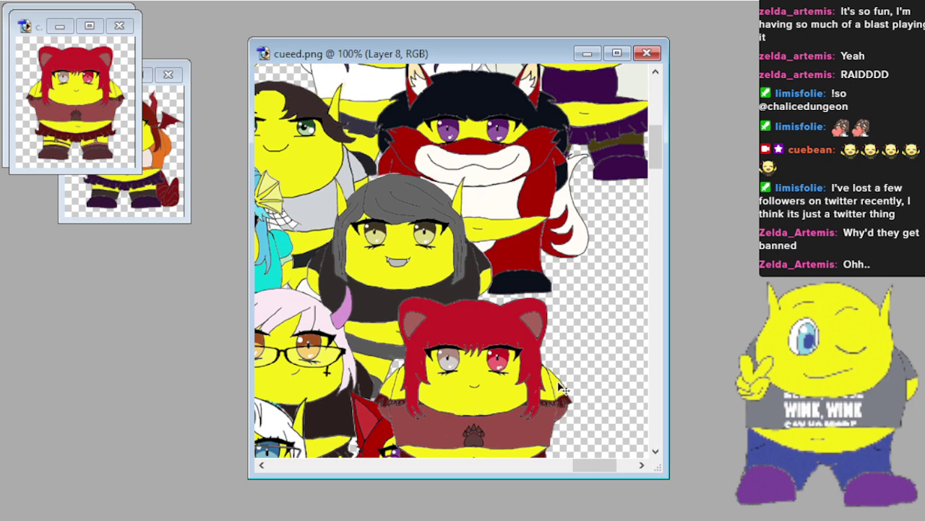
Erase the bear-eared character's overlap on the red-haired, cat-eared character with glasses, then clear the selection.
{"action": "scroll", "coordinate": [562, 382], "scroll_direction": "down", "scroll_amount": 4}
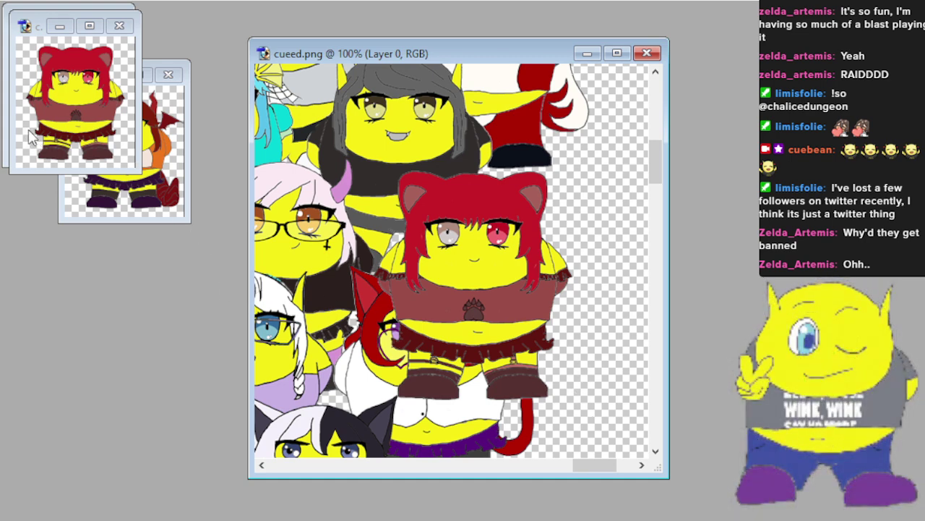
{"action": "left_click", "coordinate": [617, 401]}
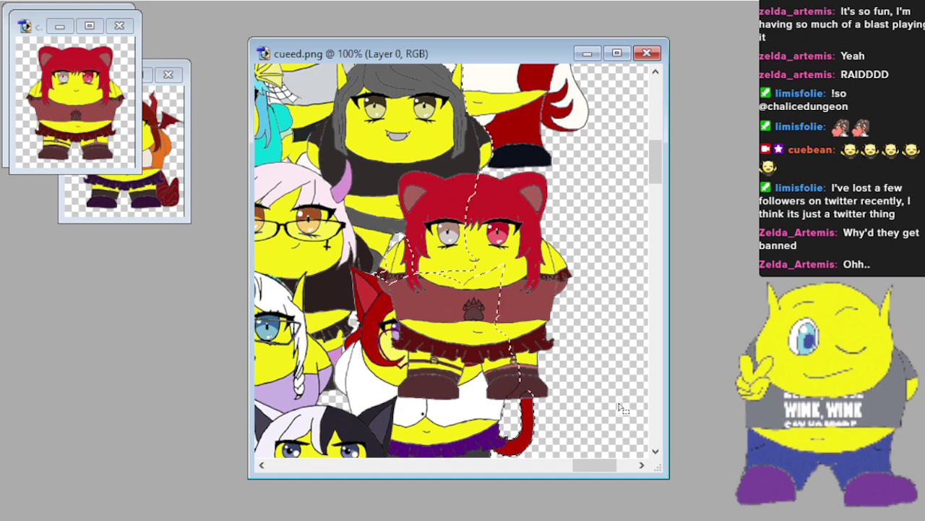
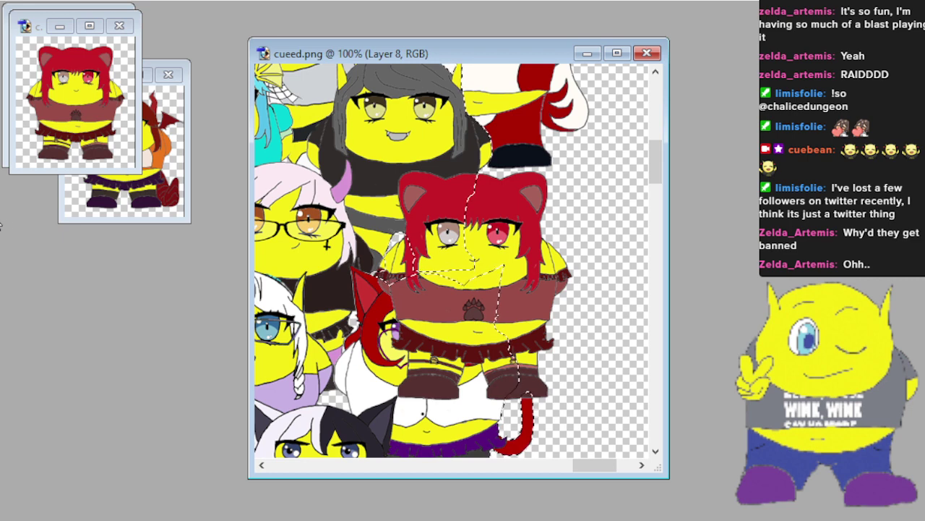
{"action": "mouse_move", "coordinate": [322, 338]}
{"action": "left_mouse_down"}
{"action": "mouse_move", "coordinate": [354, 339]}
{"action": "mouse_move", "coordinate": [381, 318]}
{"action": "mouse_move", "coordinate": [450, 304]}
{"action": "left_mouse_up"}
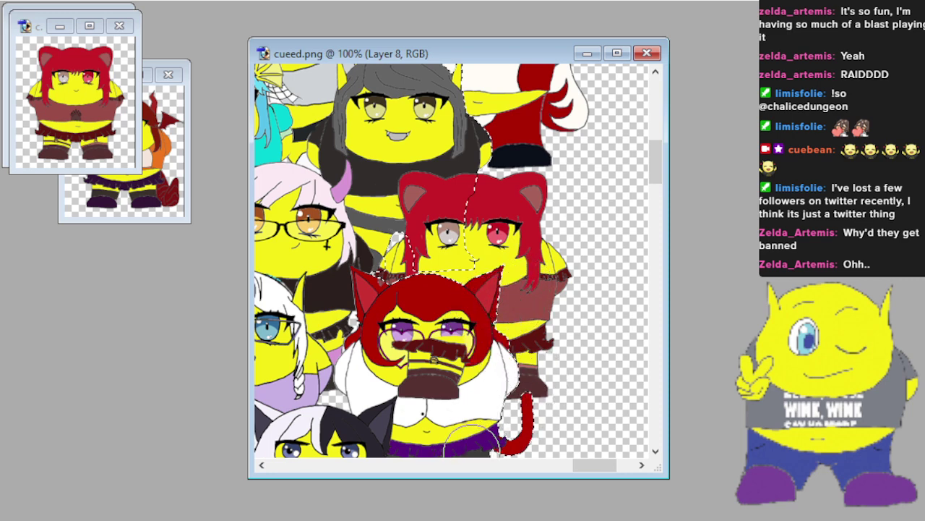
{"action": "mouse_move", "coordinate": [482, 364]}
{"action": "left_mouse_down"}
{"action": "mouse_move", "coordinate": [364, 352]}
{"action": "mouse_move", "coordinate": [477, 390]}
{"action": "mouse_move", "coordinate": [393, 404]}
{"action": "left_mouse_up"}
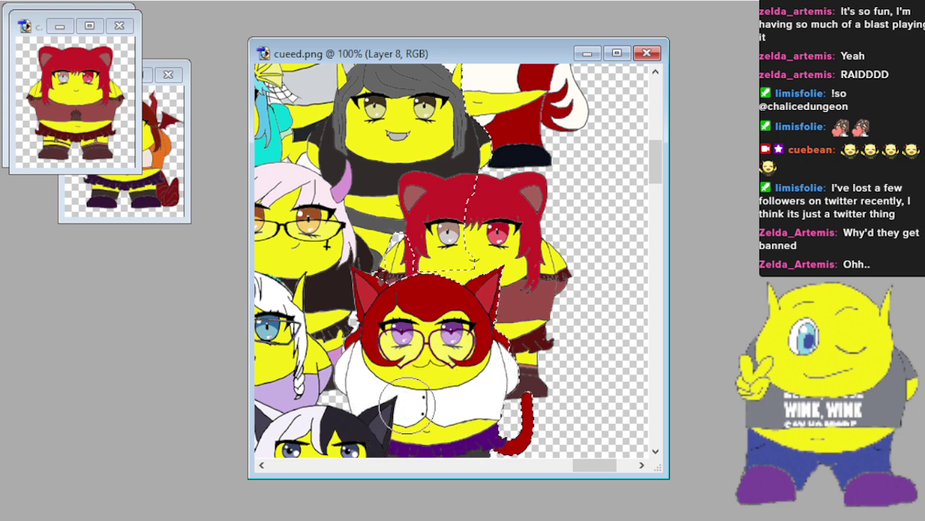
{"action": "scroll", "coordinate": [441, 394], "scroll_direction": "down", "scroll_amount": 3}
{"action": "scroll", "coordinate": [452, 384], "scroll_direction": "down", "scroll_amount": 1}
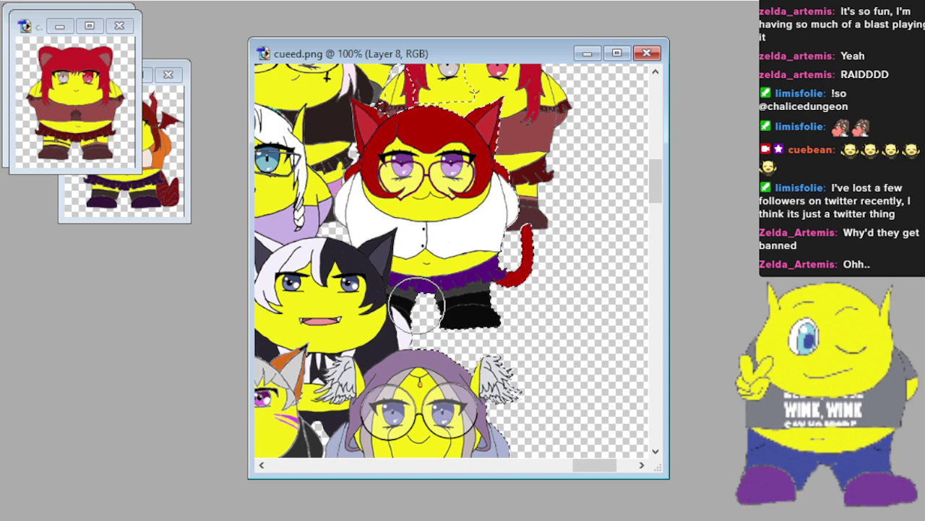
{"action": "scroll", "coordinate": [417, 305], "scroll_direction": "down", "scroll_amount": 1}
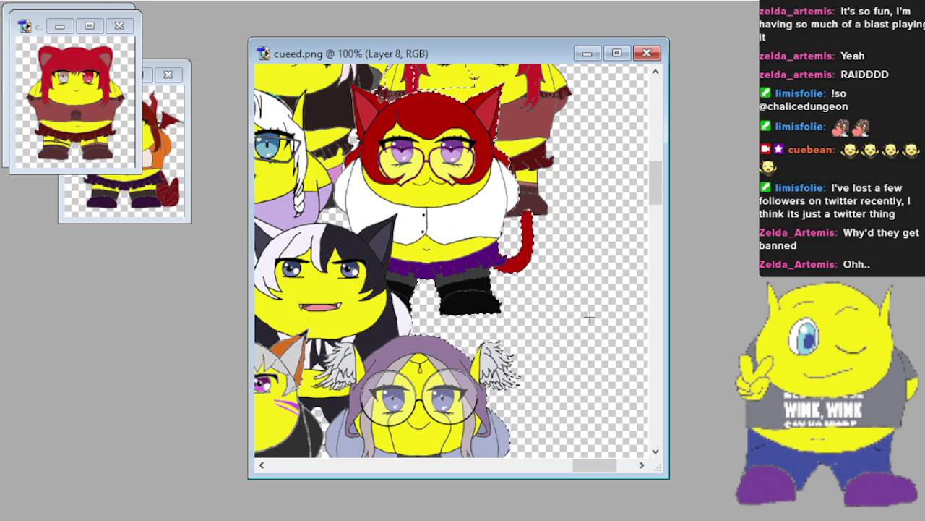
{"action": "key", "text": "ctrl+d"}
Close the bear-eared source image and add the pale-pink-haired, green-eyed character above and right of the purple-hooded character.
{"action": "left_click", "coordinate": [117, 38]}
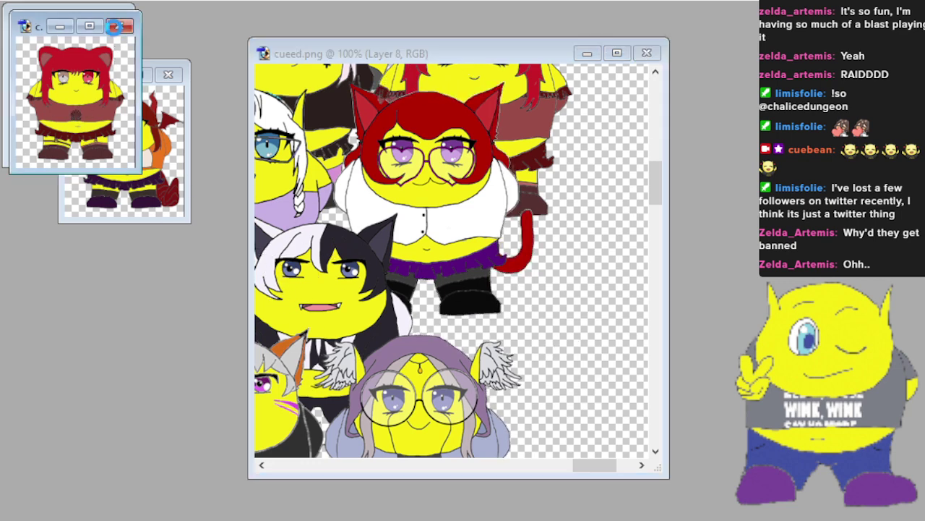
{"action": "key", "text": "ctrl+F4"}
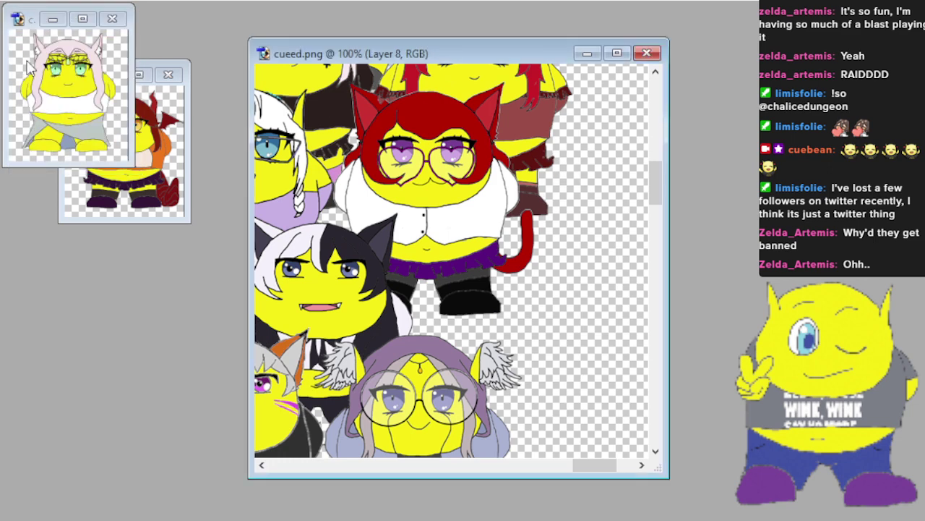
{"action": "left_click", "coordinate": [74, 85]}
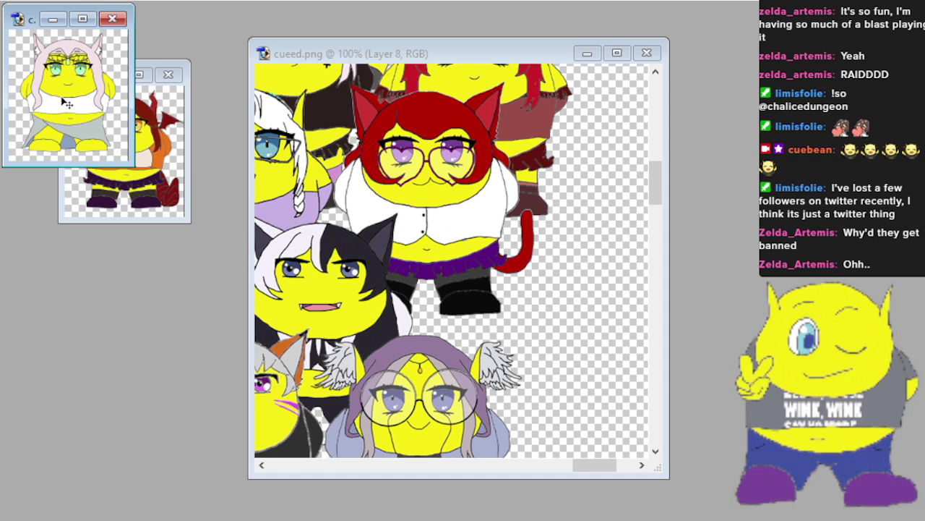
{"action": "left_click_drag", "start_coordinate": [73, 101], "coordinate": [507, 344]}
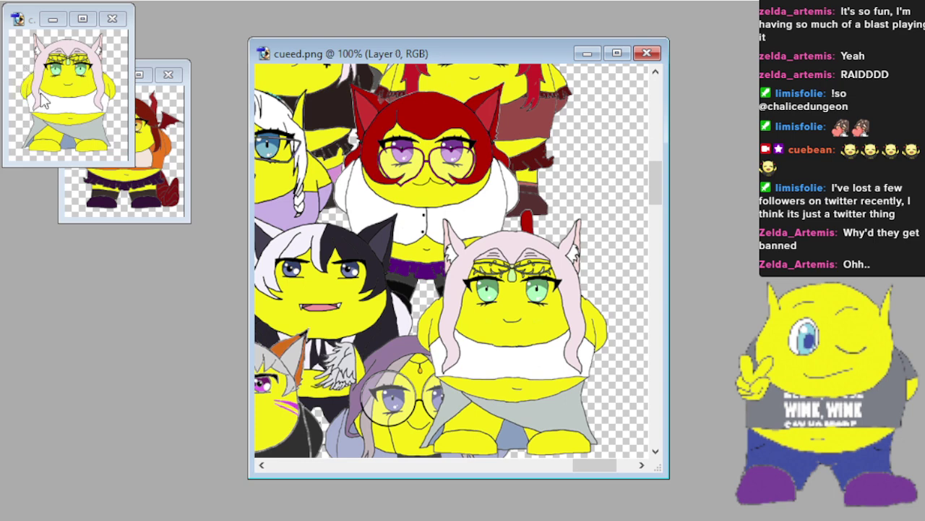
Erase the pale-pink-haired character's overlap on the purple-hooded character with glasses and winged ears.
{"action": "left_click", "coordinate": [624, 394]}
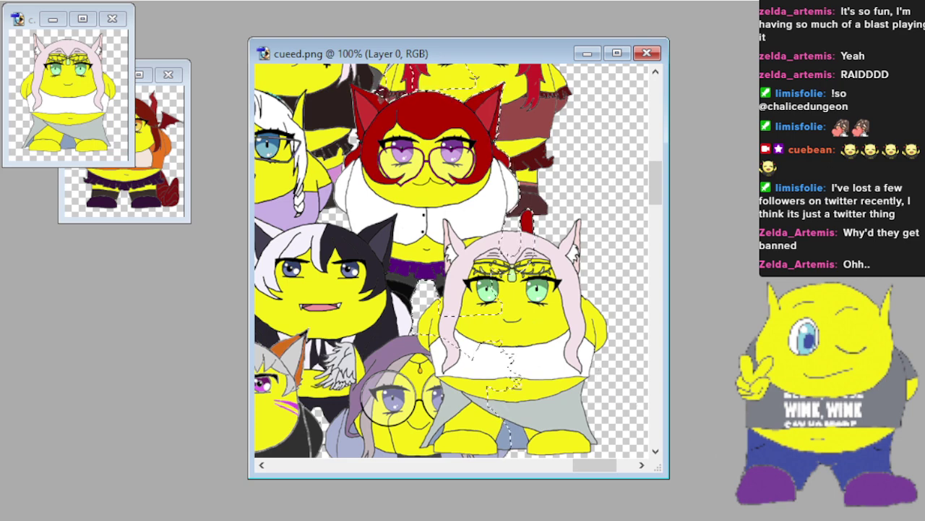
{"action": "key", "text": "ctrl+l"}
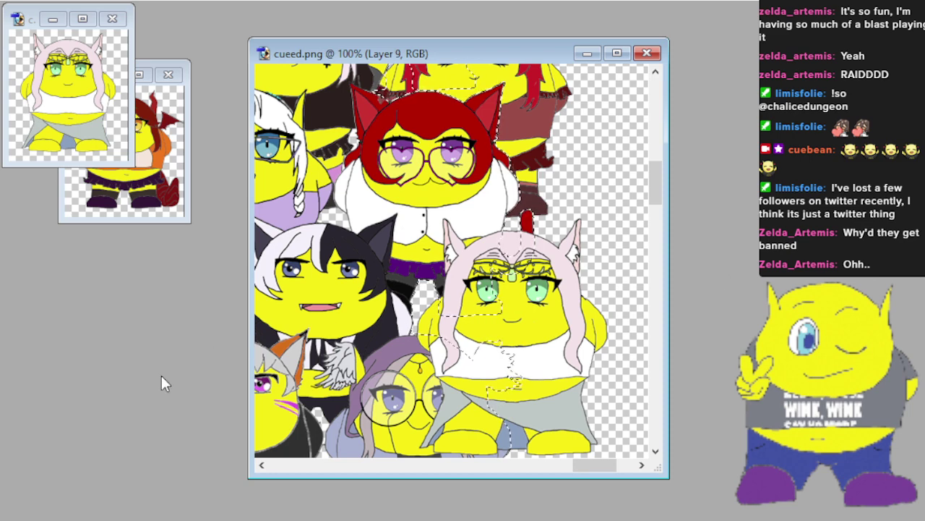
{"action": "scroll", "coordinate": [203, 322], "scroll_direction": "down", "scroll_amount": 1}
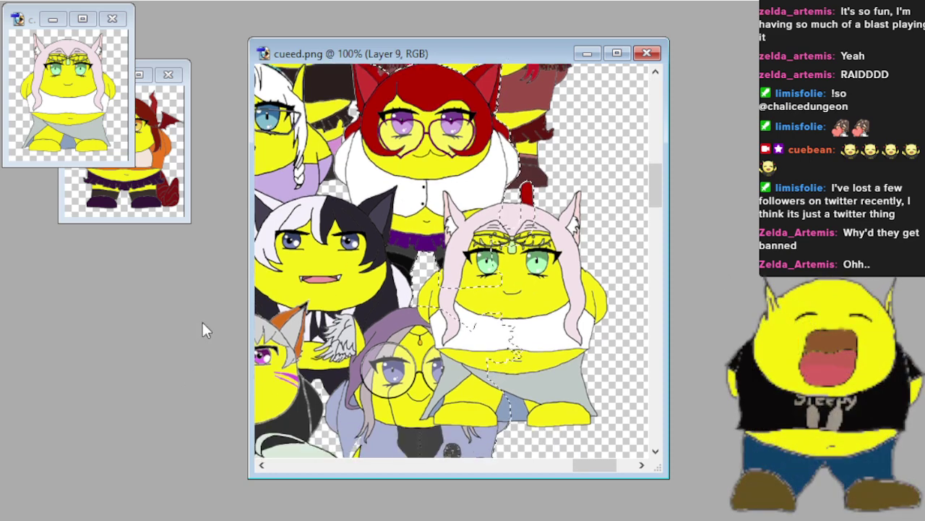
{"action": "scroll", "coordinate": [202, 330], "scroll_direction": "down", "scroll_amount": 2}
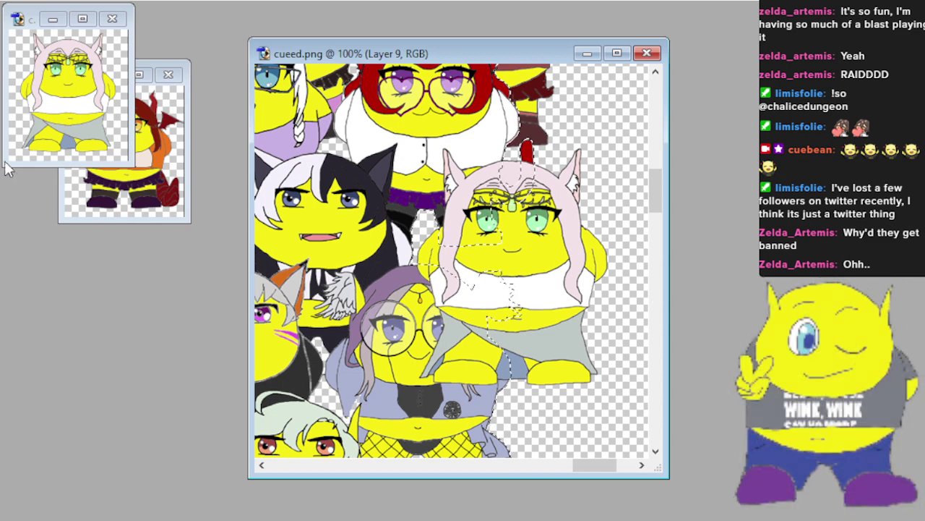
{"action": "left_click", "coordinate": [498, 302]}
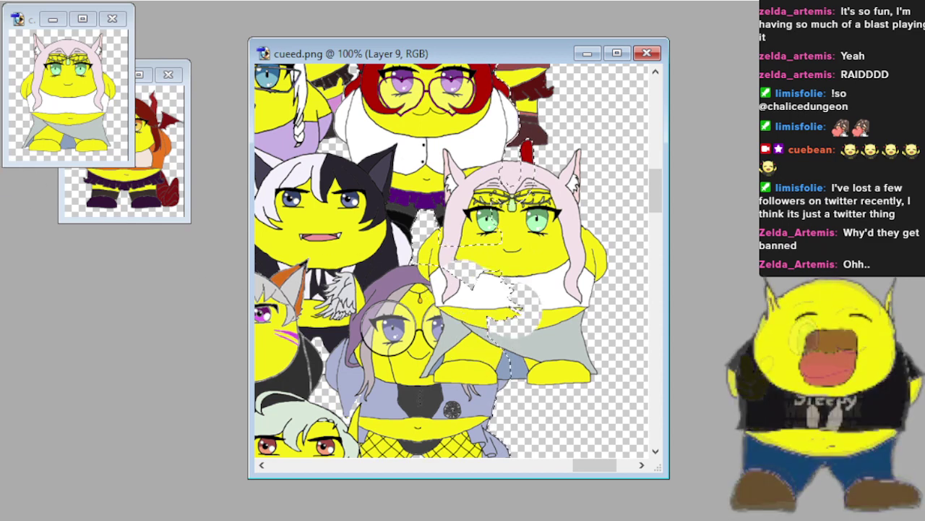
{"action": "left_click_drag", "start_coordinate": [515, 307], "coordinate": [469, 286]}
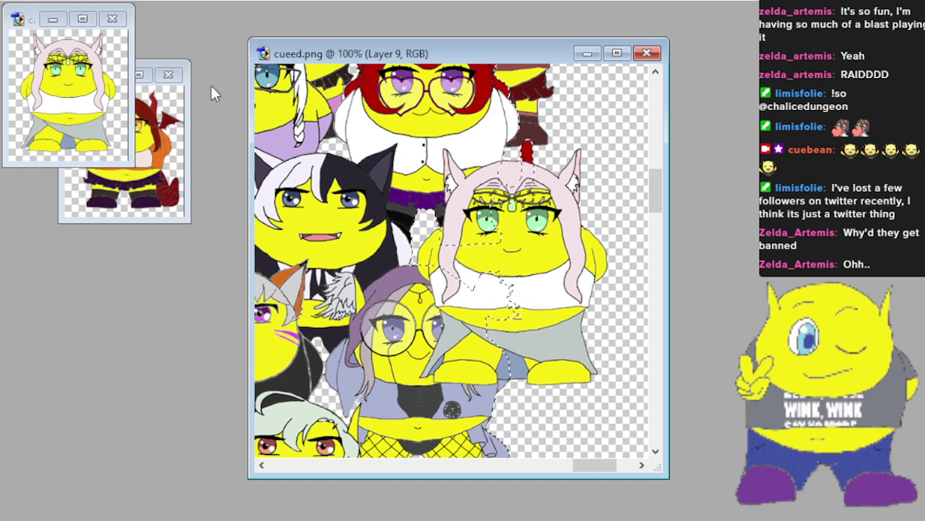
{"action": "left_click_drag", "start_coordinate": [513, 297], "coordinate": [466, 293]}
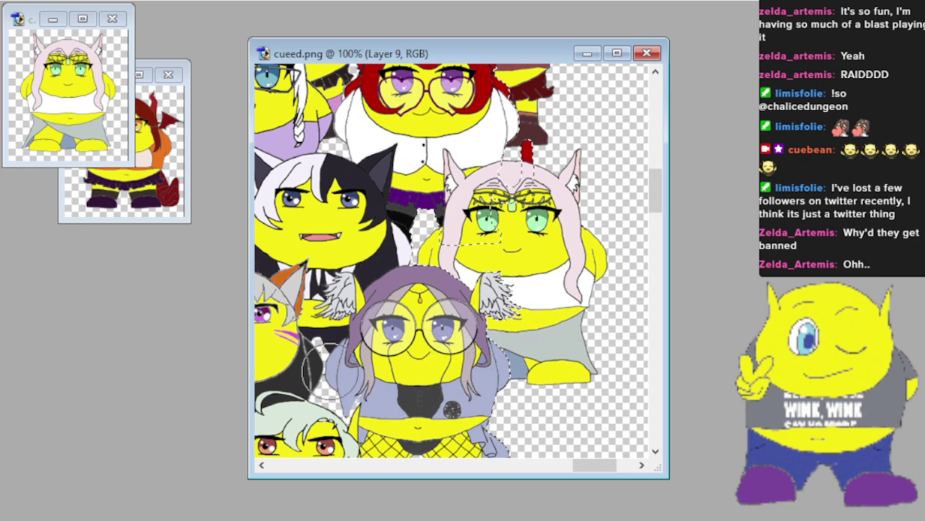
Close the pale-pink-haired source image and add the red-haired, horned, bat-winged character at the crowd's right edge, between the purple-hooded and black-haired, cat-eared characters.
{"action": "left_click", "coordinate": [120, 28]}
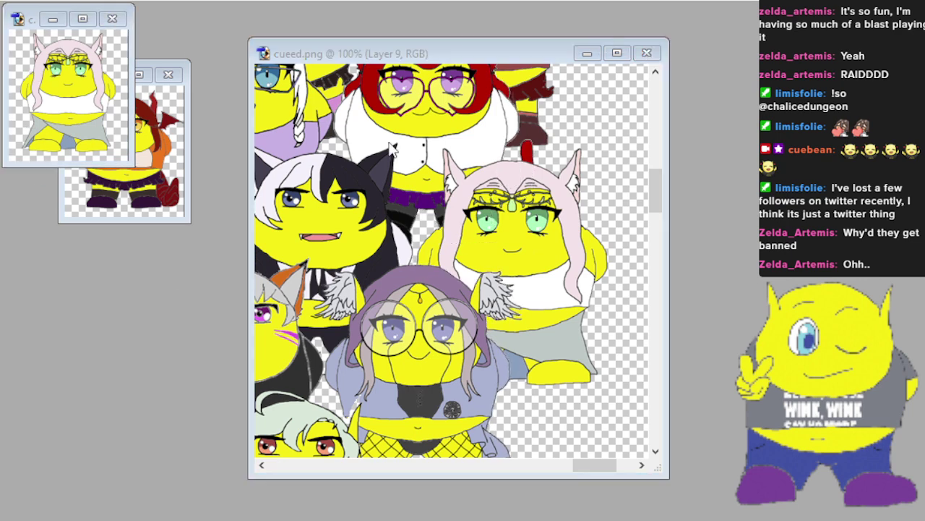
{"action": "key", "text": "ctrl+F4"}
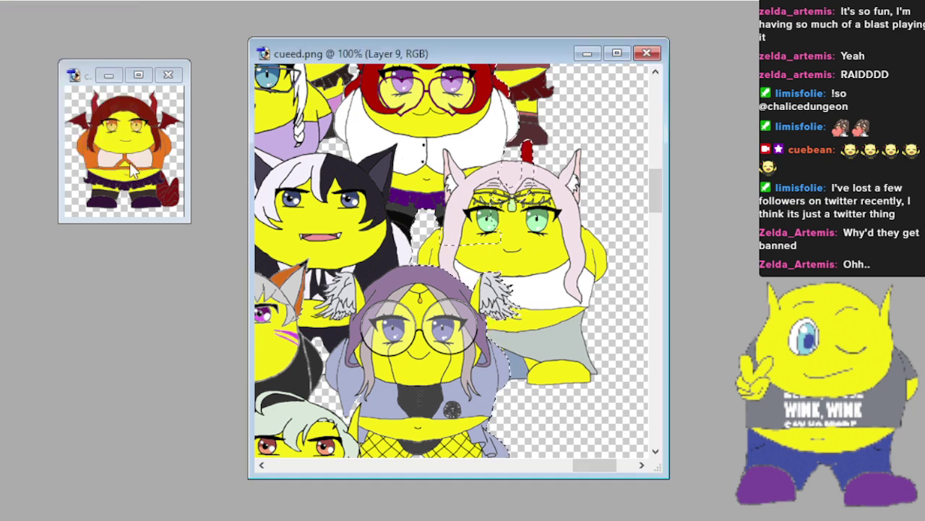
{"action": "scroll", "coordinate": [337, 304], "scroll_direction": "down", "scroll_amount": 2}
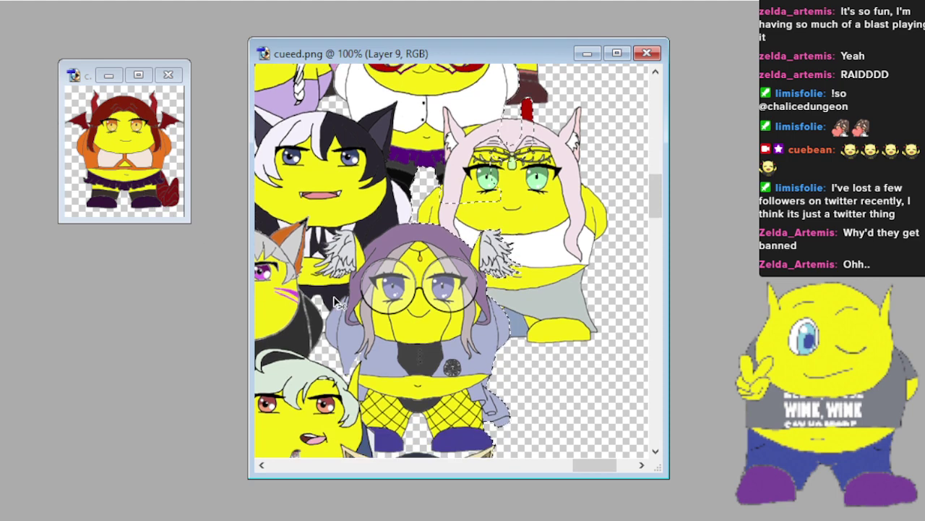
{"action": "scroll", "coordinate": [336, 304], "scroll_direction": "down", "scroll_amount": 1}
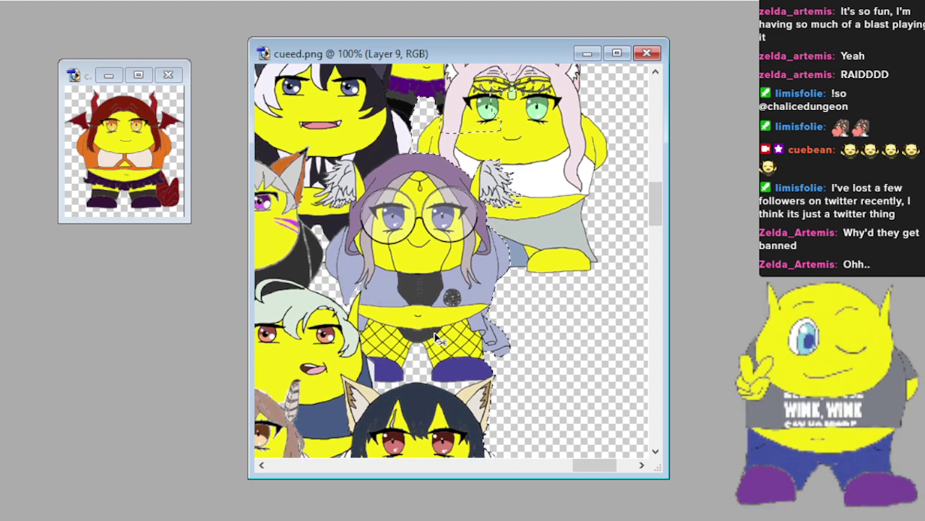
{"action": "left_click_drag", "start_coordinate": [267, 356], "coordinate": [439, 372]}
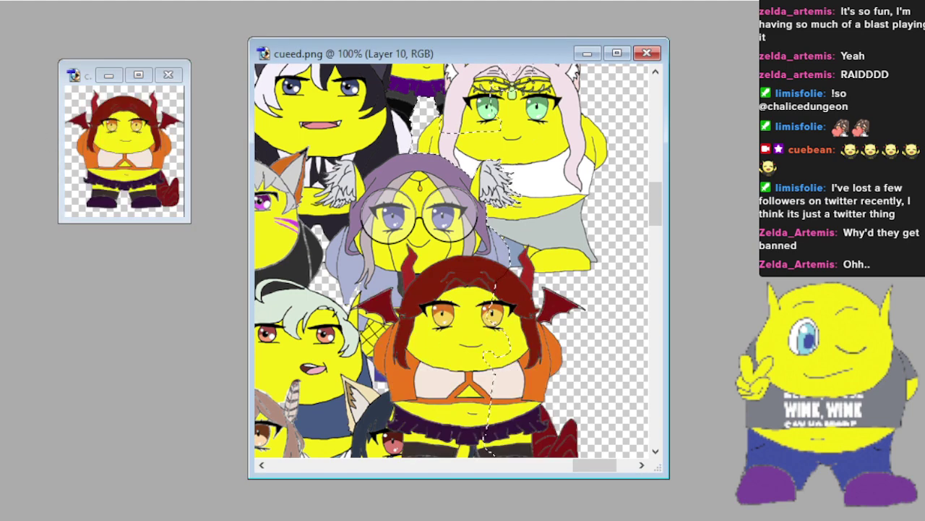
{"action": "key", "text": "ctrl+d"}
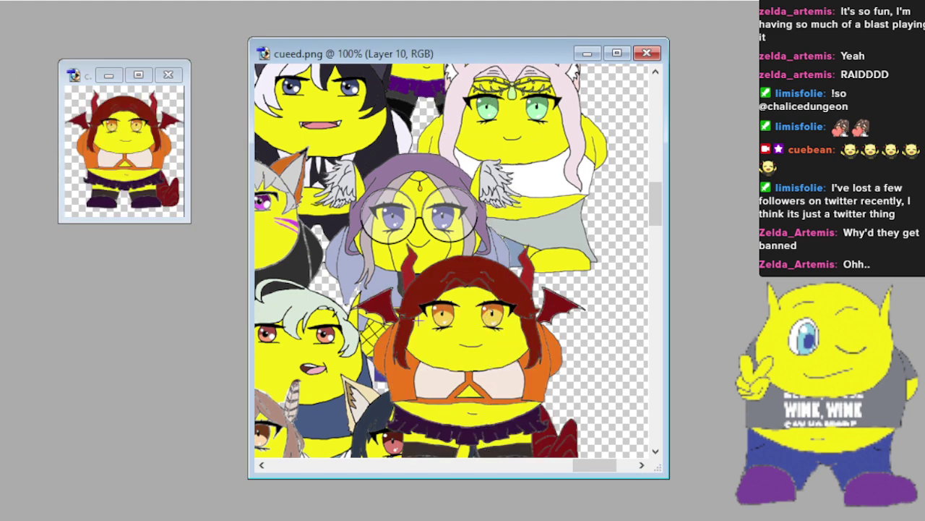
{"action": "scroll", "coordinate": [368, 306], "scroll_direction": "down", "scroll_amount": 3}
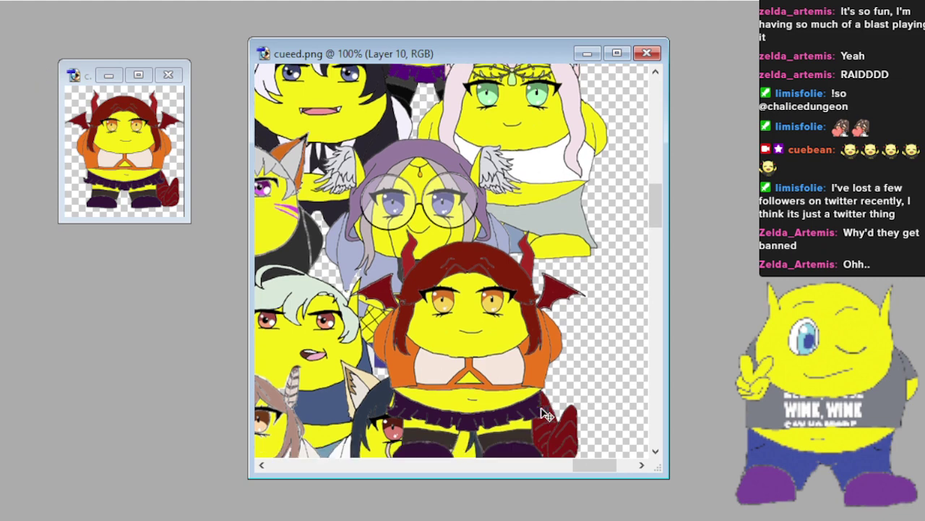
{"action": "left_click_drag", "start_coordinate": [439, 306], "coordinate": [464, 331]}
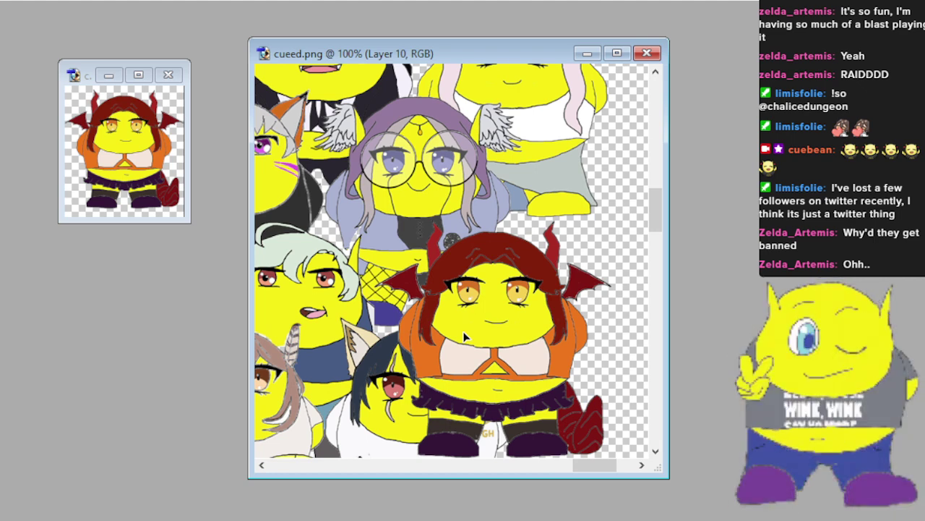
Select the black-haired, cat-eared character on the crowd layer and erase the horned character's overlap on its head, white shirt and body.
{"action": "scroll", "coordinate": [517, 365], "scroll_direction": "down", "scroll_amount": 1}
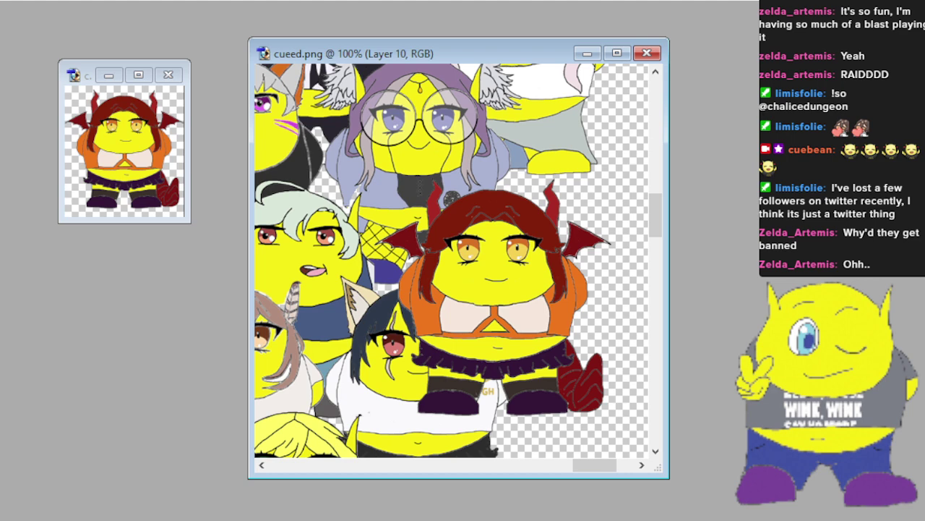
{"action": "key", "text": "alt+comma"}
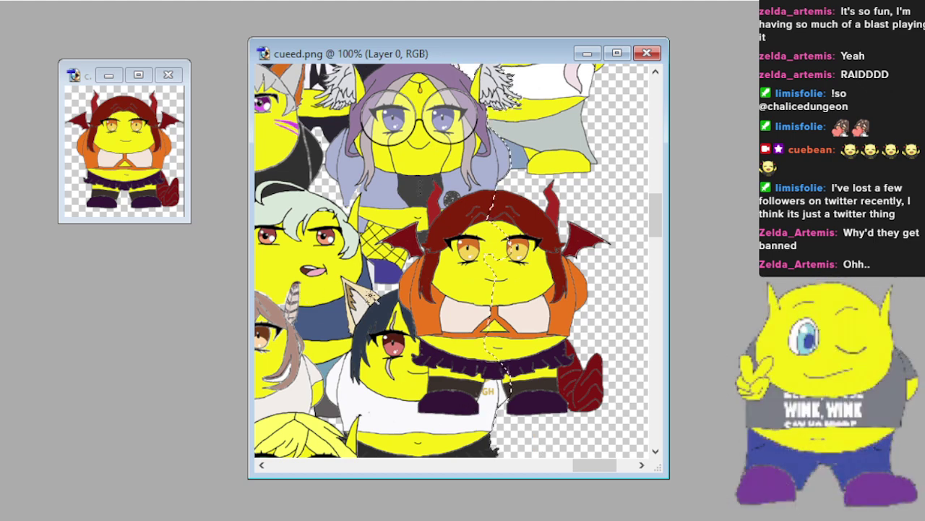
{"action": "left_click_drag", "start_coordinate": [381, 288], "coordinate": [379, 287]}
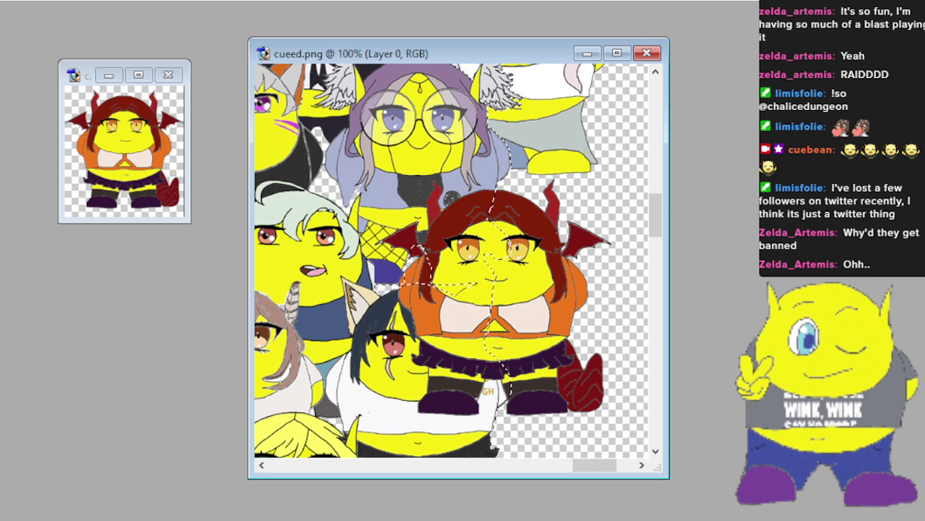
{"action": "left_click", "coordinate": [343, 258]}
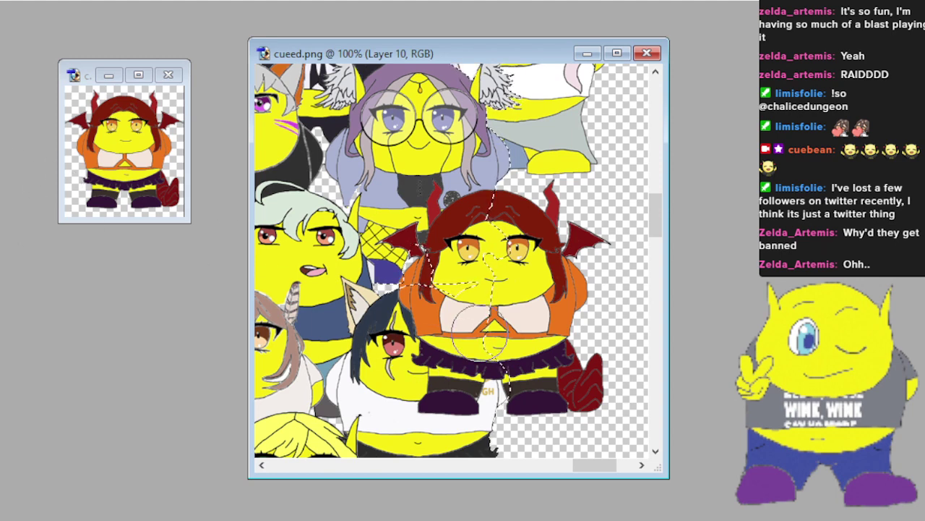
{"action": "mouse_move", "coordinate": [483, 318]}
{"action": "left_mouse_down"}
{"action": "mouse_move", "coordinate": [423, 329]}
{"action": "mouse_move", "coordinate": [398, 321]}
{"action": "mouse_move", "coordinate": [407, 311]}
{"action": "left_mouse_up"}
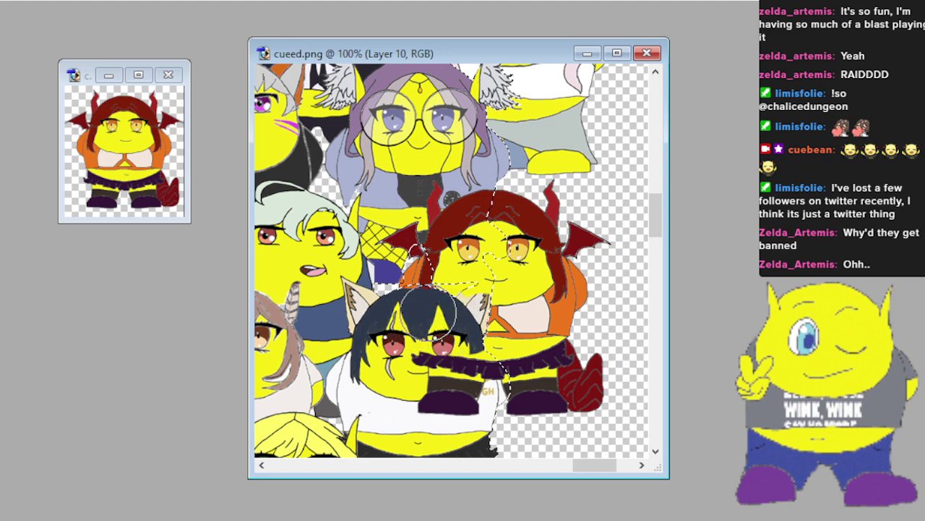
{"action": "mouse_move", "coordinate": [365, 340]}
{"action": "left_mouse_down"}
{"action": "mouse_move", "coordinate": [467, 384]}
{"action": "mouse_move", "coordinate": [457, 409]}
{"action": "left_mouse_up"}
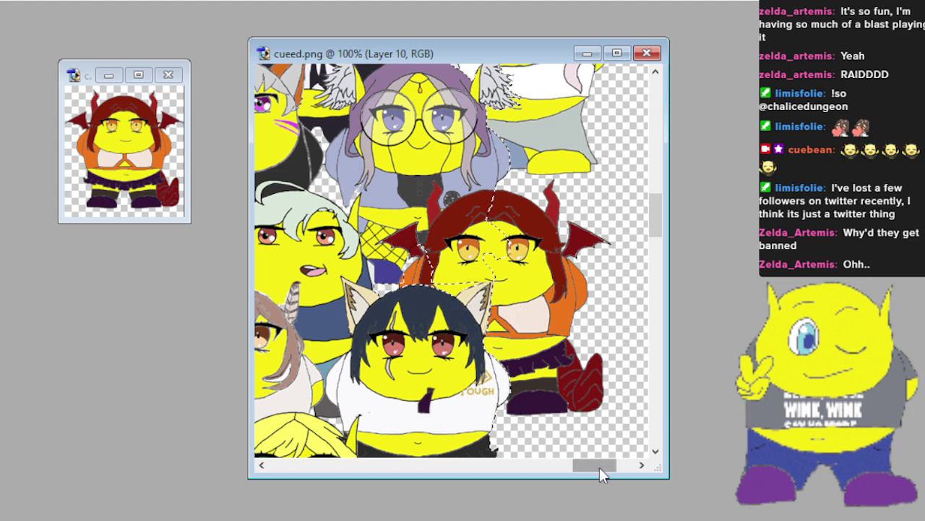
{"action": "scroll", "coordinate": [587, 445], "scroll_direction": "down", "scroll_amount": 3}
{"action": "scroll", "coordinate": [583, 441], "scroll_direction": "down", "scroll_amount": 2}
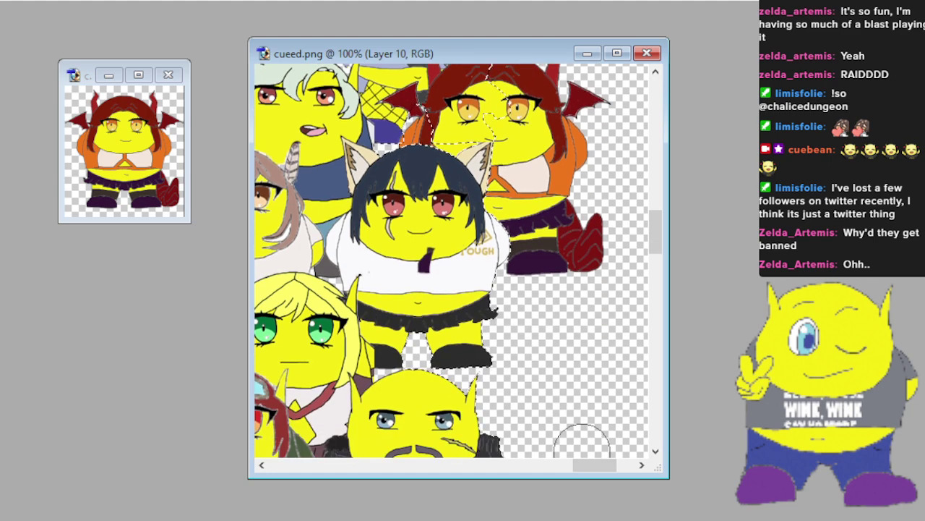
{"action": "left_click_drag", "start_coordinate": [422, 216], "coordinate": [425, 247]}
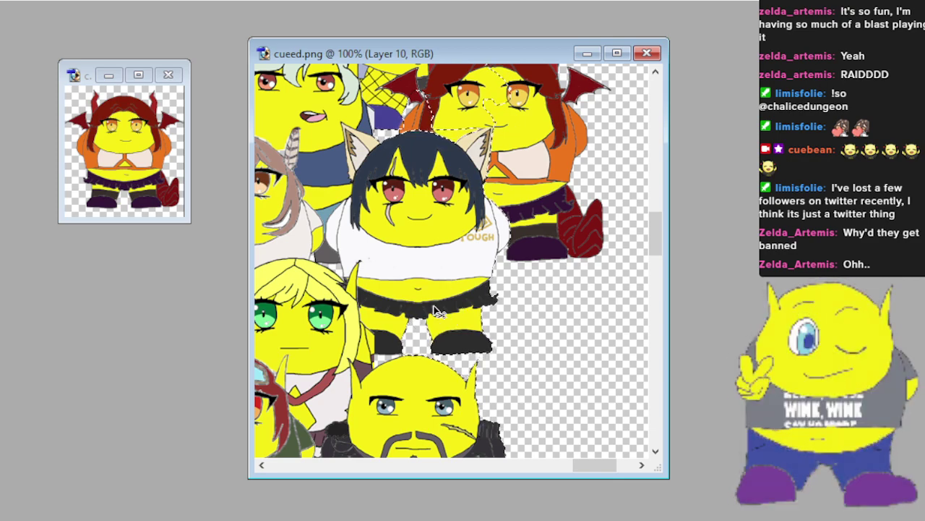
Close the source image of the red-haired, horned character, keeping cueed.png open.
{"action": "scroll", "coordinate": [440, 313], "scroll_direction": "down", "scroll_amount": 1}
{"action": "scroll", "coordinate": [439, 313], "scroll_direction": "down", "scroll_amount": 4}
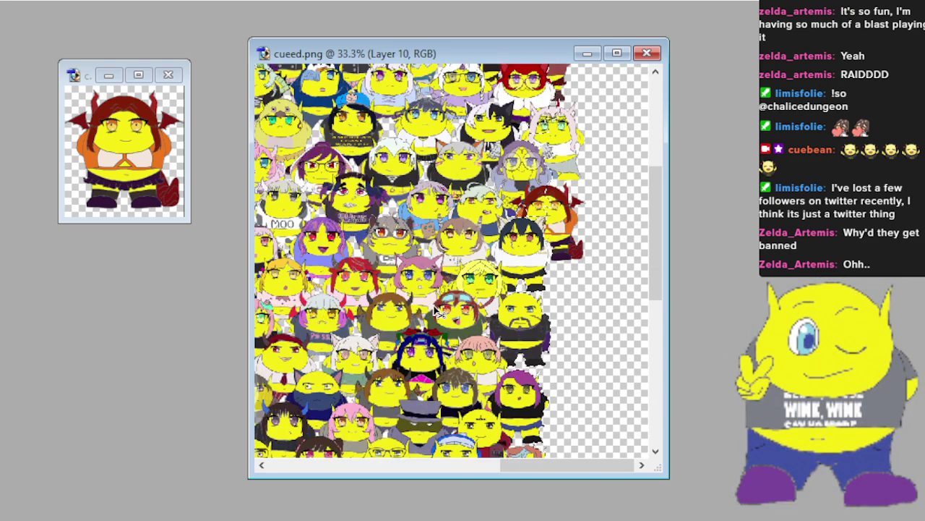
{"action": "scroll", "coordinate": [438, 311], "scroll_direction": "down", "scroll_amount": 1}
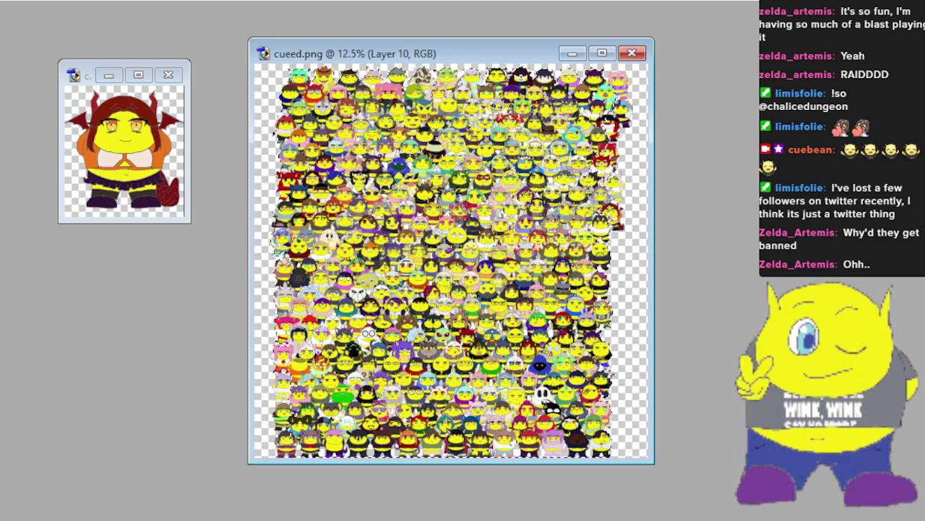
{"action": "left_click", "coordinate": [168, 85]}
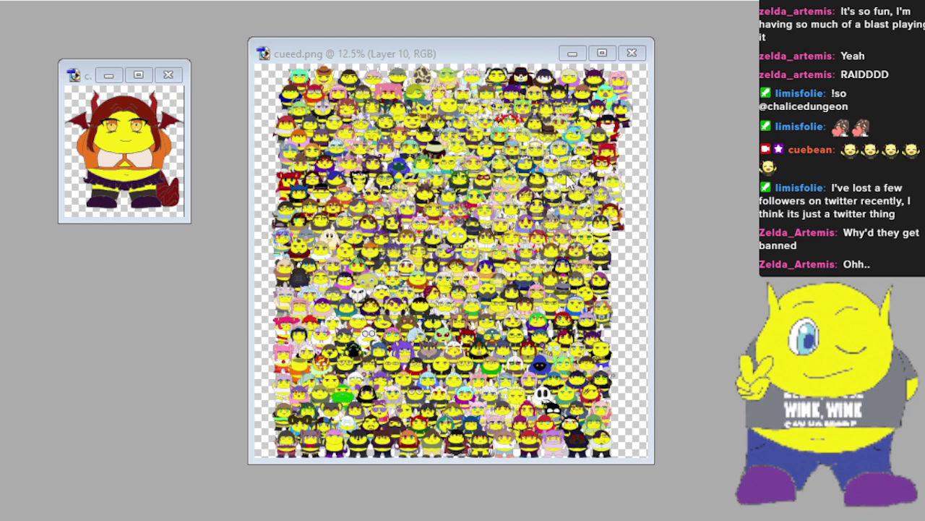
{"action": "key", "text": "ctrl+F4"}
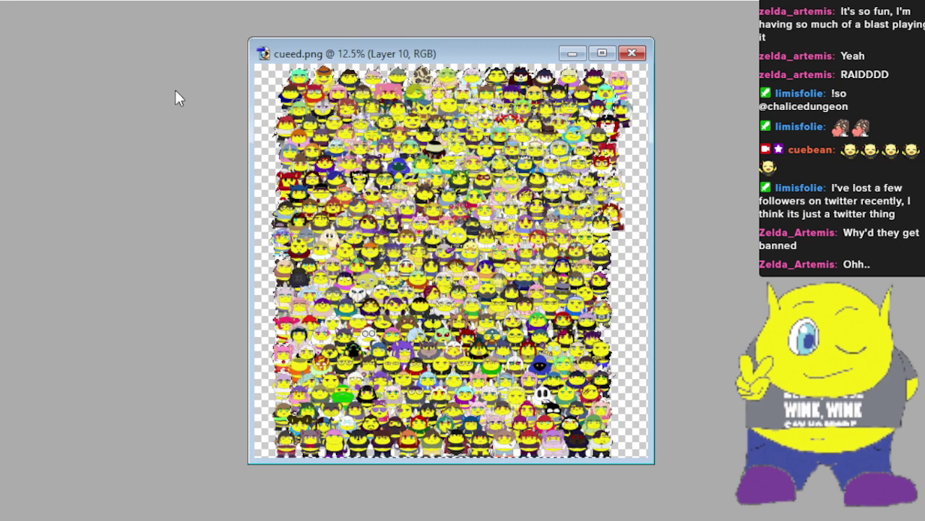